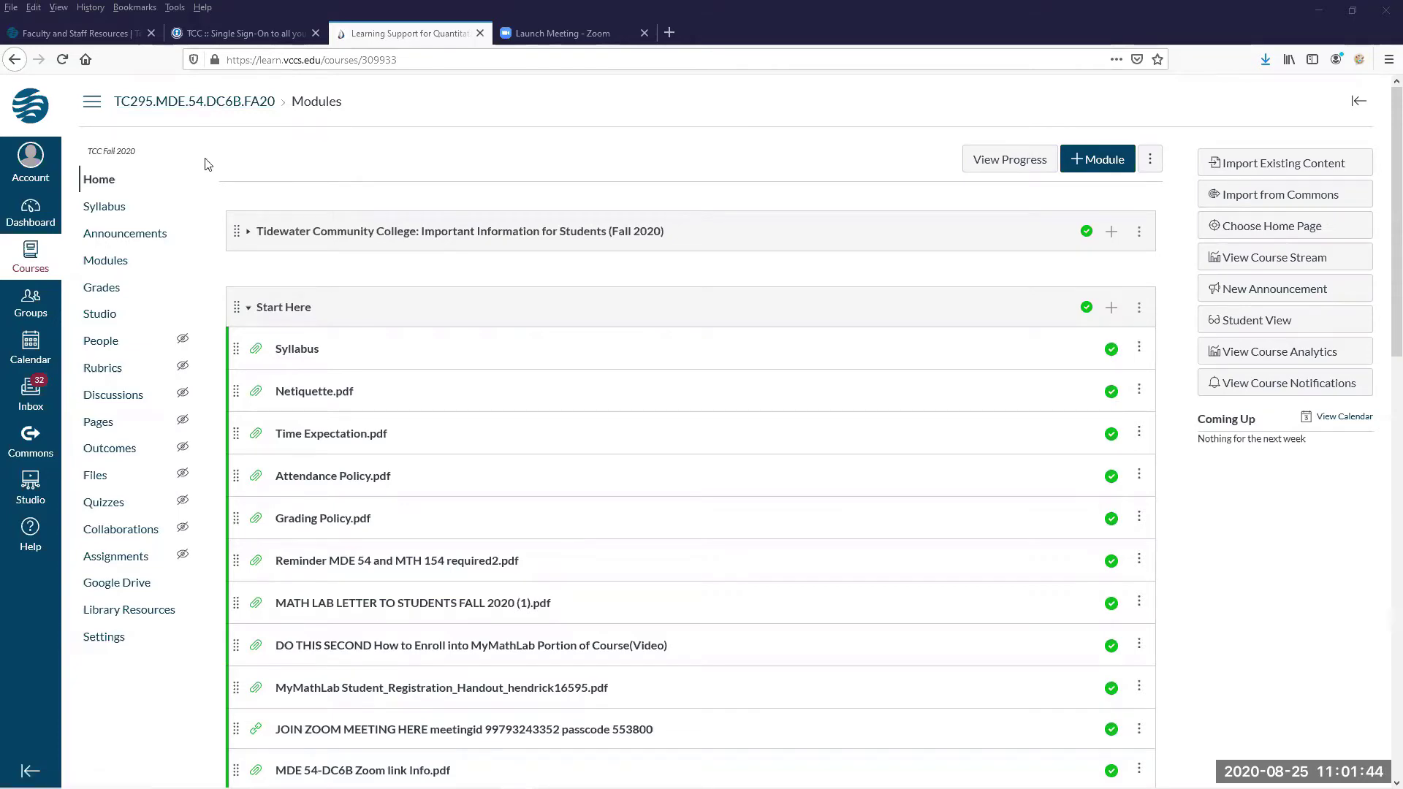
Open Attendance Policy.pdf from the Start Here module and read it through to the drop and withdrawal deadlines.
{"action": "scroll", "coordinate": [170, 523], "scroll_direction": "down", "scroll_amount": 1}
{"action": "scroll", "coordinate": [256, 548], "scroll_direction": "down", "scroll_amount": 4}
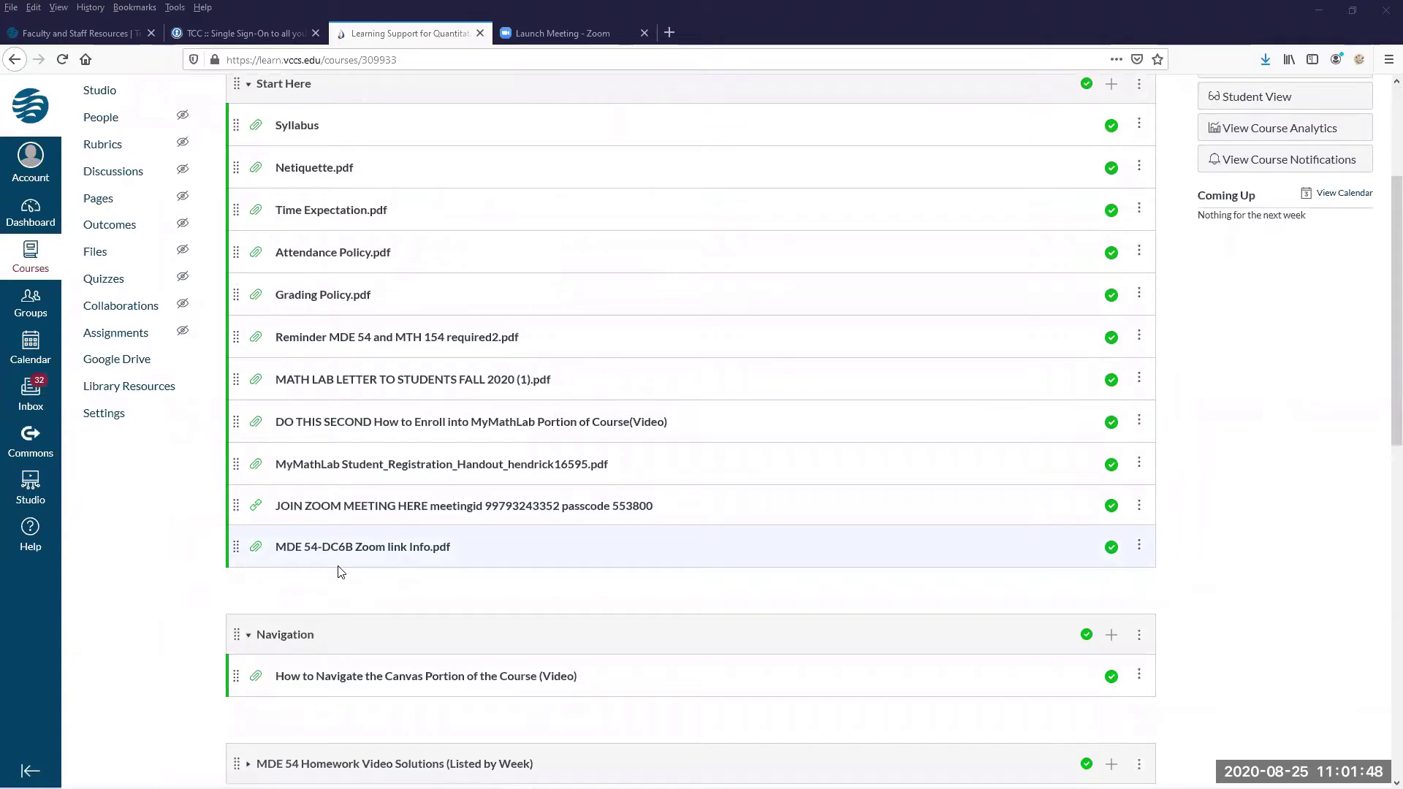
{"action": "scroll", "coordinate": [339, 572], "scroll_direction": "up", "scroll_amount": 5}
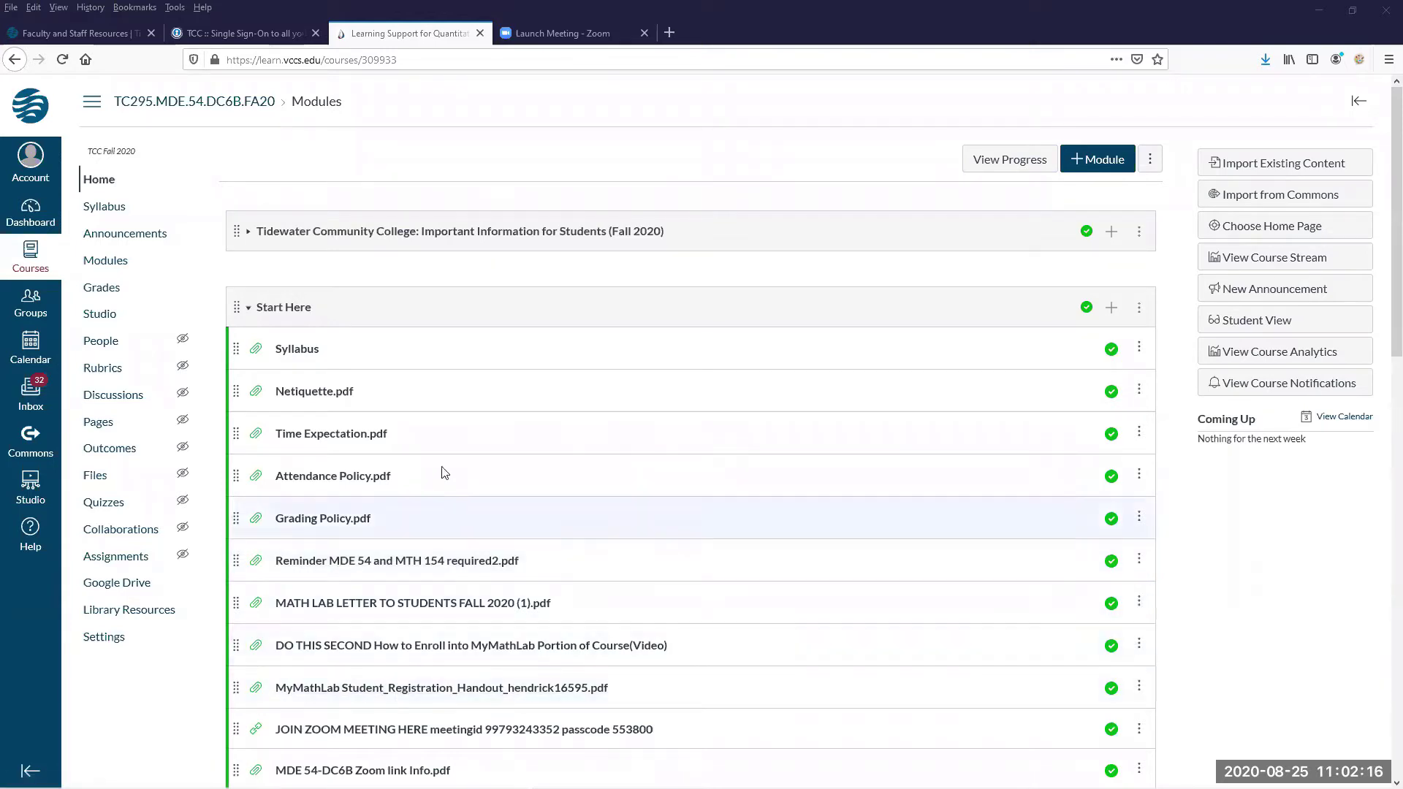
{"action": "scroll", "coordinate": [446, 467], "scroll_direction": "down", "scroll_amount": 3}
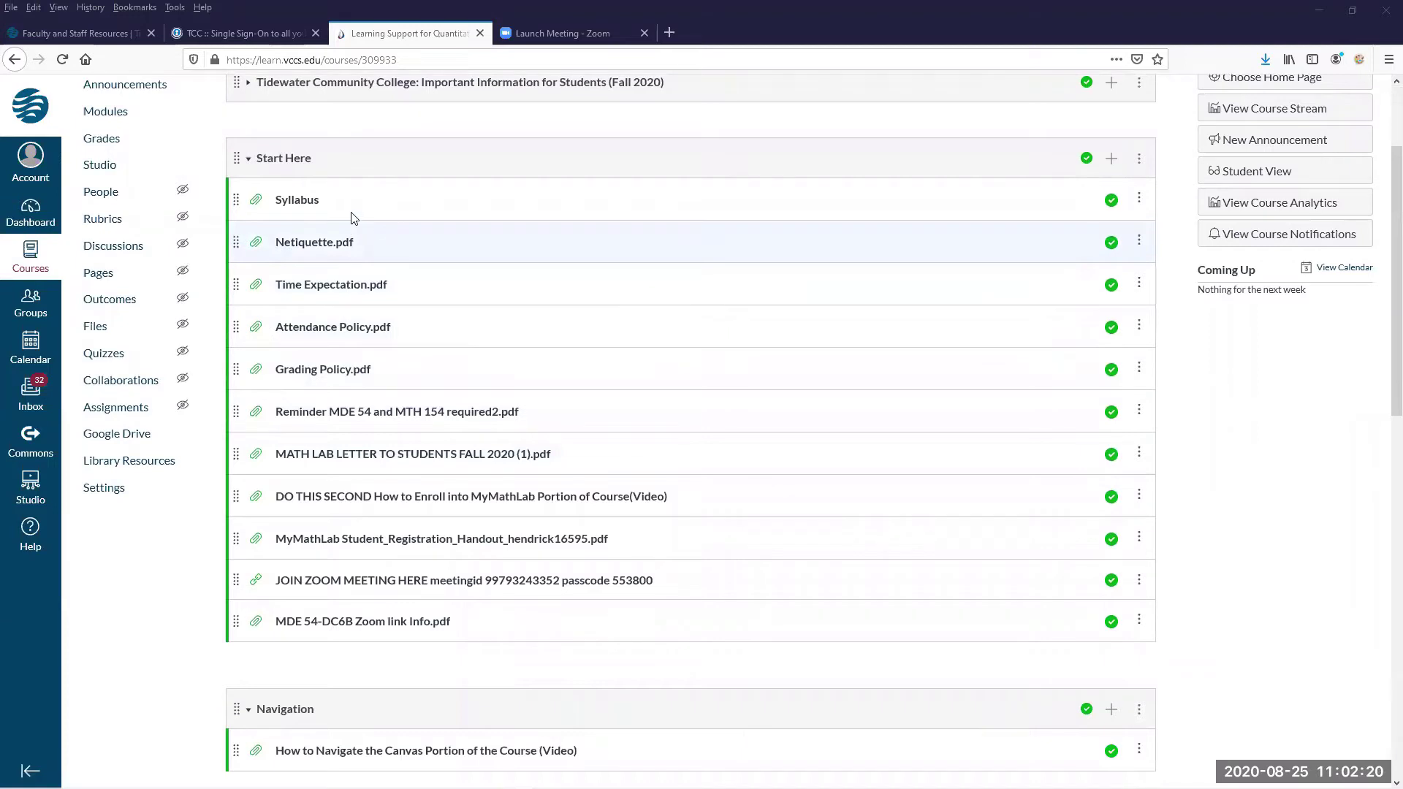
{"action": "left_click", "coordinate": [361, 333]}
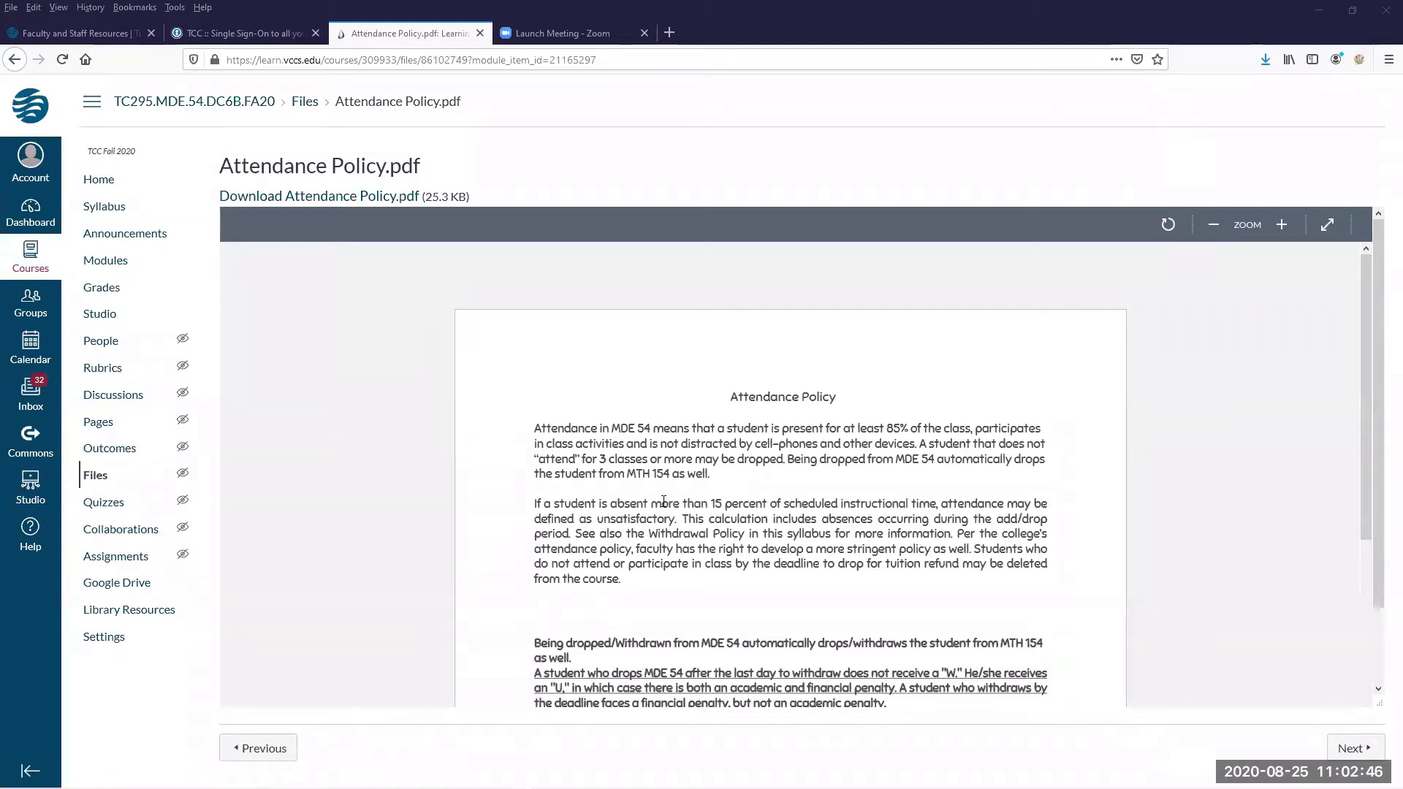
{"action": "scroll", "coordinate": [664, 501], "scroll_direction": "down", "scroll_amount": 2}
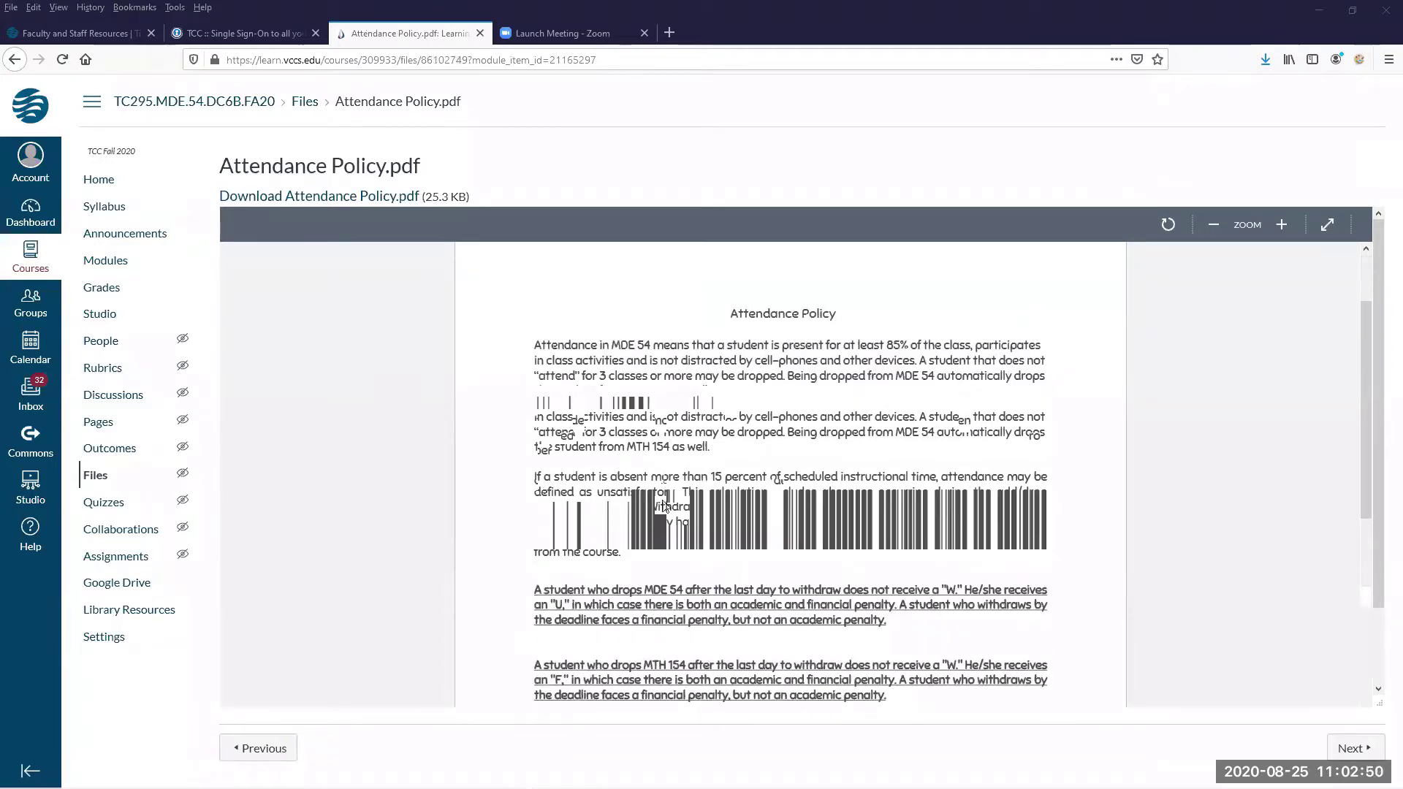
{"action": "scroll", "coordinate": [663, 501], "scroll_direction": "down", "scroll_amount": 2}
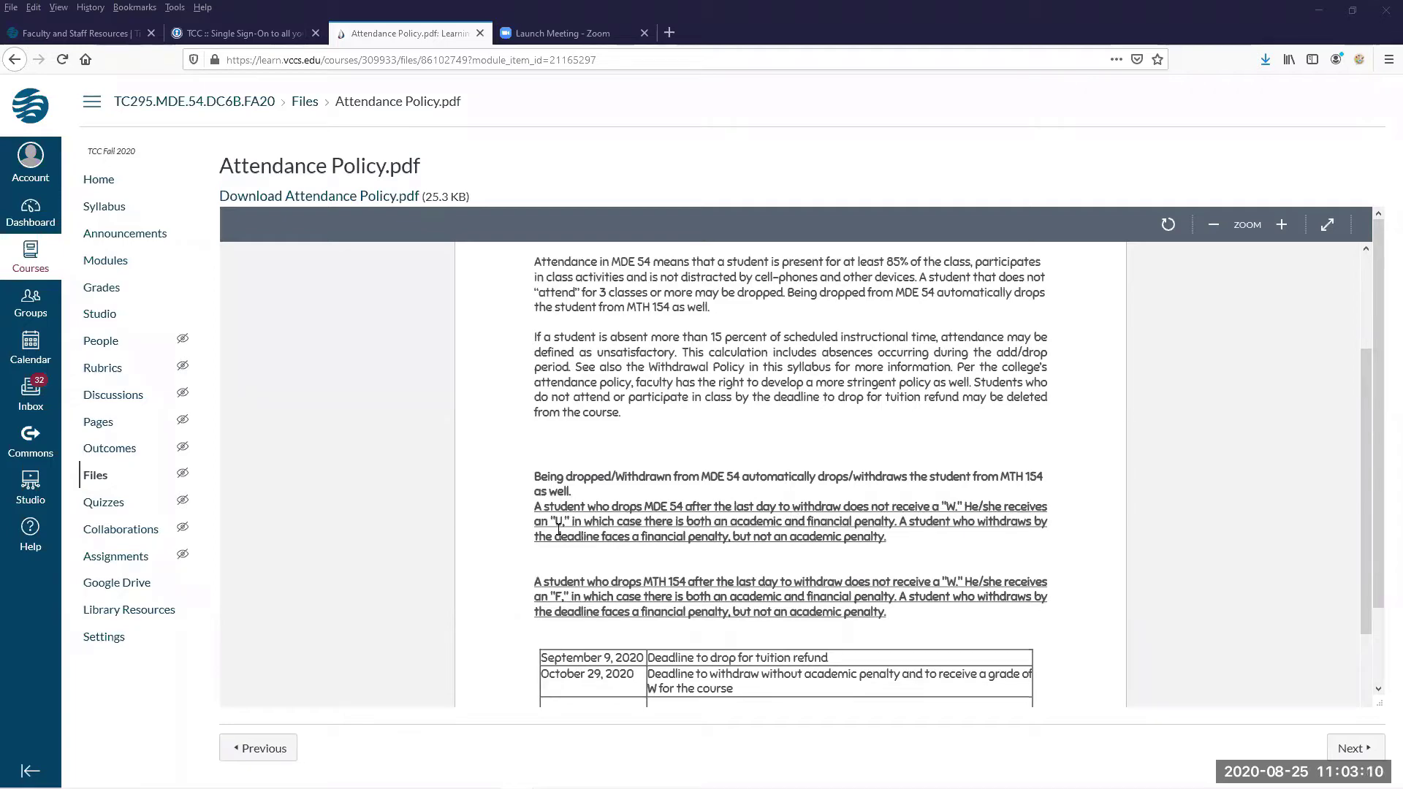
{"action": "scroll", "coordinate": [559, 527], "scroll_direction": "down", "scroll_amount": 3}
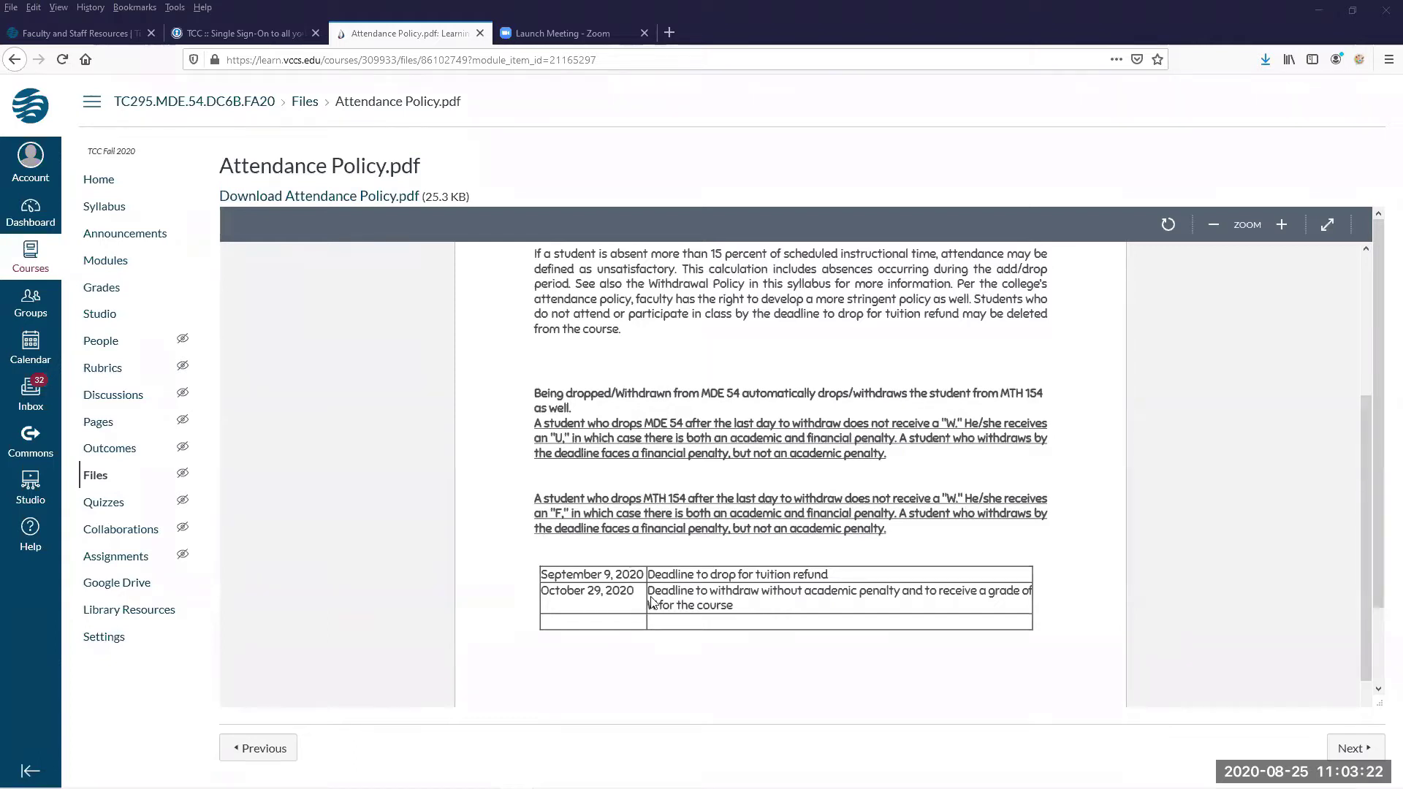
{"action": "scroll", "coordinate": [700, 616], "scroll_direction": "down", "scroll_amount": 3}
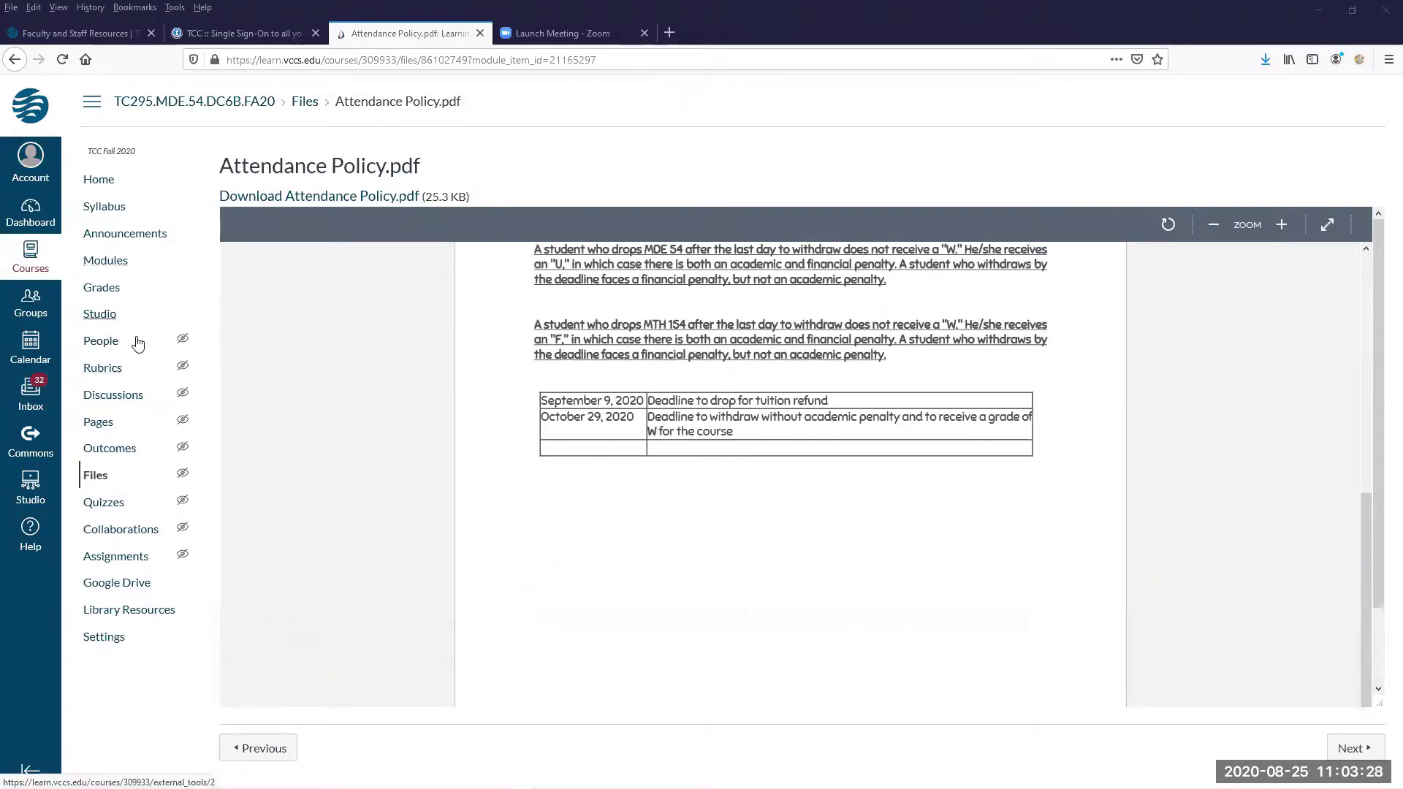
Return to the course modules, open Grading Policy.pdf and review the MDE 54 grade criteria table.
{"action": "left_click", "coordinate": [107, 263]}
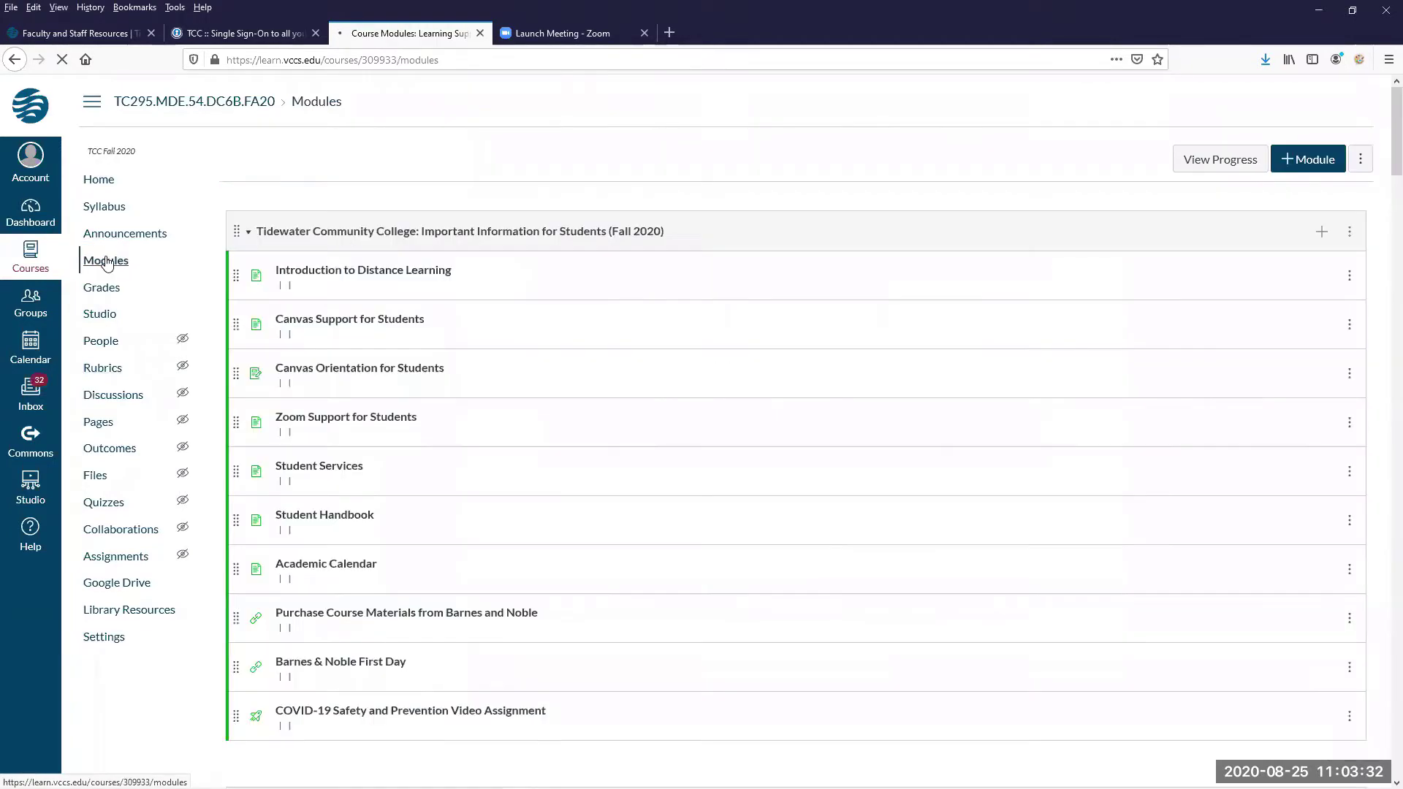
{"action": "scroll", "coordinate": [107, 263], "scroll_direction": "down", "scroll_amount": 10}
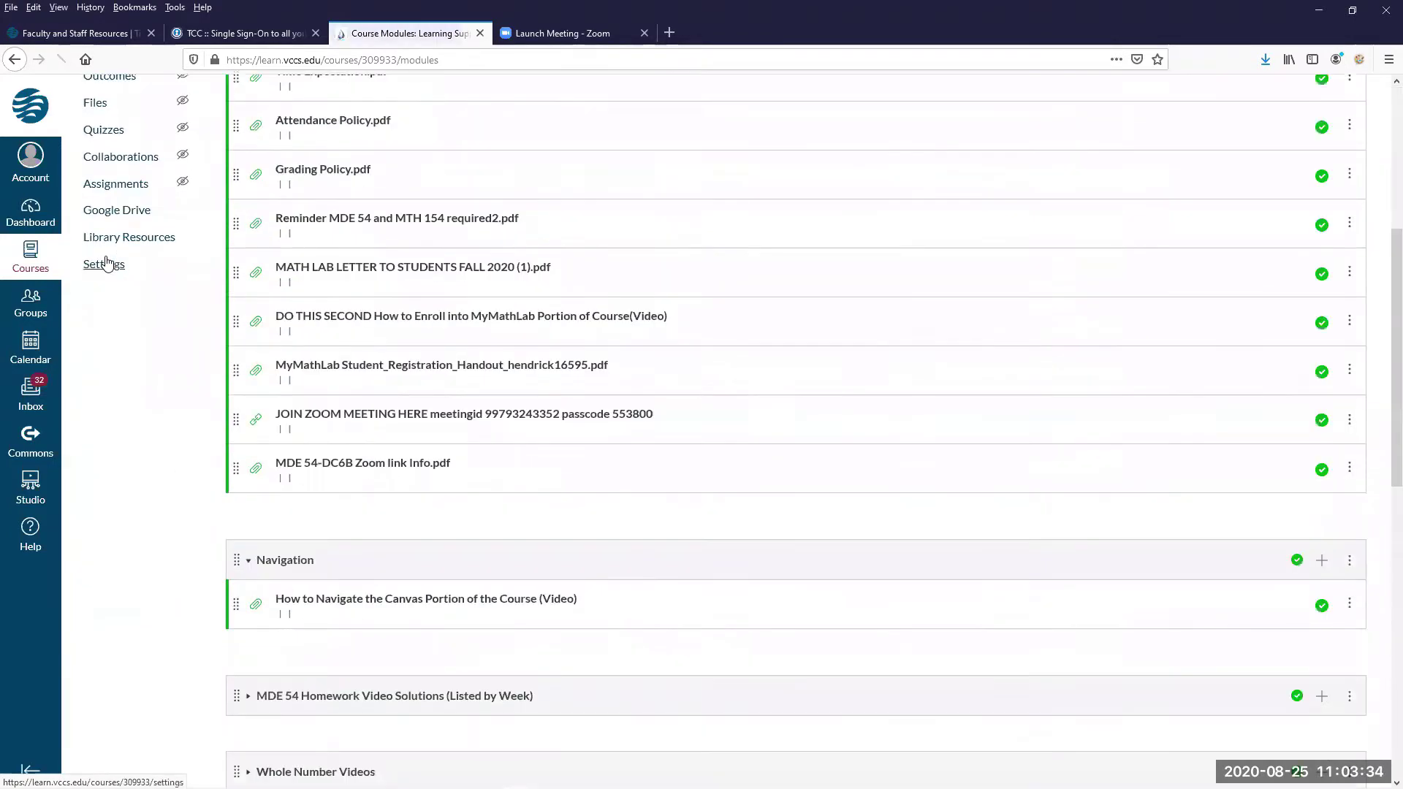
{"action": "scroll", "coordinate": [108, 264], "scroll_direction": "up", "scroll_amount": 2}
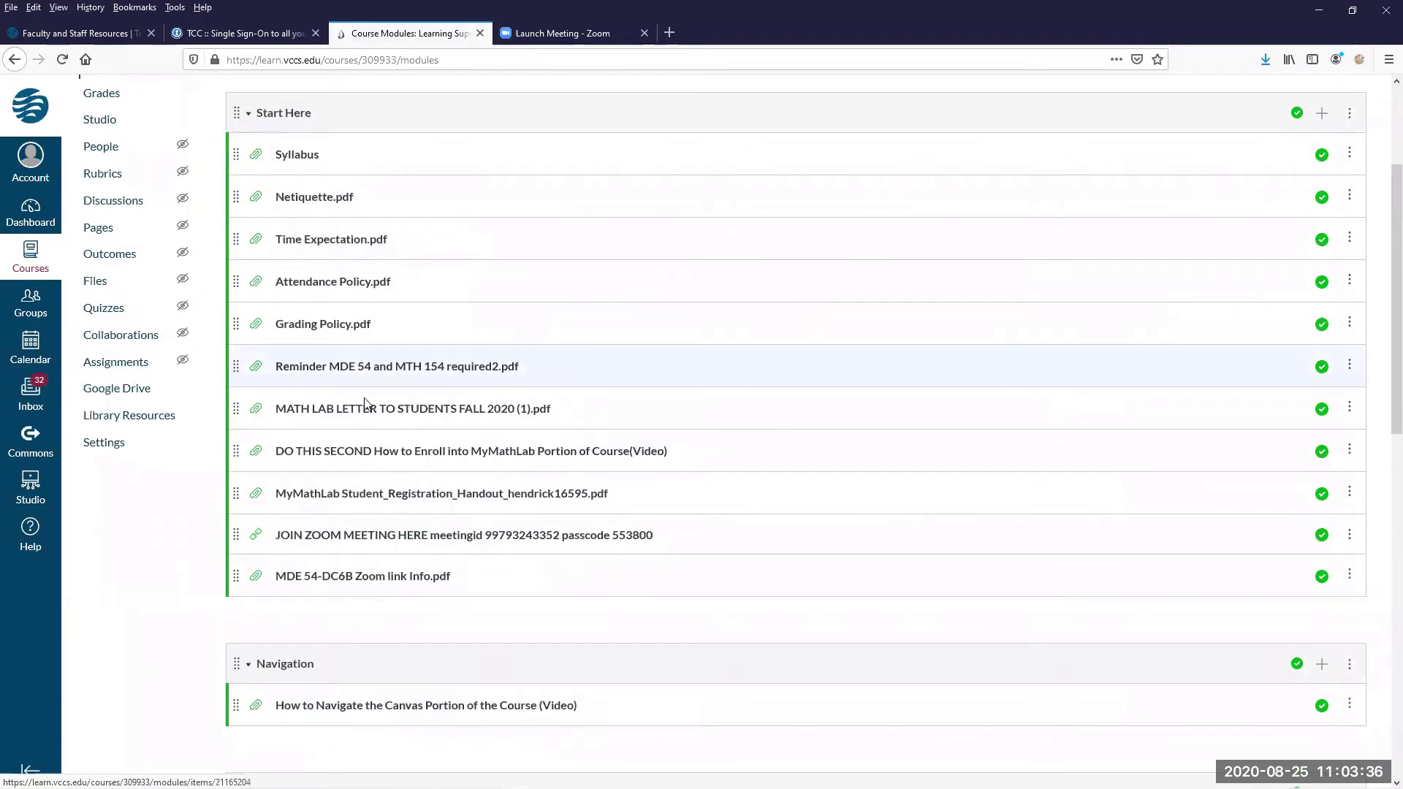
{"action": "left_click", "coordinate": [299, 331]}
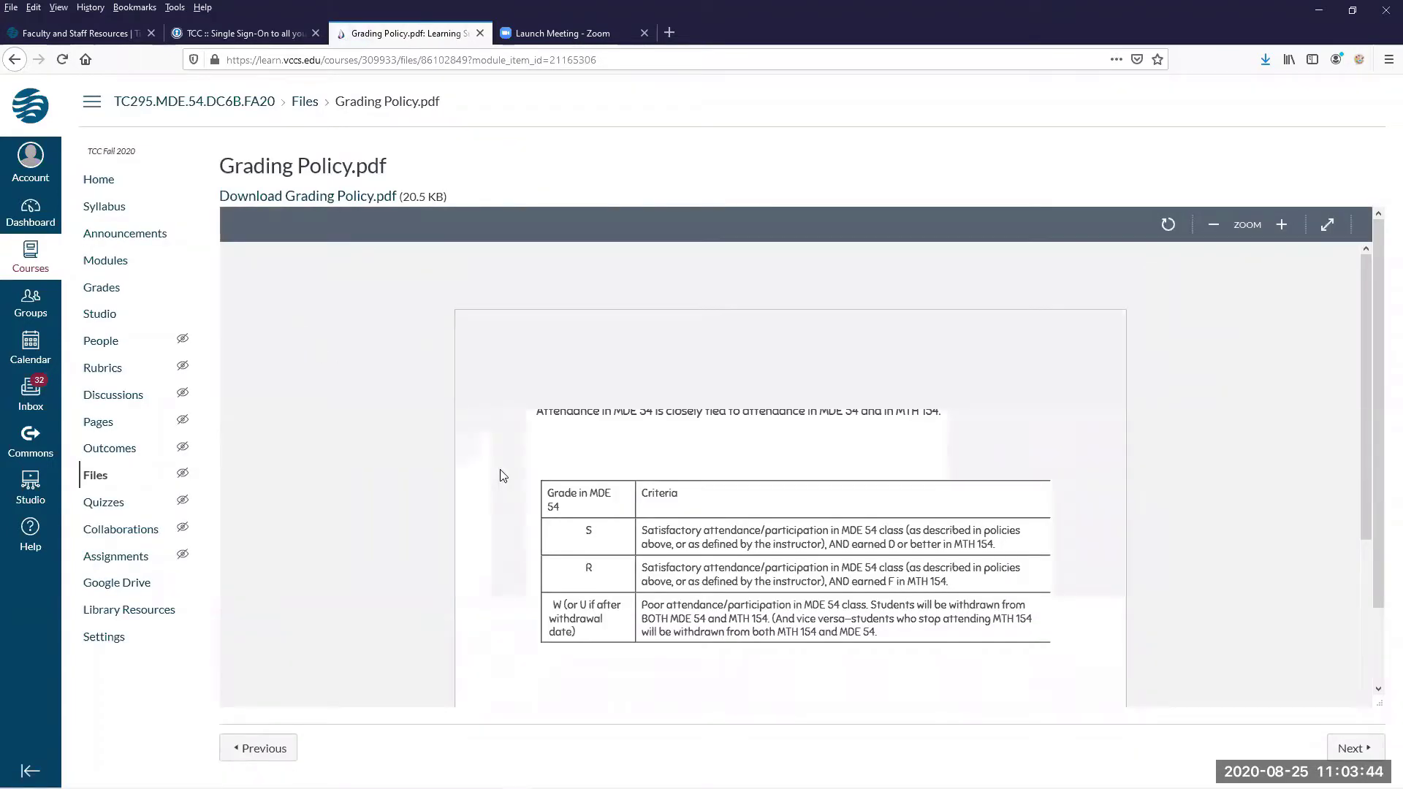
{"action": "scroll", "coordinate": [526, 479], "scroll_direction": "down", "scroll_amount": 1}
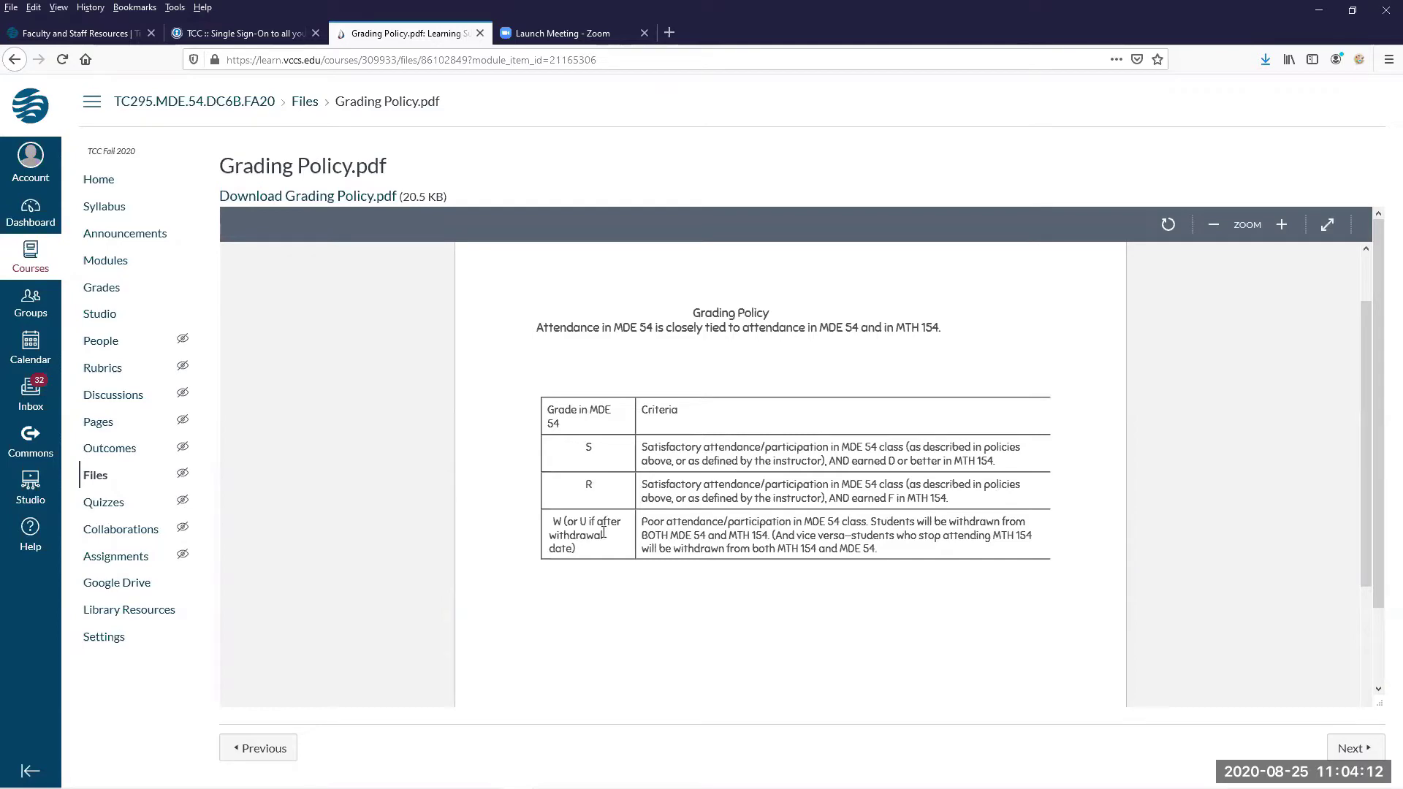
{"action": "scroll", "coordinate": [604, 531], "scroll_direction": "down", "scroll_amount": 3}
{"action": "scroll", "coordinate": [605, 539], "scroll_direction": "up", "scroll_amount": 5}
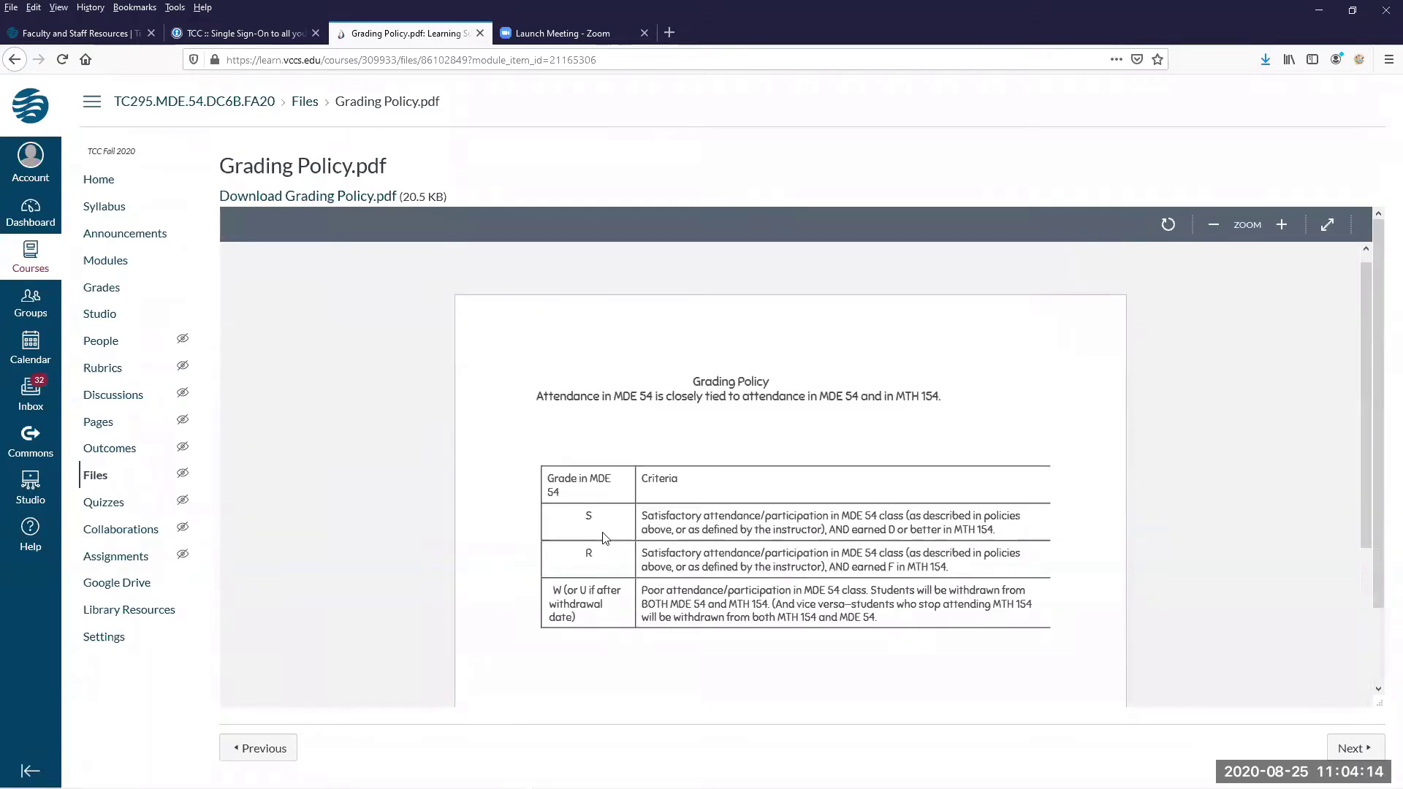
{"action": "scroll", "coordinate": [604, 539], "scroll_direction": "down", "scroll_amount": 2}
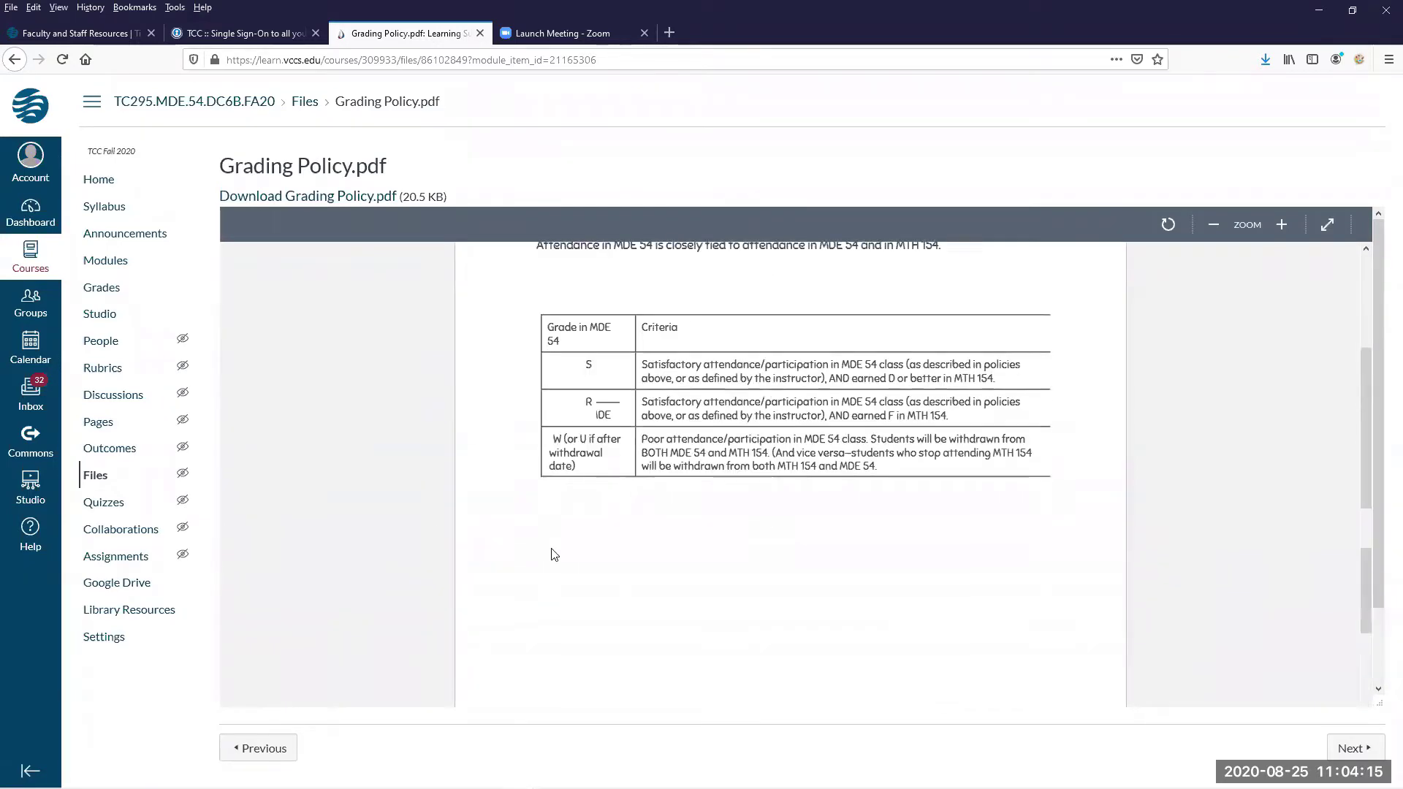
Return to the course modules, open the MyMathLab student registration handout and read its registration instructions.
{"action": "left_click", "coordinate": [88, 268]}
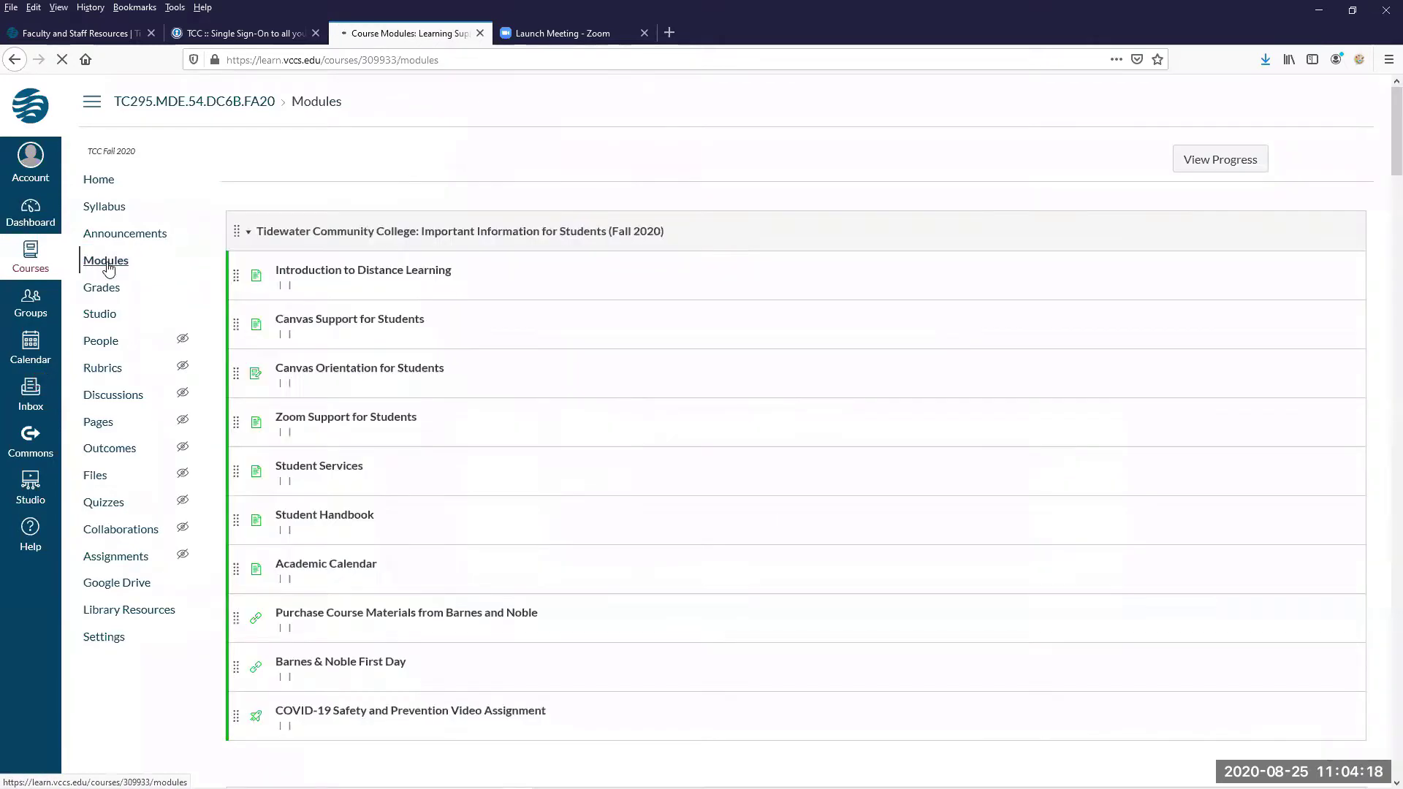
{"action": "scroll", "coordinate": [747, 408], "scroll_direction": "down", "scroll_amount": 10}
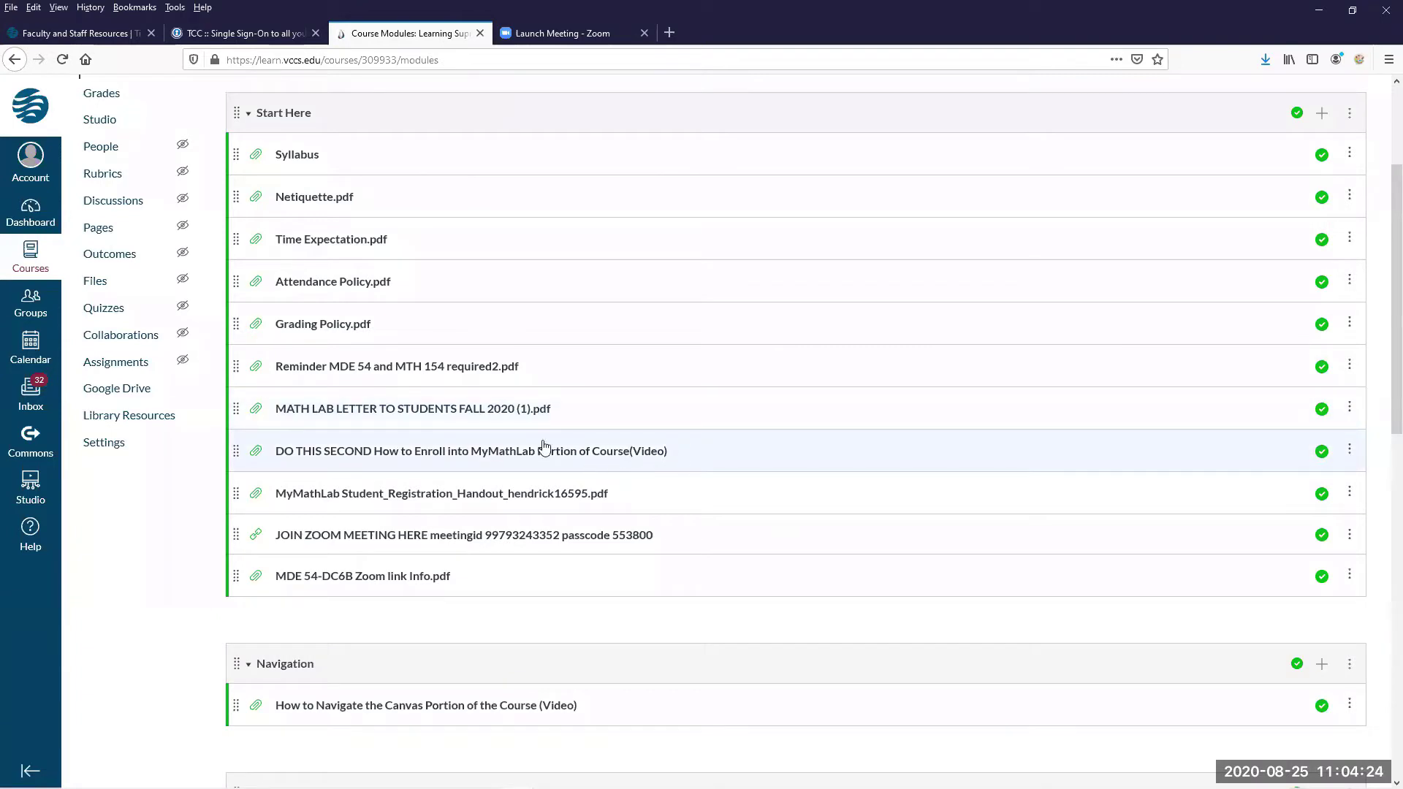
{"action": "left_click", "coordinate": [507, 494]}
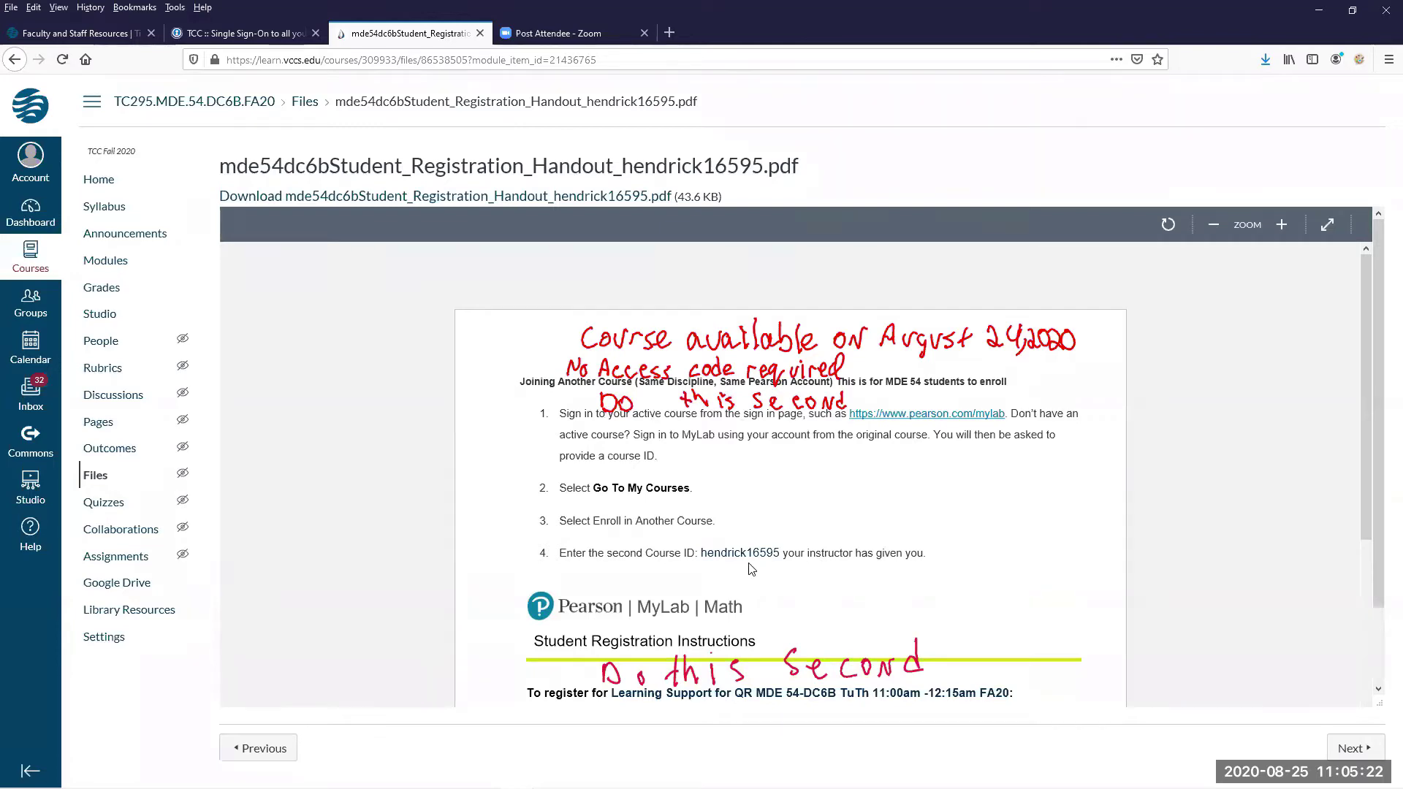
{"action": "scroll", "coordinate": [752, 569], "scroll_direction": "down", "scroll_amount": 3}
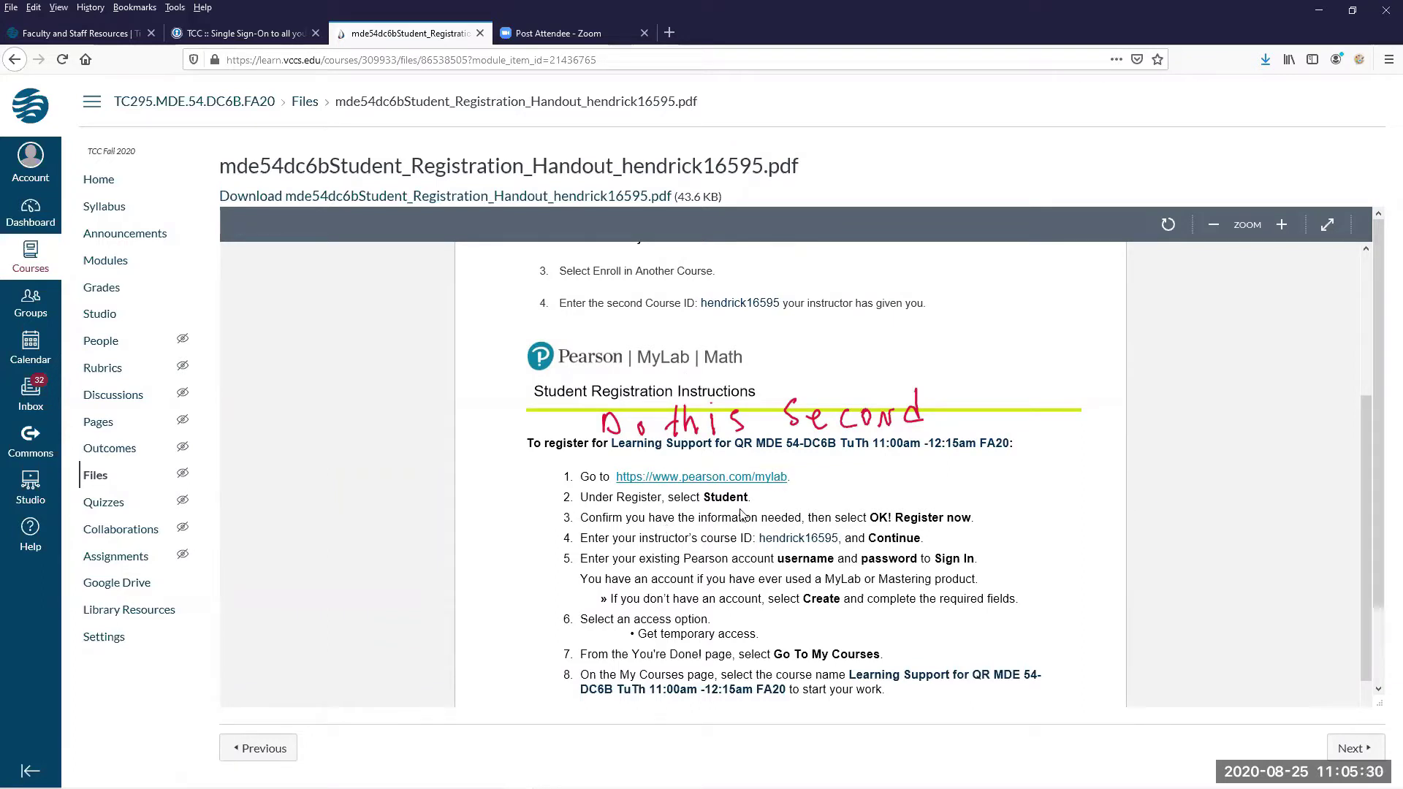
Open the handout's Pearson MyLab link in a separate window beside the handout and go to the Student registration page.
{"action": "left_click", "coordinate": [702, 478]}
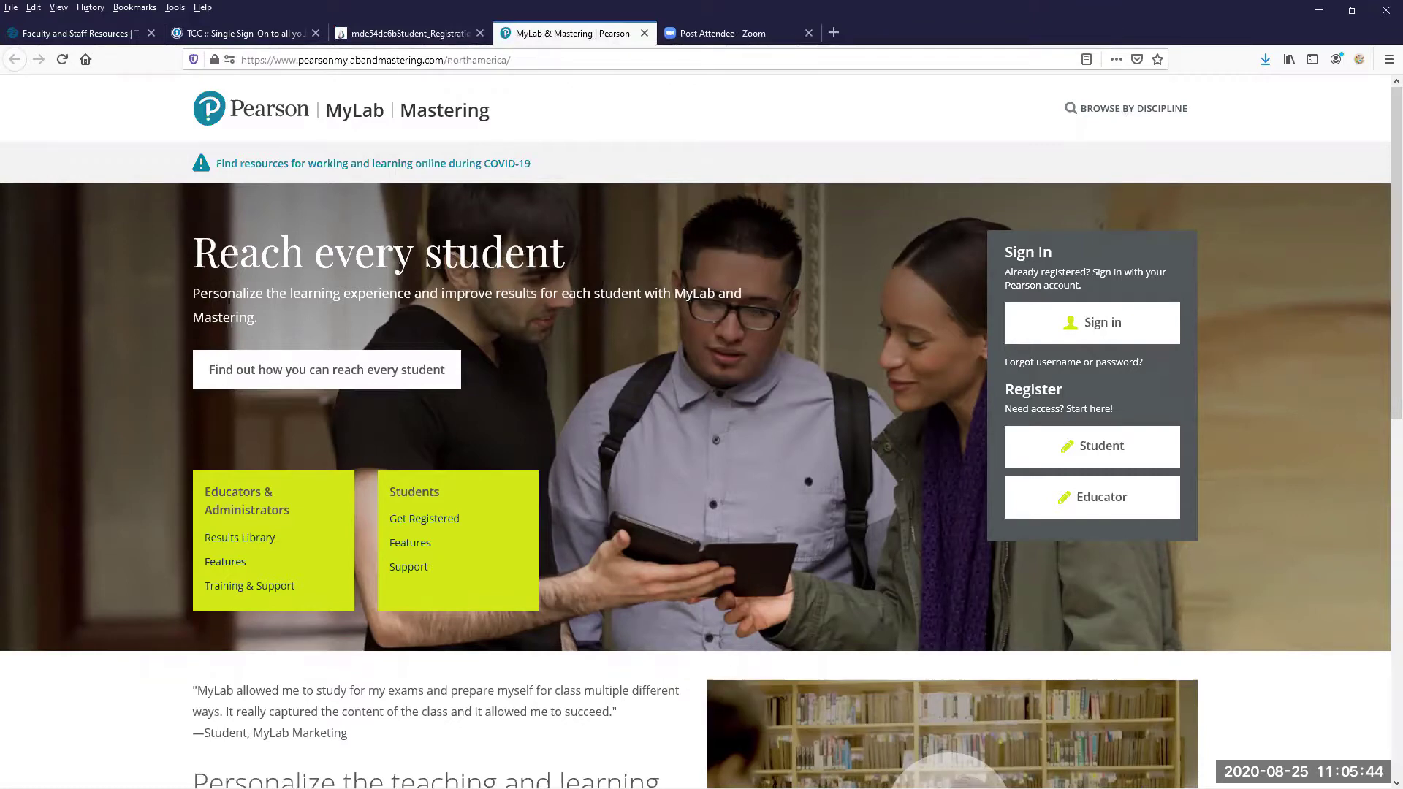
{"action": "key", "text": "ctrl+w"}
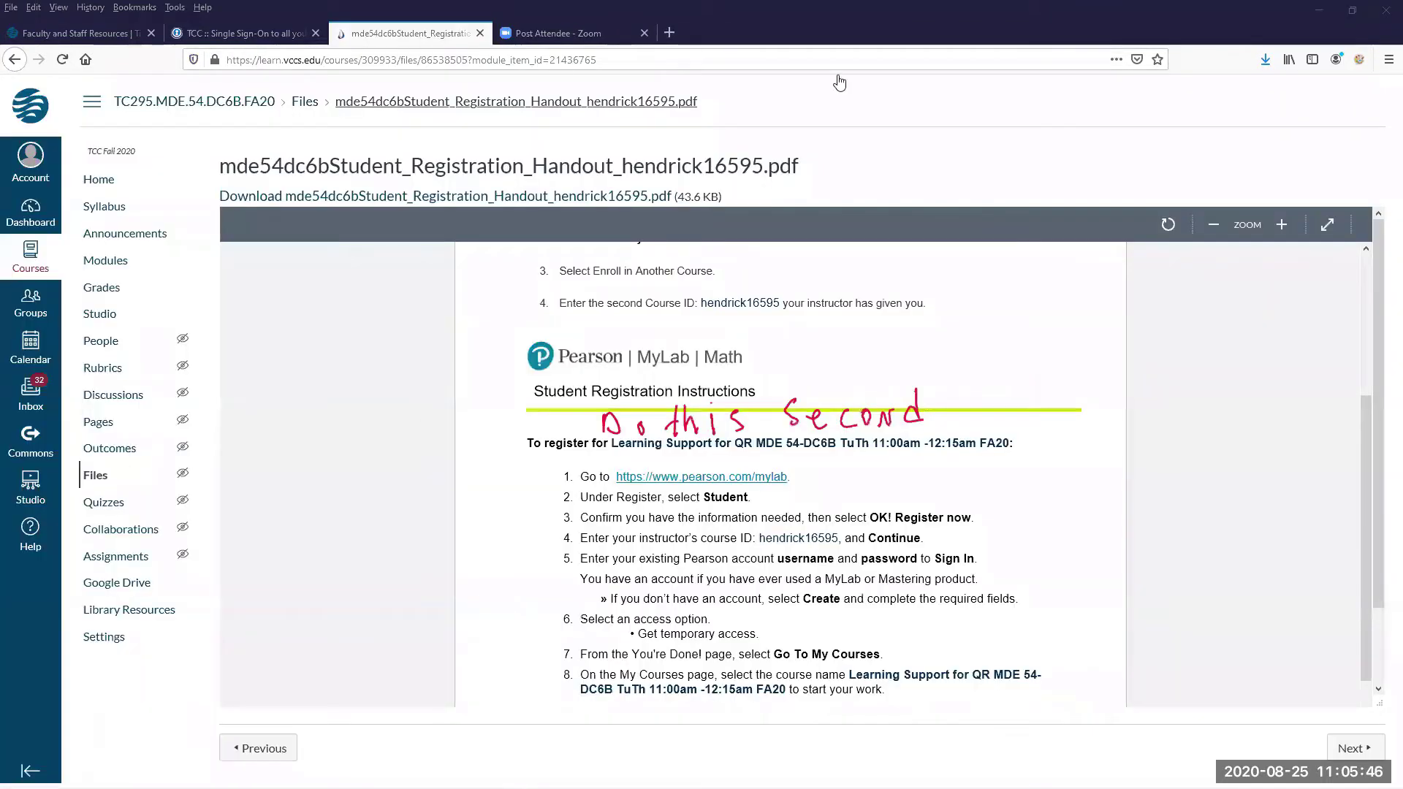
{"action": "left_click", "coordinate": [1350, 11]}
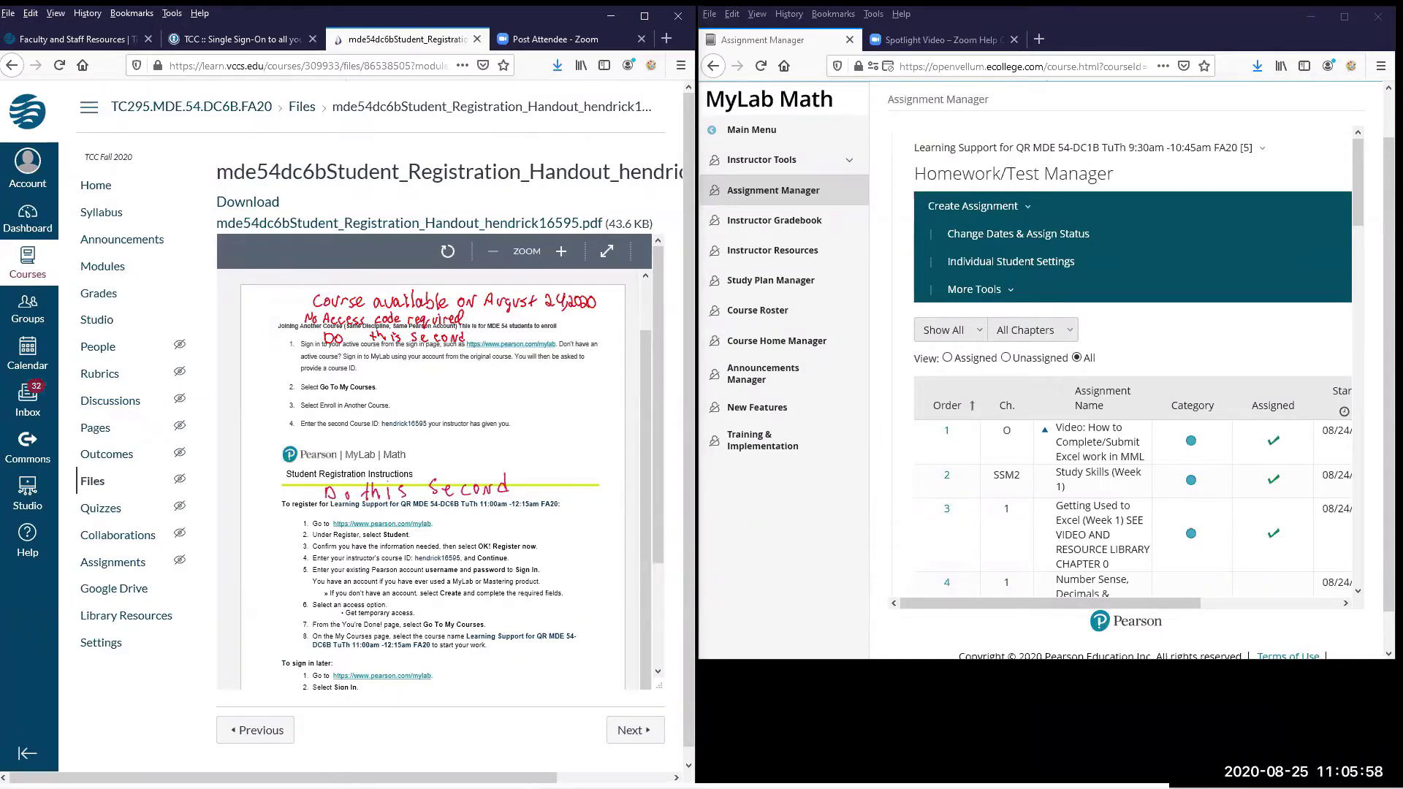
{"action": "key", "text": "alt+Tab"}
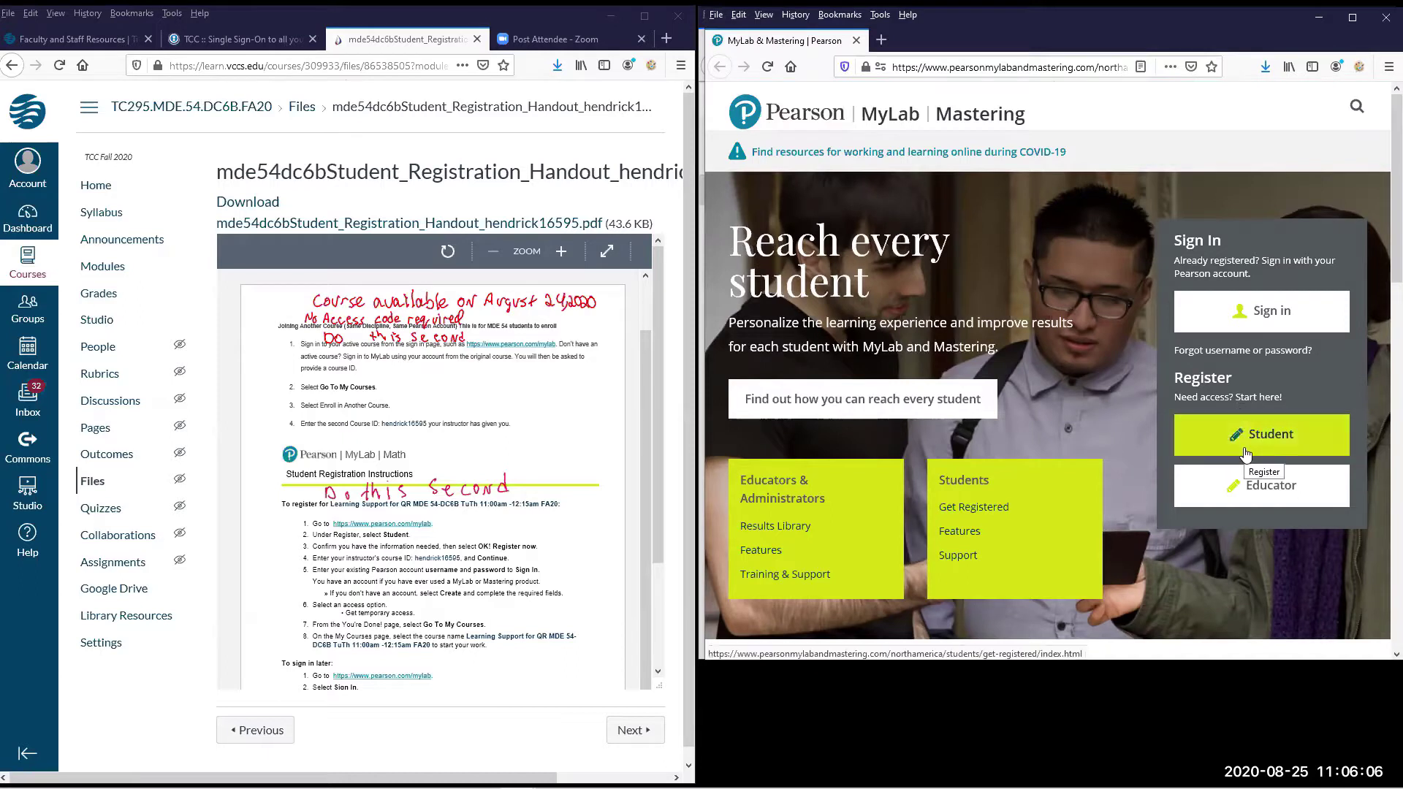
{"action": "left_click", "coordinate": [1303, 442]}
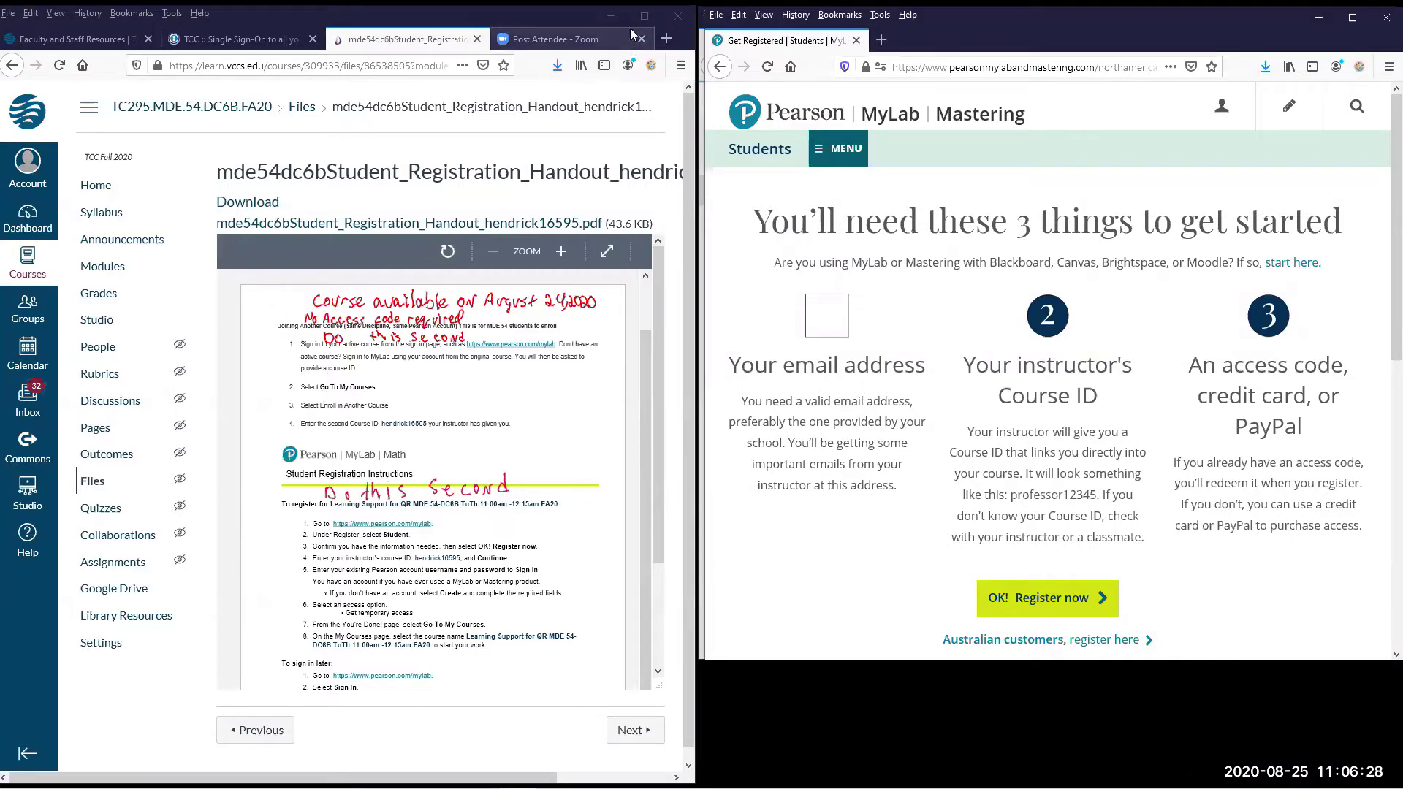
Maximize the course window, review the Start Here and Navigation items in the modules, and reopen the MyMathLab student registration handout.
{"action": "left_click", "coordinate": [645, 16]}
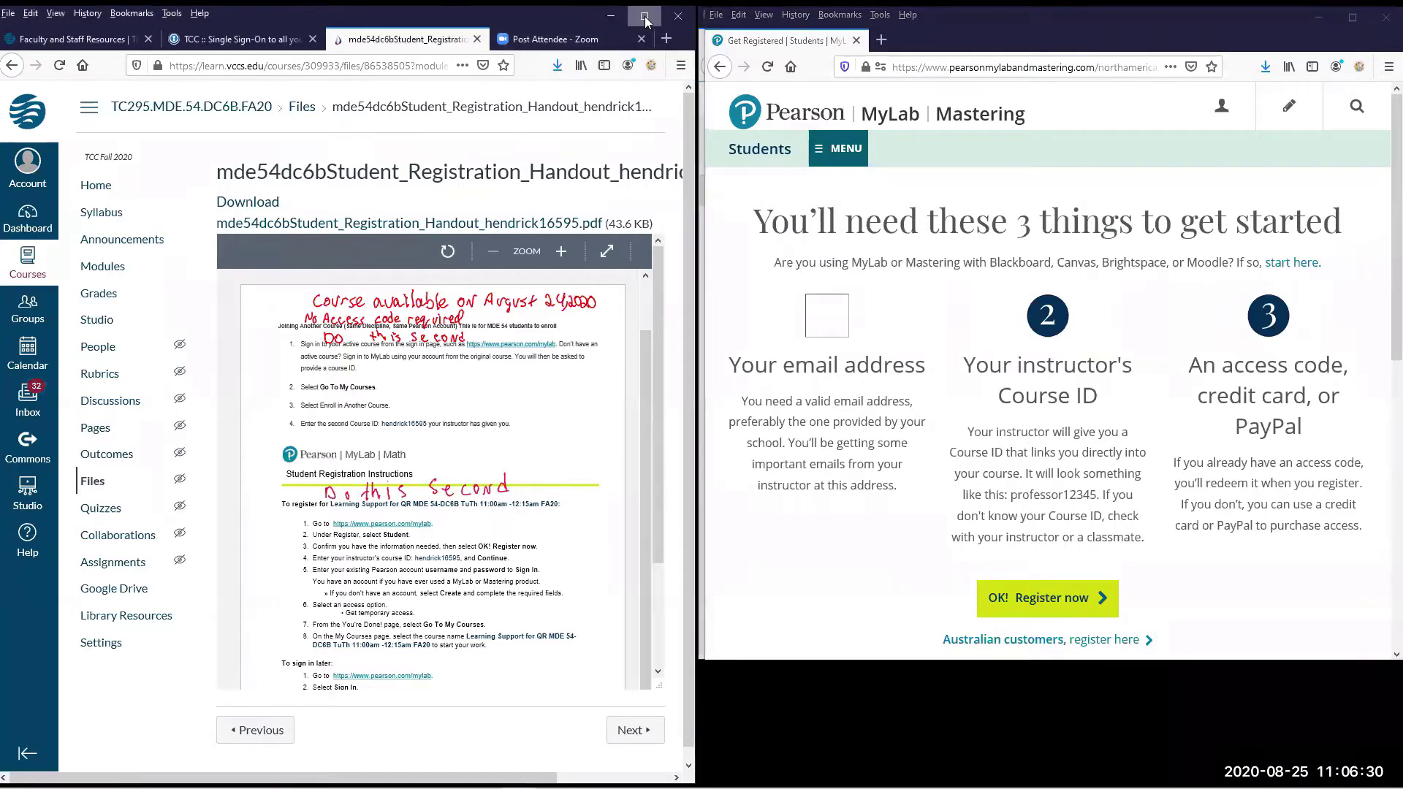
{"action": "left_click", "coordinate": [644, 16]}
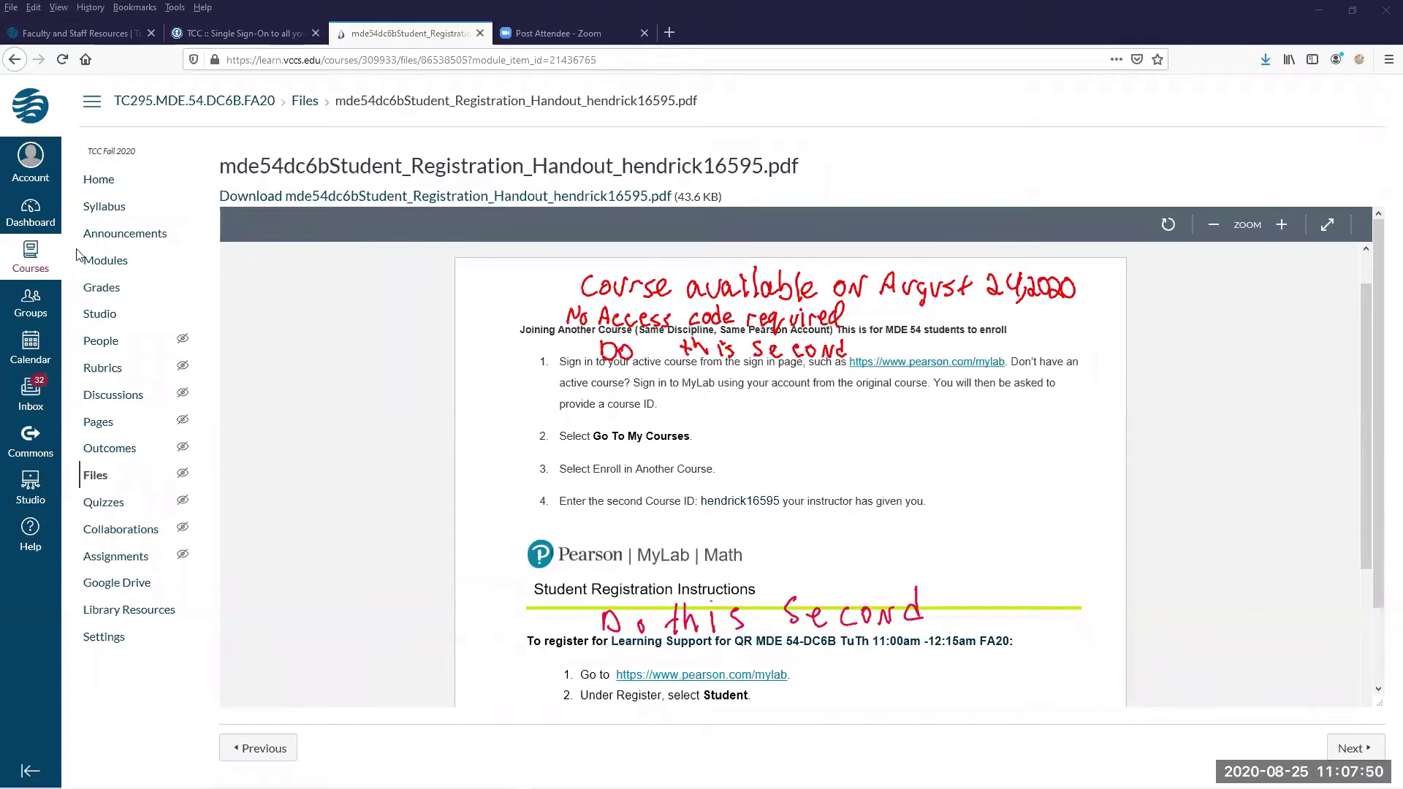
{"action": "left_click", "coordinate": [117, 264]}
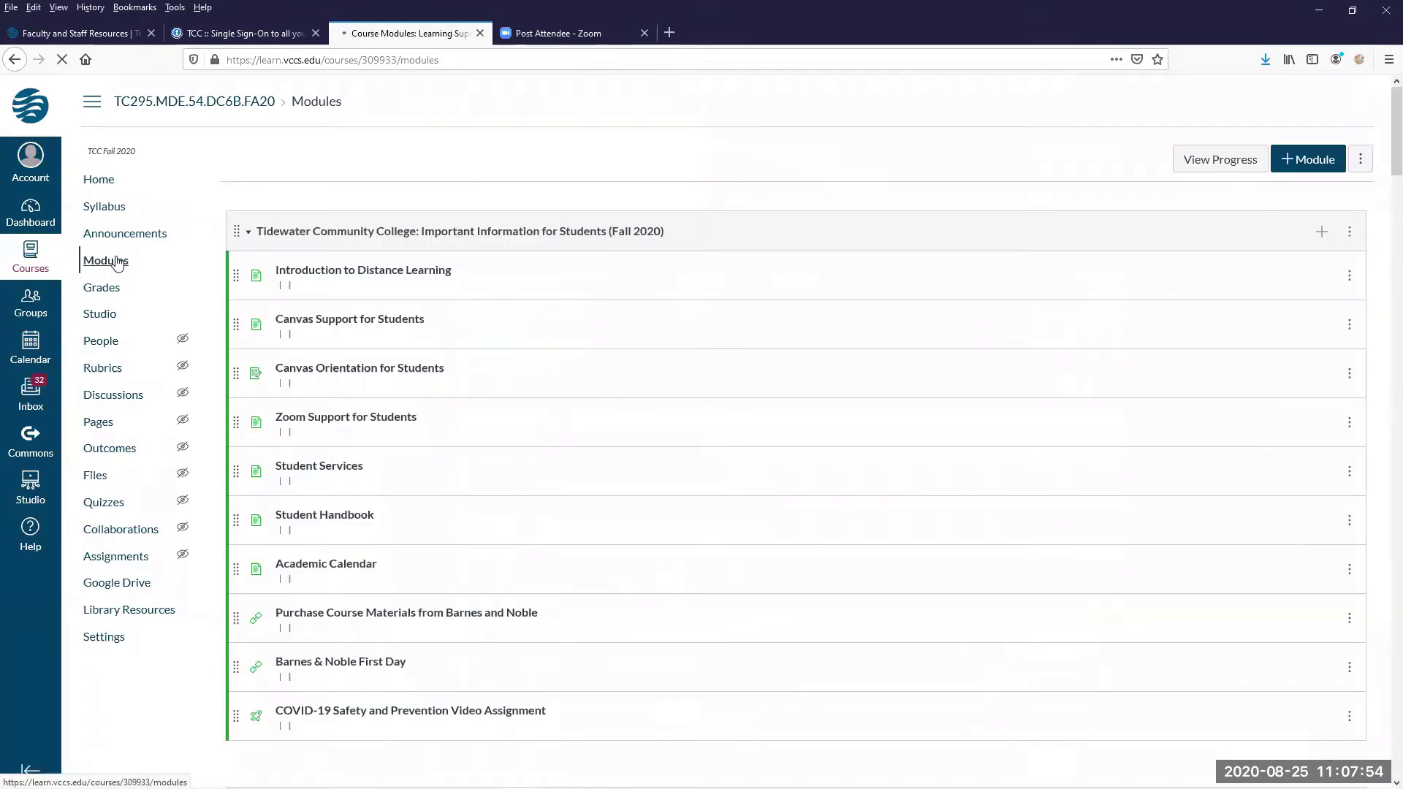
{"action": "scroll", "coordinate": [605, 553], "scroll_direction": "down", "scroll_amount": 3}
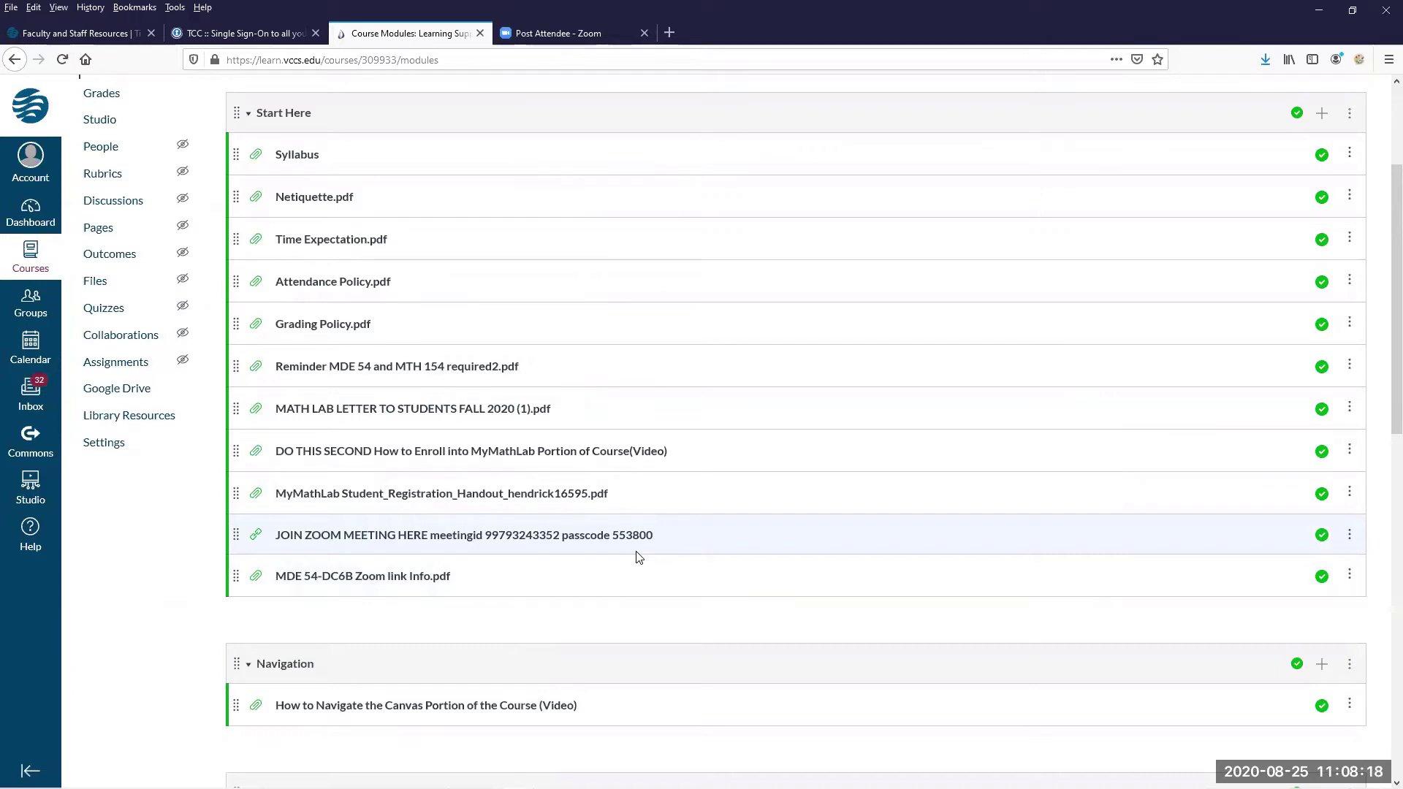
{"action": "scroll", "coordinate": [638, 557], "scroll_direction": "down", "scroll_amount": 2}
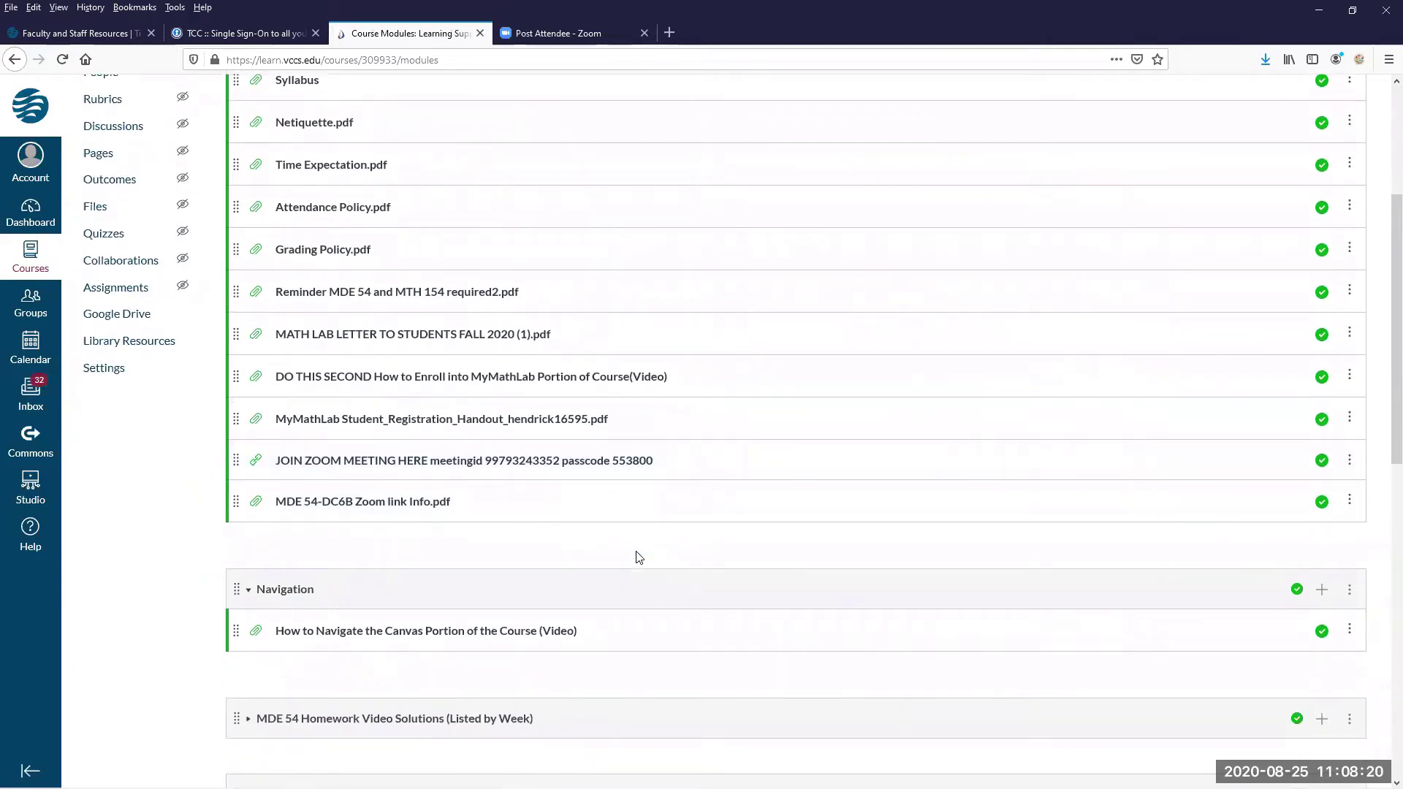
{"action": "scroll", "coordinate": [638, 558], "scroll_direction": "down", "scroll_amount": 2}
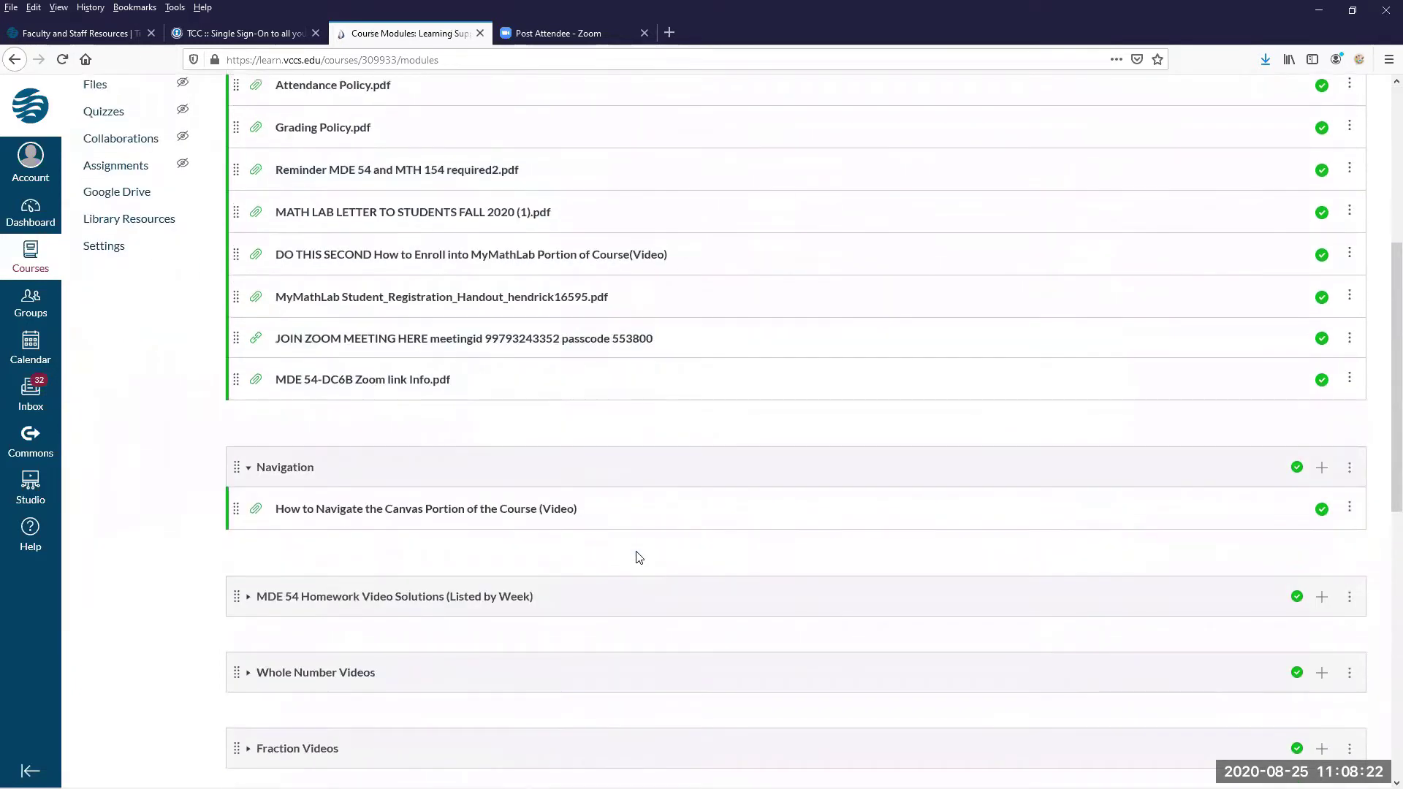
{"action": "scroll", "coordinate": [638, 558], "scroll_direction": "up", "scroll_amount": 3}
{"action": "scroll", "coordinate": [638, 558], "scroll_direction": "down", "scroll_amount": 2}
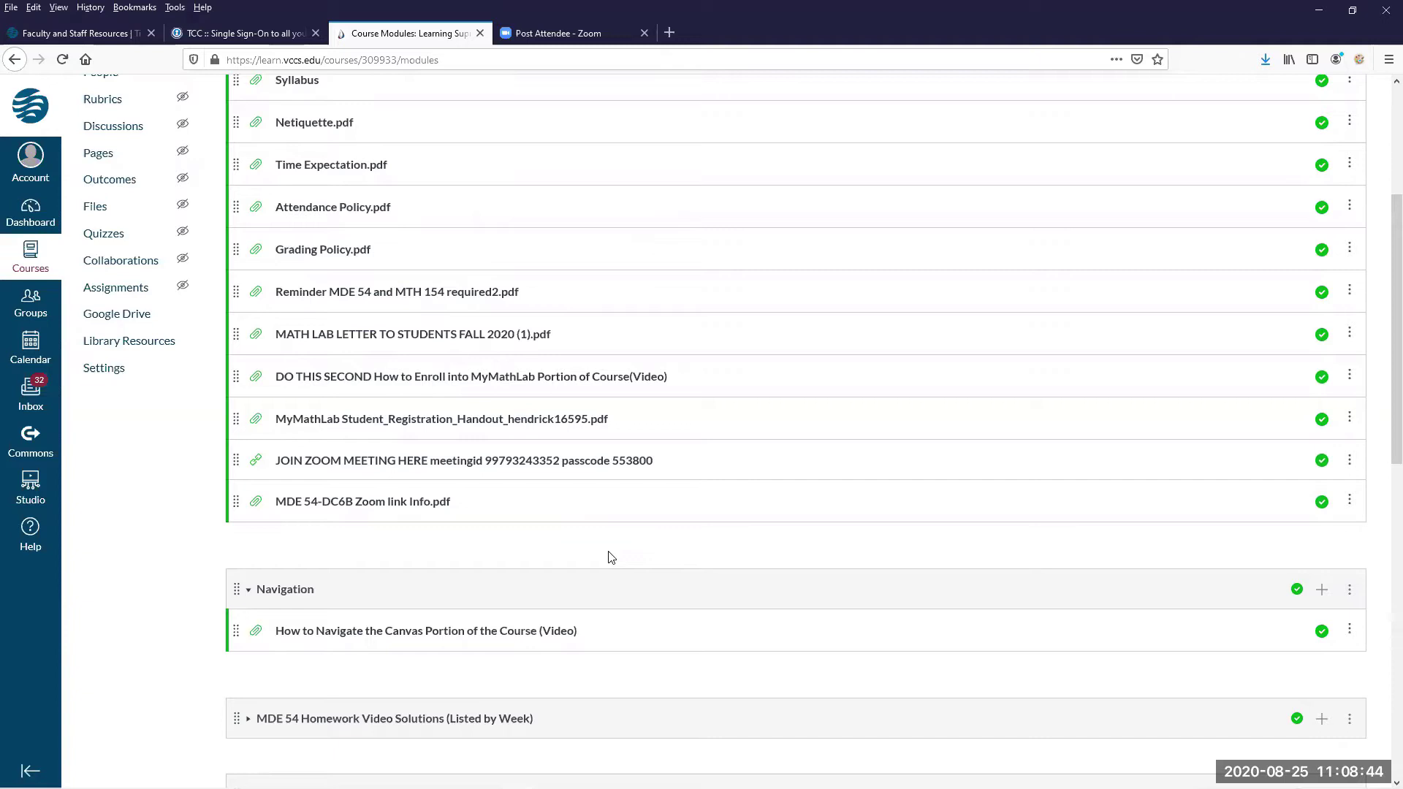
{"action": "left_click", "coordinate": [426, 430]}
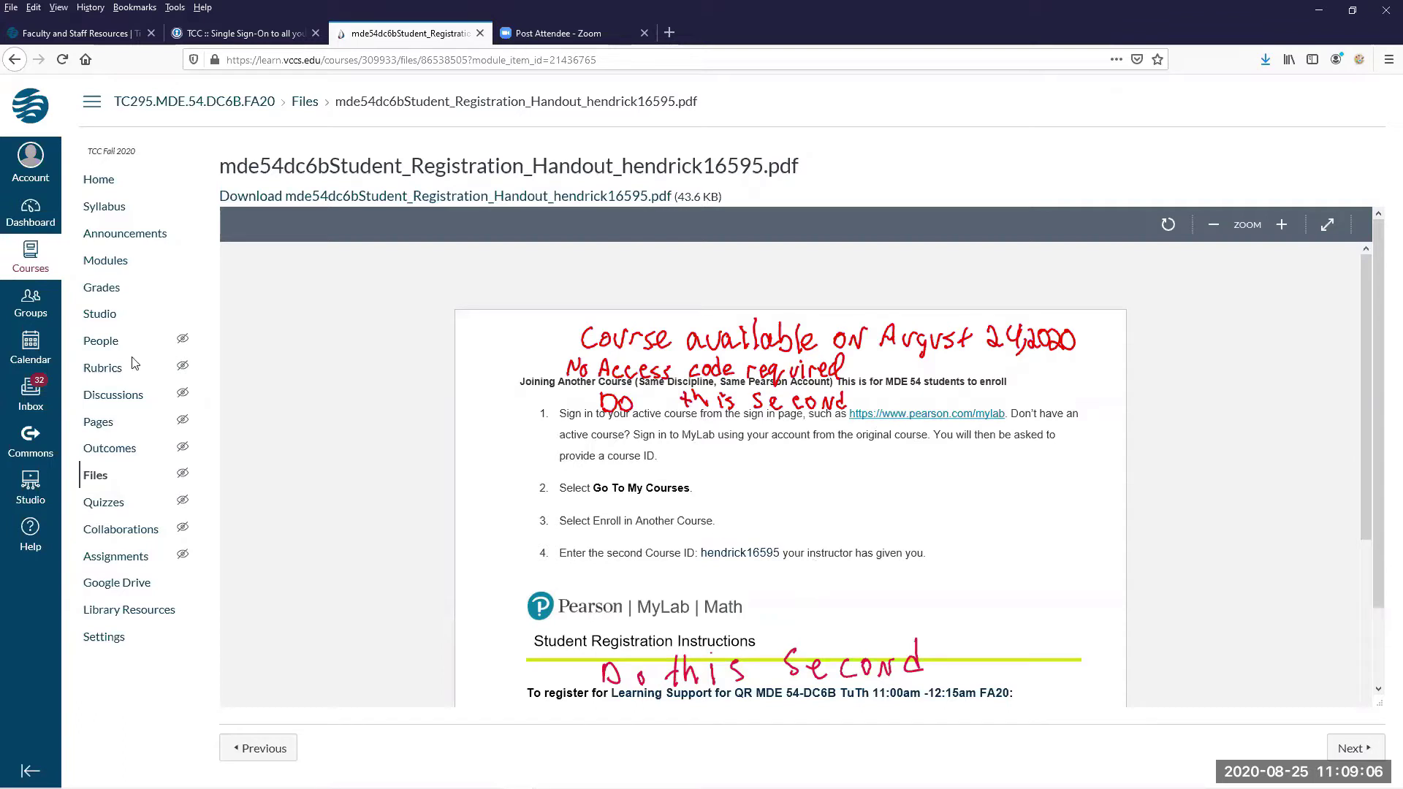
Return to the course modules and expand the MDE 54 Homework Video Solutions (Listed by Week) module.
{"action": "left_click", "coordinate": [95, 272]}
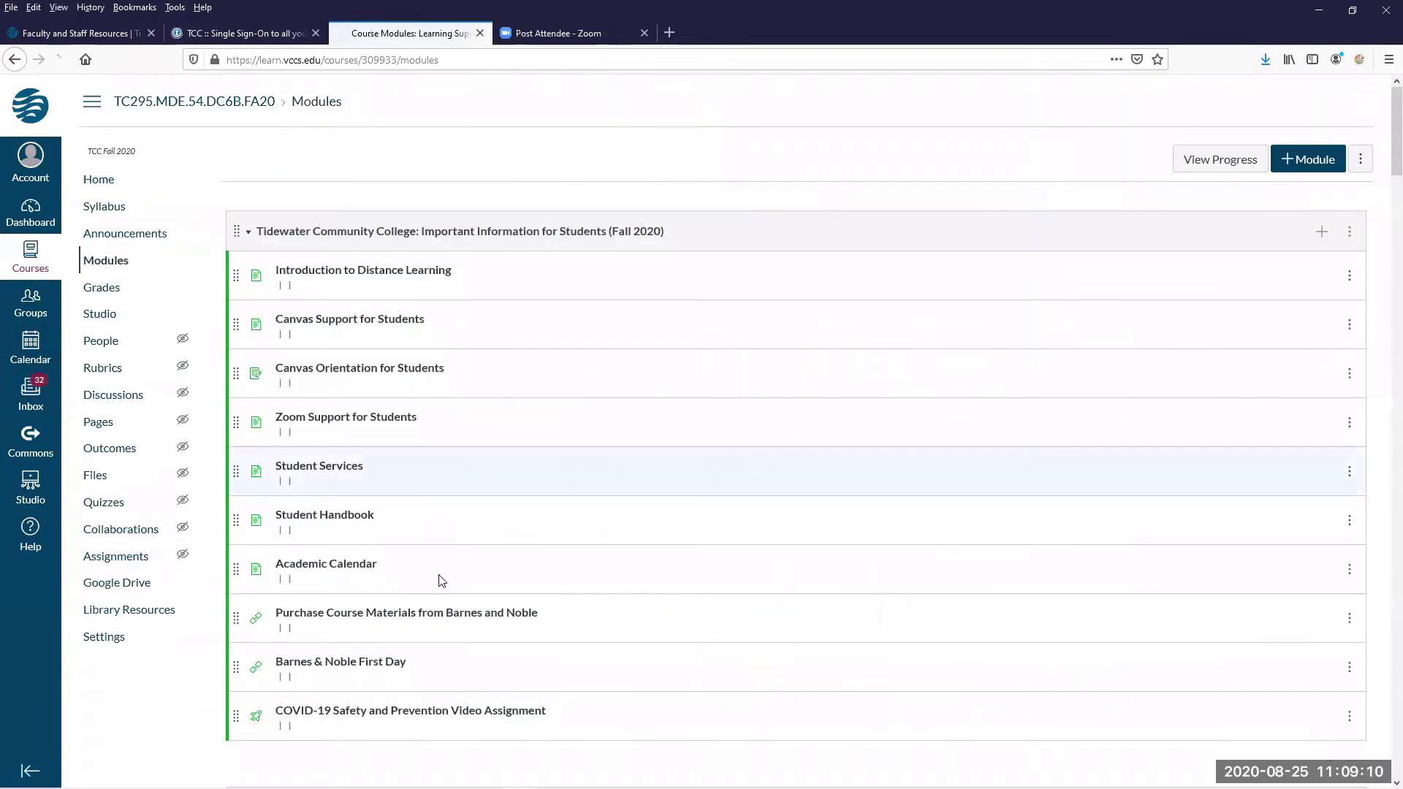
{"action": "scroll", "coordinate": [442, 577], "scroll_direction": "down", "scroll_amount": 3}
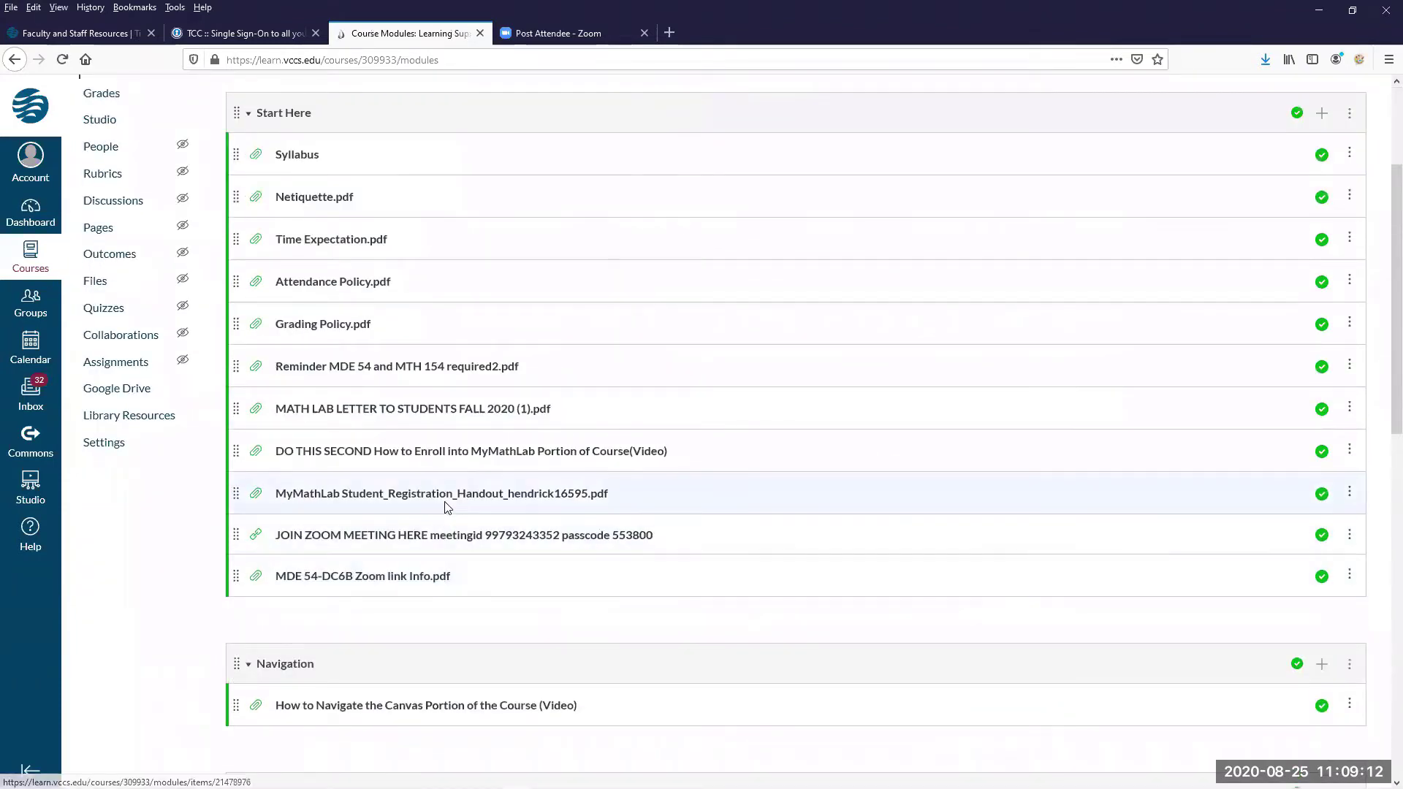
{"action": "scroll", "coordinate": [457, 542], "scroll_direction": "down", "scroll_amount": 2}
{"action": "scroll", "coordinate": [459, 546], "scroll_direction": "down", "scroll_amount": 2}
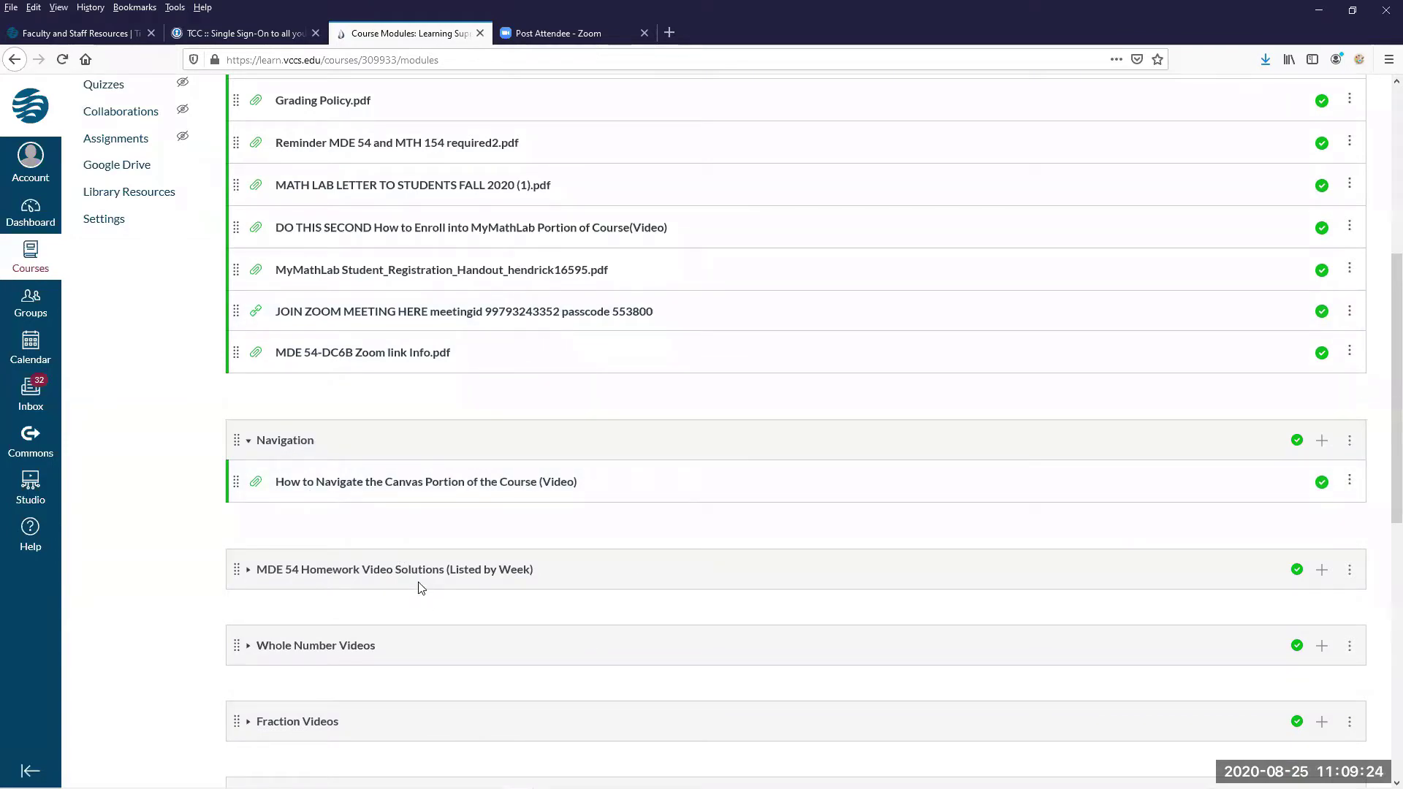
{"action": "scroll", "coordinate": [421, 588], "scroll_direction": "down", "scroll_amount": 2}
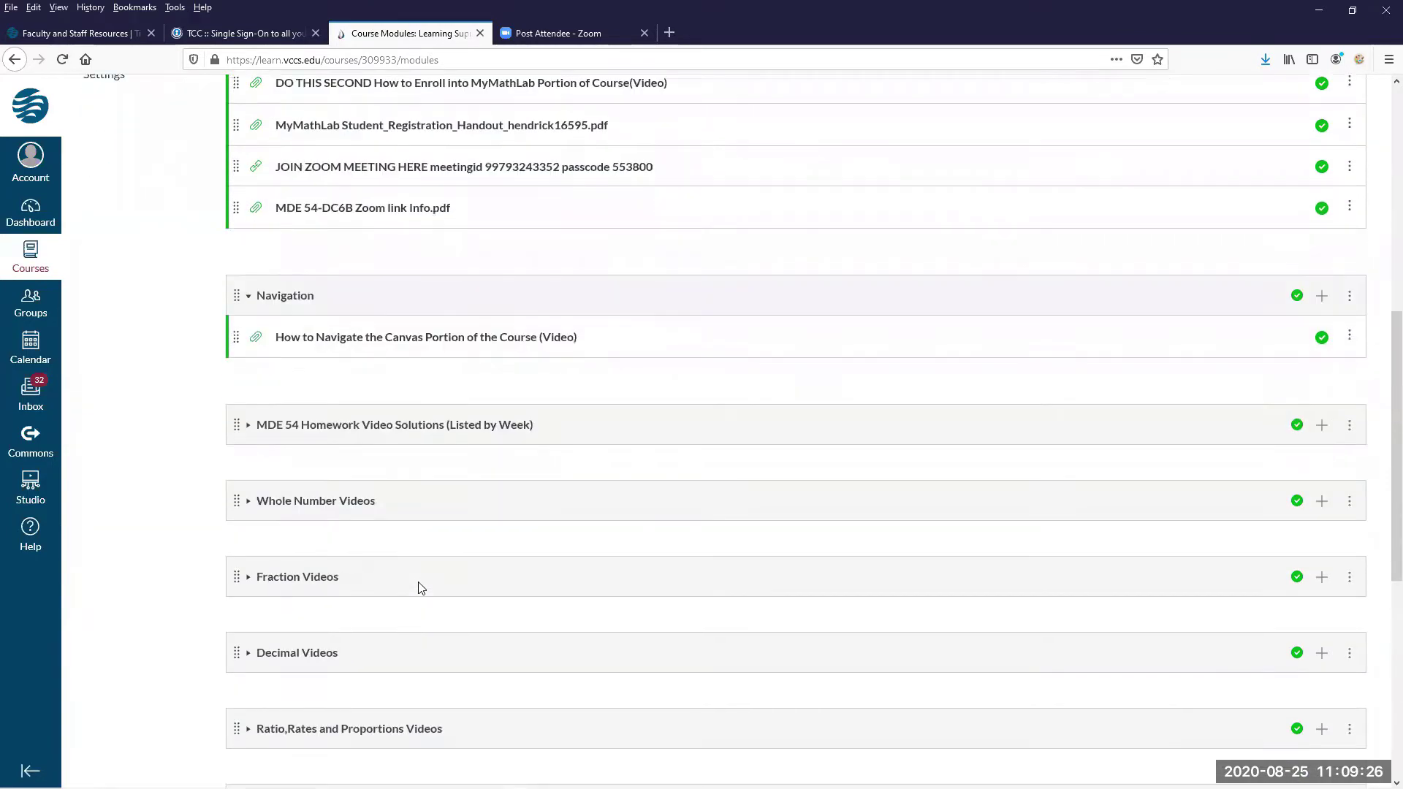
{"action": "left_click", "coordinate": [245, 430]}
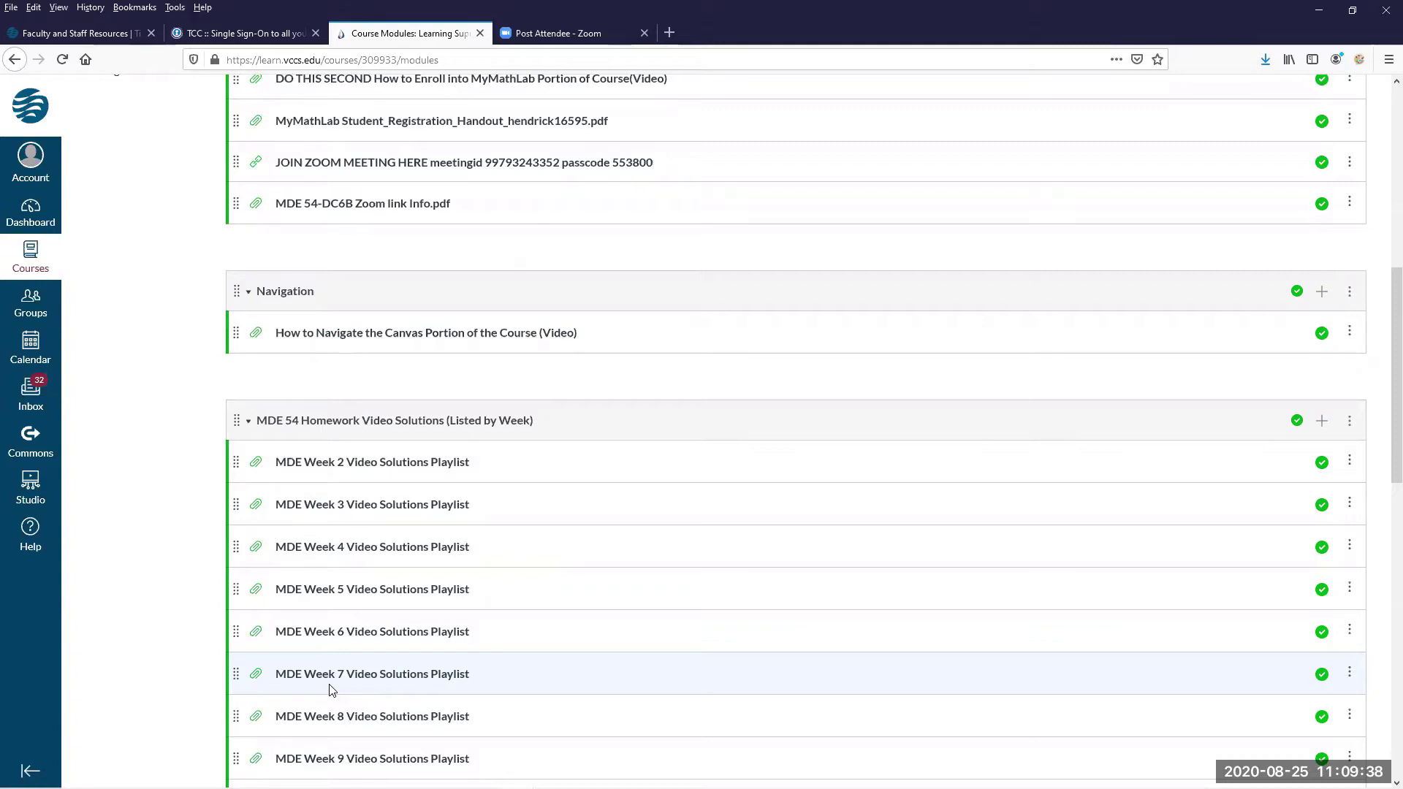
Open the YouTube link in the MDE Week 2 Video Solutions Playlist file and play 1 PKA 3, skipping ahead to the handwritten subtraction.
{"action": "left_click", "coordinate": [344, 460]}
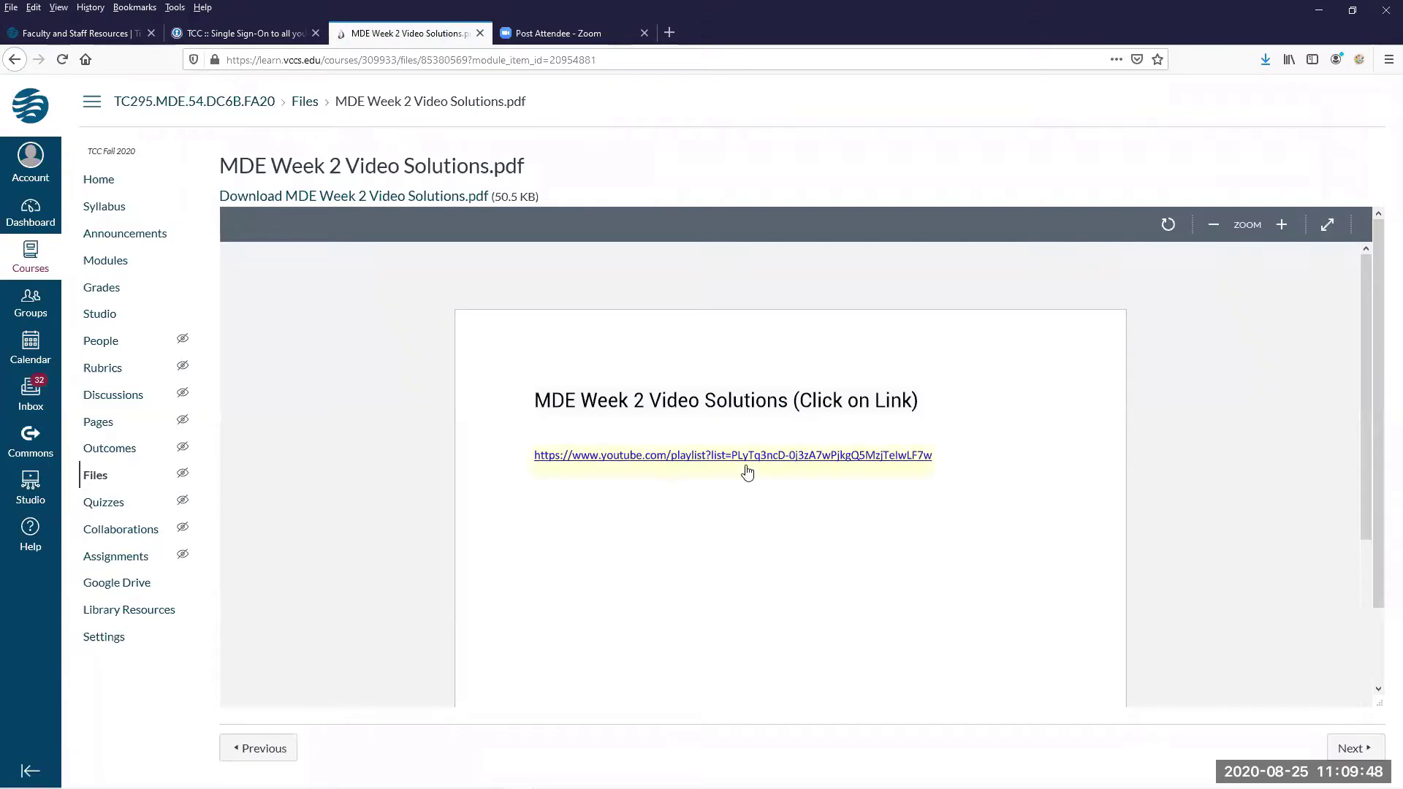
{"action": "left_click", "coordinate": [739, 460]}
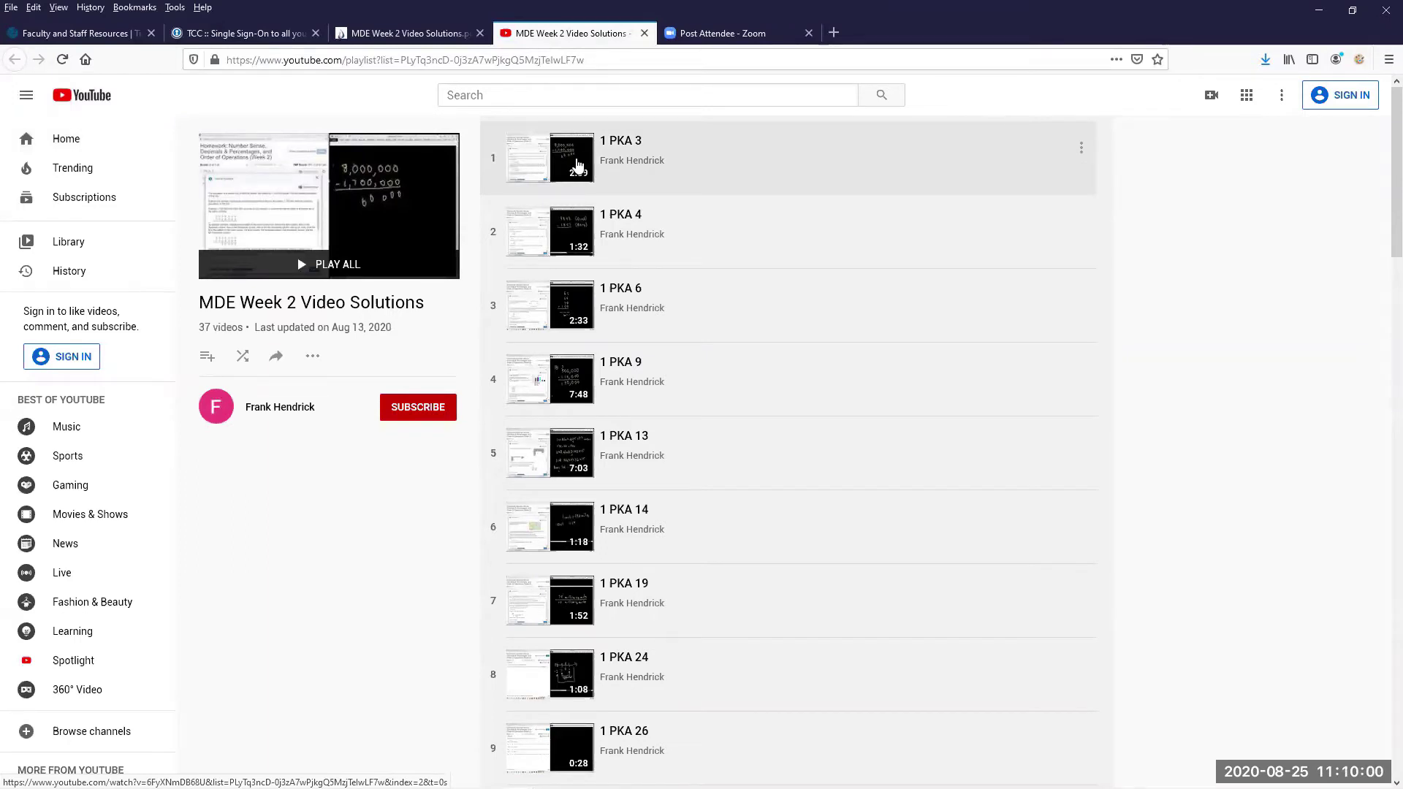
{"action": "left_click", "coordinate": [578, 162]}
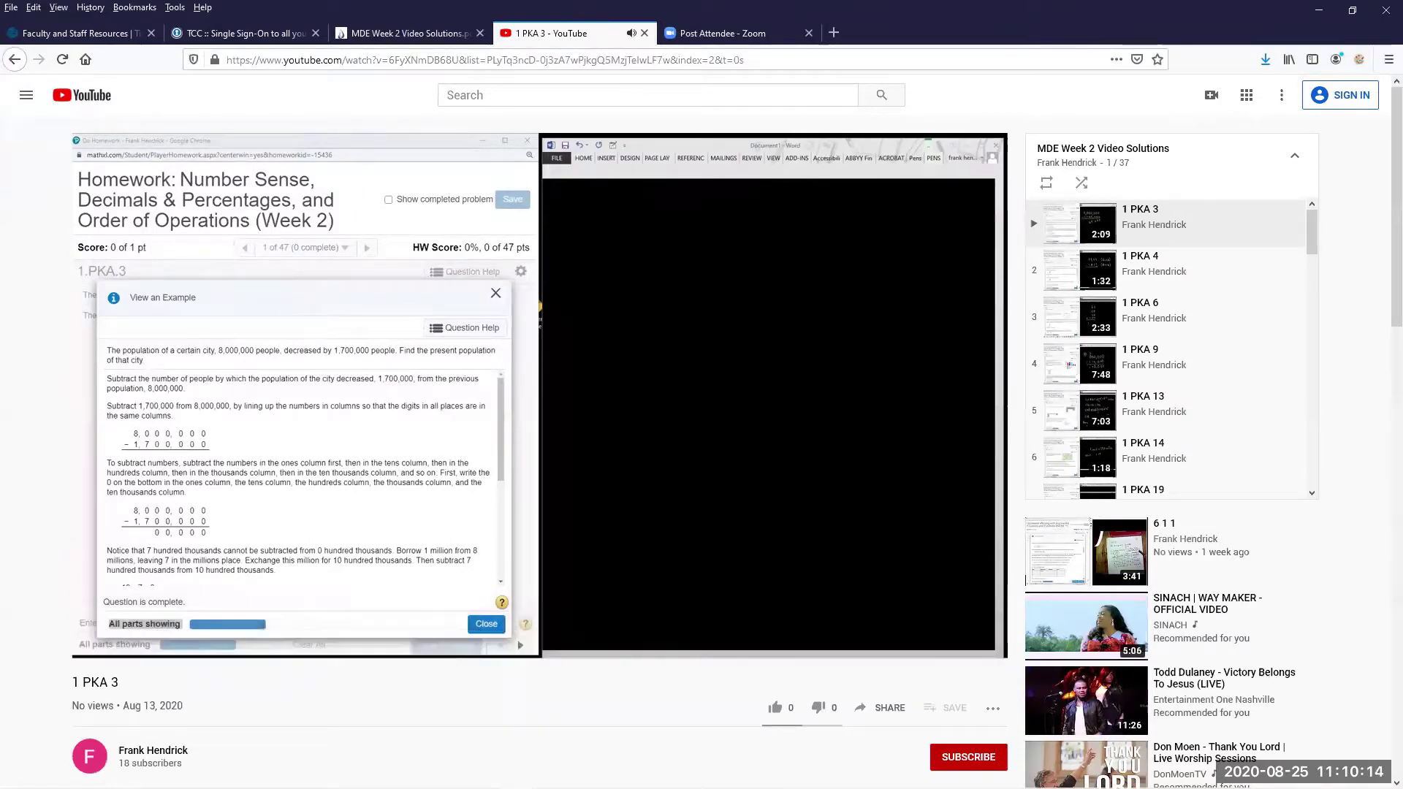
{"action": "left_click", "coordinate": [251, 633]}
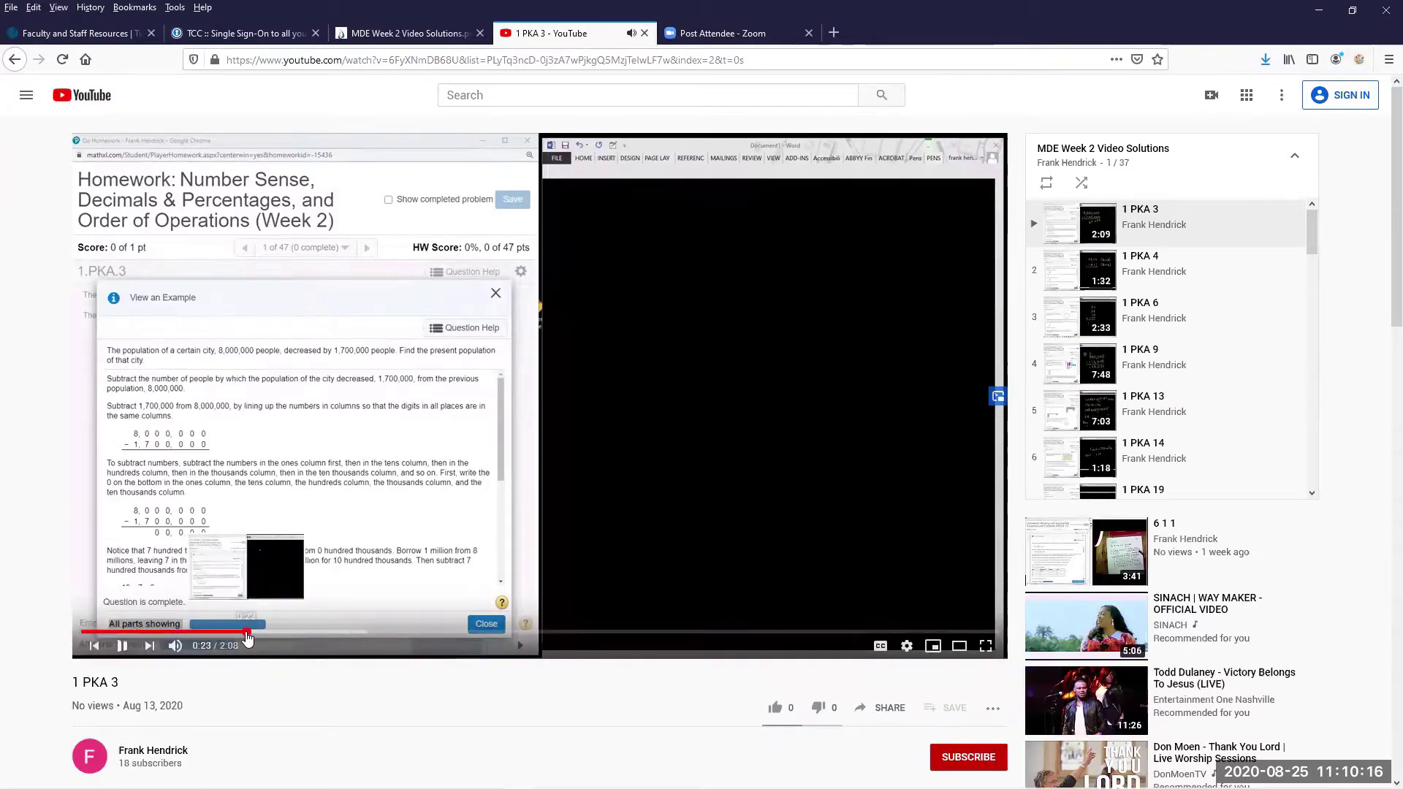
{"action": "left_click", "coordinate": [324, 640]}
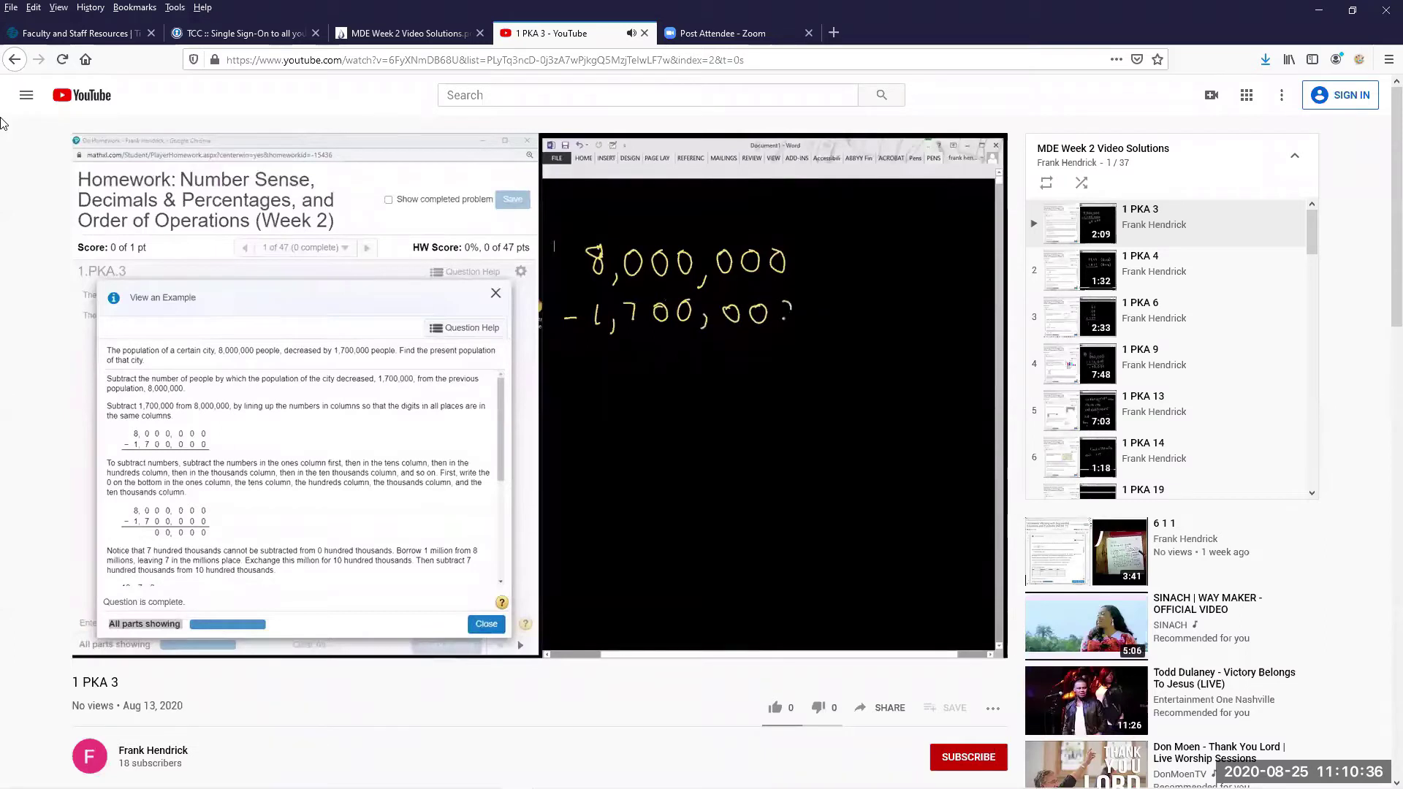
Leave the video, switch back to the Canvas course and review the weekly video solutions playlists in the modules.
{"action": "left_click", "coordinate": [14, 62]}
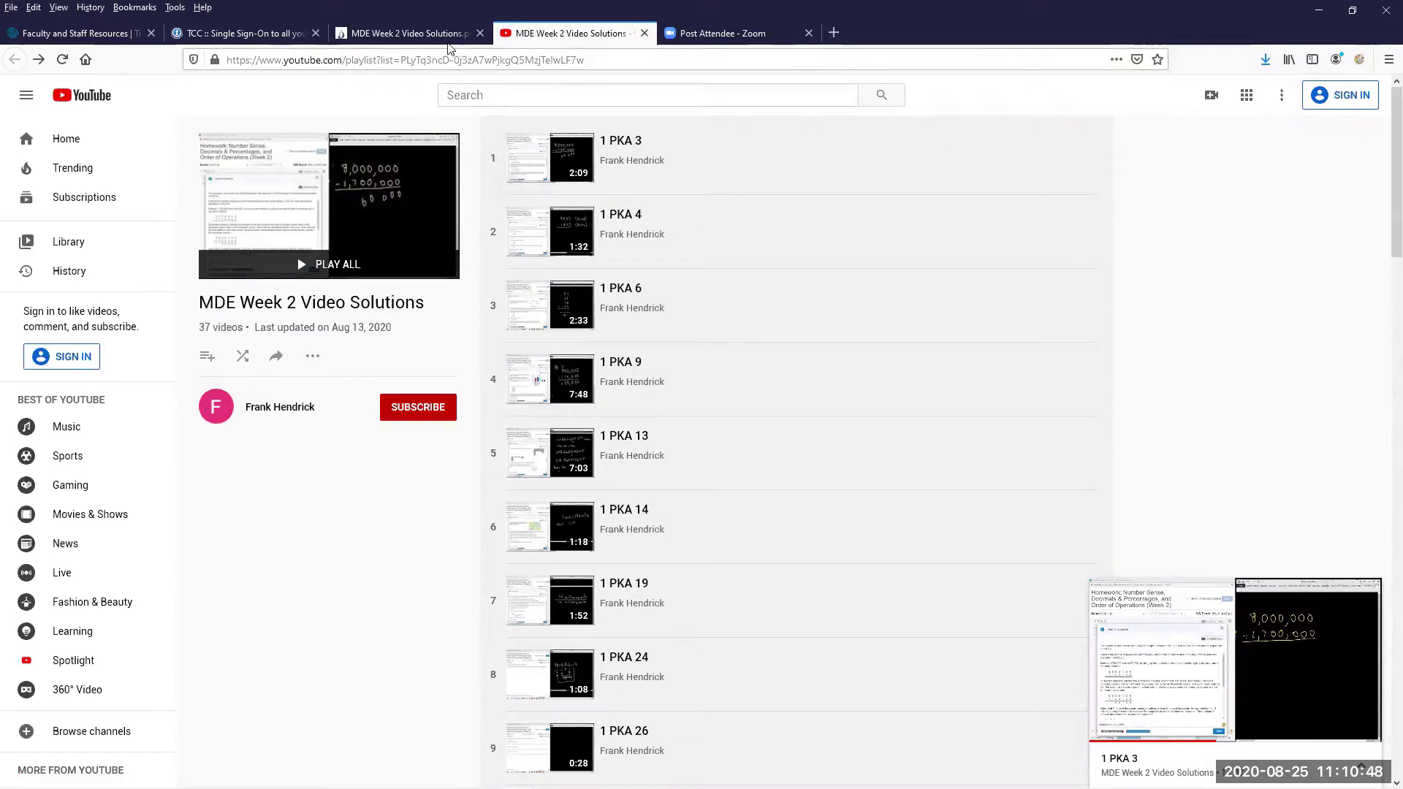
{"action": "left_click", "coordinate": [424, 38]}
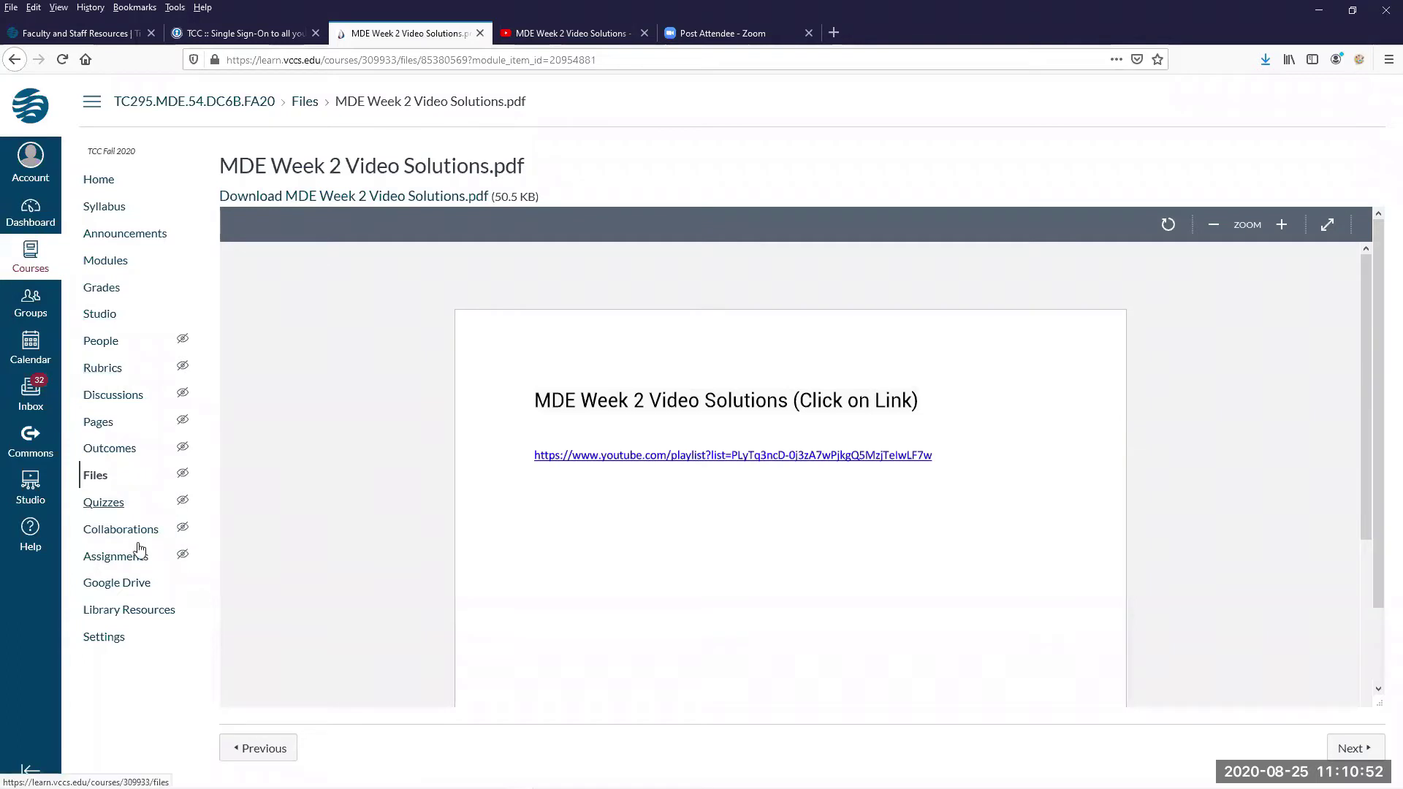
{"action": "left_click", "coordinate": [97, 268]}
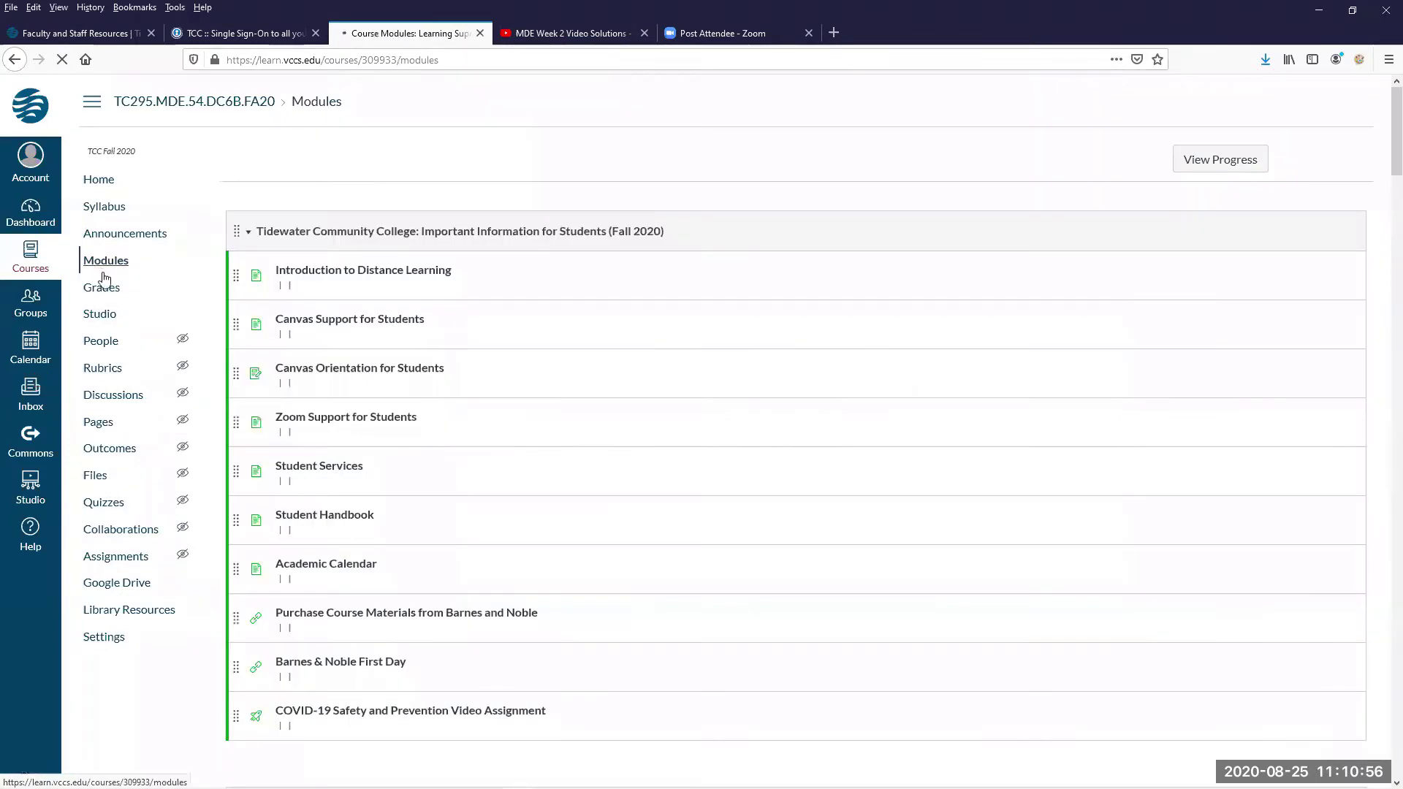
{"action": "scroll", "coordinate": [483, 558], "scroll_direction": "down", "scroll_amount": 5}
{"action": "scroll", "coordinate": [484, 561], "scroll_direction": "up", "scroll_amount": 3}
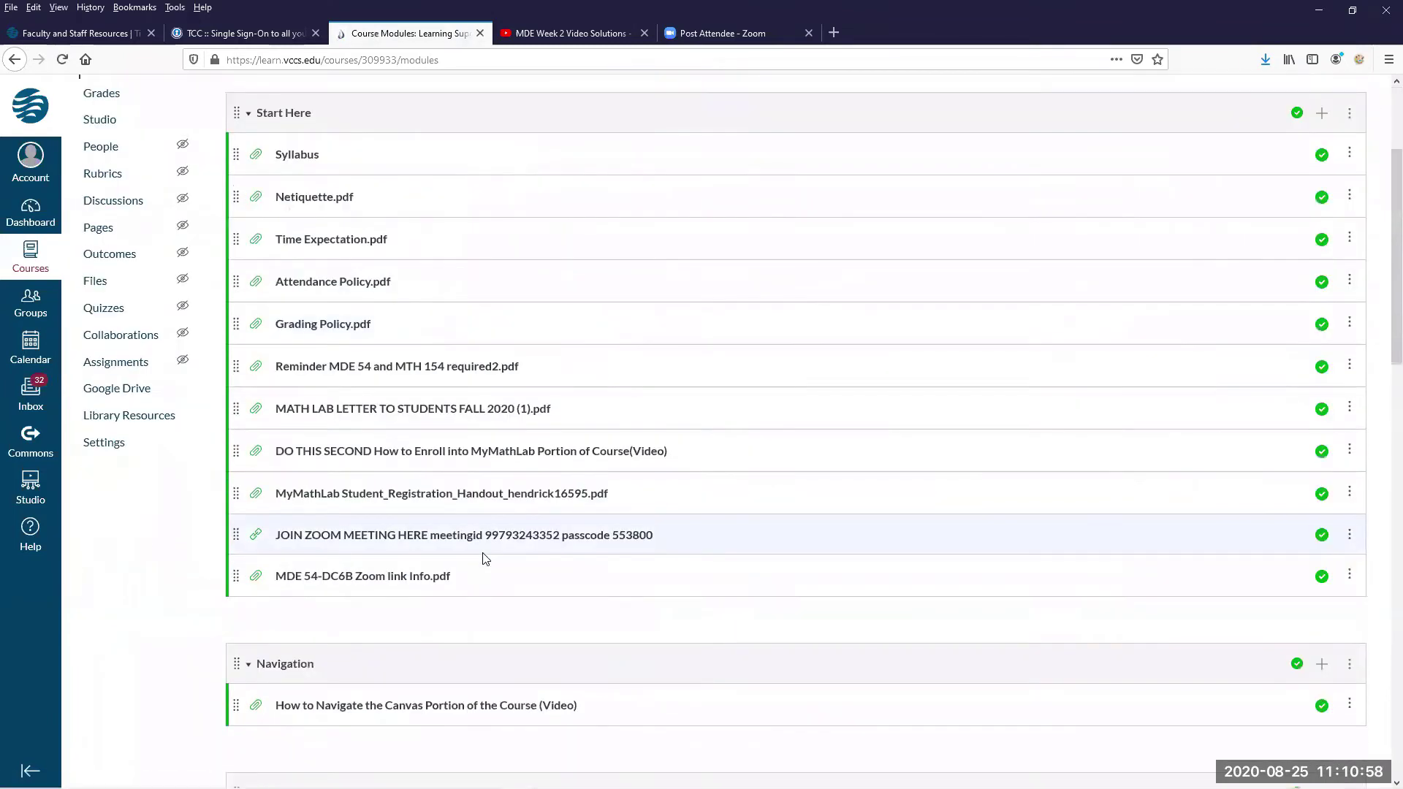
{"action": "scroll", "coordinate": [486, 560], "scroll_direction": "down", "scroll_amount": 10}
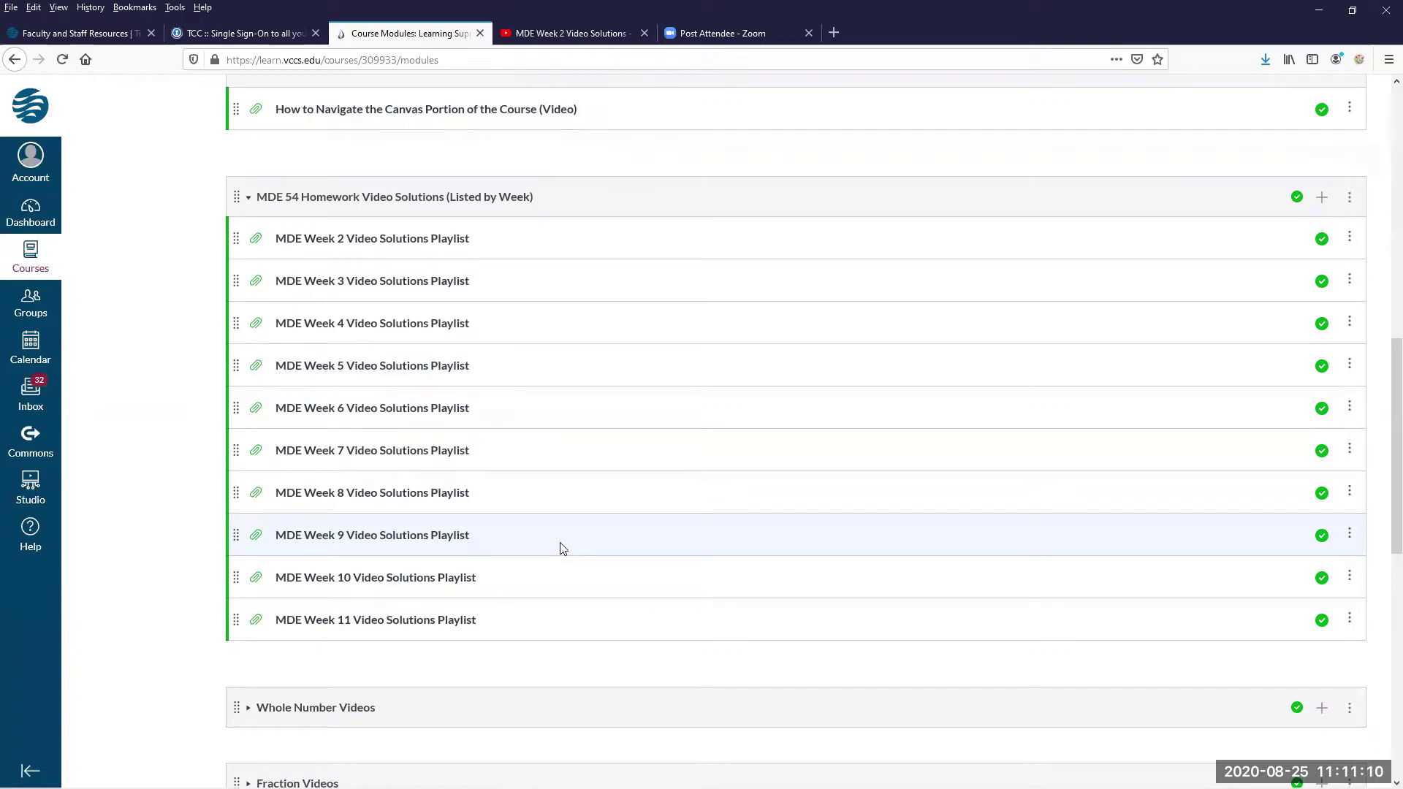
{"action": "scroll", "coordinate": [563, 548], "scroll_direction": "down", "scroll_amount": 2}
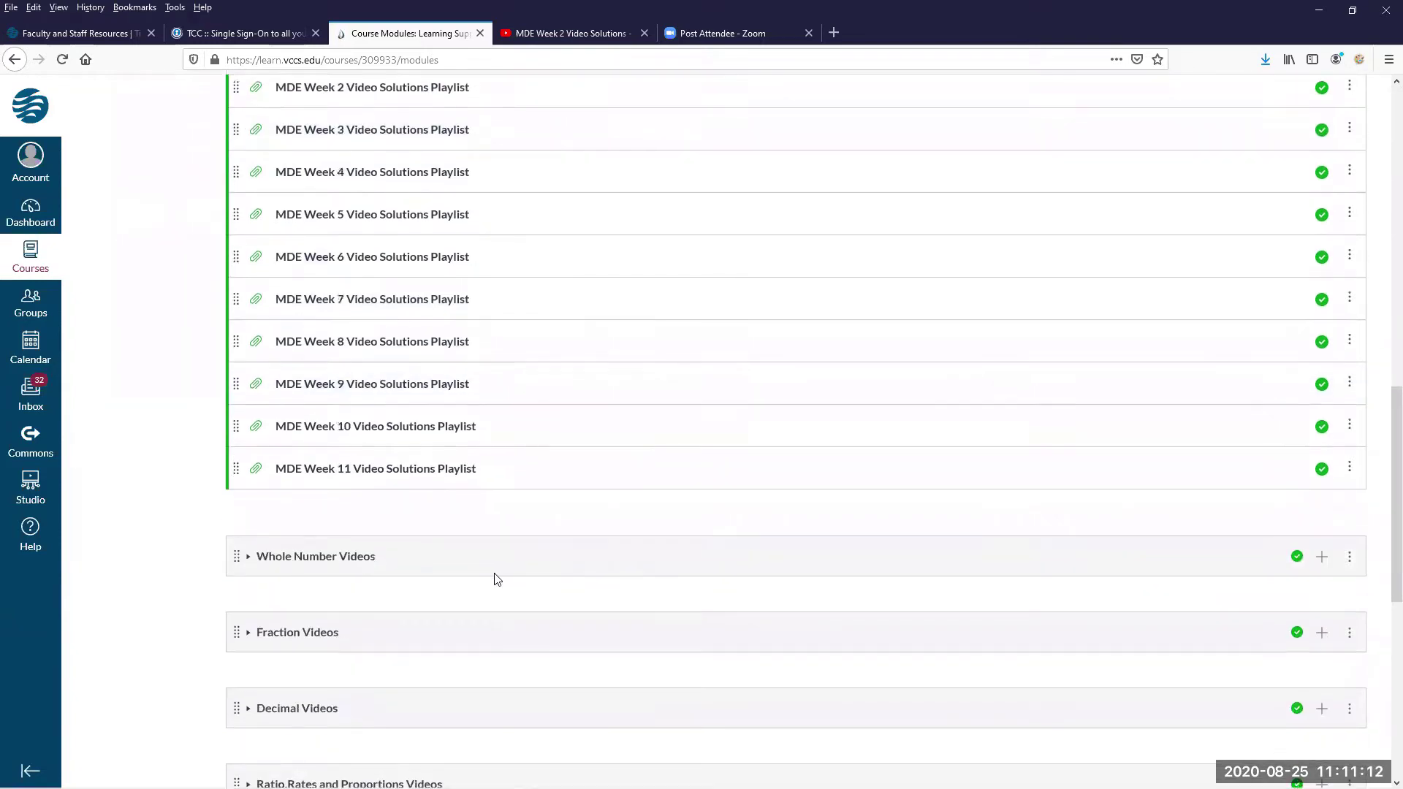
{"action": "scroll", "coordinate": [496, 579], "scroll_direction": "down", "scroll_amount": 3}
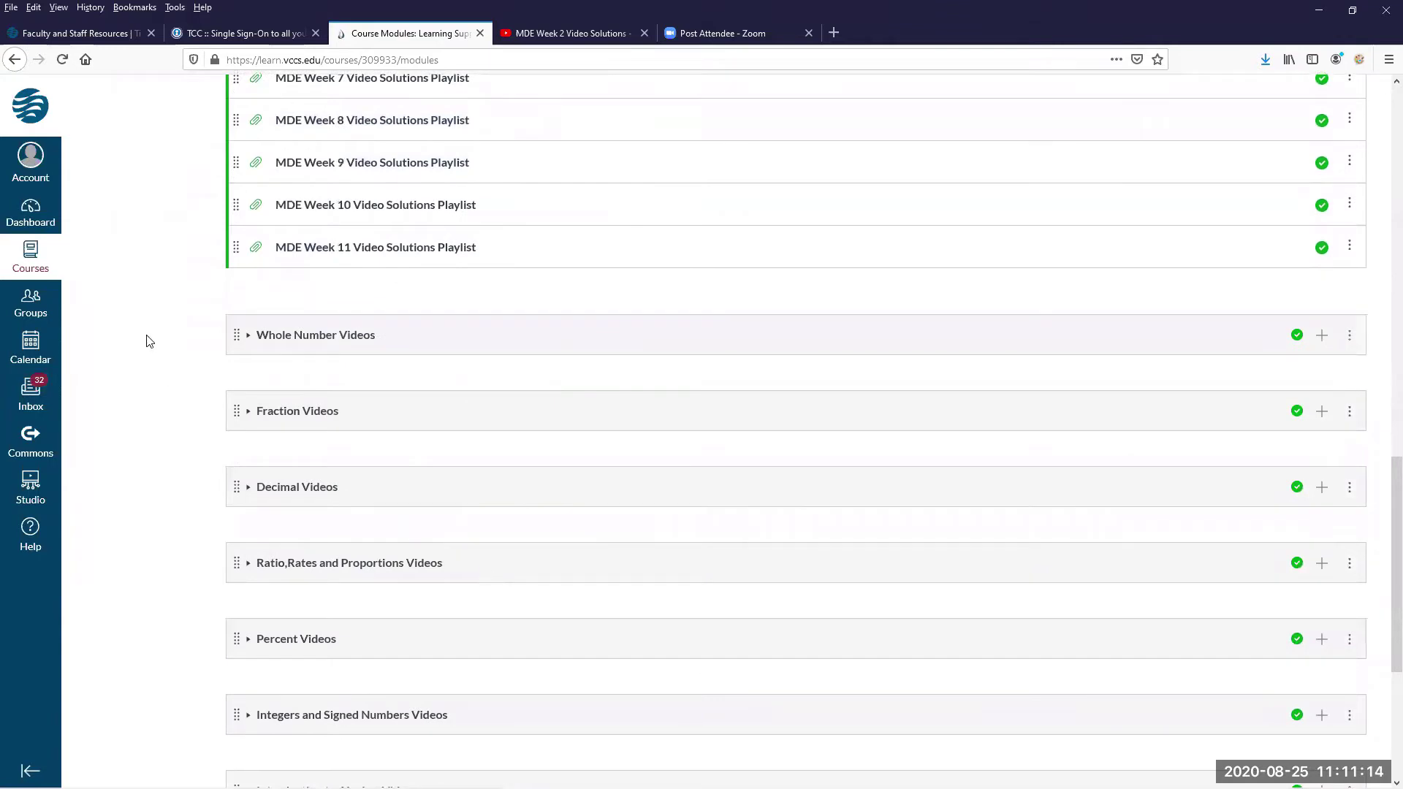
Expand the Whole Number Videos module, open its List of Video Topics in Whole Numbers and review the linked video topics.
{"action": "left_click", "coordinate": [249, 340]}
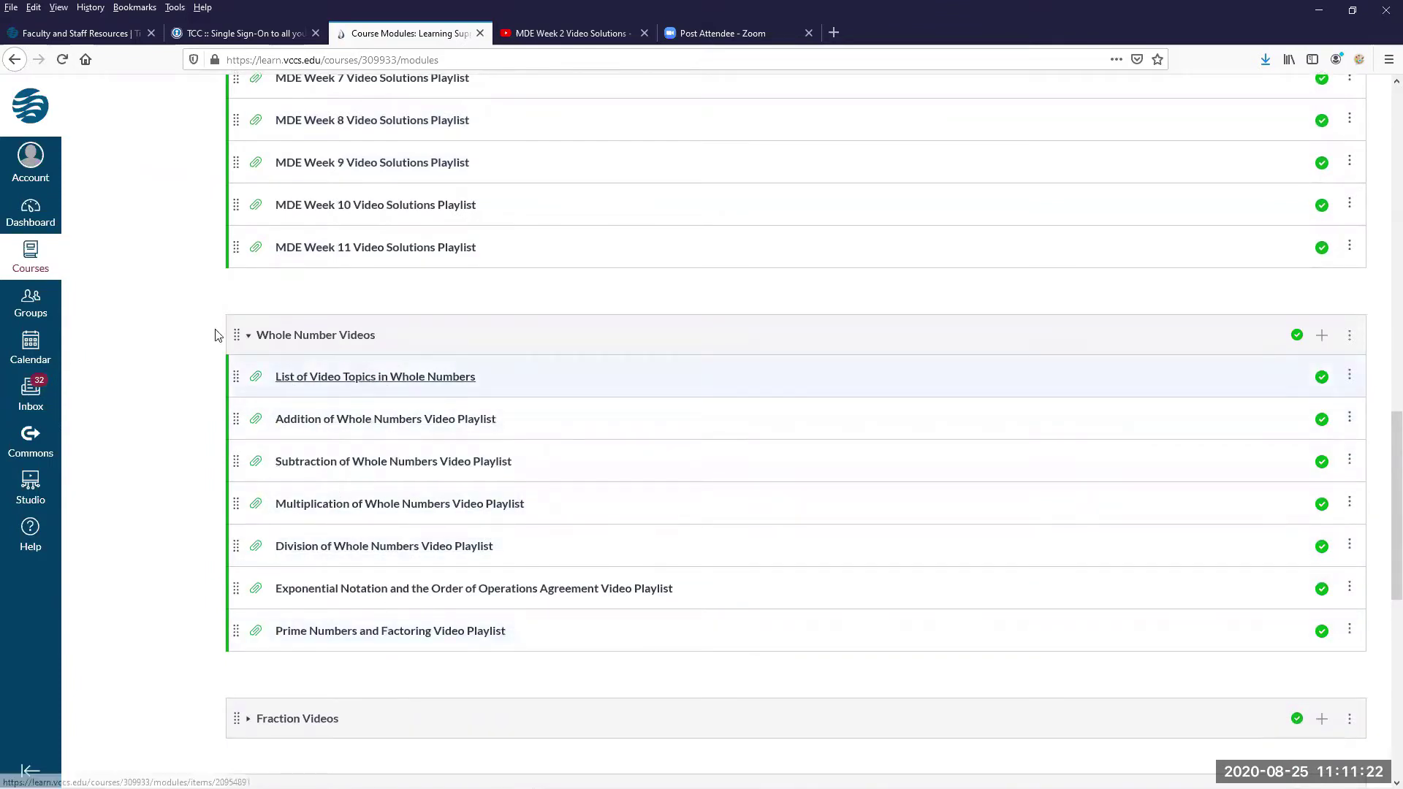
{"action": "left_click", "coordinate": [250, 336]}
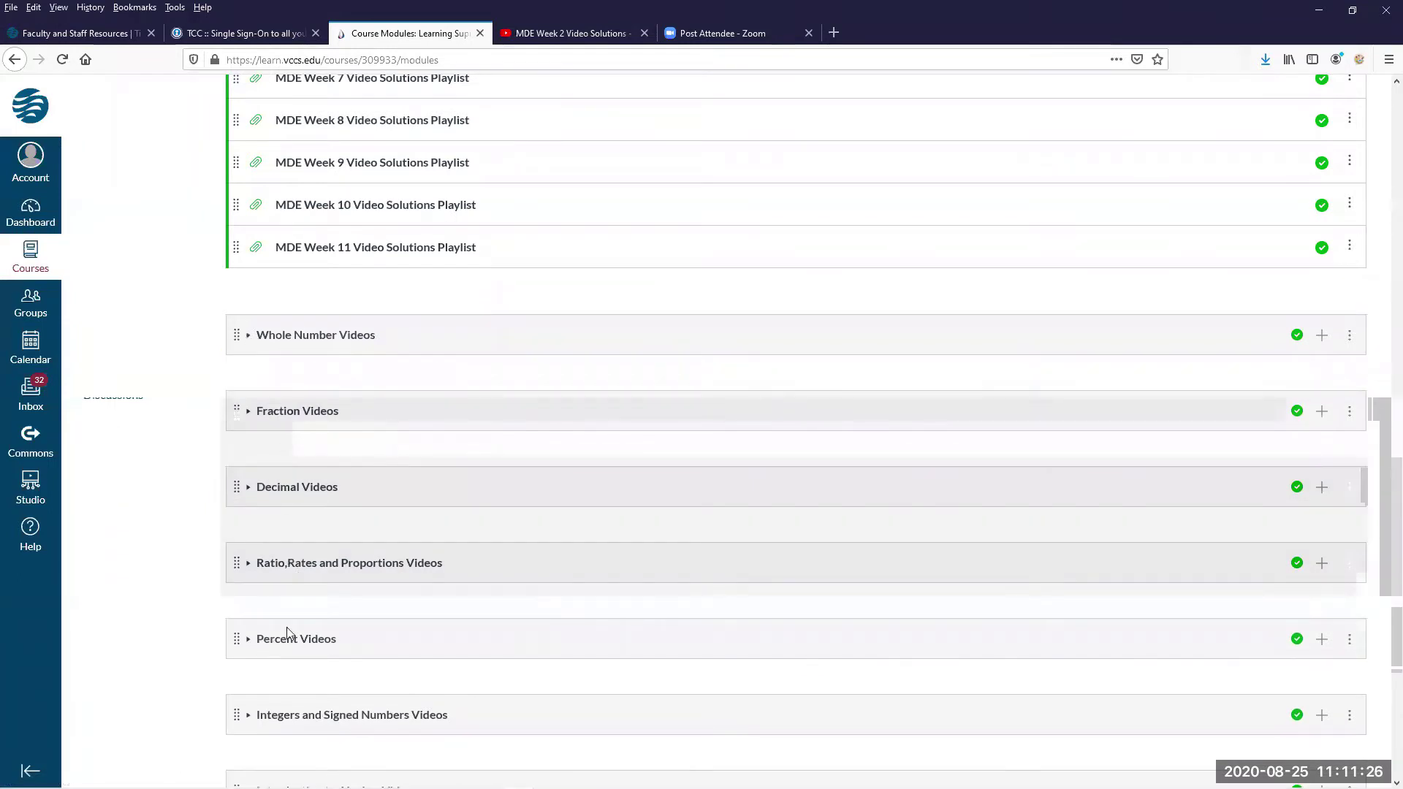
{"action": "scroll", "coordinate": [313, 687], "scroll_direction": "down", "scroll_amount": 3}
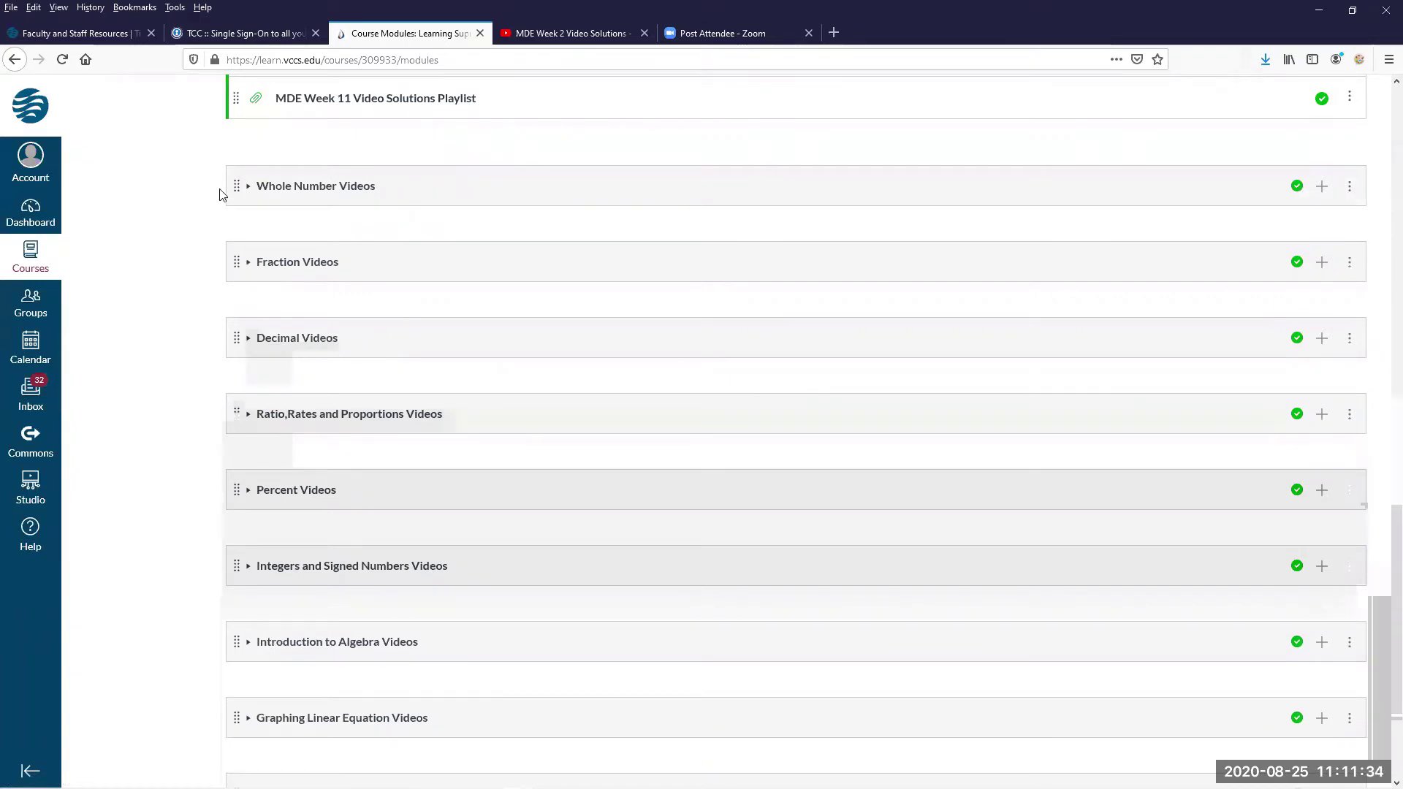
{"action": "left_click", "coordinate": [253, 185]}
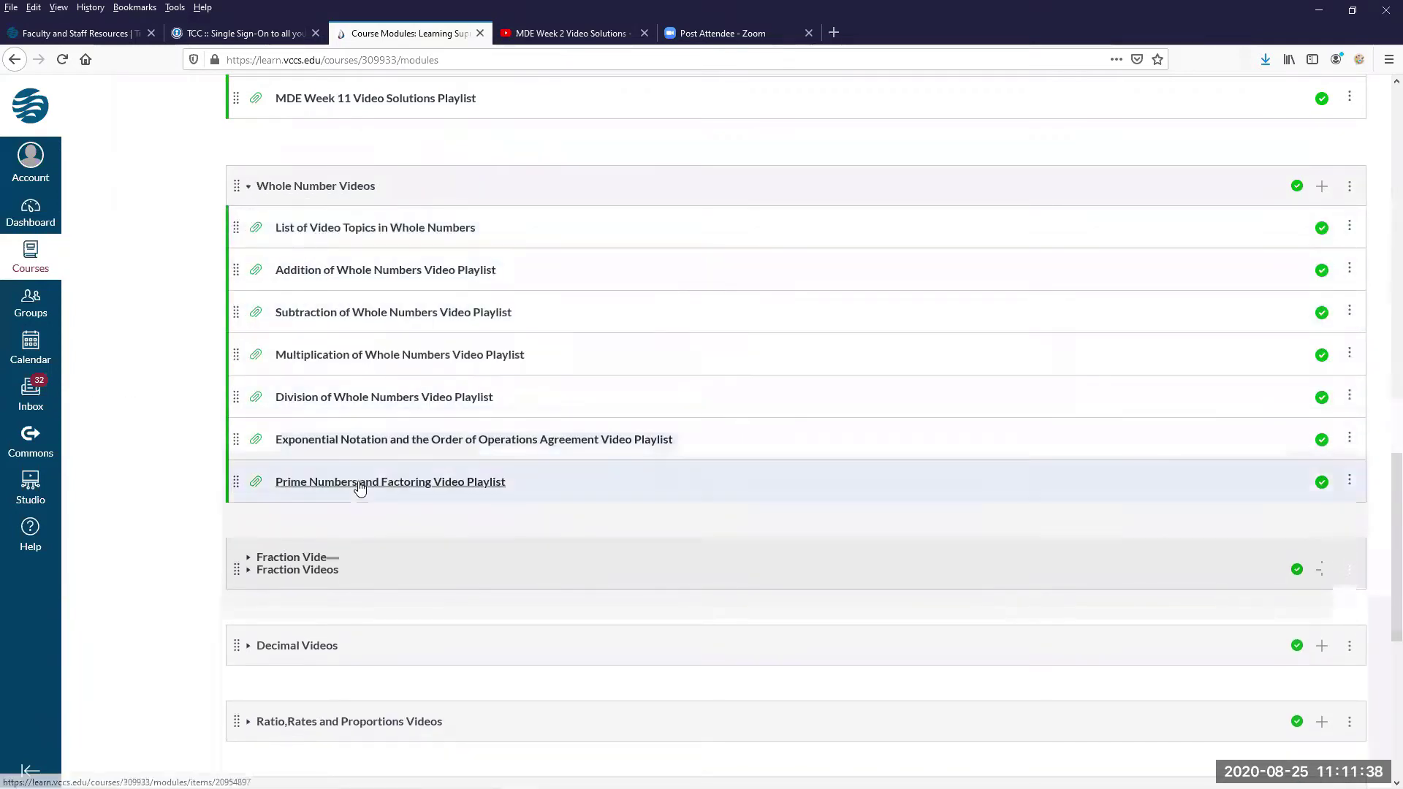
{"action": "left_click", "coordinate": [333, 229]}
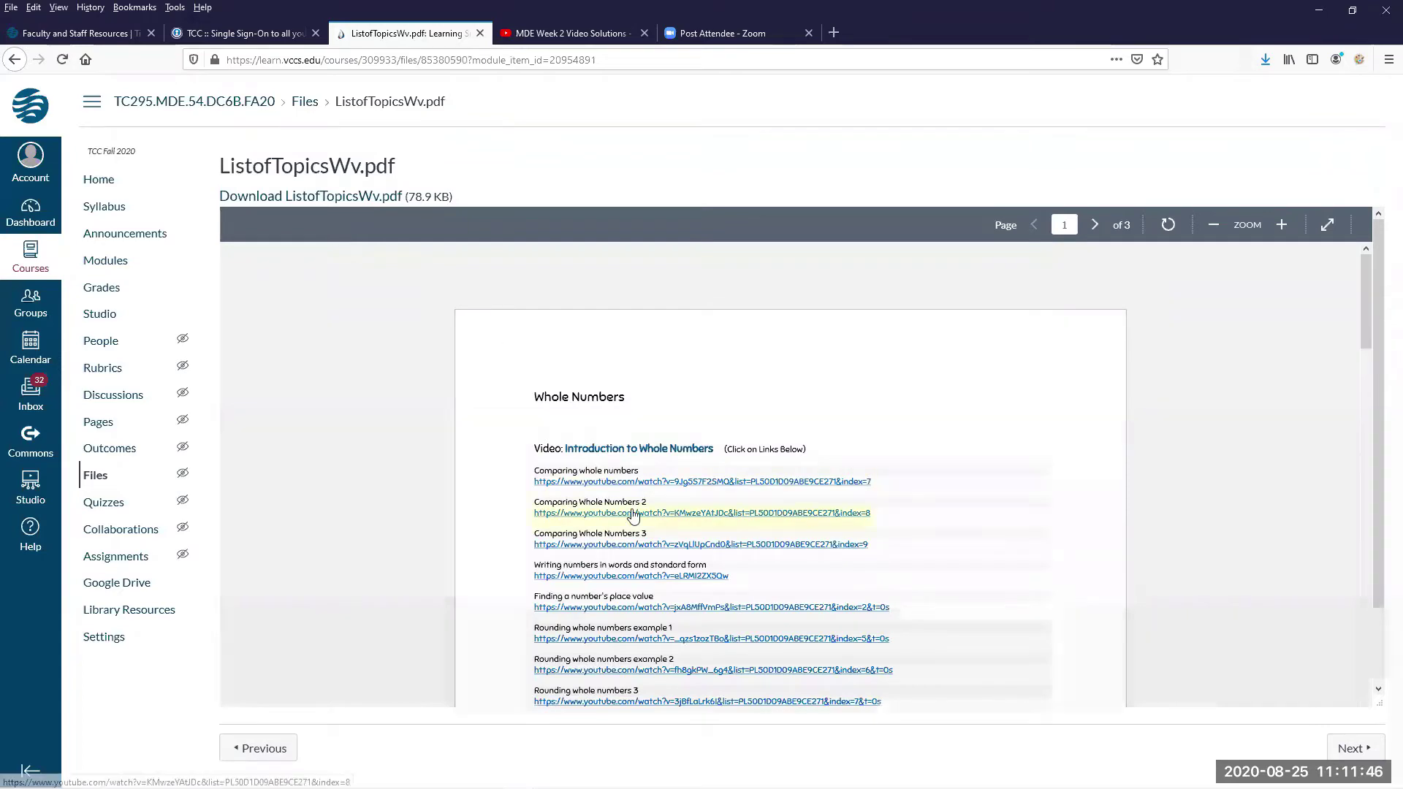
{"action": "scroll", "coordinate": [633, 515], "scroll_direction": "down", "scroll_amount": 4}
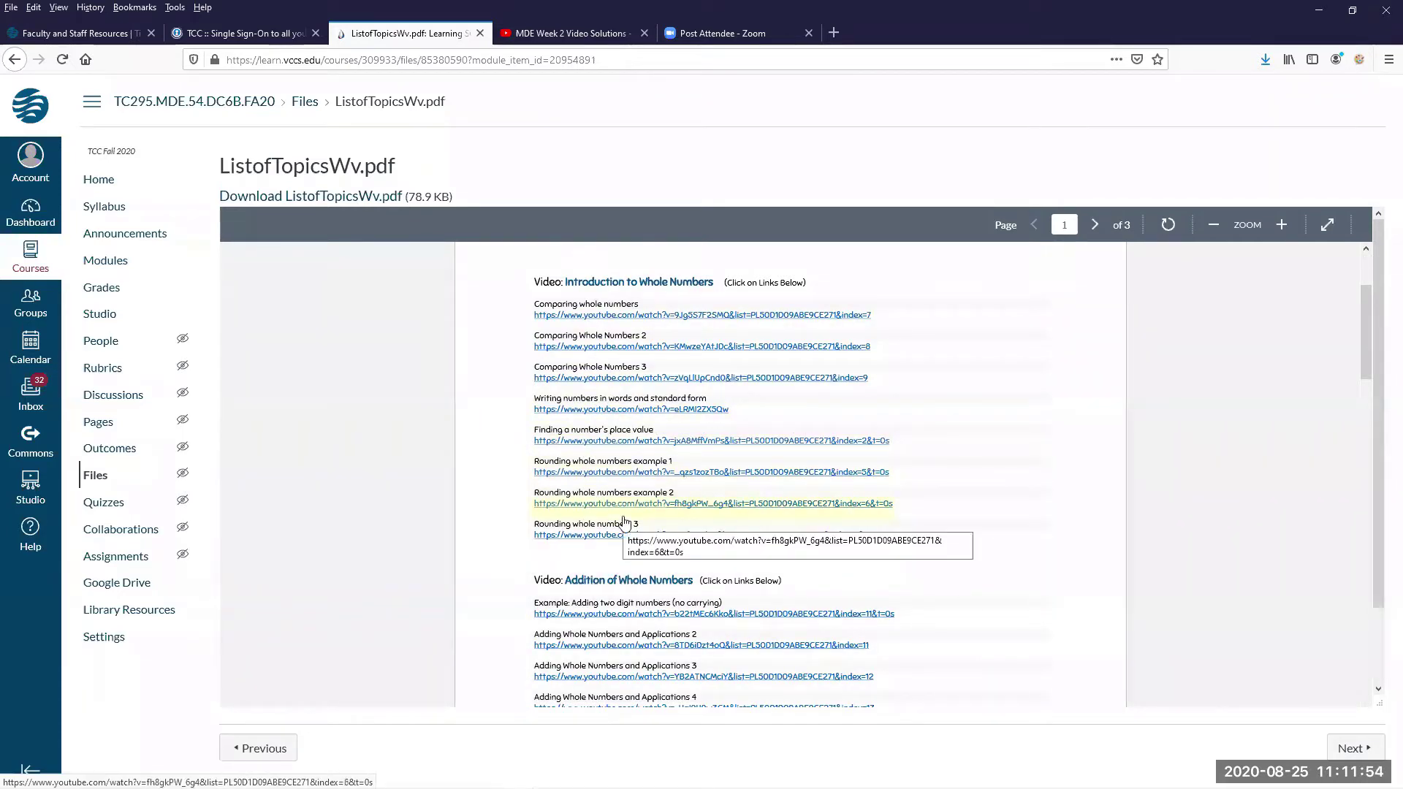
{"action": "scroll", "coordinate": [623, 519], "scroll_direction": "down", "scroll_amount": 1}
{"action": "scroll", "coordinate": [623, 520], "scroll_direction": "down", "scroll_amount": 2}
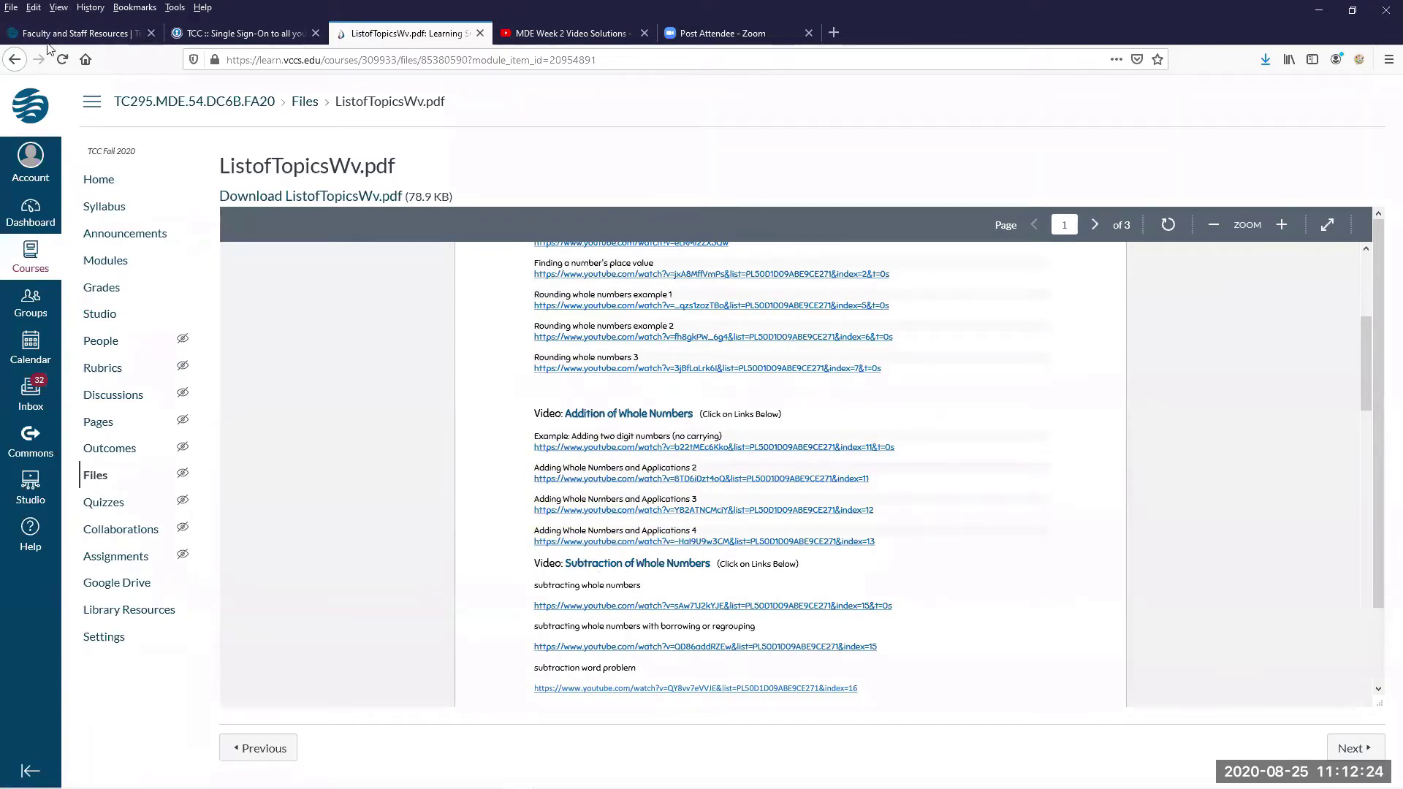
Return to the course modules and look through the weekly homework playlists and the Whole Number Videos items.
{"action": "left_click", "coordinate": [98, 263]}
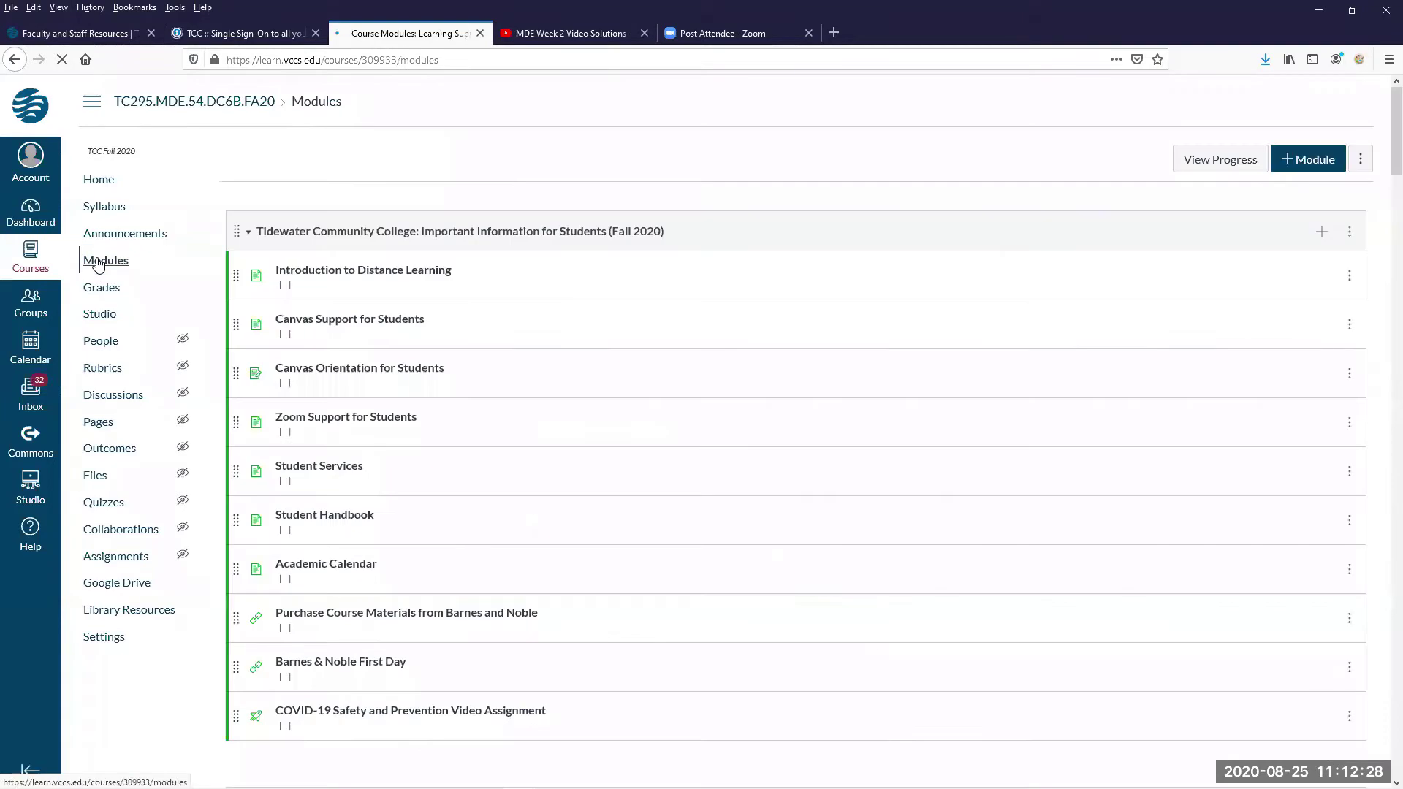
{"action": "scroll", "coordinate": [439, 448], "scroll_direction": "down", "scroll_amount": 3}
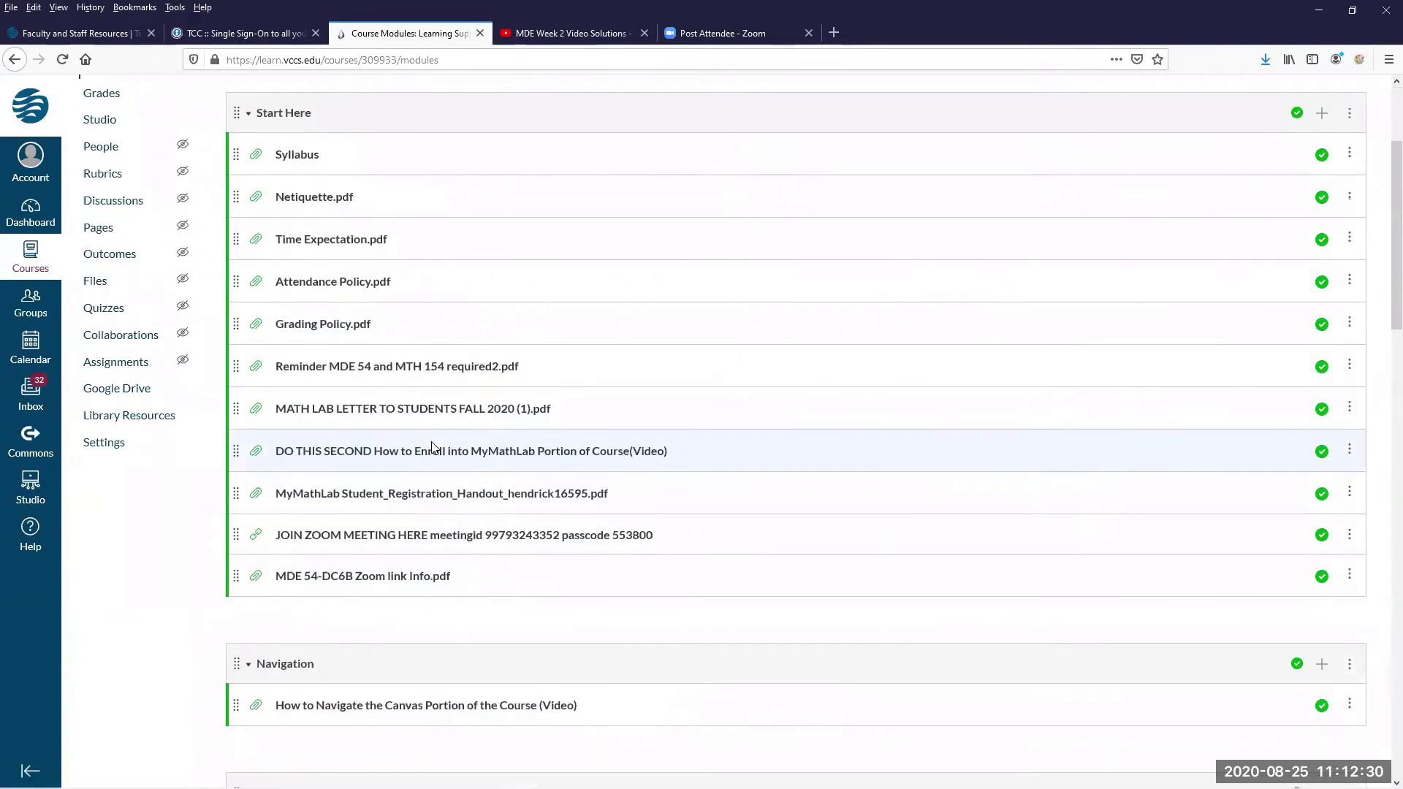
{"action": "scroll", "coordinate": [432, 447], "scroll_direction": "down", "scroll_amount": 5}
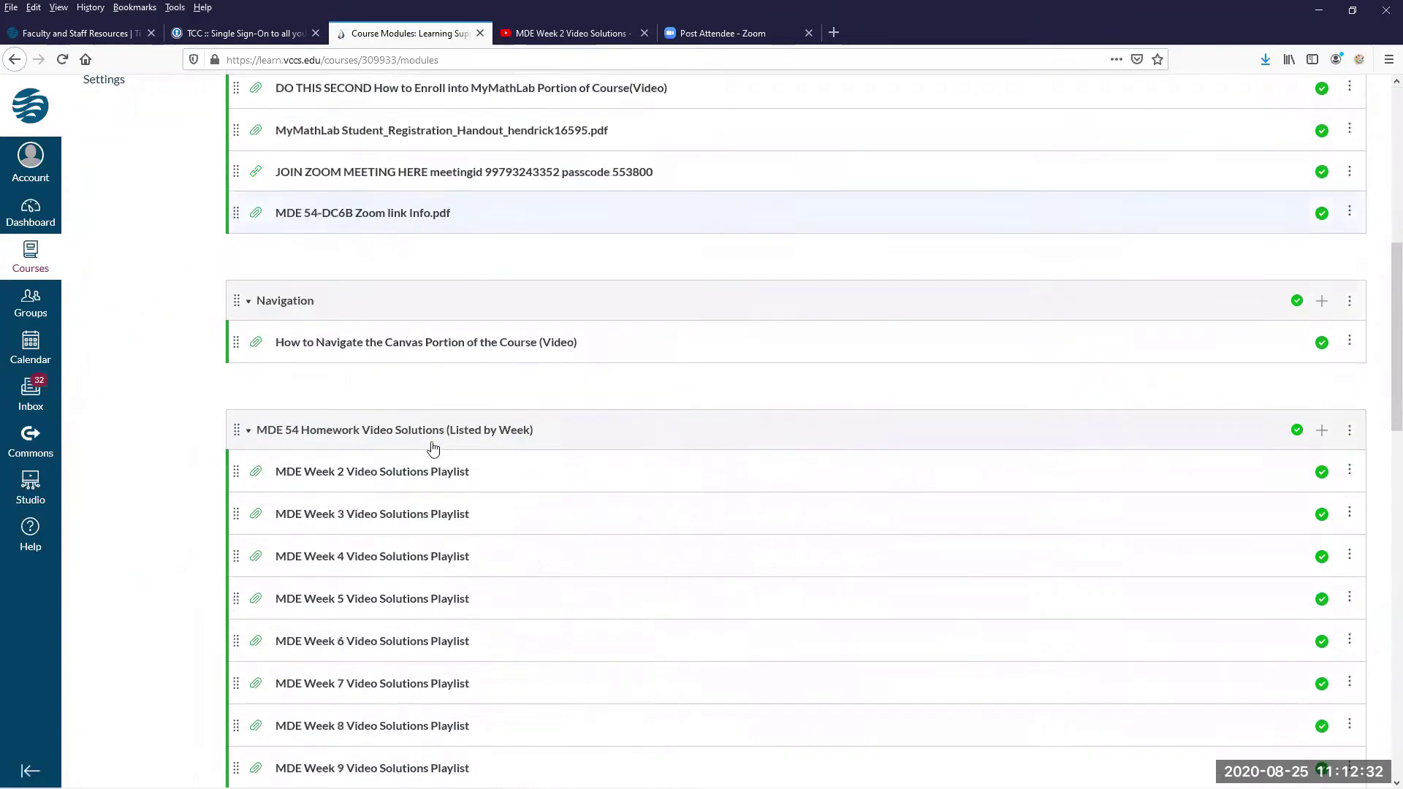
{"action": "scroll", "coordinate": [434, 449], "scroll_direction": "down", "scroll_amount": 8}
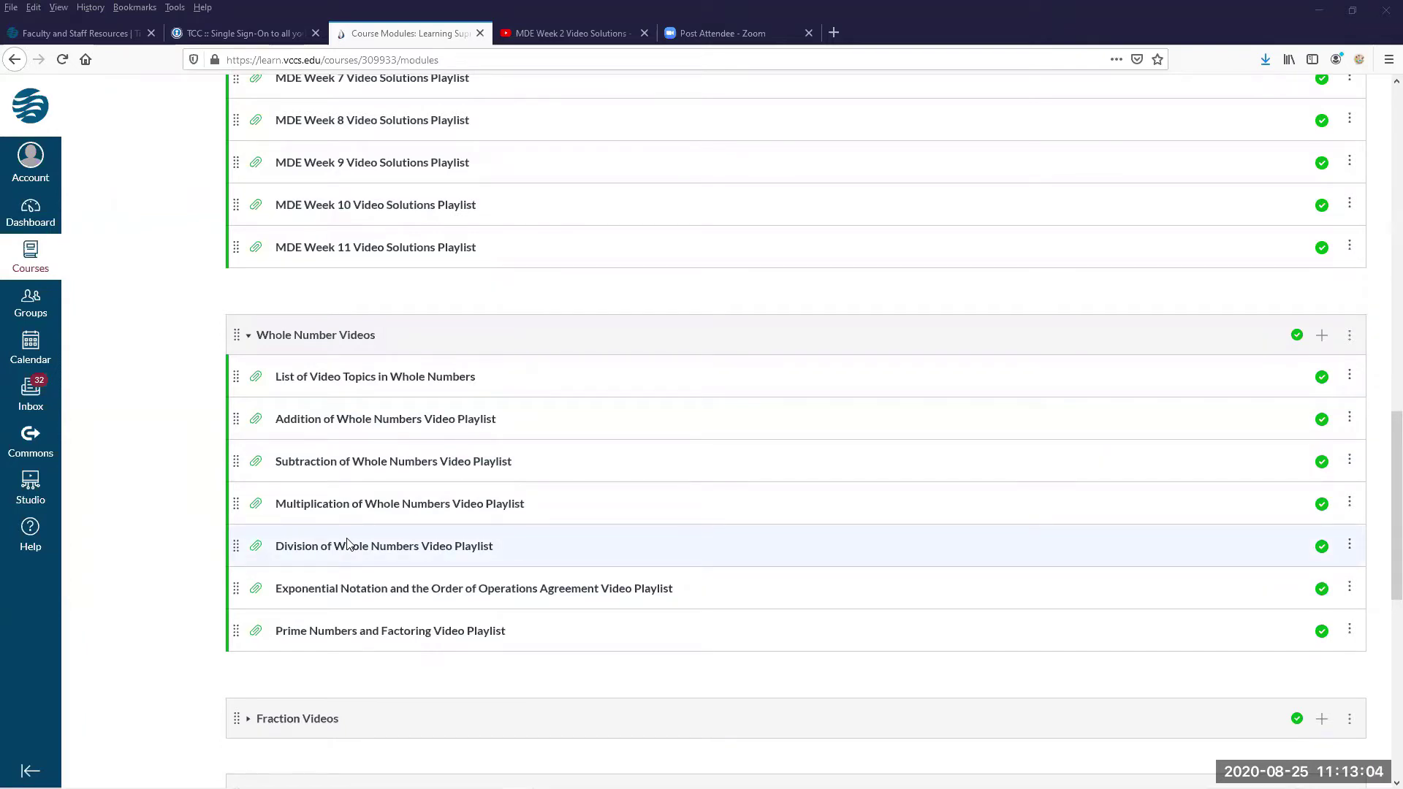
{"action": "scroll", "coordinate": [348, 544], "scroll_direction": "down", "scroll_amount": 1}
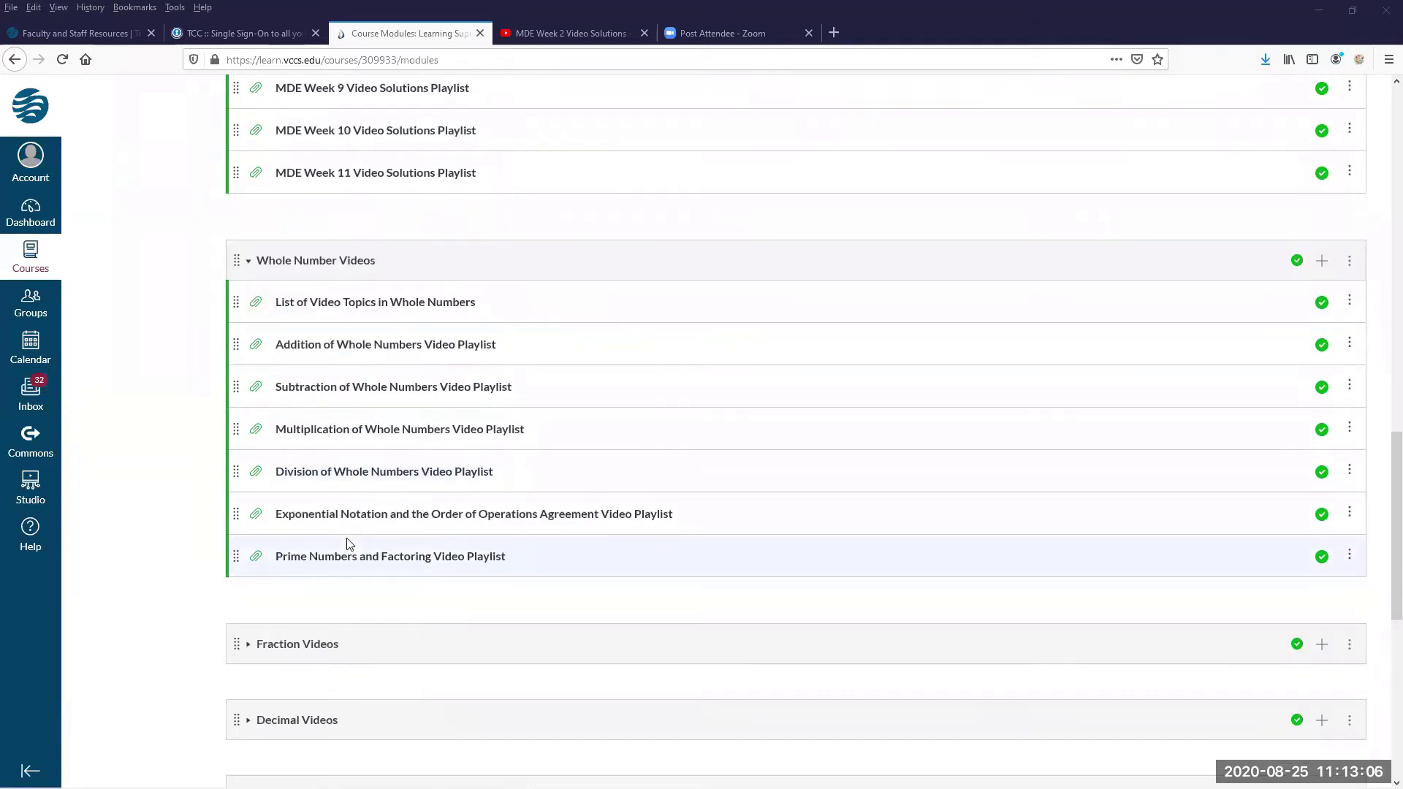
{"action": "scroll", "coordinate": [347, 544], "scroll_direction": "down", "scroll_amount": 3}
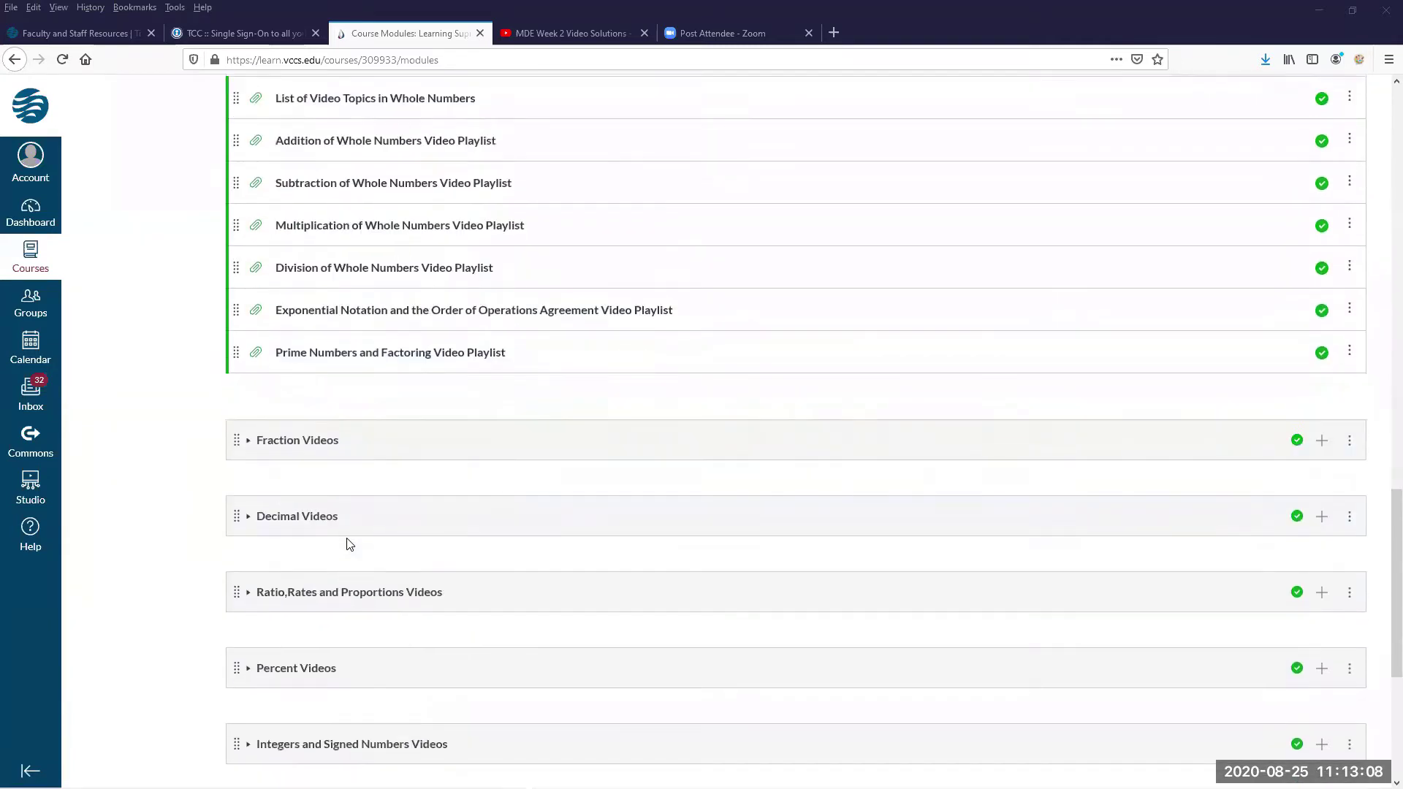
Expand the Fraction Videos module and review its playlists together with the Whole Number Videos playlists above it.
{"action": "left_click", "coordinate": [249, 428]}
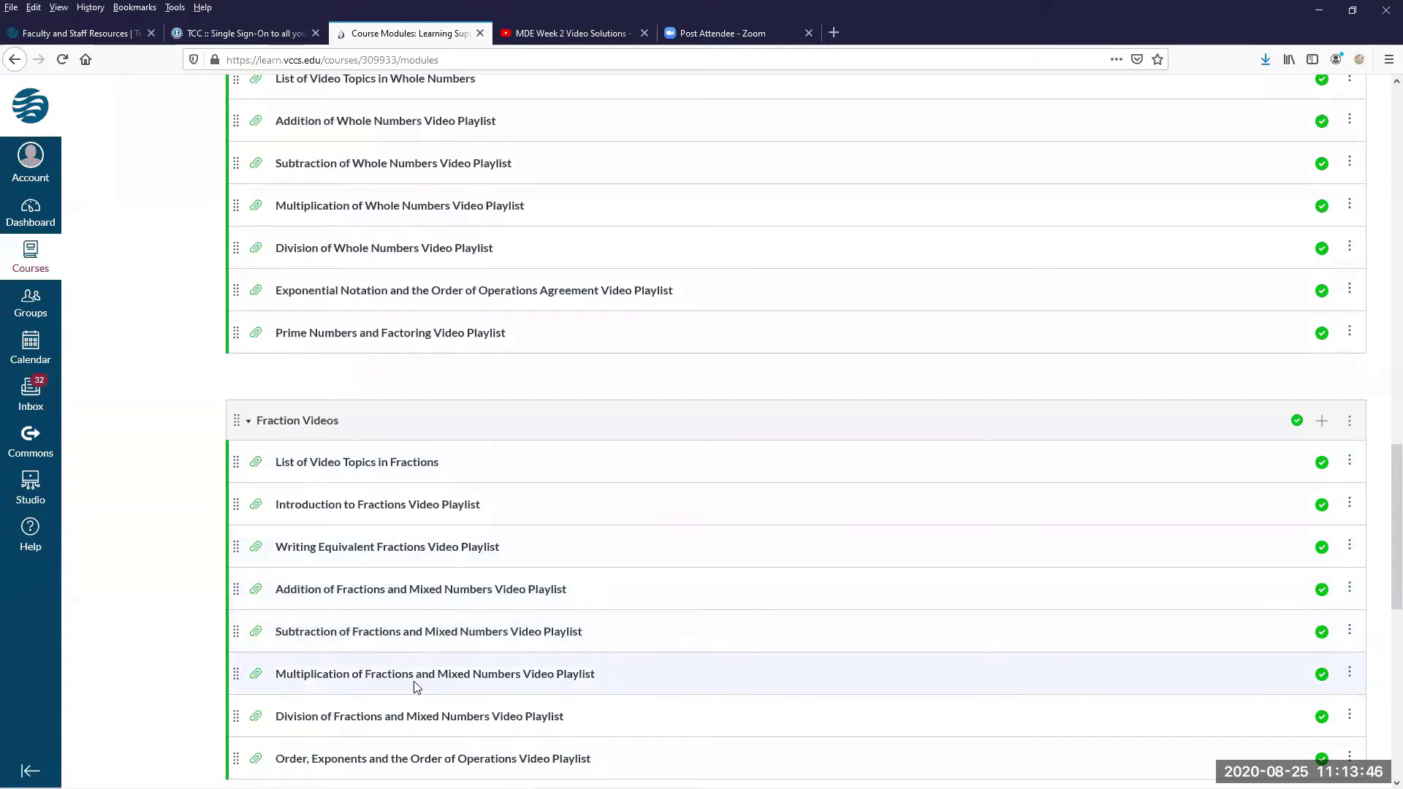
{"action": "scroll", "coordinate": [417, 687], "scroll_direction": "down", "scroll_amount": 3}
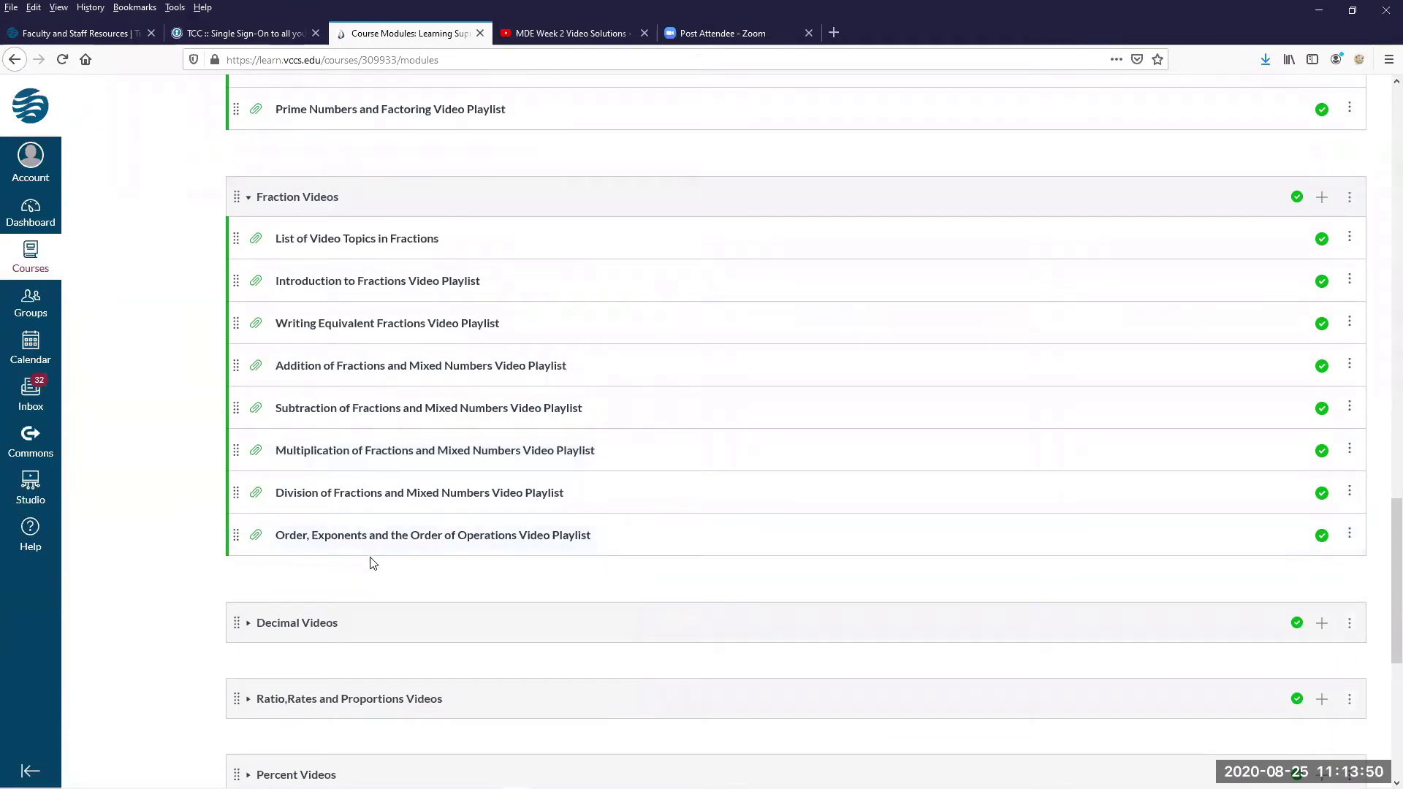
{"action": "scroll", "coordinate": [373, 563], "scroll_direction": "up", "scroll_amount": 1}
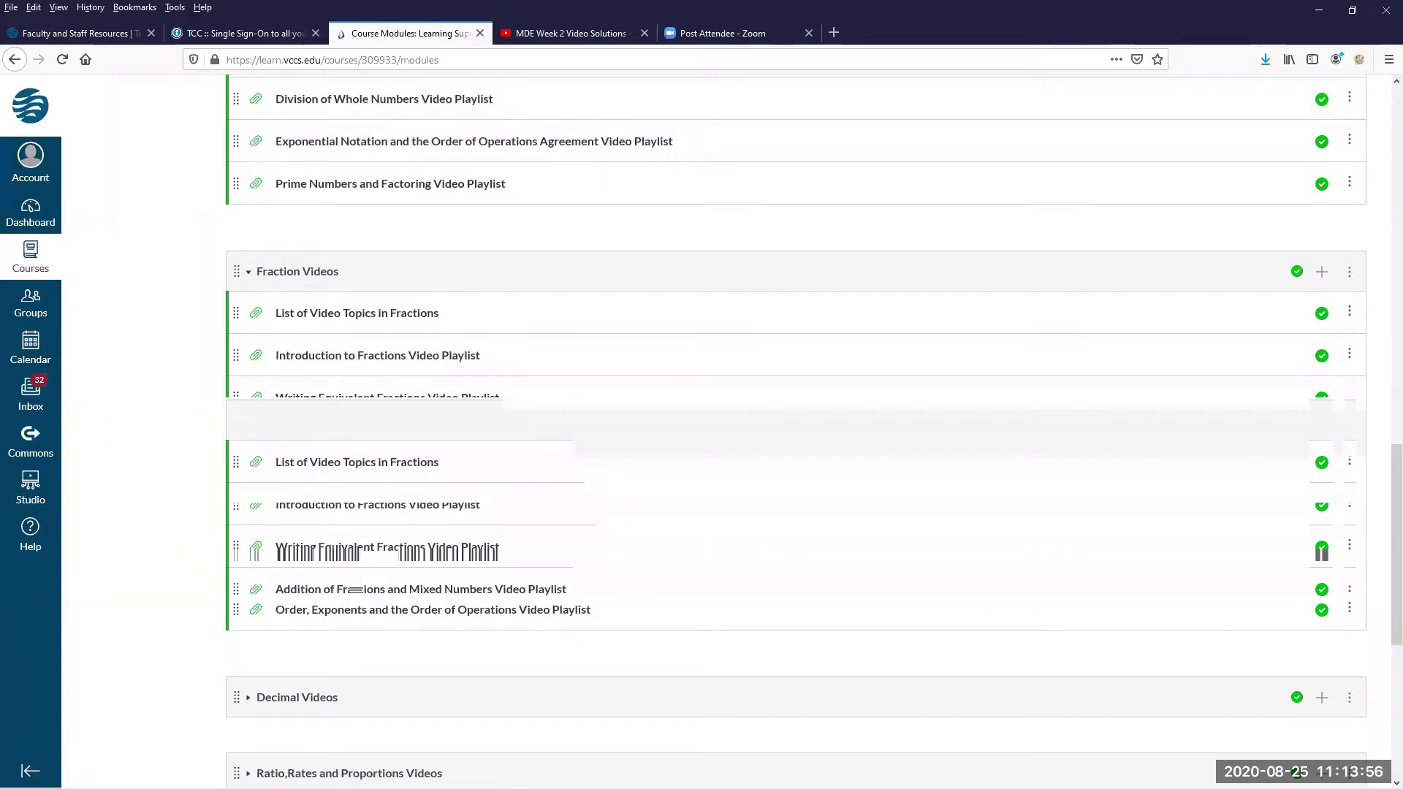
{"action": "scroll", "coordinate": [372, 564], "scroll_direction": "up", "scroll_amount": 1}
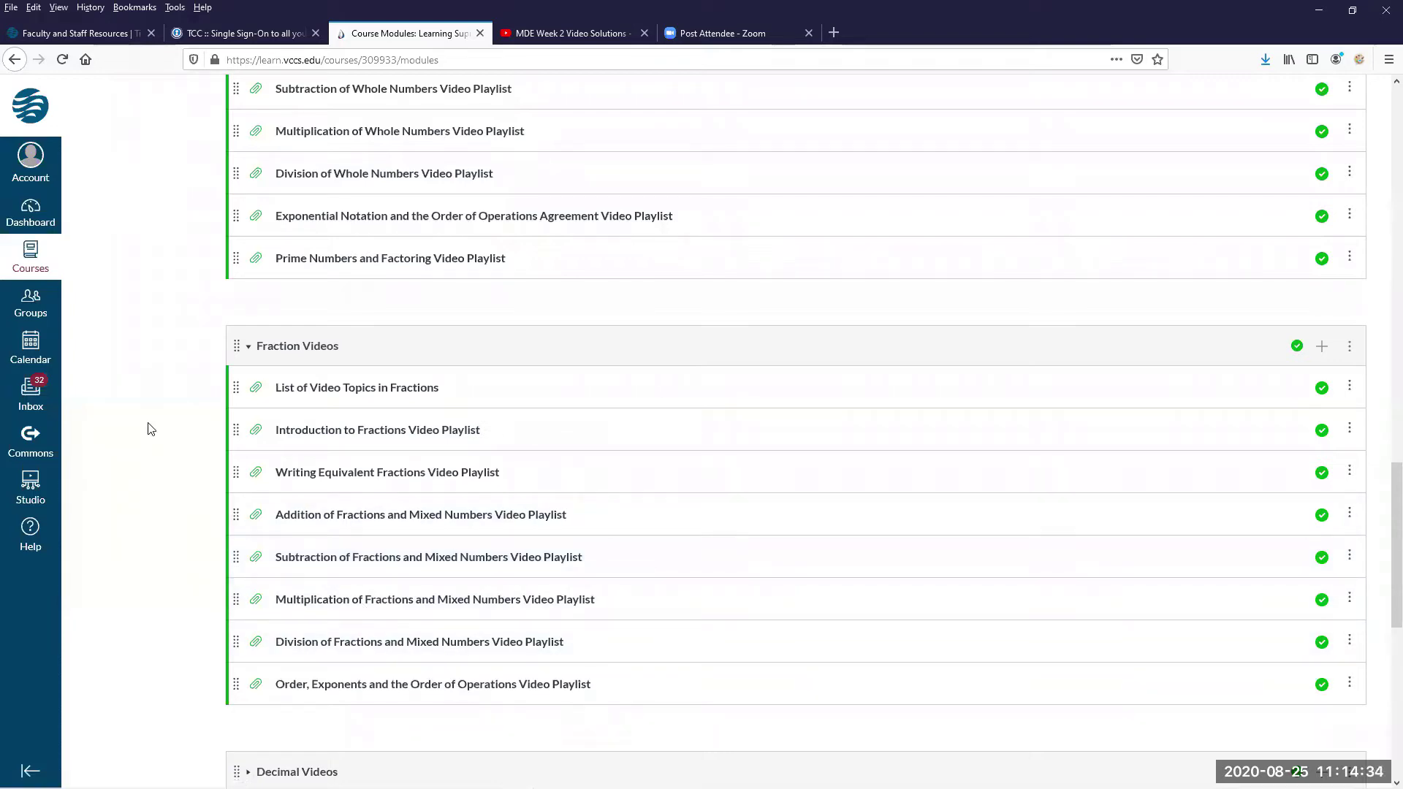
{"action": "scroll", "coordinate": [151, 428], "scroll_direction": "up", "scroll_amount": 5}
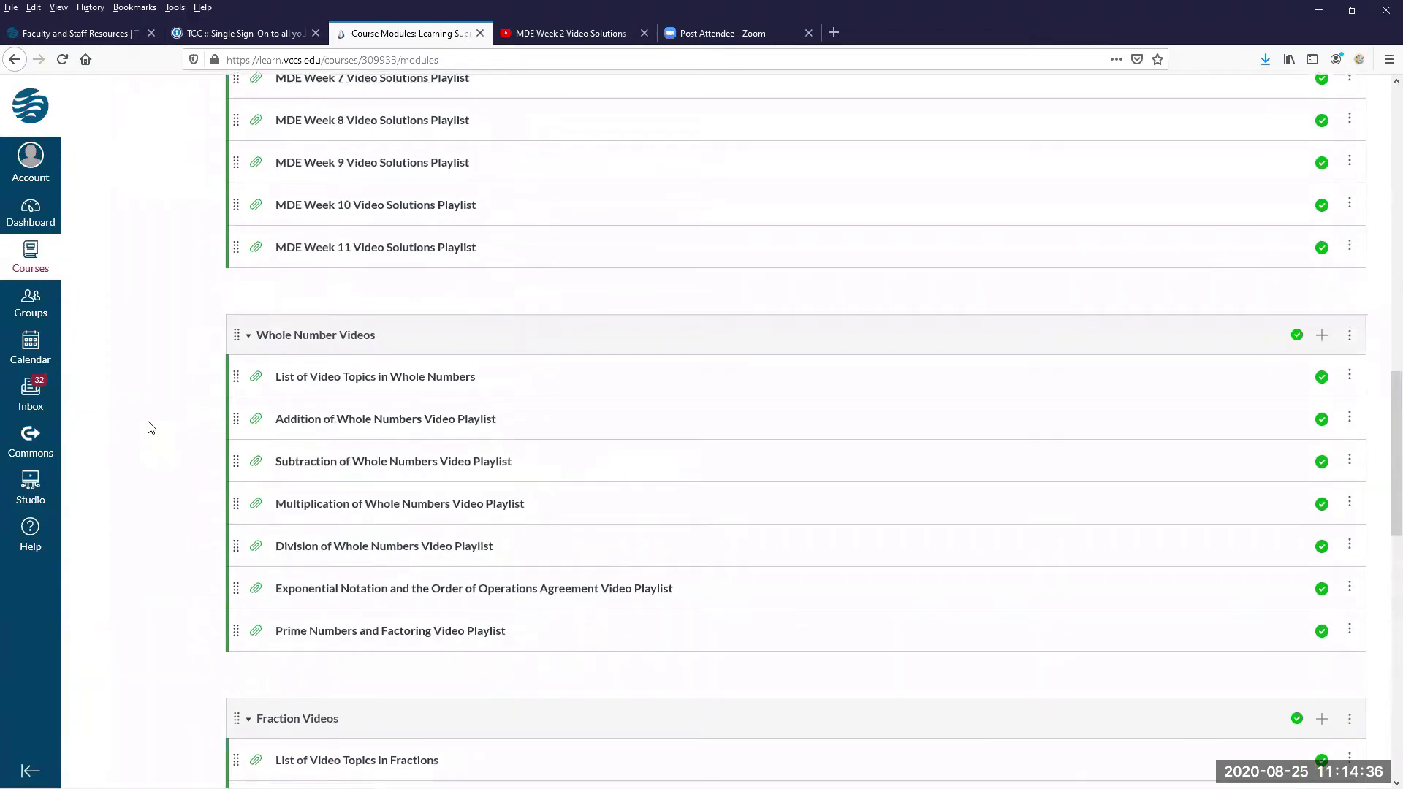
Expand the Tidewater Community College: Important Information for Students (Fall 2020) module and review its student resources.
{"action": "scroll", "coordinate": [151, 427], "scroll_direction": "down", "scroll_amount": 5}
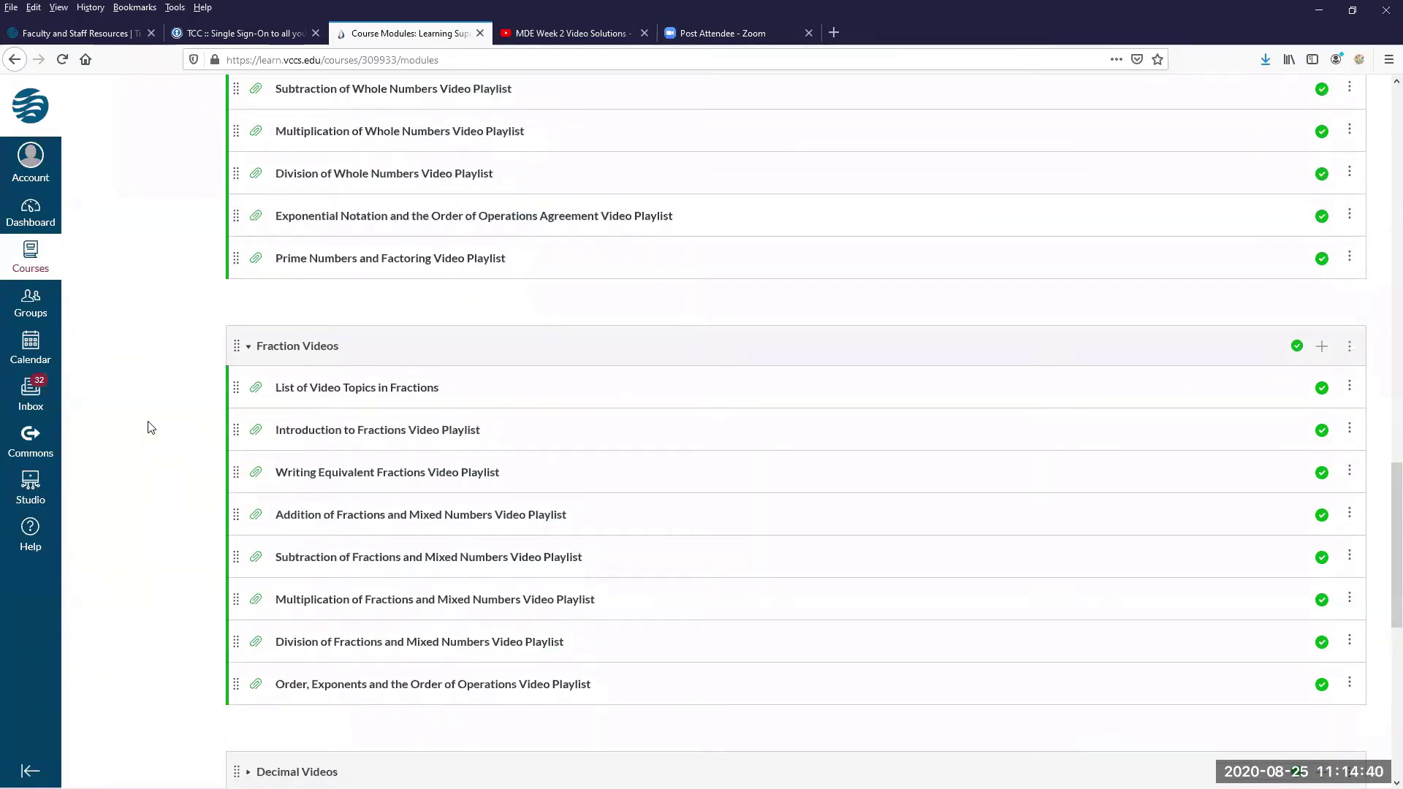
{"action": "scroll", "coordinate": [151, 428], "scroll_direction": "down", "scroll_amount": 2}
{"action": "scroll", "coordinate": [151, 428], "scroll_direction": "up", "scroll_amount": 6}
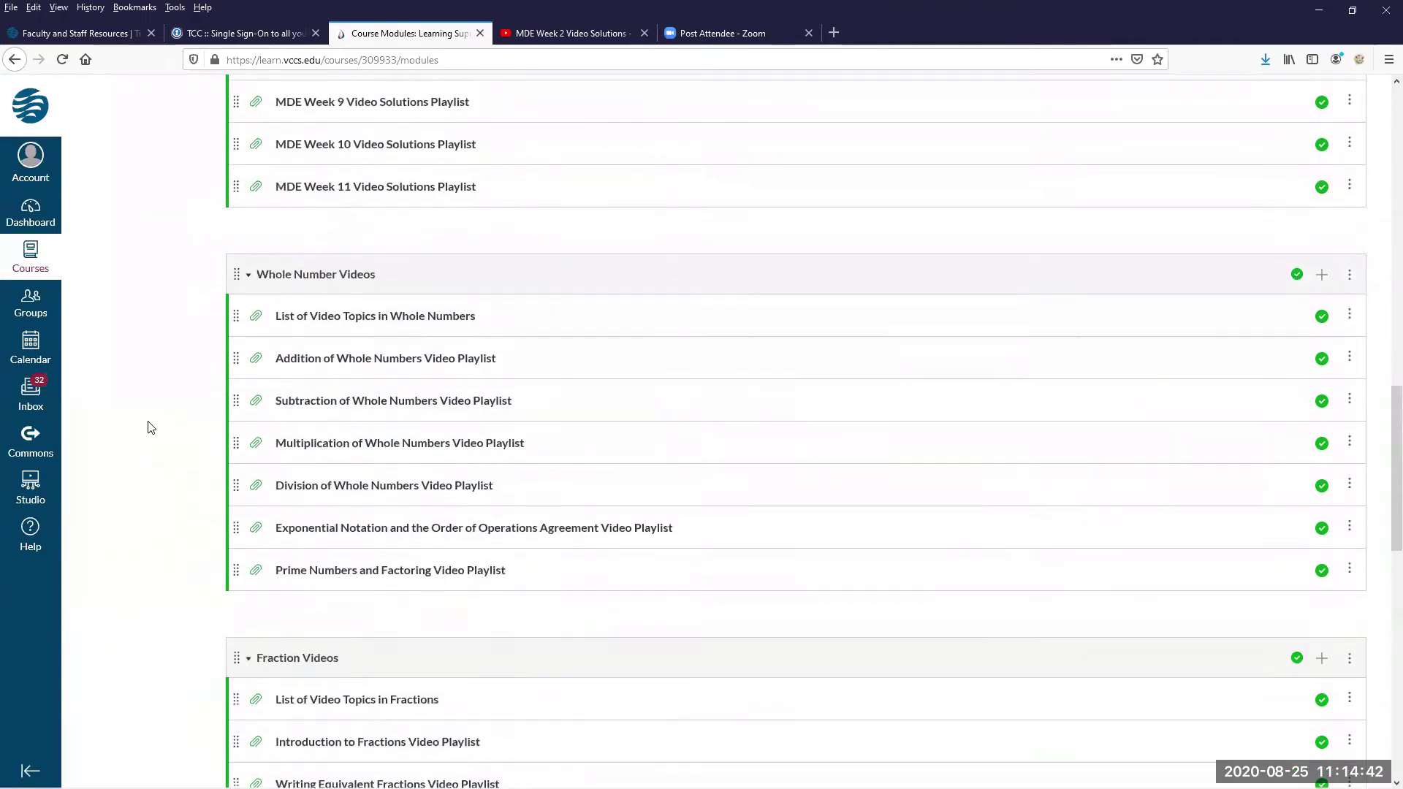
{"action": "scroll", "coordinate": [150, 428], "scroll_direction": "up", "scroll_amount": 13}
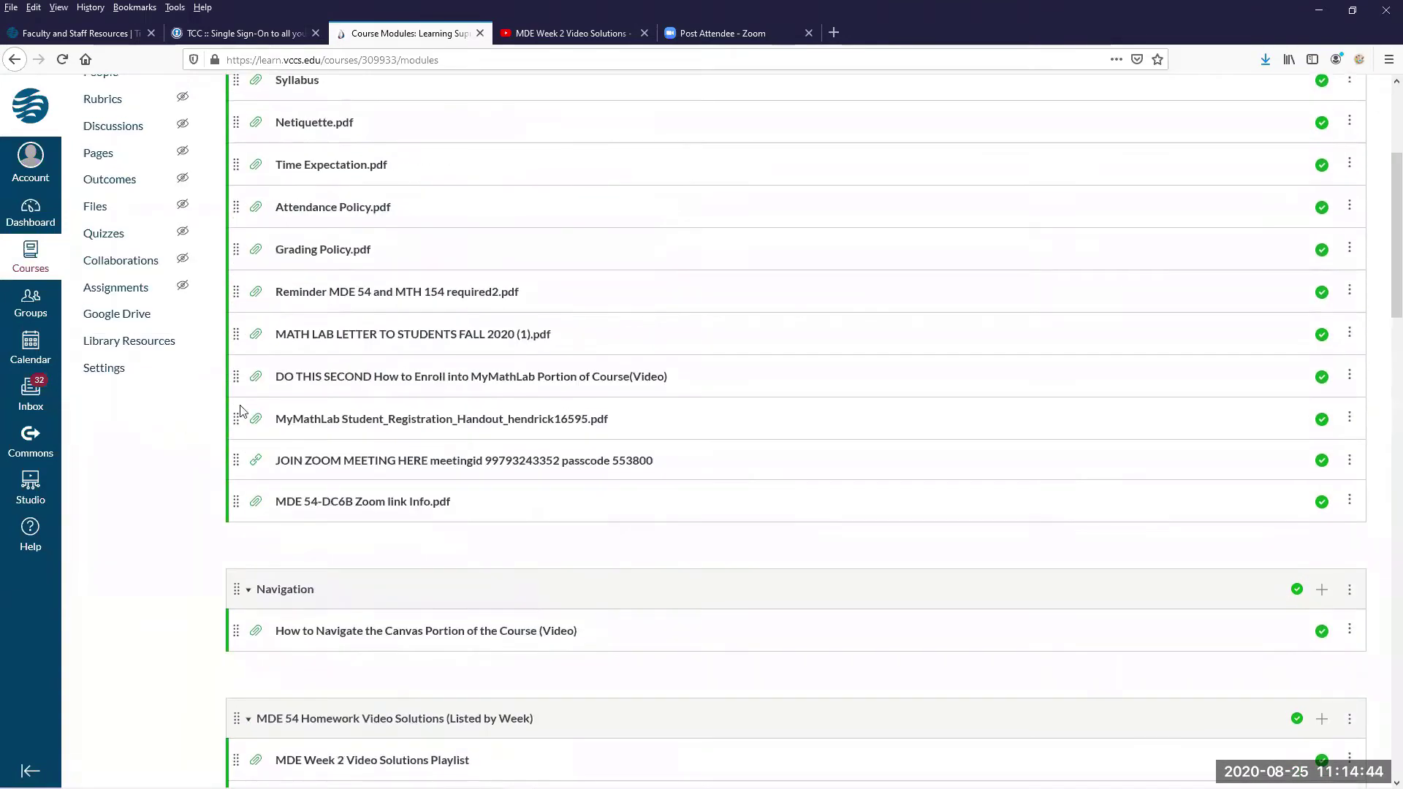
{"action": "scroll", "coordinate": [314, 335], "scroll_direction": "up", "scroll_amount": 4}
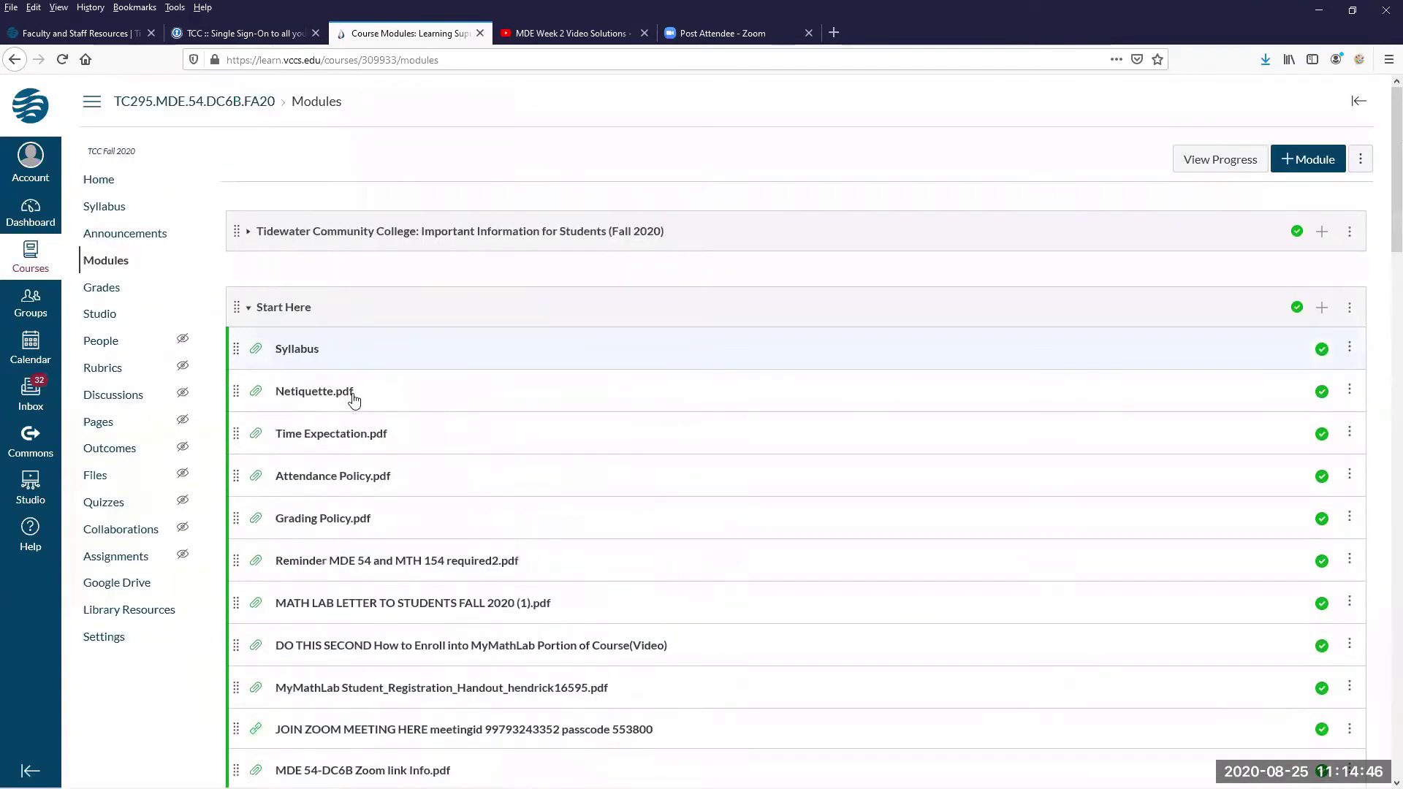
{"action": "left_click", "coordinate": [249, 234]}
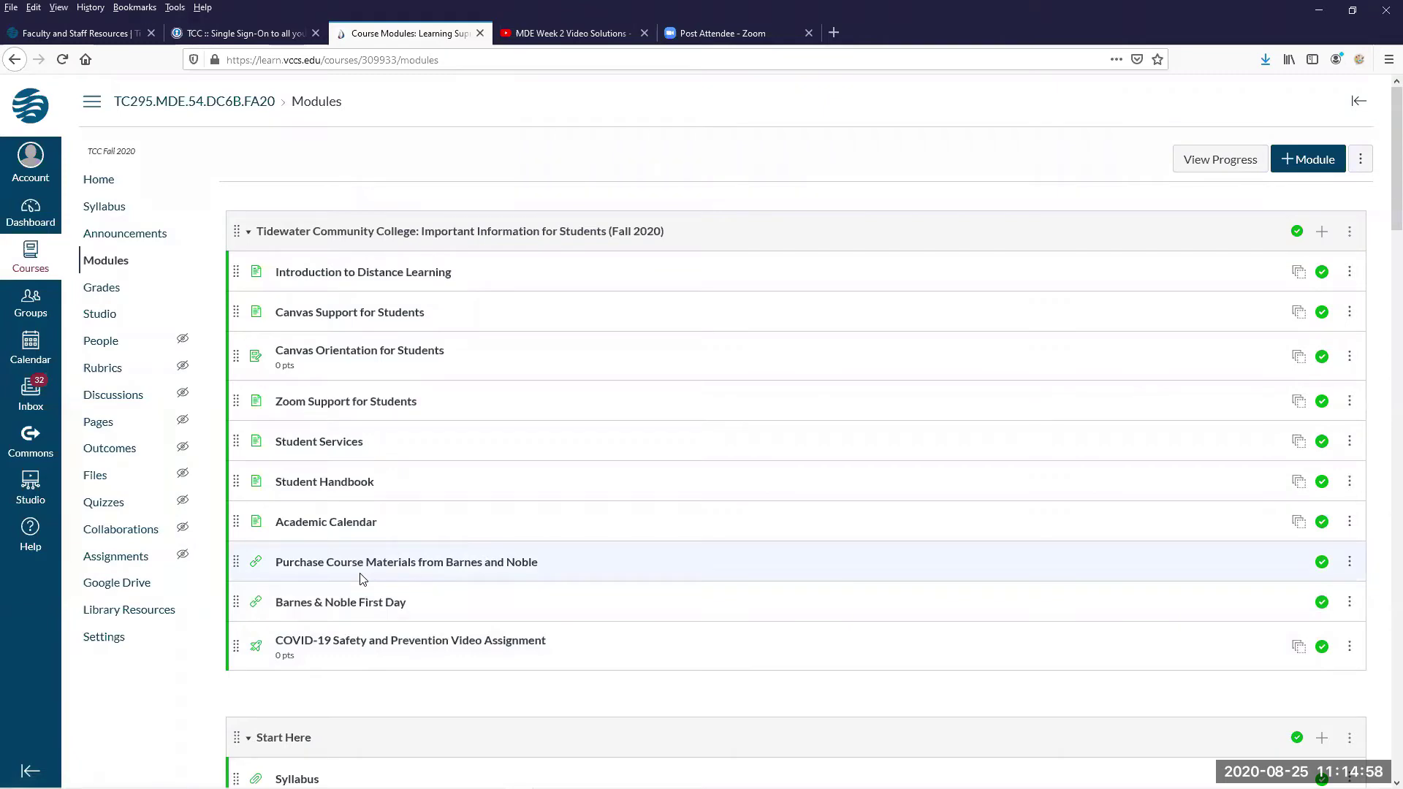
{"action": "scroll", "coordinate": [363, 580], "scroll_direction": "down", "scroll_amount": 5}
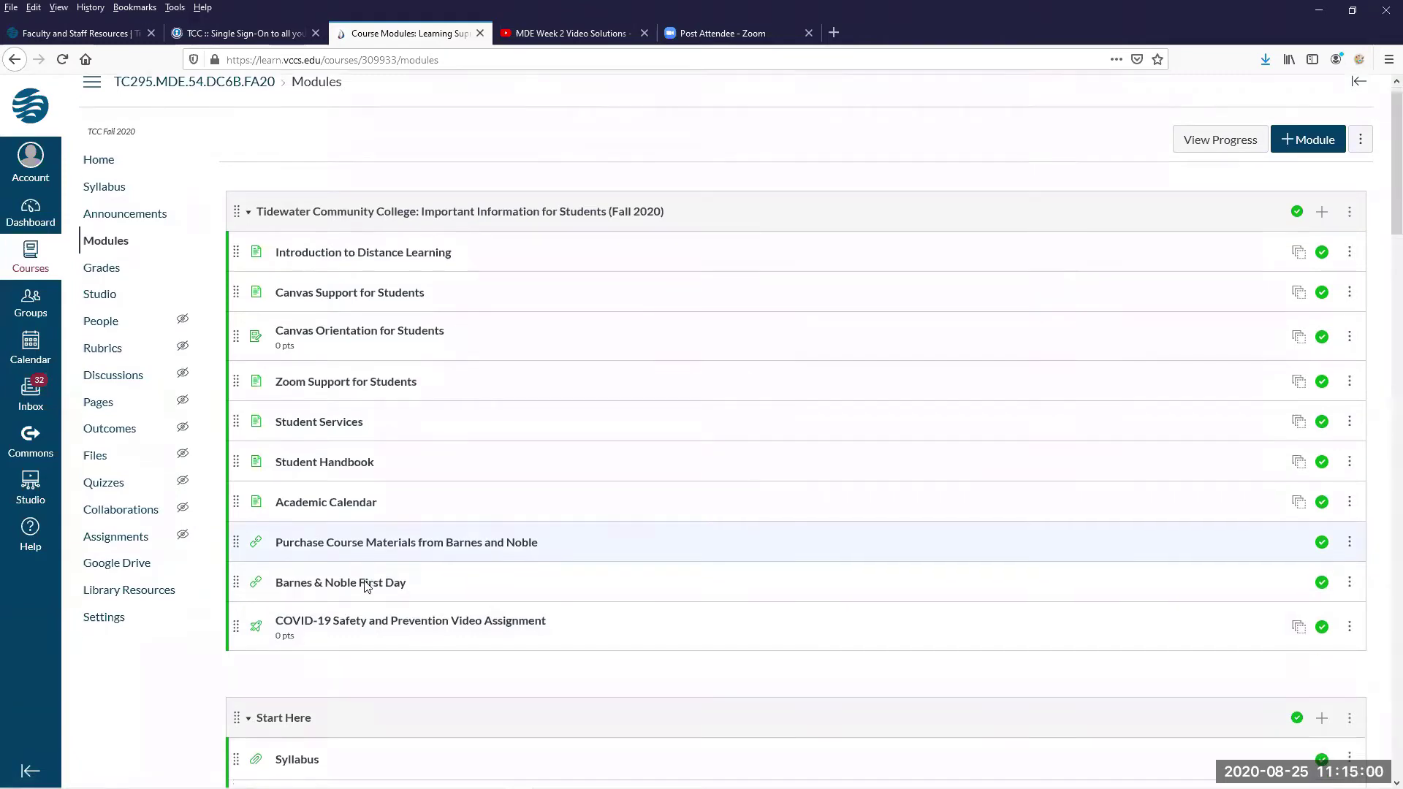
{"action": "scroll", "coordinate": [365, 585], "scroll_direction": "up", "scroll_amount": 4}
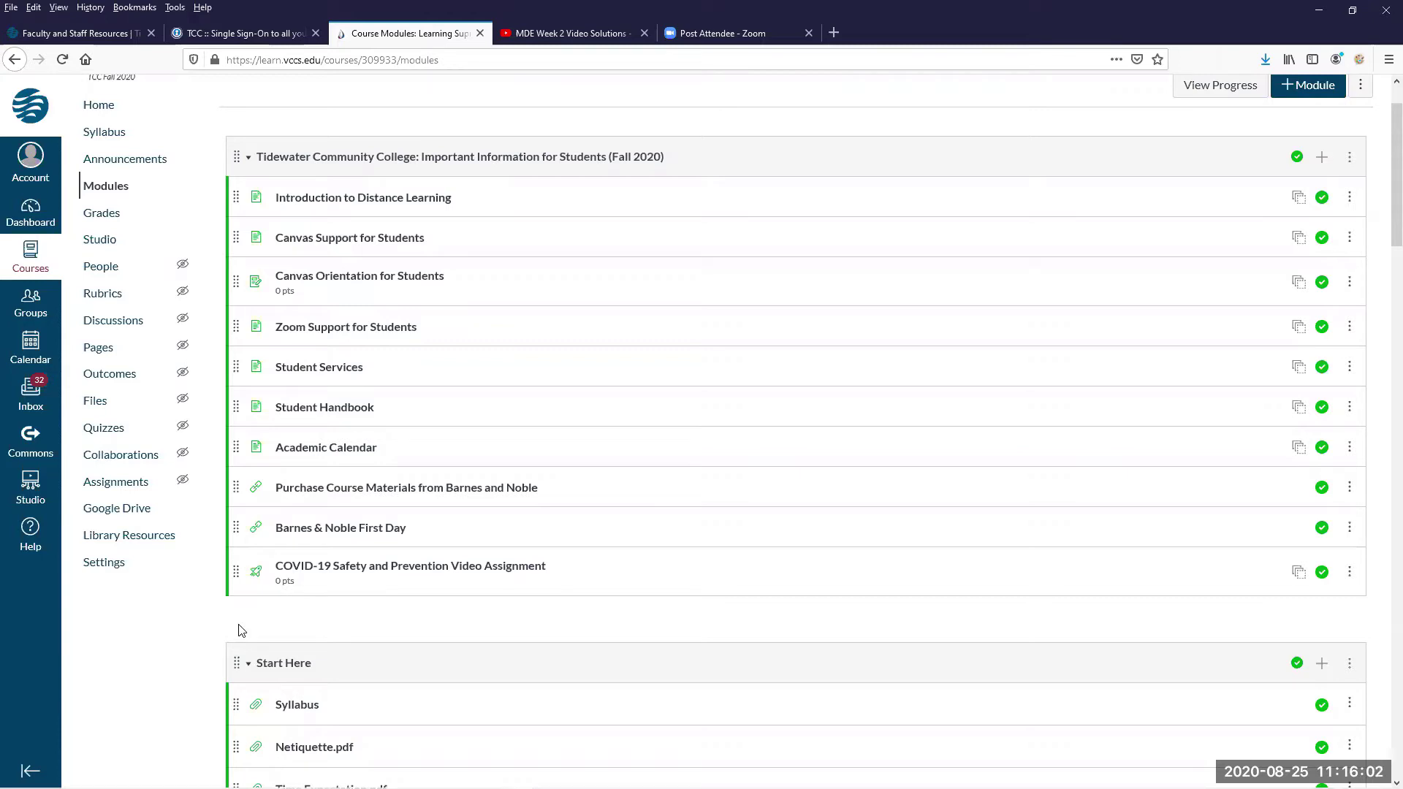
{"action": "scroll", "coordinate": [242, 630], "scroll_direction": "down", "scroll_amount": 1}
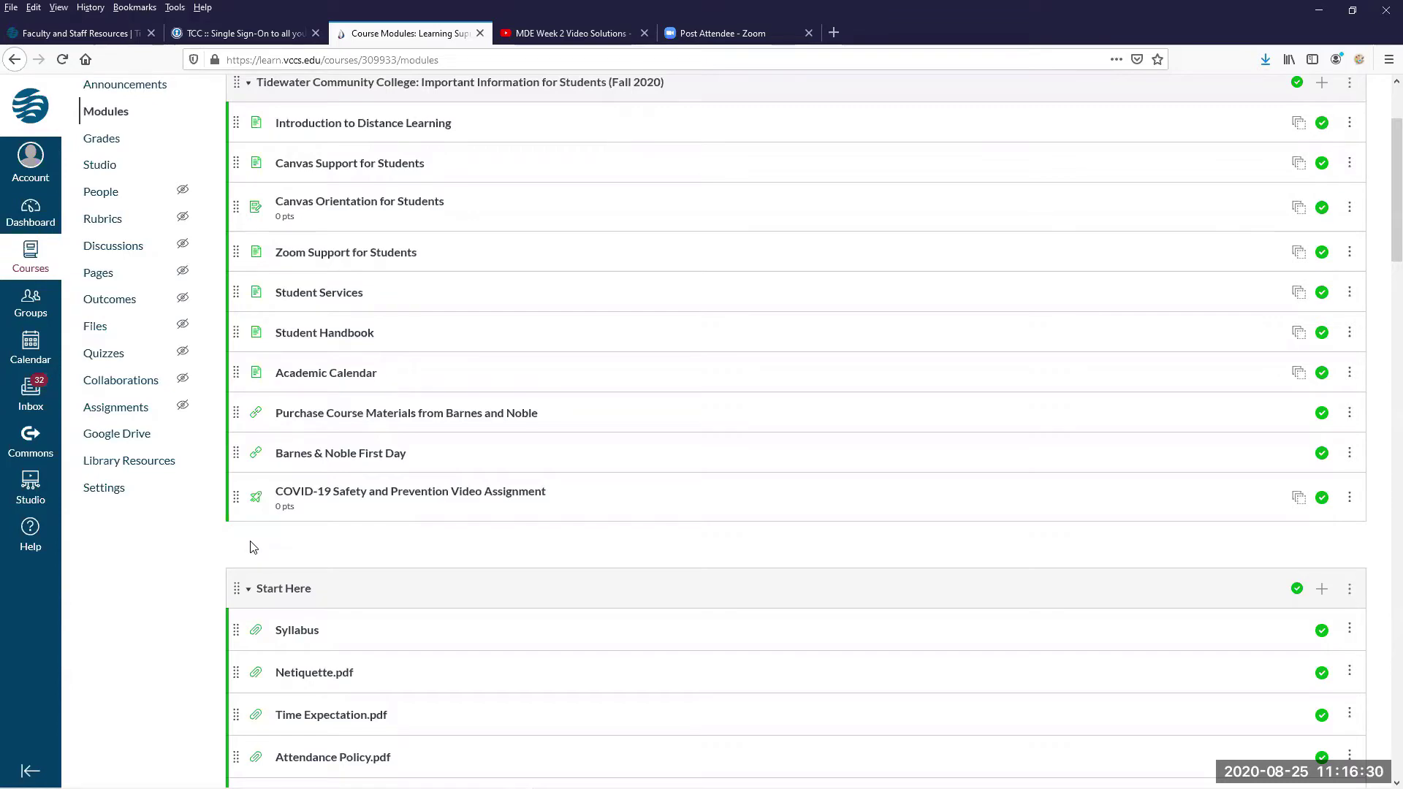
Open List of Video Topics in Fractions from the Fraction Videos module and review its least common multiple and greatest common factor links.
{"action": "scroll", "coordinate": [252, 547], "scroll_direction": "down", "scroll_amount": 10}
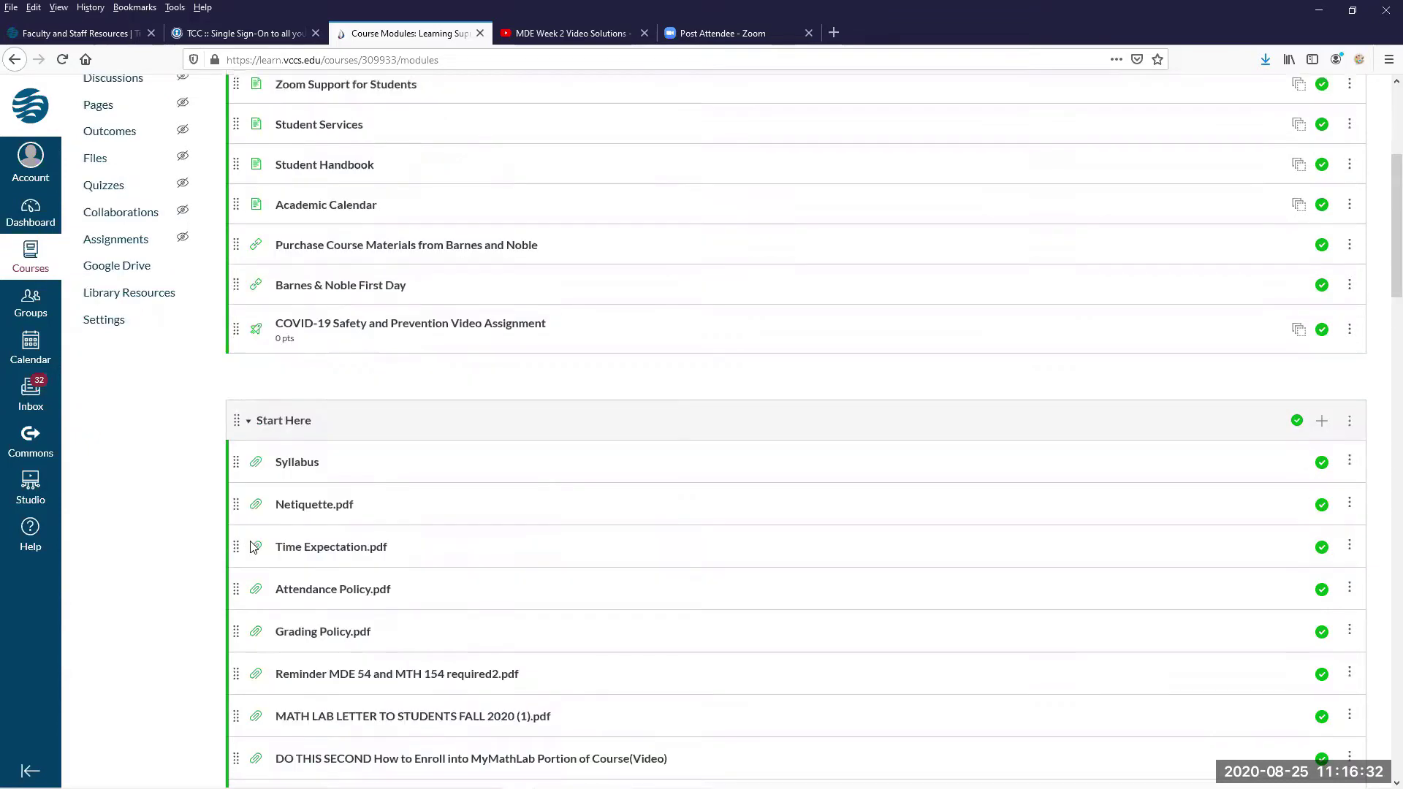
{"action": "scroll", "coordinate": [252, 548], "scroll_direction": "down", "scroll_amount": 2}
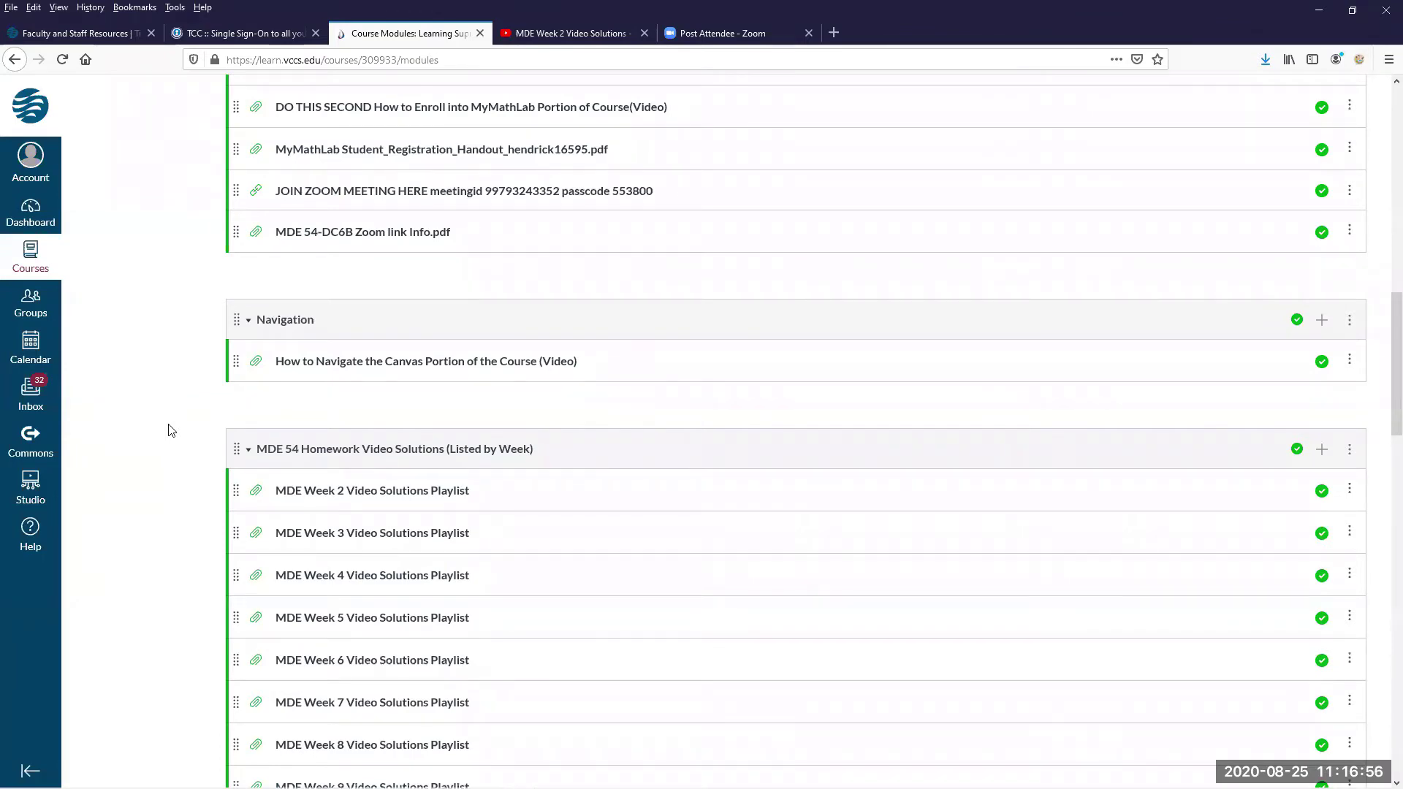
{"action": "scroll", "coordinate": [170, 430], "scroll_direction": "down", "scroll_amount": 5}
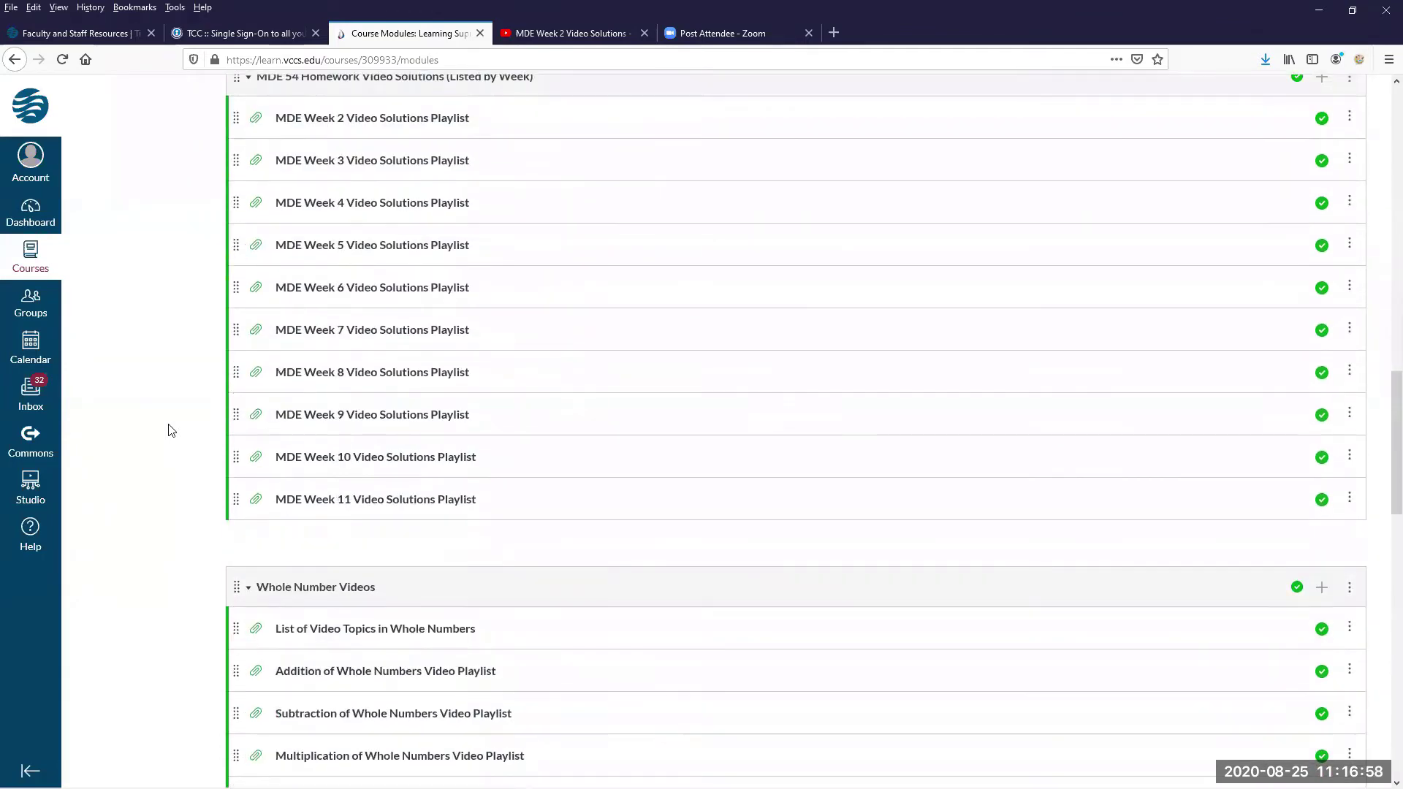
{"action": "scroll", "coordinate": [171, 430], "scroll_direction": "down", "scroll_amount": 5}
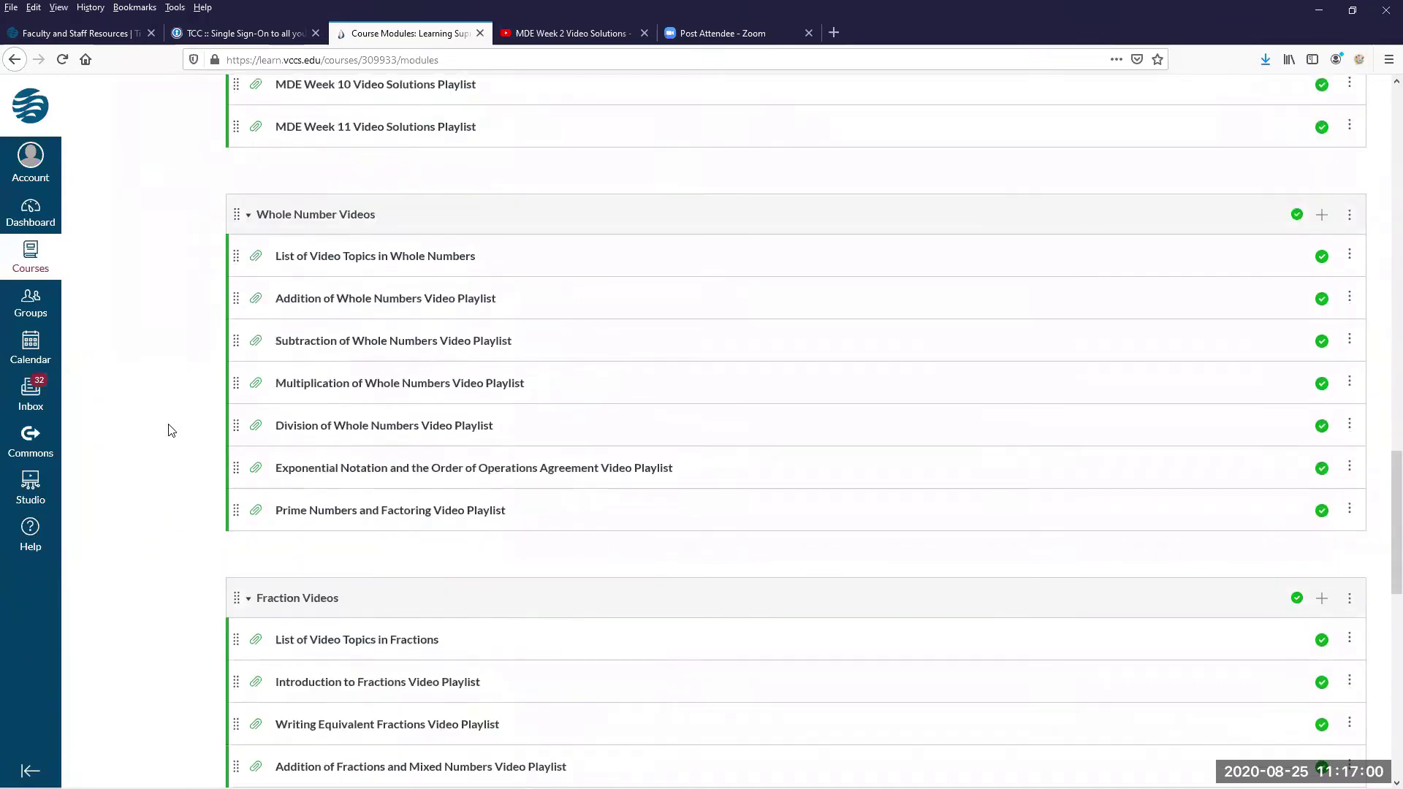
{"action": "scroll", "coordinate": [170, 431], "scroll_direction": "down", "scroll_amount": 5}
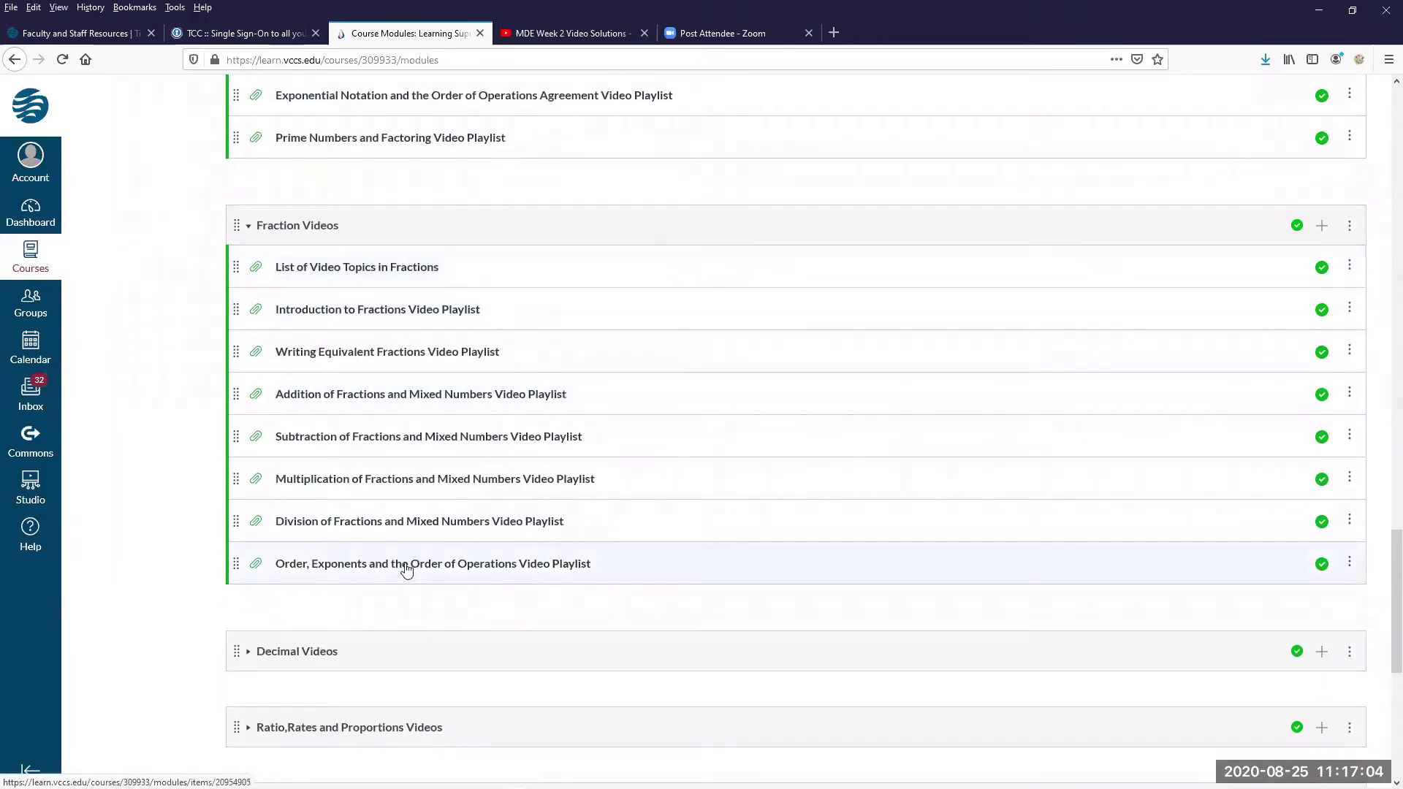
{"action": "left_click", "coordinate": [349, 265]}
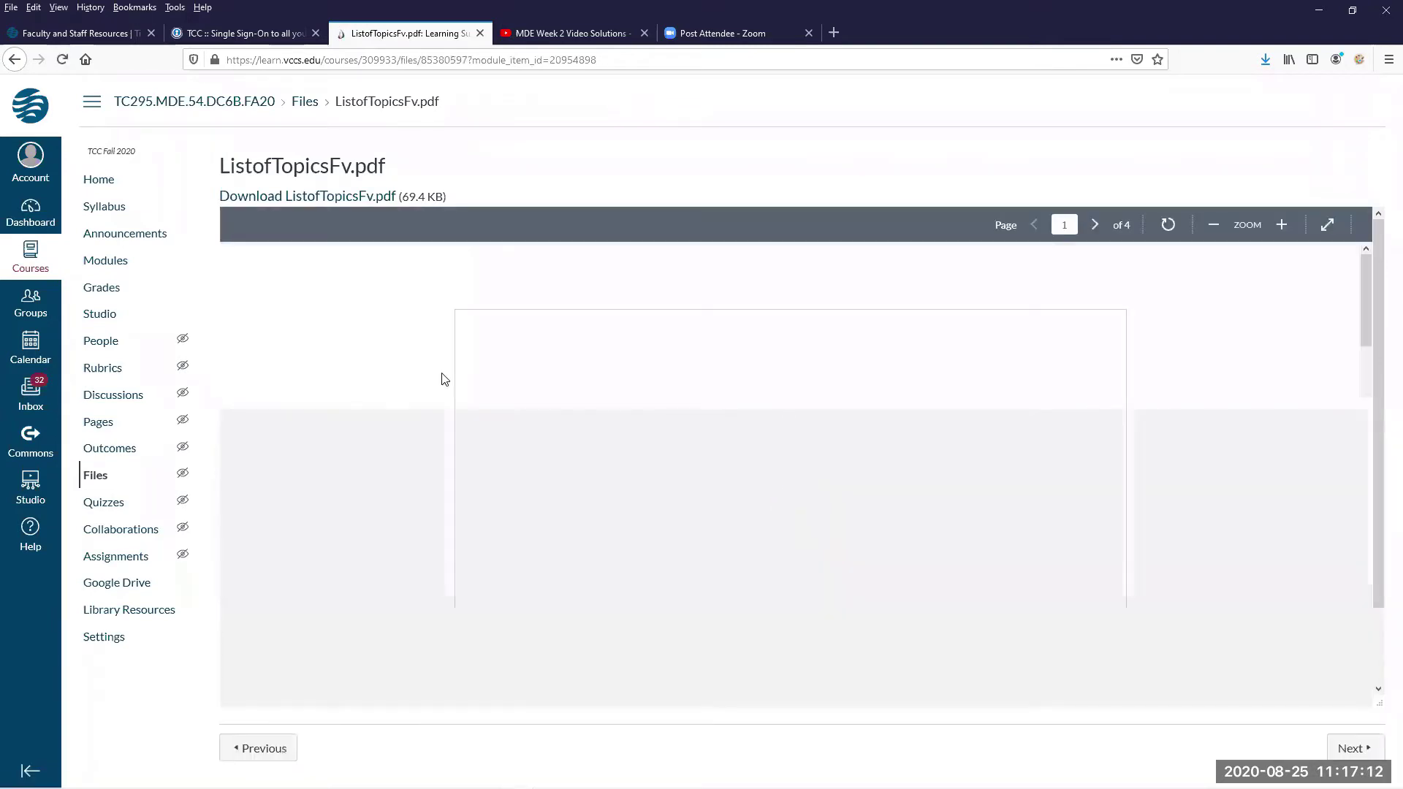
{"action": "scroll", "coordinate": [442, 377], "scroll_direction": "down", "scroll_amount": 1}
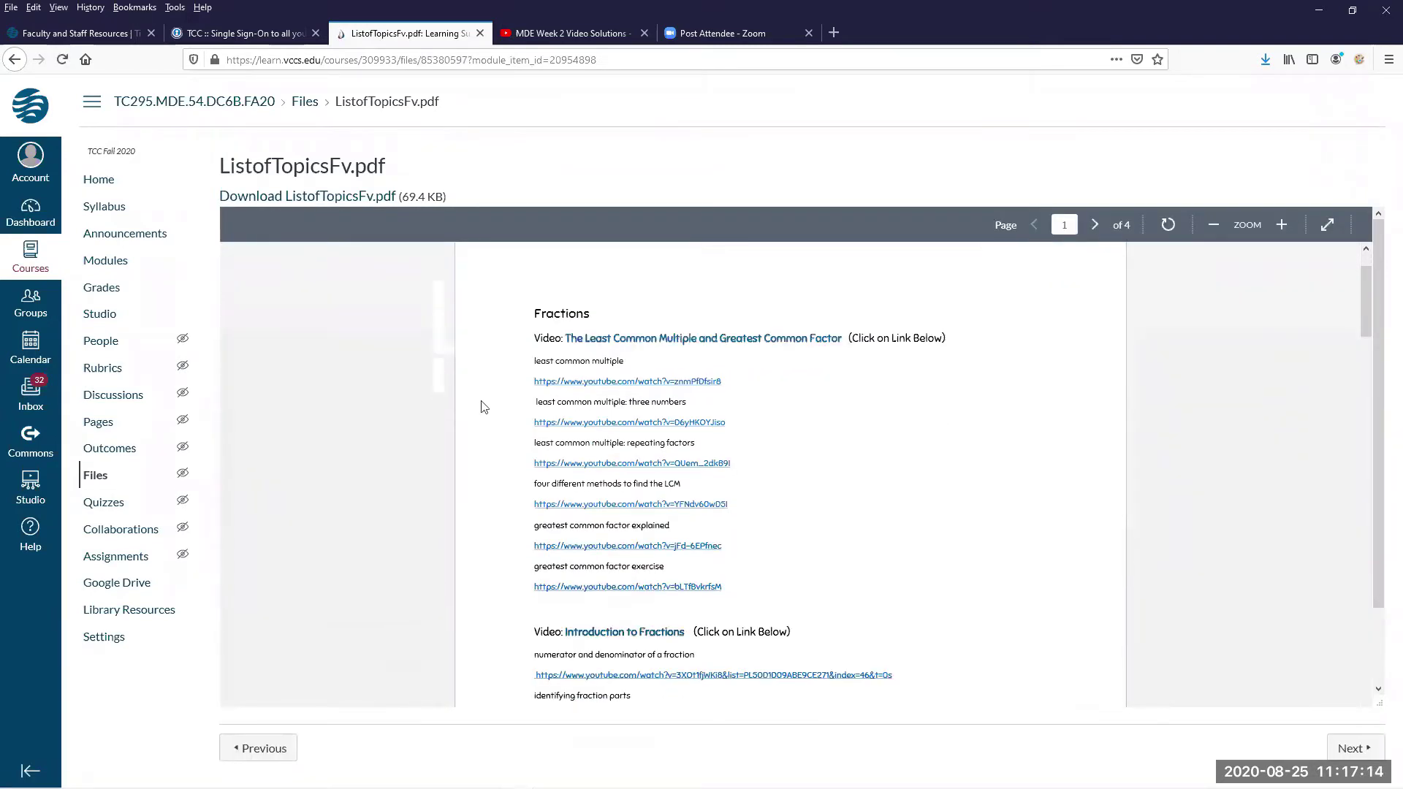
{"action": "scroll", "coordinate": [481, 407], "scroll_direction": "up", "scroll_amount": 1}
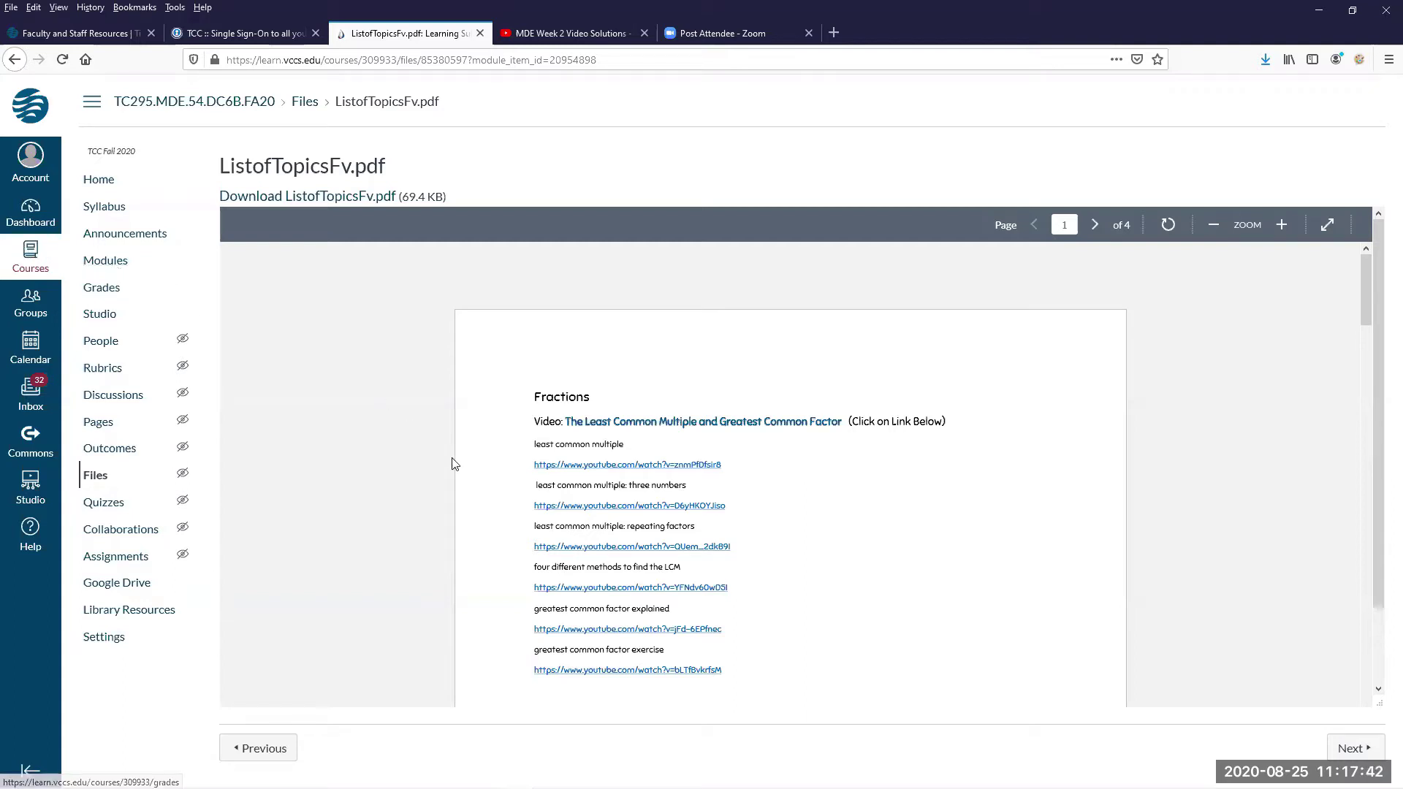
{"action": "scroll", "coordinate": [555, 512], "scroll_direction": "down", "scroll_amount": 2}
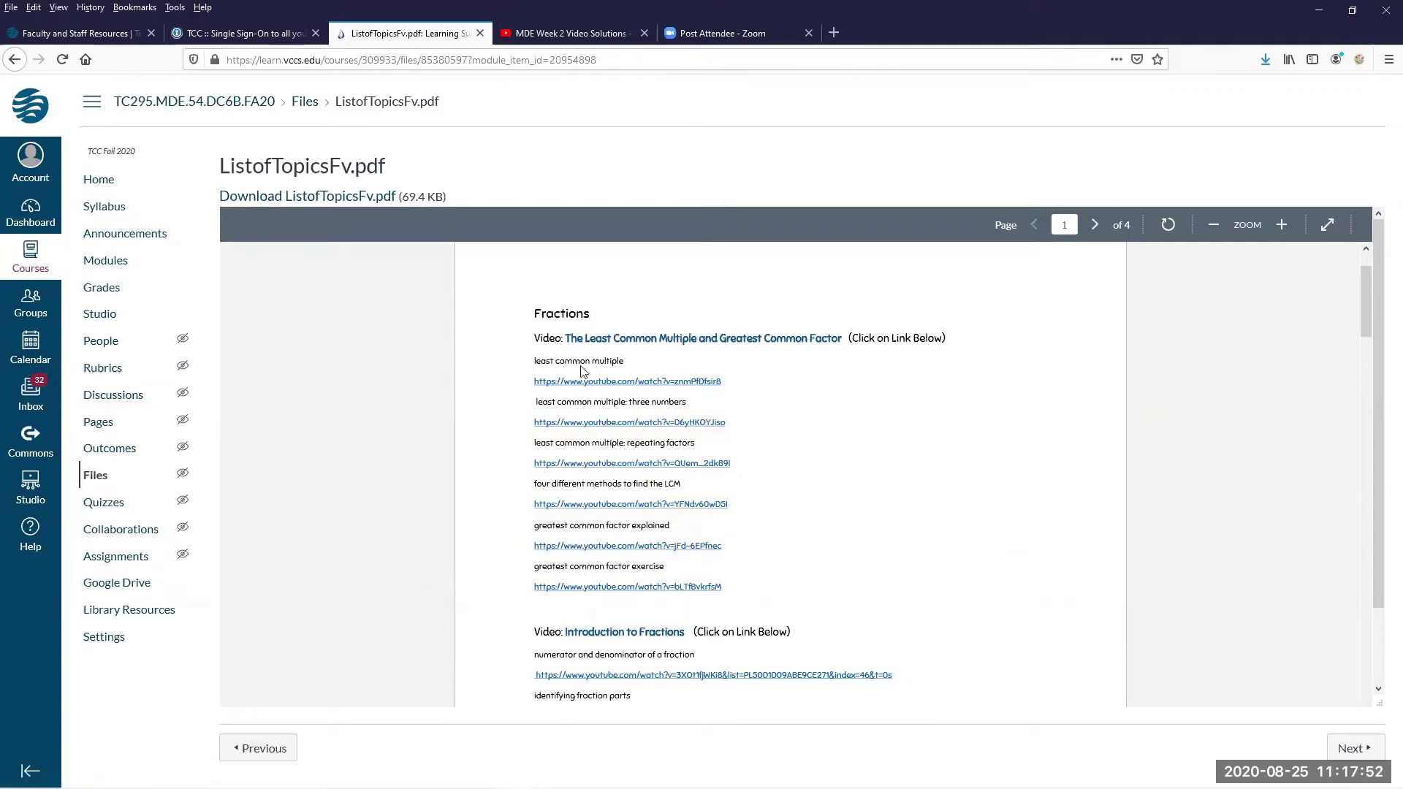
Read through the topic list's sections on introduction to fractions, writing equivalent fractions, and adding and subtracting fractions and mixed numbers.
{"action": "scroll", "coordinate": [606, 455], "scroll_direction": "down", "scroll_amount": 4}
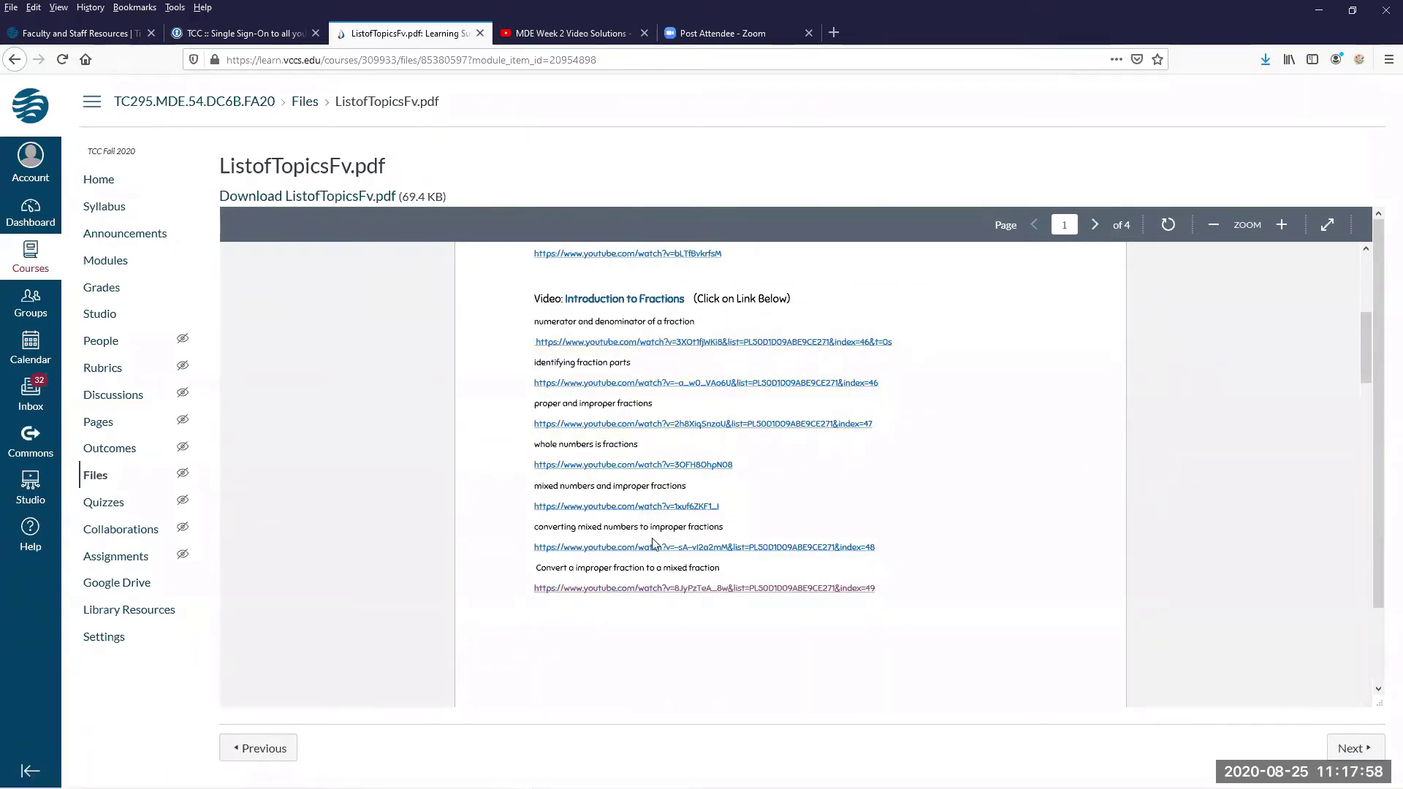
{"action": "scroll", "coordinate": [654, 544], "scroll_direction": "down", "scroll_amount": 4}
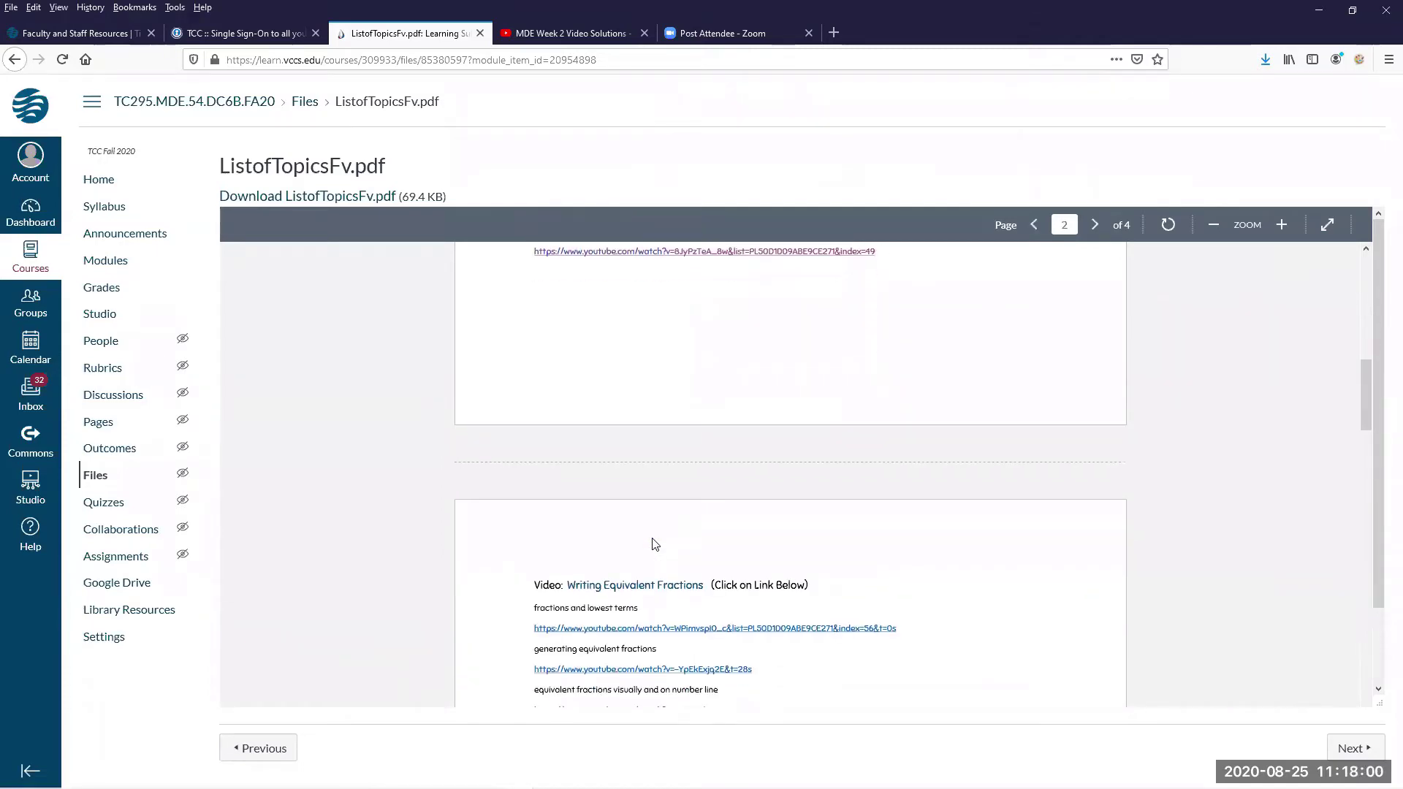
{"action": "scroll", "coordinate": [653, 544], "scroll_direction": "down", "scroll_amount": 2}
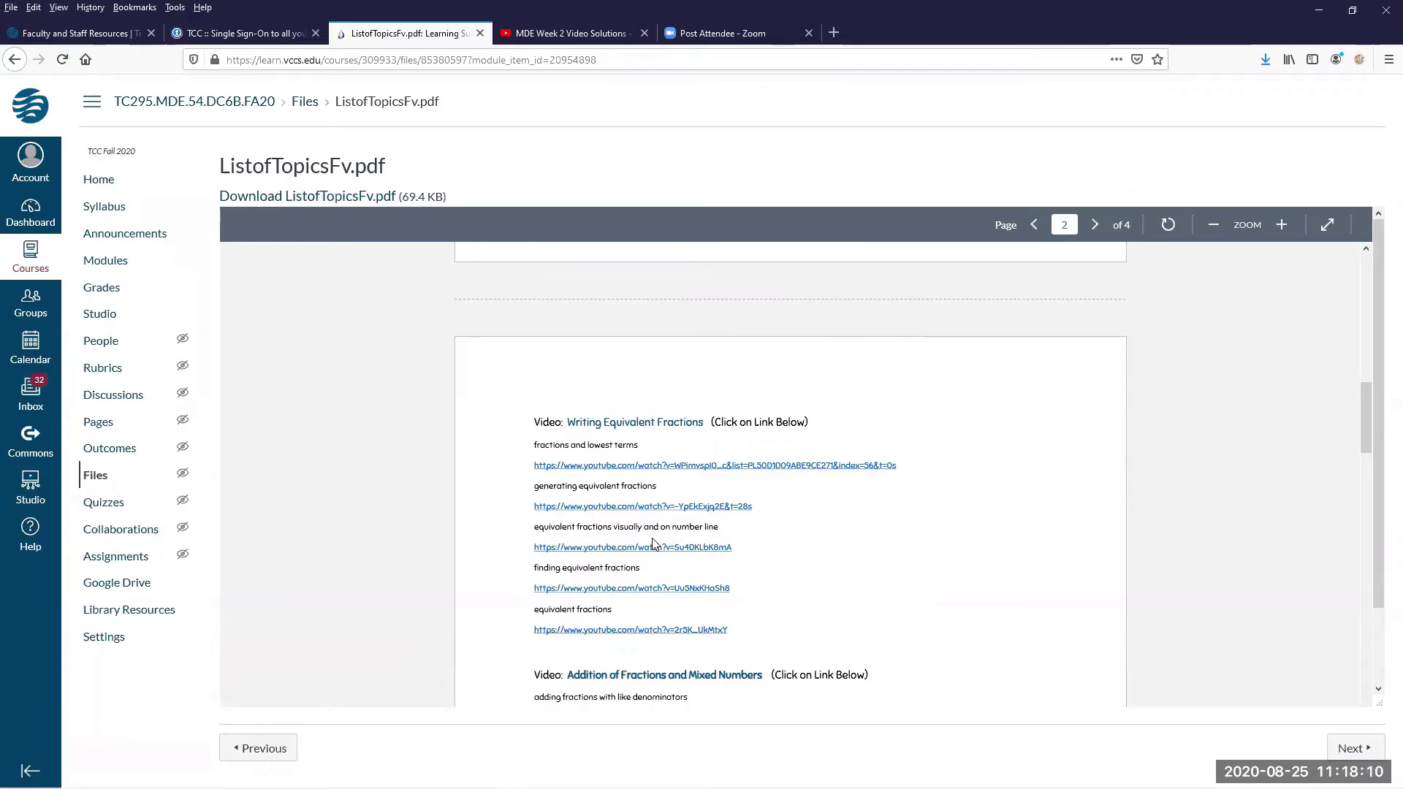
{"action": "scroll", "coordinate": [653, 544], "scroll_direction": "up", "scroll_amount": 2}
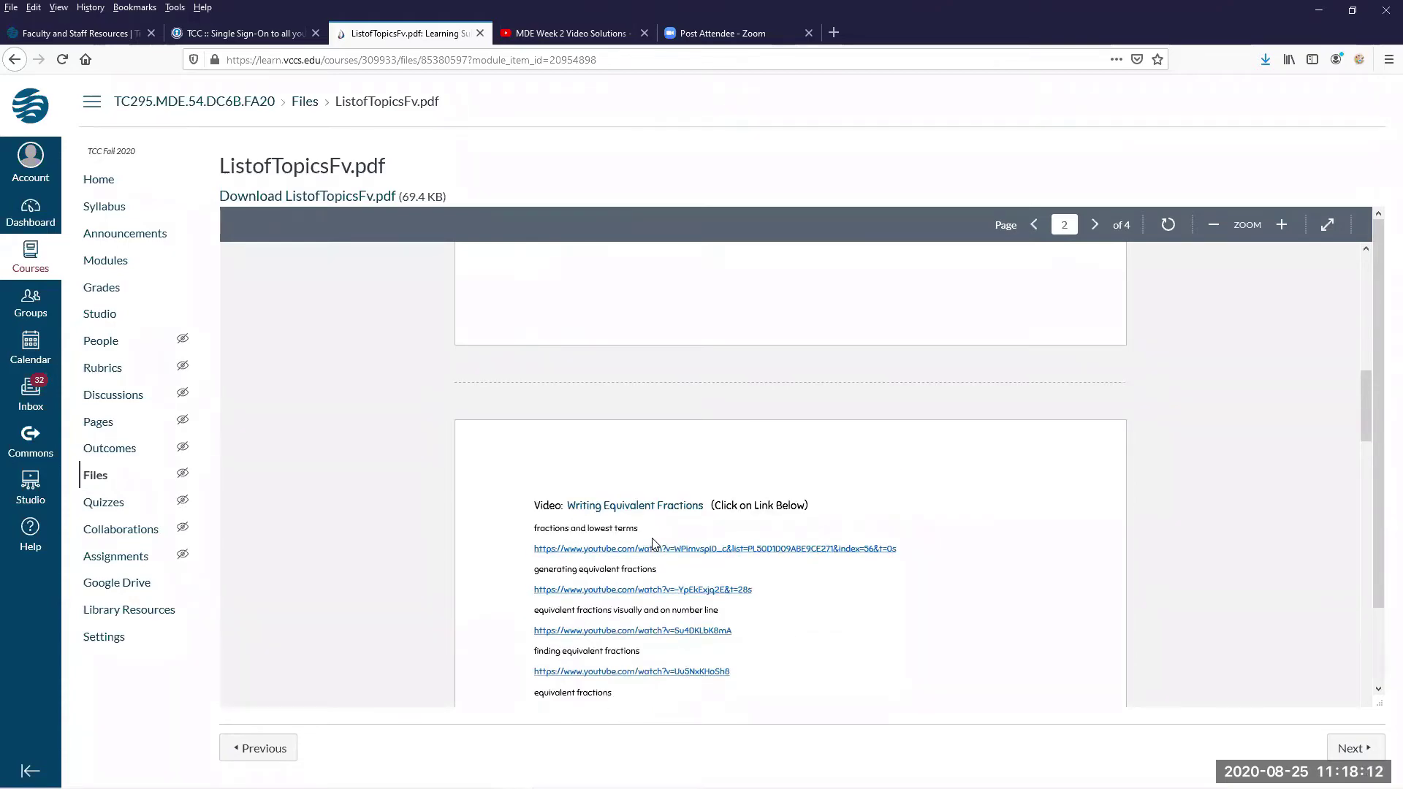
{"action": "scroll", "coordinate": [653, 542], "scroll_direction": "down", "scroll_amount": 1}
{"action": "scroll", "coordinate": [653, 543], "scroll_direction": "up", "scroll_amount": 5}
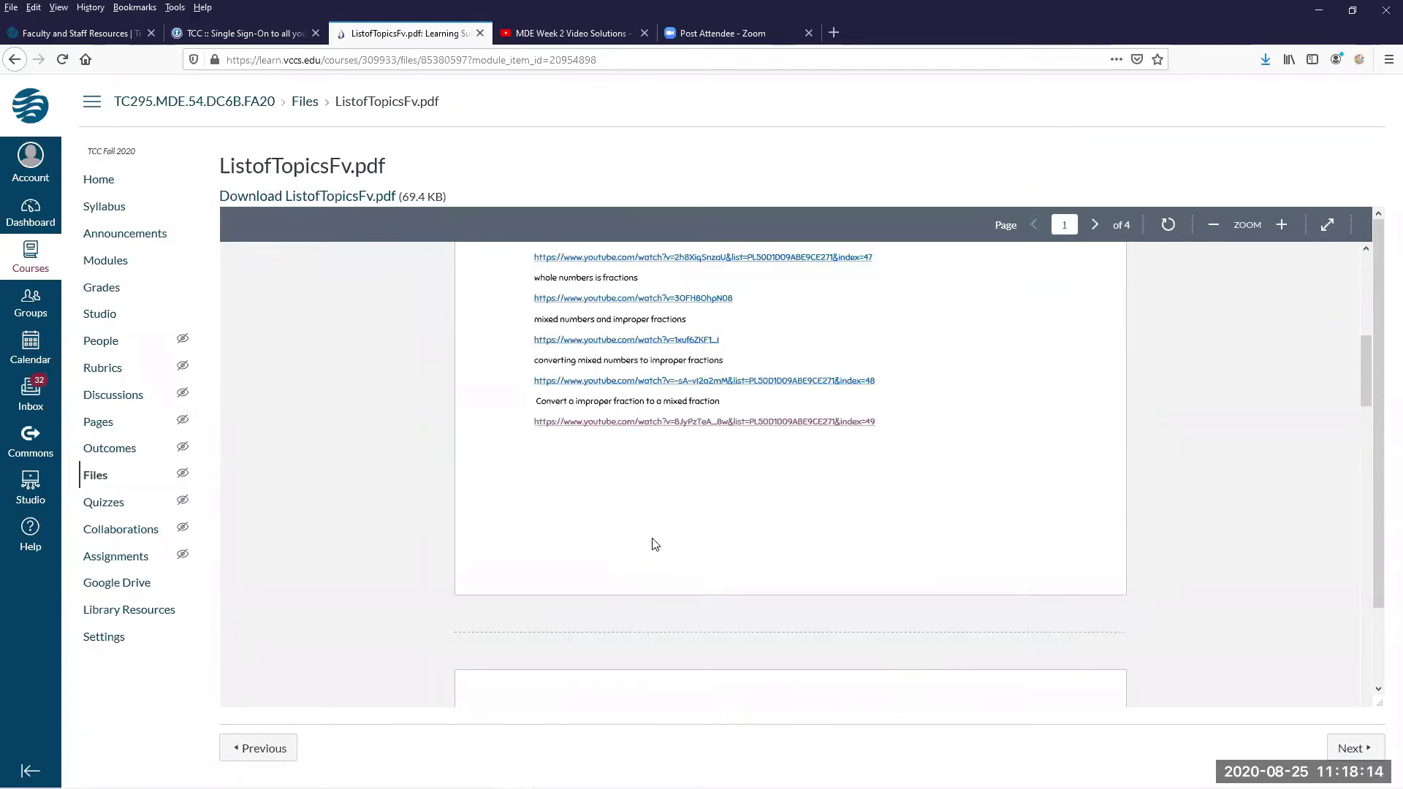
{"action": "scroll", "coordinate": [653, 544], "scroll_direction": "up", "scroll_amount": 2}
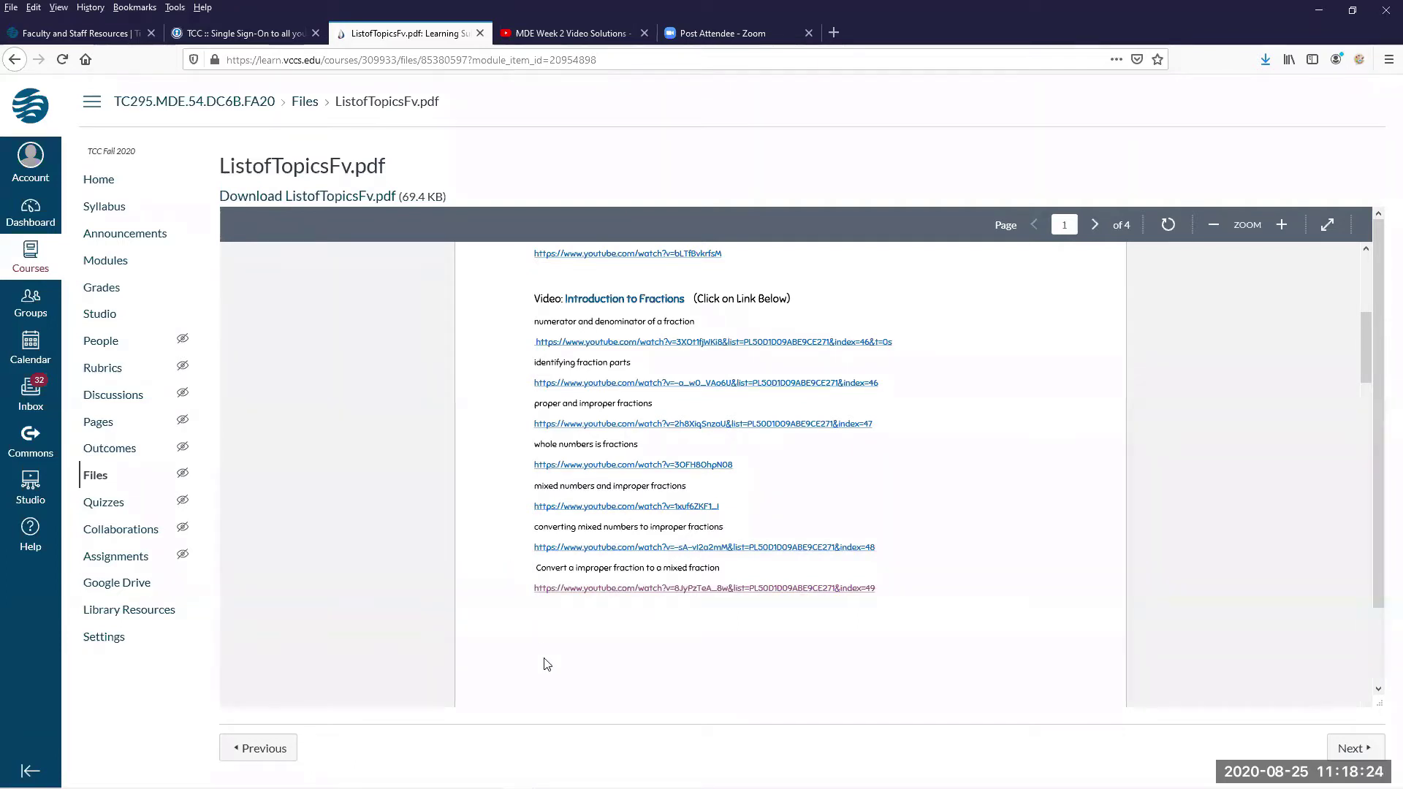
{"action": "scroll", "coordinate": [518, 561], "scroll_direction": "down", "scroll_amount": 5}
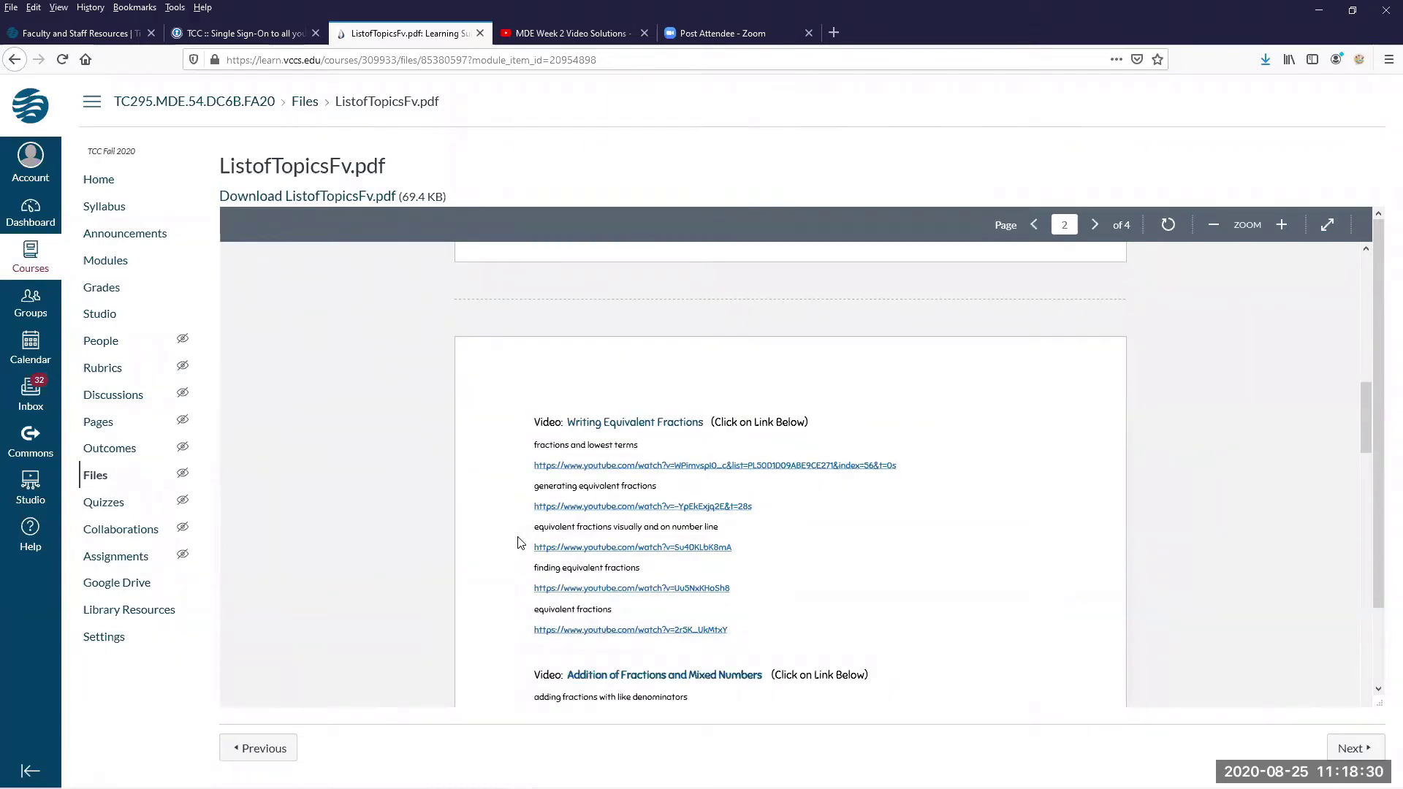
{"action": "scroll", "coordinate": [518, 541], "scroll_direction": "down", "scroll_amount": 4}
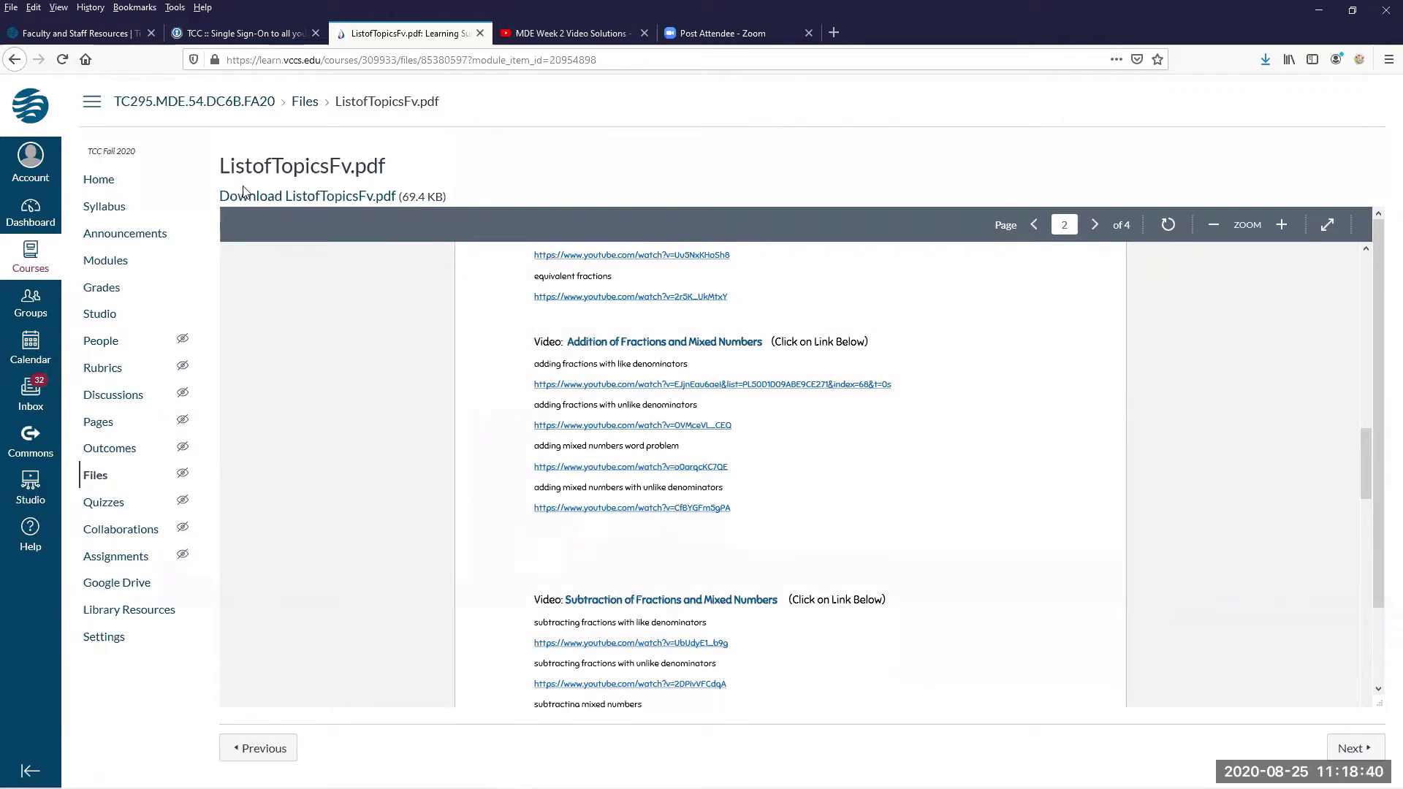
Return to the course modules and open the Subtraction of Fractions and Mixed Numbers Video Playlist under Fraction Videos.
{"action": "left_click", "coordinate": [92, 265]}
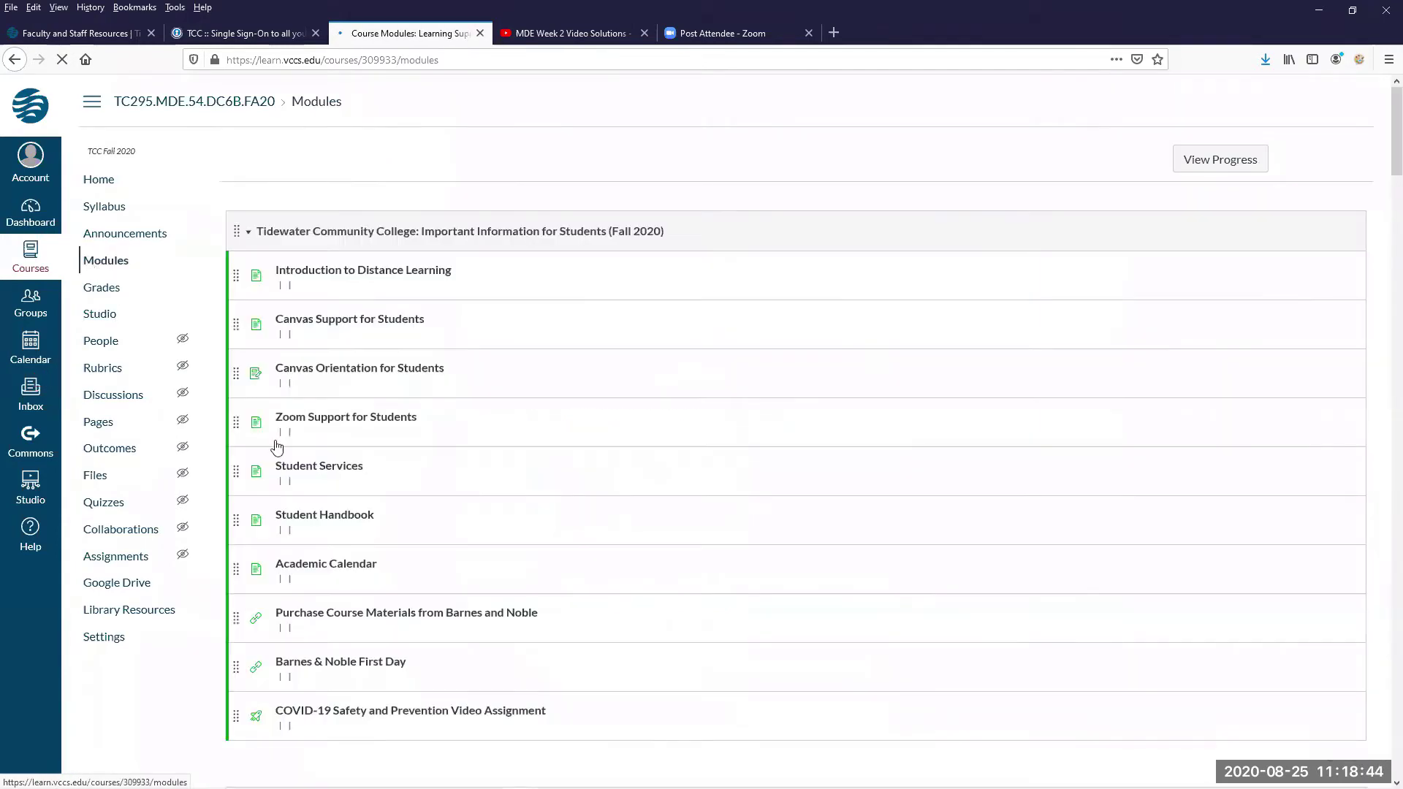
{"action": "scroll", "coordinate": [512, 560], "scroll_direction": "down", "scroll_amount": 15}
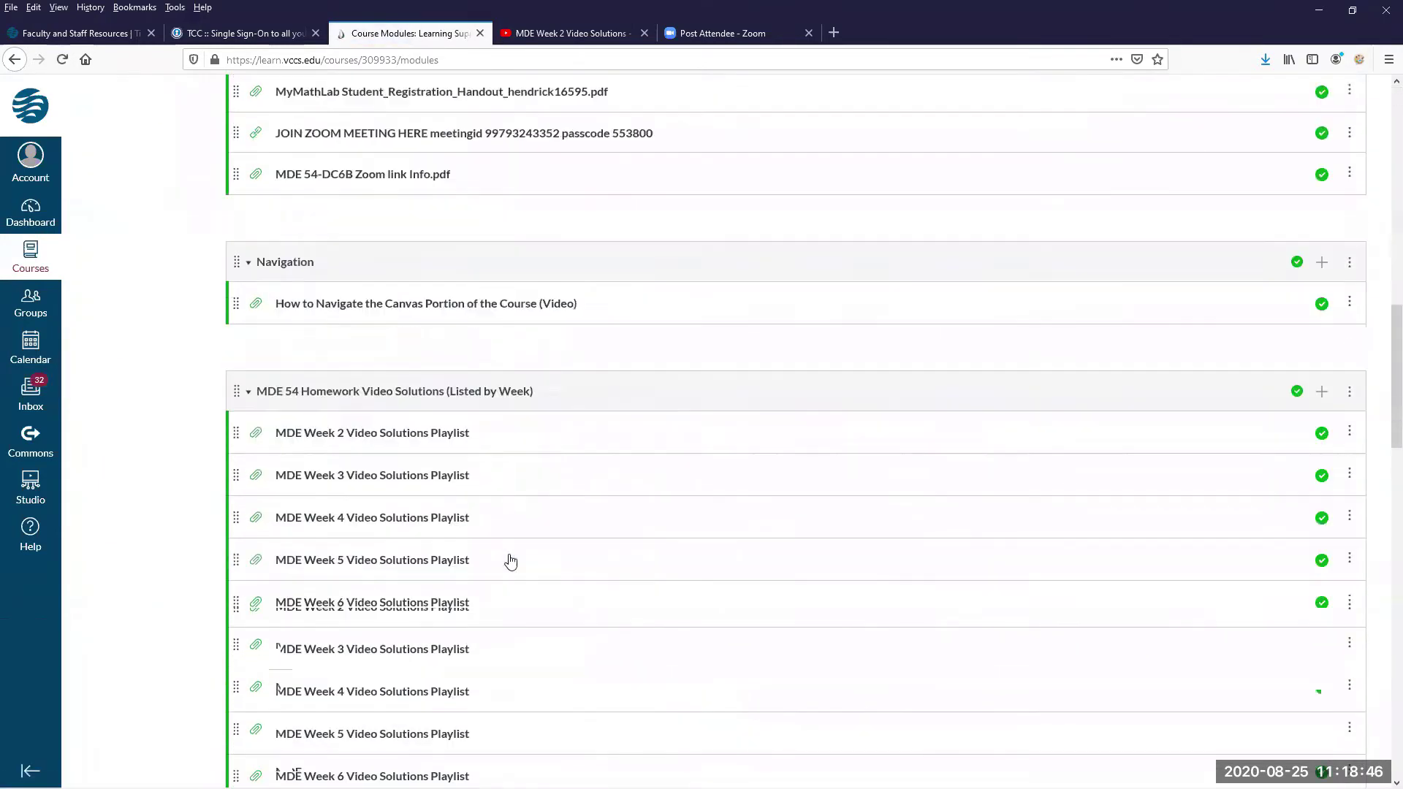
{"action": "scroll", "coordinate": [511, 560], "scroll_direction": "down", "scroll_amount": 5}
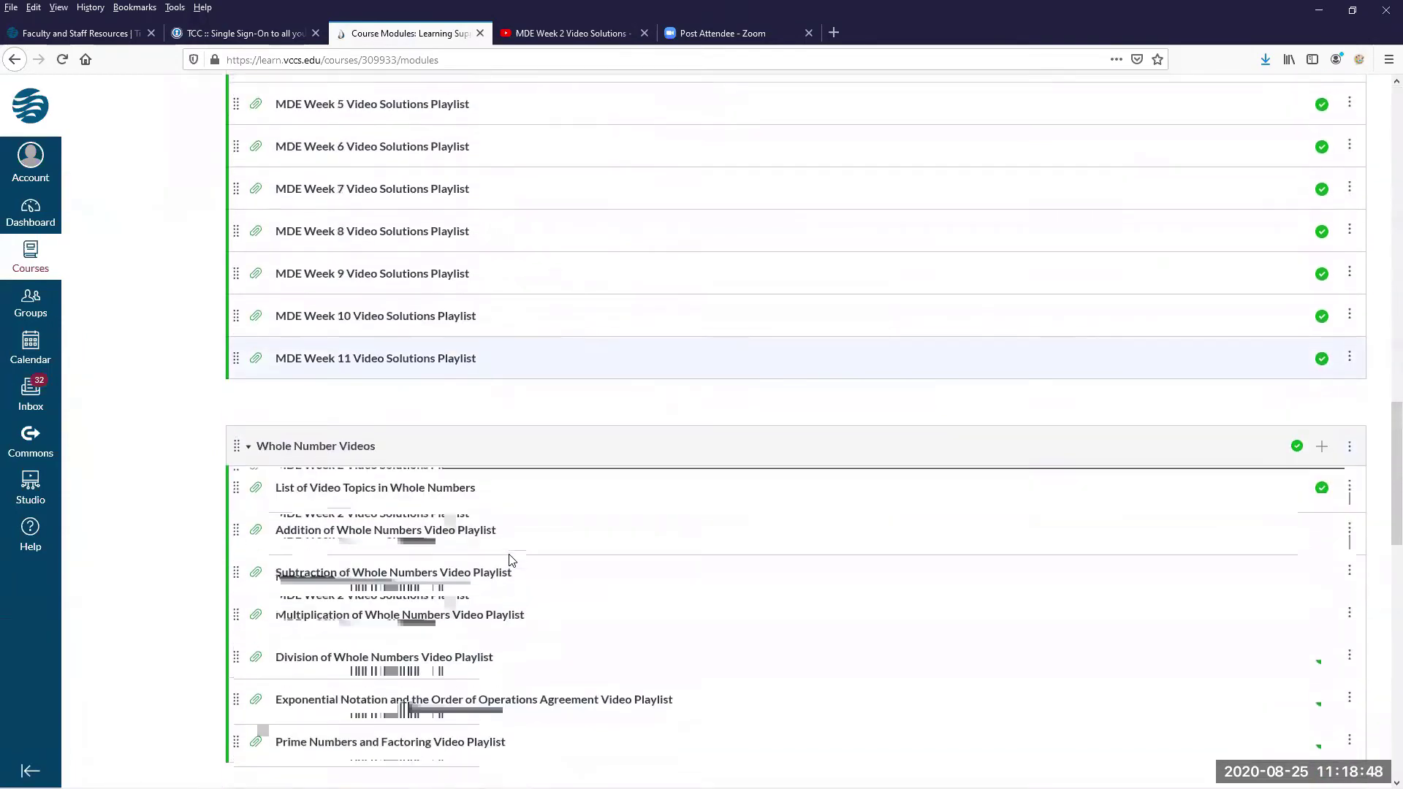
{"action": "scroll", "coordinate": [512, 560], "scroll_direction": "down", "scroll_amount": 10}
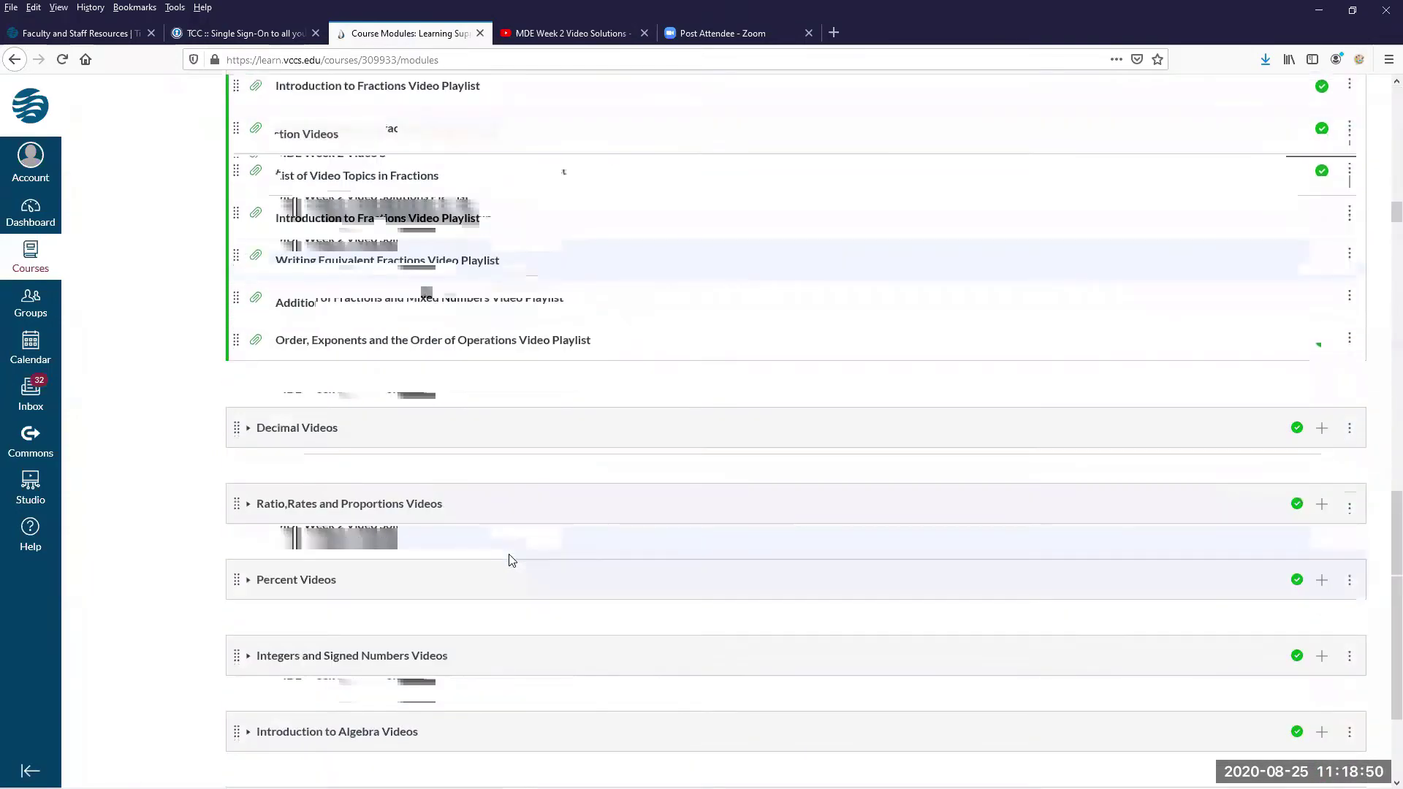
{"action": "scroll", "coordinate": [511, 561], "scroll_direction": "up", "scroll_amount": 3}
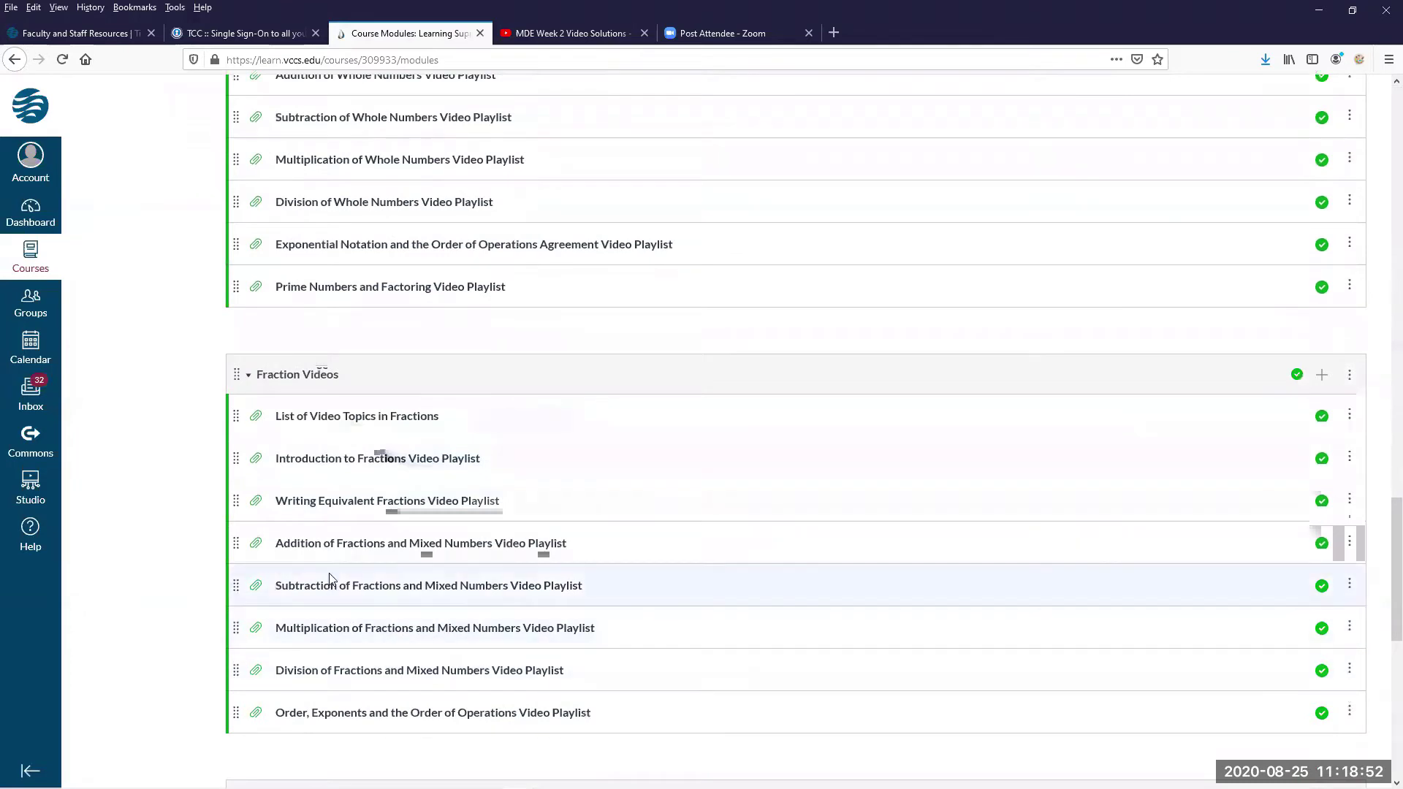
{"action": "left_click", "coordinate": [347, 588]}
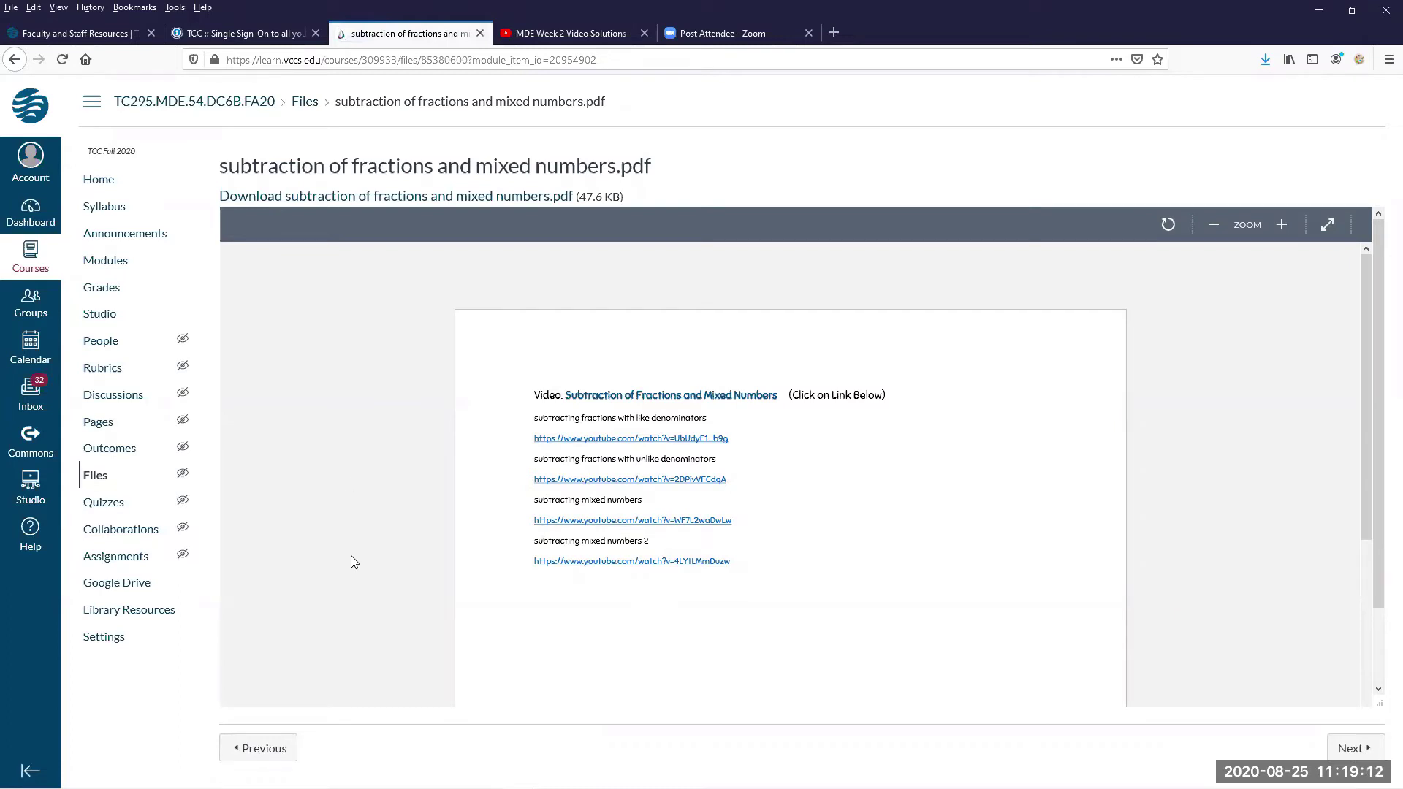
Go back to the course modules and look over the Start Here documents and the Navigation module.
{"action": "left_click", "coordinate": [110, 261]}
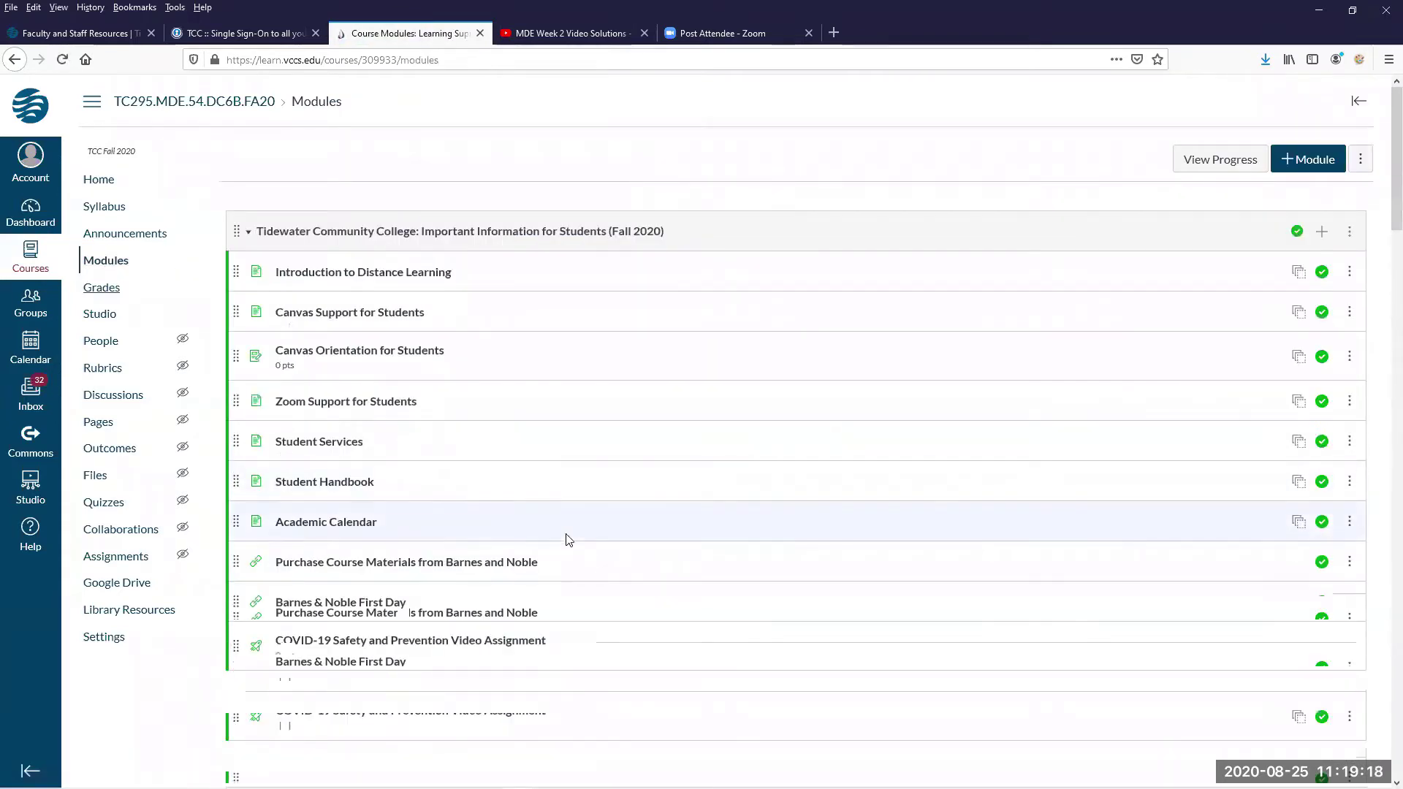
{"action": "scroll", "coordinate": [569, 540], "scroll_direction": "down", "scroll_amount": 5}
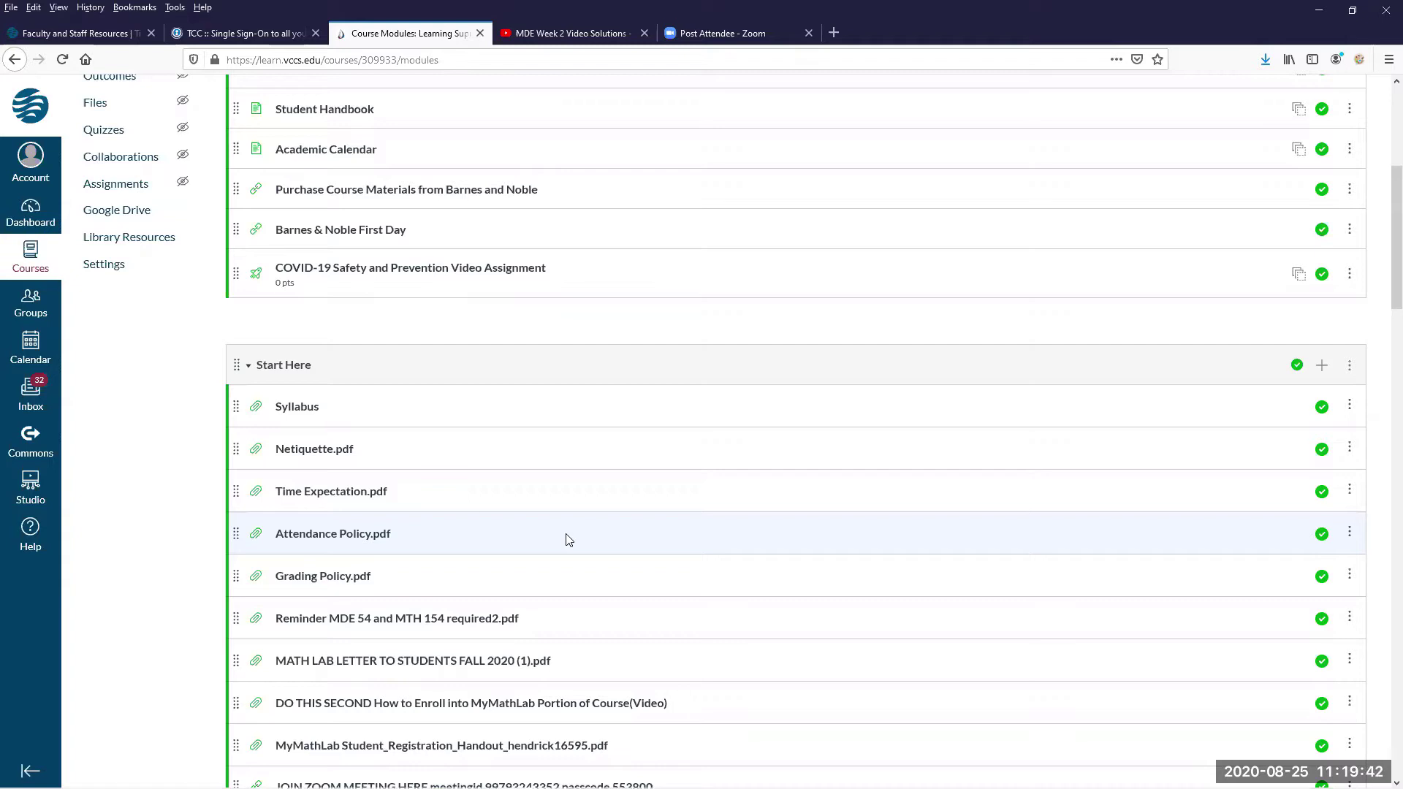
{"action": "scroll", "coordinate": [569, 540], "scroll_direction": "down", "scroll_amount": 3}
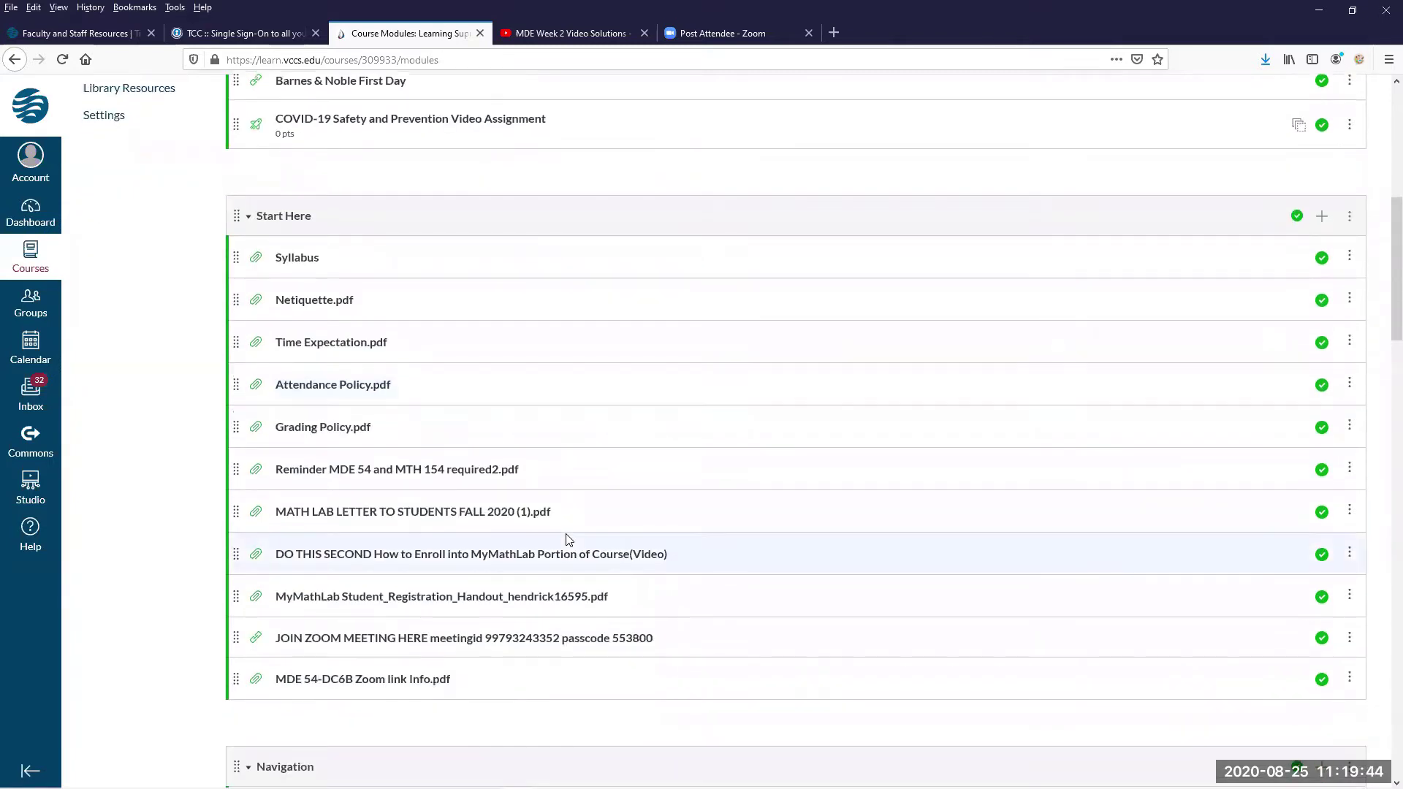
{"action": "scroll", "coordinate": [568, 539], "scroll_direction": "down", "scroll_amount": 5}
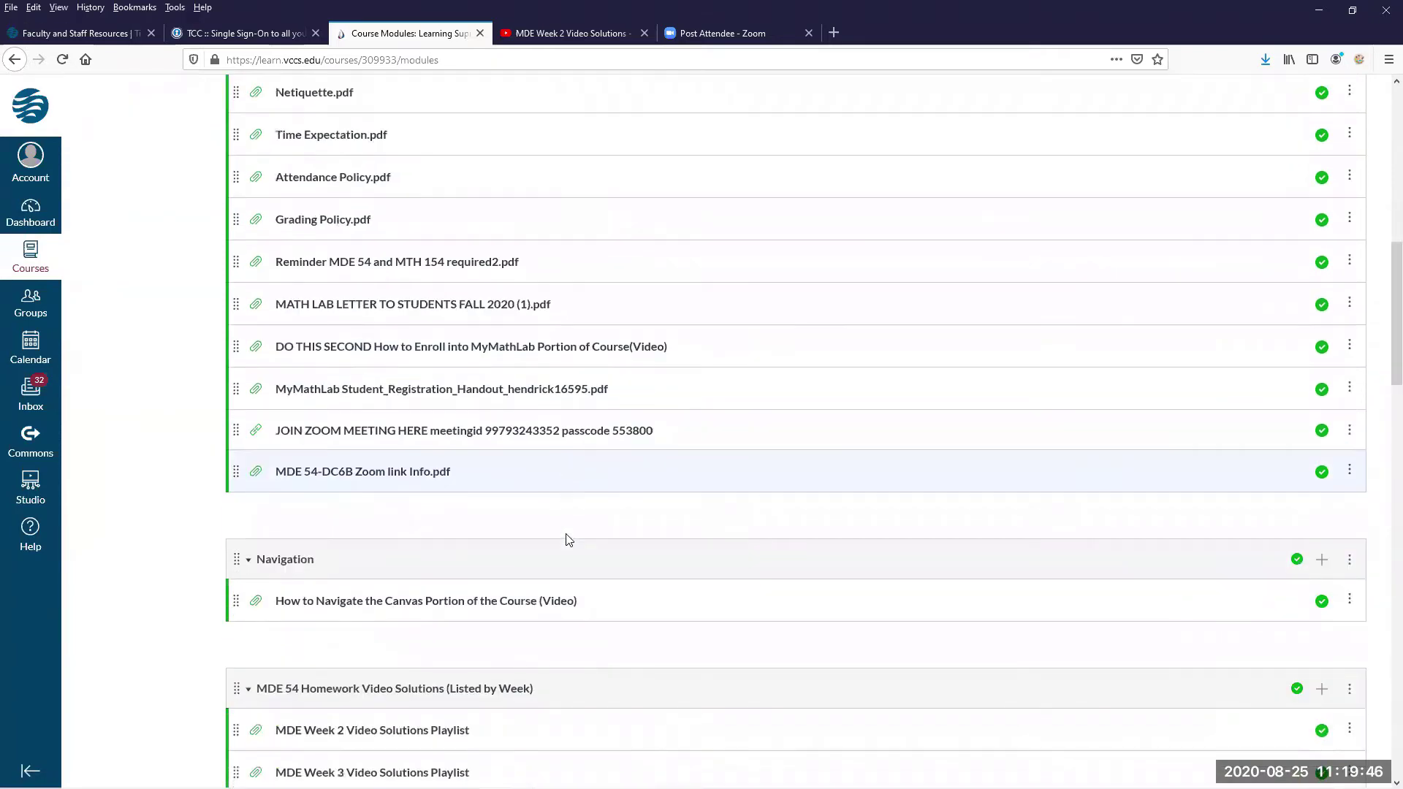
Expand the Decimal Videos, Ratio, Rates and Proportions Videos, and Percent Videos modules in the course modules list.
{"action": "scroll", "coordinate": [568, 539], "scroll_direction": "down", "scroll_amount": 10}
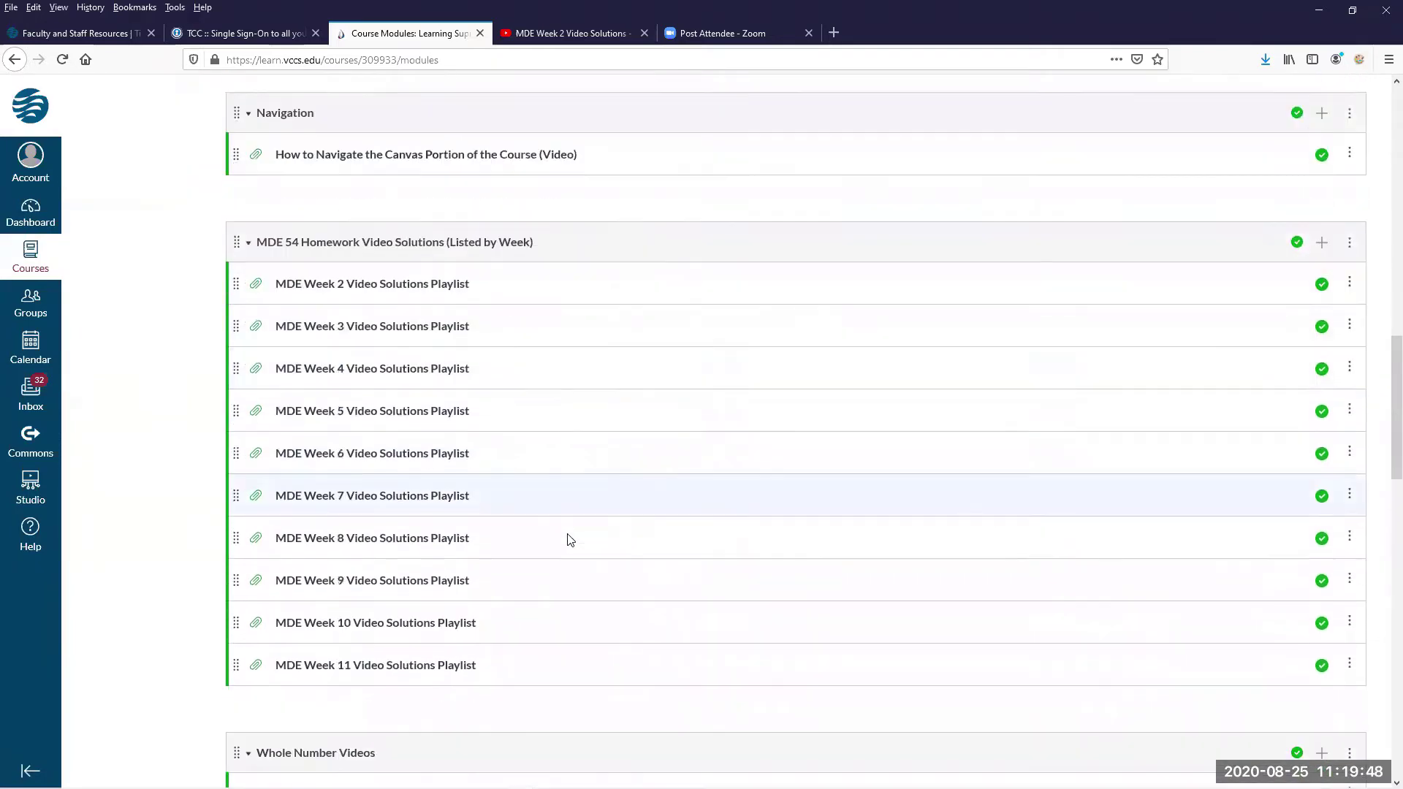
{"action": "scroll", "coordinate": [570, 539], "scroll_direction": "down", "scroll_amount": 7}
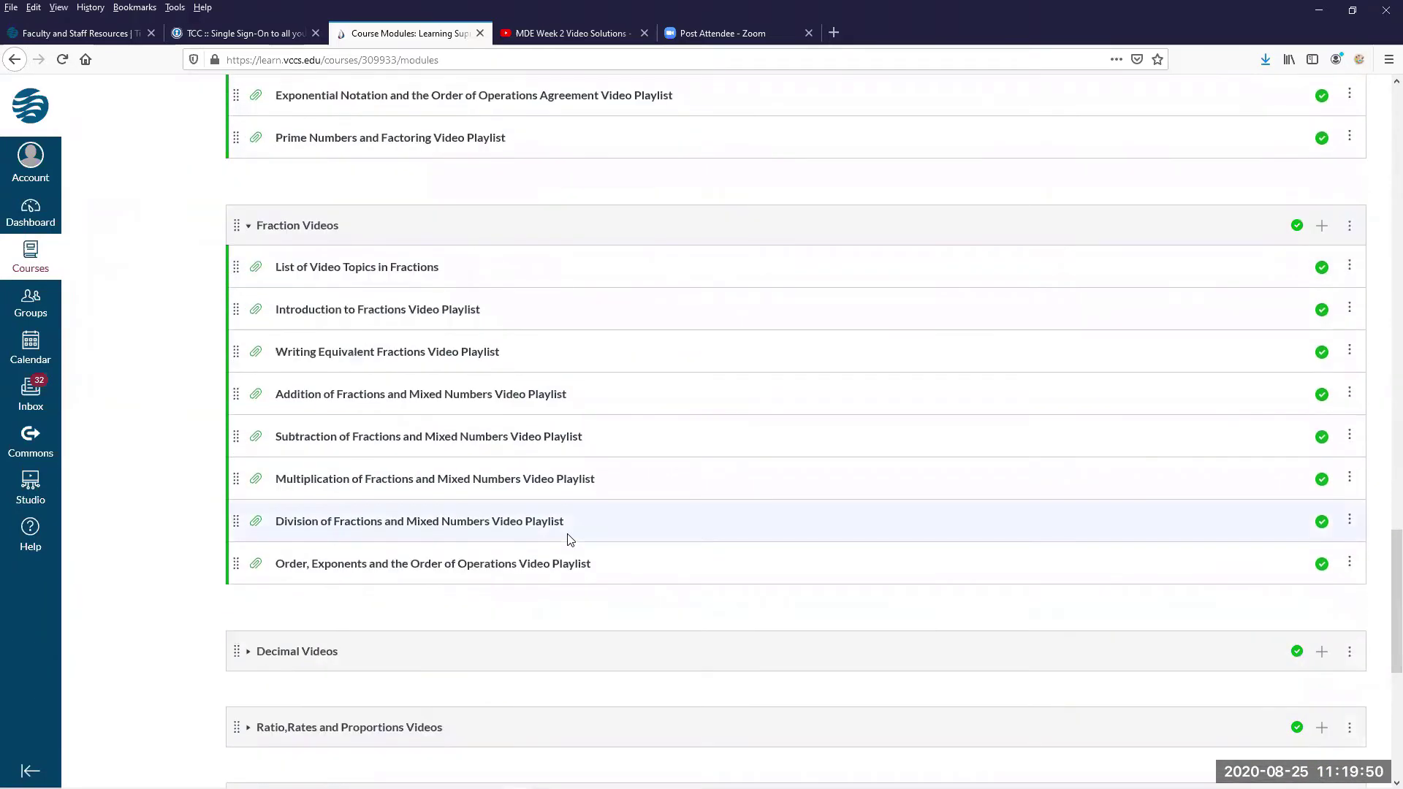
{"action": "scroll", "coordinate": [570, 539], "scroll_direction": "down", "scroll_amount": 4}
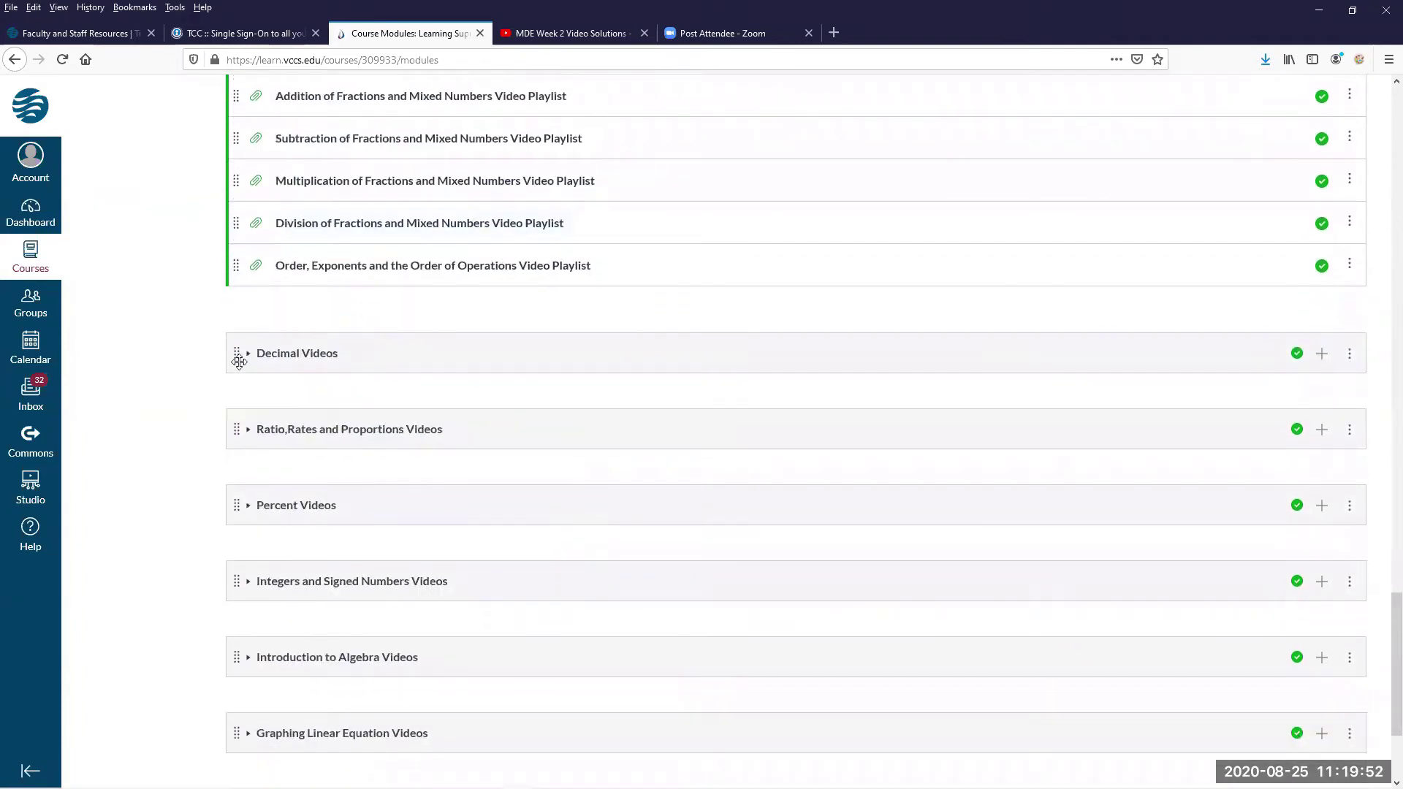
{"action": "left_click", "coordinate": [270, 358]}
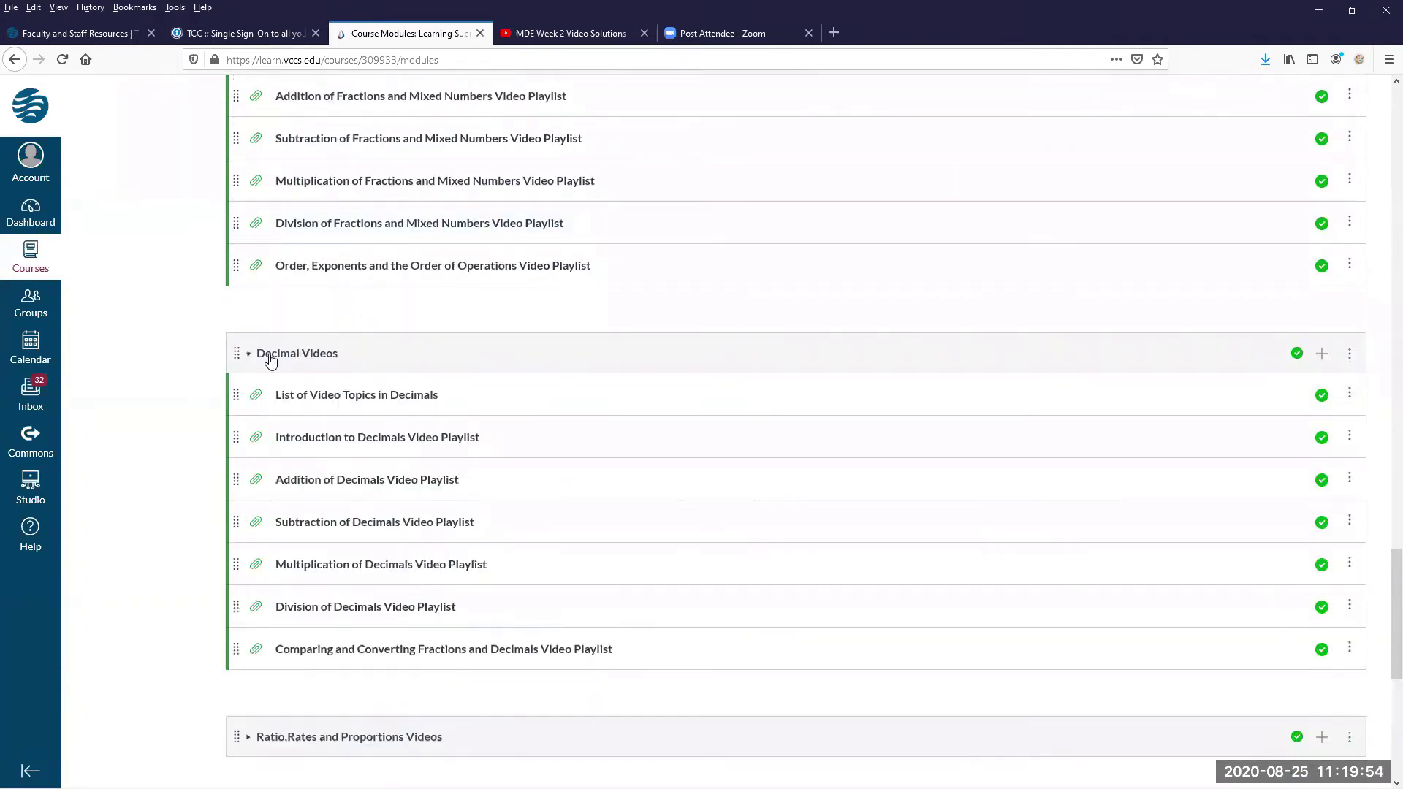
{"action": "scroll", "coordinate": [370, 582], "scroll_direction": "down", "scroll_amount": 2}
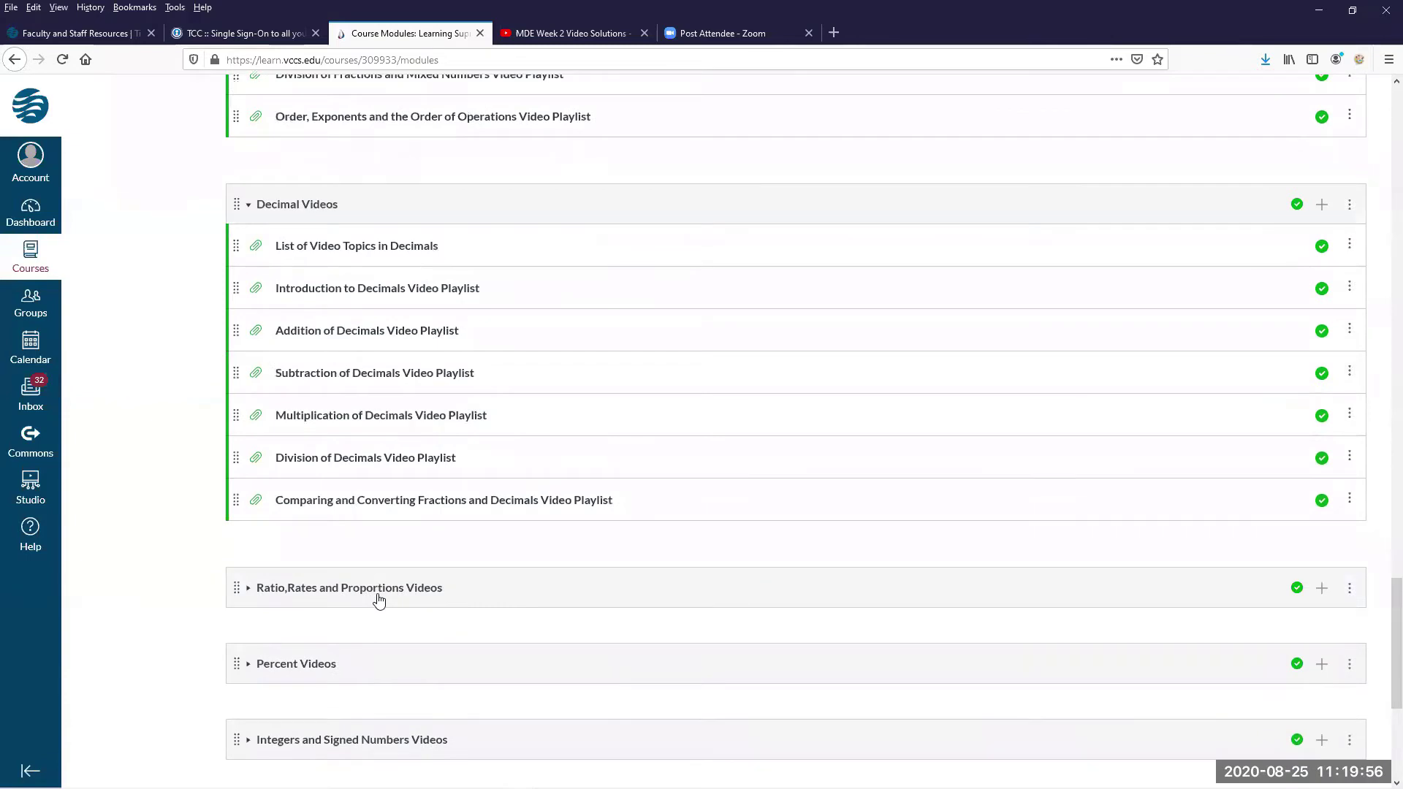
{"action": "left_click", "coordinate": [379, 600]}
{"action": "scroll", "coordinate": [379, 599], "scroll_direction": "down", "scroll_amount": 4}
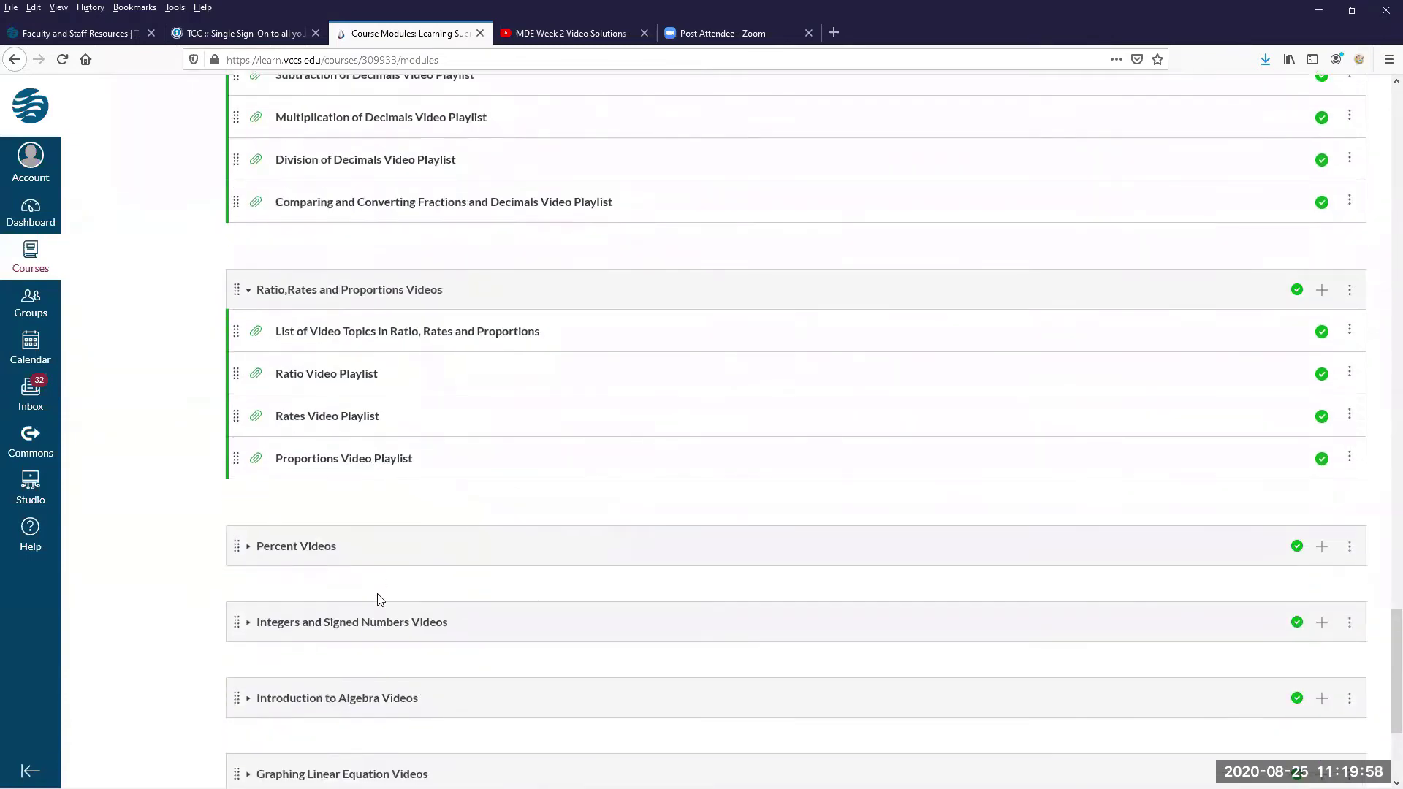
{"action": "left_click", "coordinate": [329, 548]}
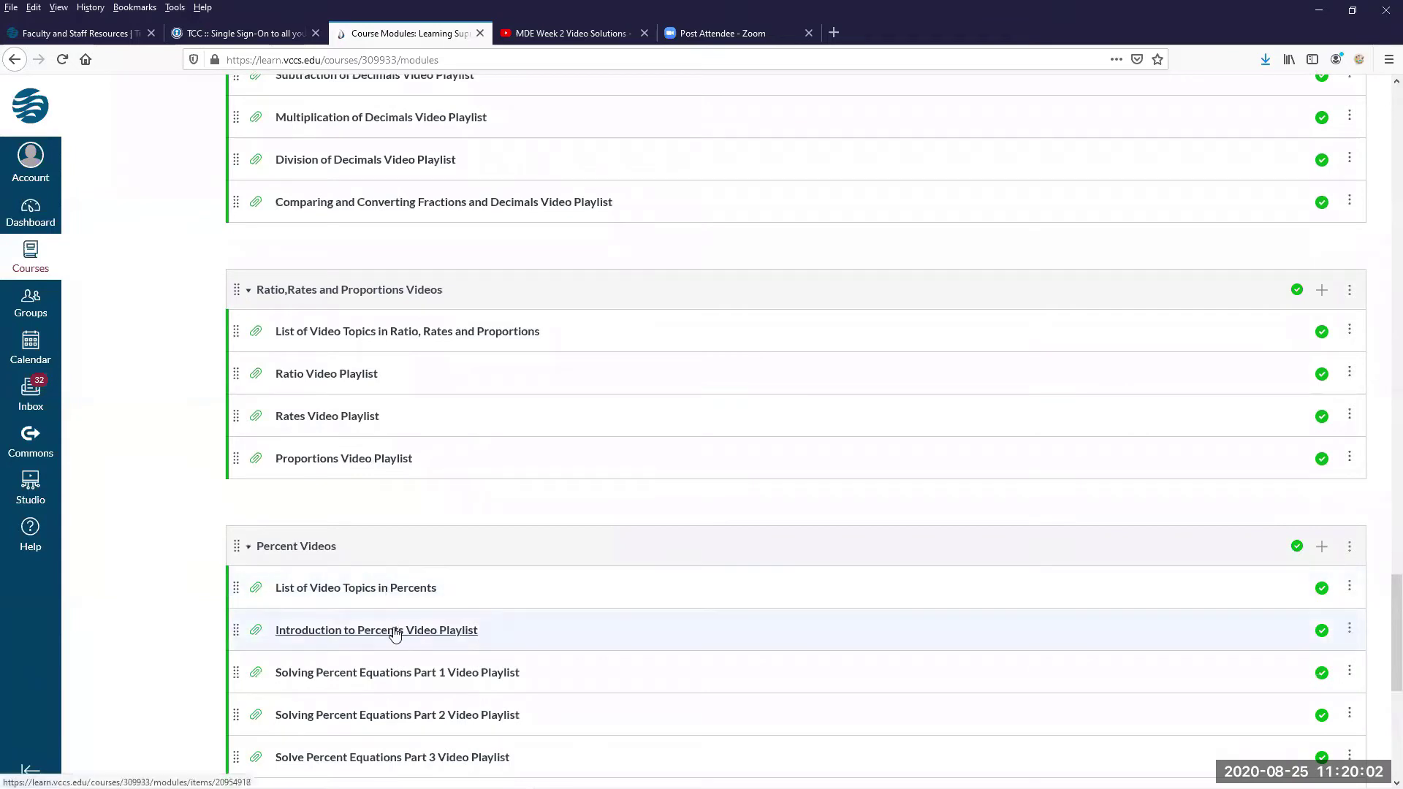
Open List of Video Topics in Percents and review its links from introduction to percents through percent increase and decrease word problems.
{"action": "left_click", "coordinate": [371, 587]}
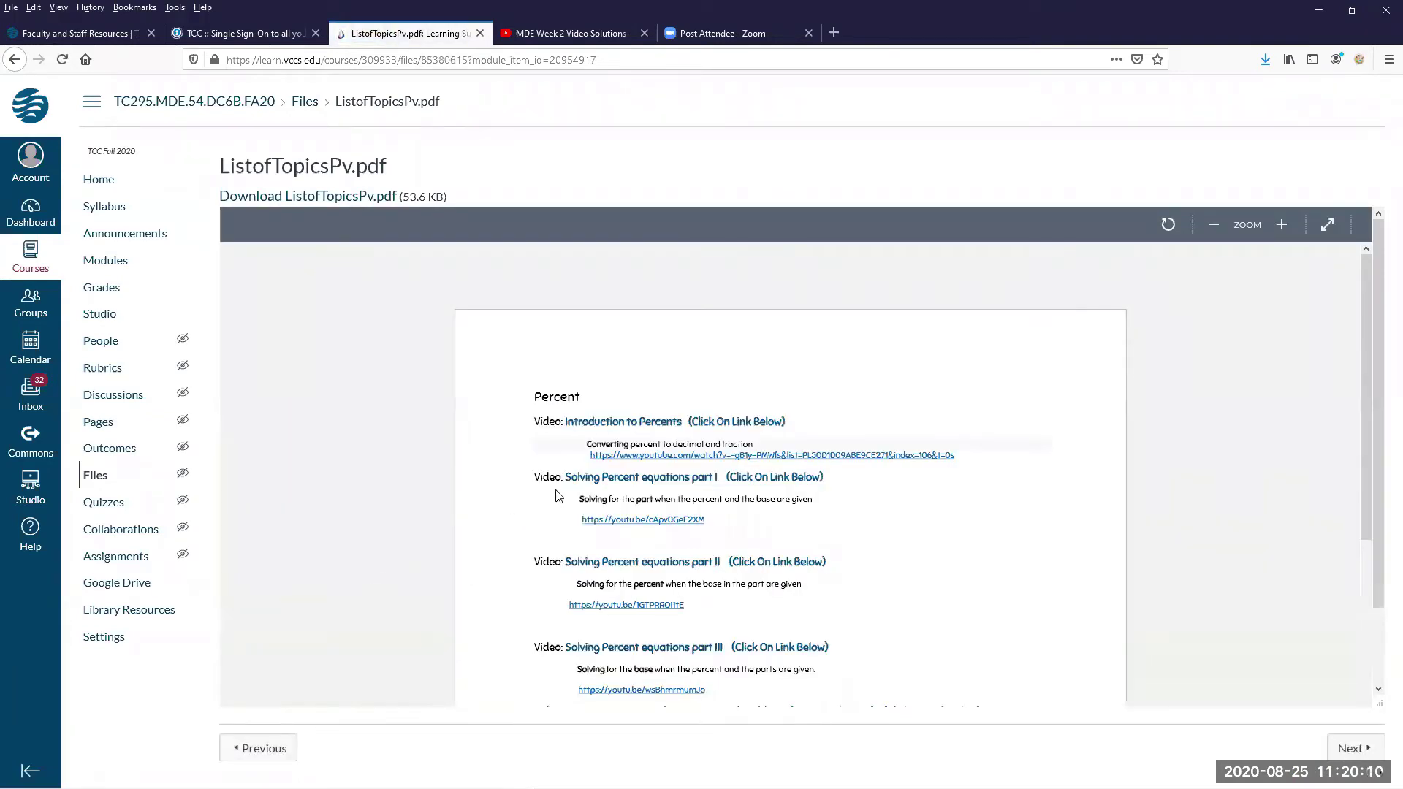
{"action": "scroll", "coordinate": [557, 490], "scroll_direction": "down", "scroll_amount": 3}
{"action": "scroll", "coordinate": [557, 490], "scroll_direction": "down", "scroll_amount": 4}
{"action": "scroll", "coordinate": [557, 496], "scroll_direction": "down", "scroll_amount": 4}
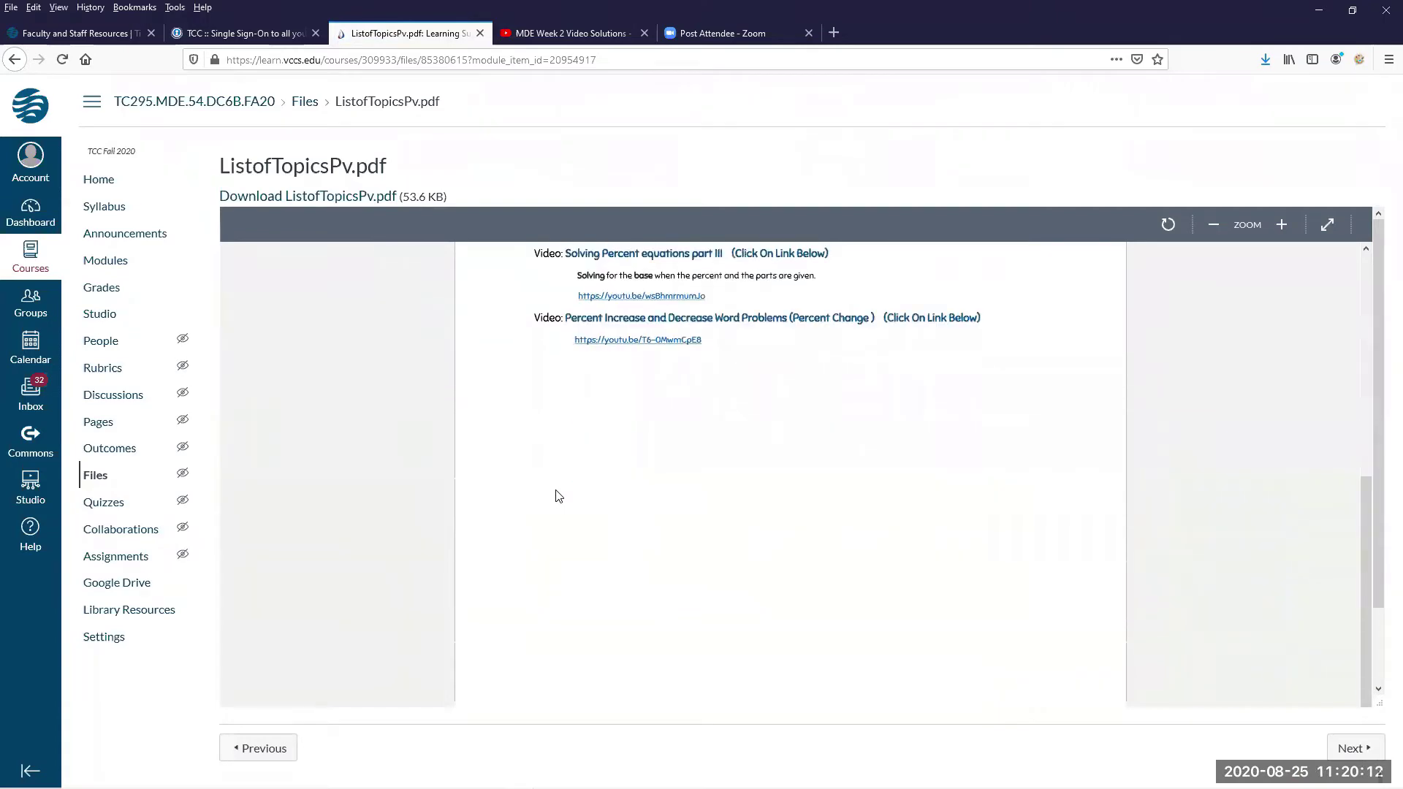
{"action": "scroll", "coordinate": [557, 495], "scroll_direction": "up", "scroll_amount": 8}
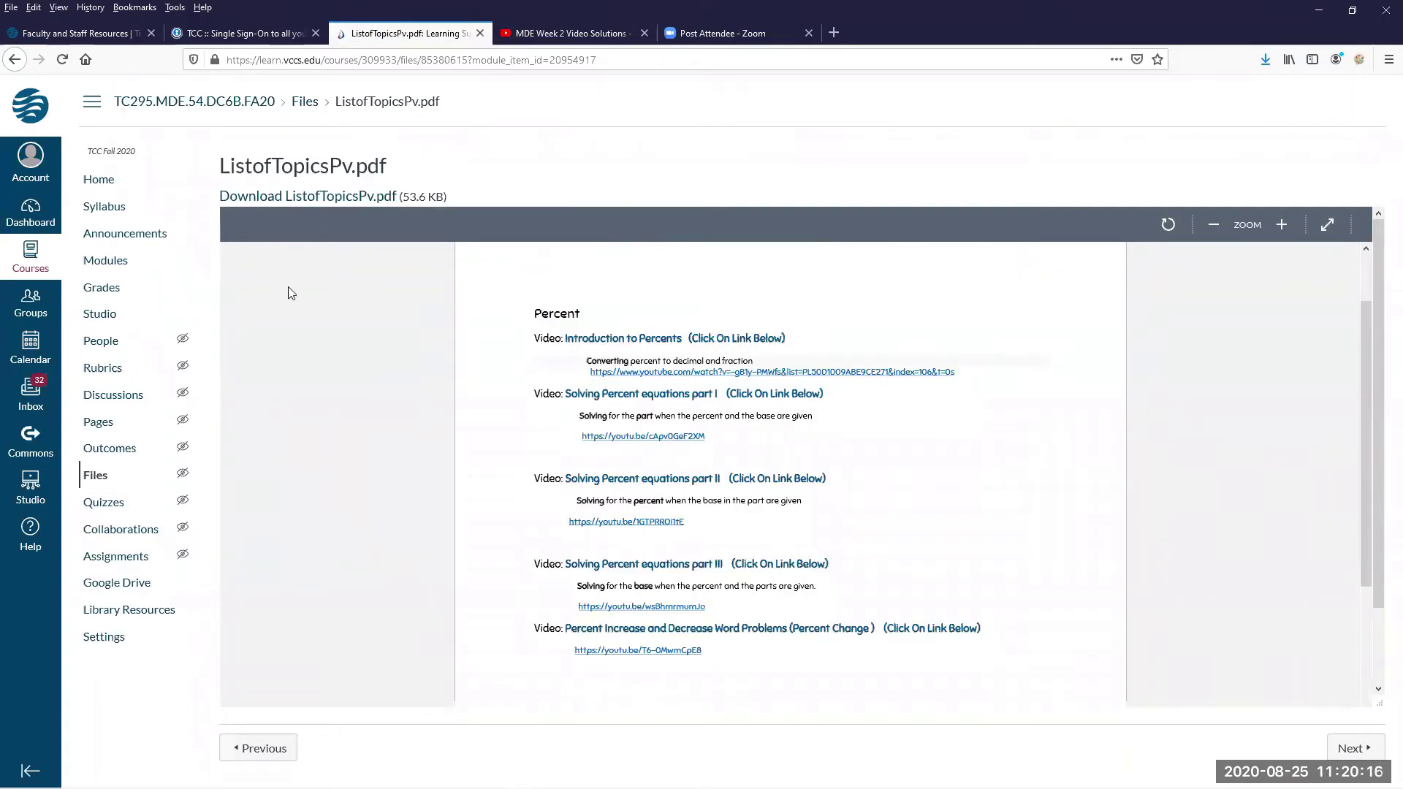
Return to the course modules and expand the Graphing Linear Equation Videos module.
{"action": "left_click", "coordinate": [108, 269]}
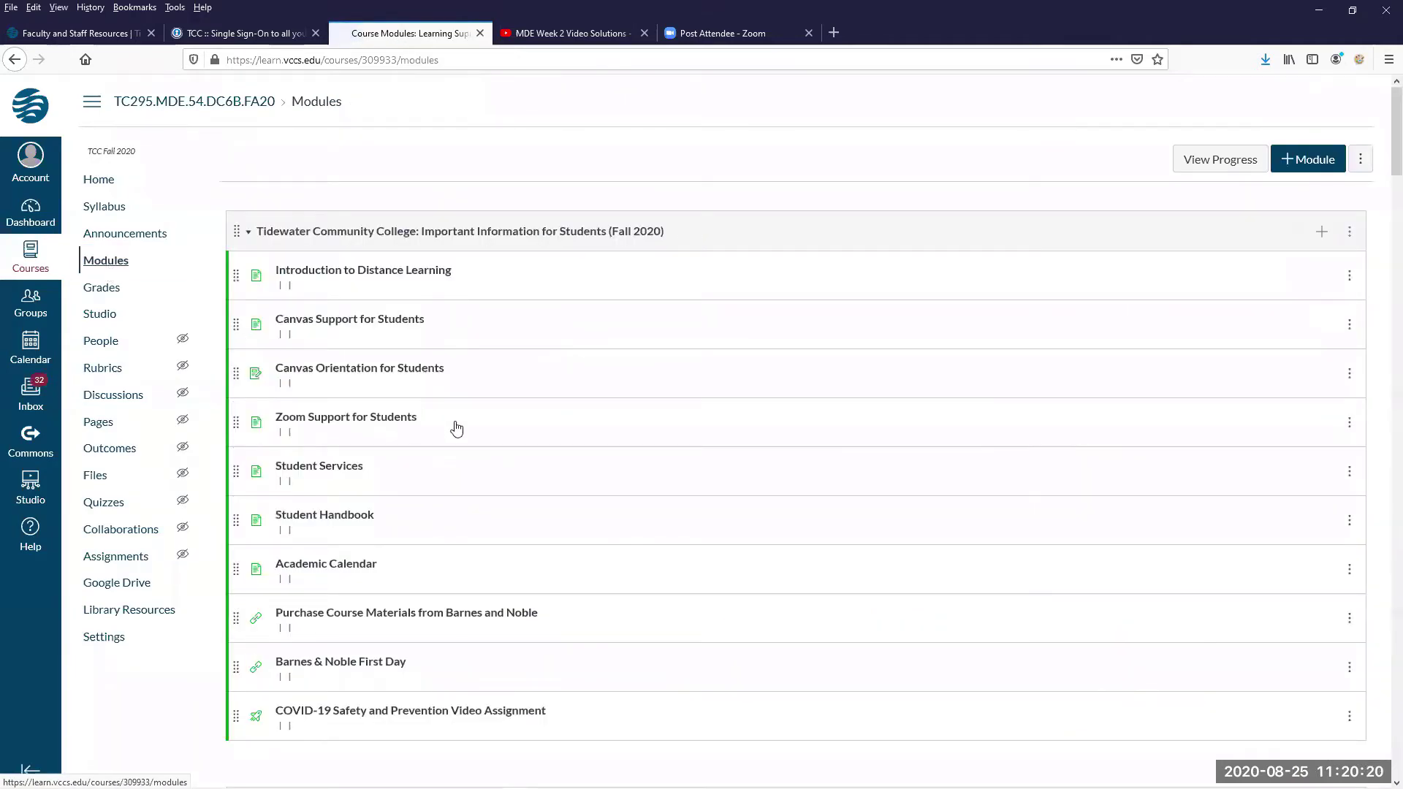
{"action": "scroll", "coordinate": [456, 428], "scroll_direction": "down", "scroll_amount": 10}
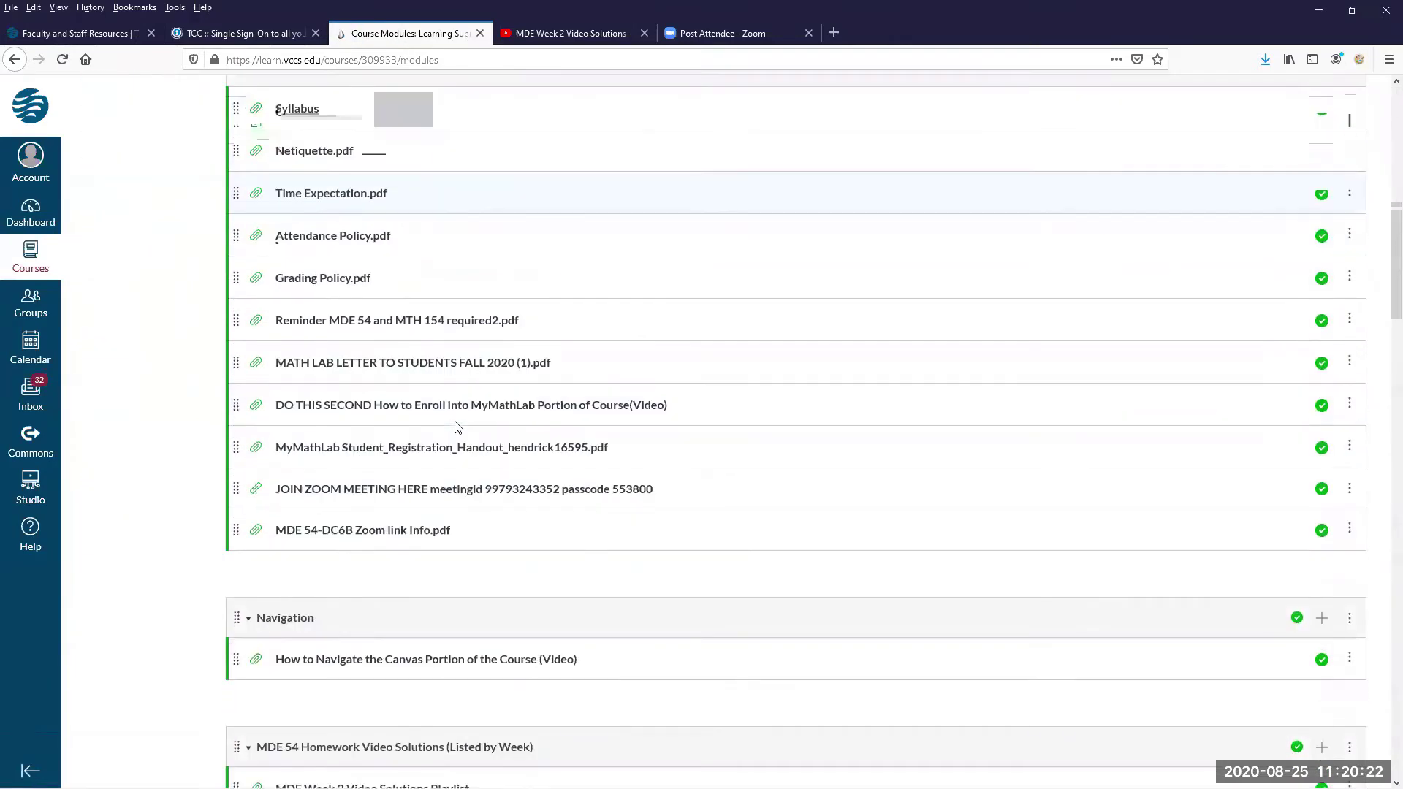
{"action": "scroll", "coordinate": [457, 428], "scroll_direction": "down", "scroll_amount": 12}
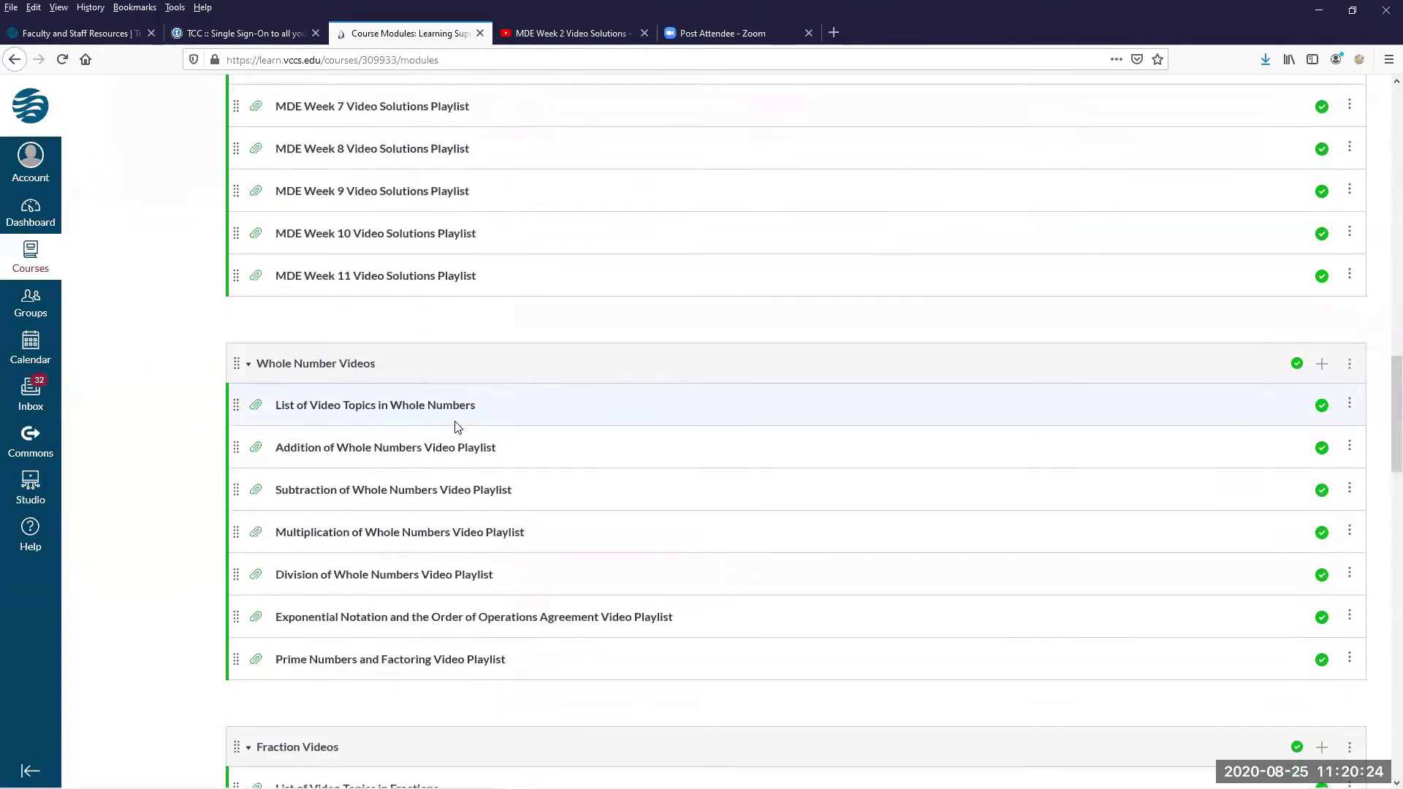
{"action": "scroll", "coordinate": [458, 428], "scroll_direction": "down", "scroll_amount": 14}
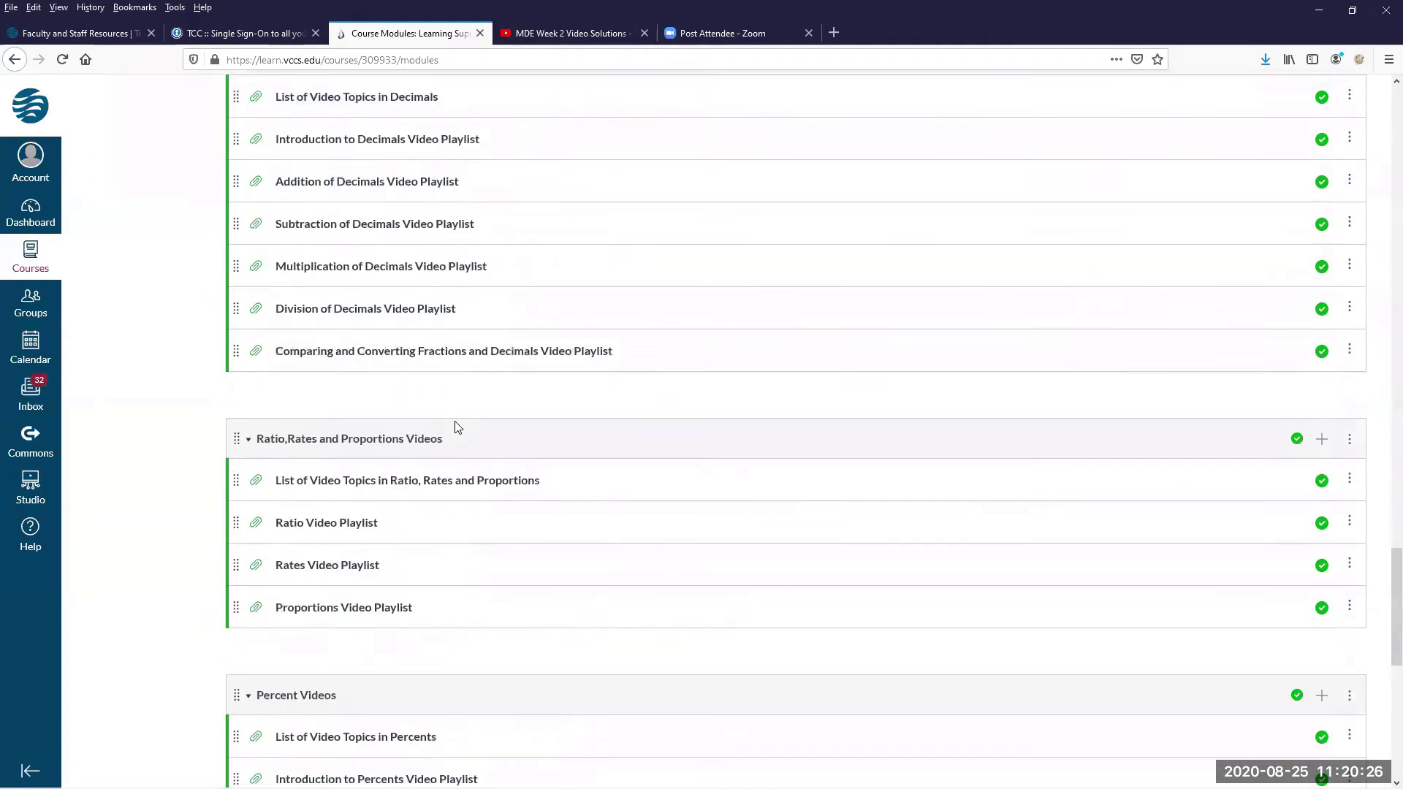
{"action": "scroll", "coordinate": [457, 427], "scroll_direction": "down", "scroll_amount": 9}
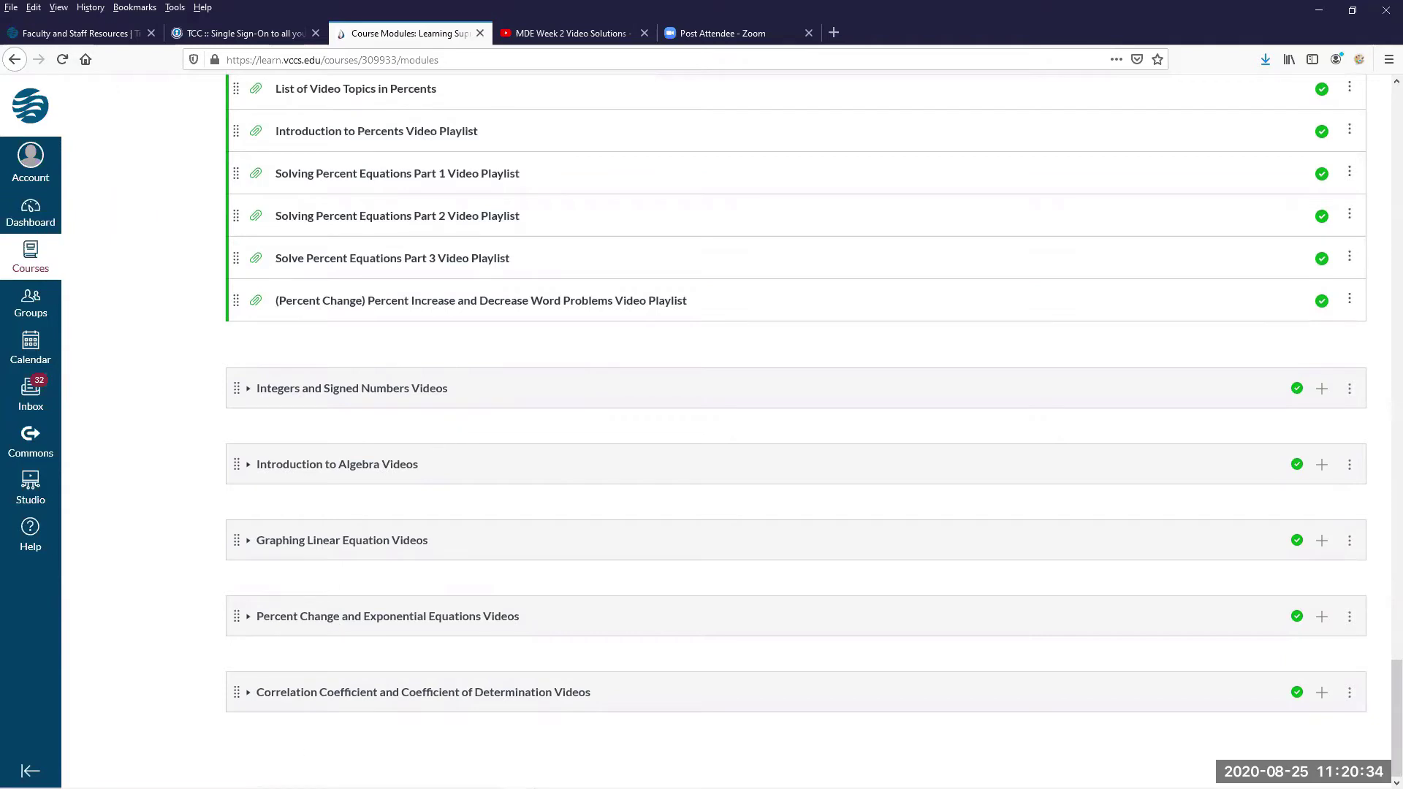
{"action": "left_click", "coordinate": [279, 542]}
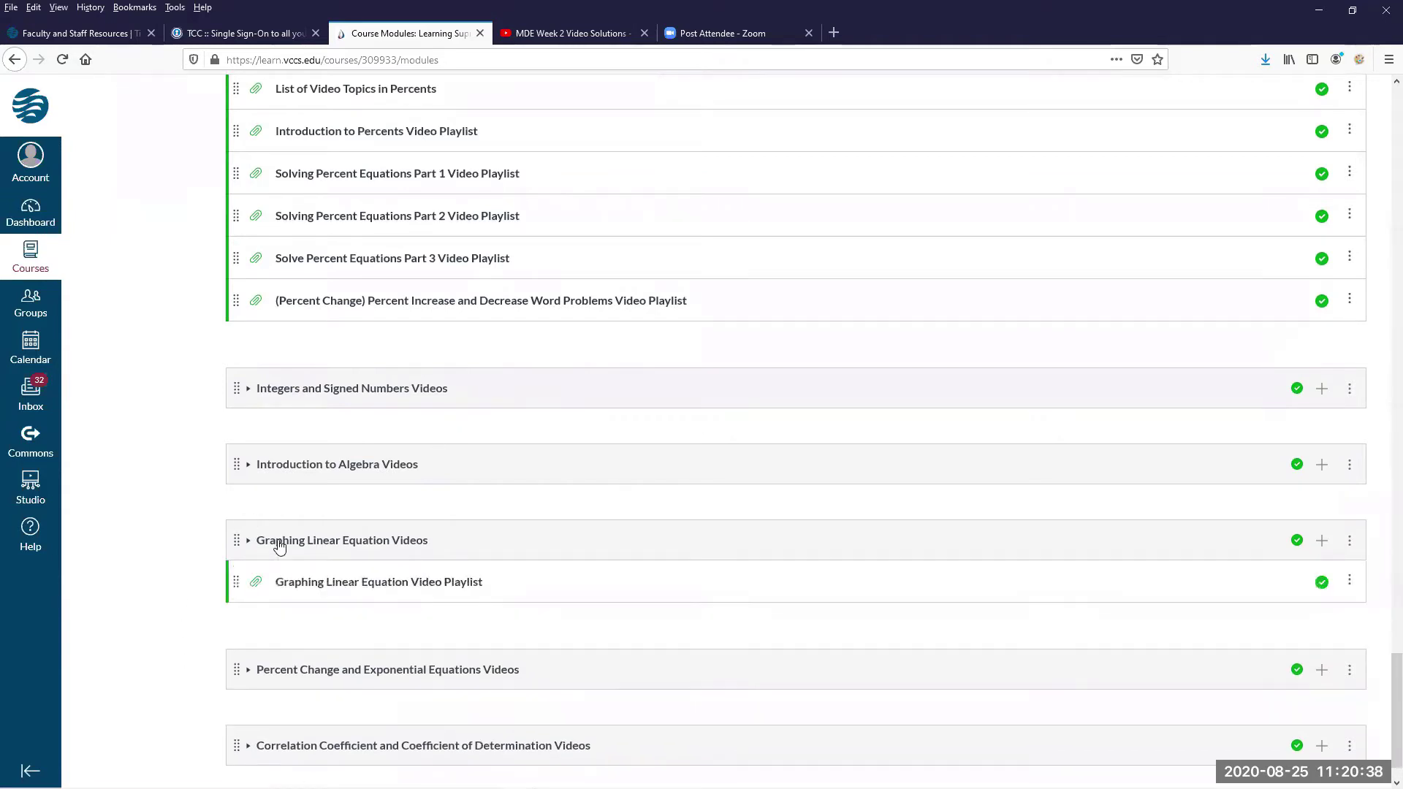
Open the Graphing Linear Equation Video Playlist, view its Graphing Linear Equations video on YouTube and close the video.
{"action": "left_click", "coordinate": [326, 585]}
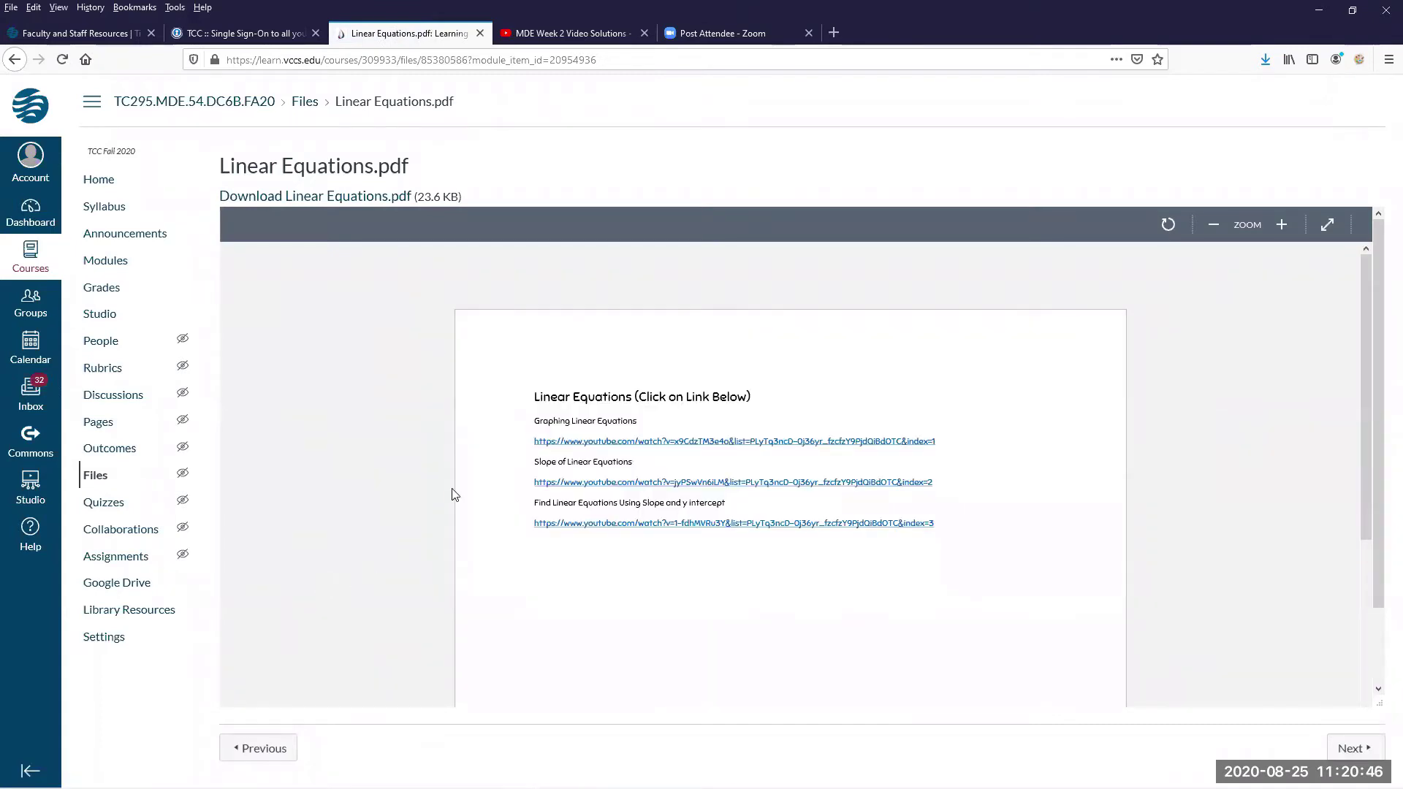
{"action": "left_click", "coordinate": [594, 446]}
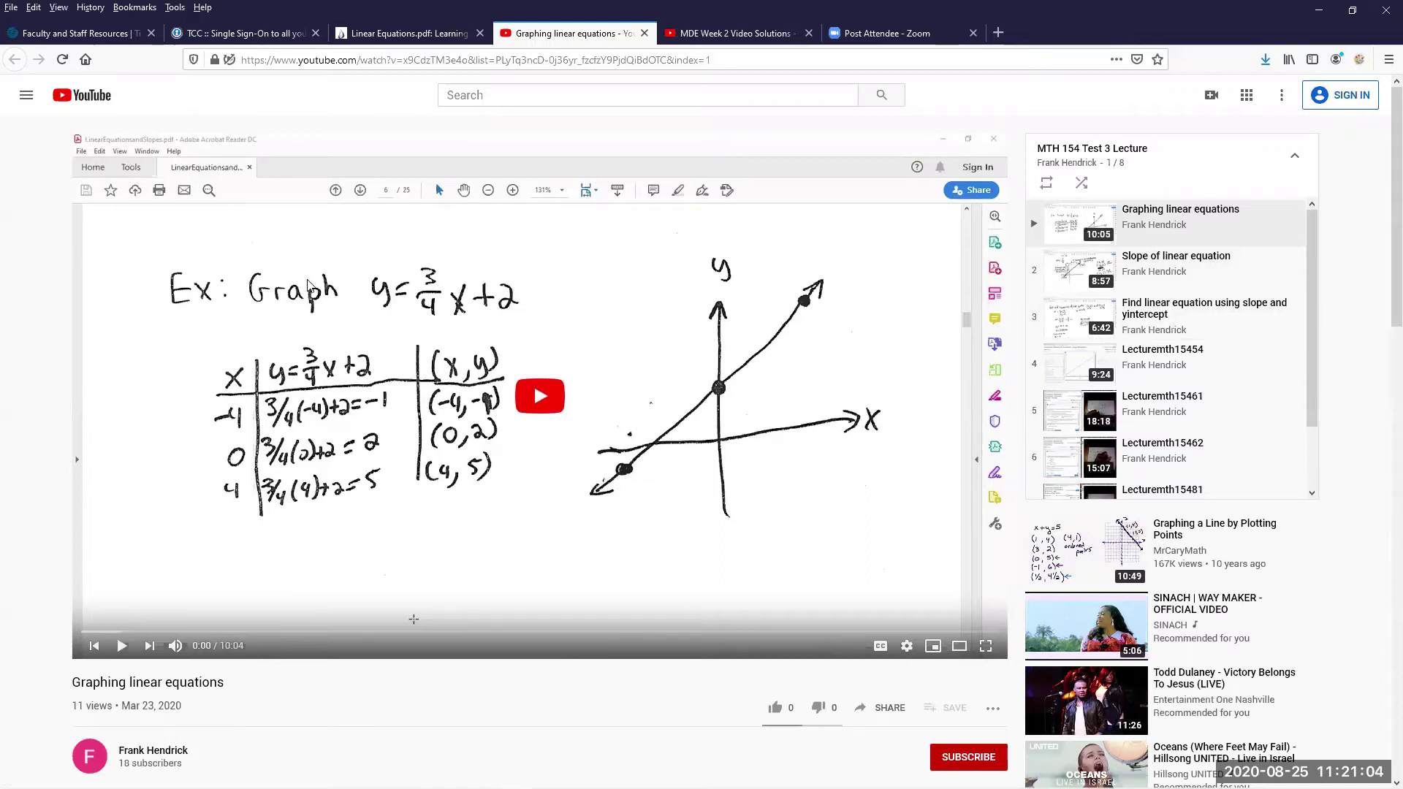
{"action": "left_click", "coordinate": [646, 33]}
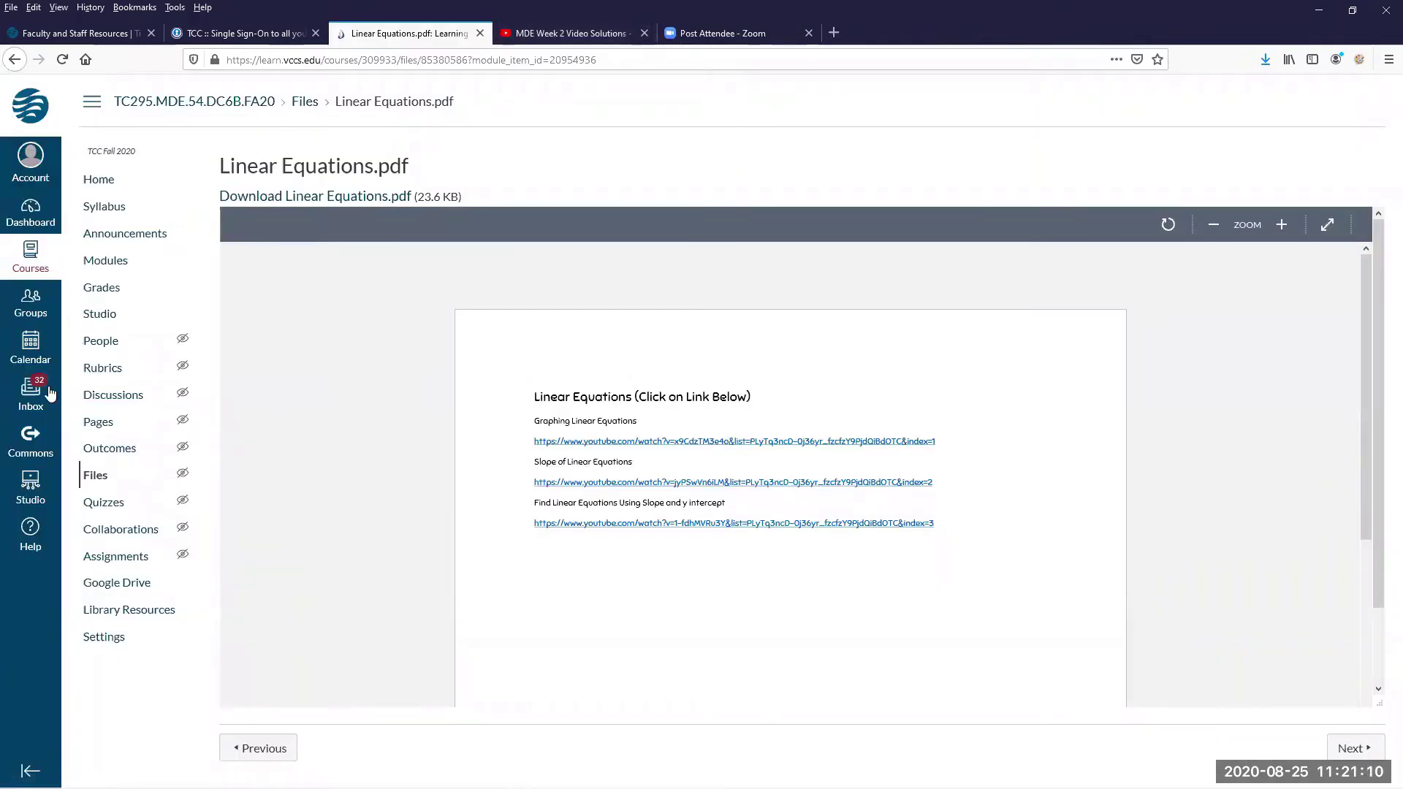
Go back to the course modules and look over the Start Here documents.
{"action": "left_click", "coordinate": [117, 262]}
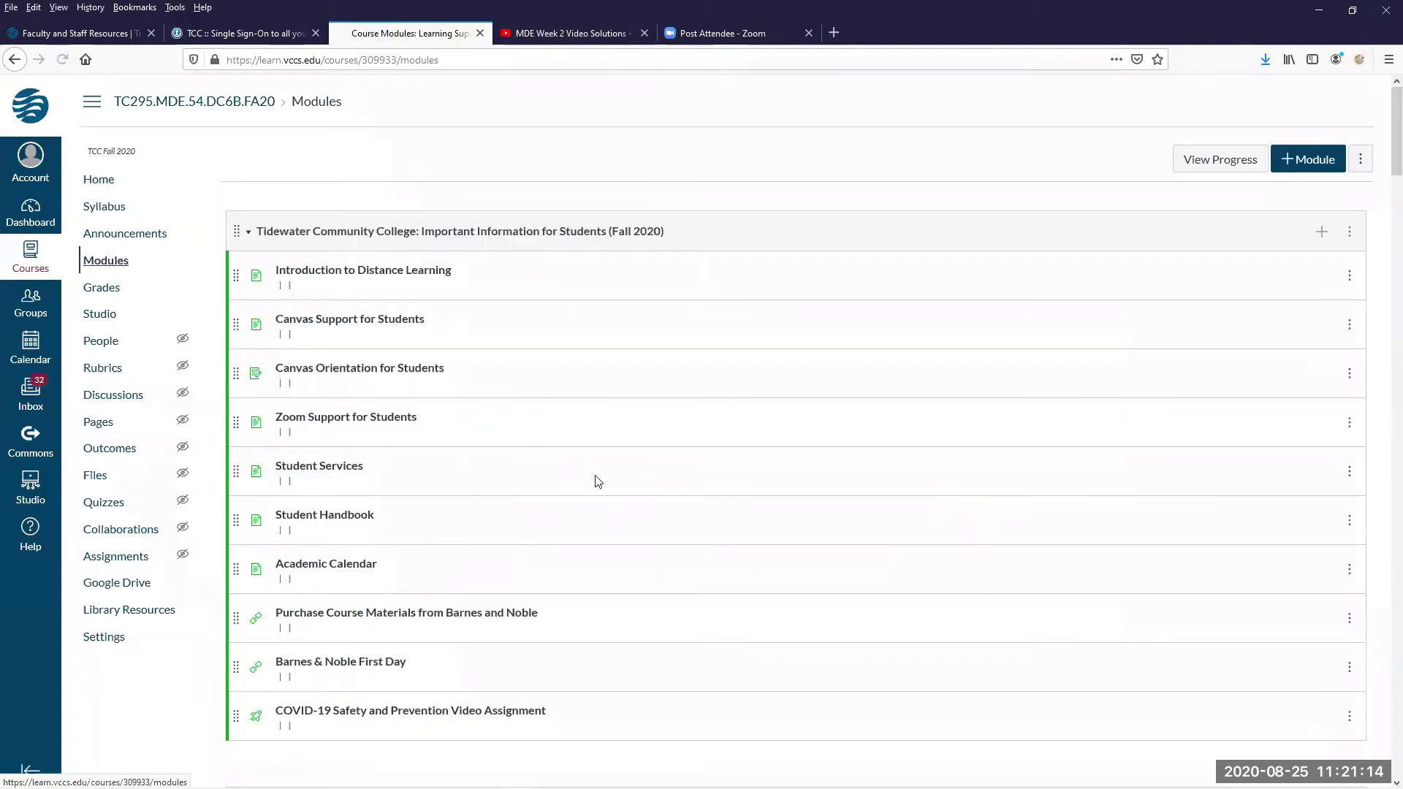
{"action": "scroll", "coordinate": [596, 479], "scroll_direction": "down", "scroll_amount": 5}
{"action": "scroll", "coordinate": [597, 479], "scroll_direction": "down", "scroll_amount": 4}
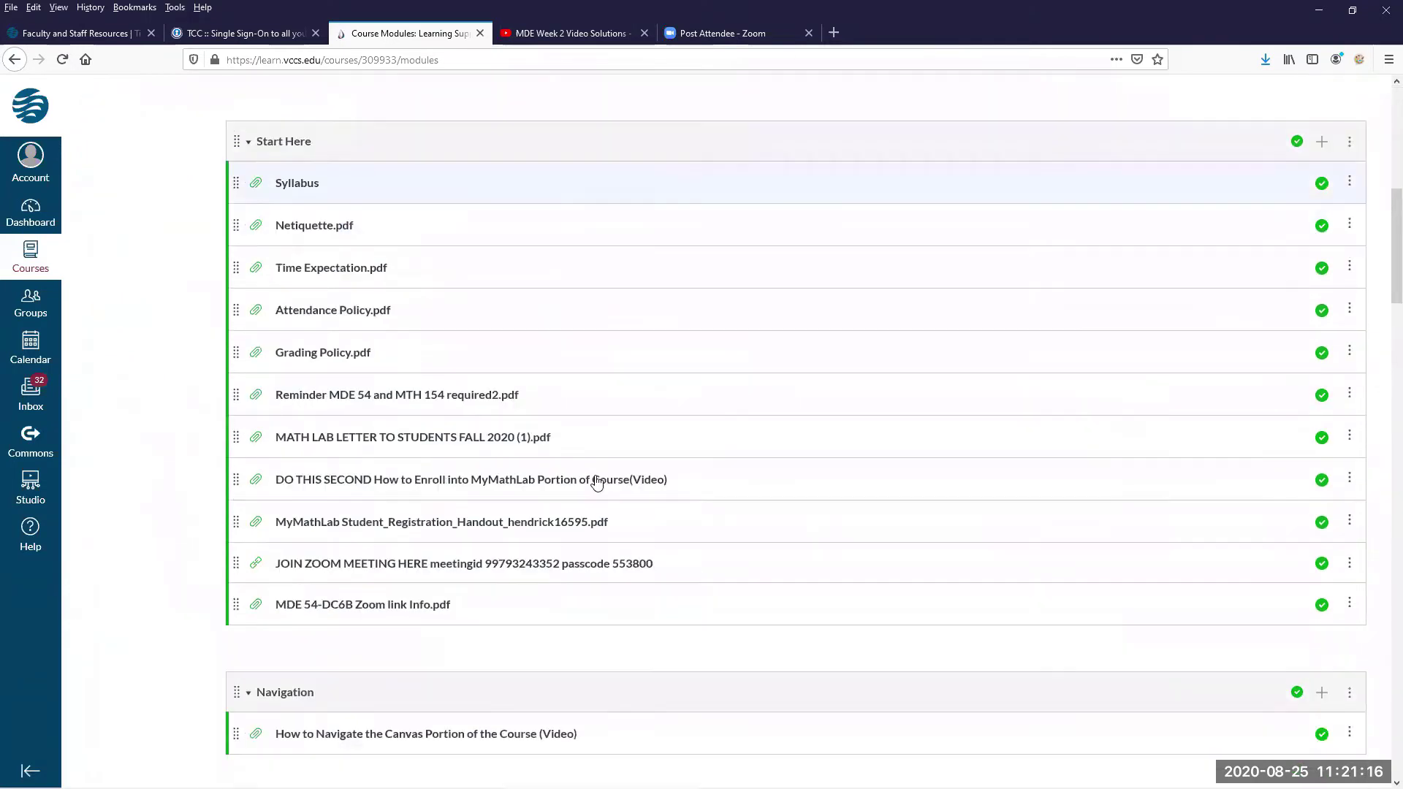
{"action": "scroll", "coordinate": [596, 482], "scroll_direction": "down", "scroll_amount": 2}
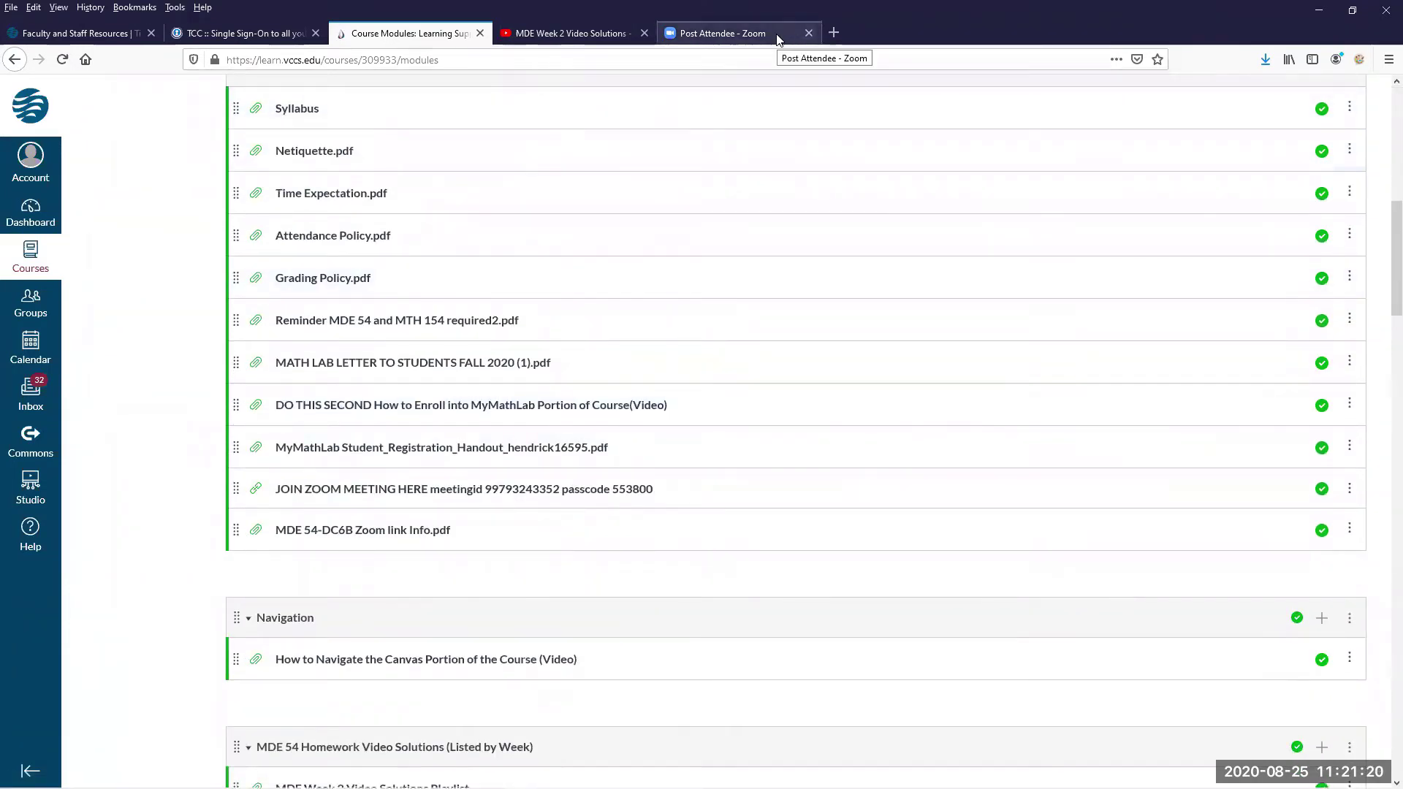
Search the web for mymathlab in a new browser tab and open Pearson's MyLab Math site.
{"action": "left_click", "coordinate": [832, 25]}
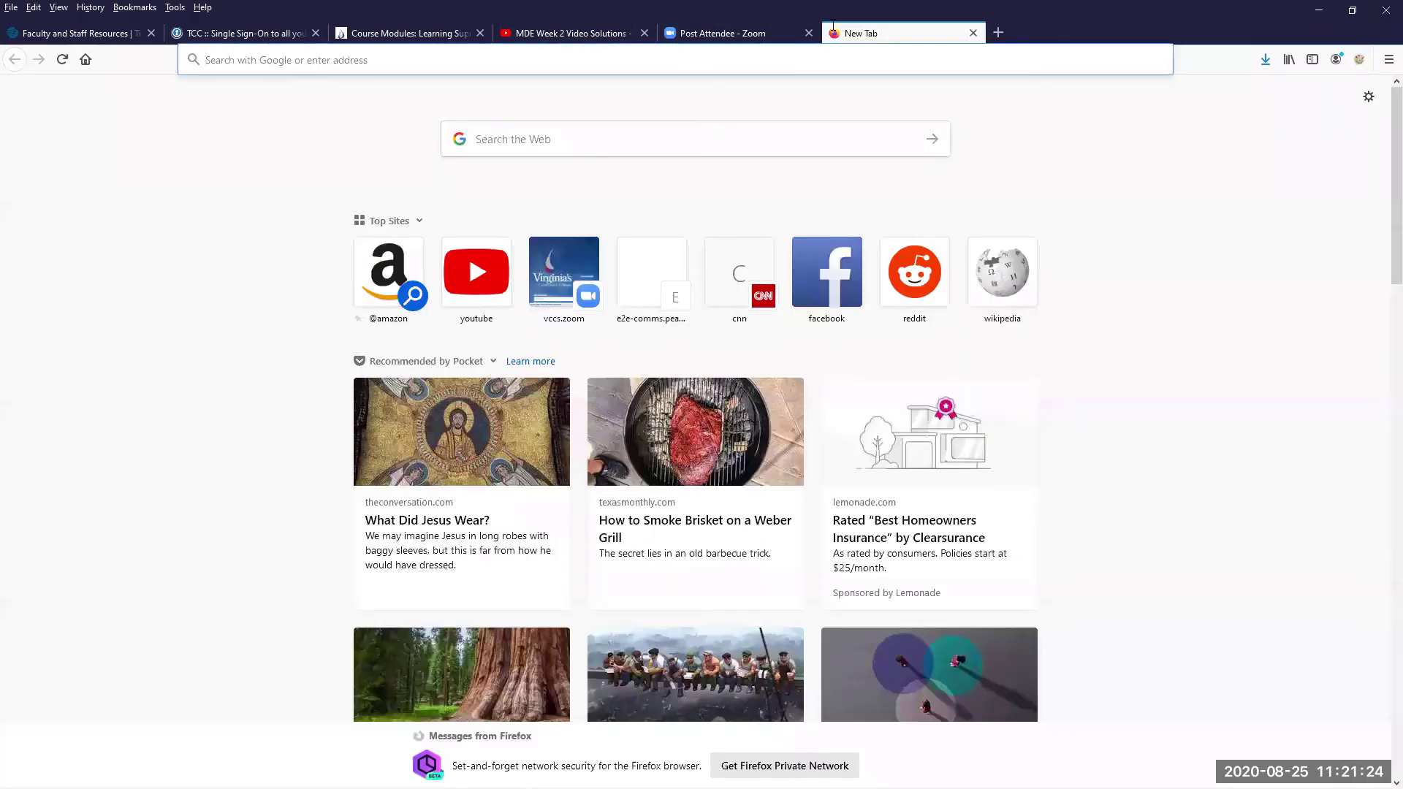
{"action": "left_click", "coordinate": [674, 137]}
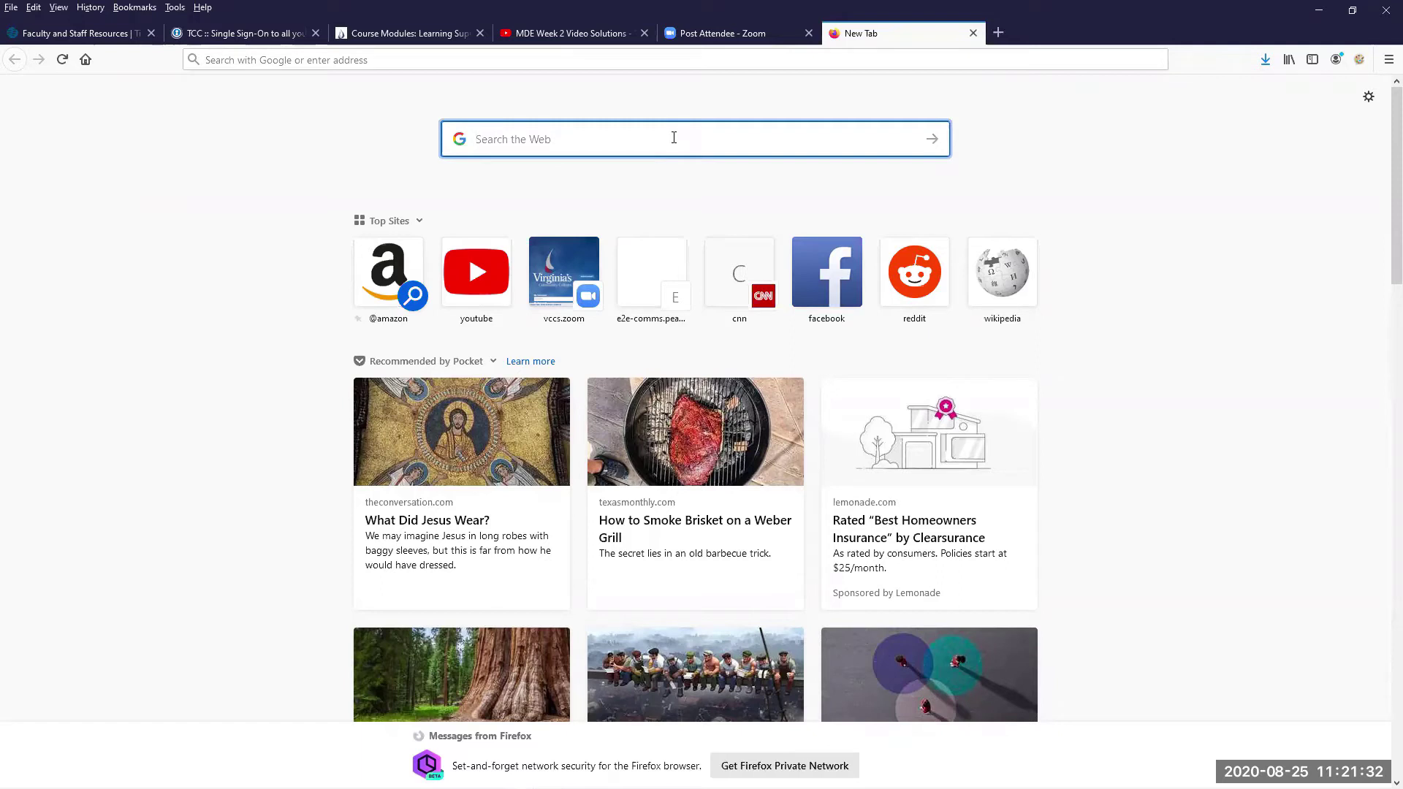
{"action": "type", "text": "mym"}
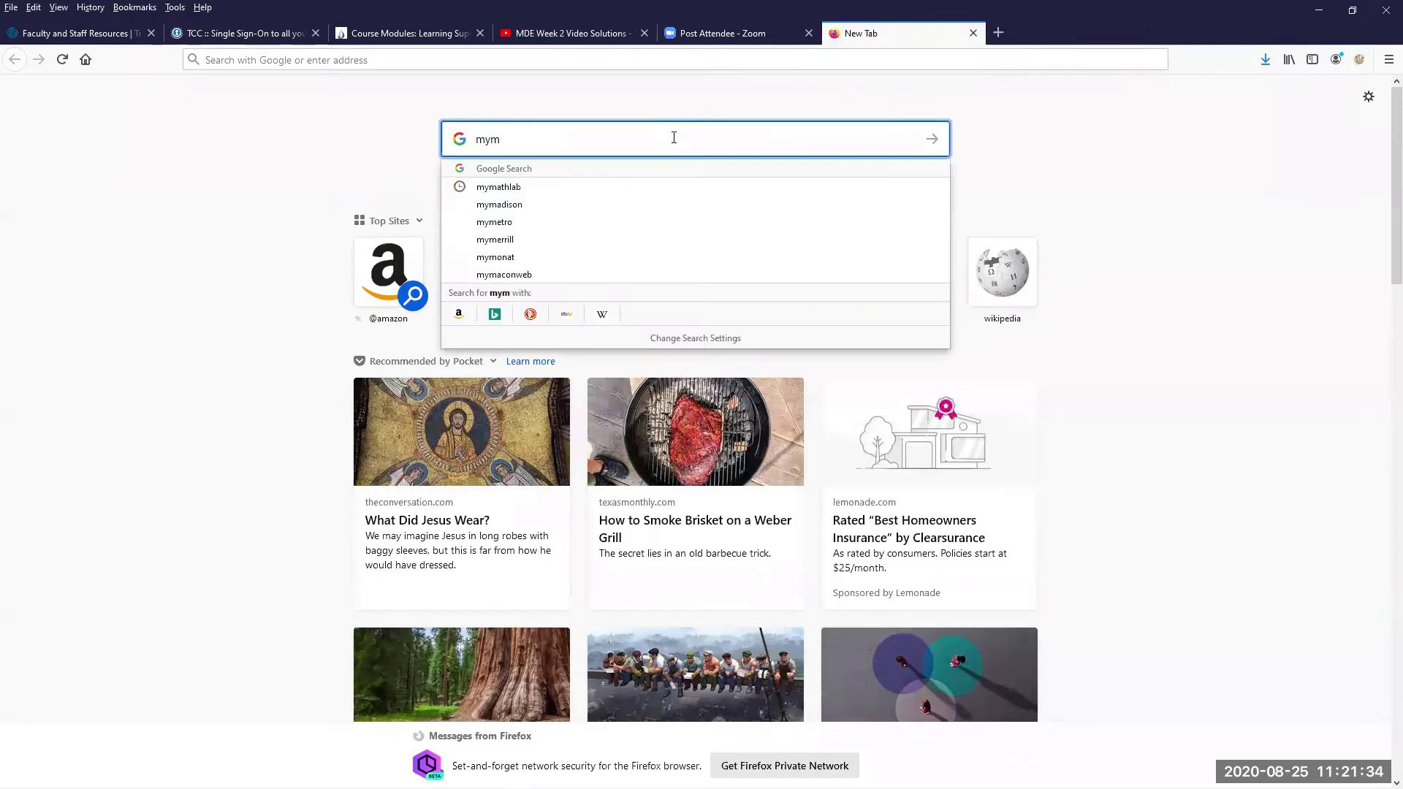
{"action": "type", "text": "ath"}
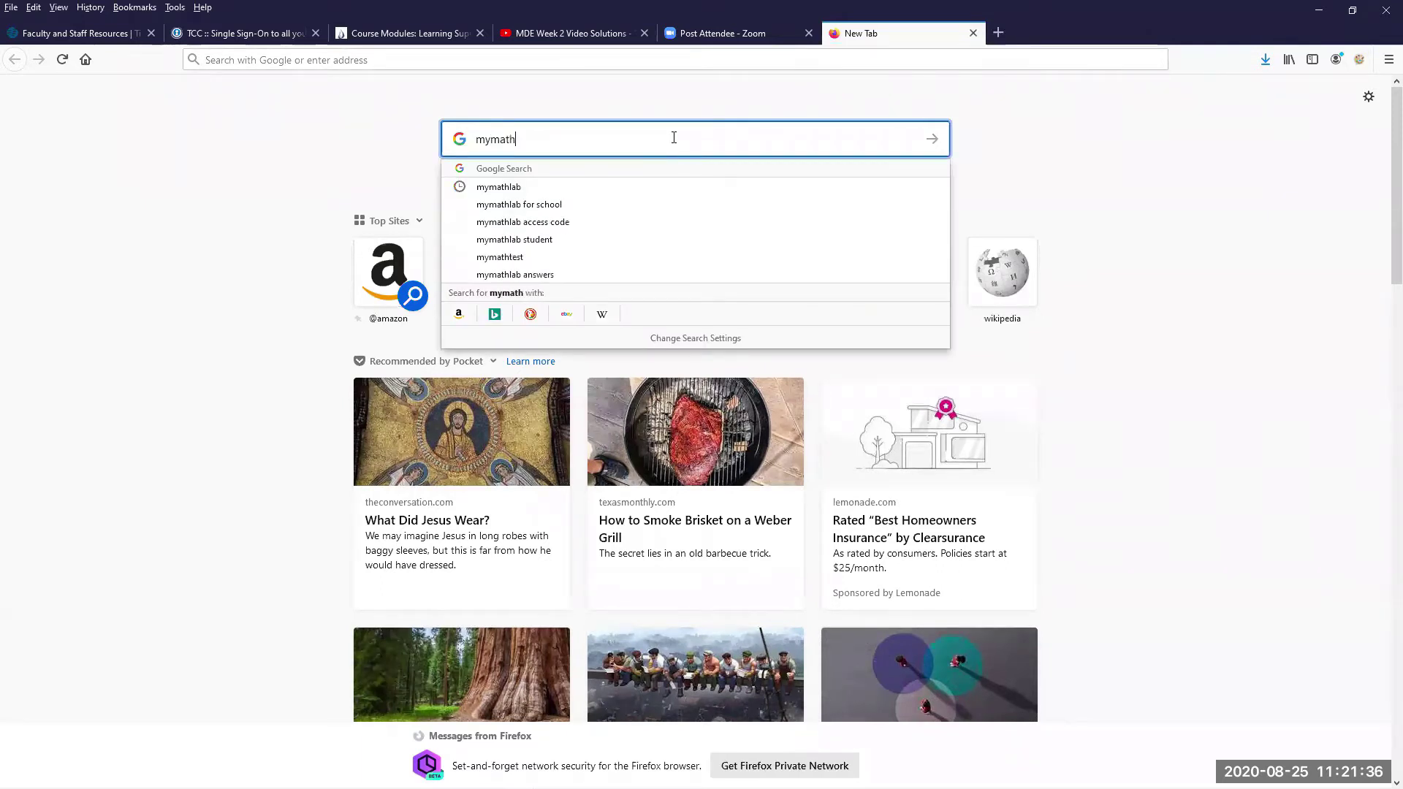
{"action": "type", "text": "lab"}
{"action": "key", "text": "Return"}
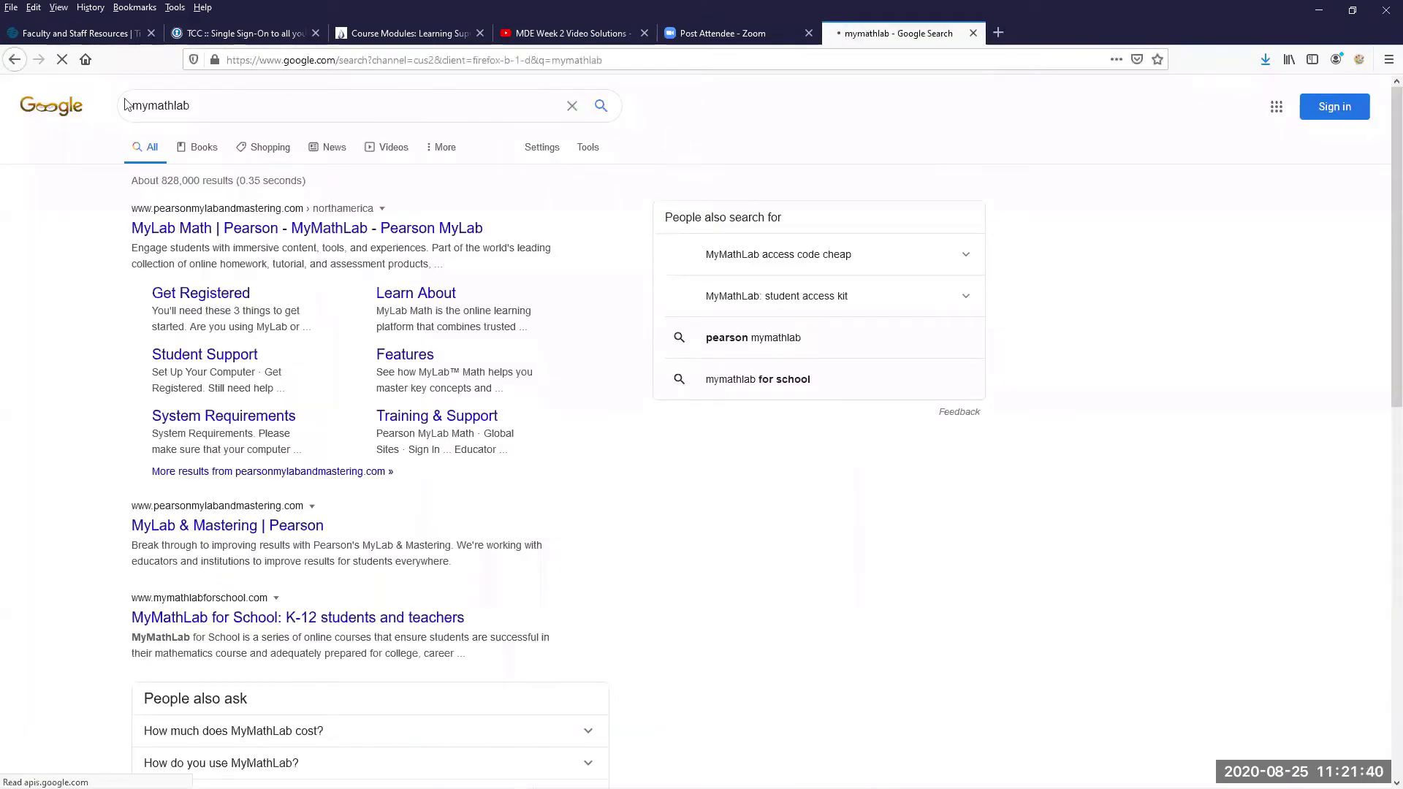
{"action": "left_click", "coordinate": [207, 237]}
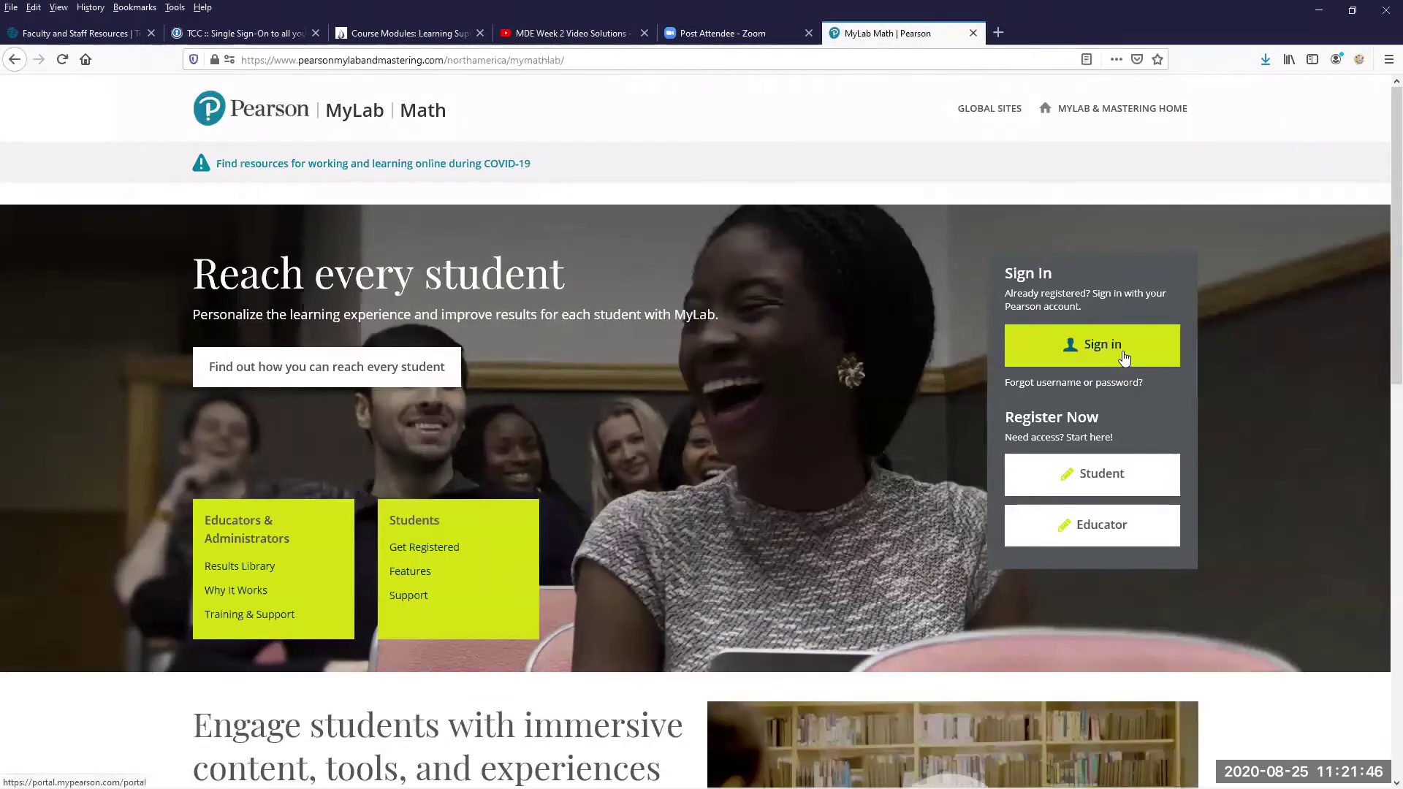
Sign in to Pearson and open the MDE 54-DC6B TuTh student course under Learning Support for Quantitative Reasoning-Master.
{"action": "left_click", "coordinate": [1124, 358]}
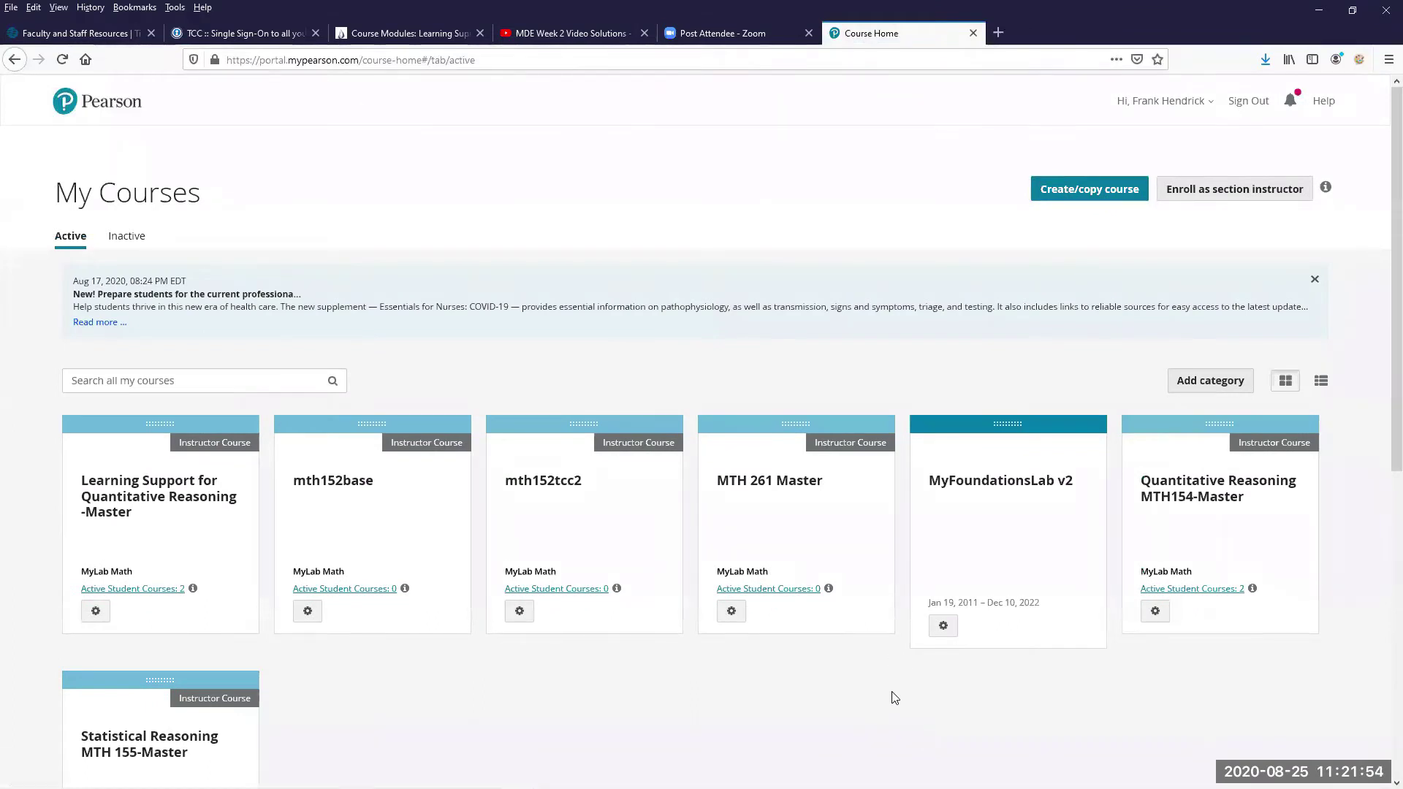
{"action": "scroll", "coordinate": [893, 696], "scroll_direction": "down", "scroll_amount": 3}
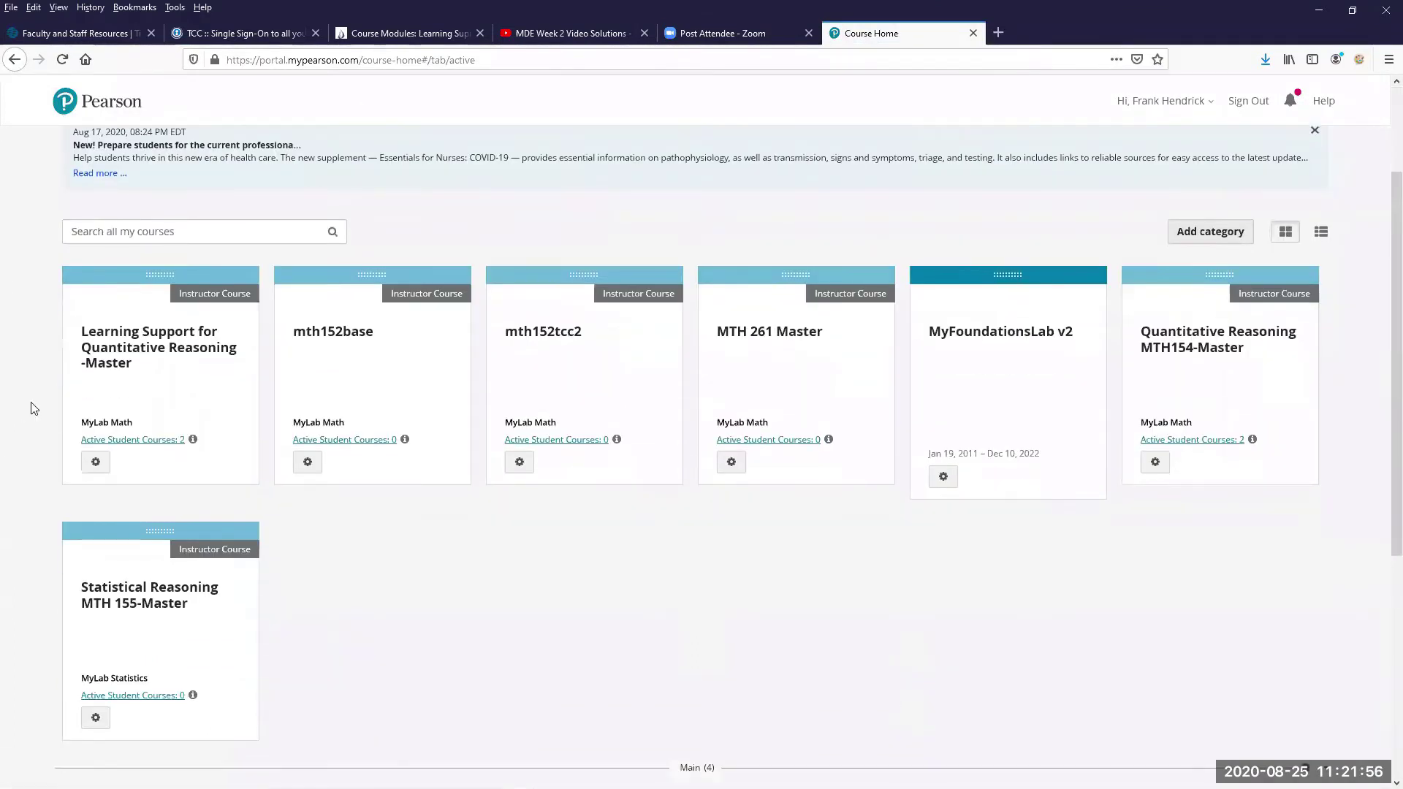
{"action": "left_click", "coordinate": [152, 439]}
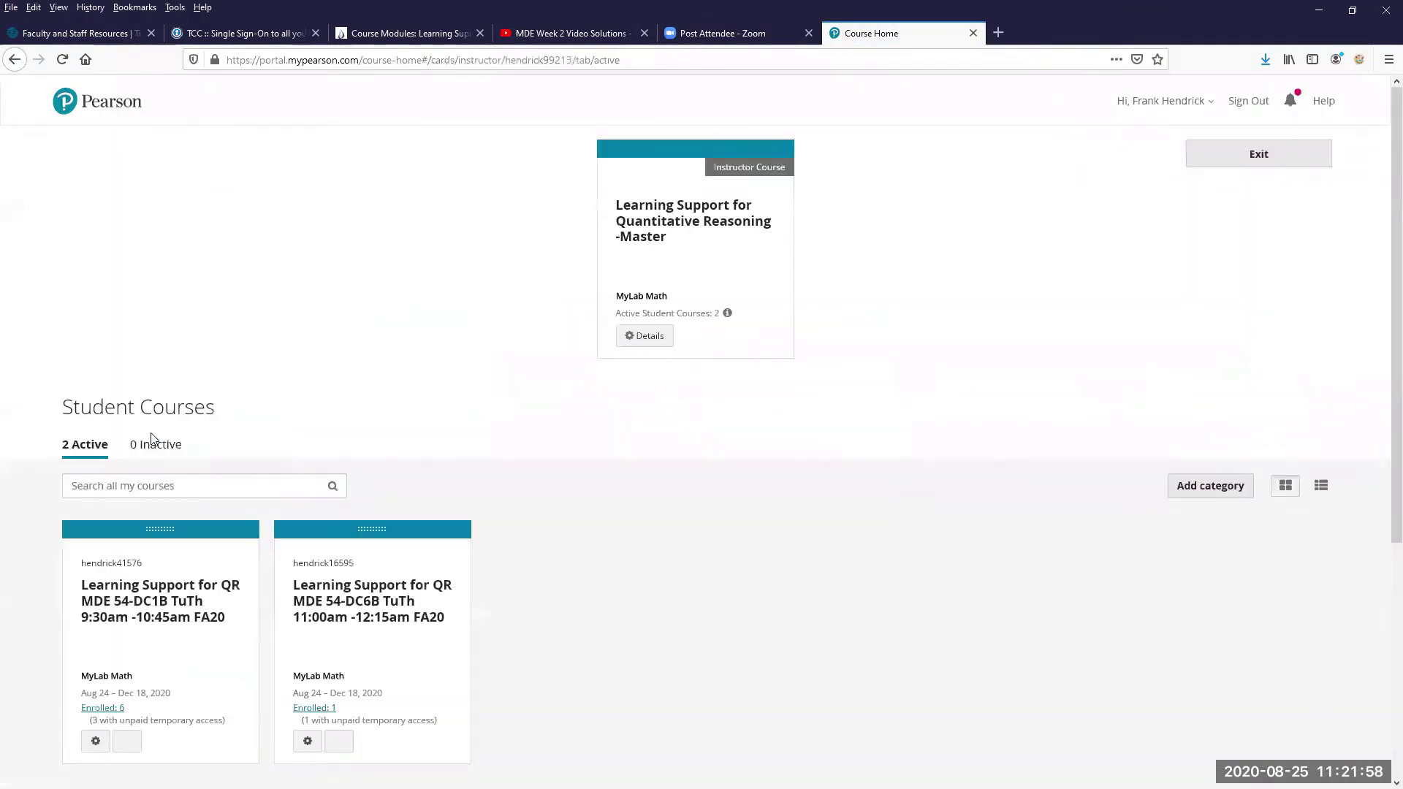
{"action": "scroll", "coordinate": [292, 524], "scroll_direction": "down", "scroll_amount": 3}
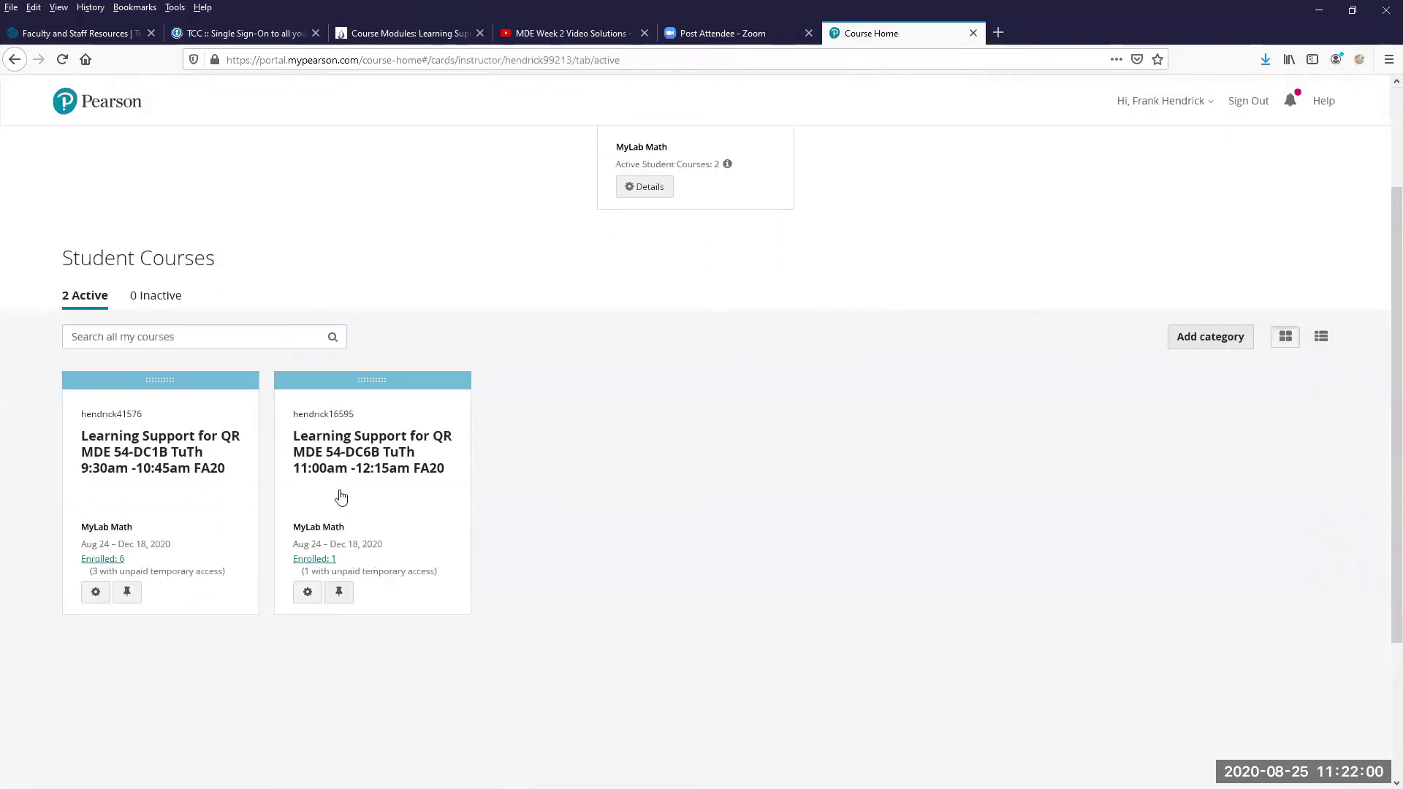
{"action": "left_click", "coordinate": [390, 459]}
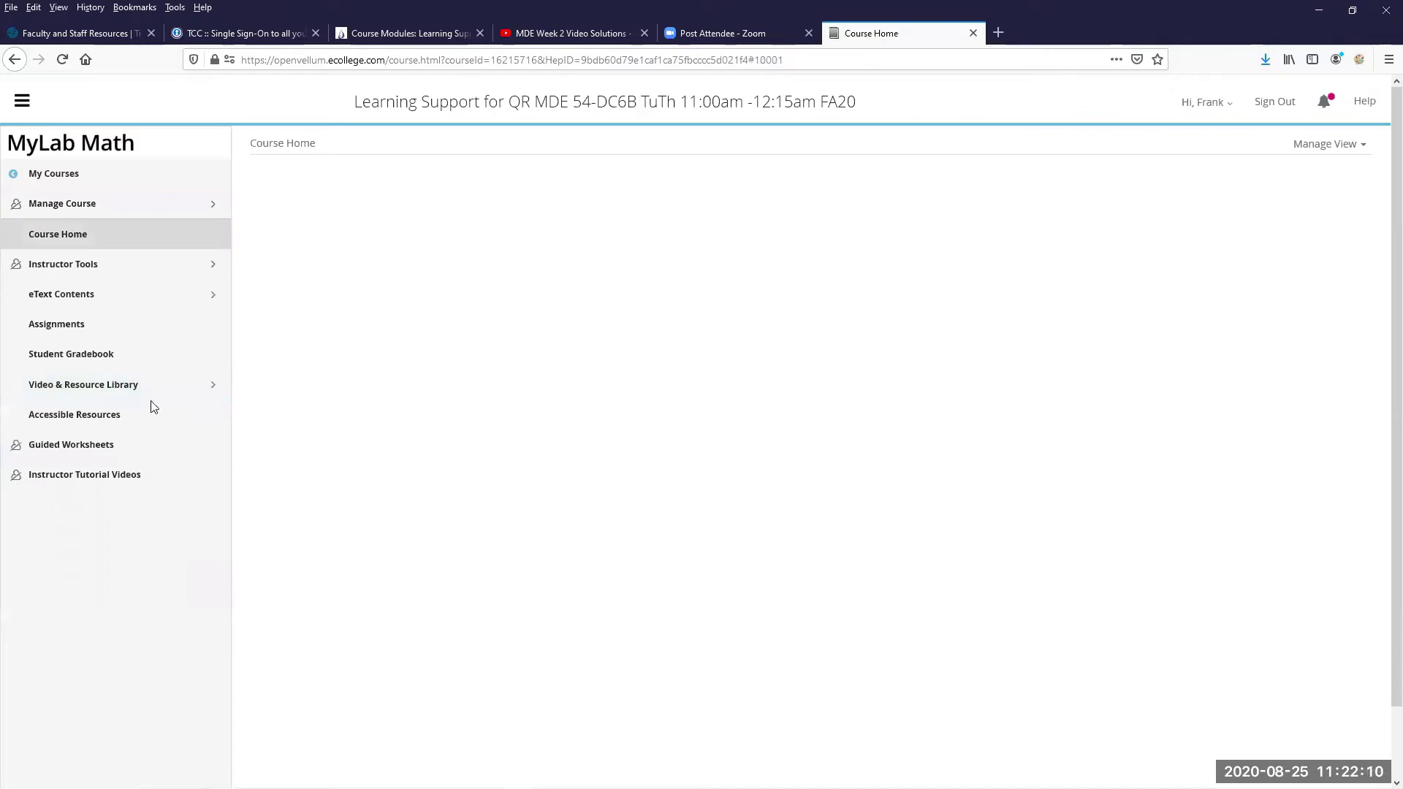
Open the Assignment Manager from the course's instructor tools.
{"action": "left_click", "coordinate": [133, 266]}
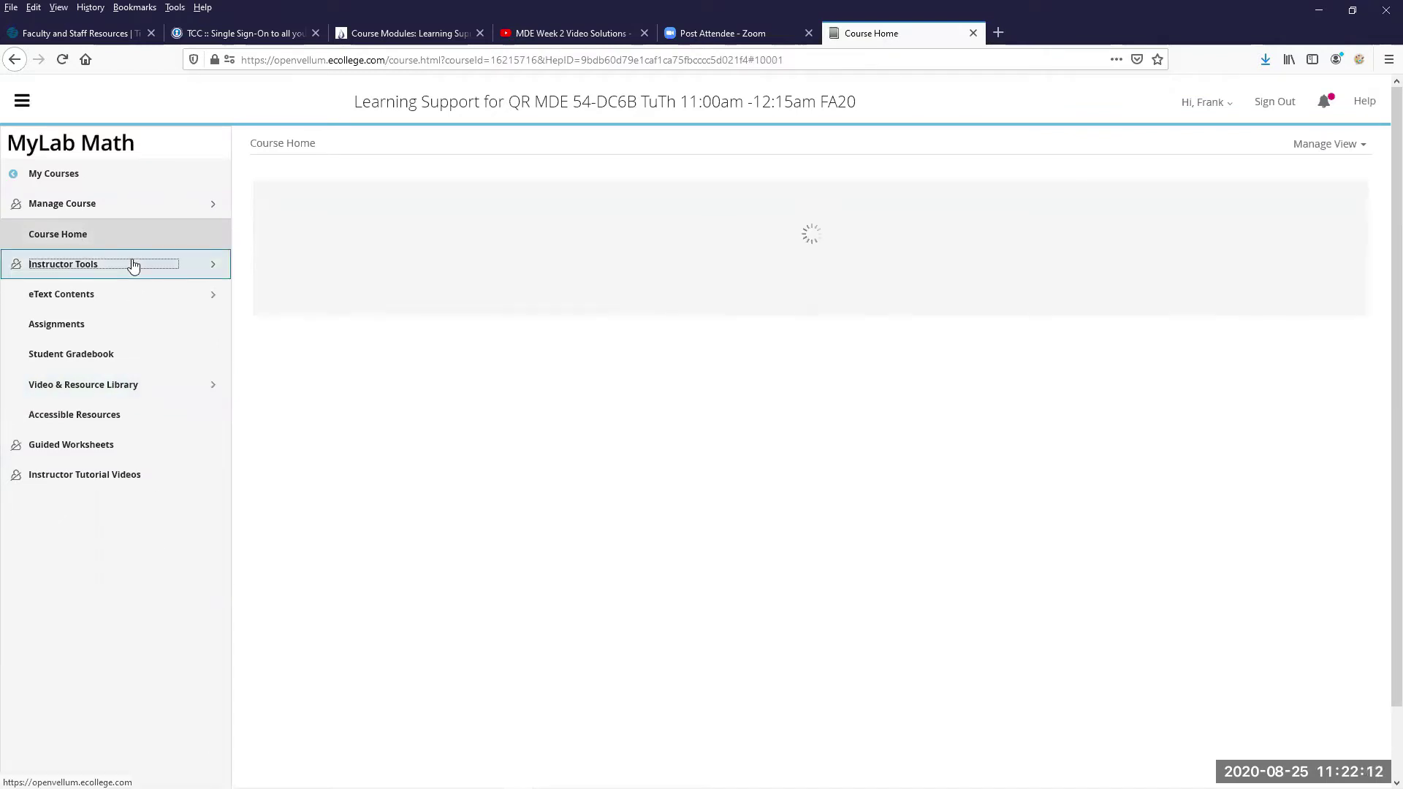
{"action": "left_click", "coordinate": [108, 240]}
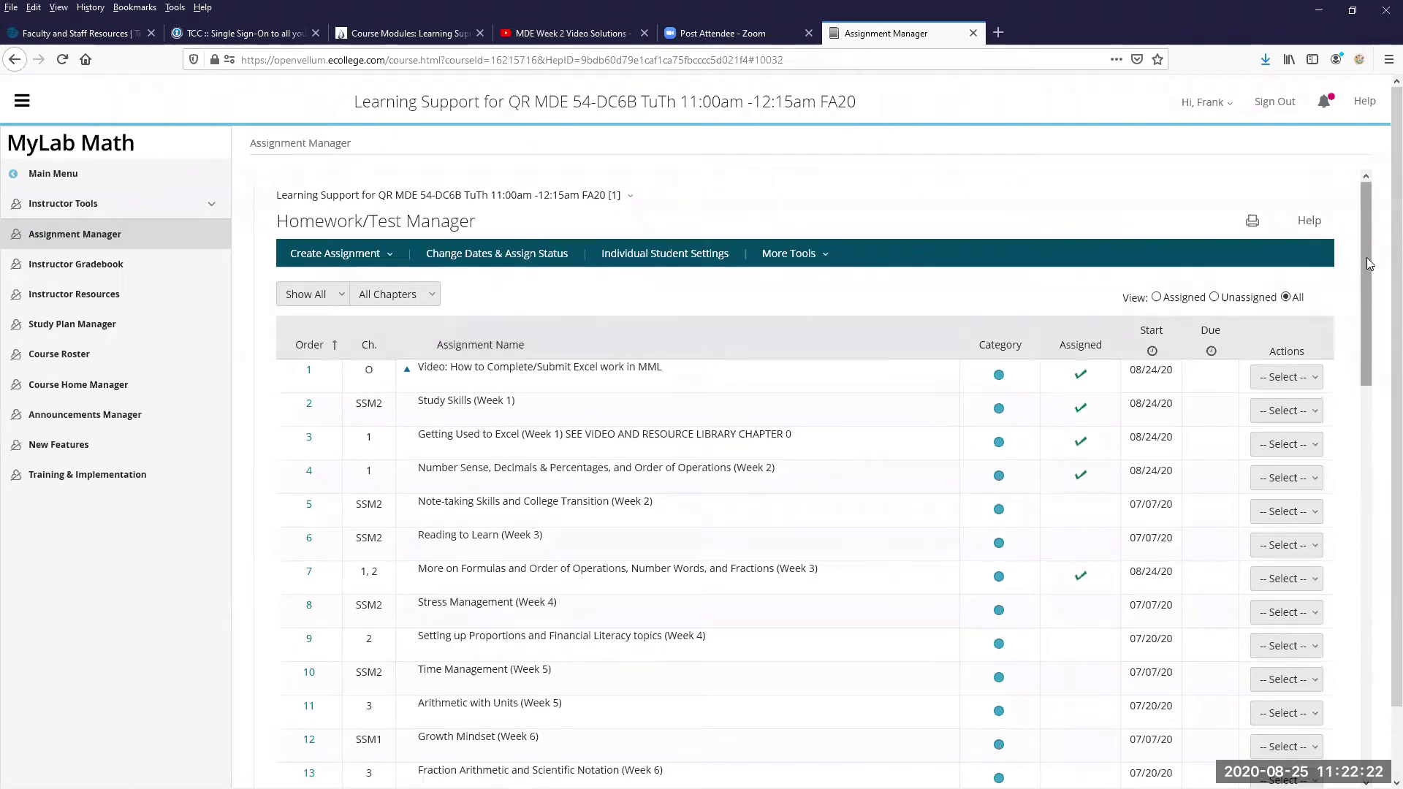
Look through the Homework/Test Manager list, from the weekly homework assignments to the Weekly Attendance check entries.
{"action": "left_click_drag", "start_coordinate": [1381, 298], "coordinate": [1366, 267]}
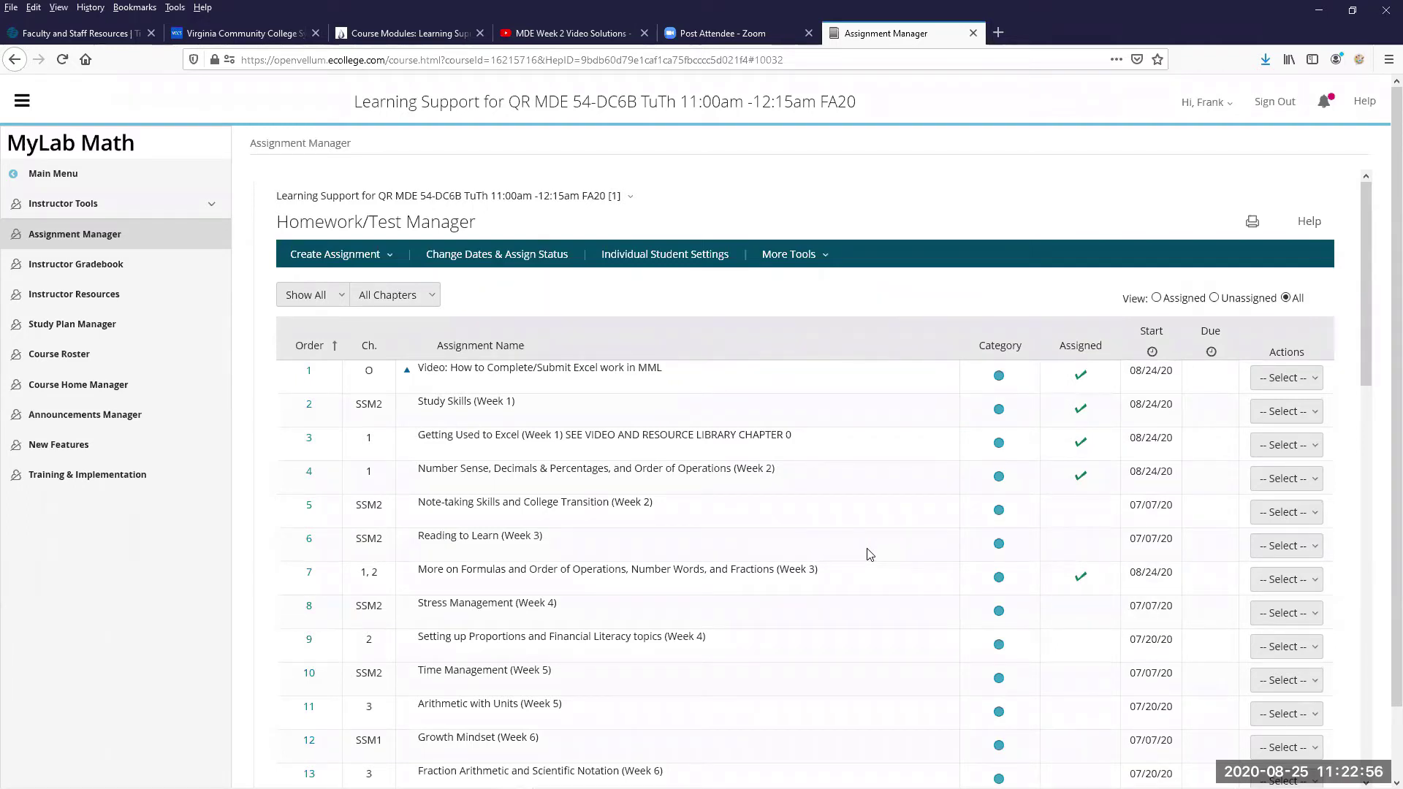
{"action": "scroll", "coordinate": [943, 575], "scroll_direction": "down", "scroll_amount": 10}
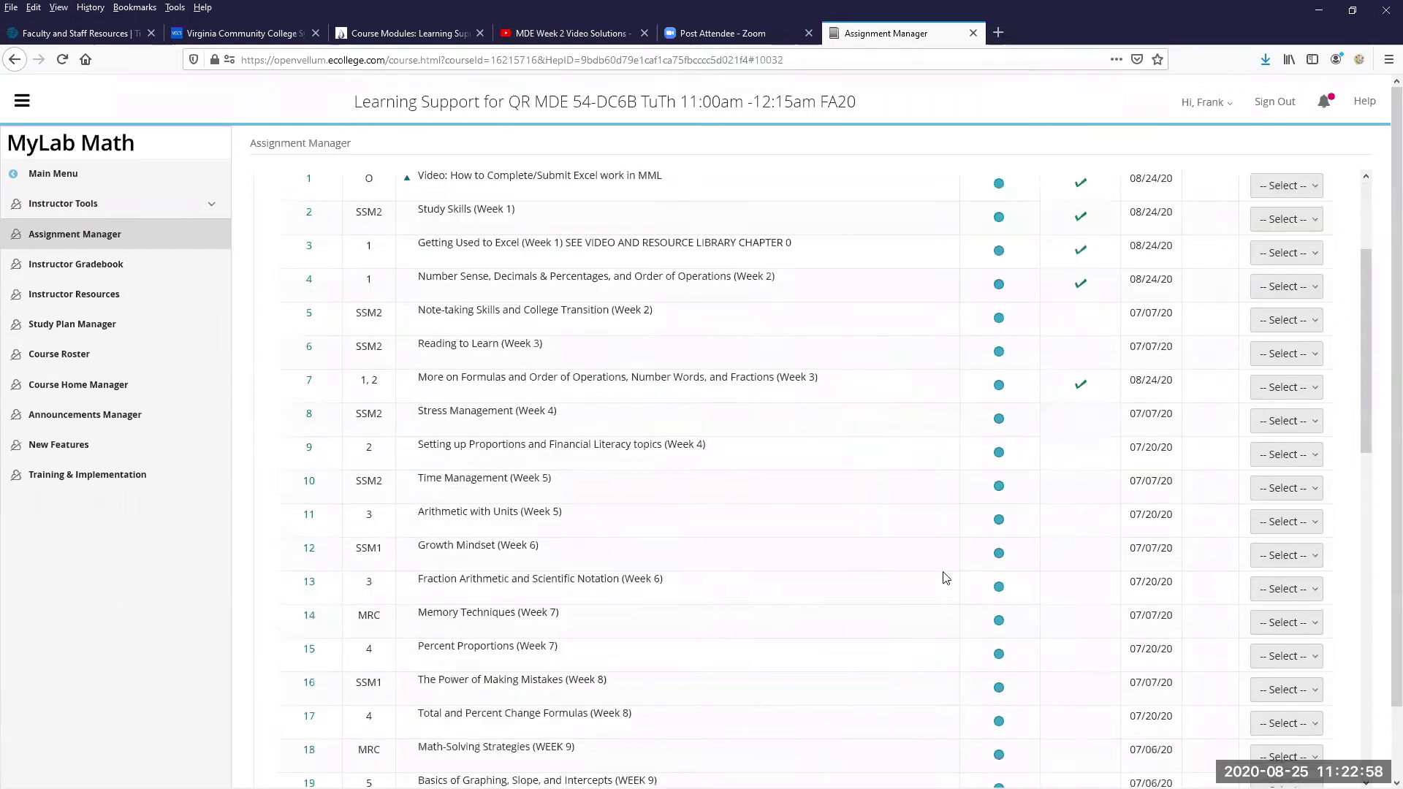
{"action": "scroll", "coordinate": [942, 576], "scroll_direction": "down", "scroll_amount": 3}
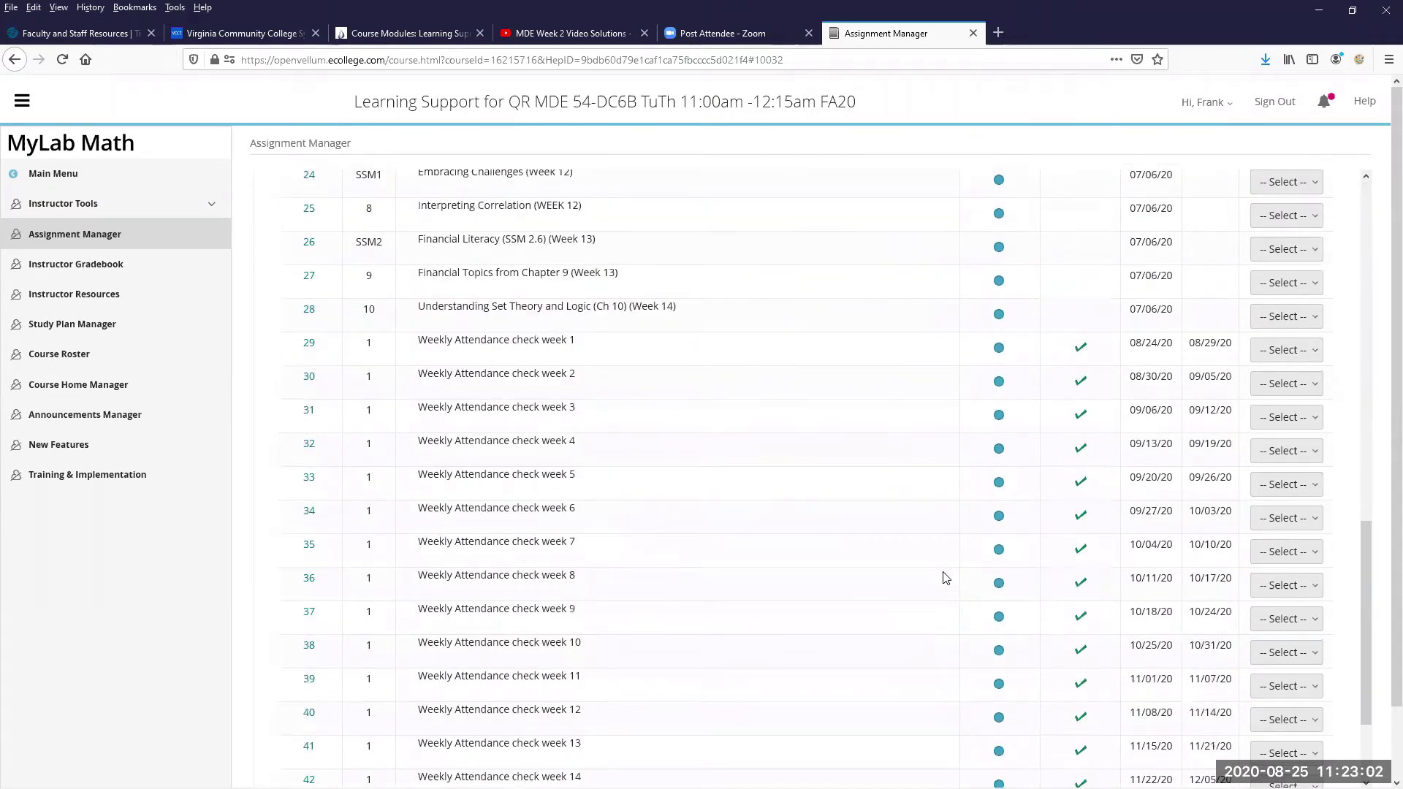
{"action": "scroll", "coordinate": [945, 577], "scroll_direction": "up", "scroll_amount": 7}
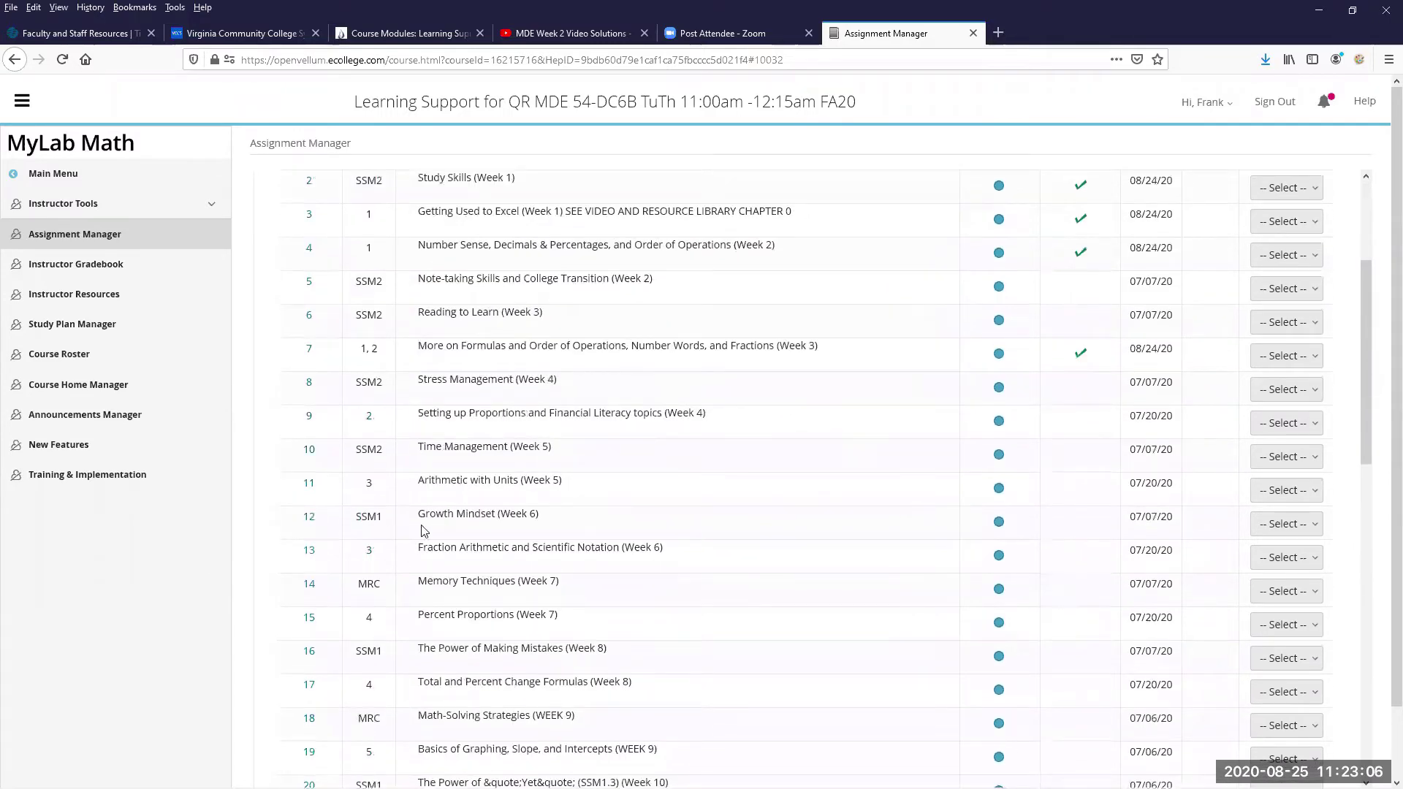
{"action": "scroll", "coordinate": [642, 541], "scroll_direction": "down", "scroll_amount": 10}
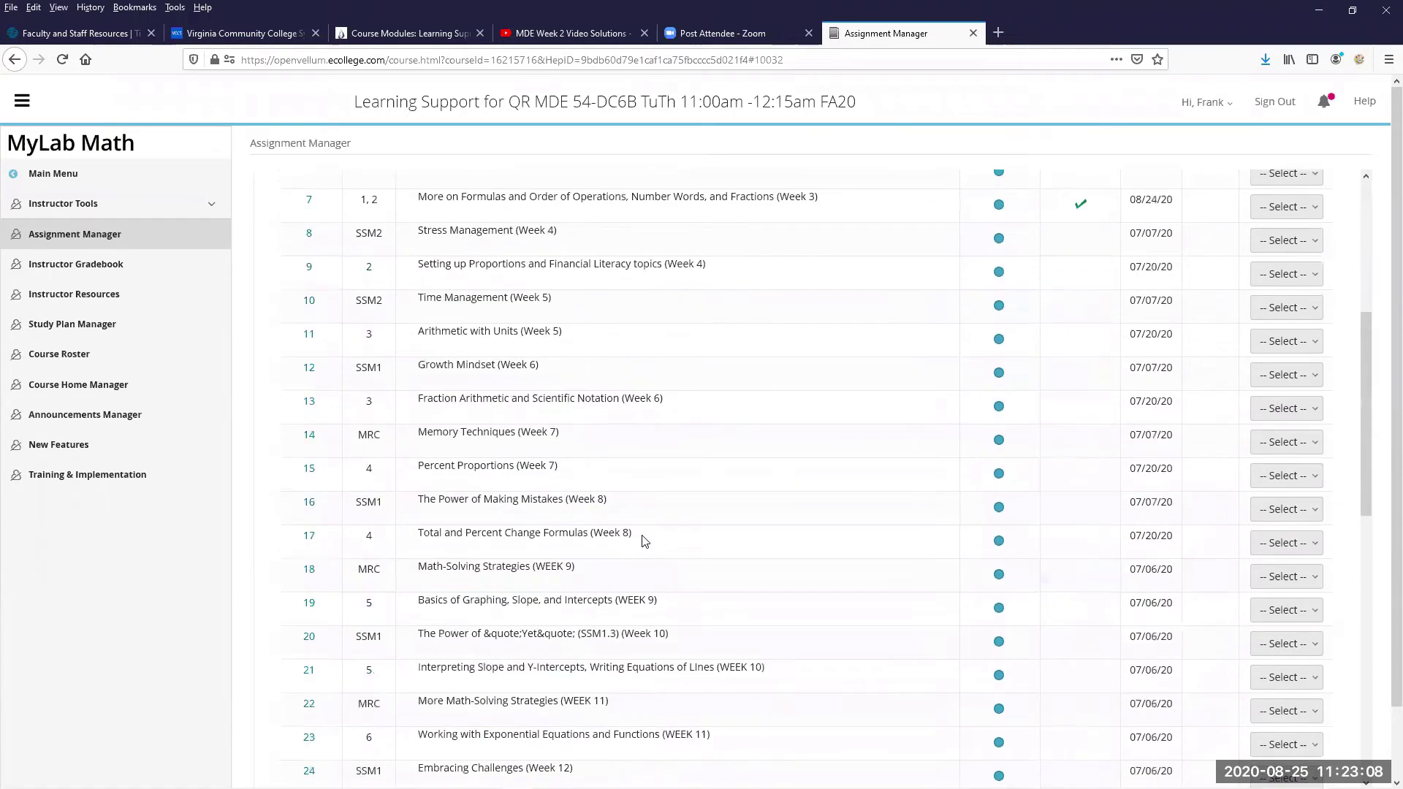
{"action": "scroll", "coordinate": [981, 555], "scroll_direction": "down", "scroll_amount": 12}
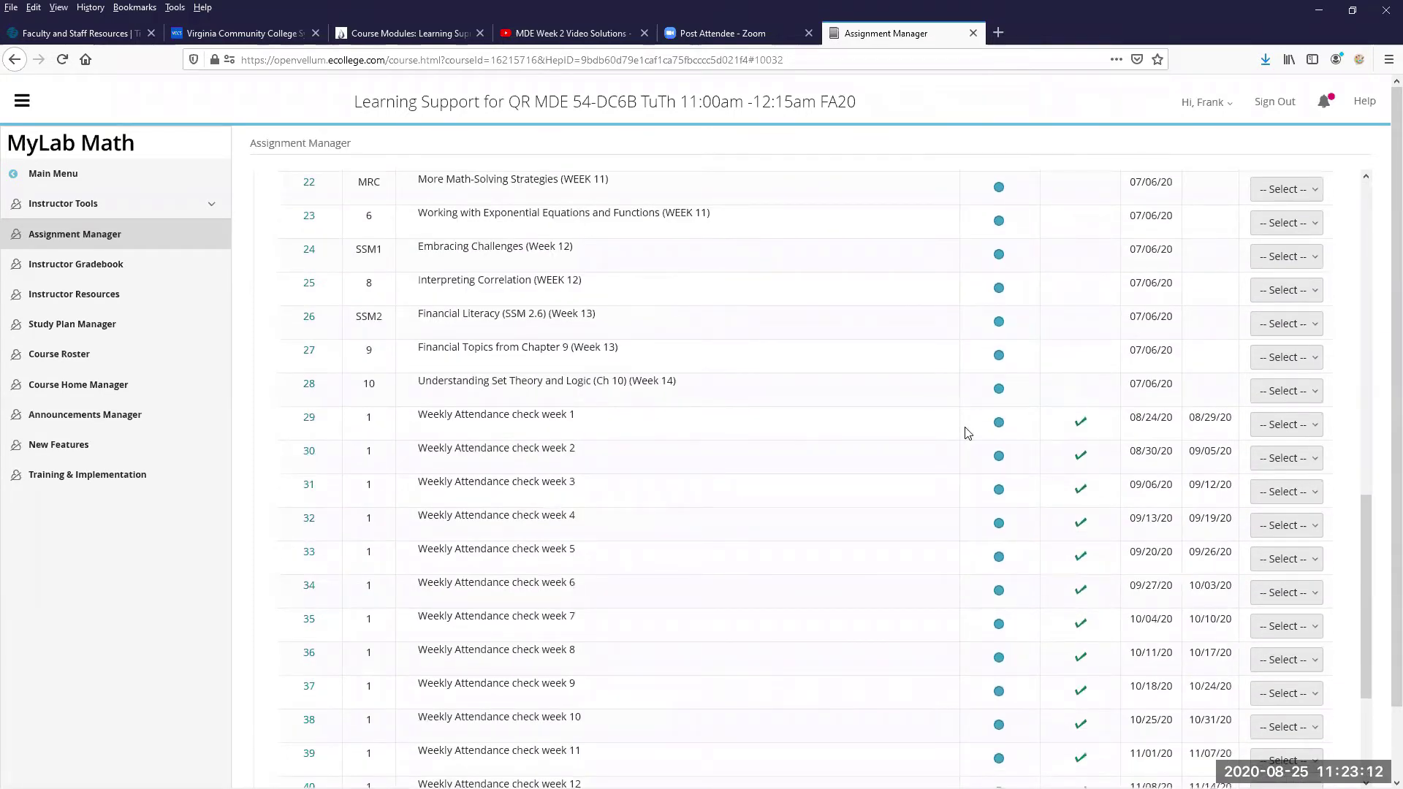
{"action": "scroll", "coordinate": [490, 340], "scroll_direction": "down", "scroll_amount": 2}
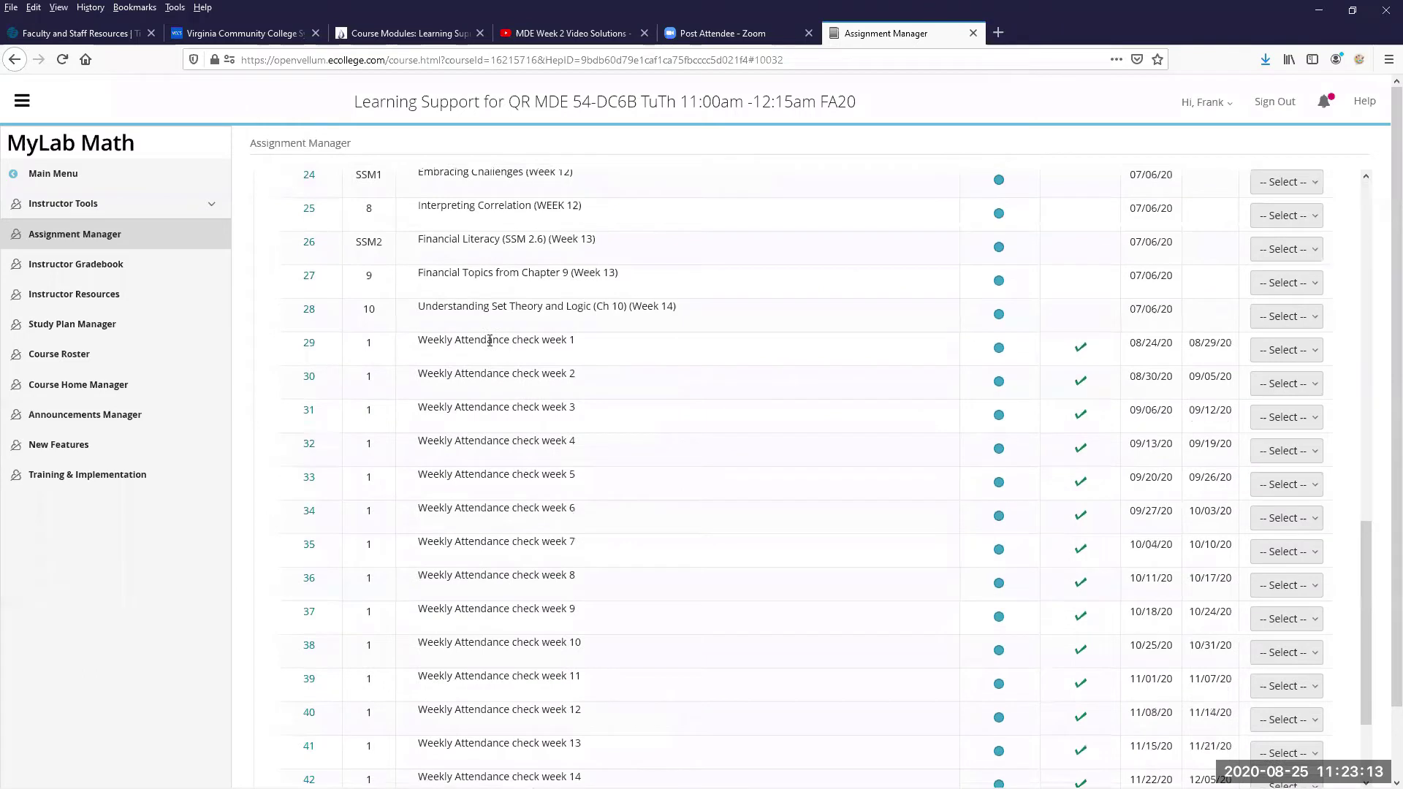
Preview the Weekly Attendance check week 1 homework as a student sees it, and close the preview.
{"action": "left_click", "coordinate": [1288, 351]}
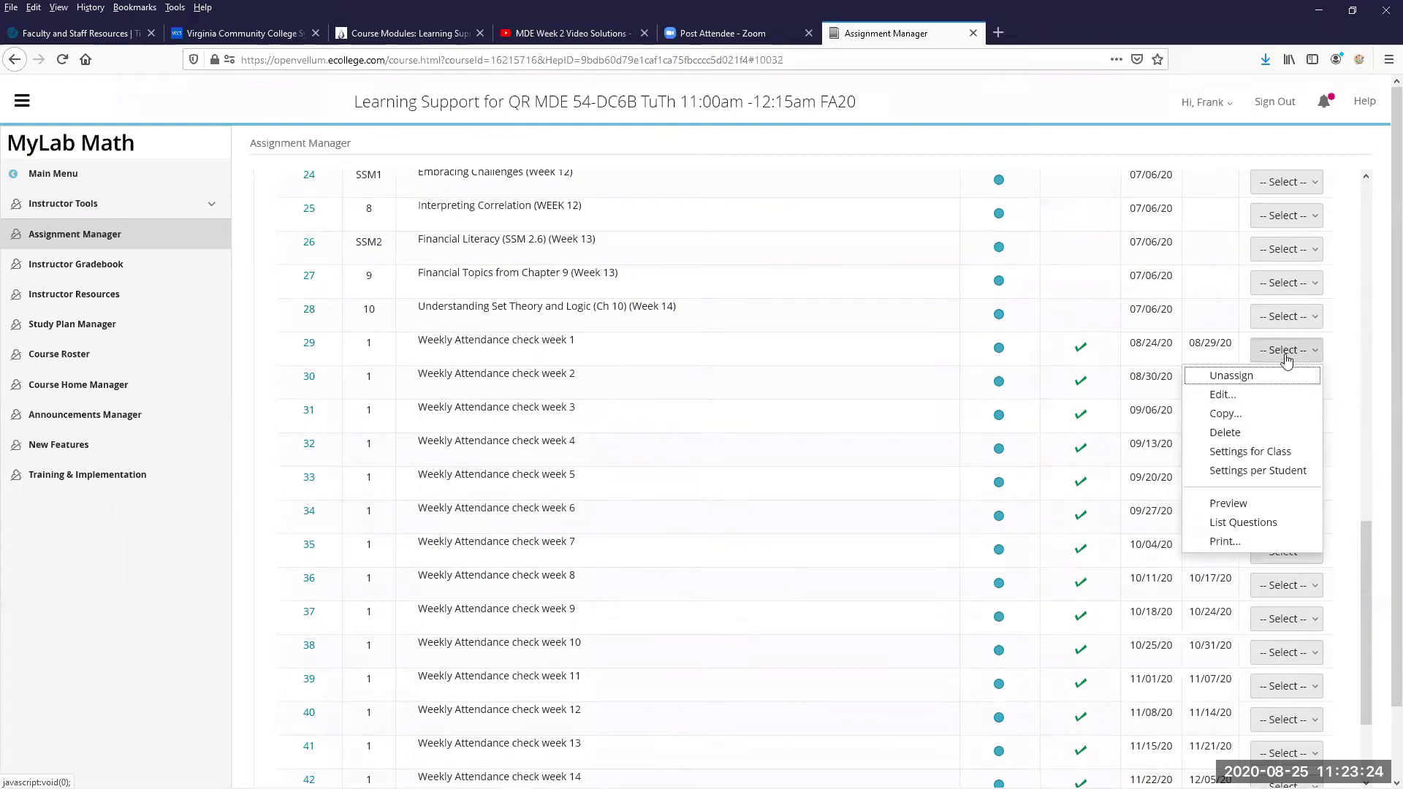
{"action": "left_click", "coordinate": [1272, 504]}
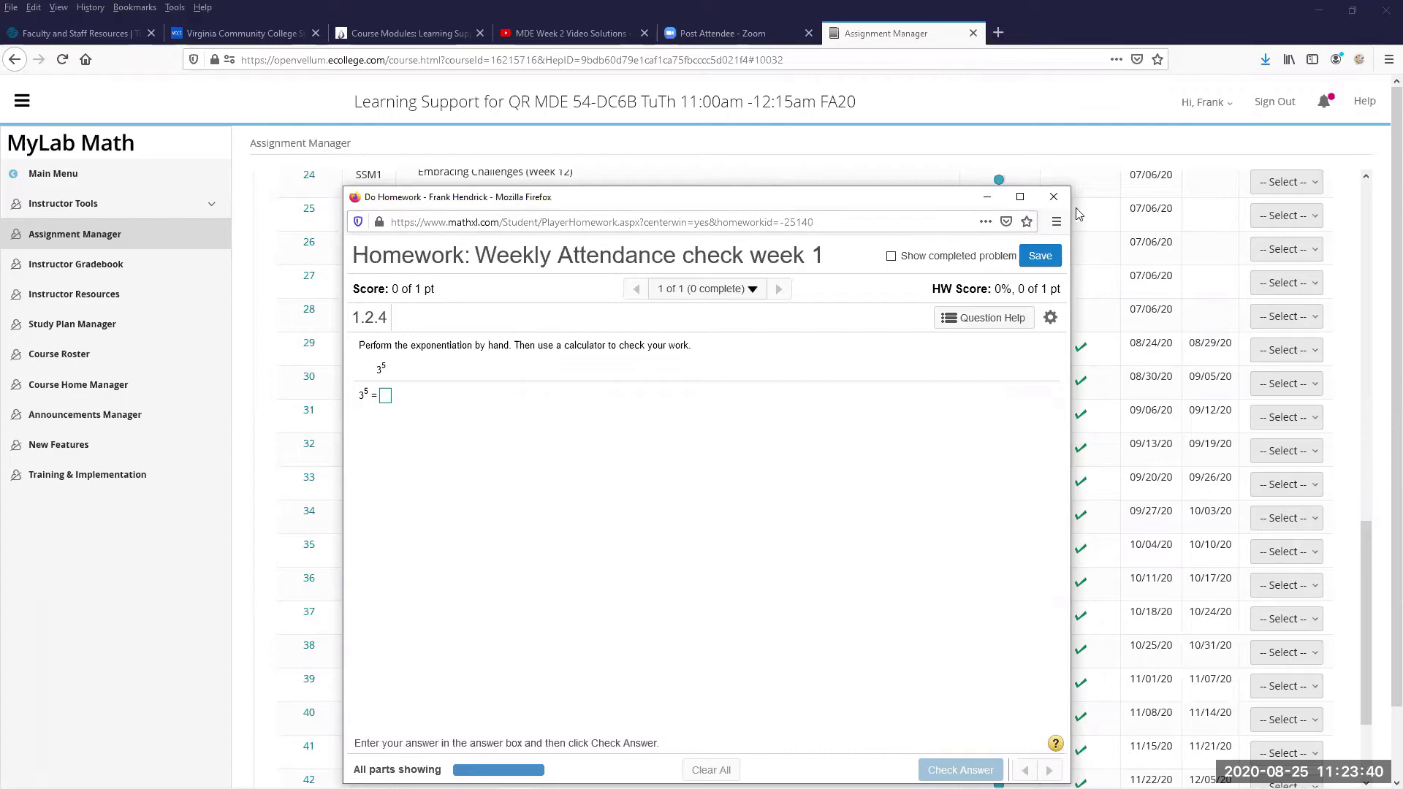
{"action": "left_click", "coordinate": [1054, 198]}
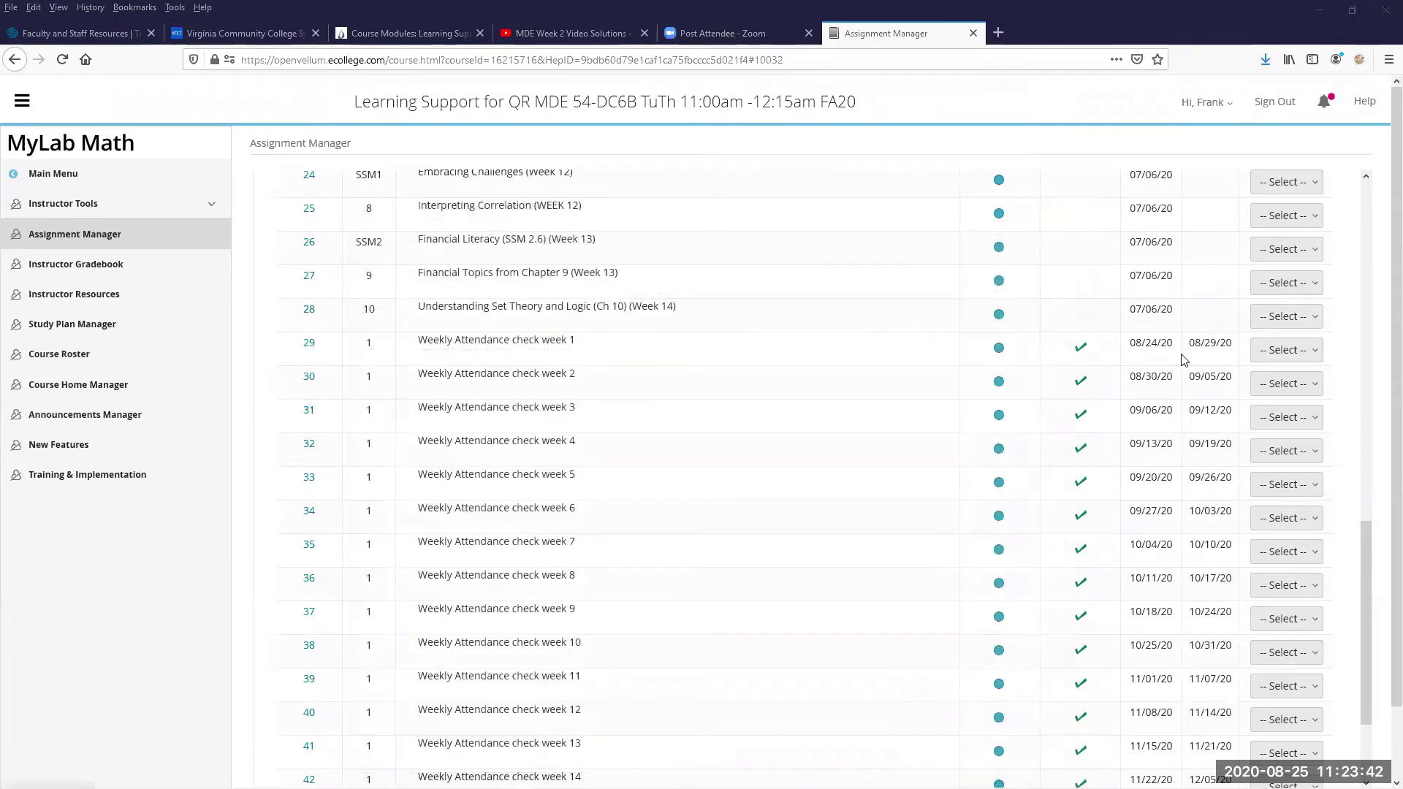
Edit Weekly Attendance check week 1 to set its due date to 09/07/2020, and save and assign it.
{"action": "left_click", "coordinate": [1276, 357]}
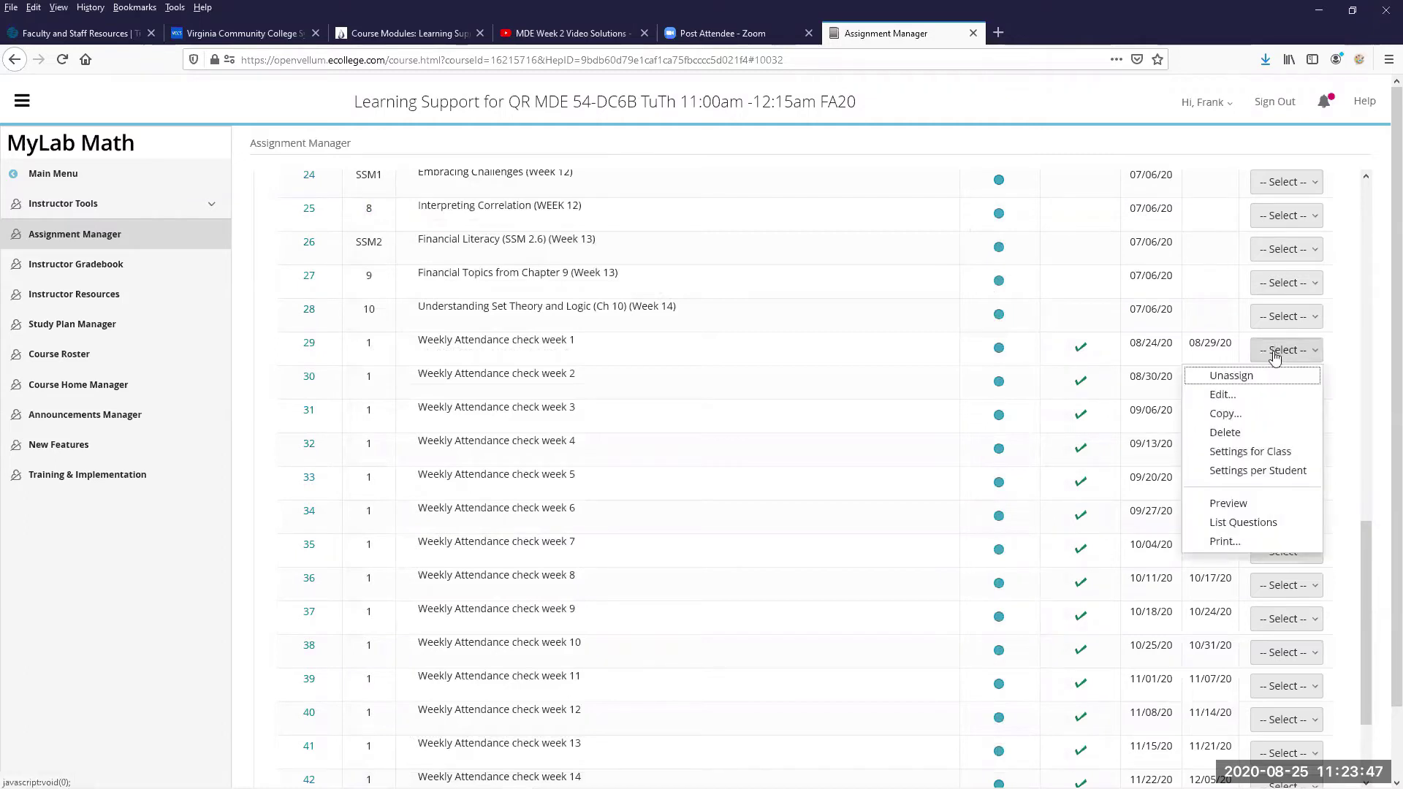
{"action": "left_click", "coordinate": [1248, 402]}
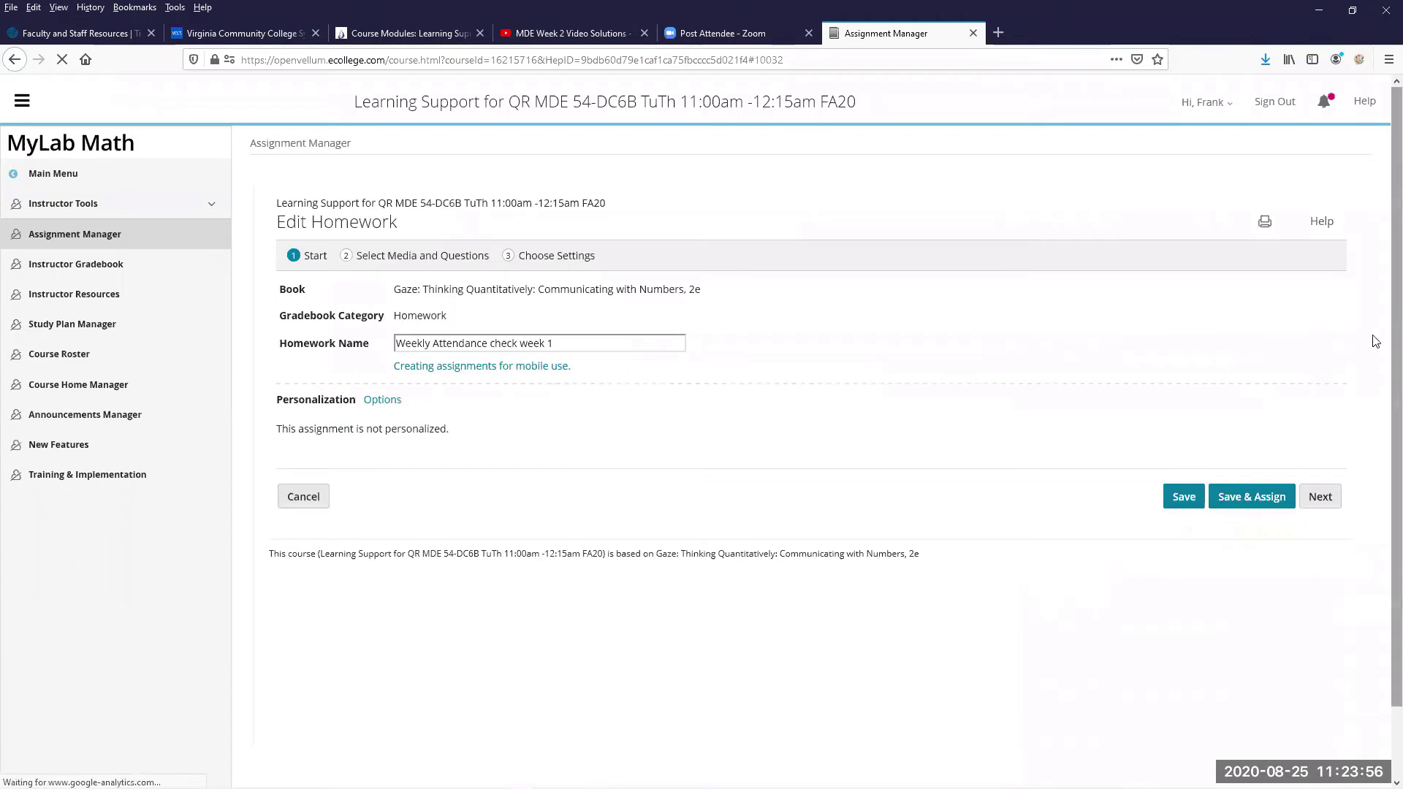
{"action": "left_click", "coordinate": [1331, 504]}
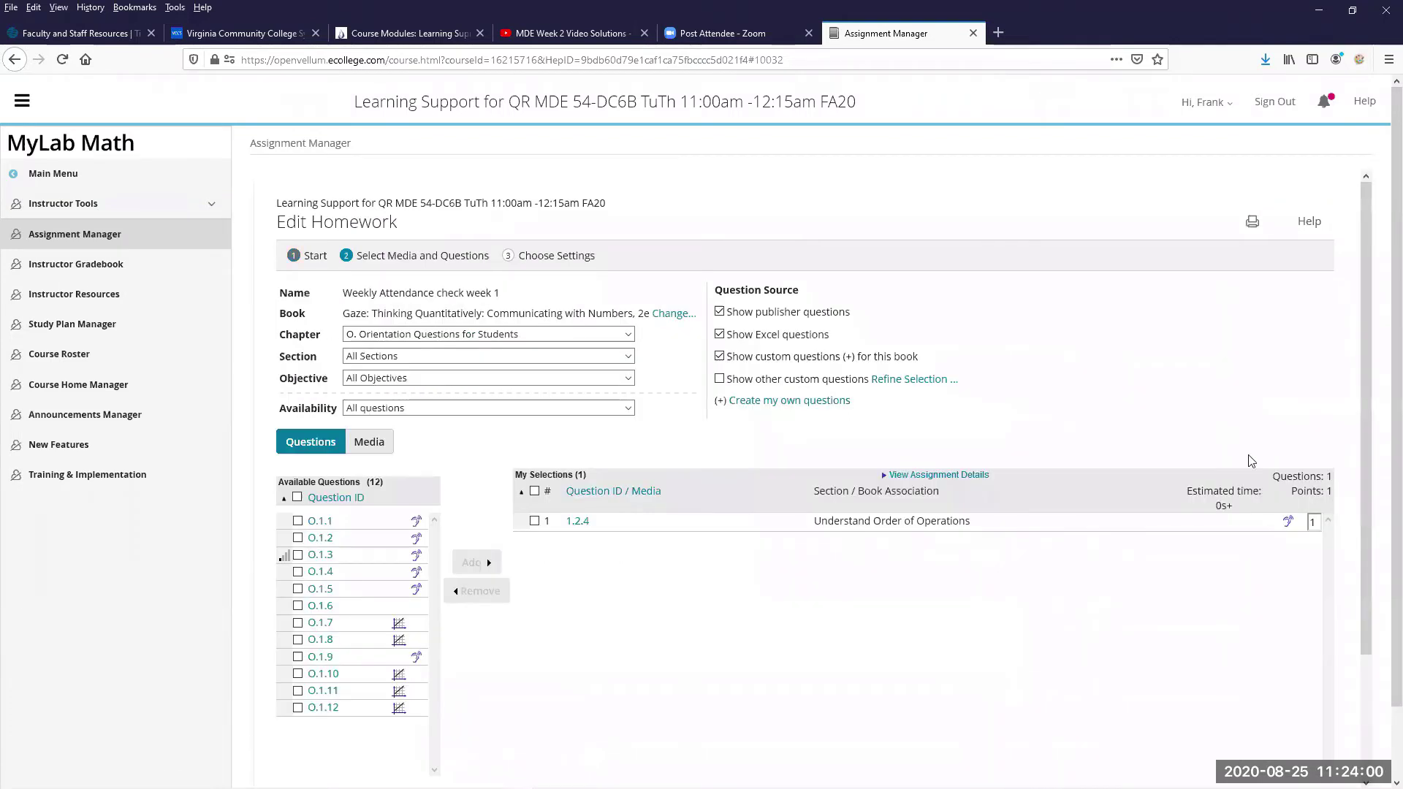
{"action": "scroll", "coordinate": [1224, 422], "scroll_direction": "down", "scroll_amount": 2}
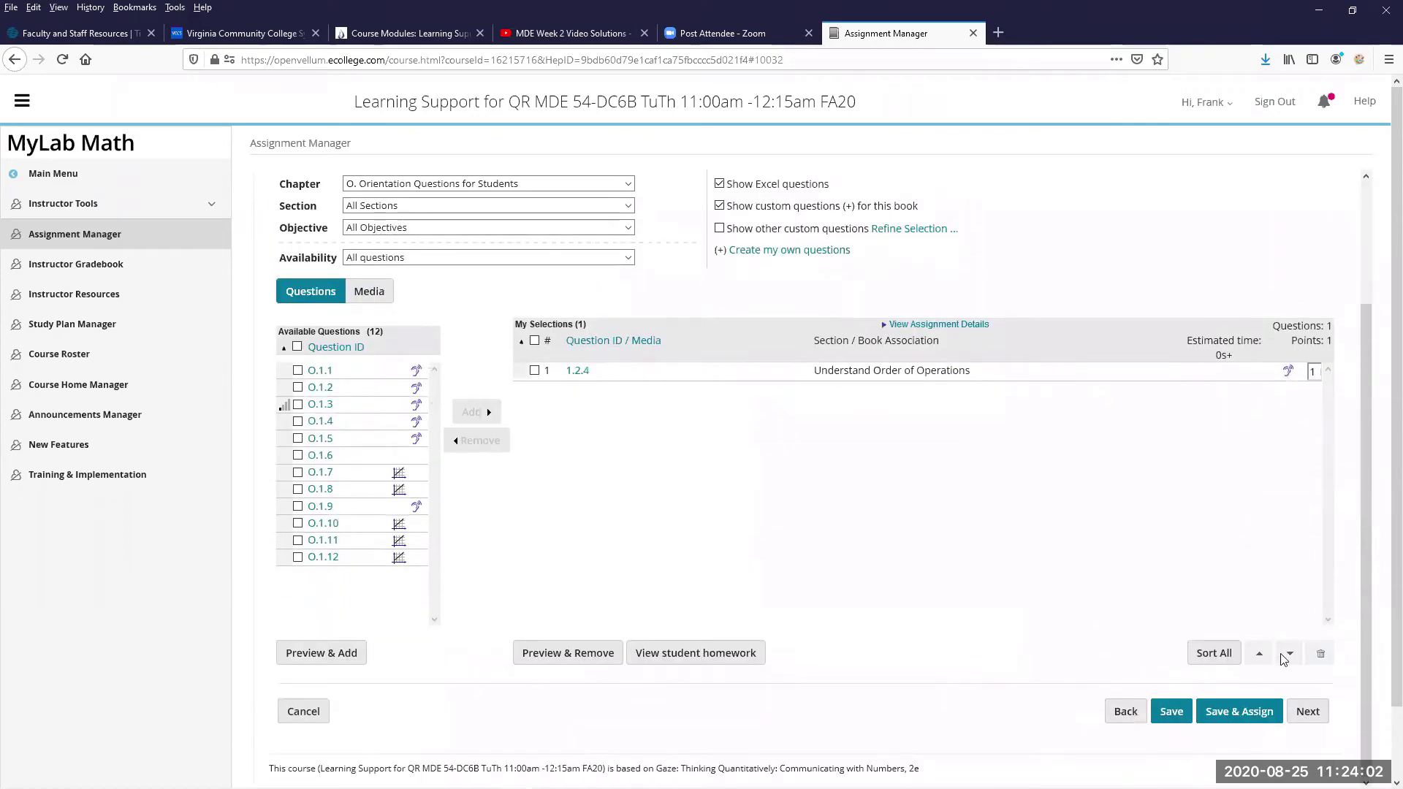
{"action": "left_click", "coordinate": [1312, 711]}
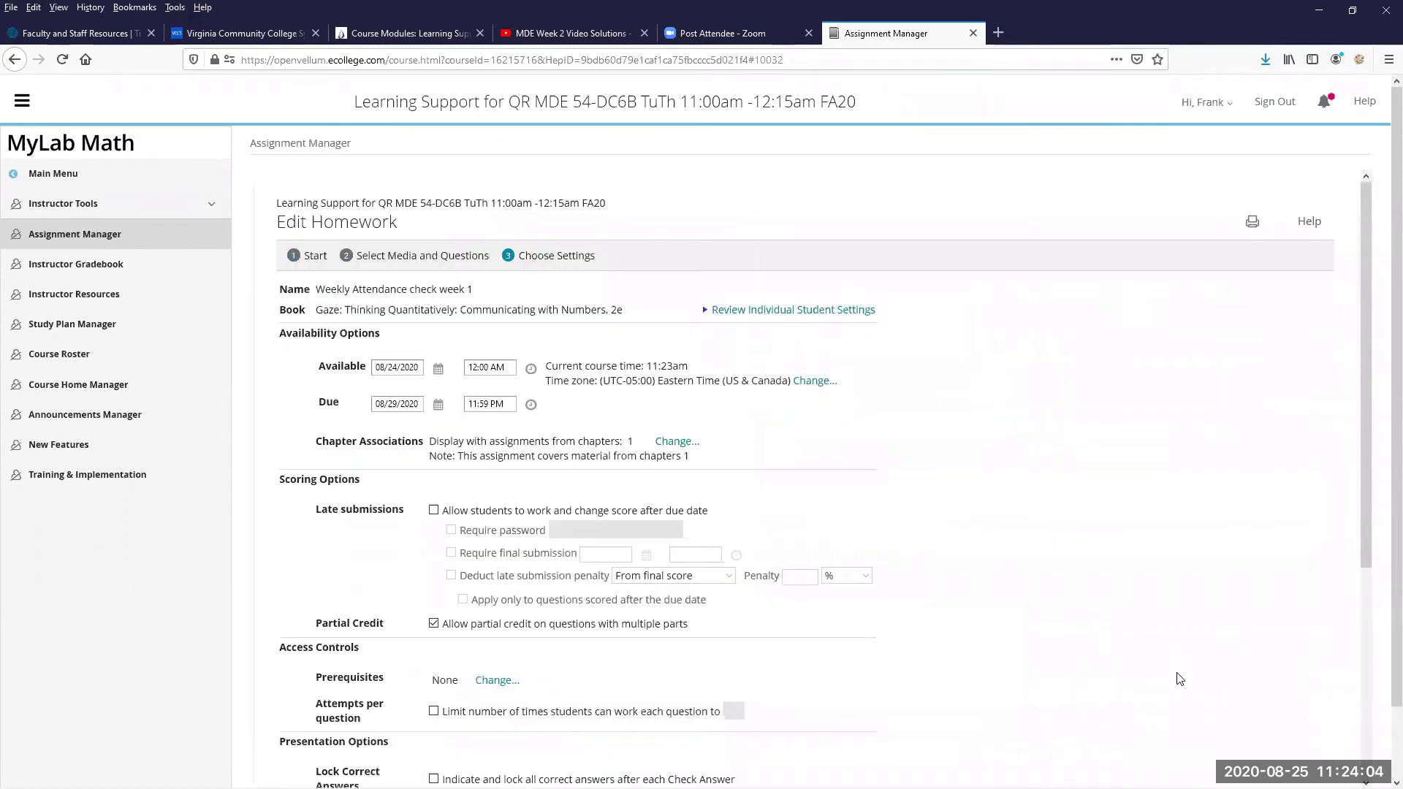
{"action": "left_click", "coordinate": [438, 405]}
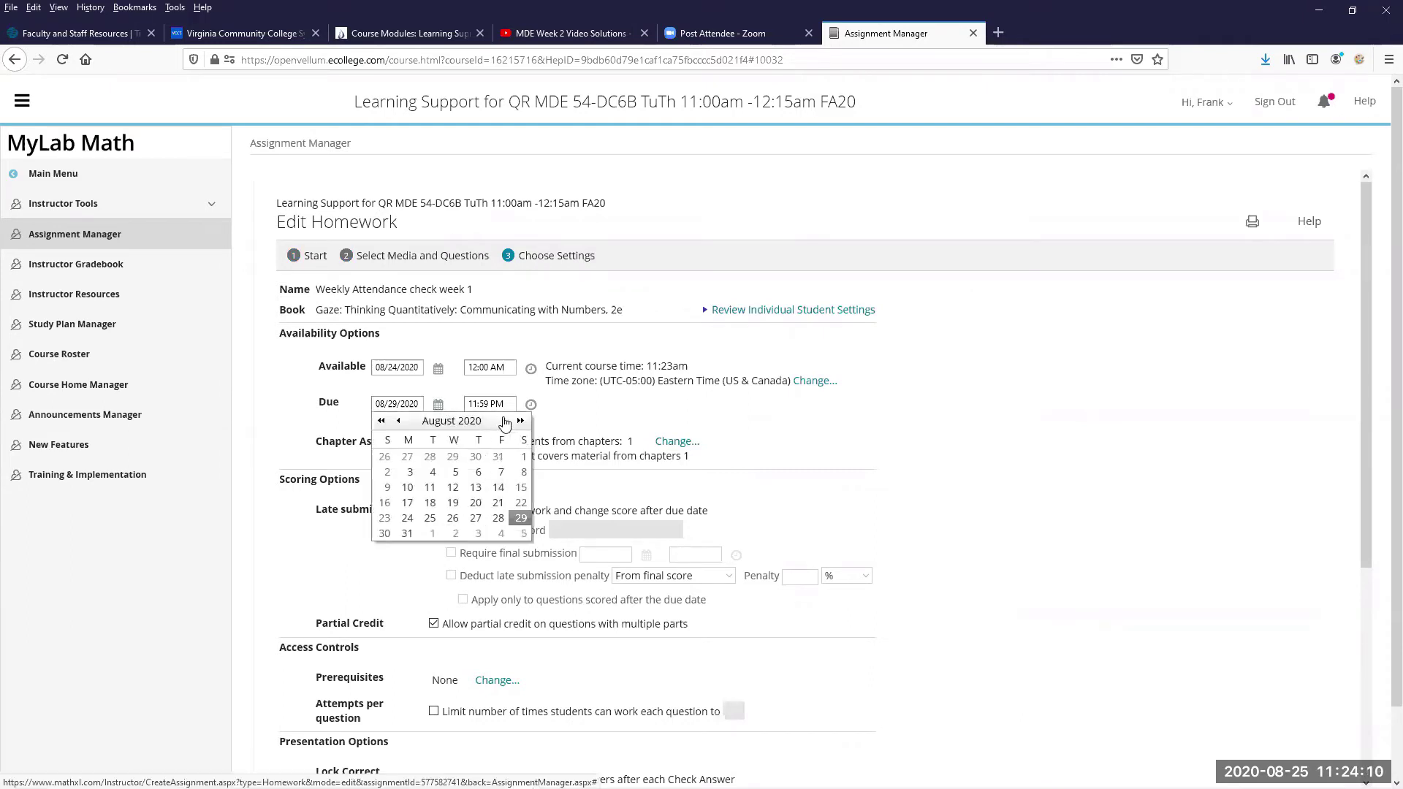
{"action": "left_click", "coordinate": [503, 422]}
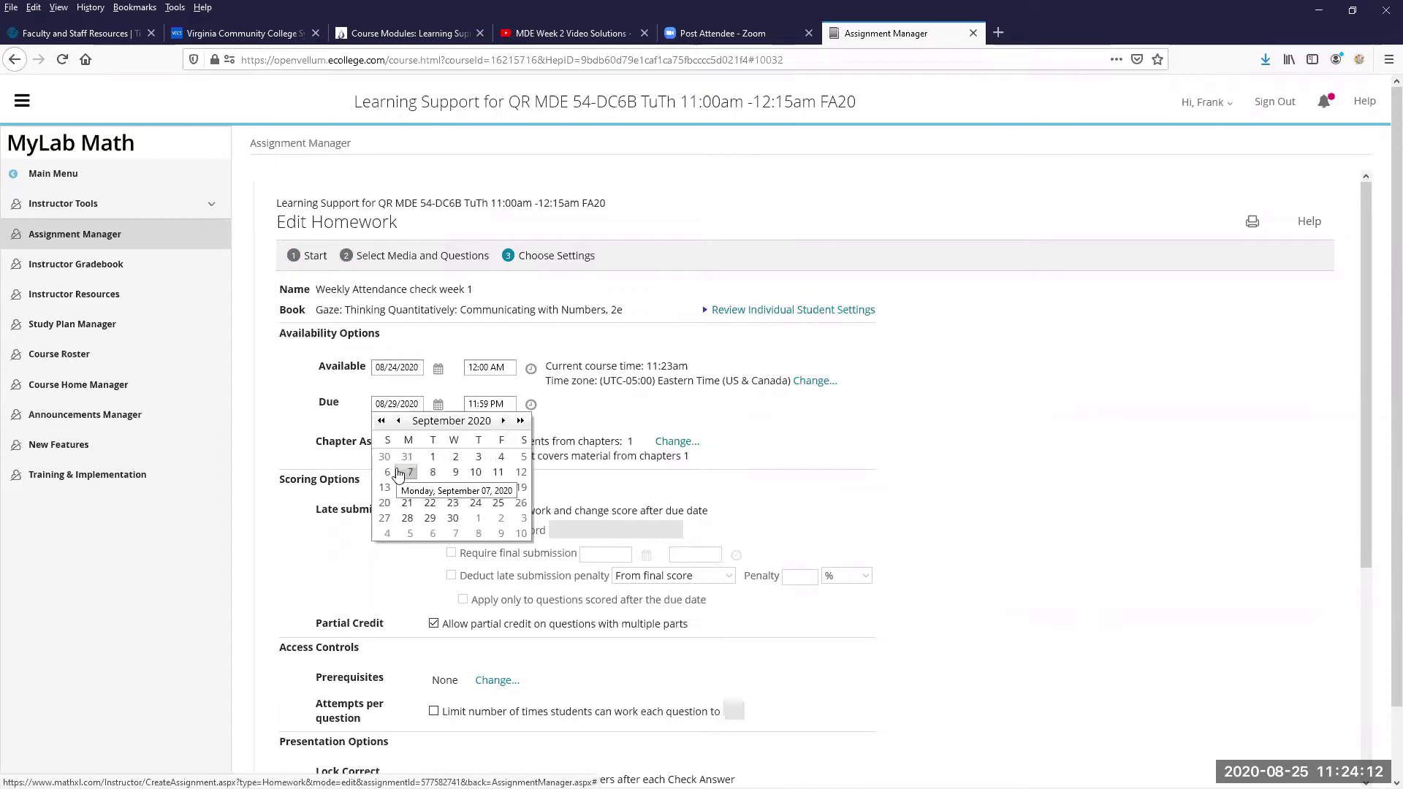
{"action": "left_click", "coordinate": [398, 473]}
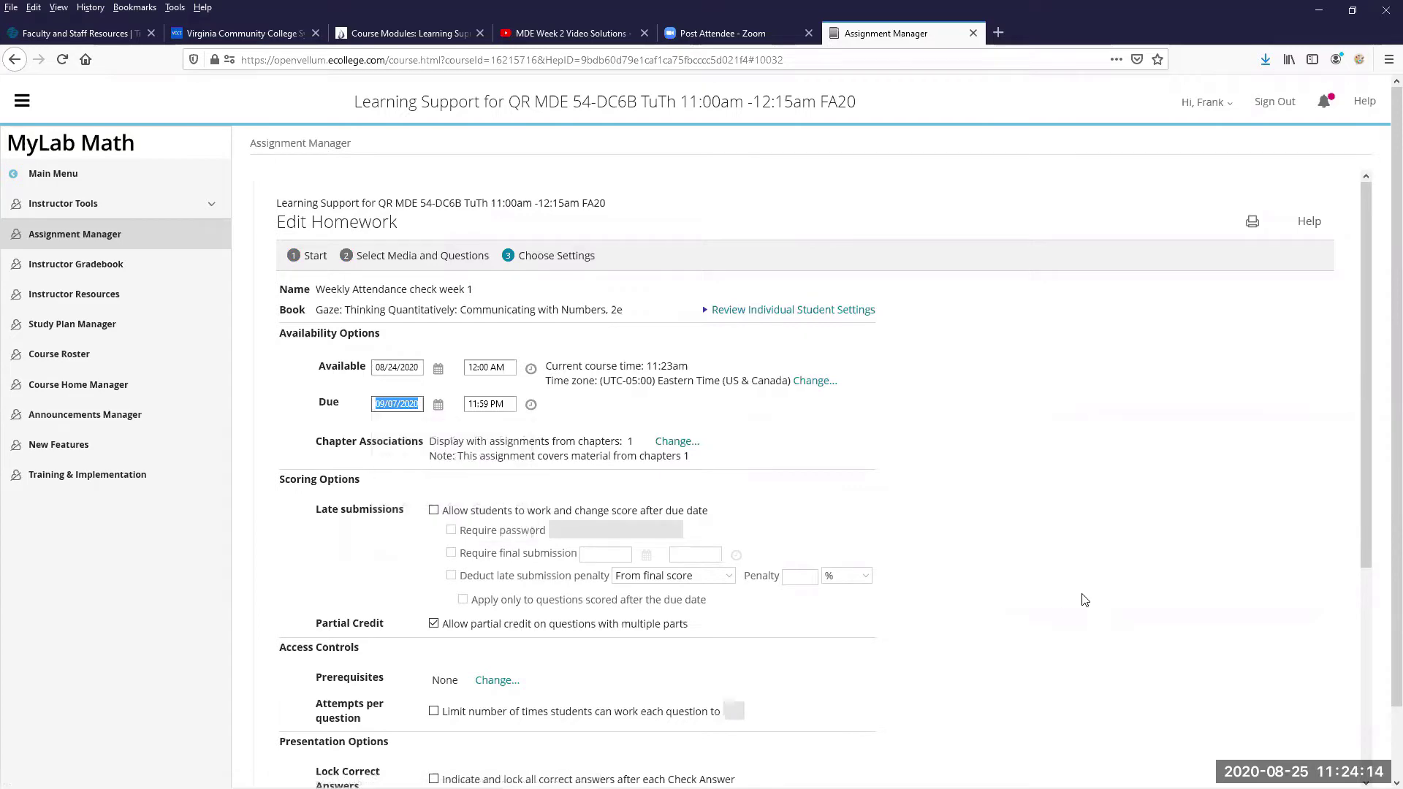
{"action": "scroll", "coordinate": [1096, 600], "scroll_direction": "down", "scroll_amount": 5}
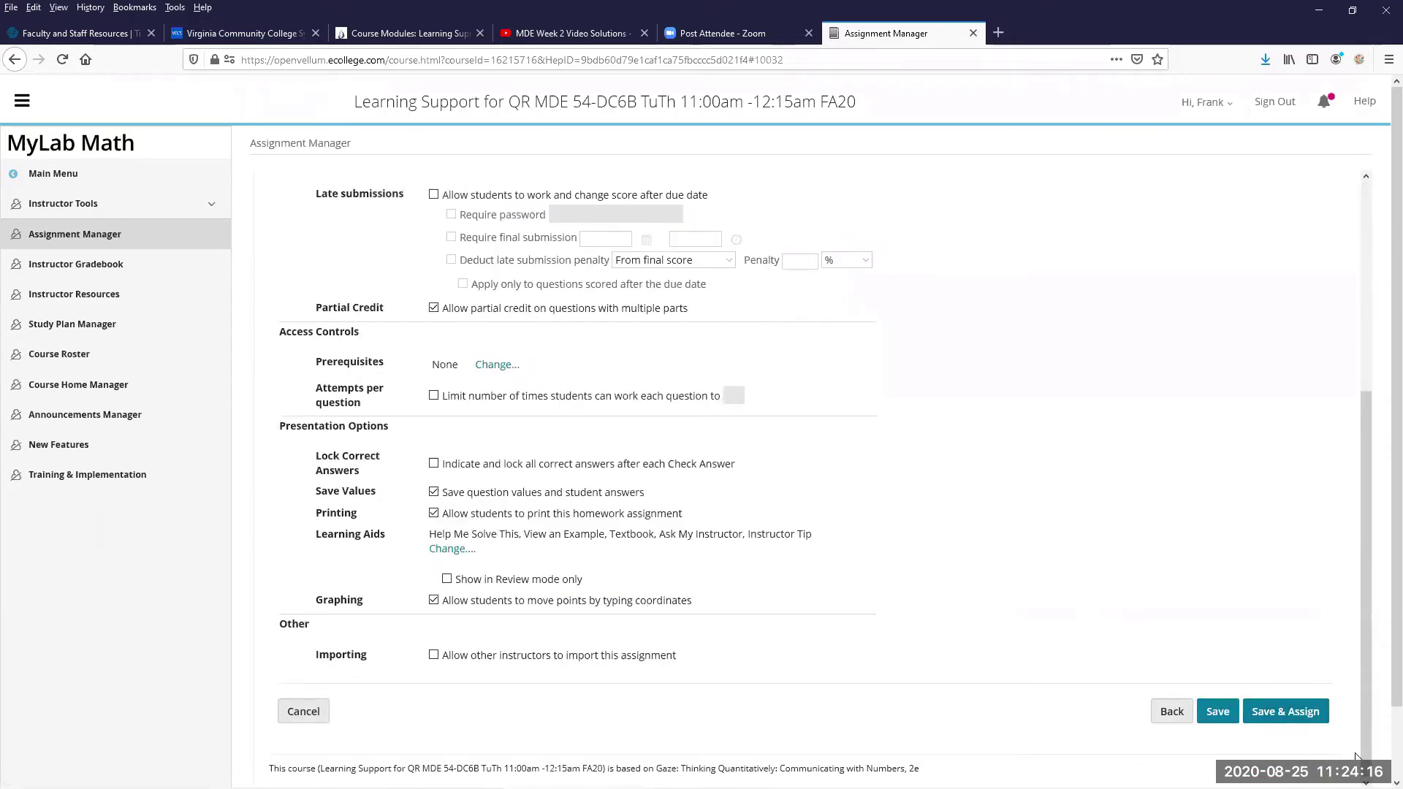
{"action": "left_click", "coordinate": [1305, 720]}
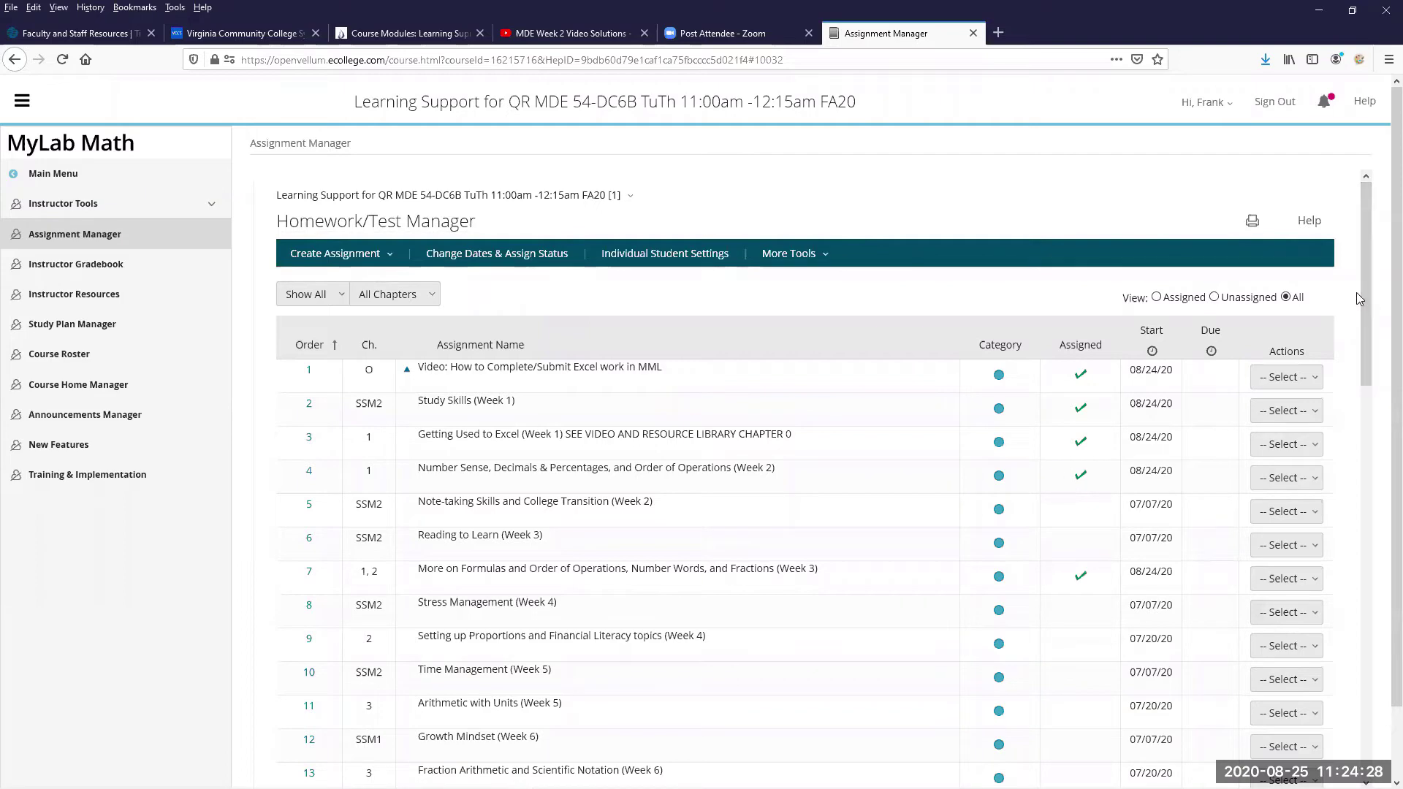
Edit Weekly Attendance check week 2 to set its due date to 09/07/2020, and save and assign it.
{"action": "left_click_drag", "start_coordinate": [1370, 297], "coordinate": [1381, 627]}
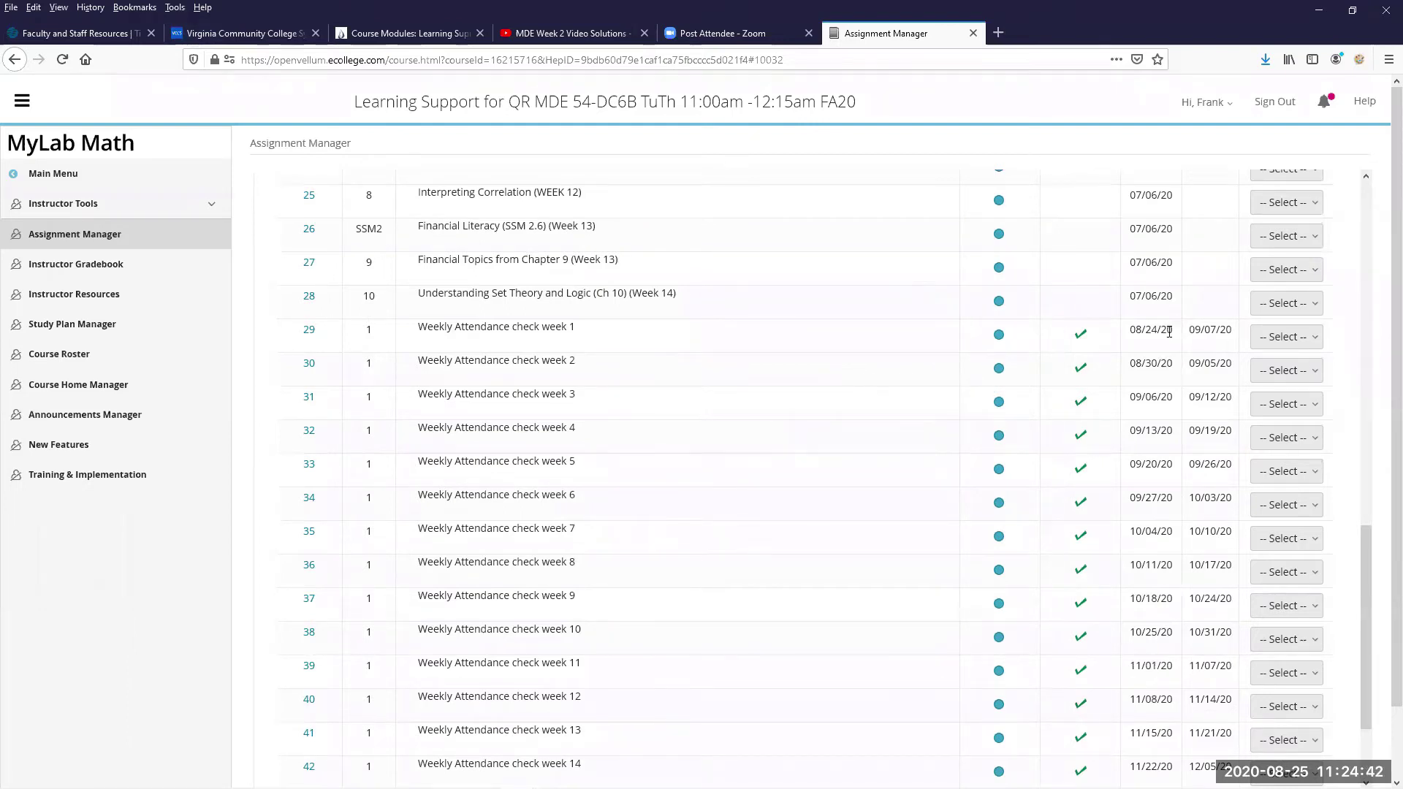
{"action": "left_click", "coordinate": [1277, 374]}
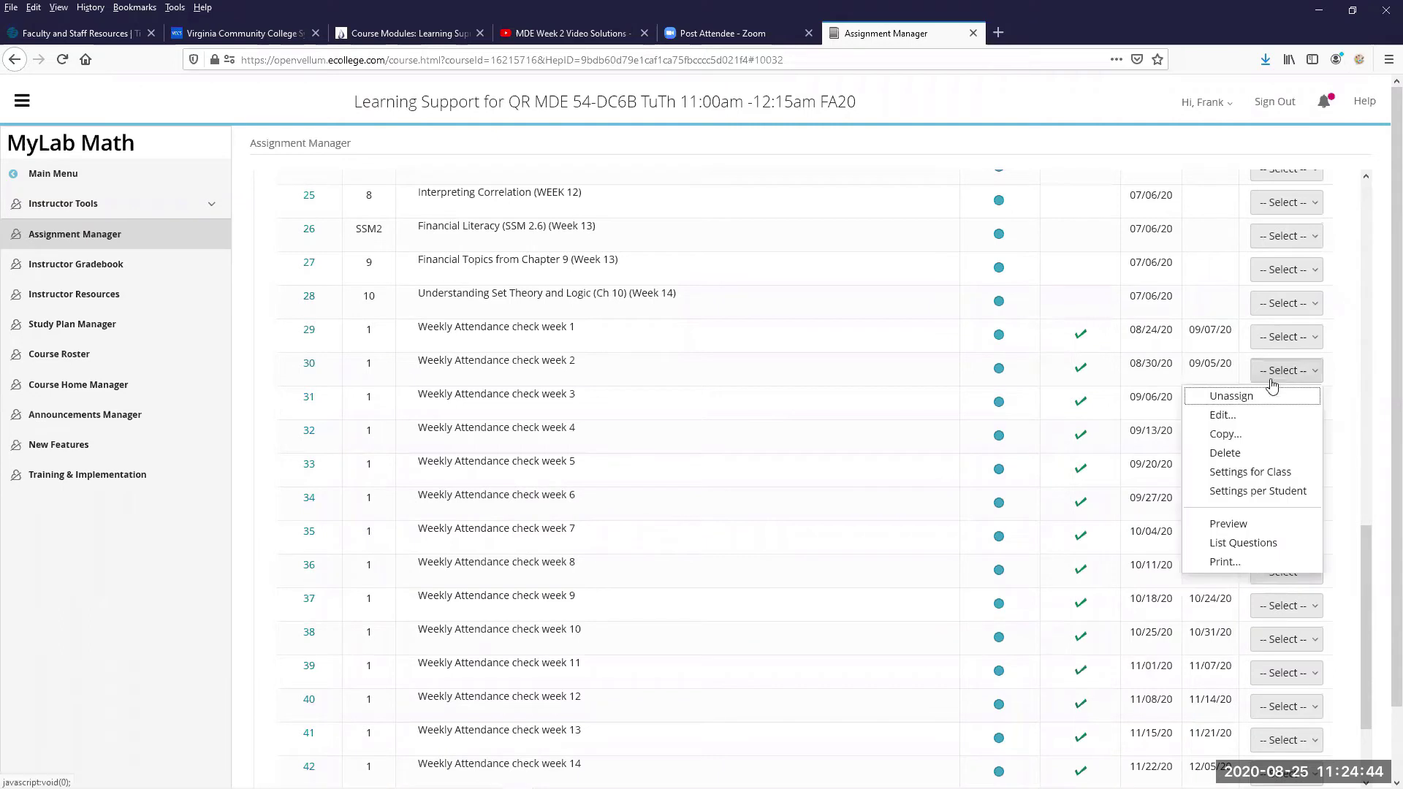
{"action": "left_click", "coordinate": [1240, 422]}
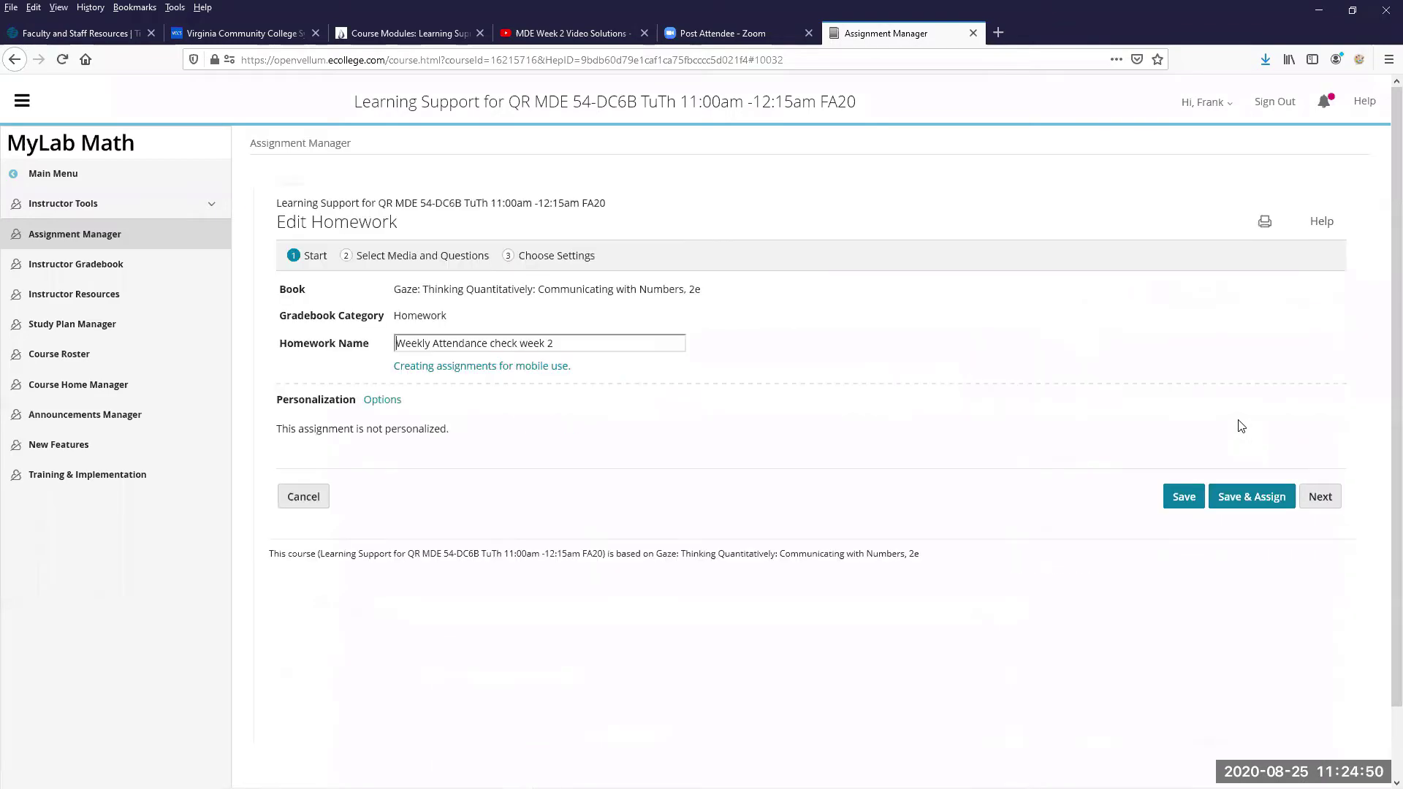
{"action": "left_click", "coordinate": [1313, 497]}
{"action": "scroll", "coordinate": [1291, 375], "scroll_direction": "down", "scroll_amount": 2}
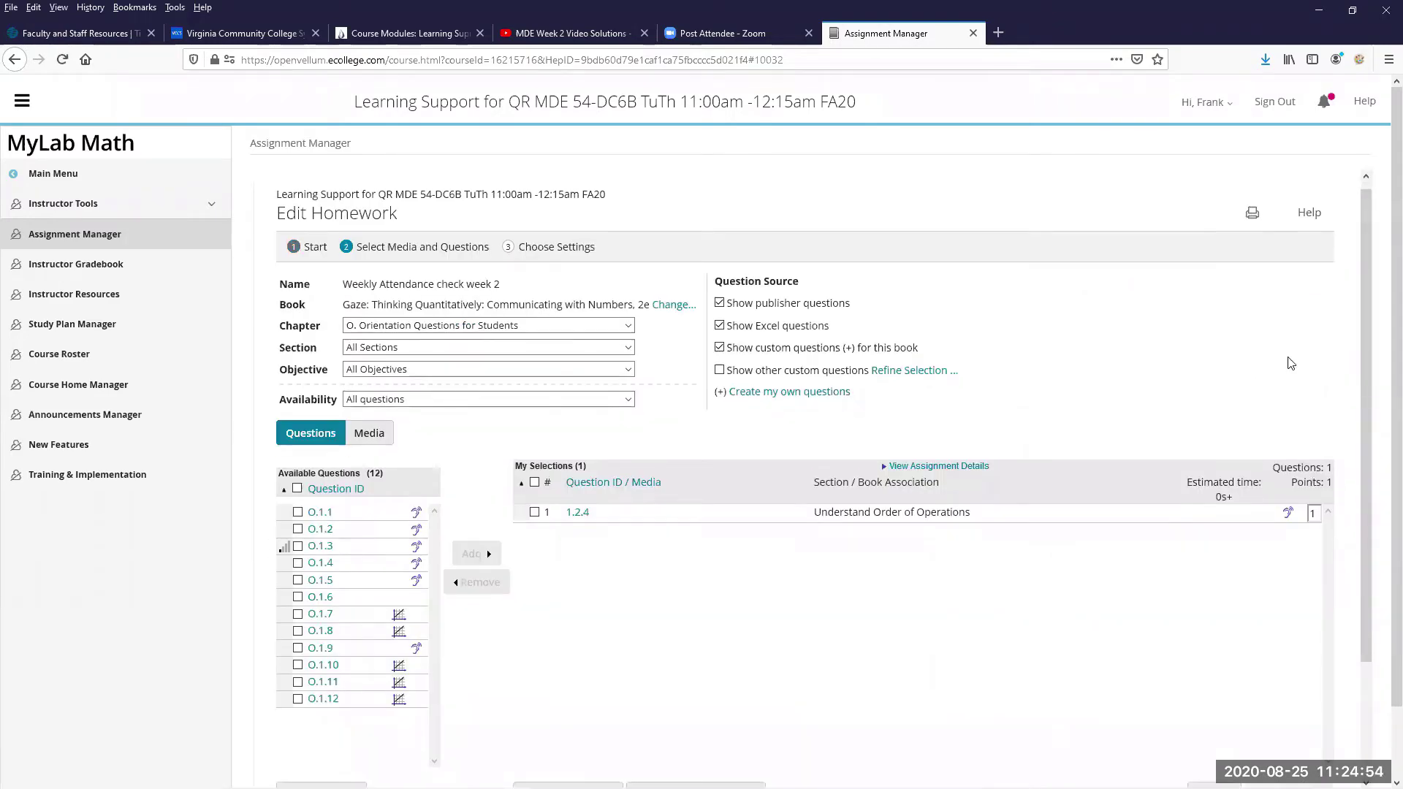
{"action": "left_click", "coordinate": [1306, 716]}
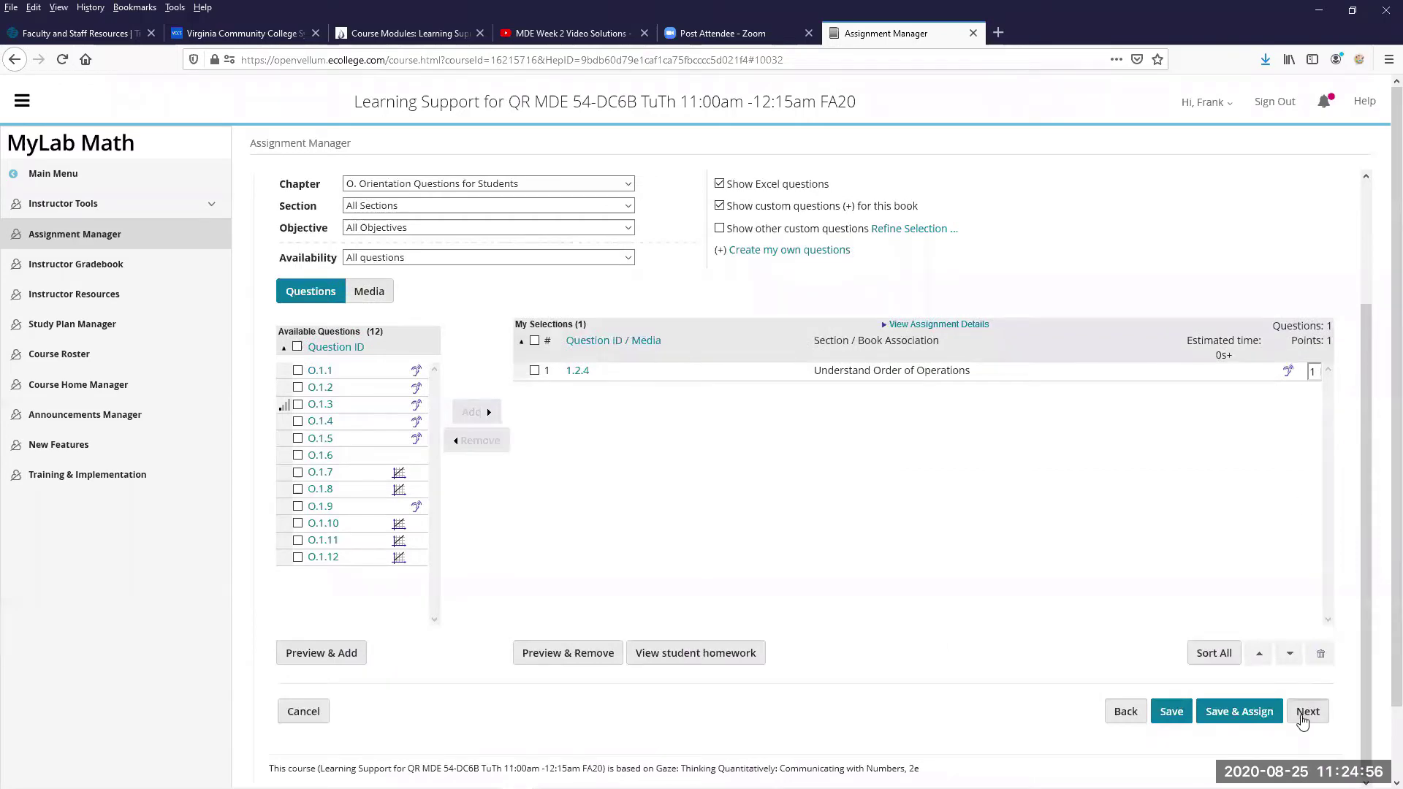
{"action": "scroll", "coordinate": [1304, 722], "scroll_direction": "down", "scroll_amount": 4}
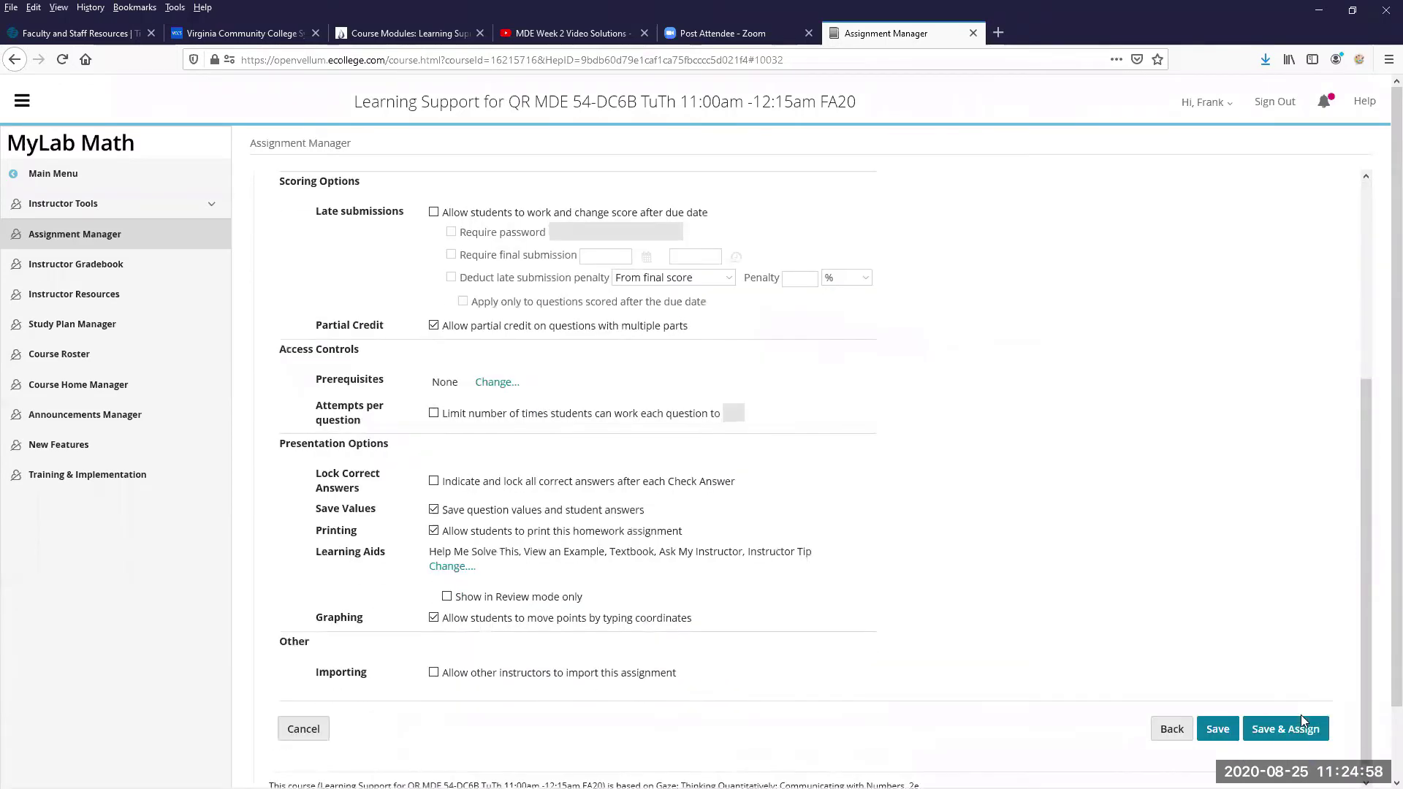
{"action": "scroll", "coordinate": [1044, 470], "scroll_direction": "up", "scroll_amount": 4}
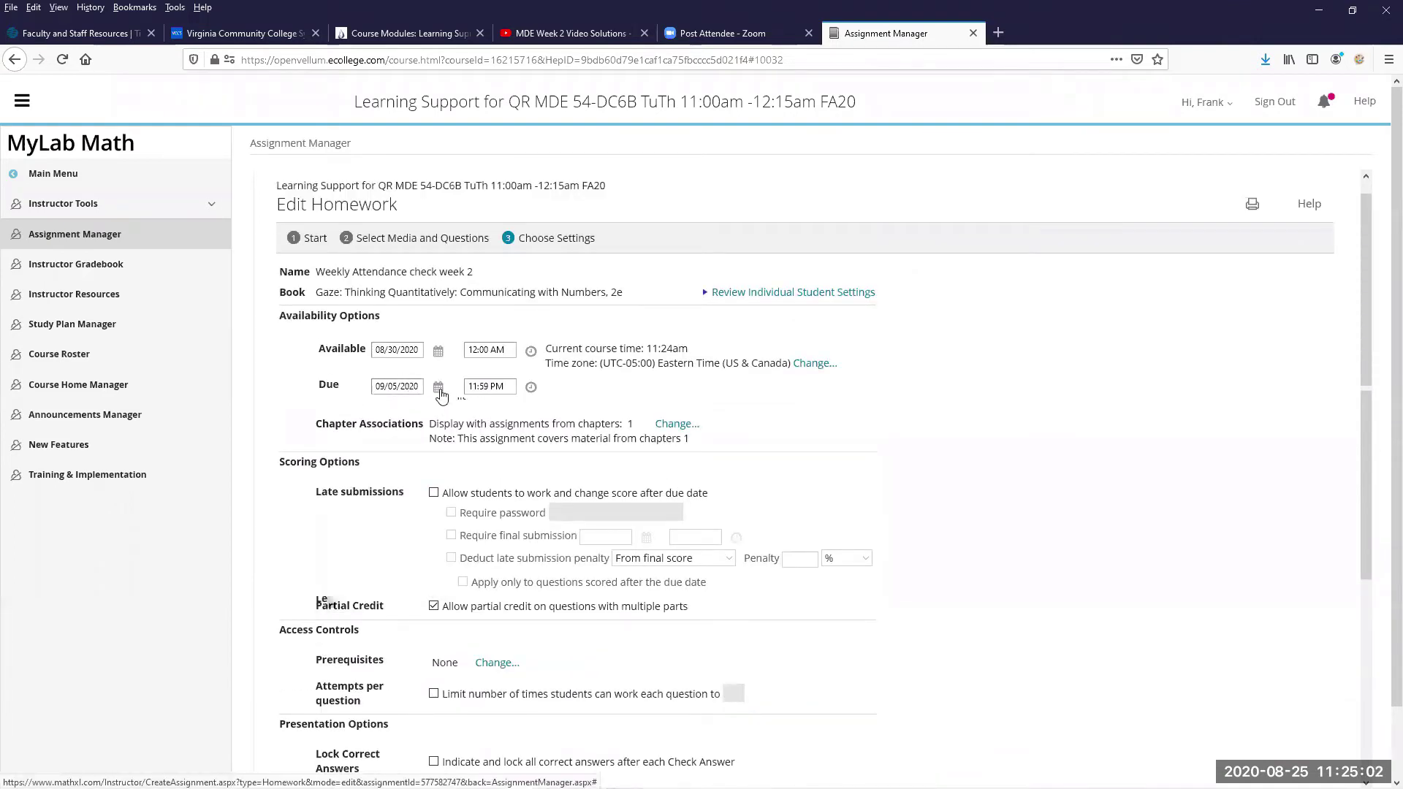
{"action": "left_click", "coordinate": [439, 388]}
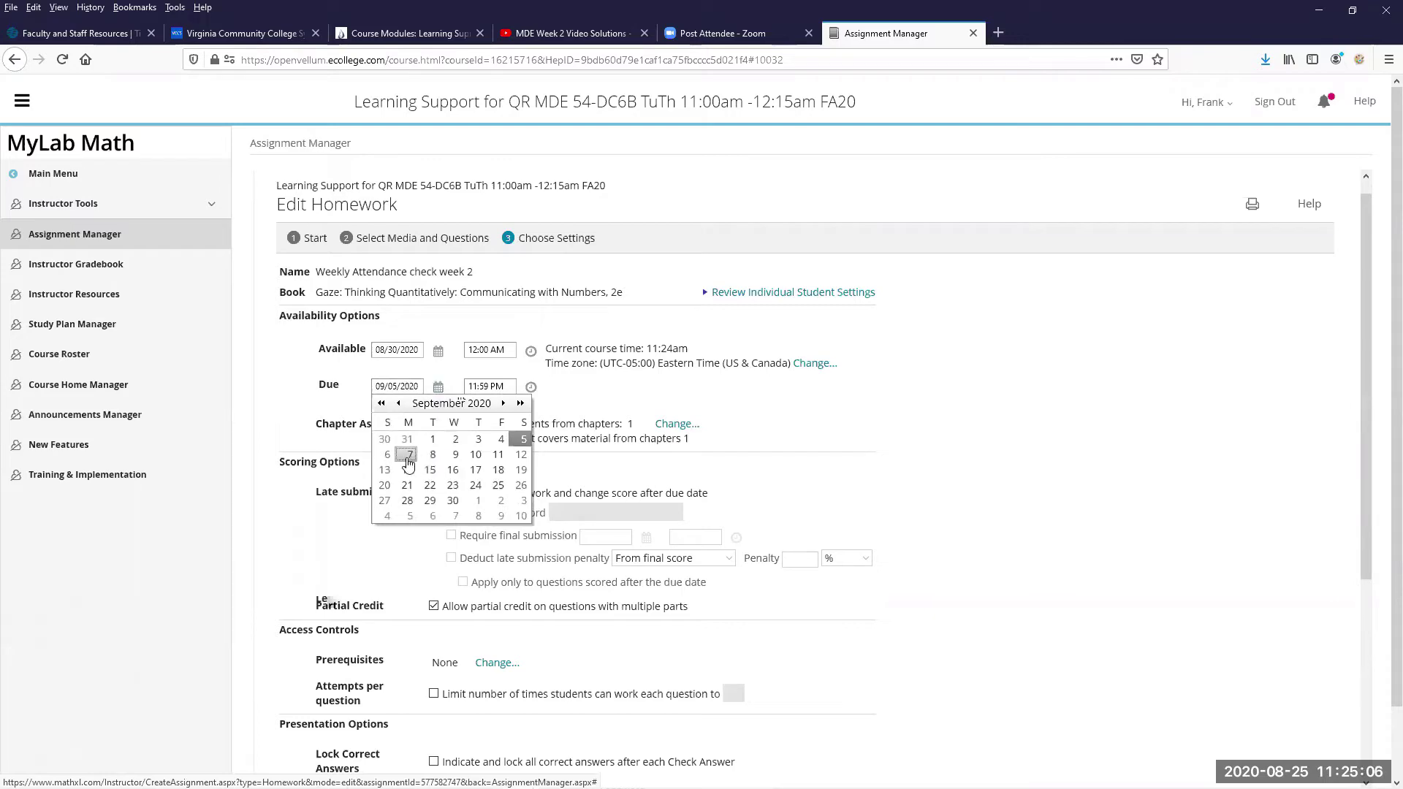
{"action": "left_click", "coordinate": [408, 456]}
{"action": "scroll", "coordinate": [1384, 606], "scroll_direction": "down", "scroll_amount": 1}
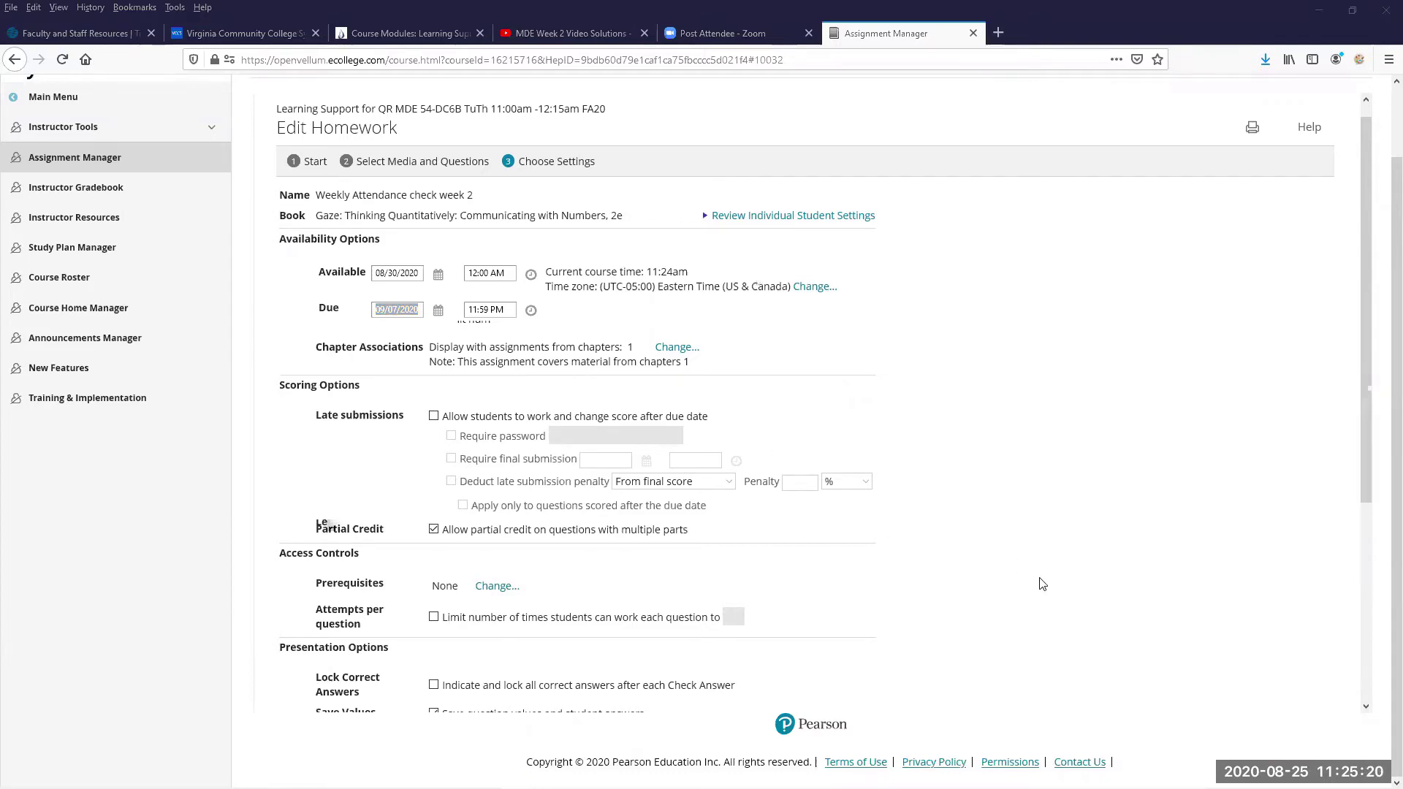
{"action": "scroll", "coordinate": [1042, 584], "scroll_direction": "down", "scroll_amount": 4}
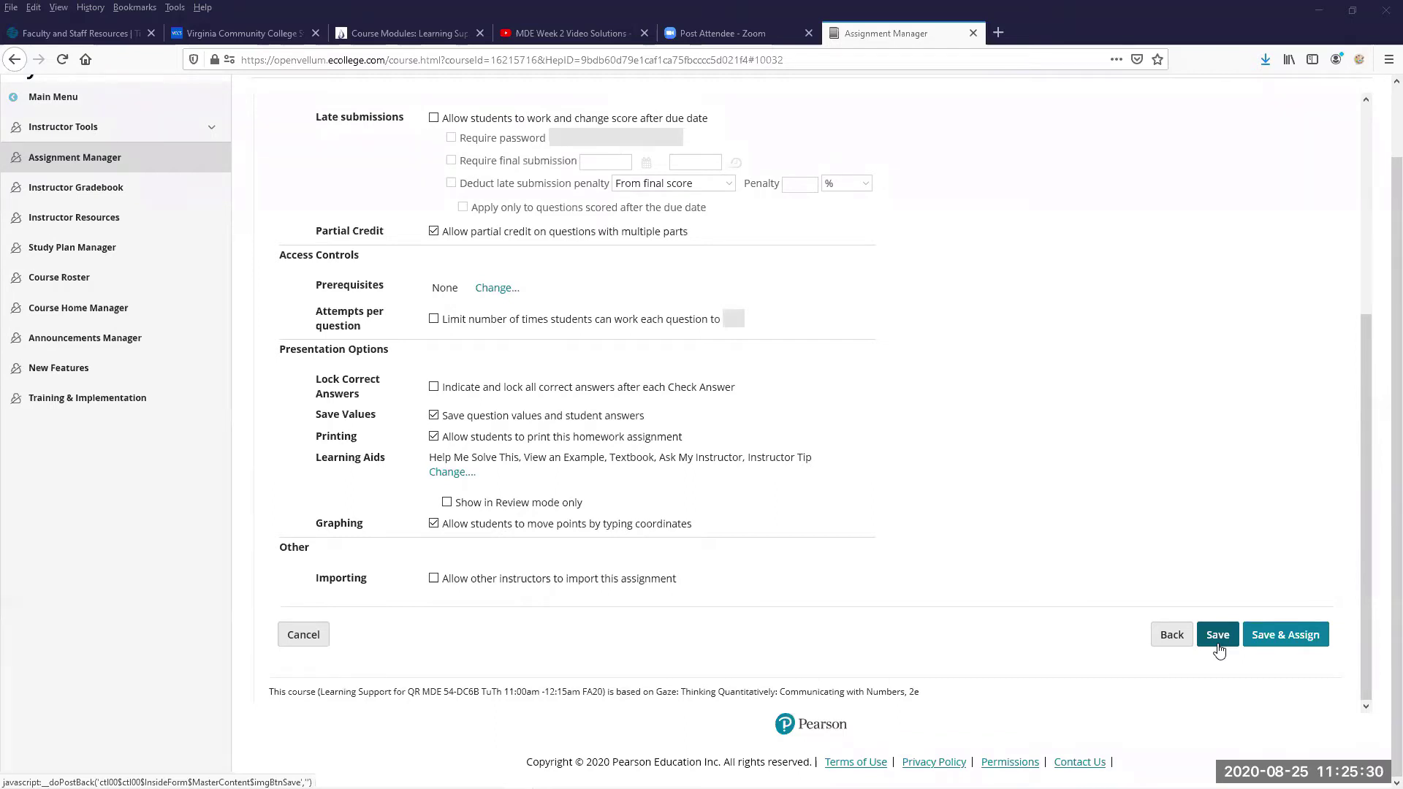
{"action": "left_click", "coordinate": [1312, 634]}
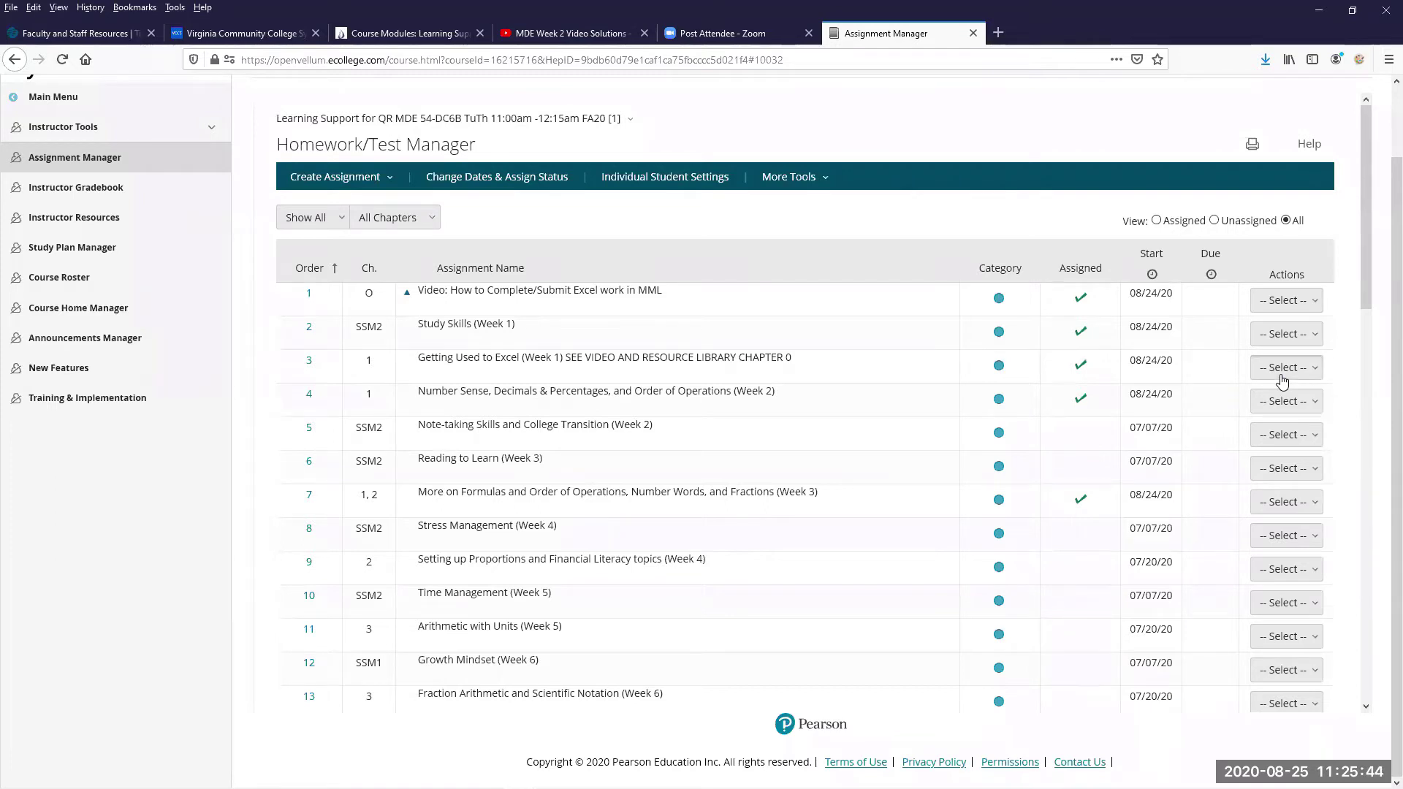
Preview the Getting Used to Excel (Week 1) homework and show the Question Help options for question 1.3.1.
{"action": "left_click", "coordinate": [1283, 374]}
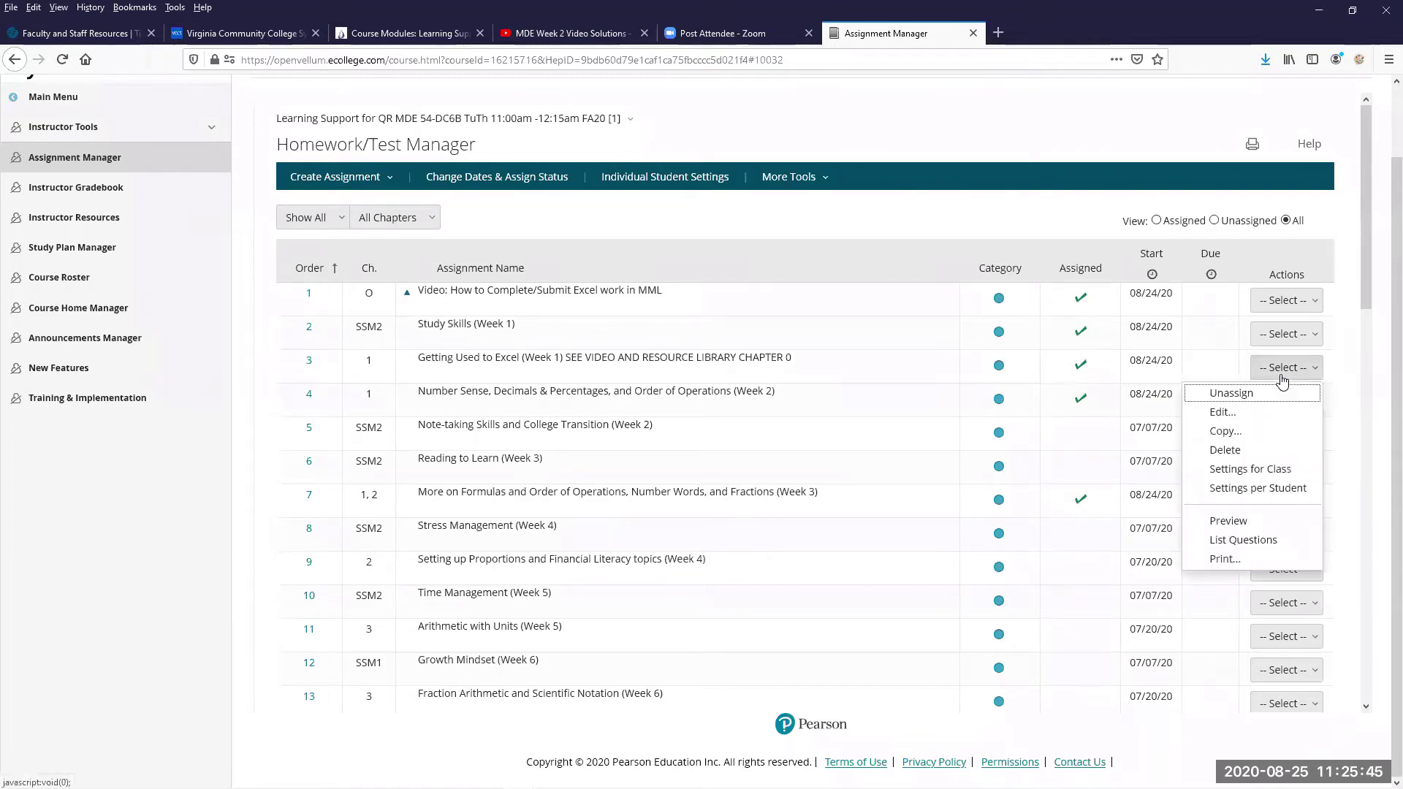
{"action": "left_click", "coordinate": [1231, 522]}
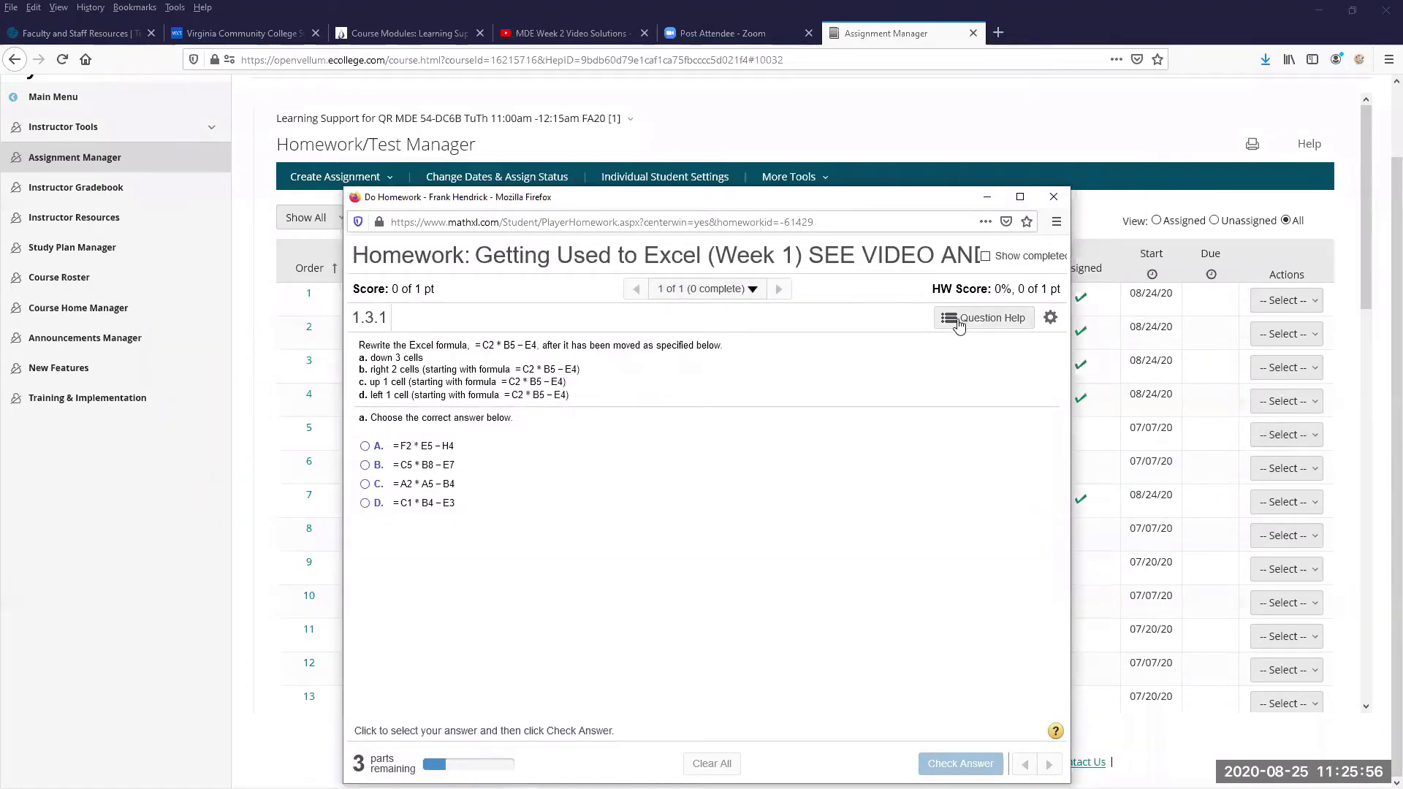
{"action": "left_click", "coordinate": [959, 321]}
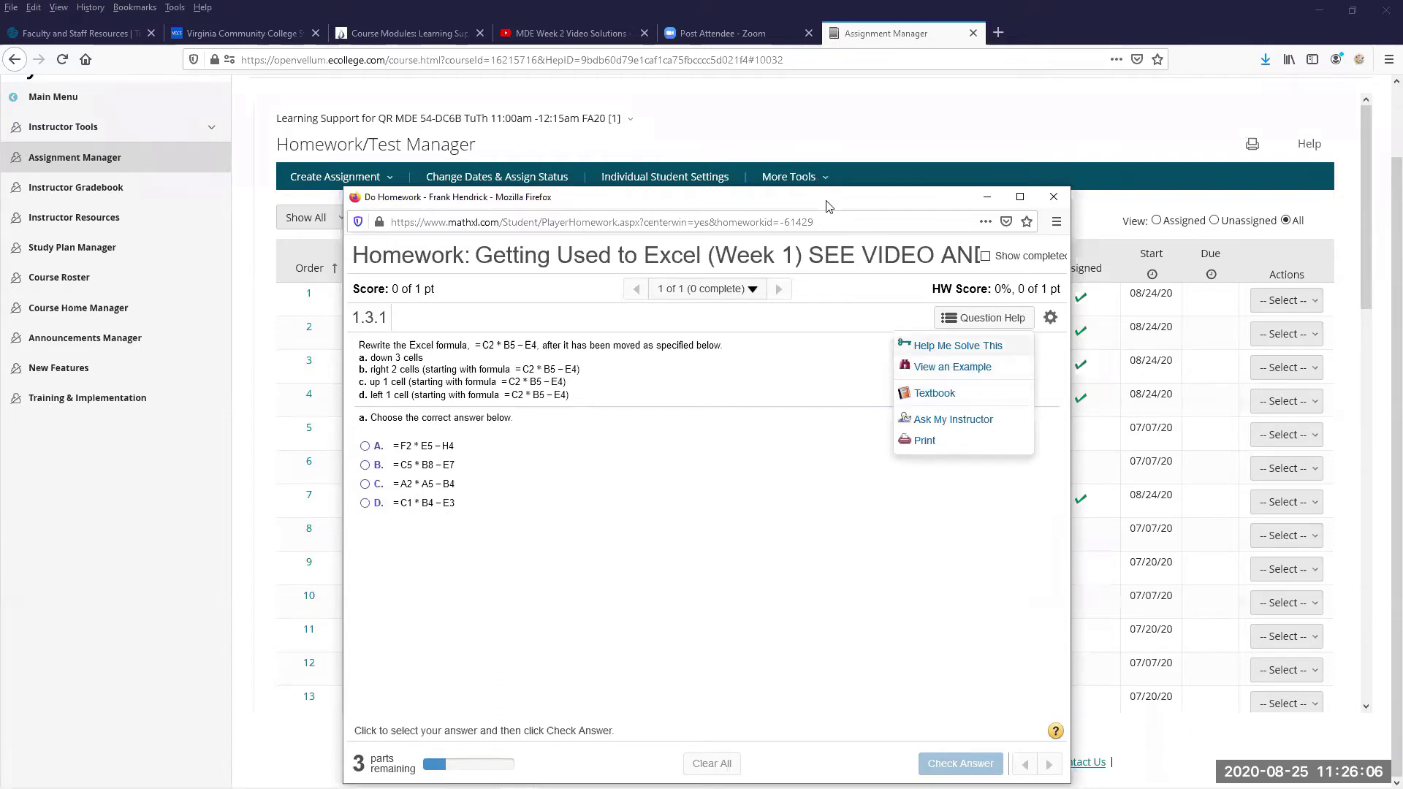
{"action": "left_click_drag", "start_coordinate": [828, 206], "coordinate": [847, 203]}
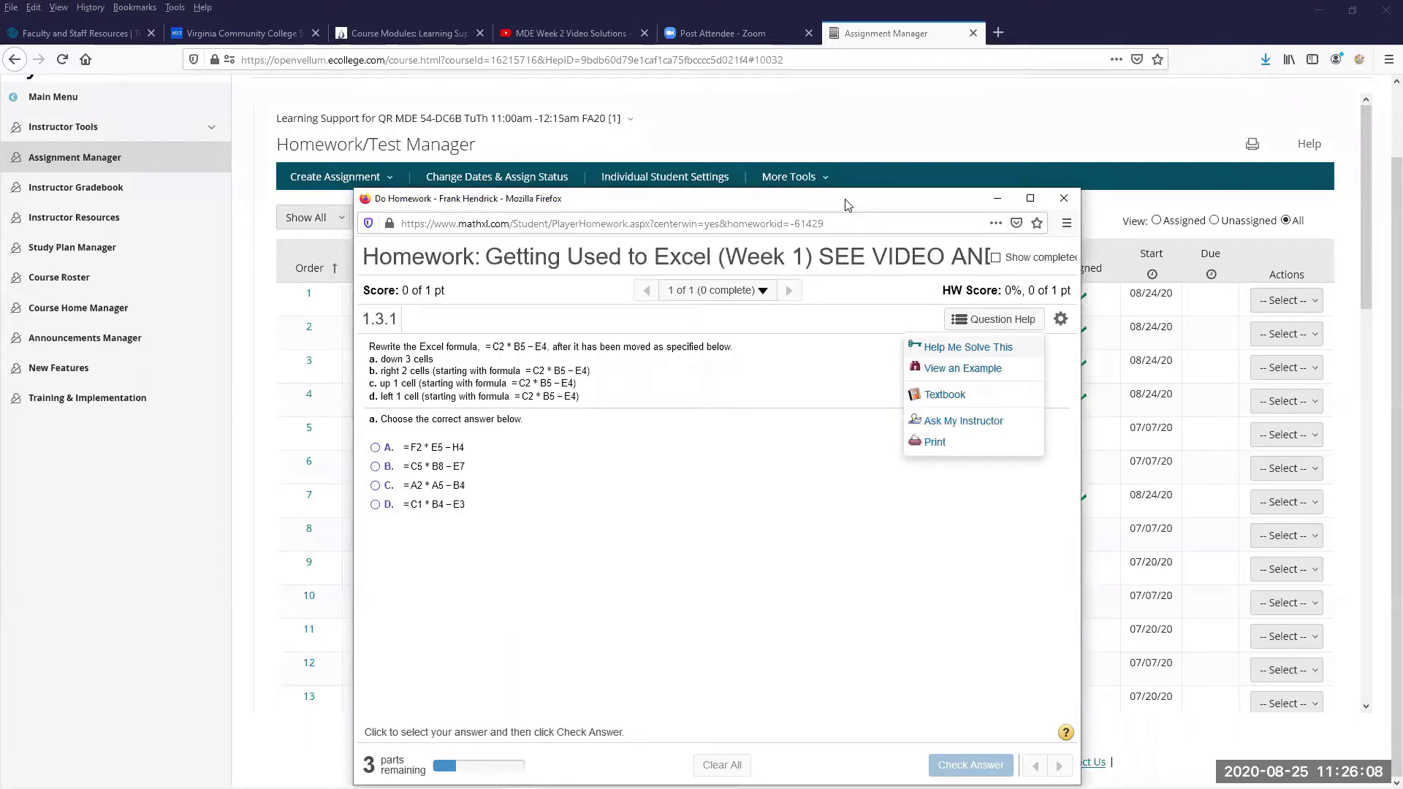
Arrange the main browser window beside the homework preview and show the MDE 54 Homework Video Solutions module in the Canvas course.
{"action": "left_click_drag", "start_coordinate": [846, 204], "coordinate": [1159, 30]}
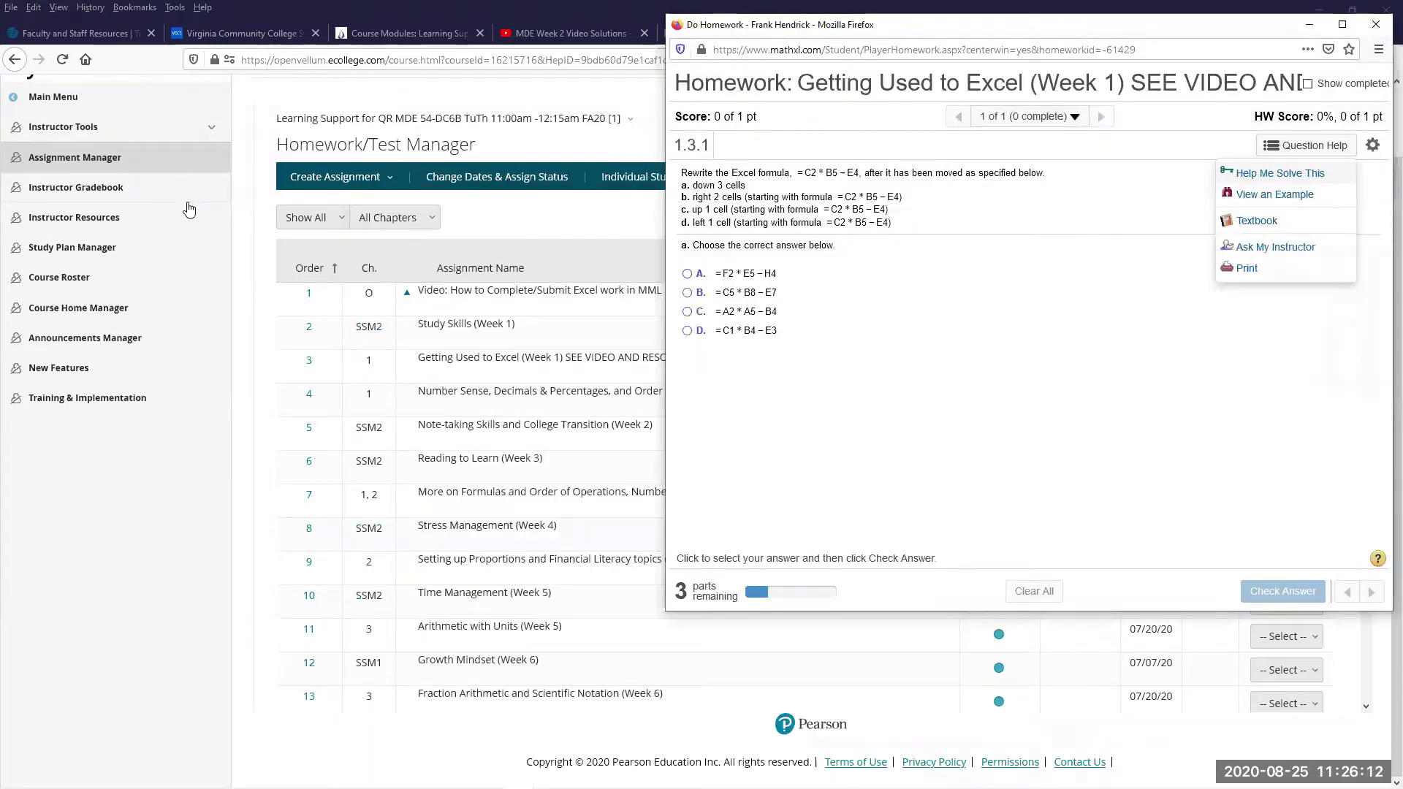
{"action": "left_click", "coordinate": [379, 29]}
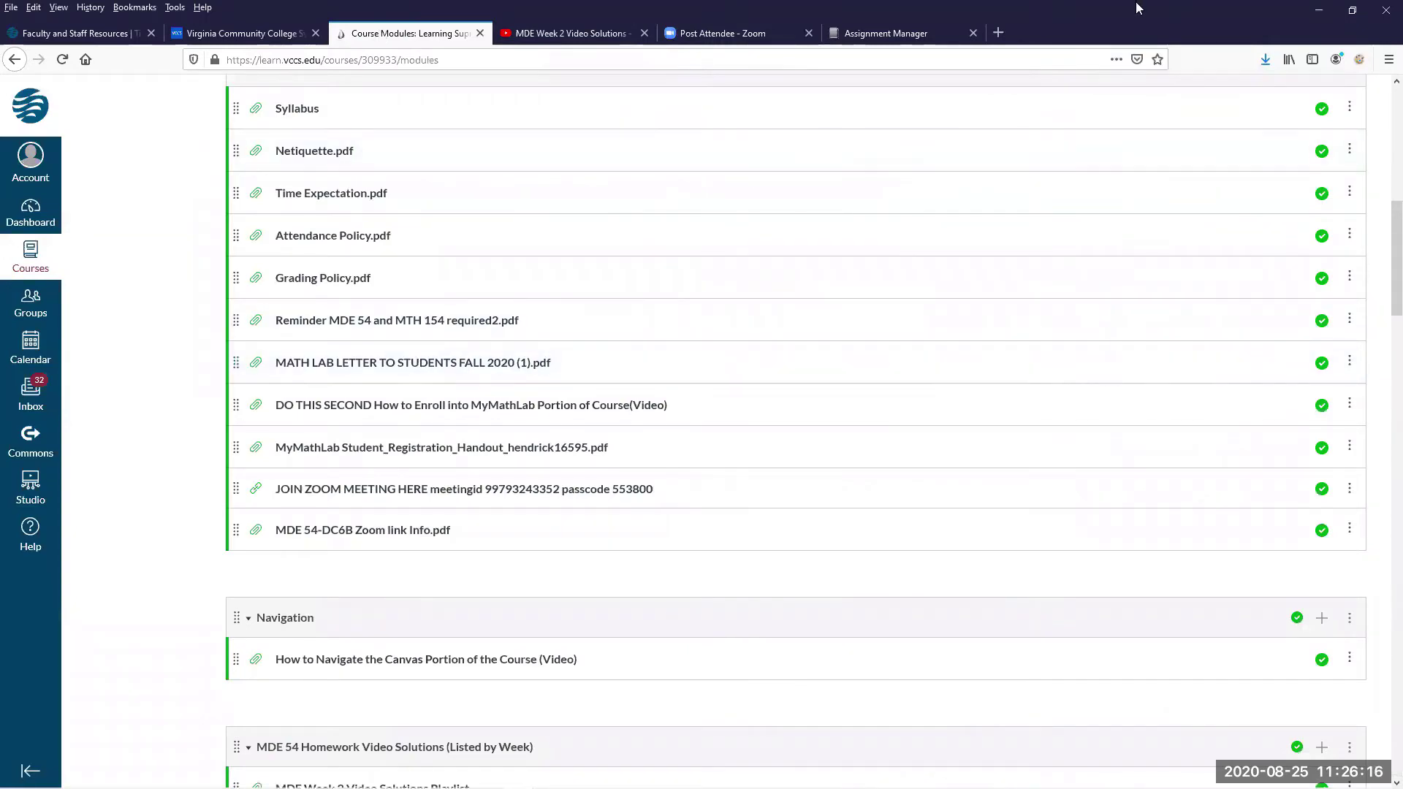
{"action": "left_click", "coordinate": [862, 29]}
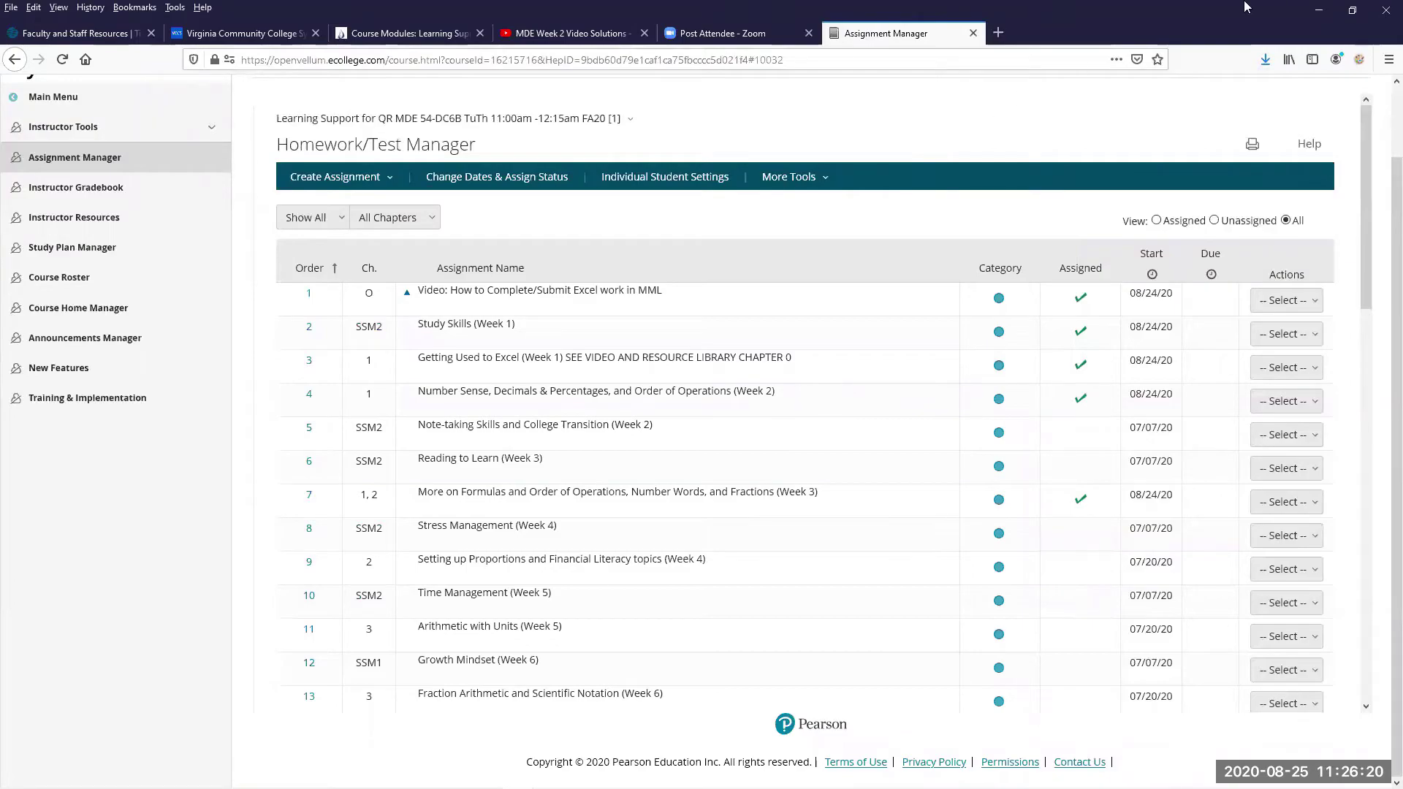
{"action": "key", "text": "super+Down"}
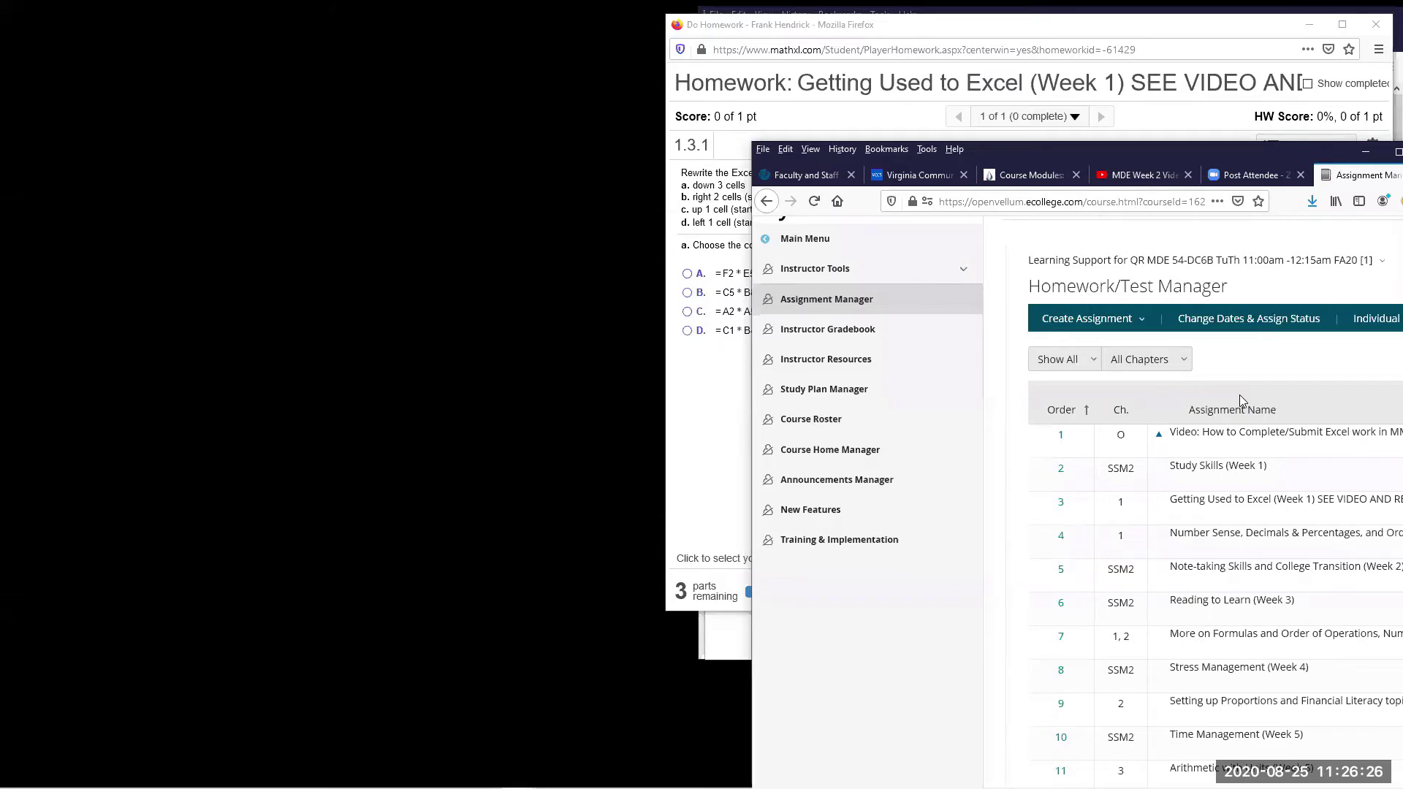
{"action": "key", "text": "super+Left"}
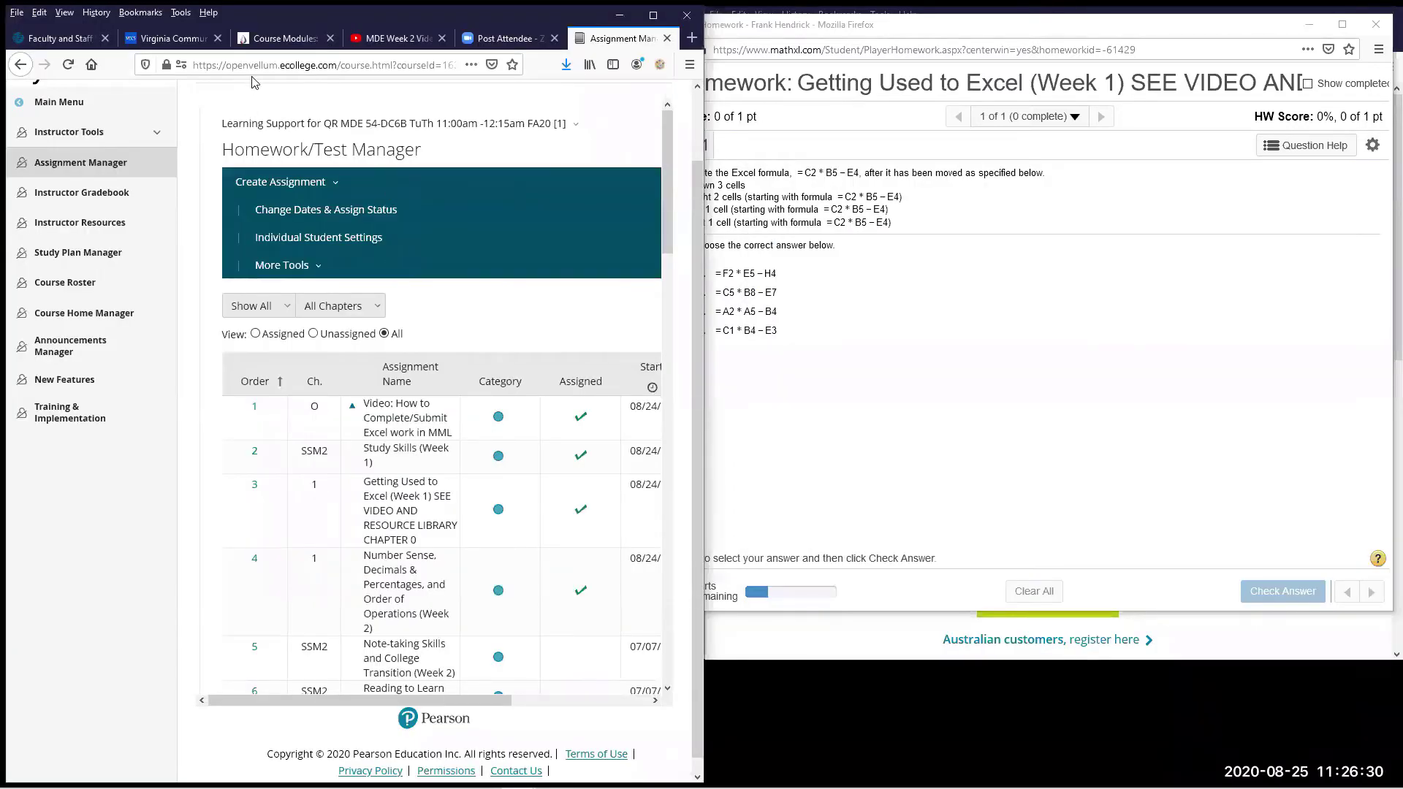
{"action": "left_click", "coordinate": [272, 41]}
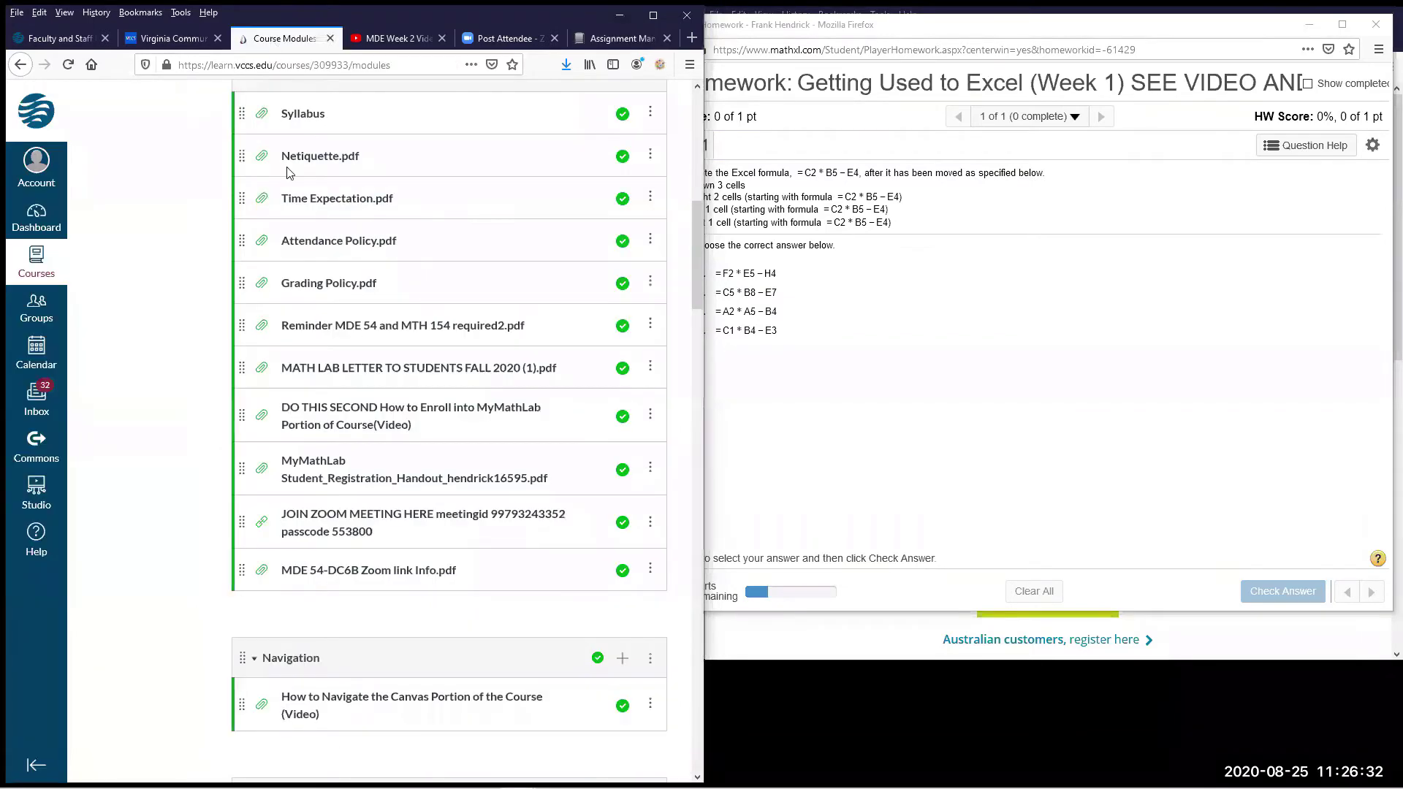
{"action": "scroll", "coordinate": [389, 604], "scroll_direction": "down", "scroll_amount": 1}
{"action": "scroll", "coordinate": [389, 604], "scroll_direction": "down", "scroll_amount": 5}
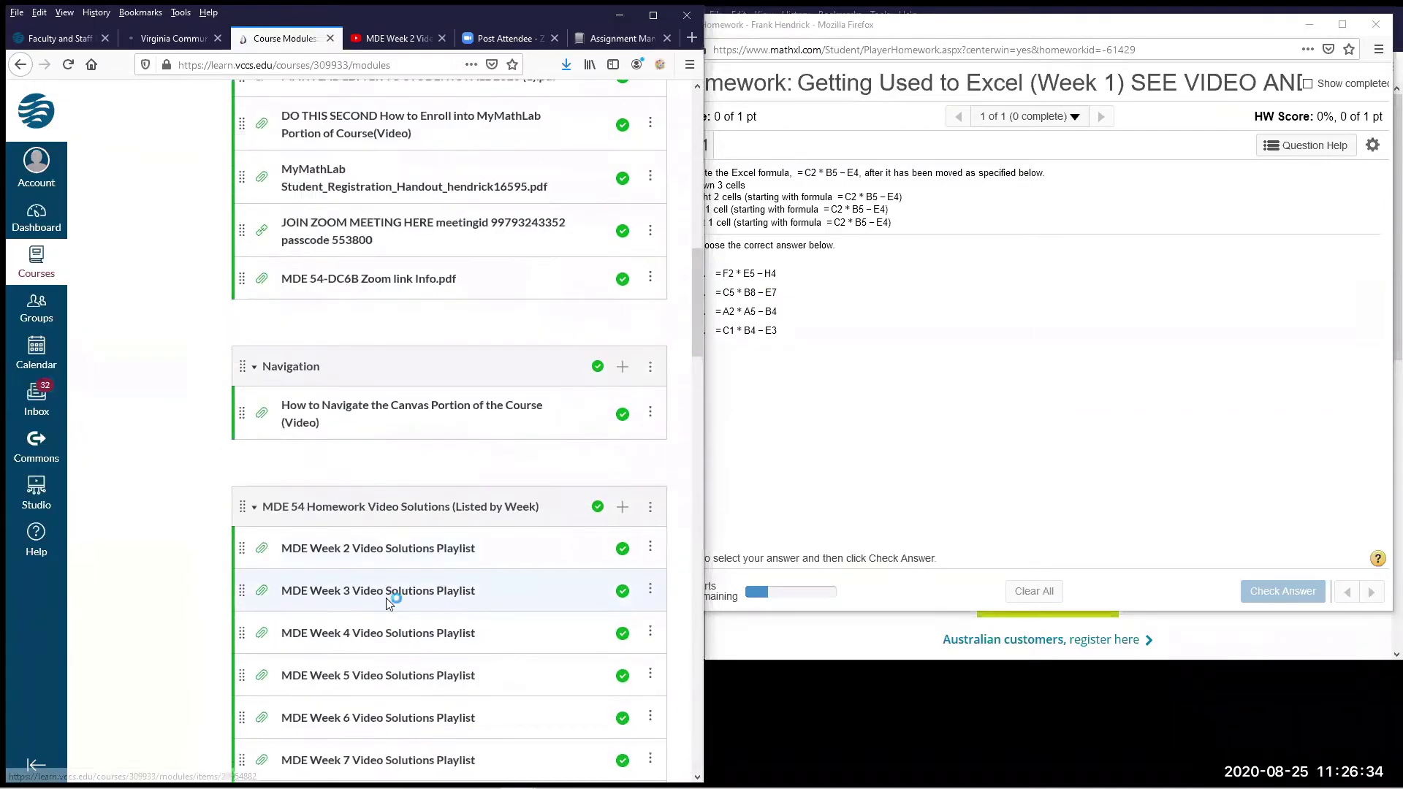
{"action": "scroll", "coordinate": [389, 604], "scroll_direction": "up", "scroll_amount": 2}
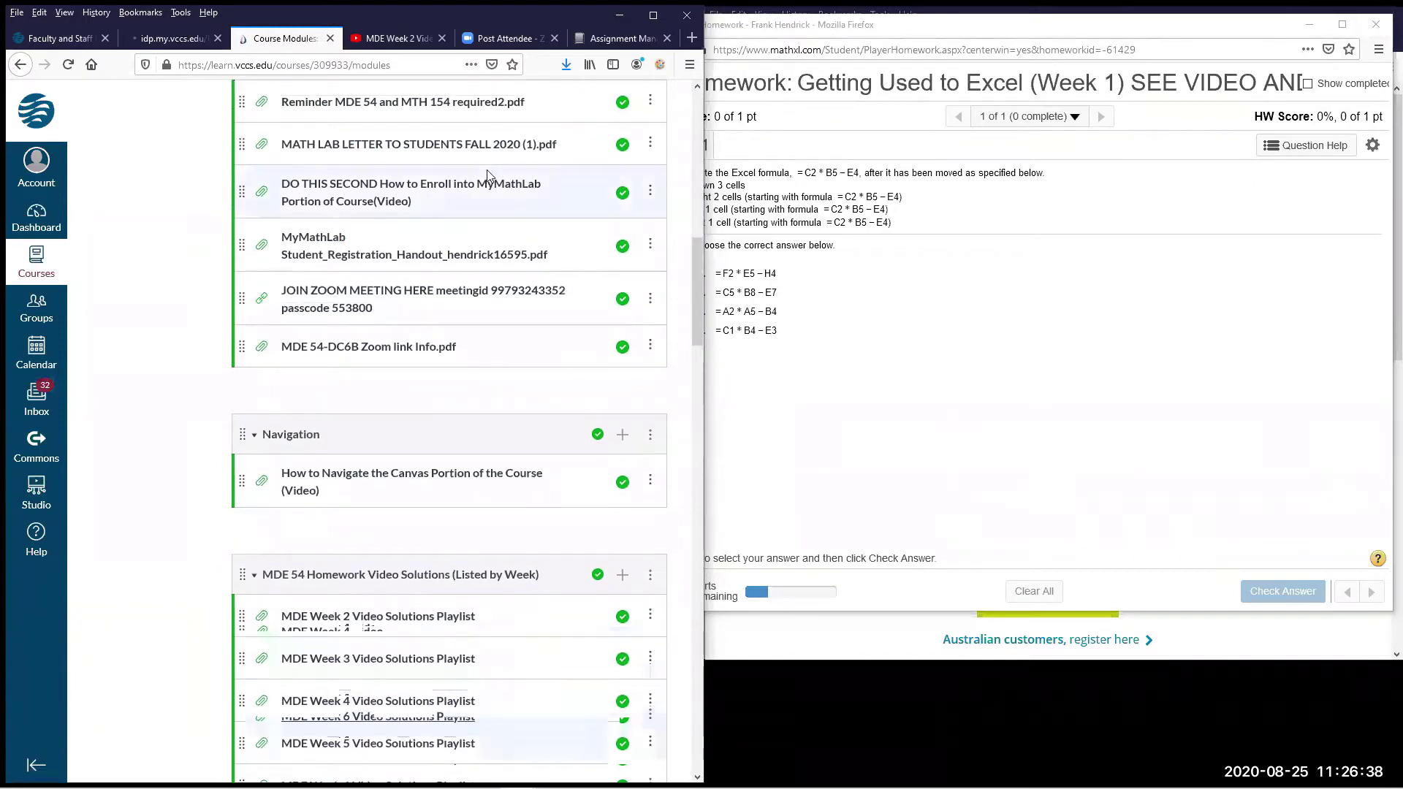
Preview the Number Sense, Decimals & Percentages, and Order of Operations (Week 2) homework from the Assignment Manager.
{"action": "left_click", "coordinate": [602, 45]}
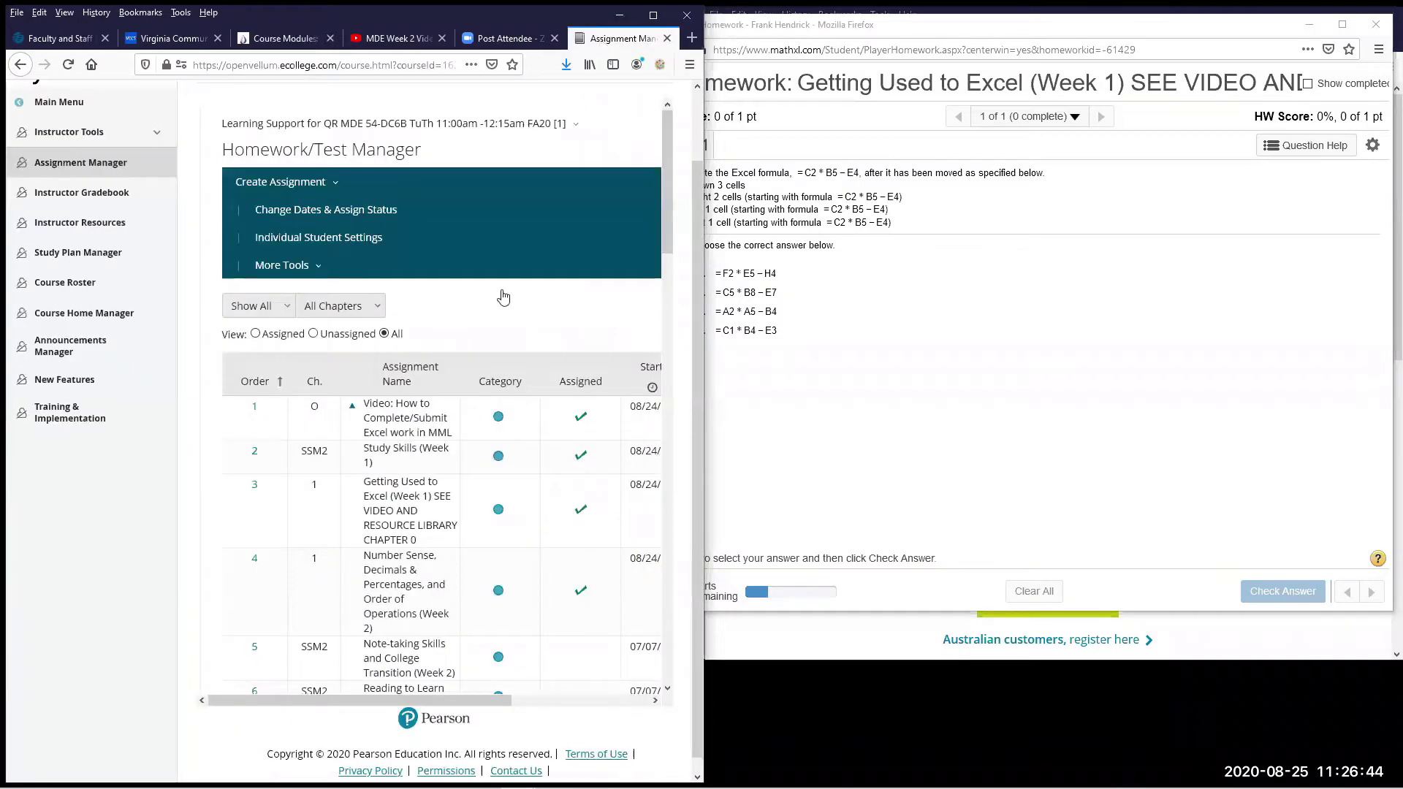
{"action": "scroll", "coordinate": [476, 604], "scroll_direction": "down", "scroll_amount": 3}
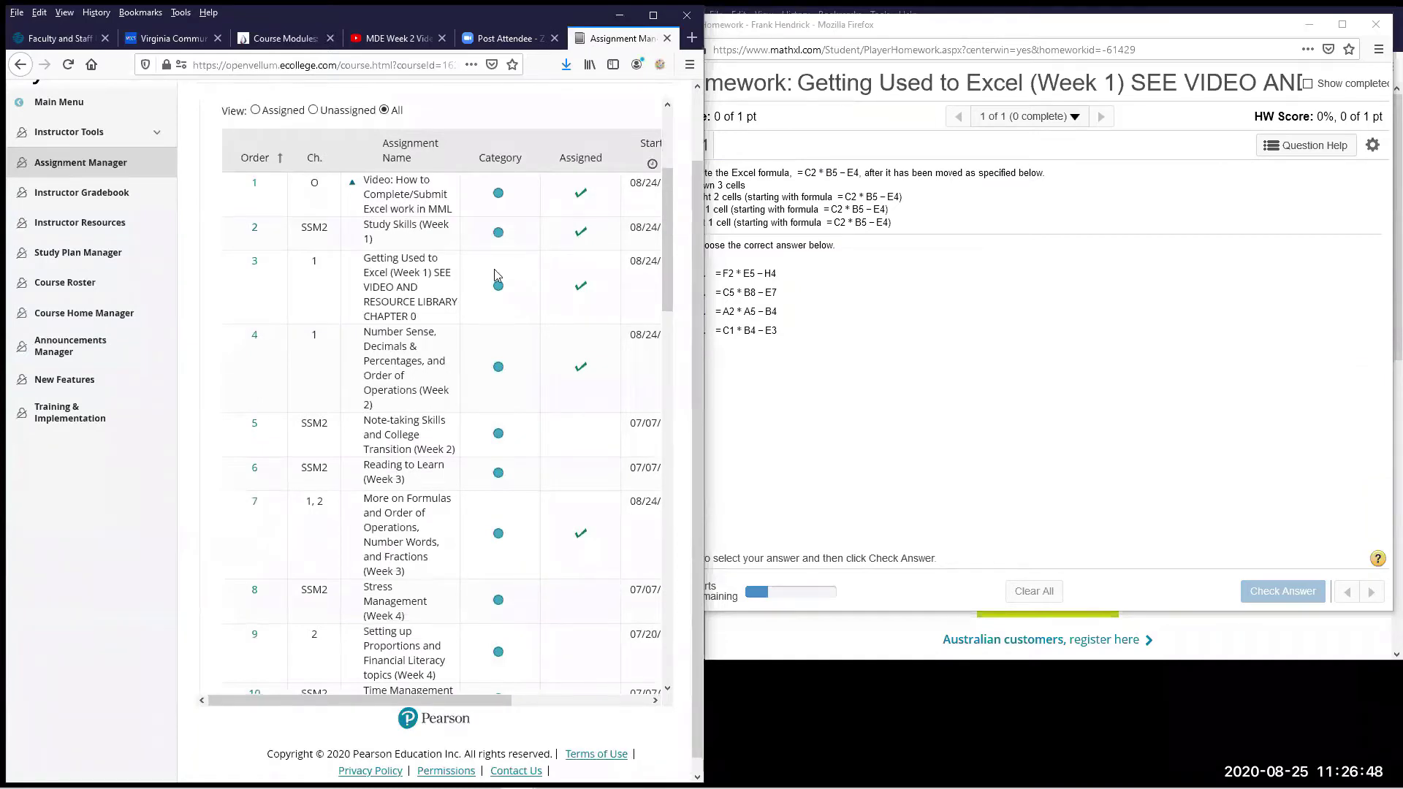
{"action": "scroll", "coordinate": [494, 269], "scroll_direction": "down", "scroll_amount": 3}
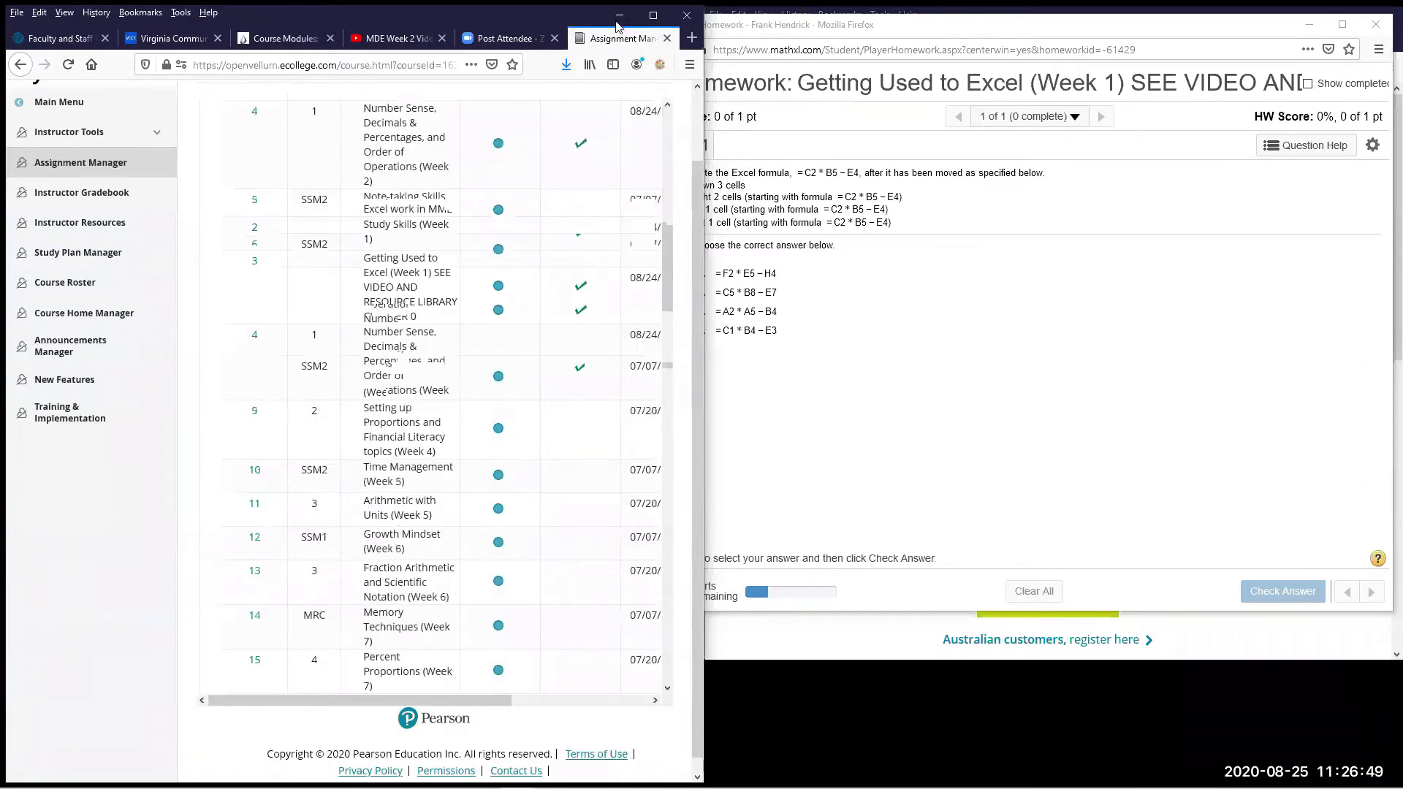
{"action": "left_click", "coordinate": [653, 15]}
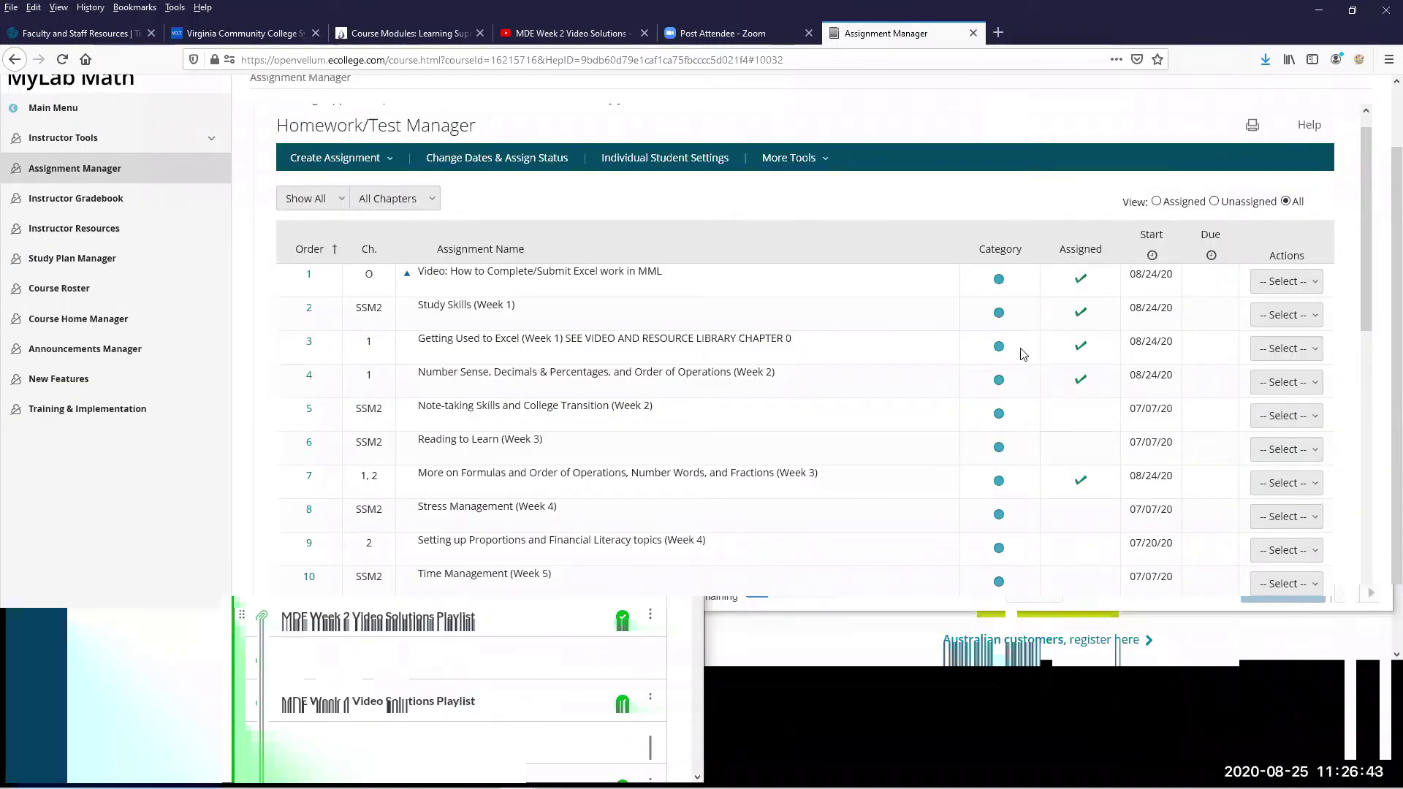
{"action": "left_click", "coordinate": [1273, 383]}
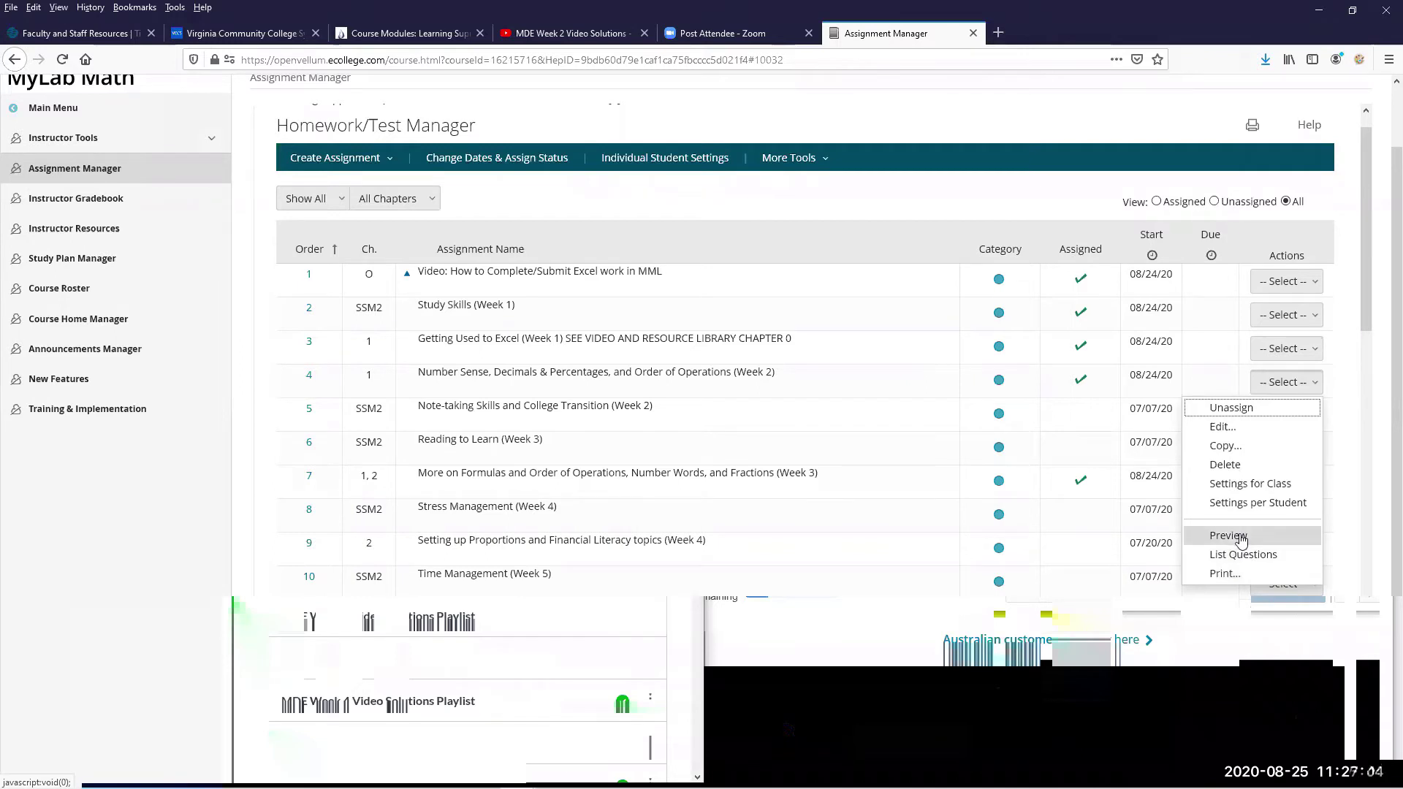
{"action": "left_click", "coordinate": [1240, 537]}
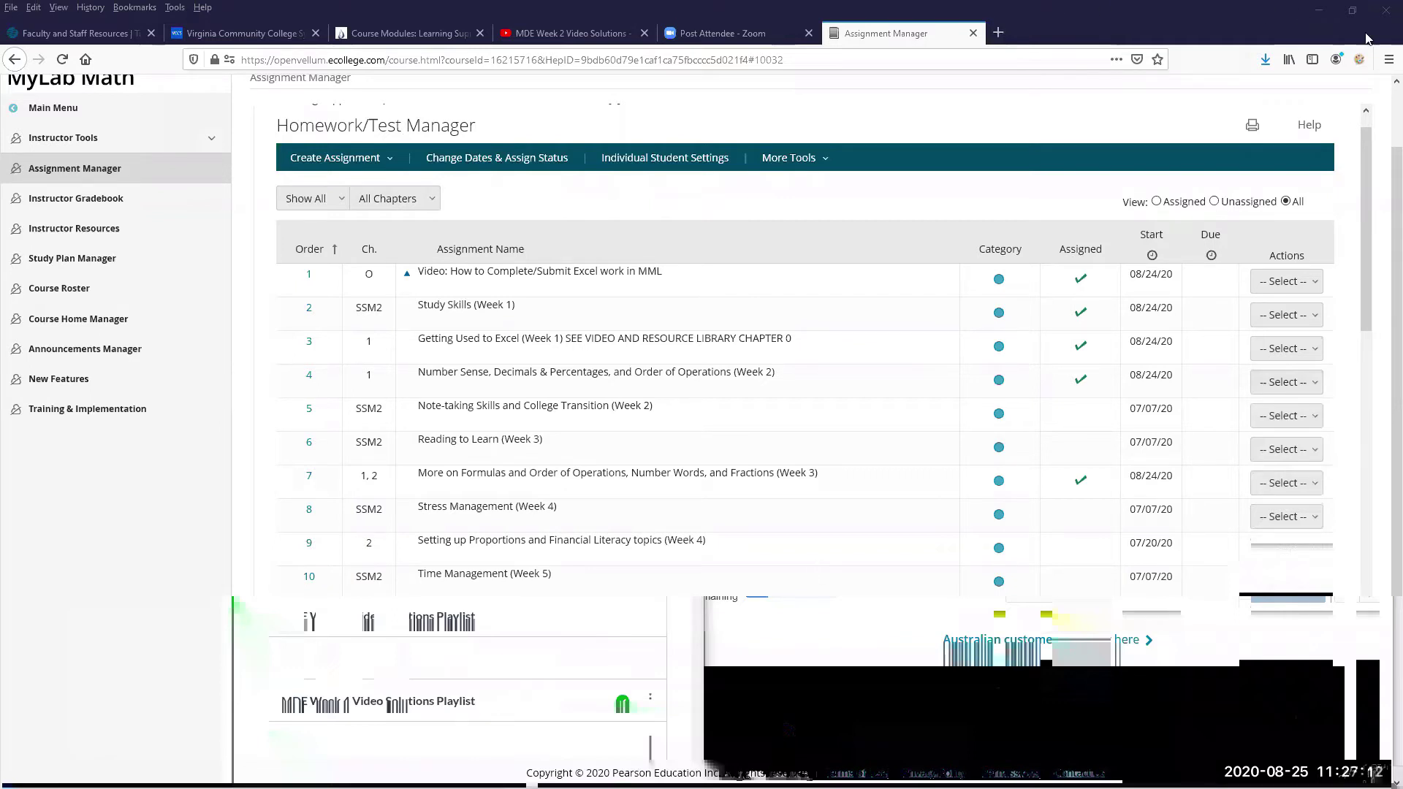
Shrink the main browser window back beside the preview and play the 1 PKA 3 video from the MDE Week 2 Video Solutions playlist.
{"action": "left_click", "coordinate": [1348, 9]}
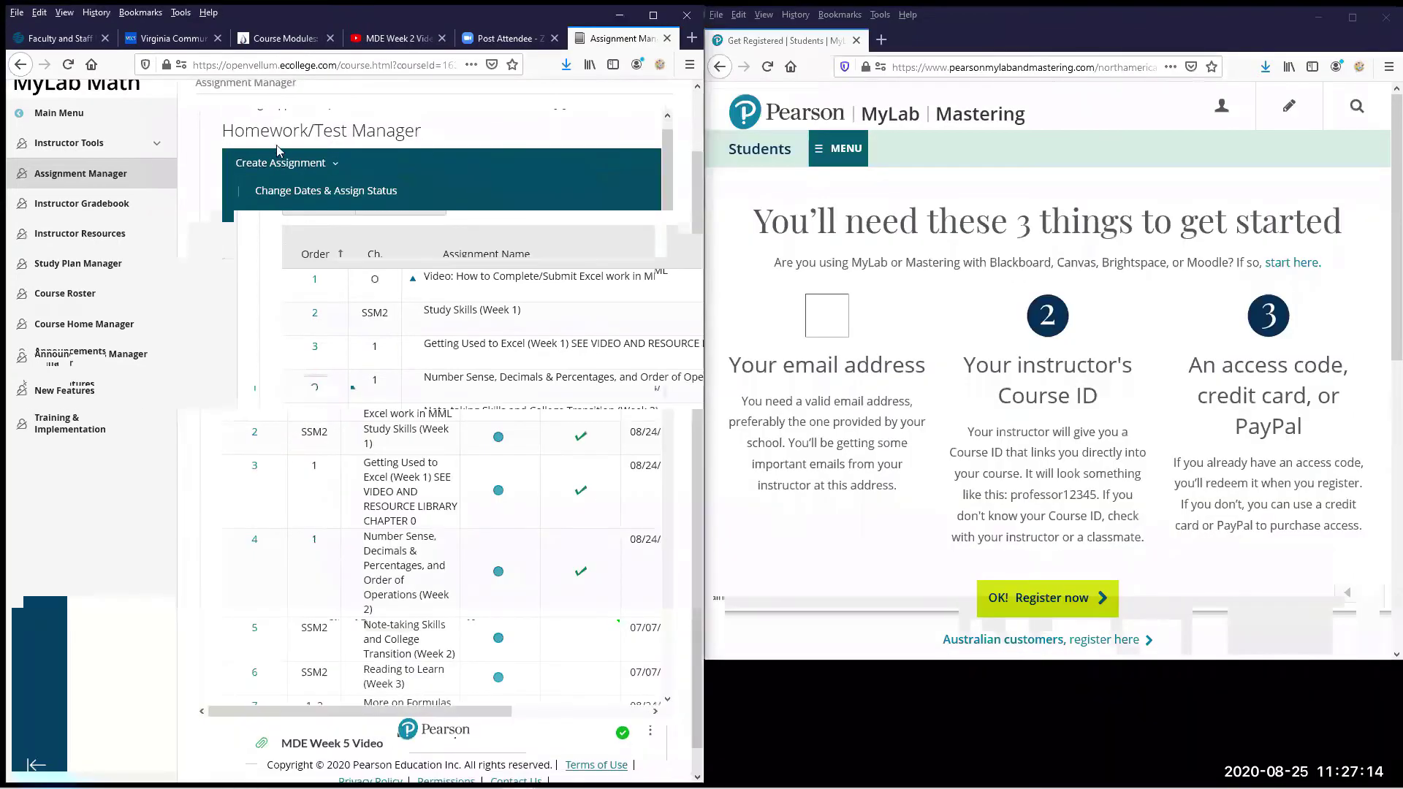
{"action": "left_click", "coordinate": [365, 41]}
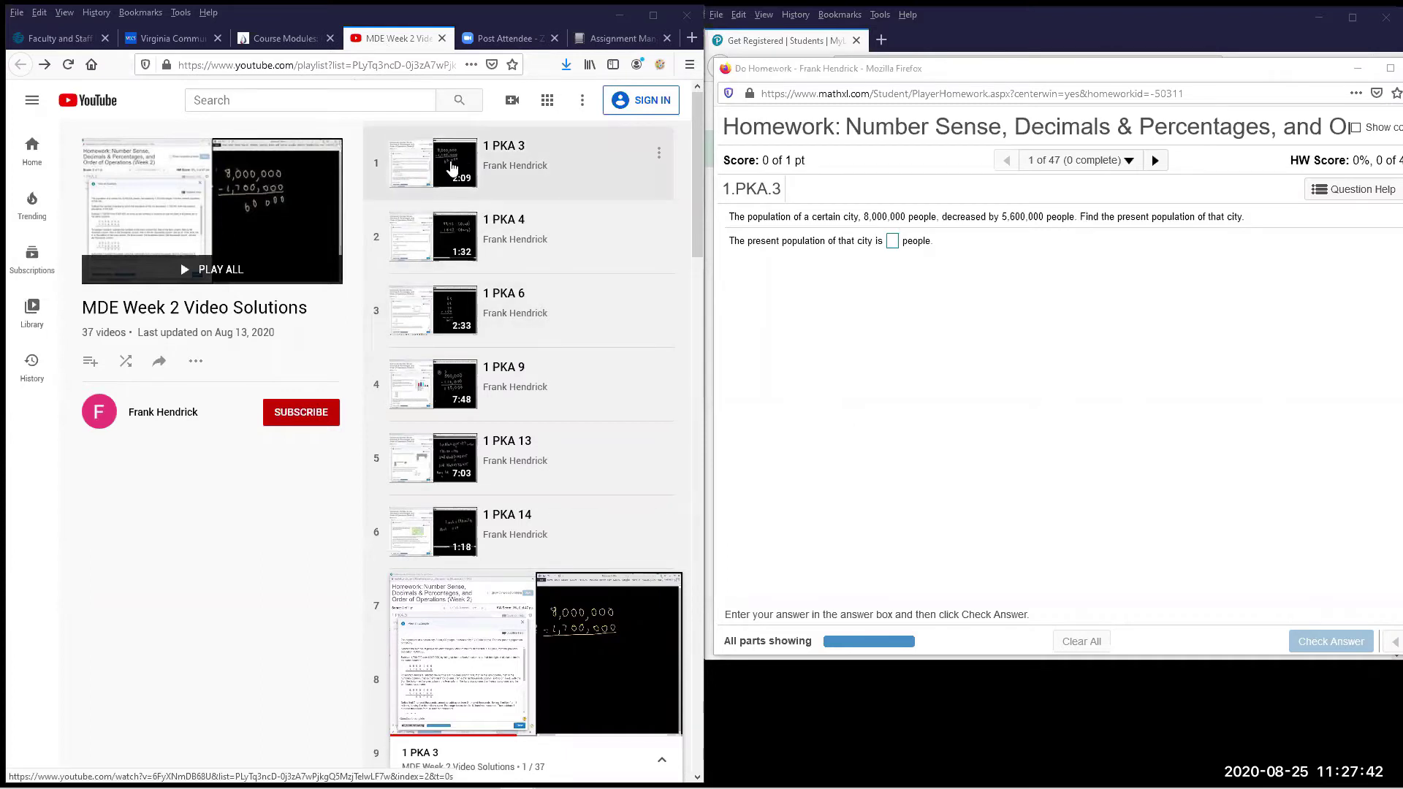
{"action": "left_click", "coordinate": [450, 168]}
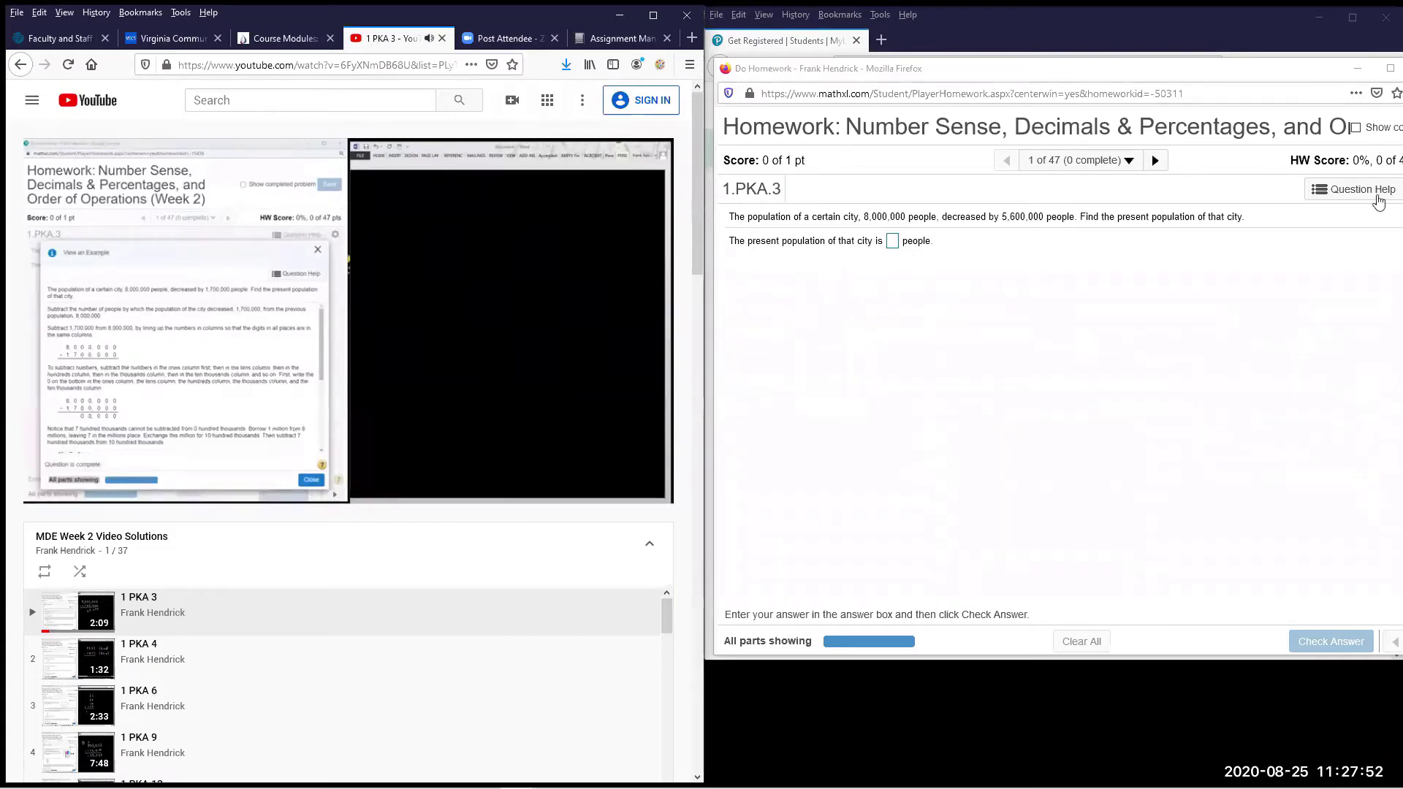
Go through part of the worked example for question 1.PKA.3 beside the muted video, close it, and return to the video playlist.
{"action": "left_click", "coordinate": [1368, 197]}
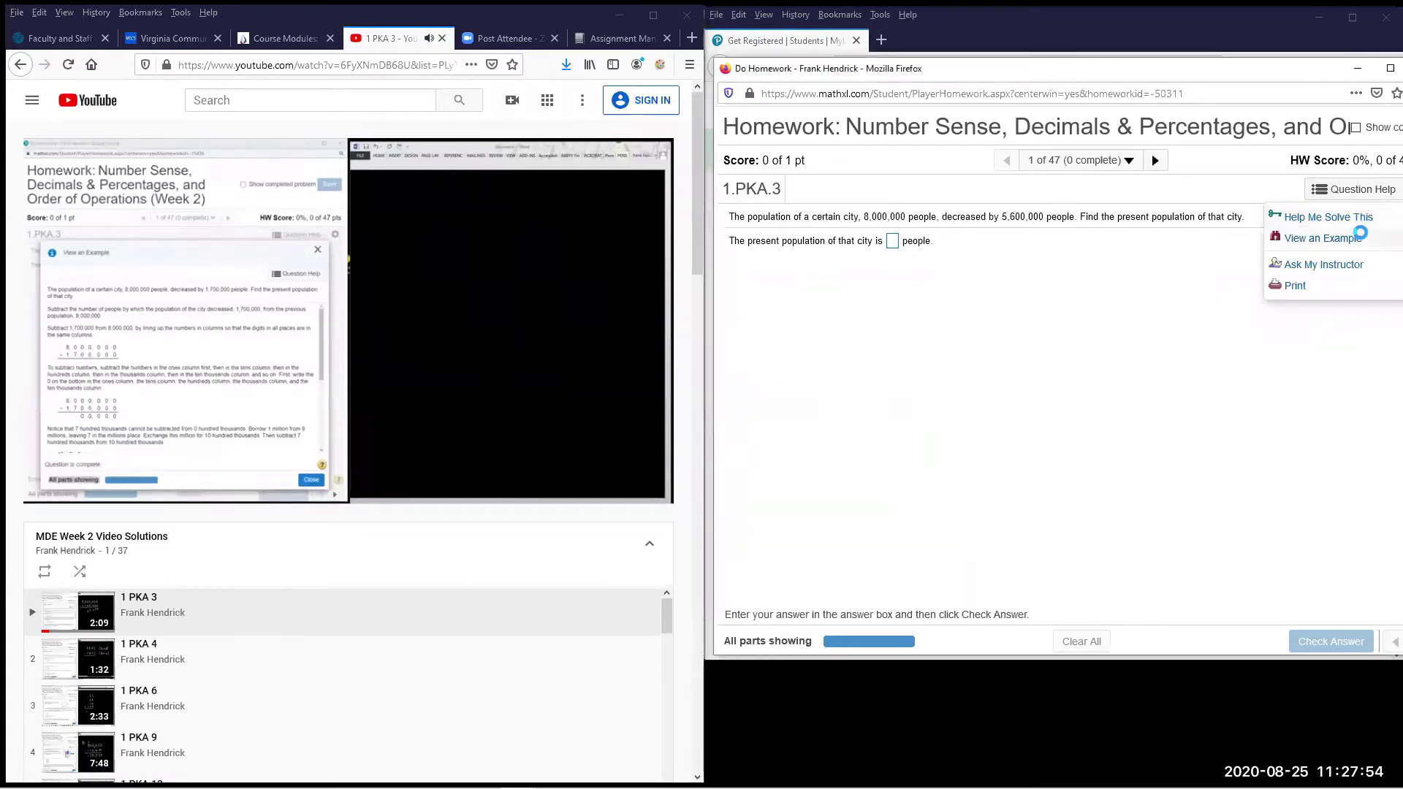
{"action": "left_click", "coordinate": [1358, 238]}
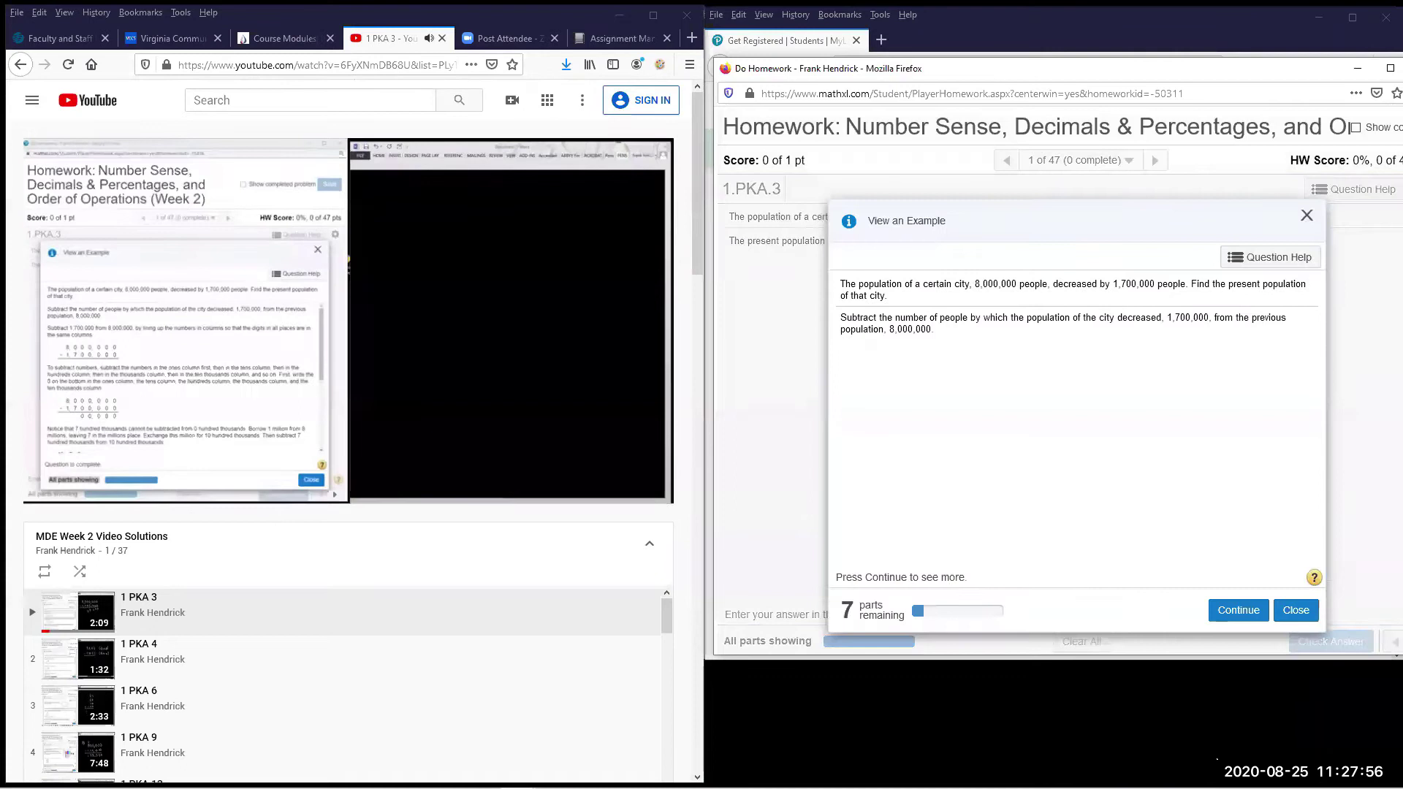
{"action": "left_click", "coordinate": [1241, 609]}
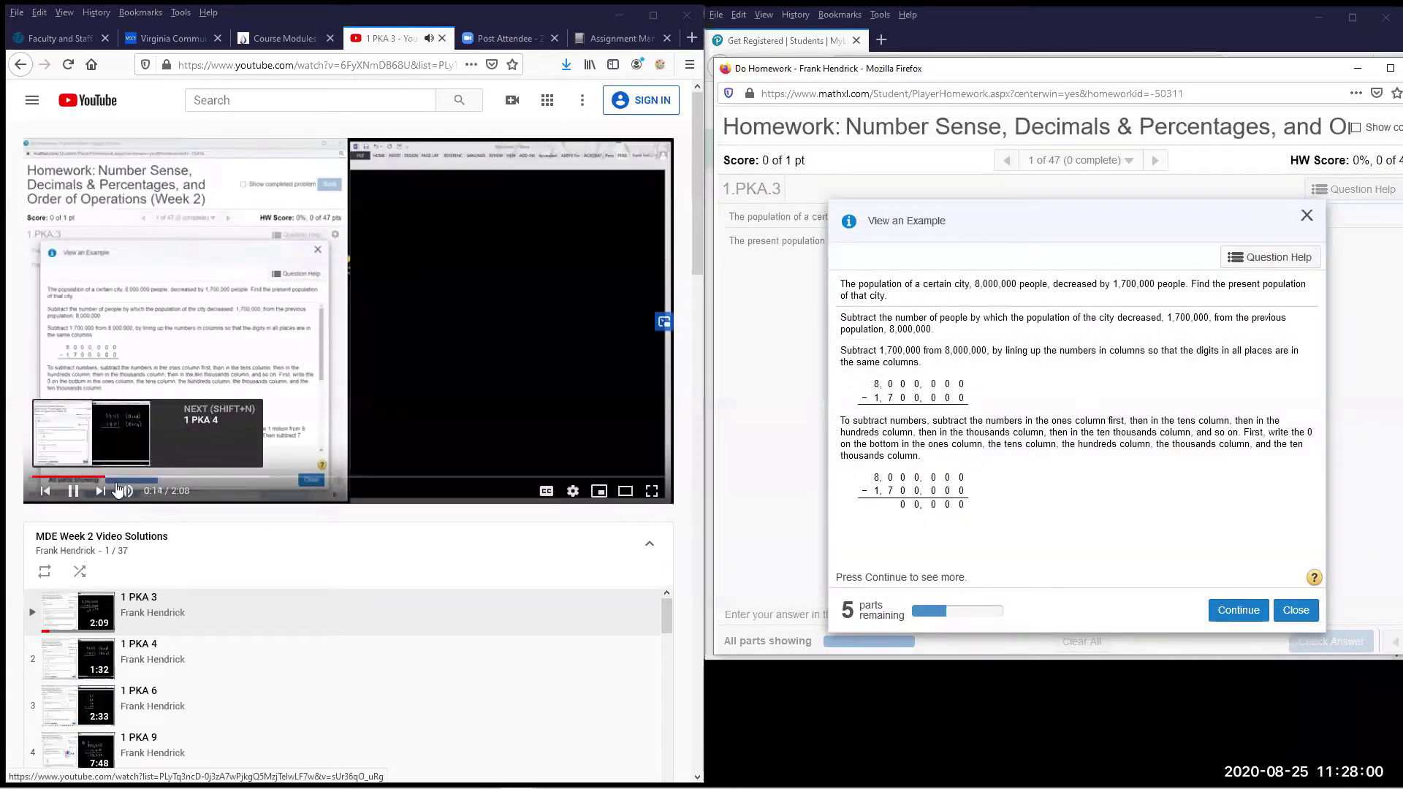
{"action": "left_click", "coordinate": [126, 491]}
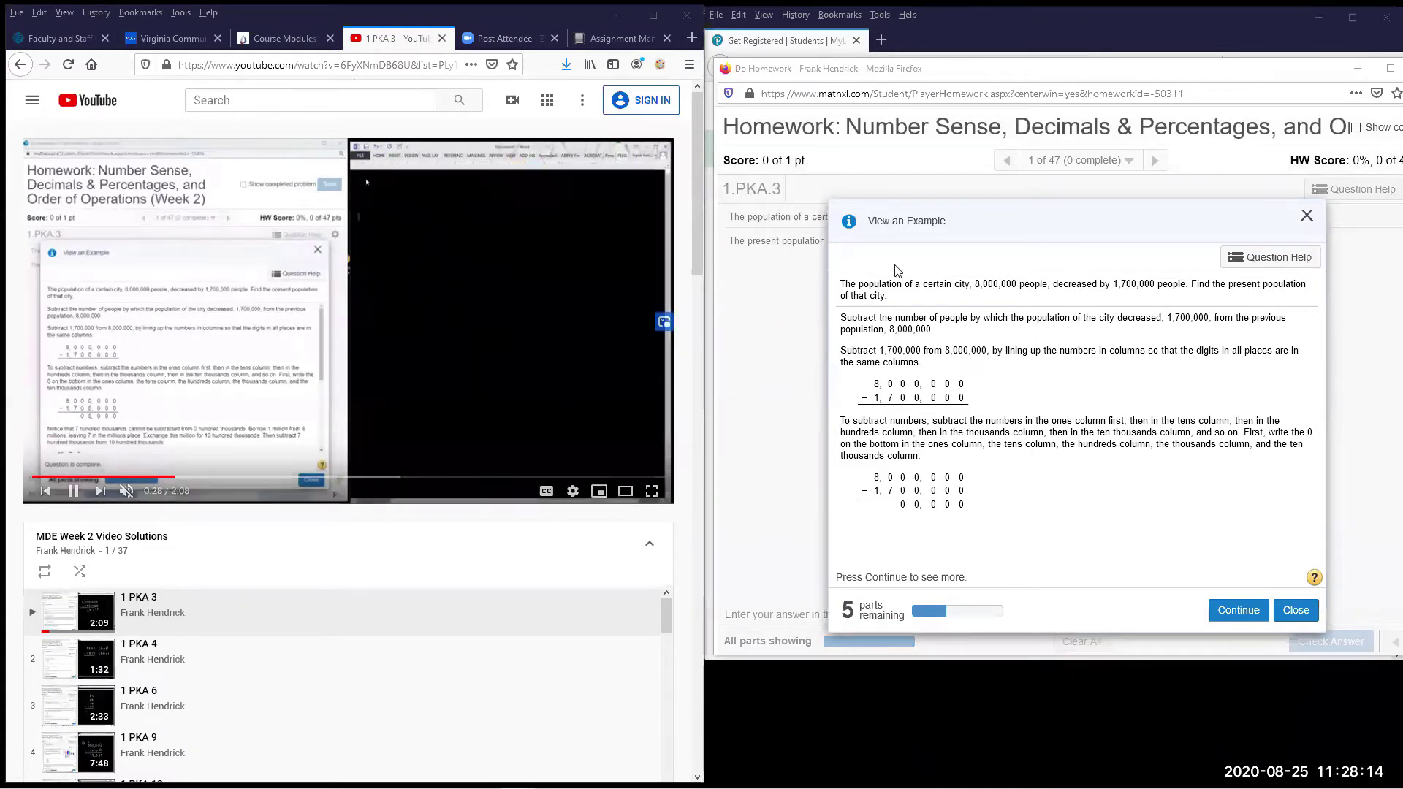
{"action": "left_click", "coordinate": [1306, 219]}
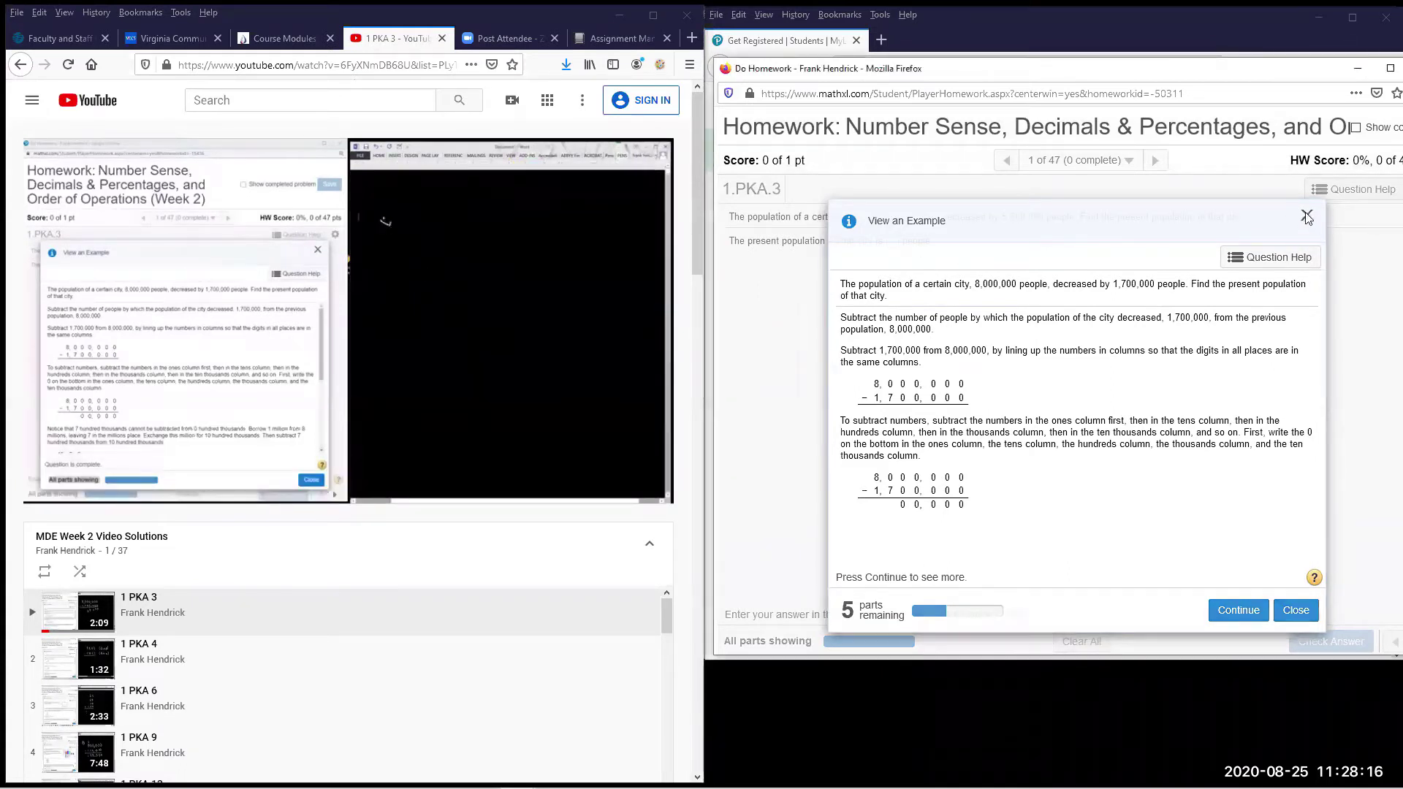
{"action": "left_click", "coordinate": [20, 64]}
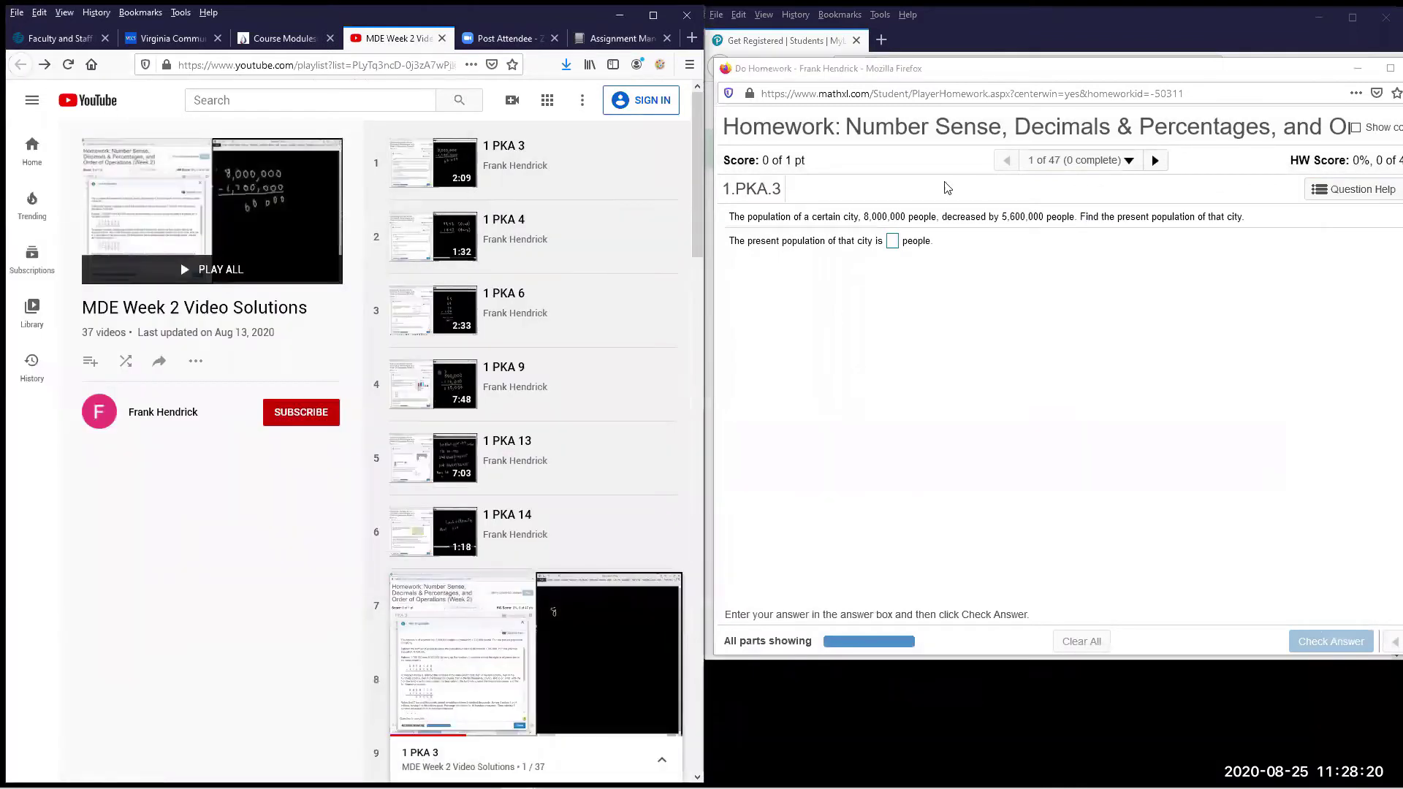
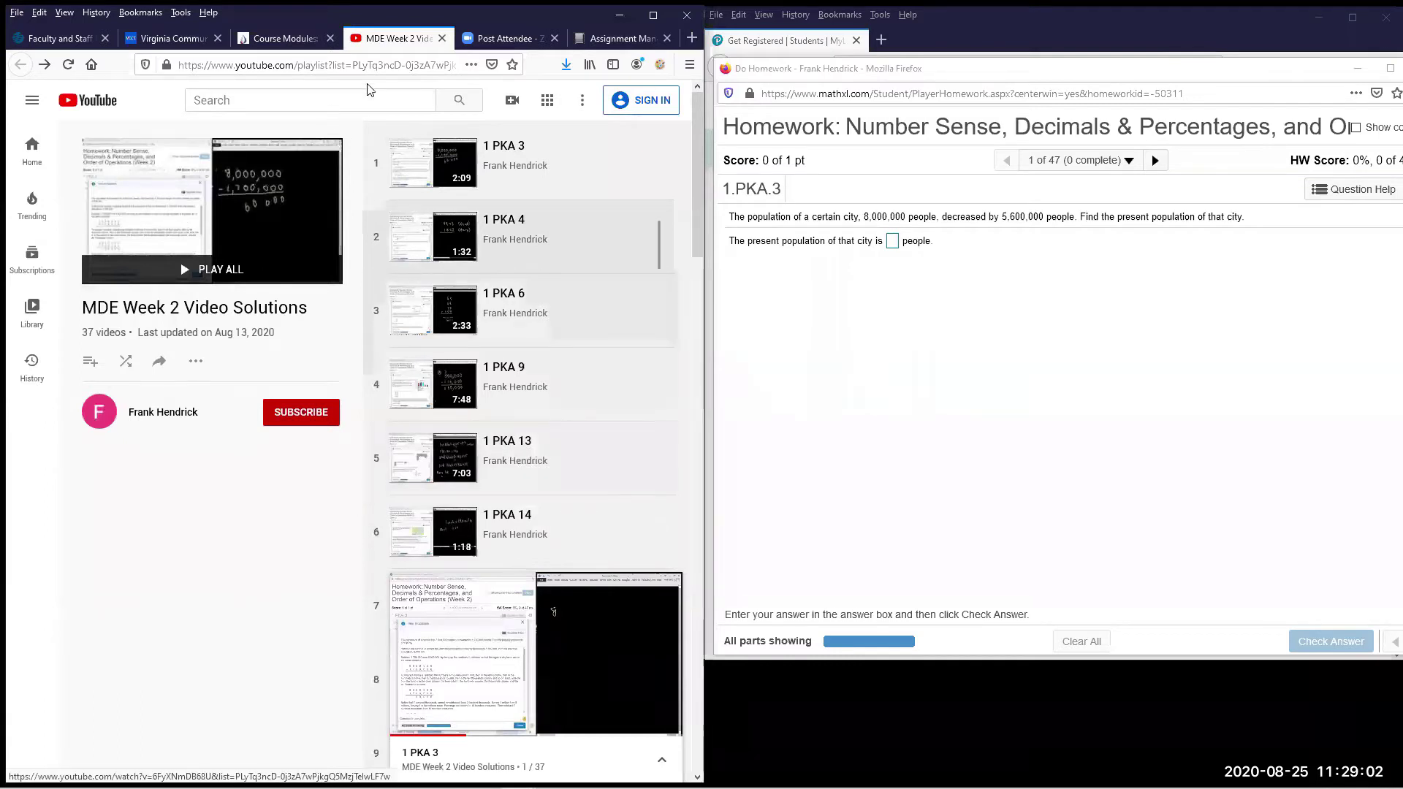
Close the video playlist and collapse the Whole Number, Fraction, Decimal, and Ratio, Rates and Proportions Videos modules in the Canvas course.
{"action": "left_click", "coordinate": [442, 38]}
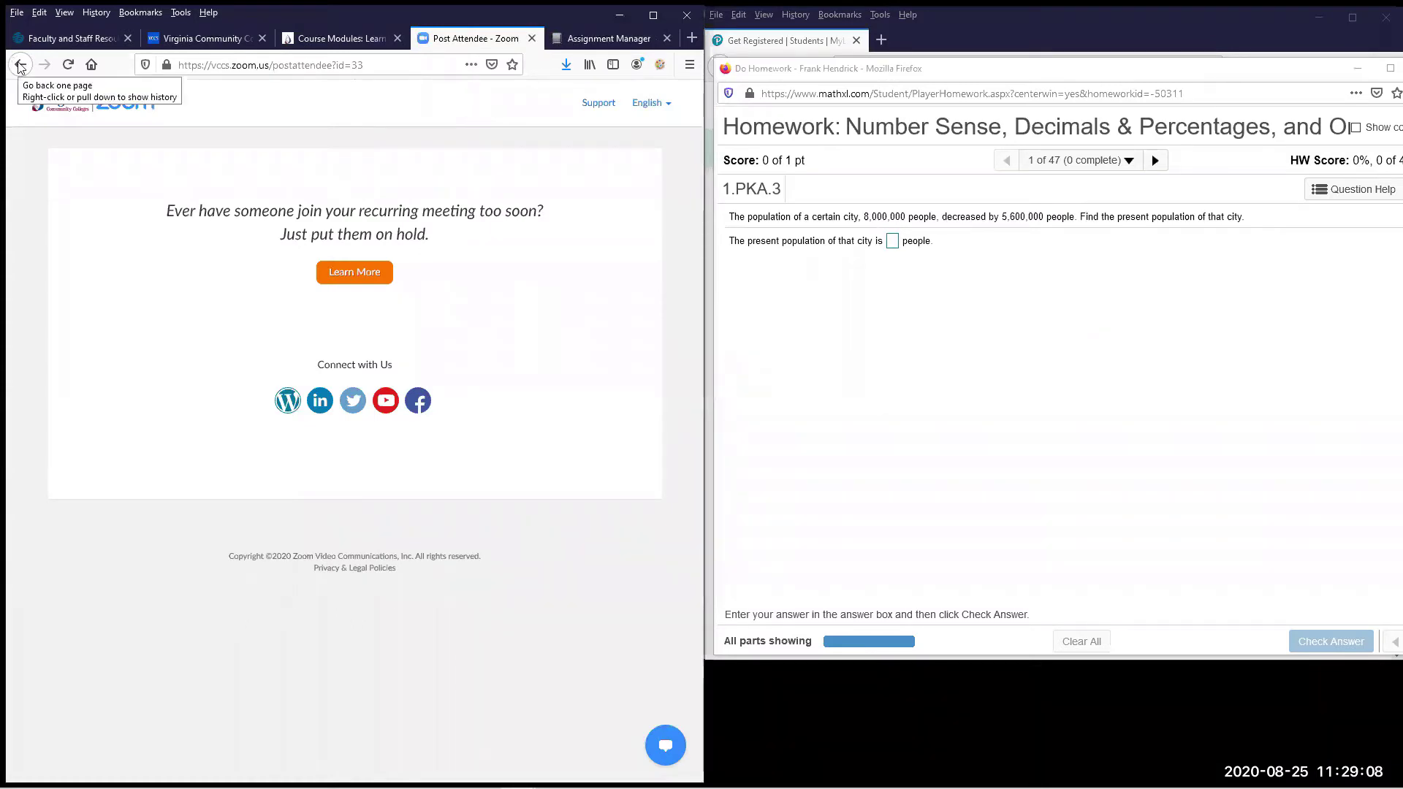
{"action": "left_click", "coordinate": [330, 41]}
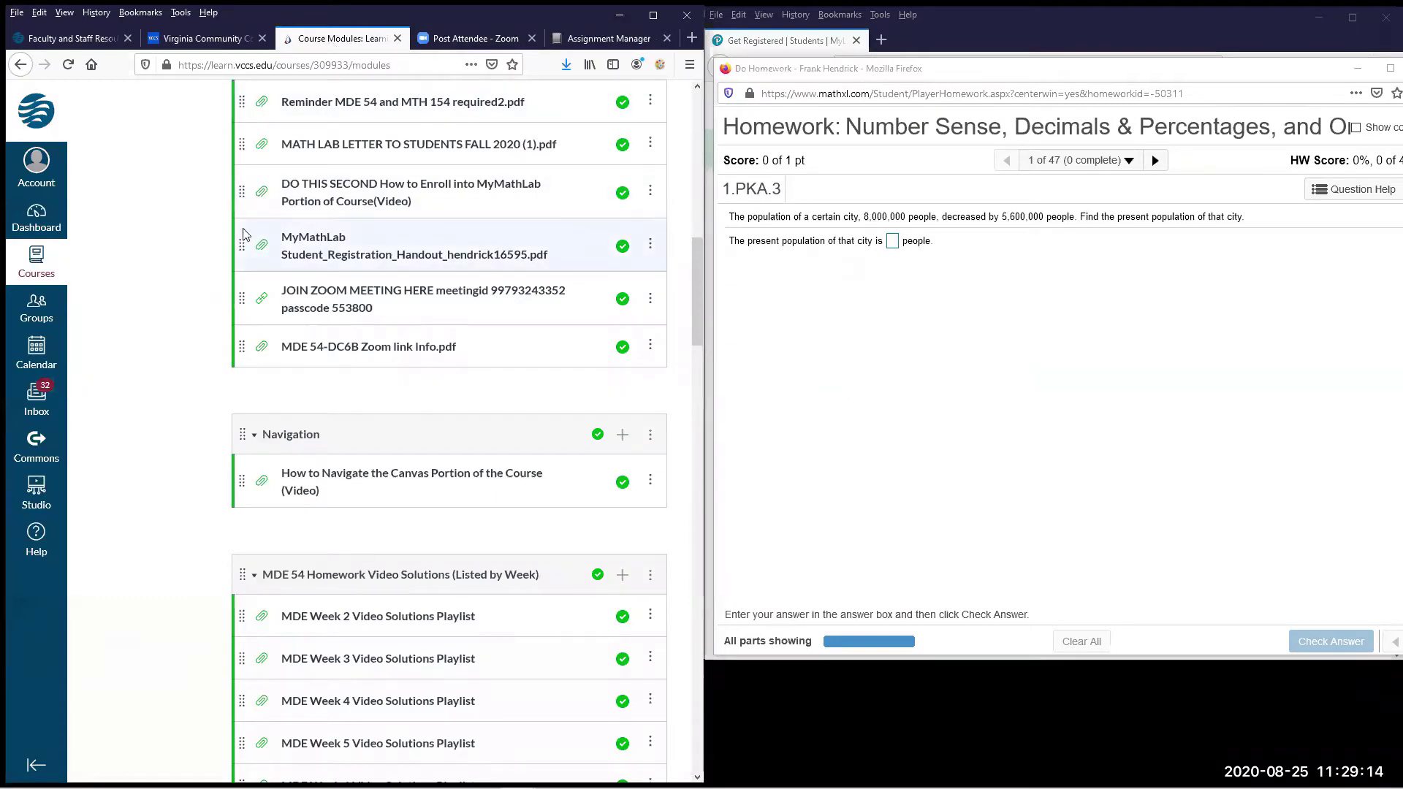
{"action": "scroll", "coordinate": [263, 292], "scroll_direction": "down", "scroll_amount": 5}
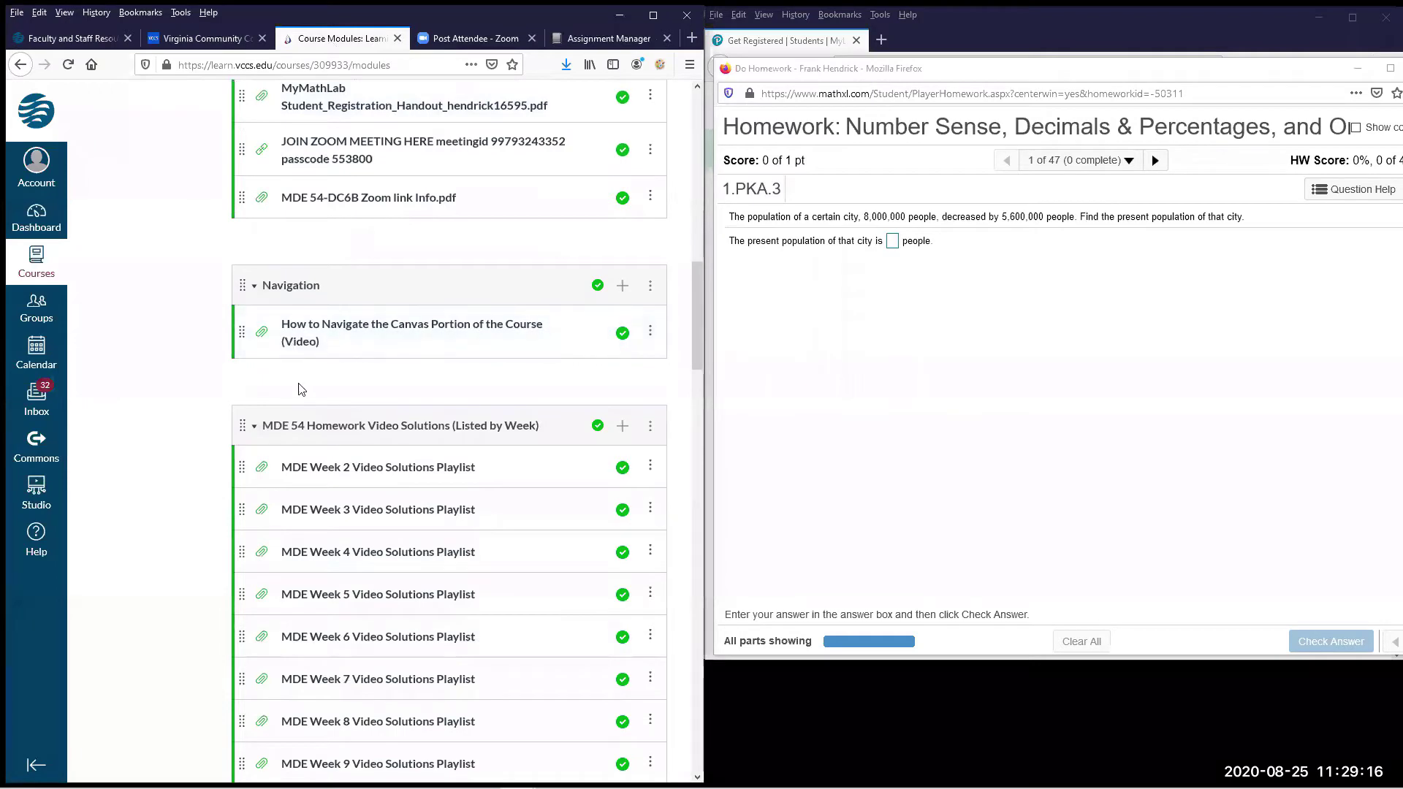
{"action": "scroll", "coordinate": [303, 395], "scroll_direction": "down", "scroll_amount": 10}
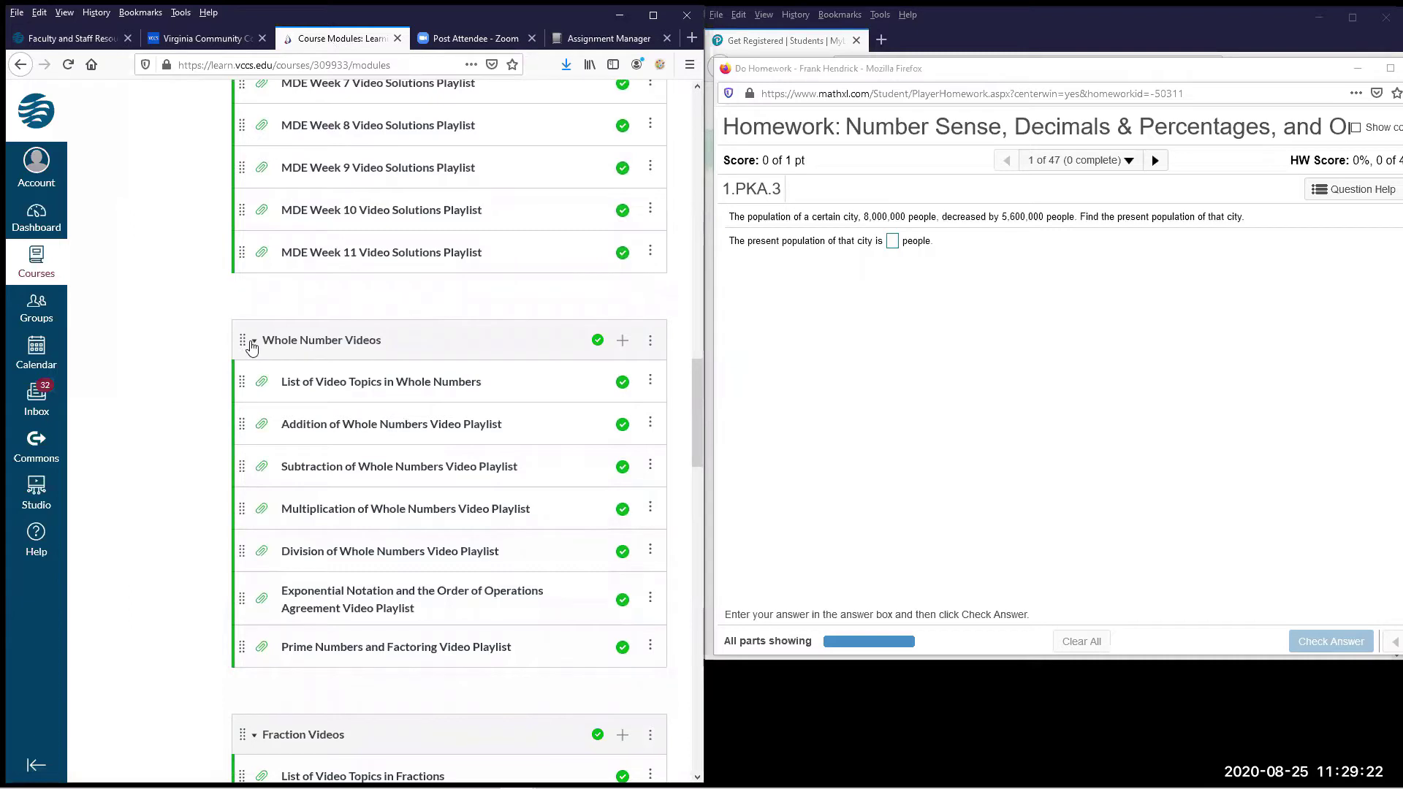
{"action": "left_click", "coordinate": [252, 347]}
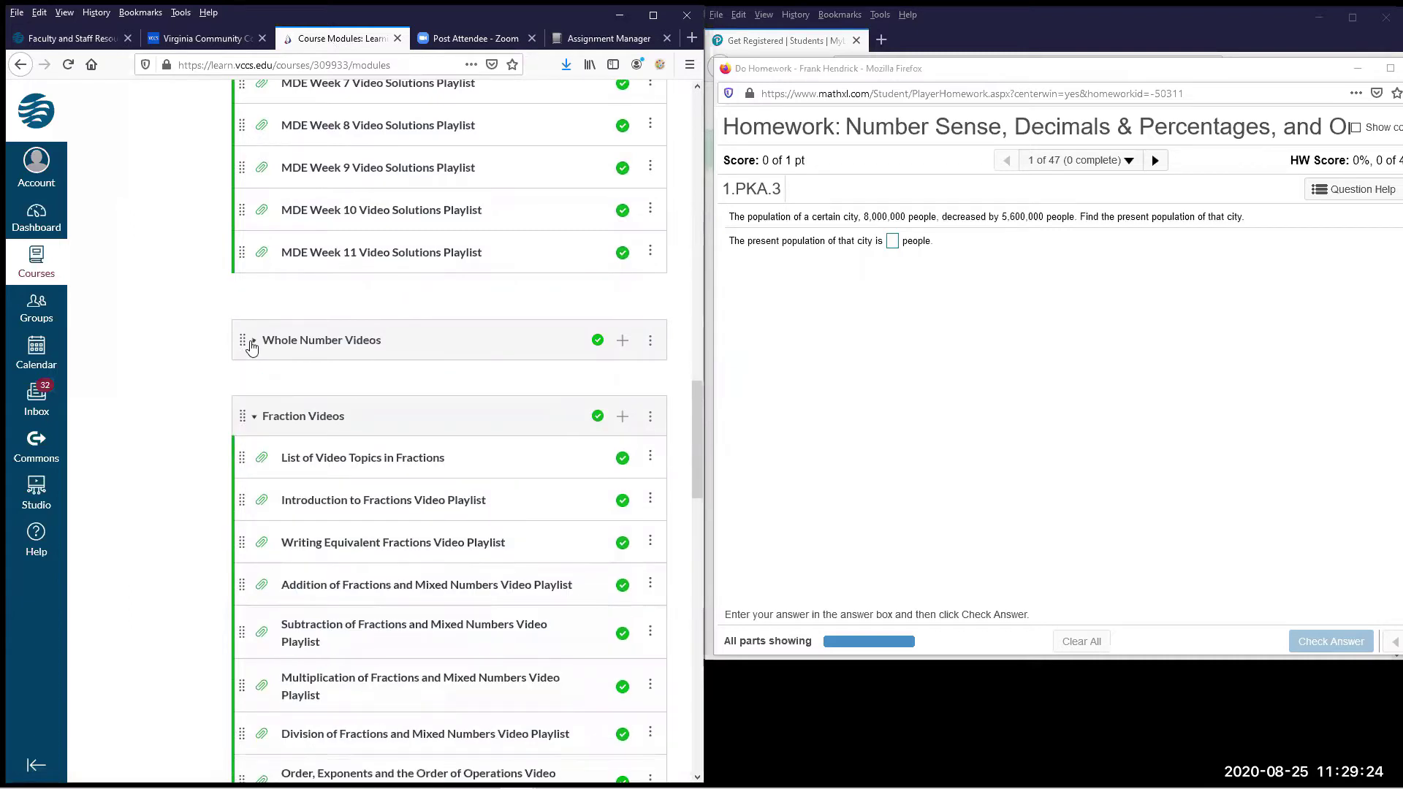
{"action": "left_click", "coordinate": [255, 424]}
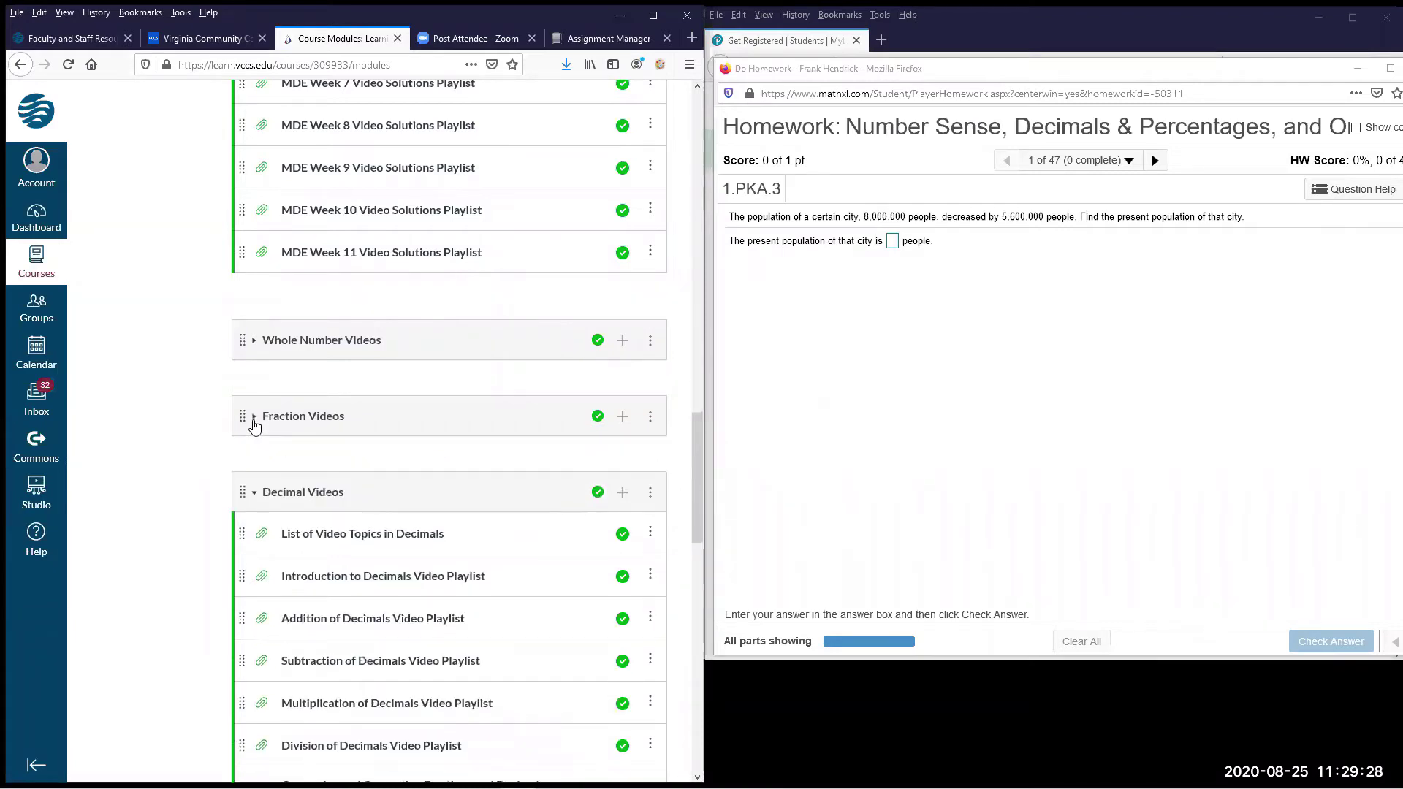
{"action": "left_click", "coordinate": [252, 503]}
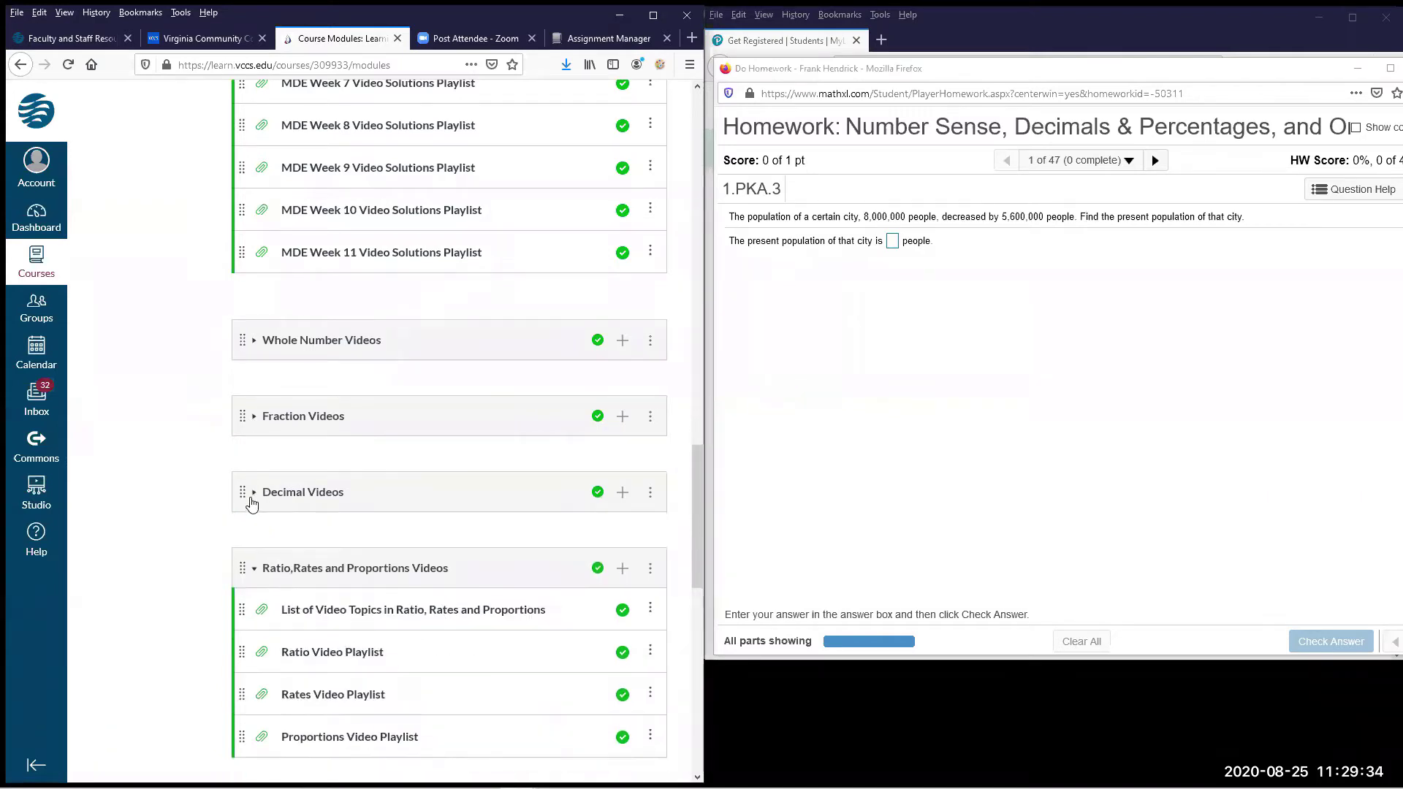
{"action": "left_click", "coordinate": [255, 572]}
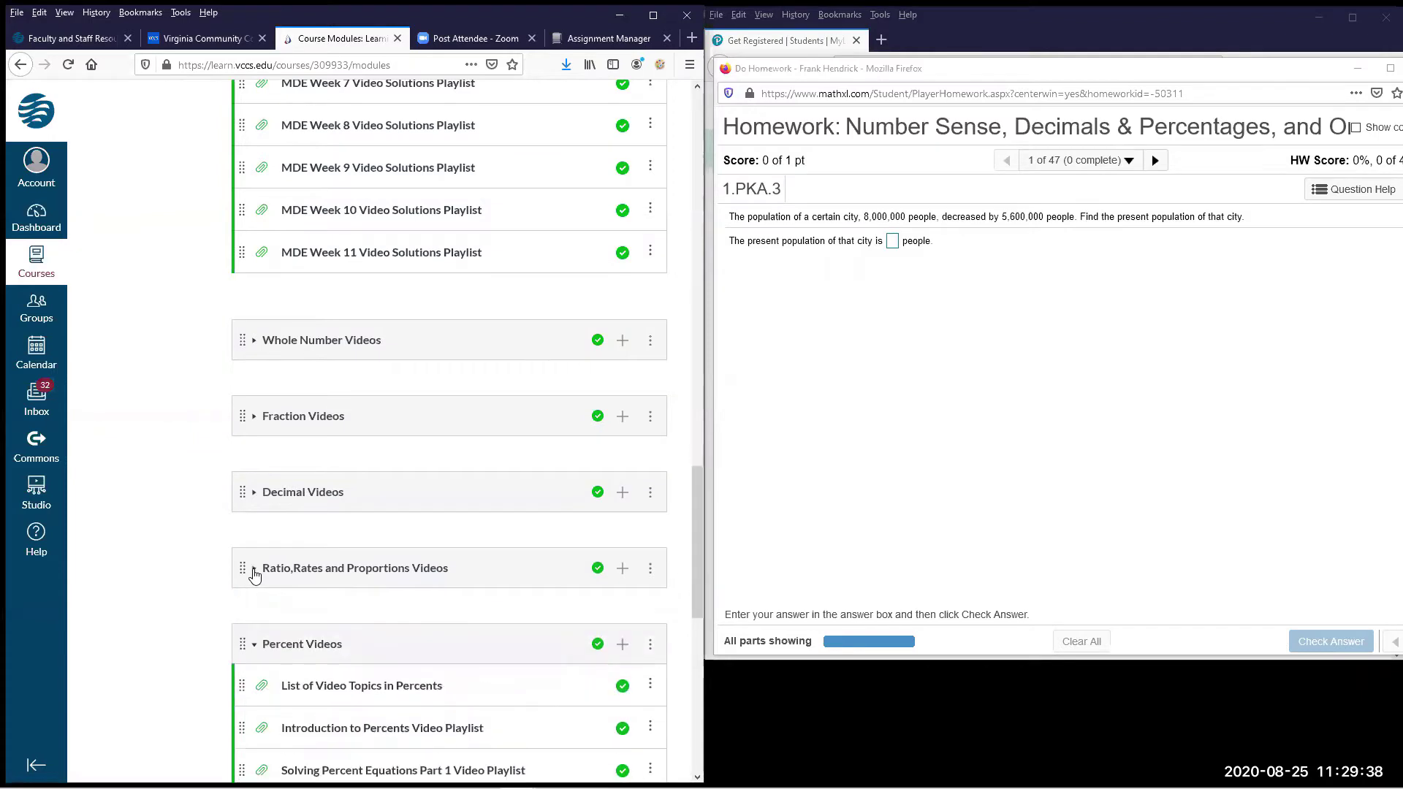
{"action": "scroll", "coordinate": [254, 575], "scroll_direction": "down", "scroll_amount": 3}
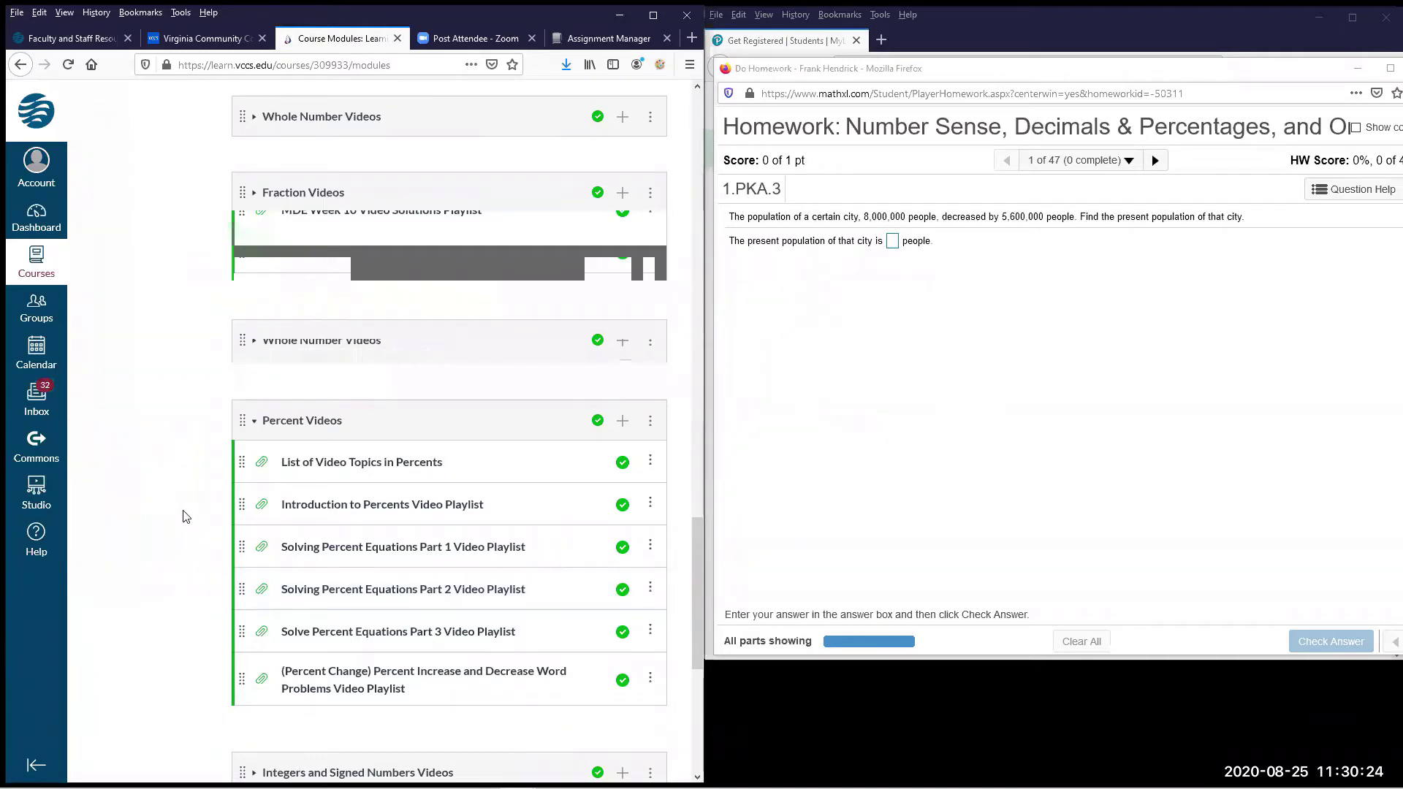
{"action": "scroll", "coordinate": [186, 517], "scroll_direction": "down", "scroll_amount": 3}
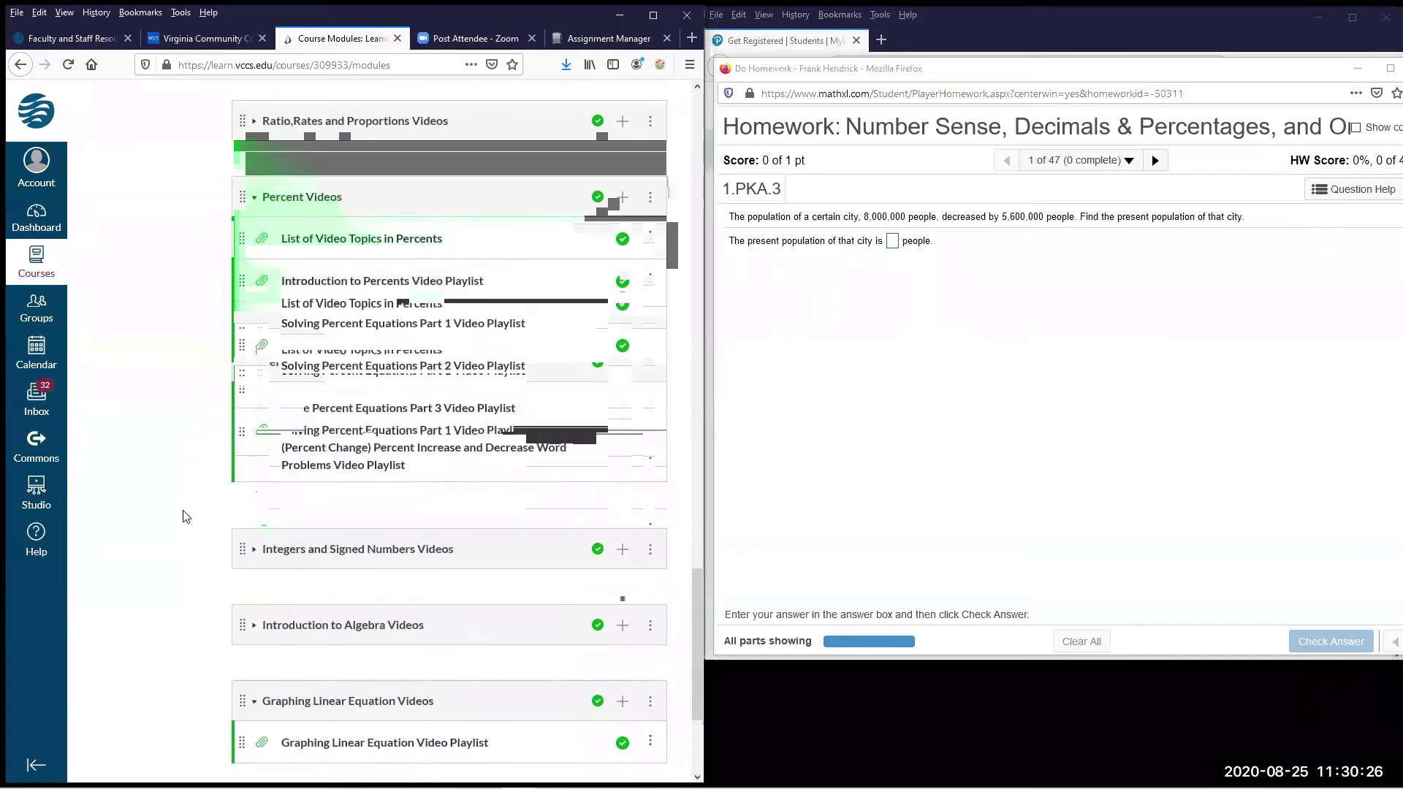
{"action": "scroll", "coordinate": [186, 517], "scroll_direction": "up", "scroll_amount": 4}
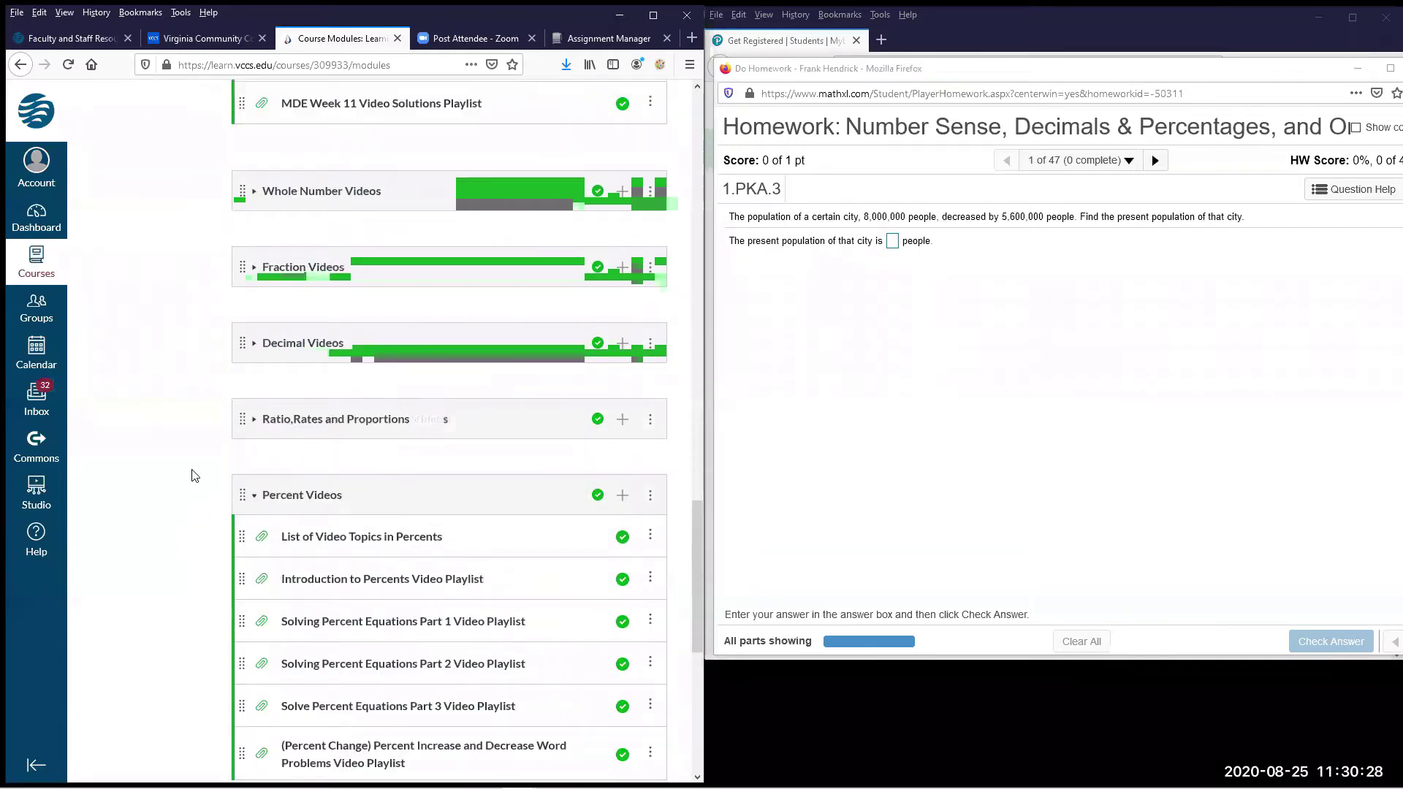
Collapse the Percent Videos module and review the module list back up to the Navigation and Start Here items.
{"action": "left_click", "coordinate": [250, 498]}
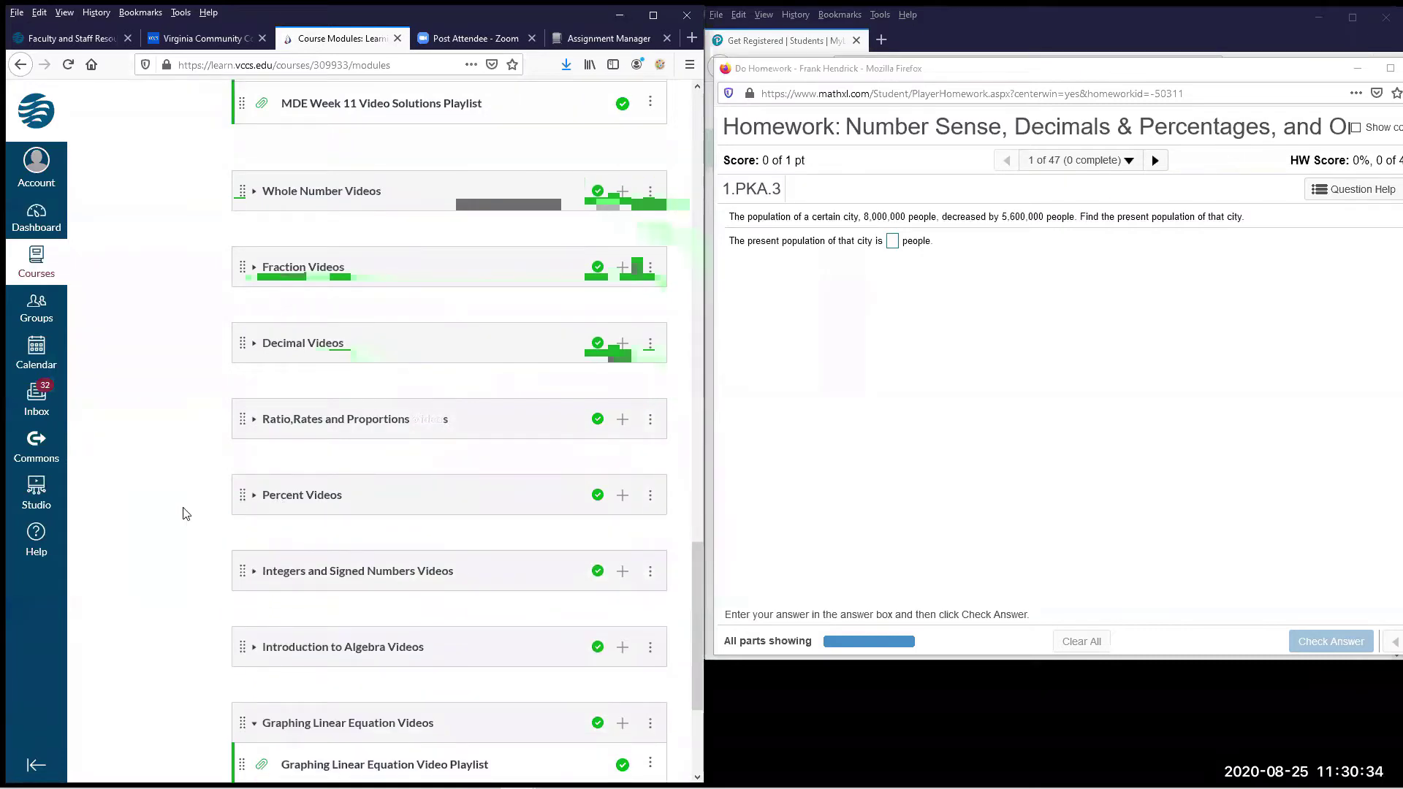
{"action": "scroll", "coordinate": [187, 514], "scroll_direction": "down", "scroll_amount": 2}
{"action": "scroll", "coordinate": [186, 513], "scroll_direction": "up", "scroll_amount": 7}
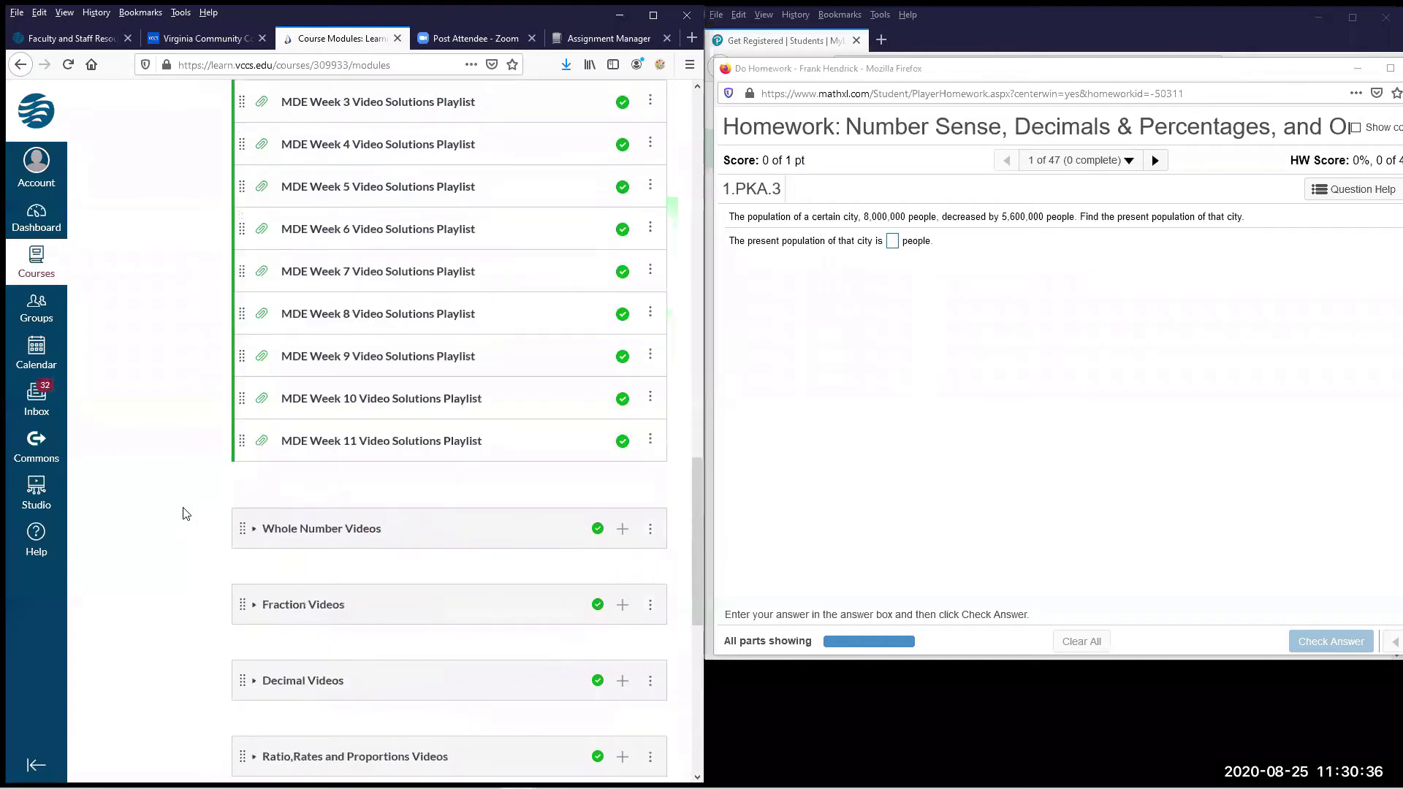
{"action": "scroll", "coordinate": [186, 514], "scroll_direction": "up", "scroll_amount": 7}
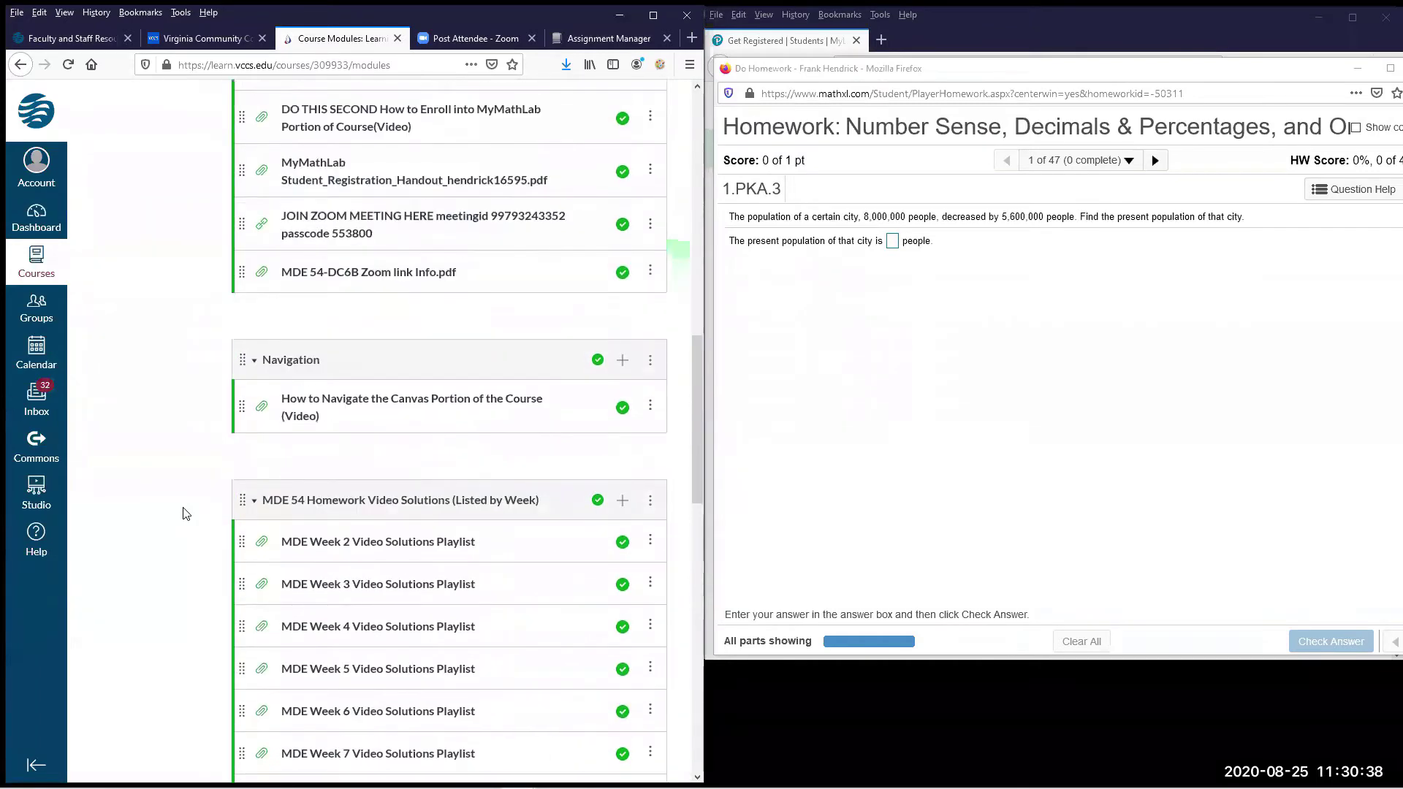
{"action": "scroll", "coordinate": [186, 513], "scroll_direction": "up", "scroll_amount": 2}
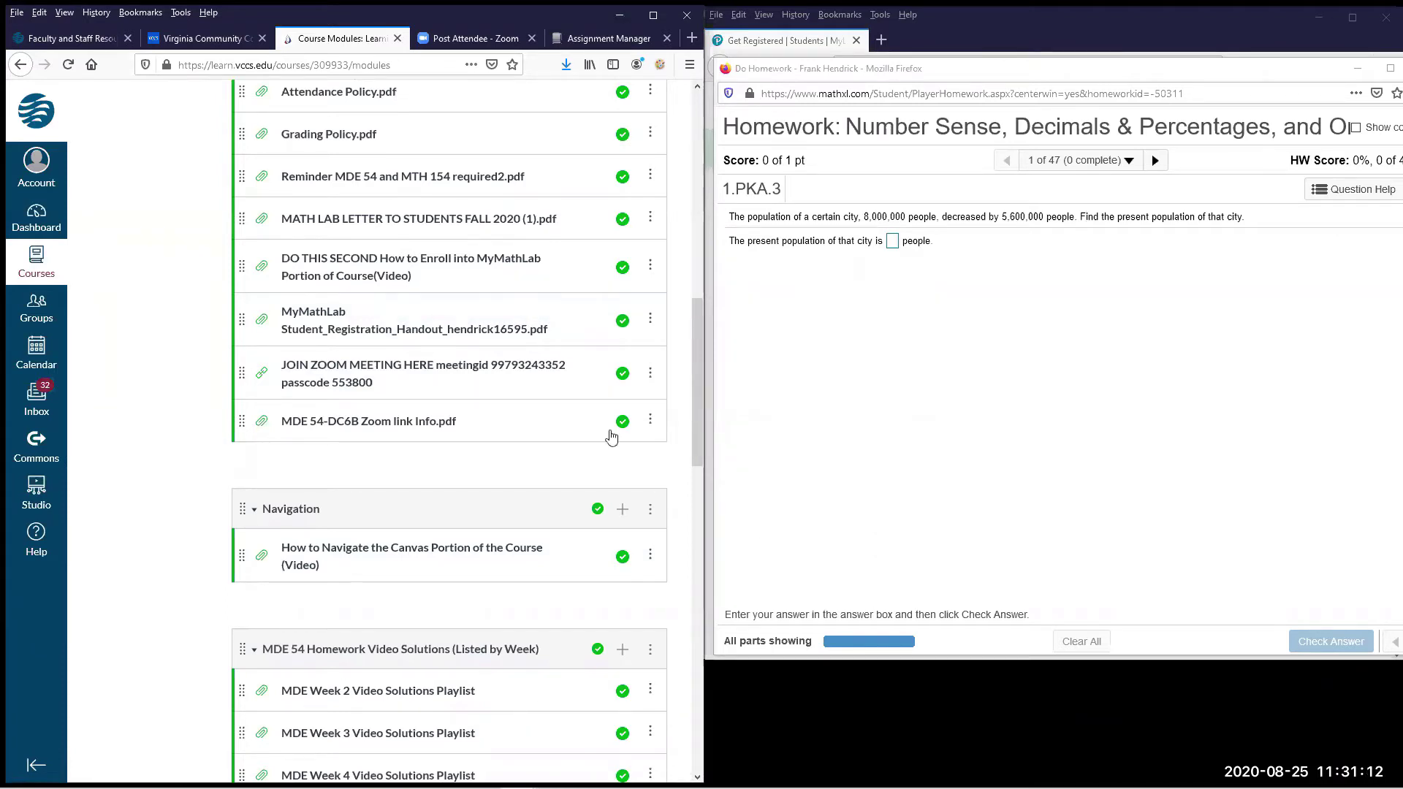
Open the Syllabus from the Start Here module, maximize the browser window, and read the course and instructor information.
{"action": "scroll", "coordinate": [192, 533], "scroll_direction": "up", "scroll_amount": 10}
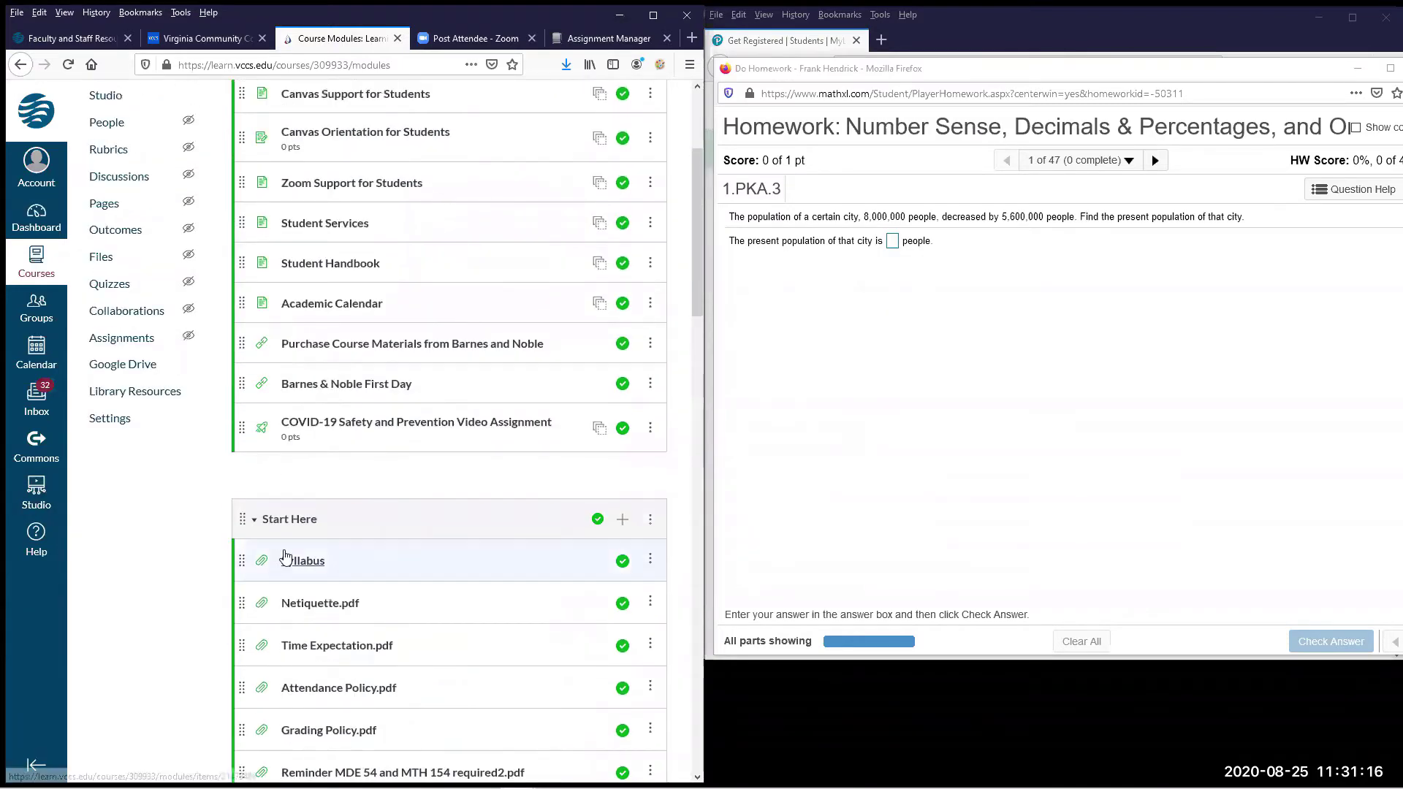
{"action": "left_click", "coordinate": [296, 562]}
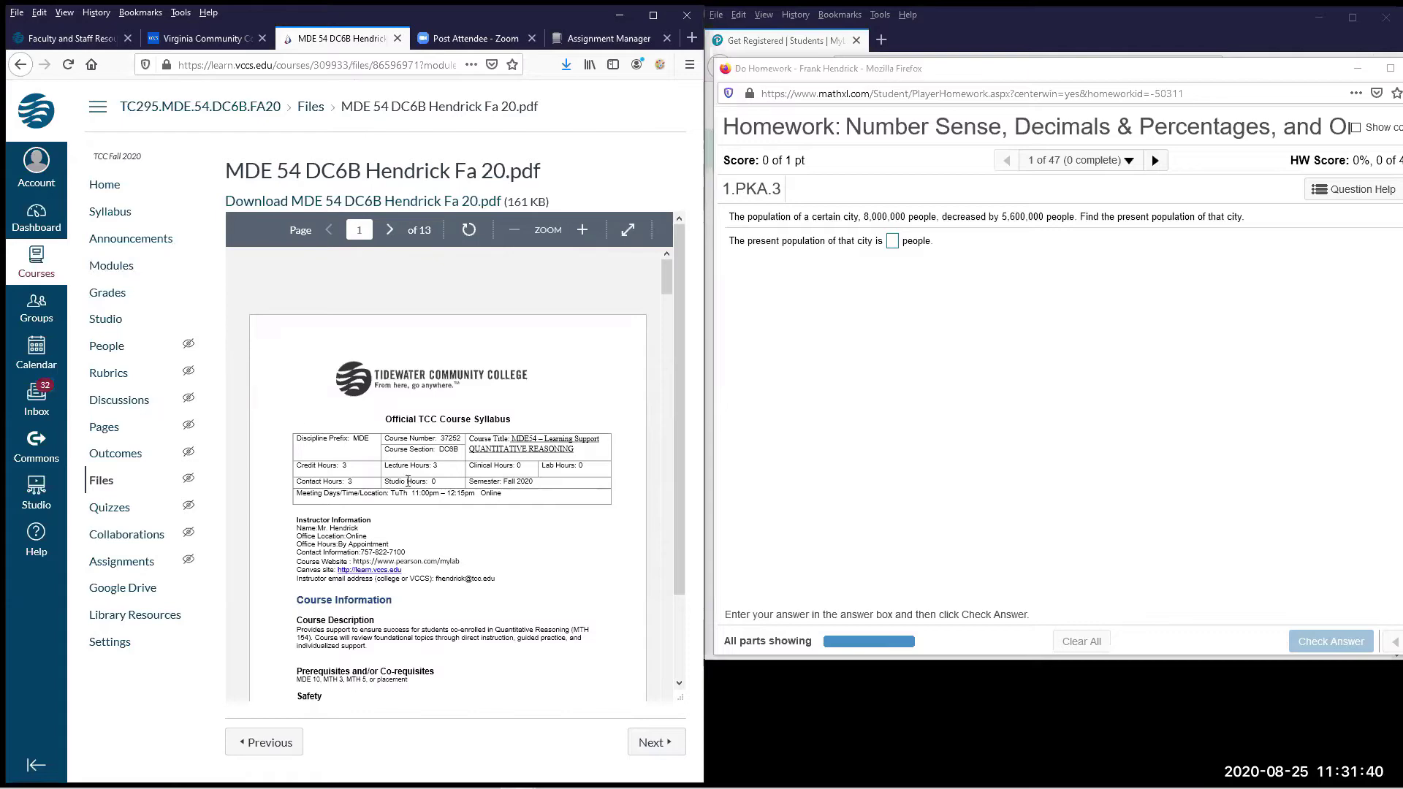
{"action": "scroll", "coordinate": [407, 532], "scroll_direction": "down", "scroll_amount": 1}
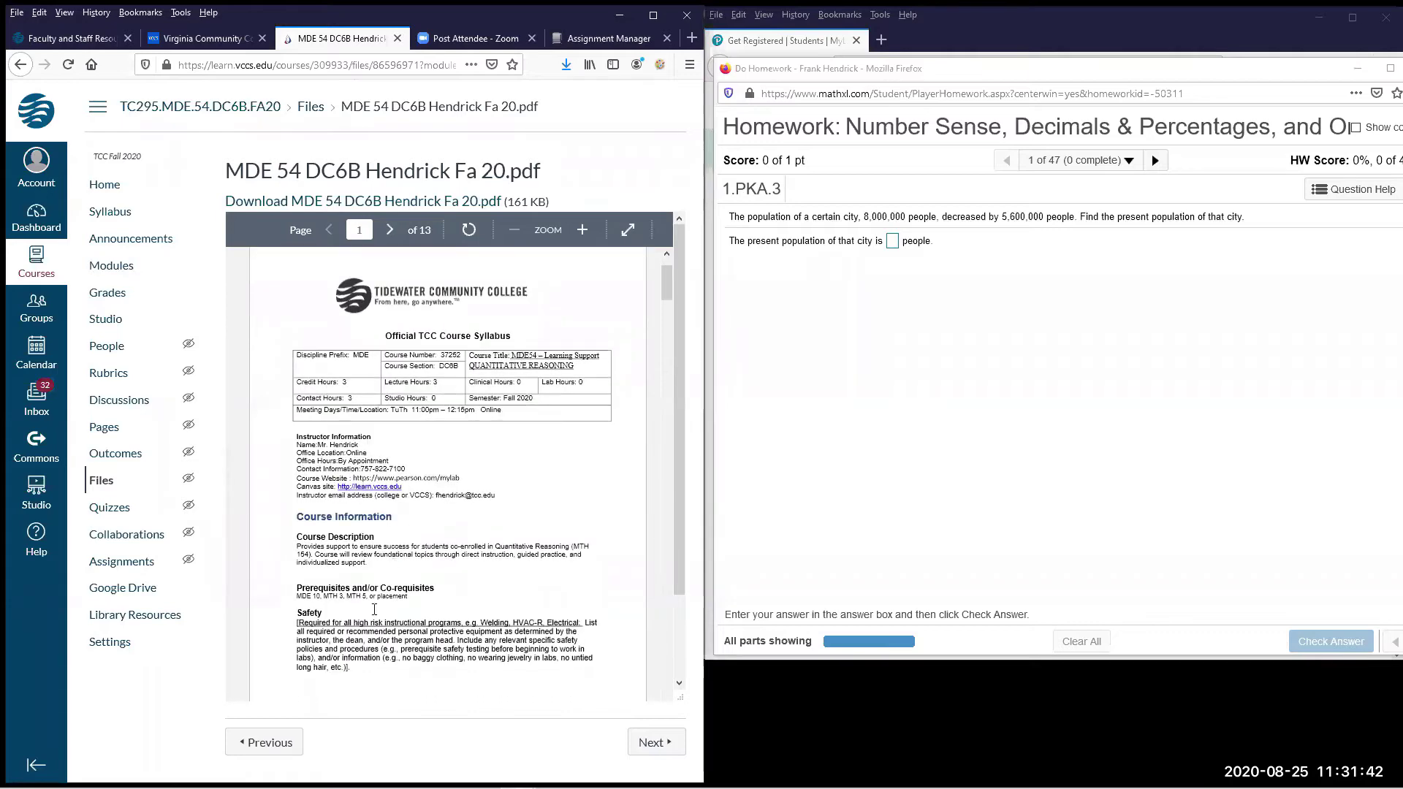
{"action": "left_click", "coordinate": [652, 15]}
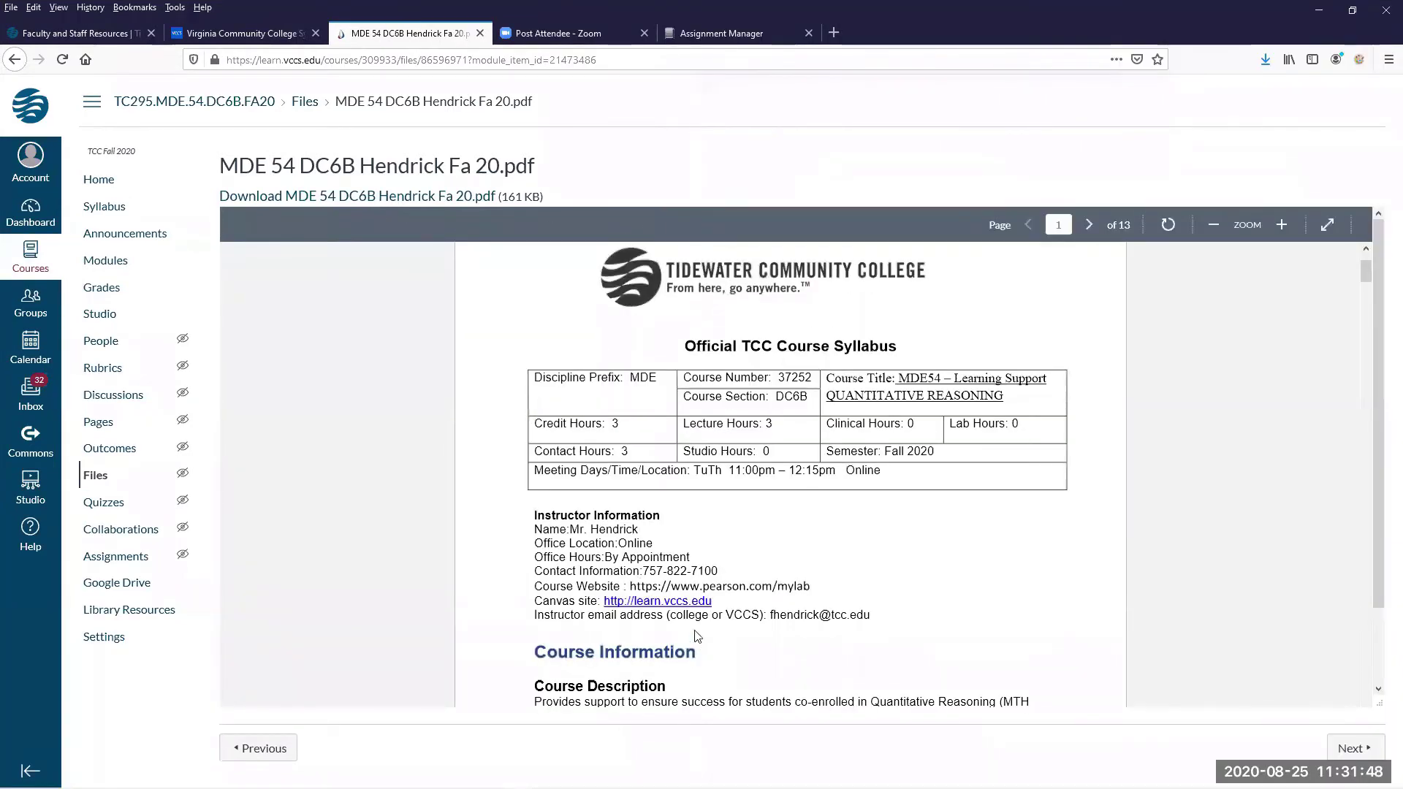
{"action": "scroll", "coordinate": [762, 541], "scroll_direction": "down", "scroll_amount": 2}
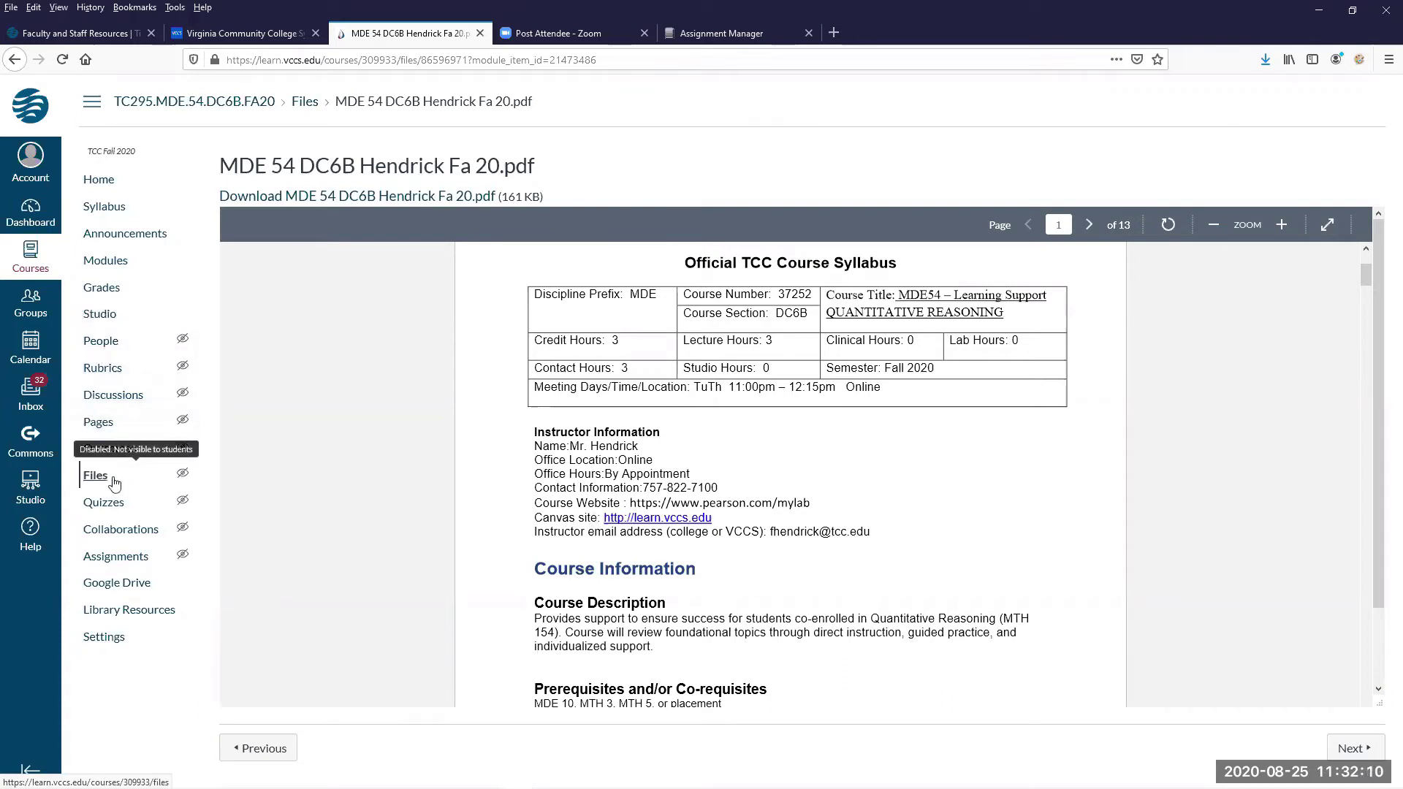
Return to the course modules and open Attendance Policy.pdf from the Start Here module.
{"action": "left_click", "coordinate": [105, 262]}
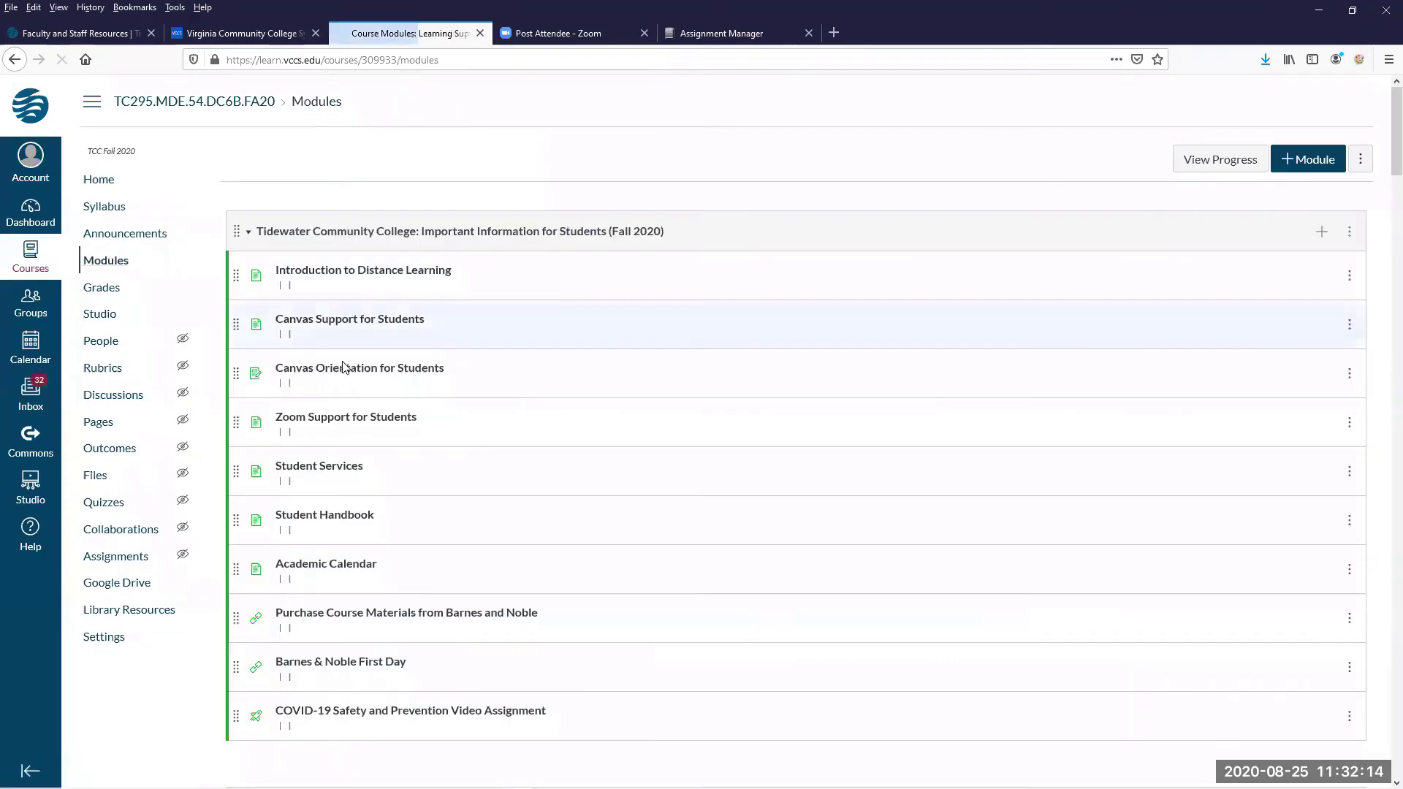
{"action": "scroll", "coordinate": [573, 451], "scroll_direction": "down", "scroll_amount": 3}
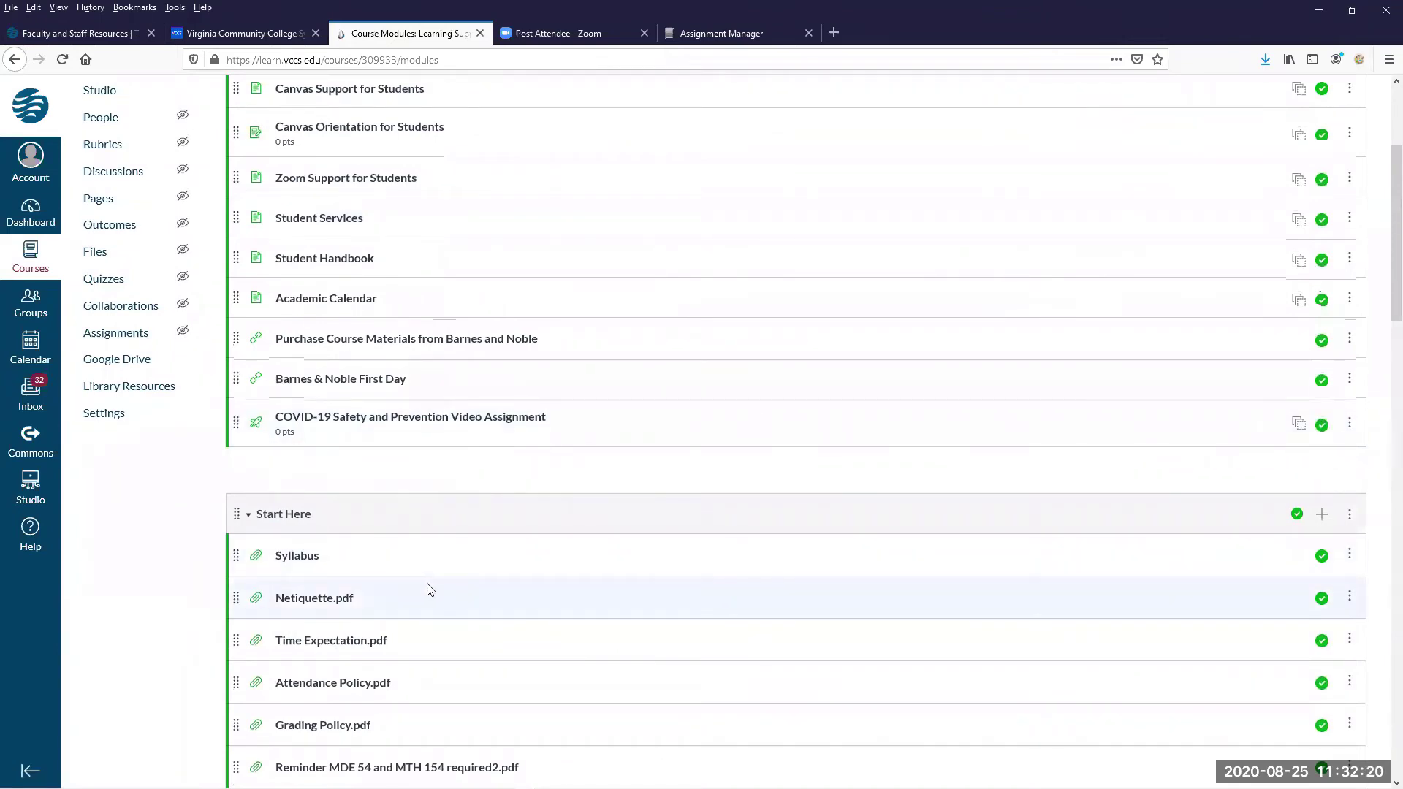
{"action": "scroll", "coordinate": [417, 541], "scroll_direction": "down", "scroll_amount": 2}
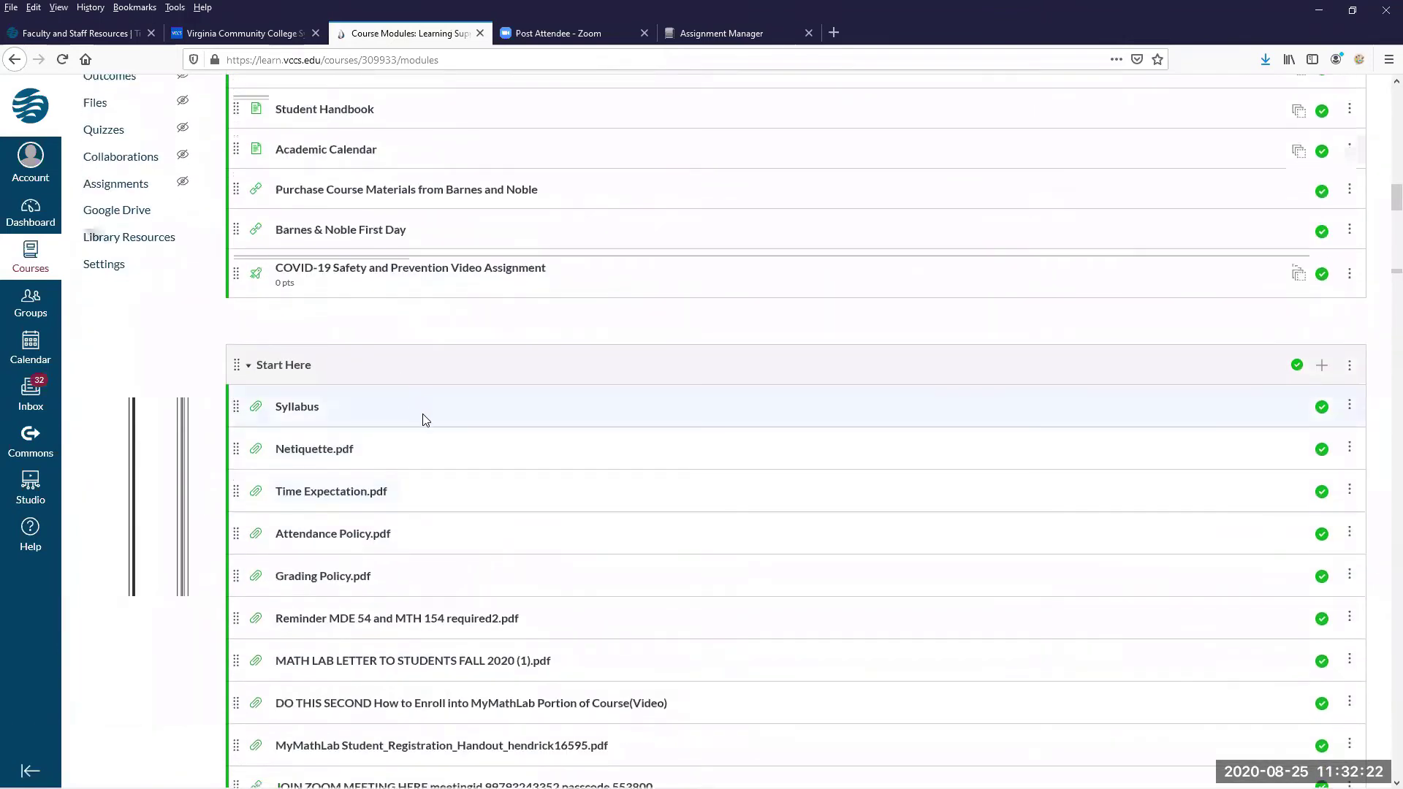
{"action": "scroll", "coordinate": [441, 461], "scroll_direction": "down", "scroll_amount": 1}
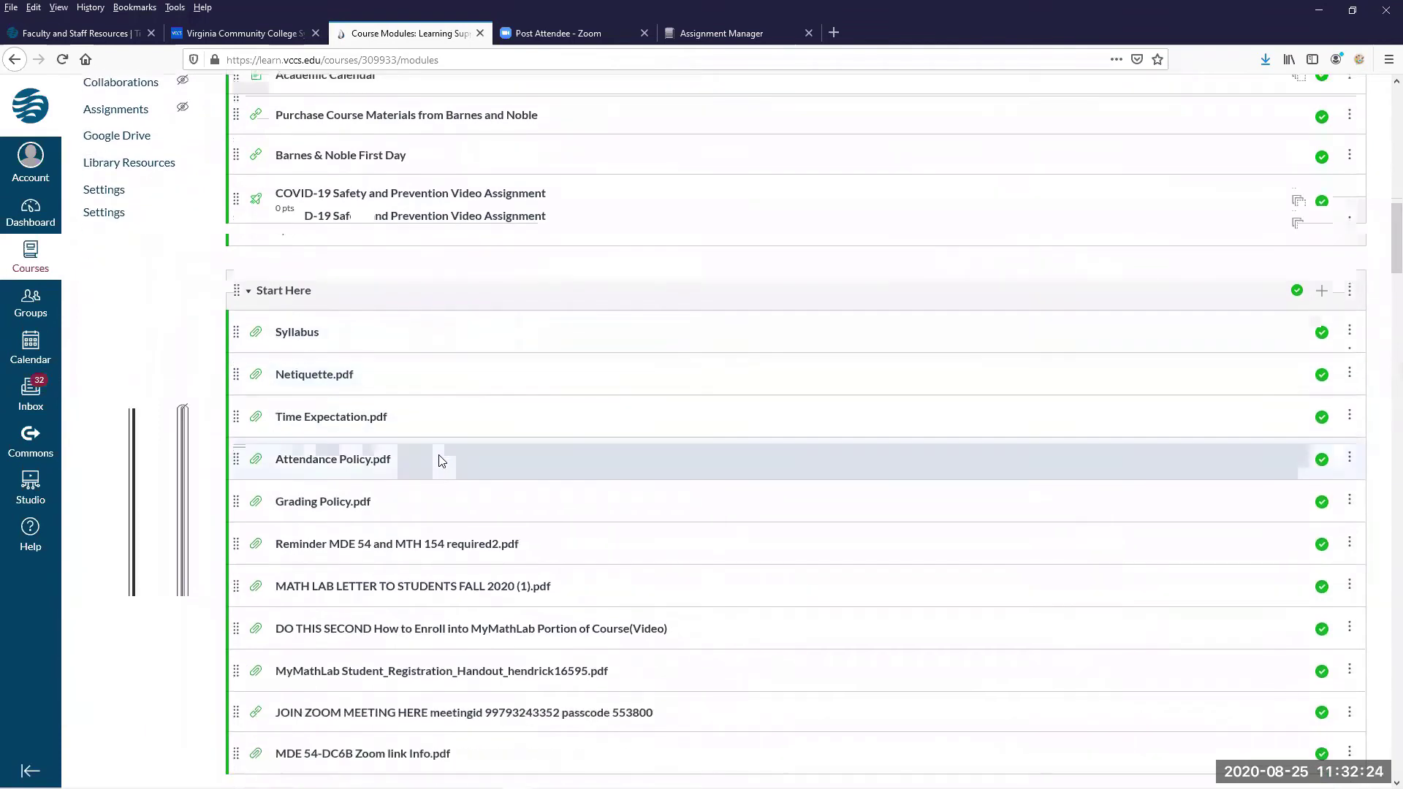
{"action": "left_click", "coordinate": [331, 459]}
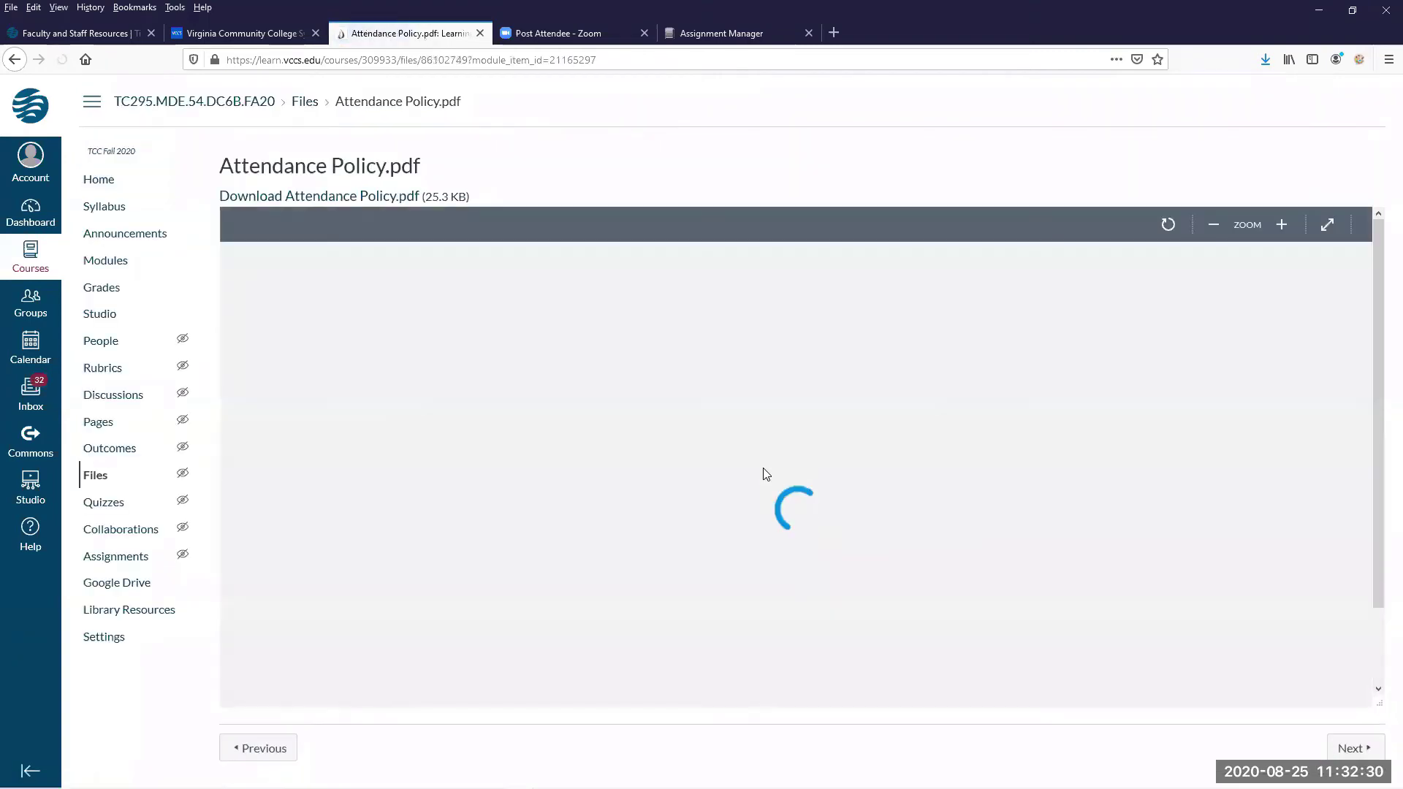
Read through the attendance policy, covering the absence rules, the MDE 54 and MTH 154 withdrawal consequences, and the deadline table.
{"action": "scroll", "coordinate": [763, 472], "scroll_direction": "down", "scroll_amount": 2}
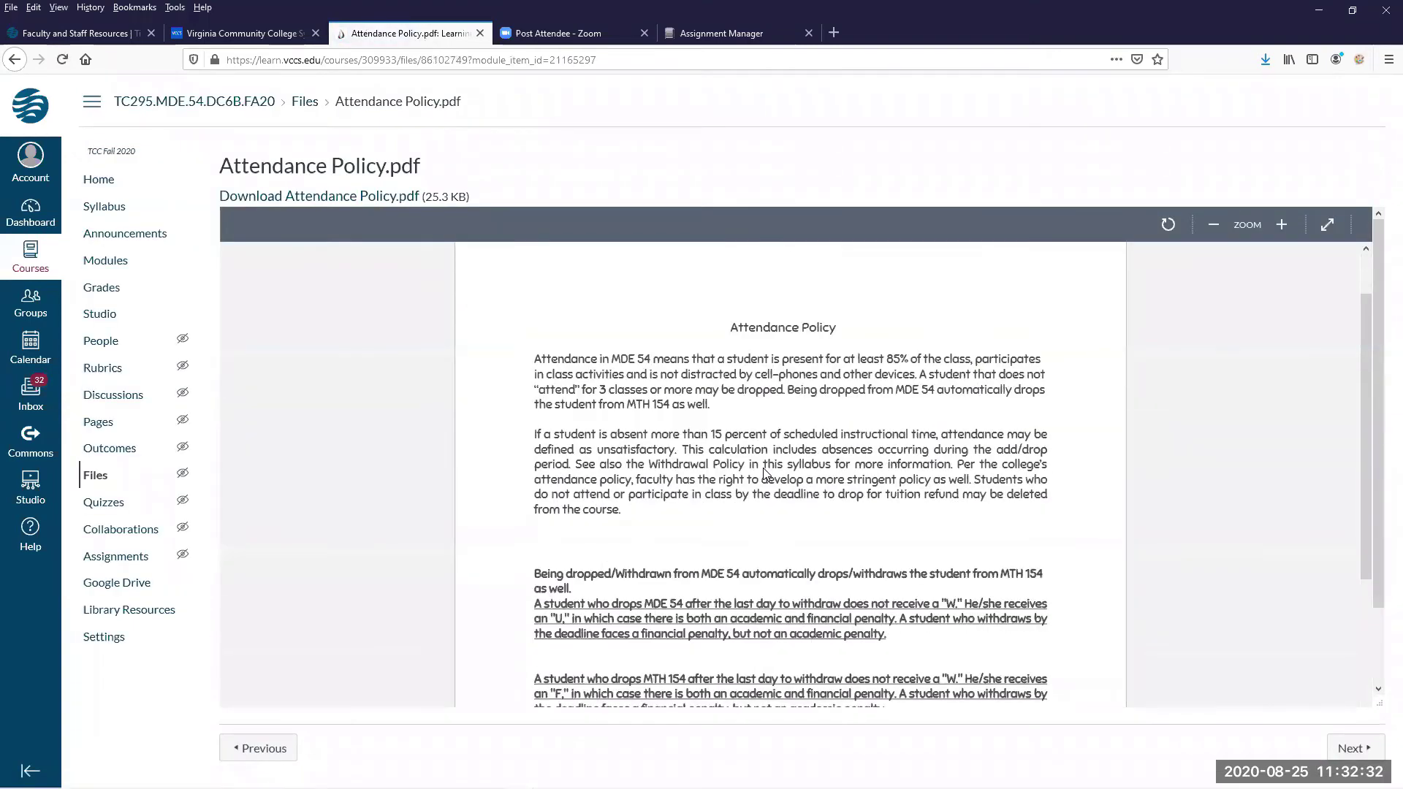
{"action": "scroll", "coordinate": [765, 474], "scroll_direction": "down", "scroll_amount": 2}
{"action": "scroll", "coordinate": [775, 504], "scroll_direction": "up", "scroll_amount": 3}
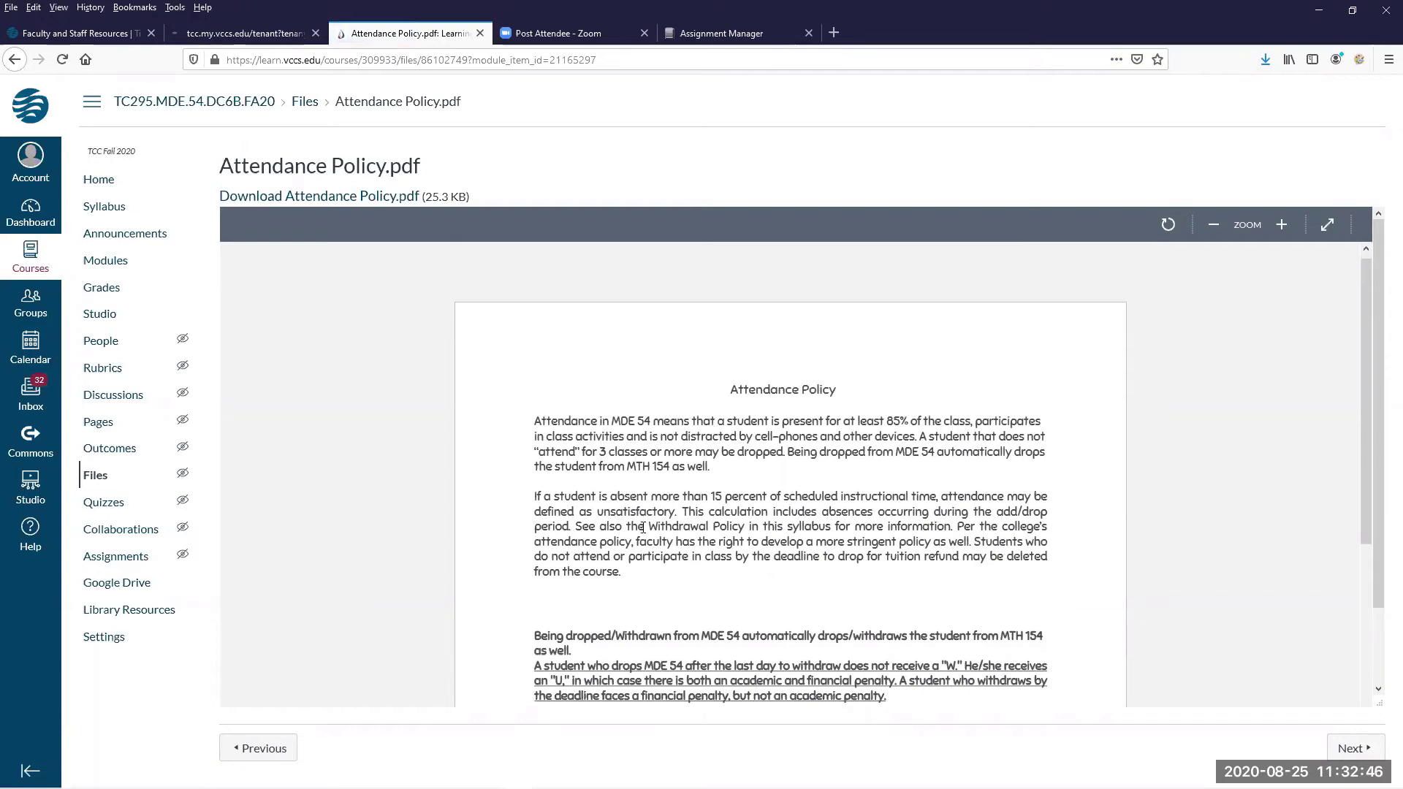
{"action": "scroll", "coordinate": [643, 528], "scroll_direction": "down", "scroll_amount": 5}
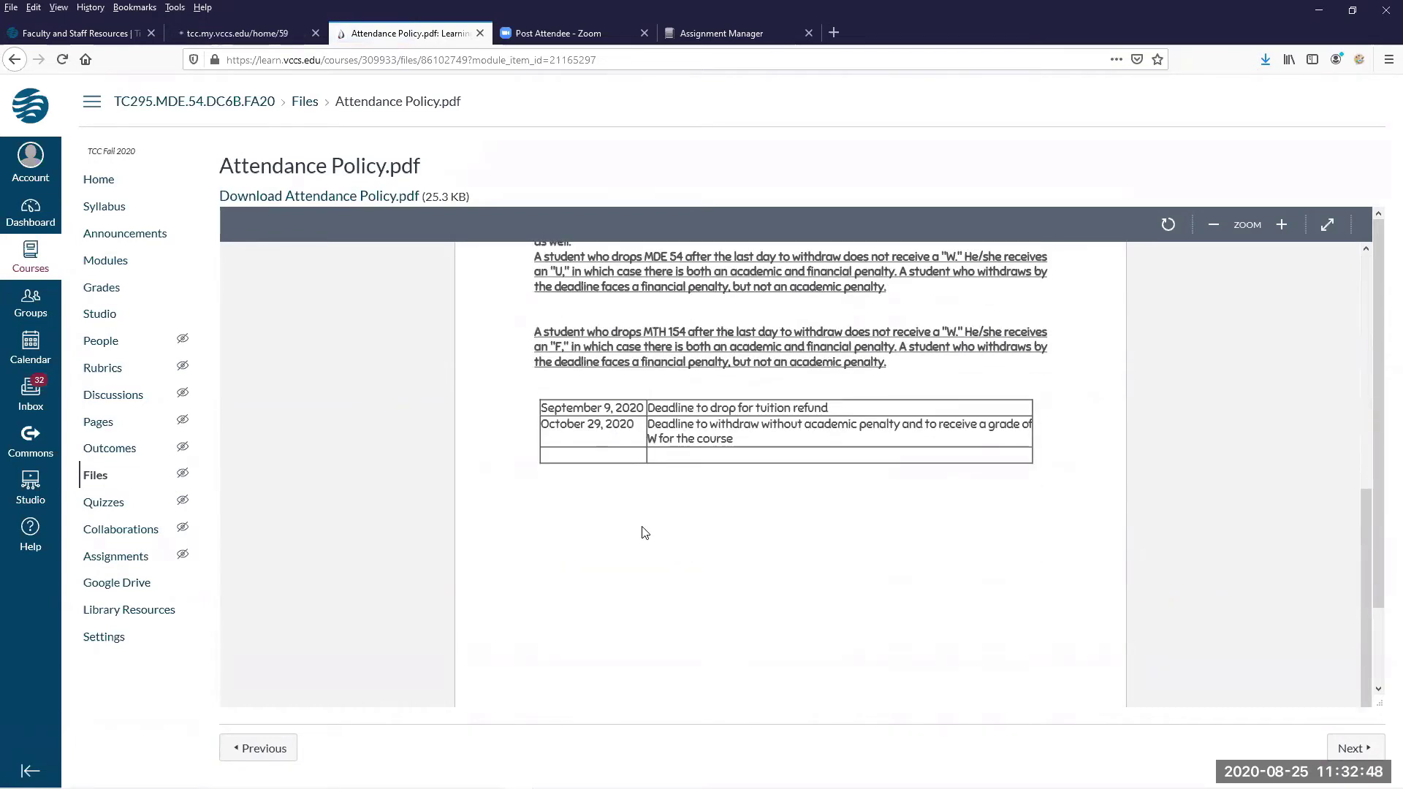
{"action": "scroll", "coordinate": [643, 530], "scroll_direction": "up", "scroll_amount": 1}
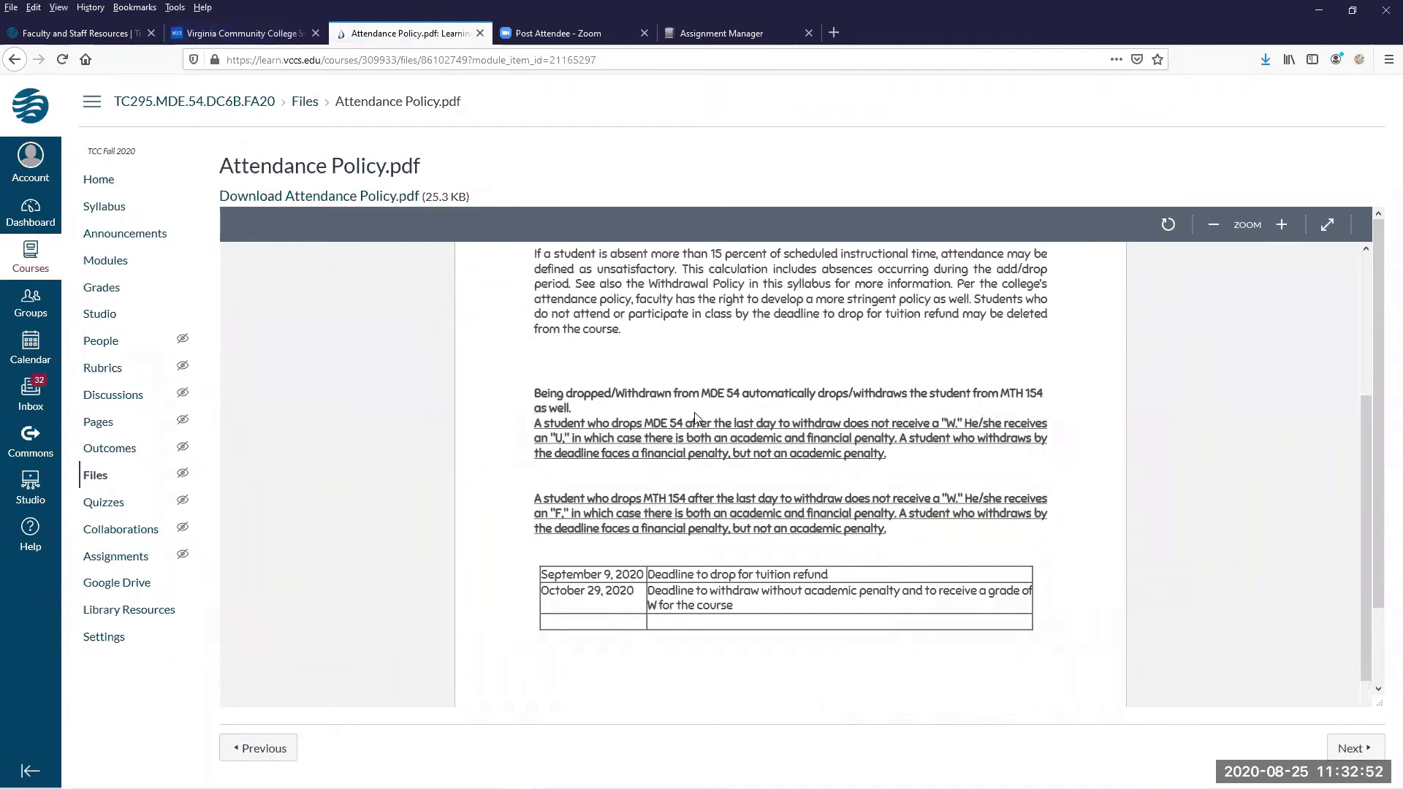
{"action": "scroll", "coordinate": [811, 407], "scroll_direction": "up", "scroll_amount": 1}
{"action": "scroll", "coordinate": [810, 403], "scroll_direction": "up", "scroll_amount": 2}
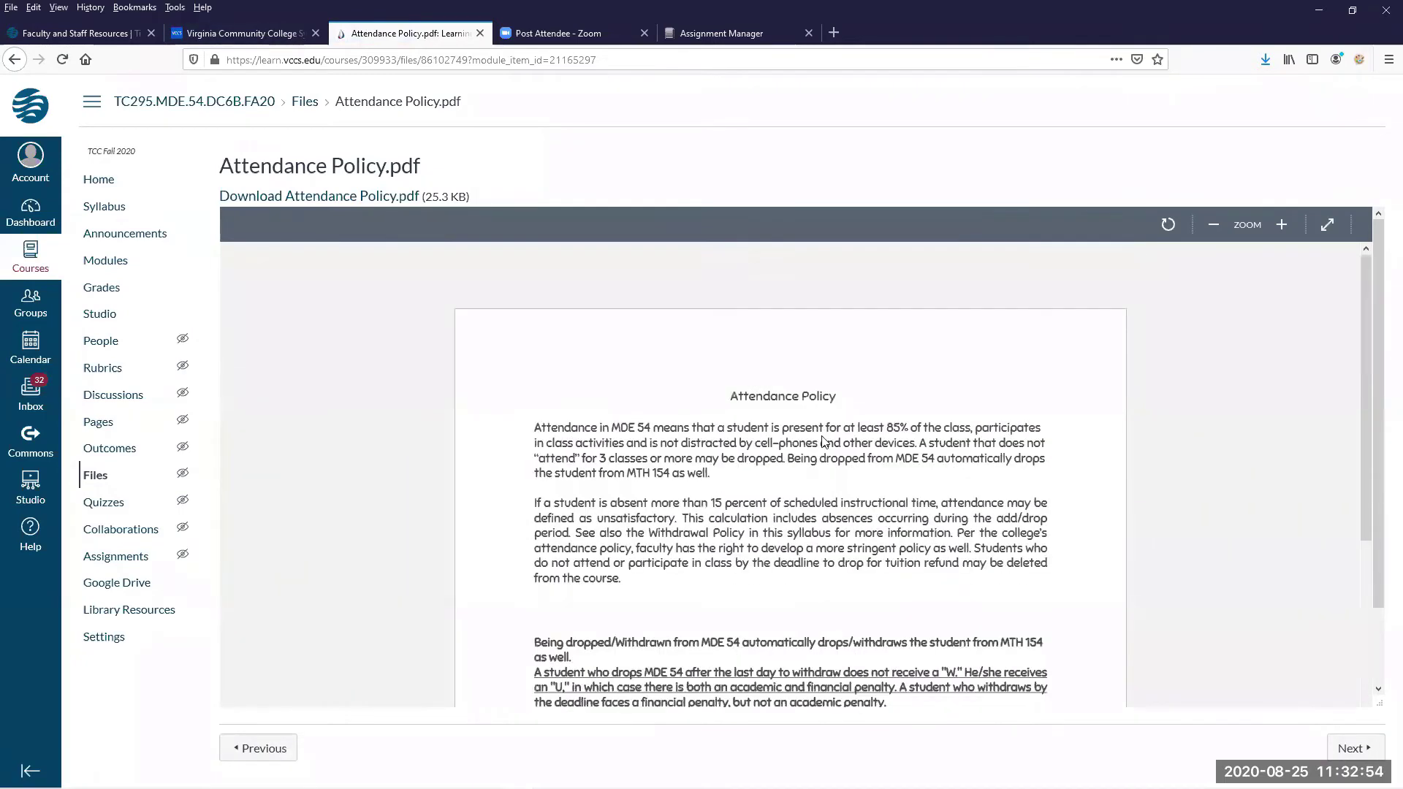
{"action": "scroll", "coordinate": [818, 424], "scroll_direction": "down", "scroll_amount": 2}
{"action": "scroll", "coordinate": [824, 442], "scroll_direction": "down", "scroll_amount": 3}
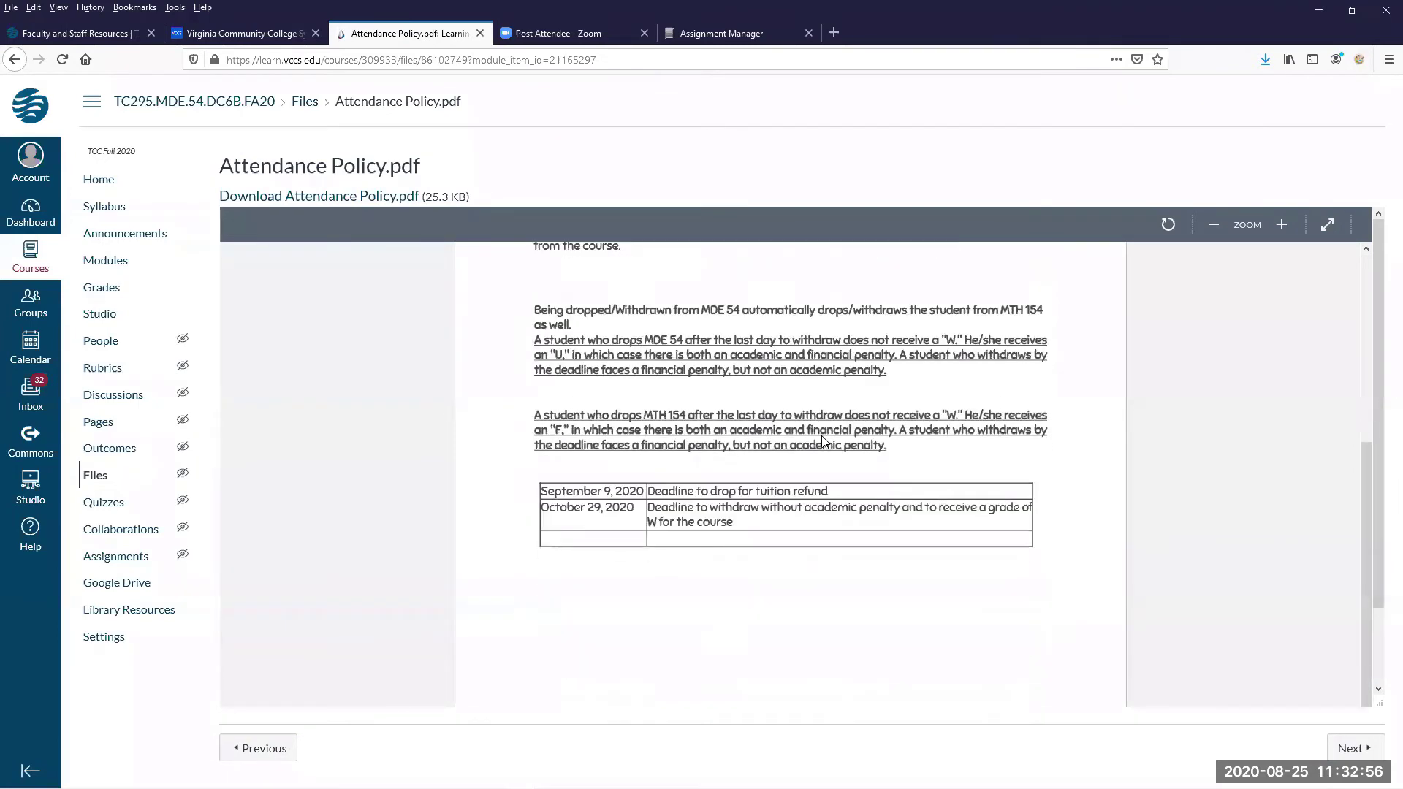
{"action": "scroll", "coordinate": [822, 441], "scroll_direction": "down", "scroll_amount": 2}
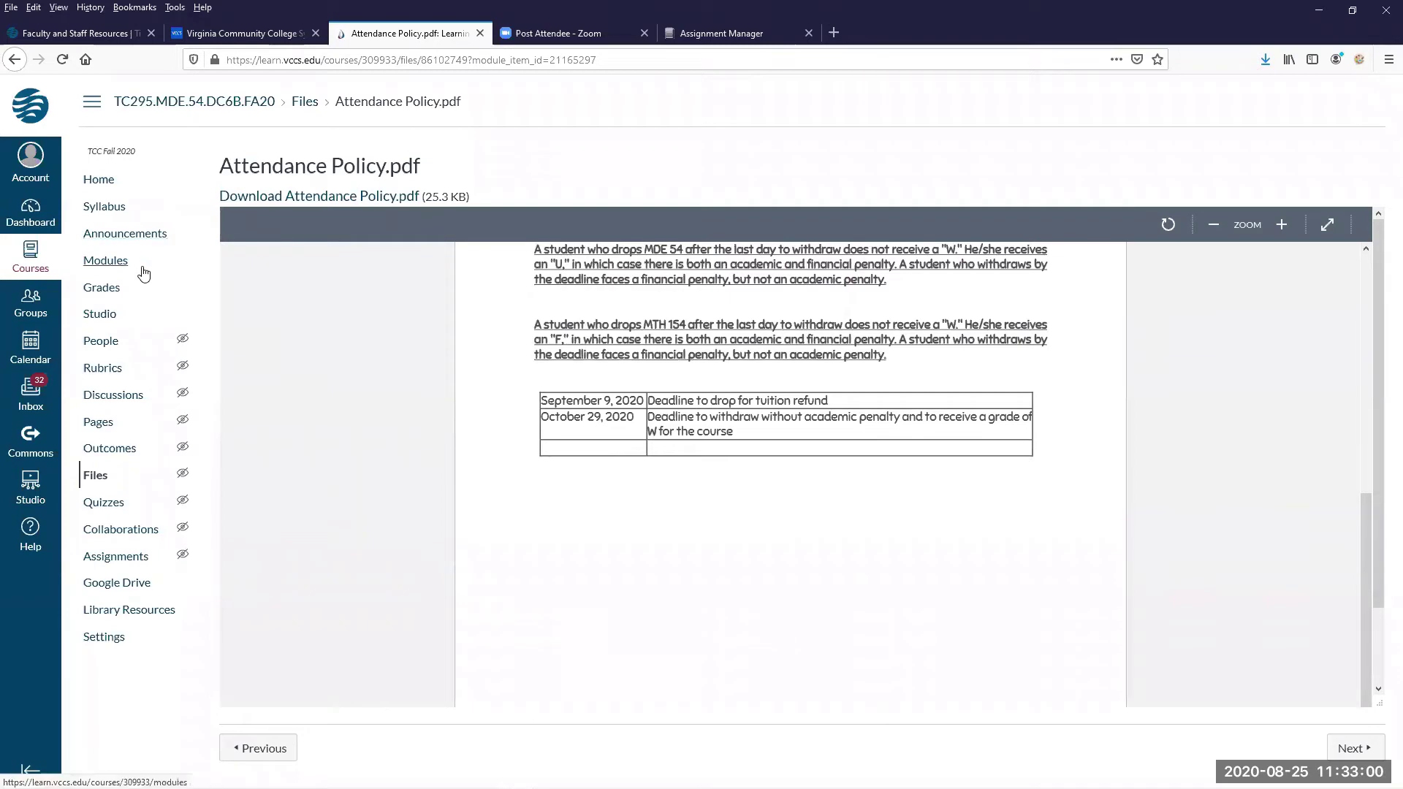
Go back to the course modules, open Grading Policy.pdf from Start Here, and examine the MDE 54 grade criteria table.
{"action": "left_click", "coordinate": [116, 262]}
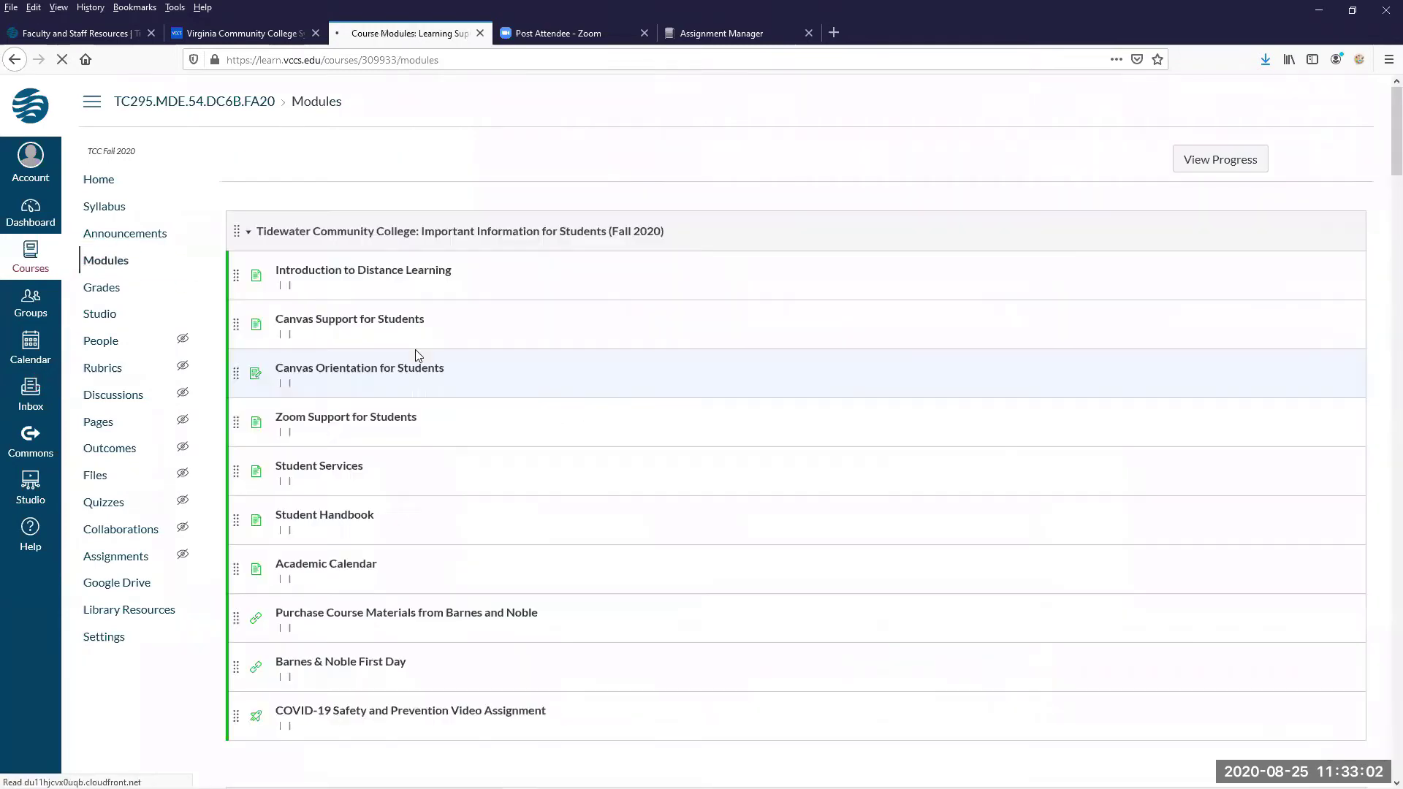
{"action": "scroll", "coordinate": [394, 489], "scroll_direction": "down", "scroll_amount": 5}
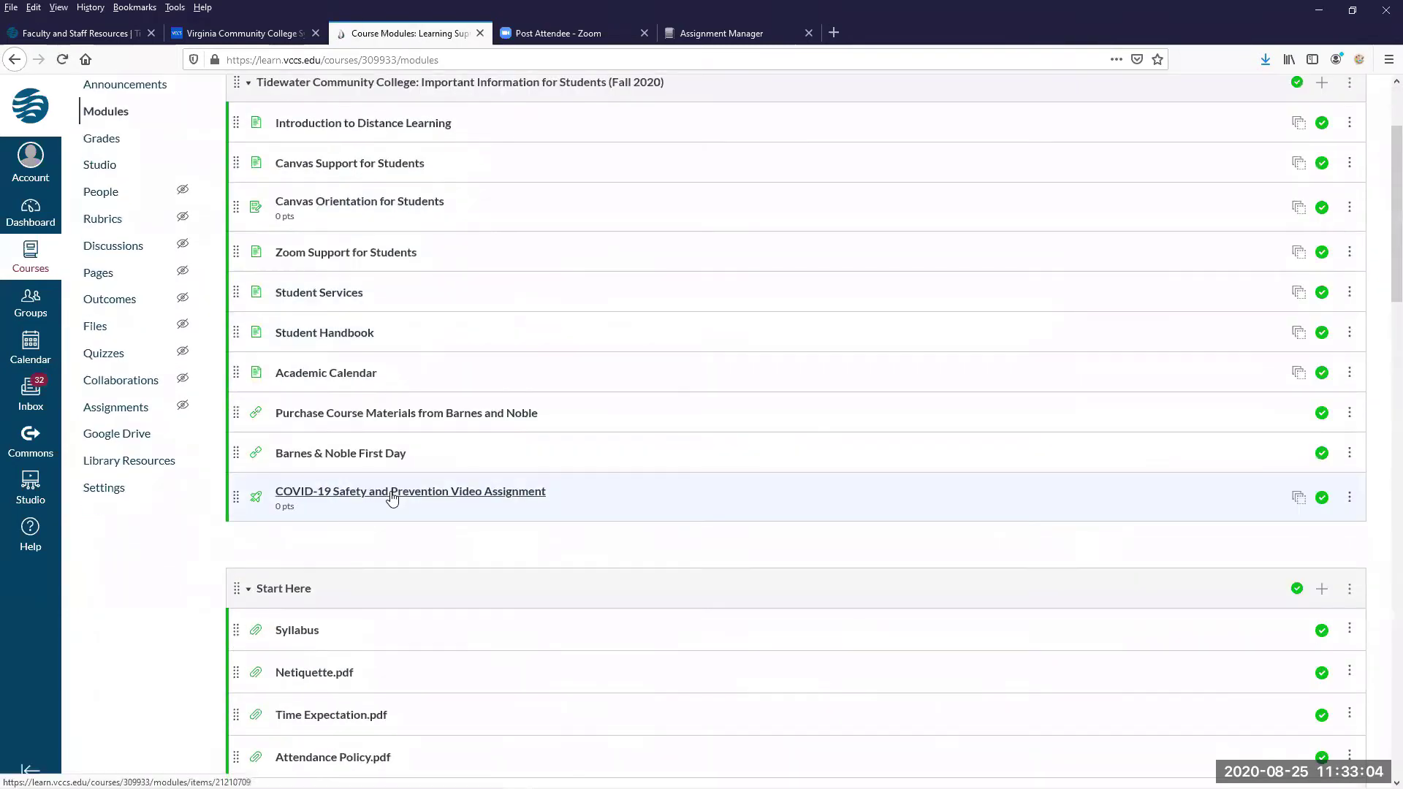
{"action": "scroll", "coordinate": [393, 494], "scroll_direction": "down", "scroll_amount": 3}
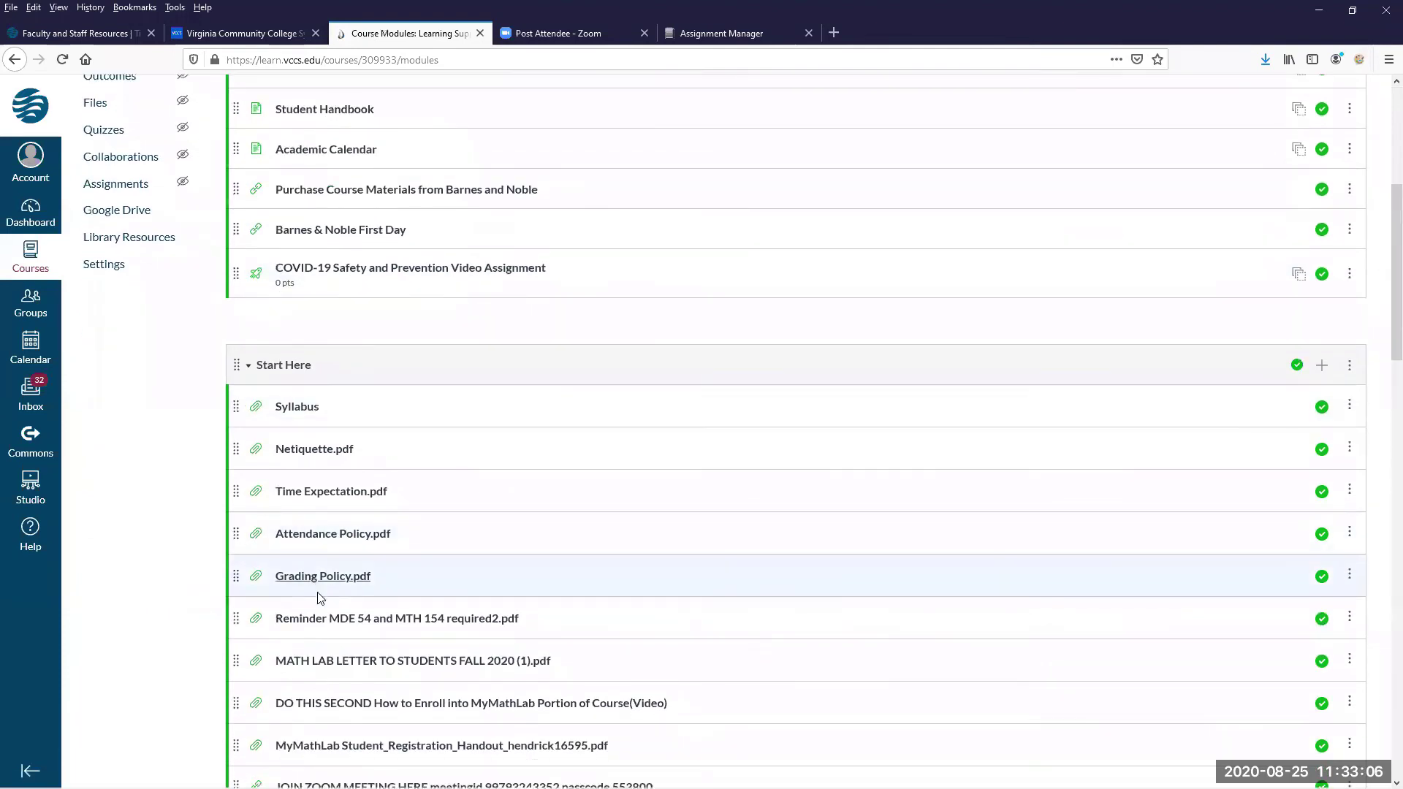
{"action": "left_click", "coordinate": [315, 578]}
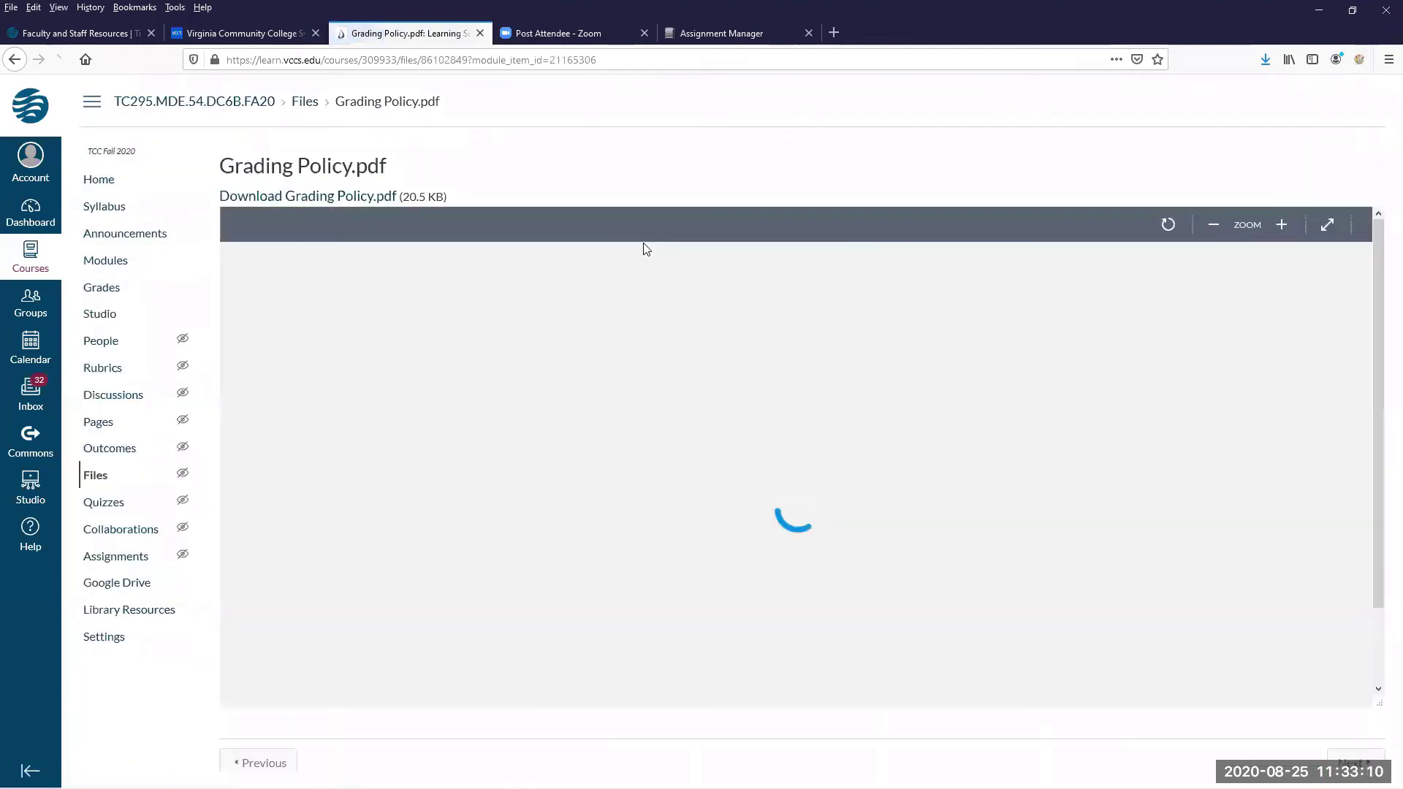
{"action": "scroll", "coordinate": [538, 405], "scroll_direction": "down", "scroll_amount": 3}
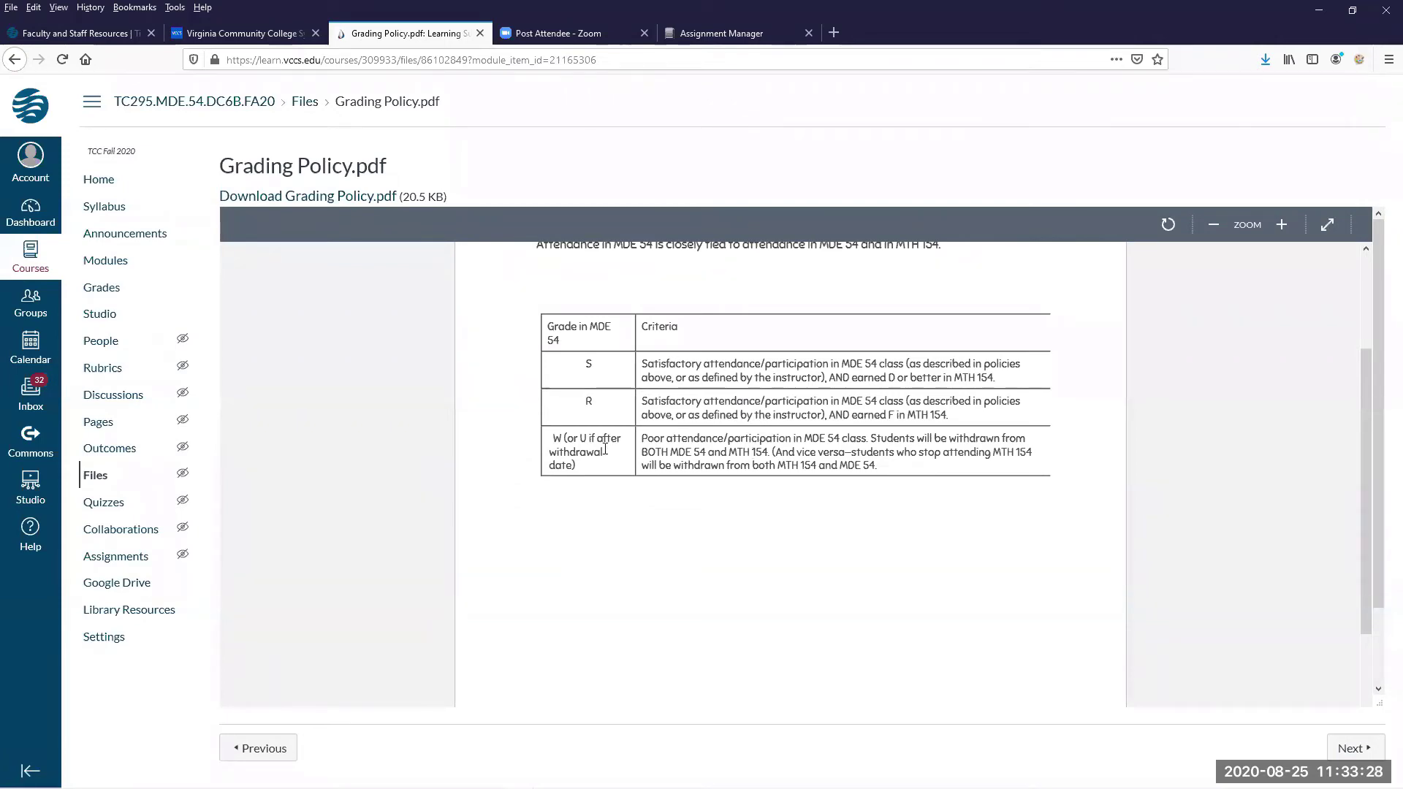
{"action": "scroll", "coordinate": [605, 454], "scroll_direction": "down", "scroll_amount": 5}
{"action": "scroll", "coordinate": [605, 455], "scroll_direction": "up", "scroll_amount": 5}
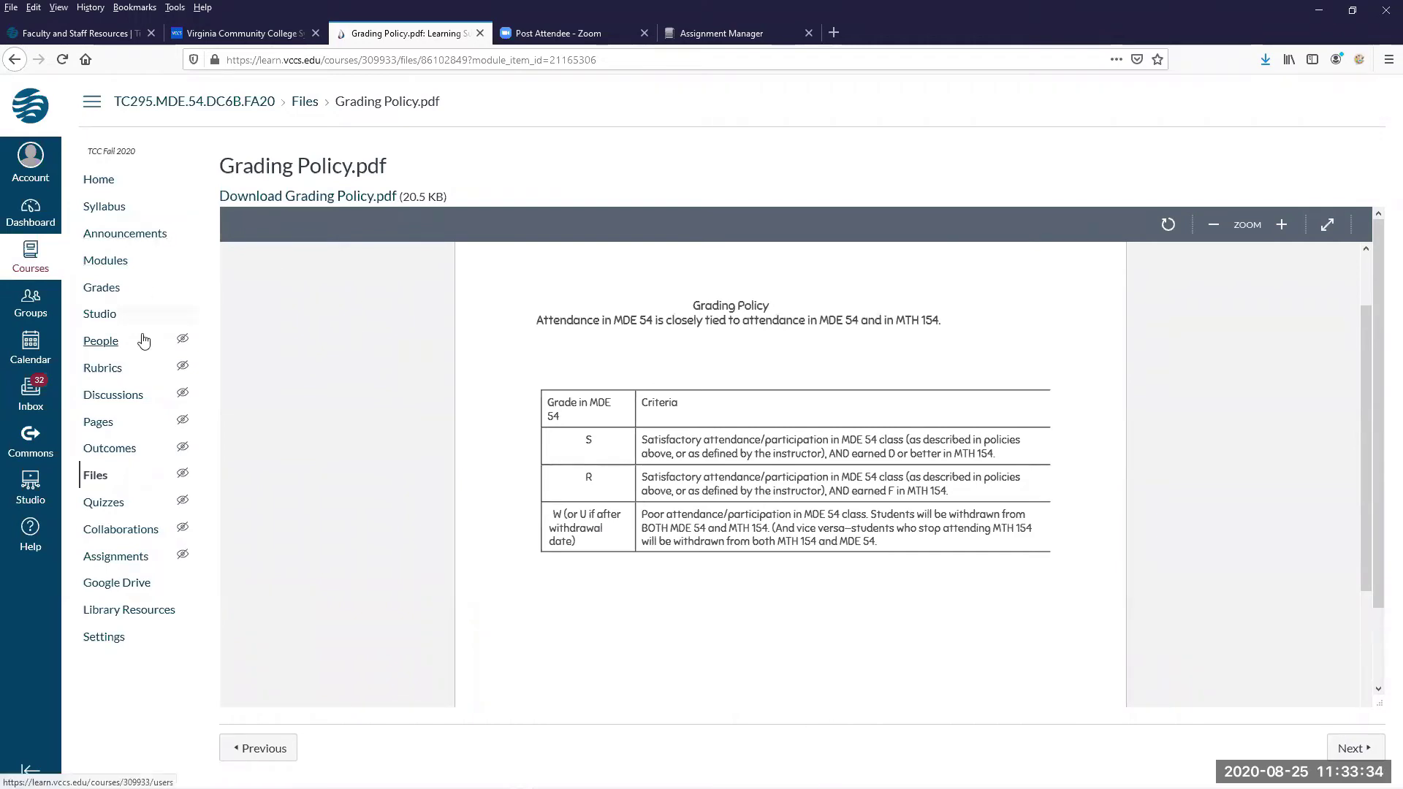
Switch to the MyLab Math Assignment Manager, preview the Weekly Attendance check week 1 homework, and close the preview.
{"action": "left_click", "coordinate": [725, 36]}
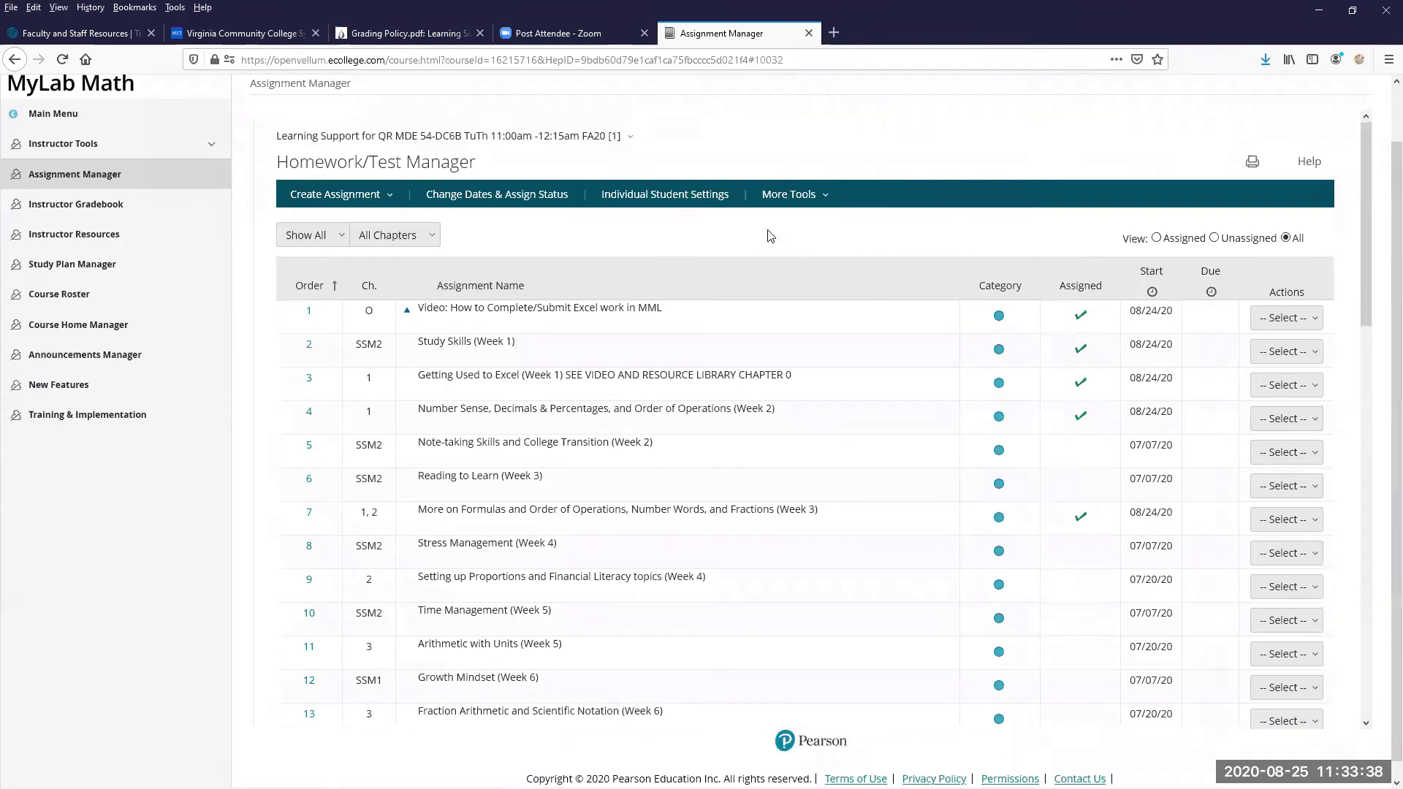
{"action": "scroll", "coordinate": [769, 236], "scroll_direction": "down", "scroll_amount": 15}
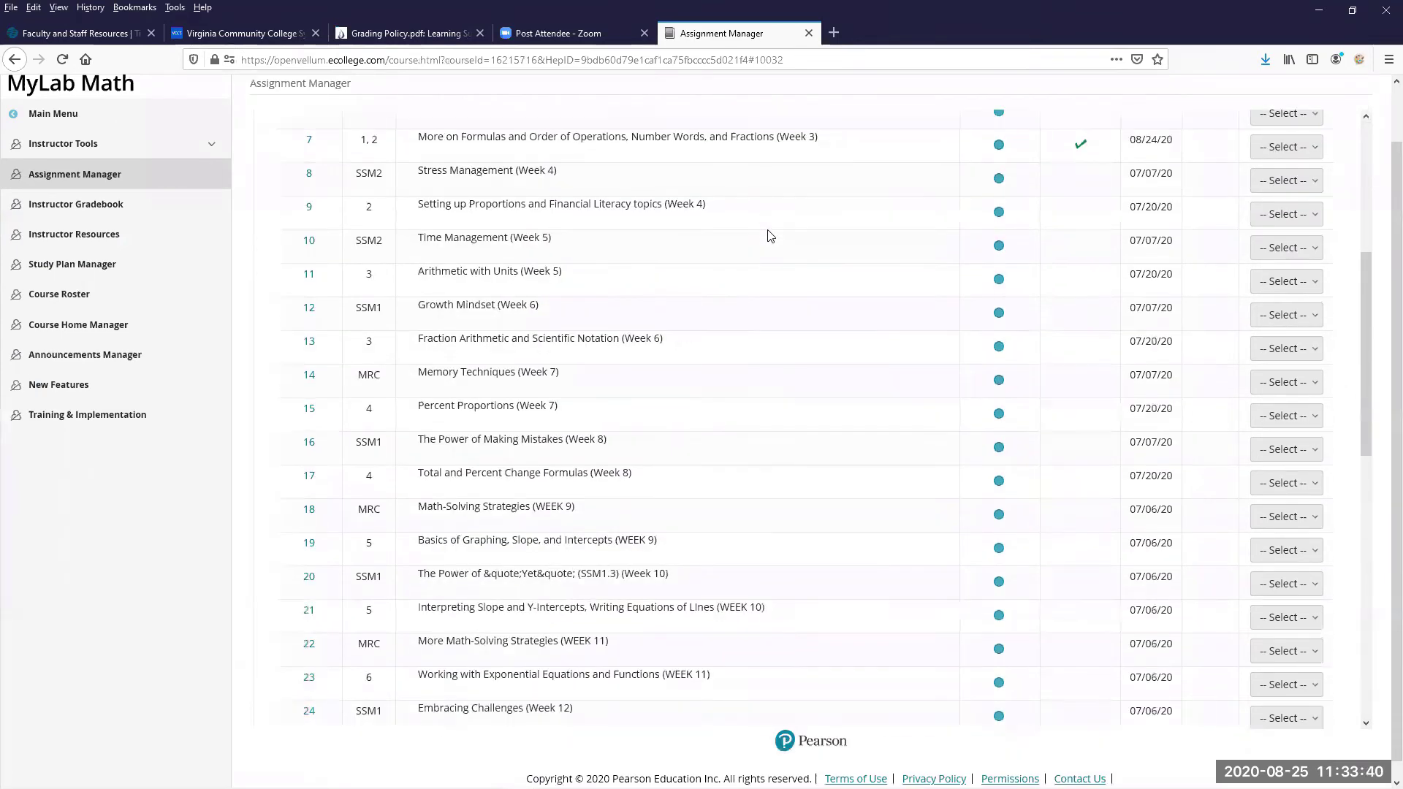
{"action": "scroll", "coordinate": [770, 236], "scroll_direction": "up", "scroll_amount": 3}
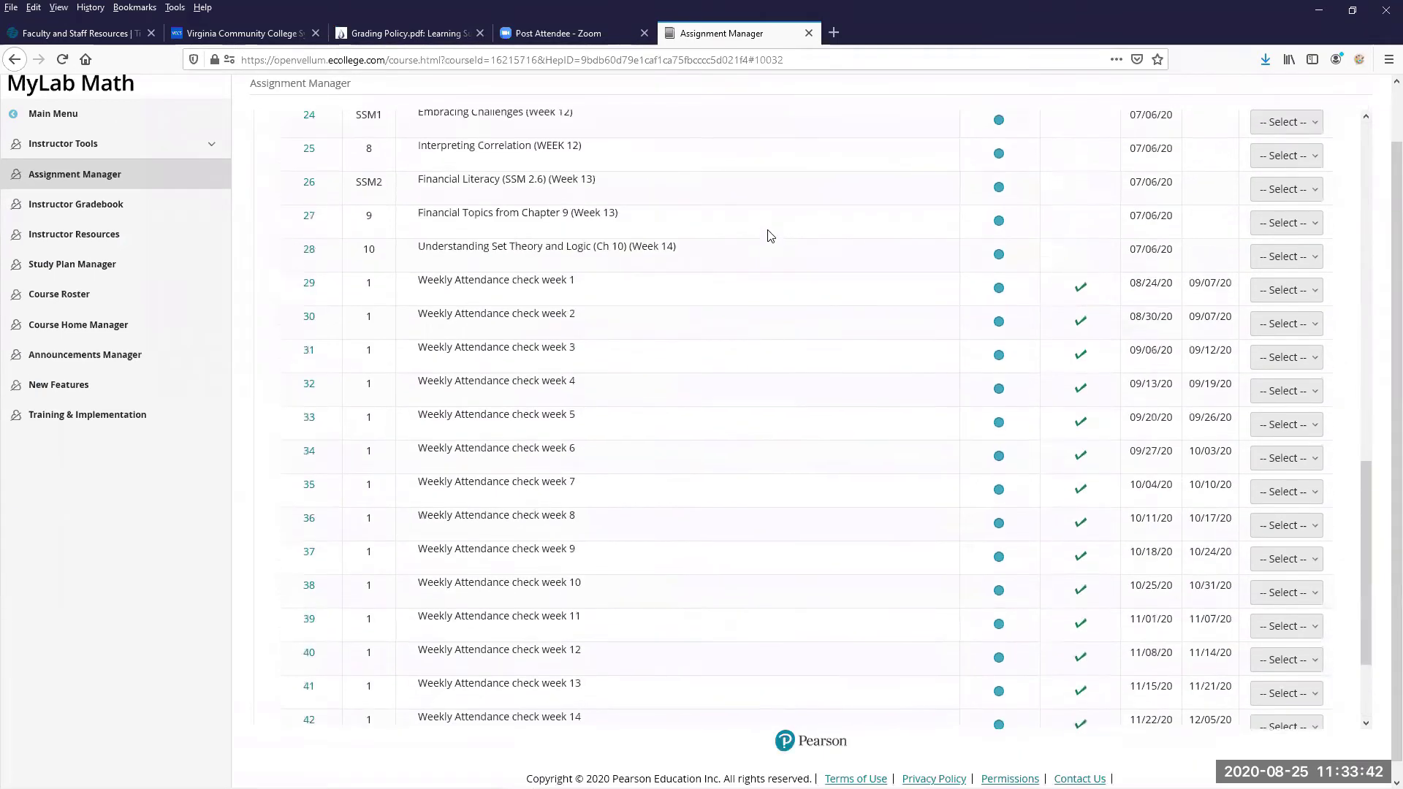
{"action": "scroll", "coordinate": [769, 236], "scroll_direction": "down", "scroll_amount": 1}
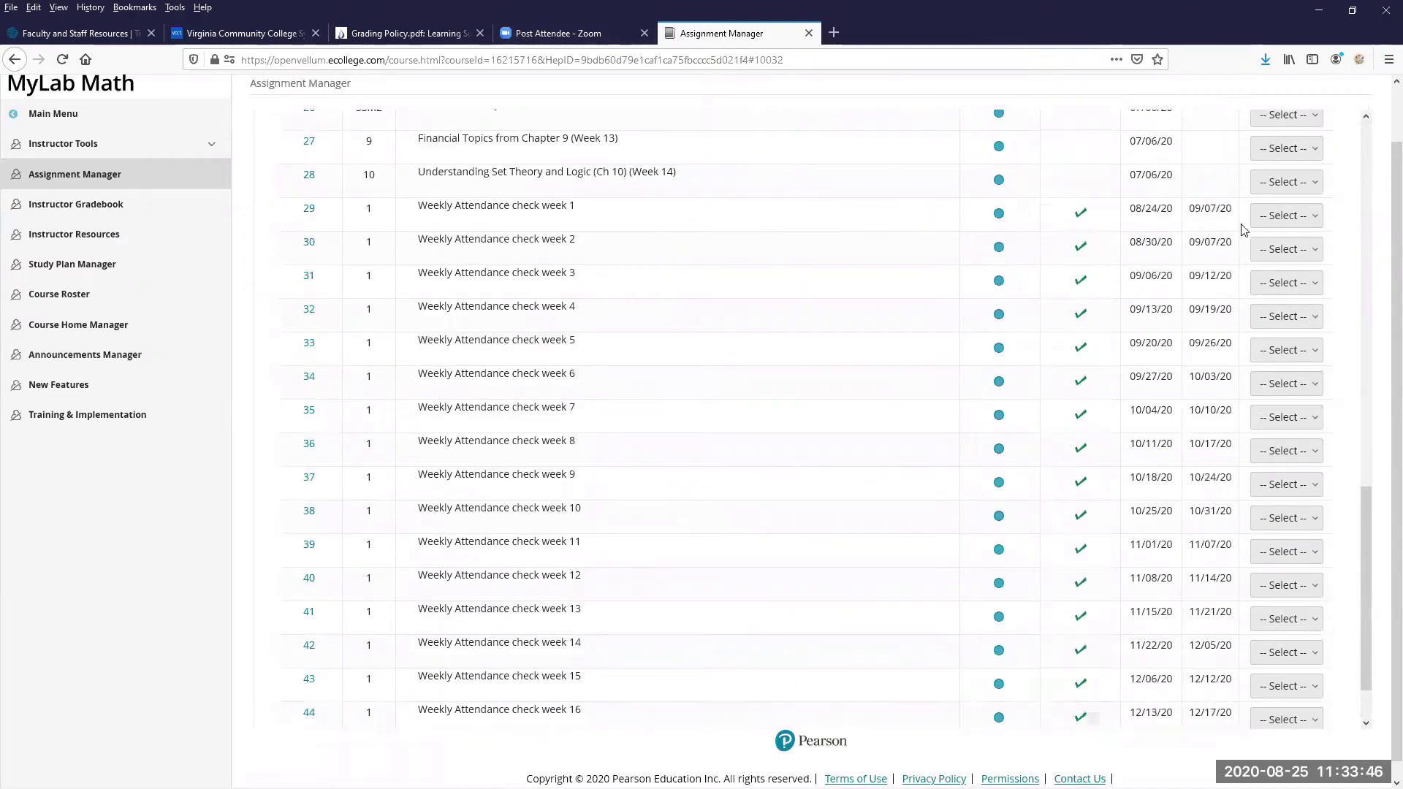
{"action": "left_click", "coordinate": [1292, 218]}
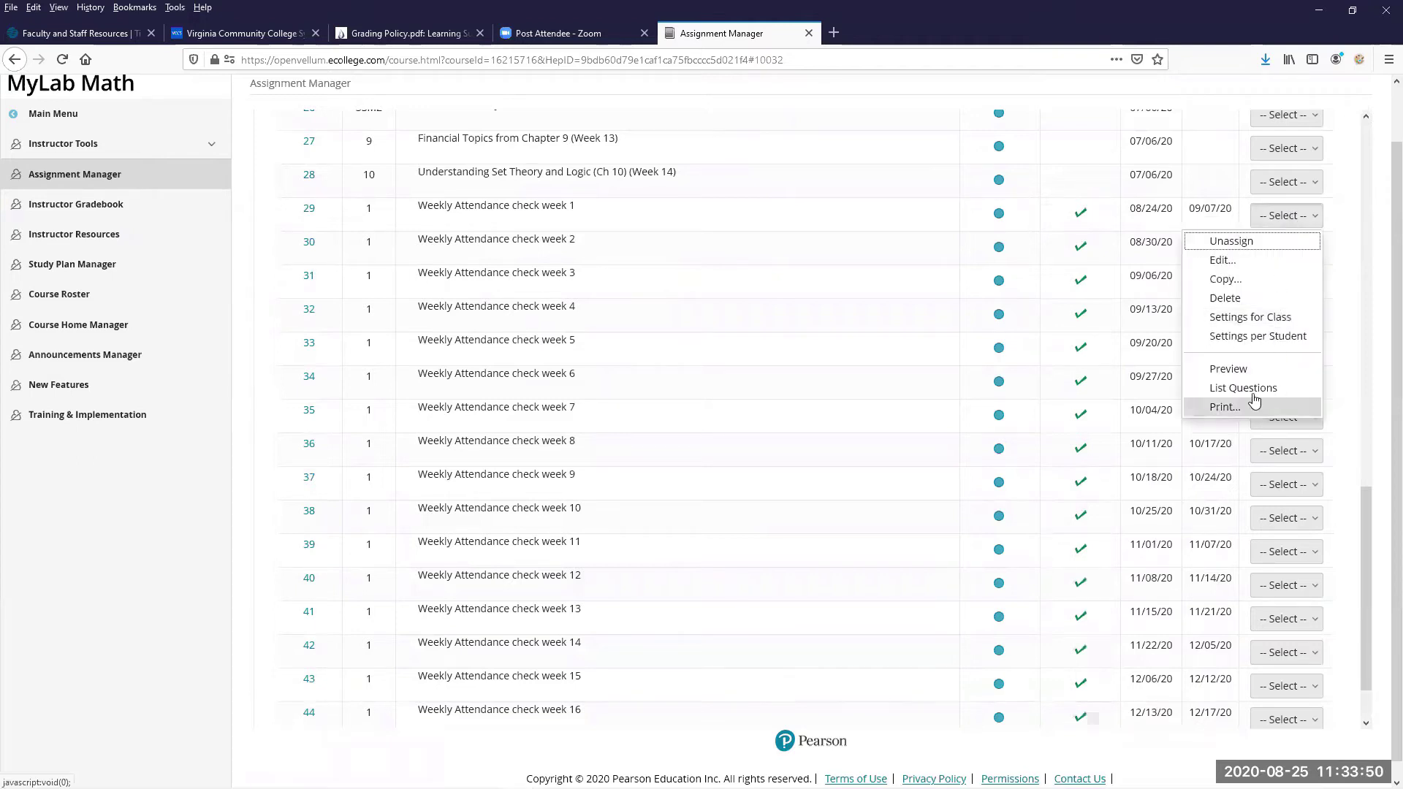
{"action": "left_click", "coordinate": [1244, 372]}
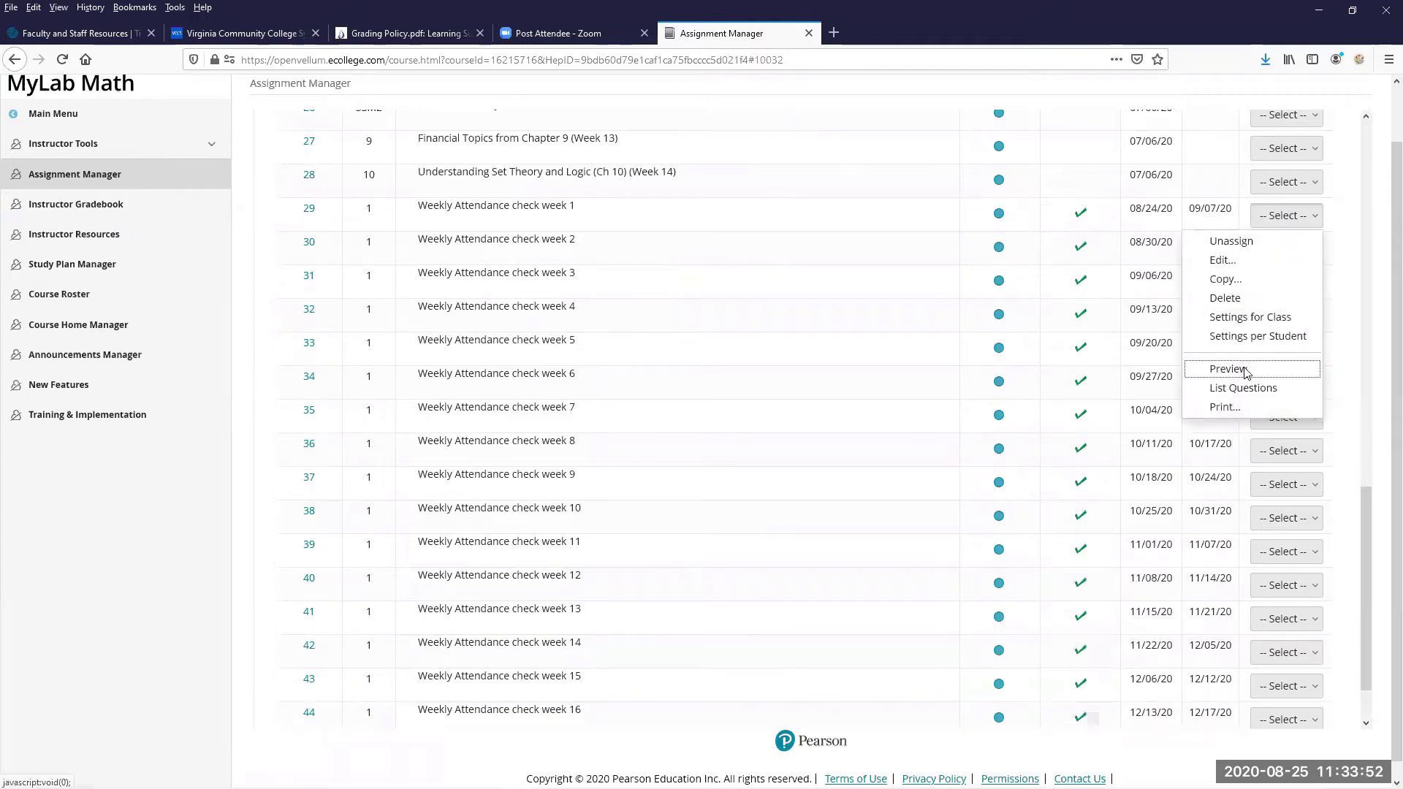
{"action": "left_click", "coordinate": [1244, 371]}
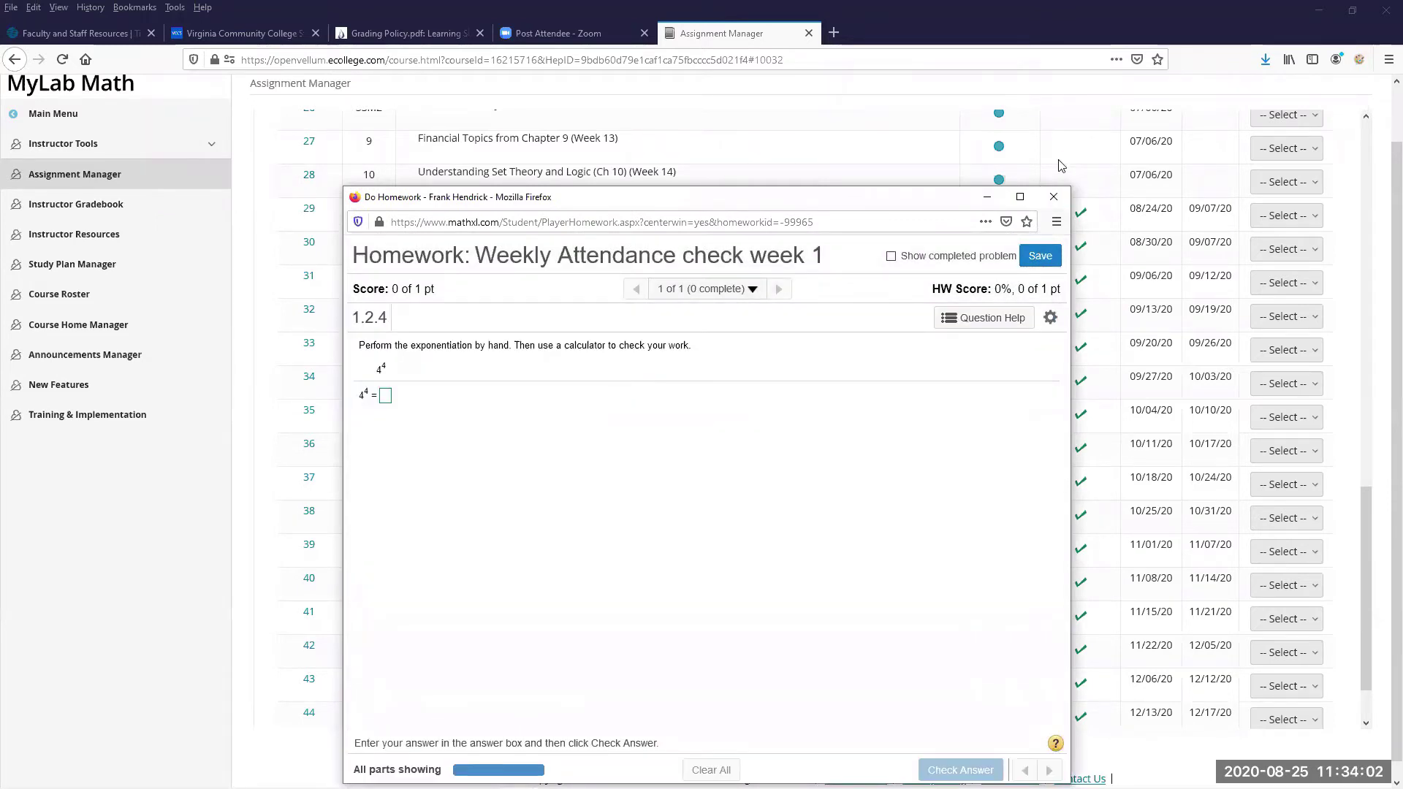
{"action": "left_click", "coordinate": [1053, 200]}
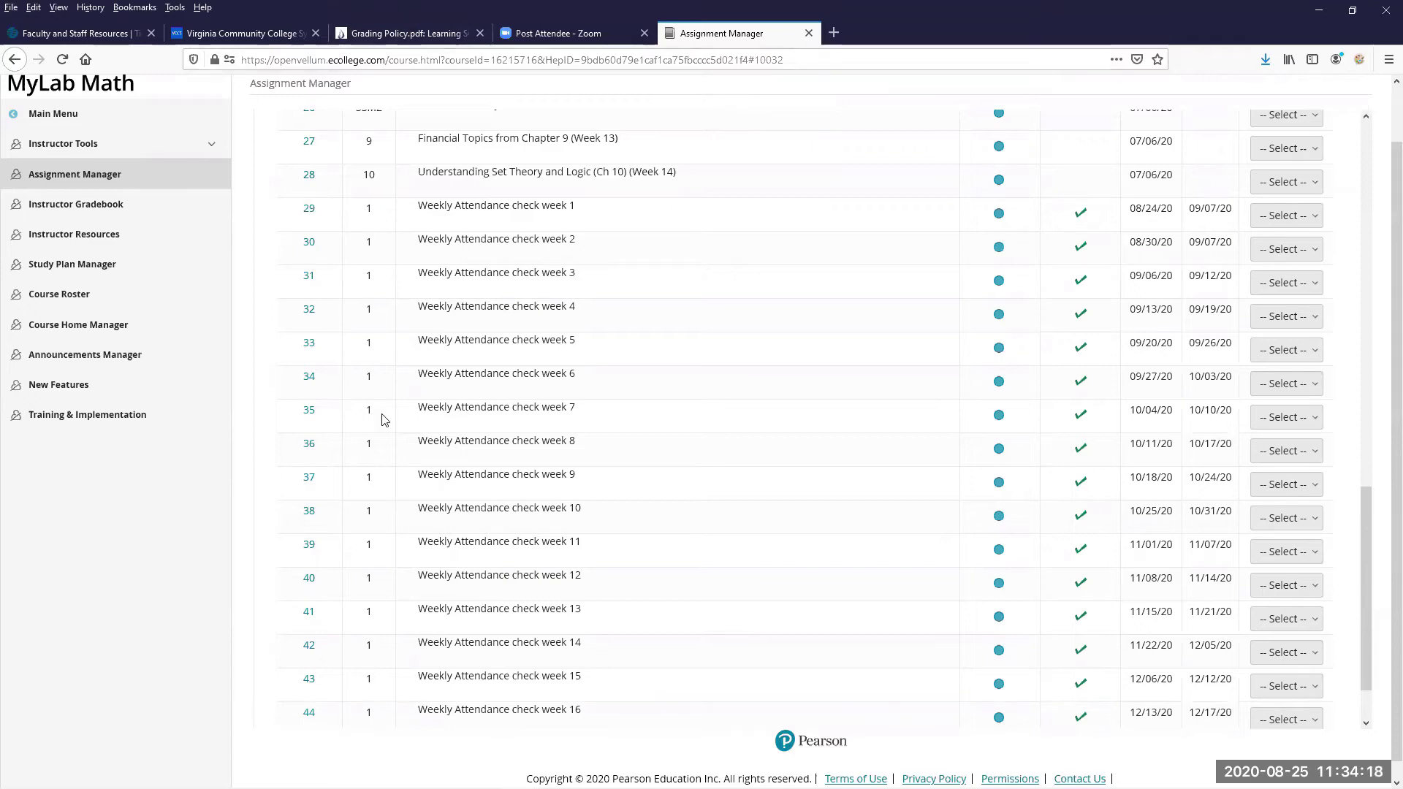
Look through the Homework/Test Manager list, covering the Weekly Attendance check assignments and the weekly chapter homework.
{"action": "scroll", "coordinate": [385, 420], "scroll_direction": "up", "scroll_amount": 4}
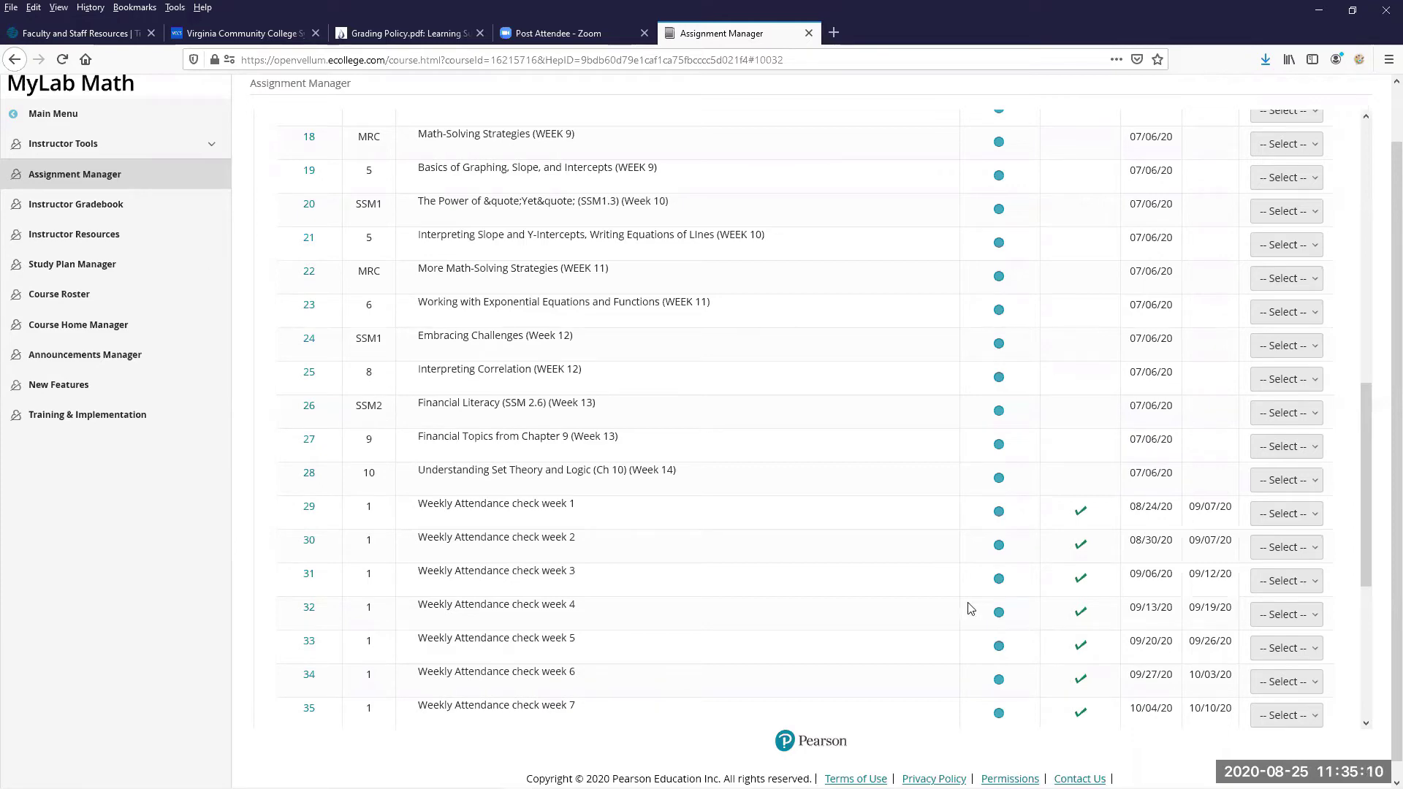
{"action": "scroll", "coordinate": [972, 608], "scroll_direction": "down", "scroll_amount": 3}
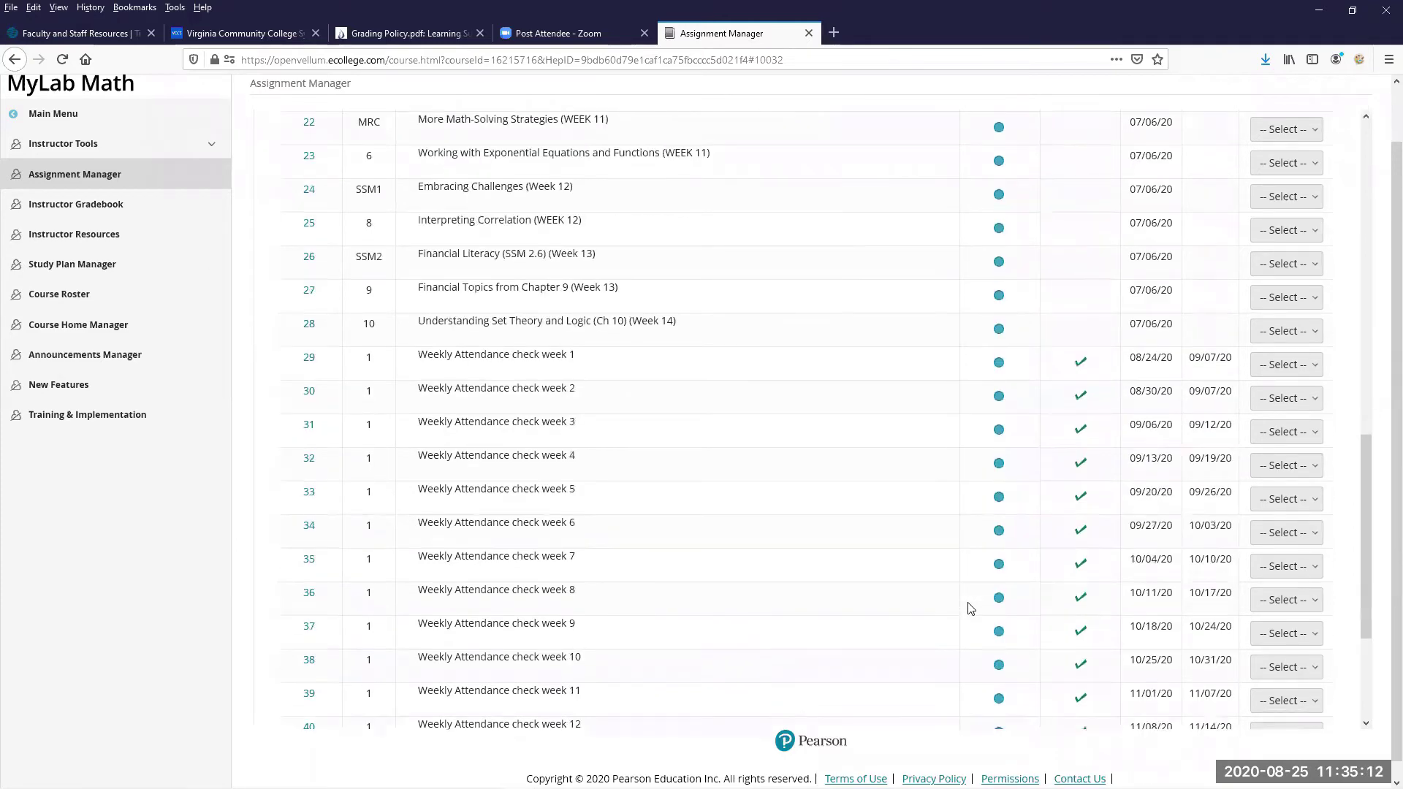
{"action": "scroll", "coordinate": [984, 594], "scroll_direction": "up", "scroll_amount": 3}
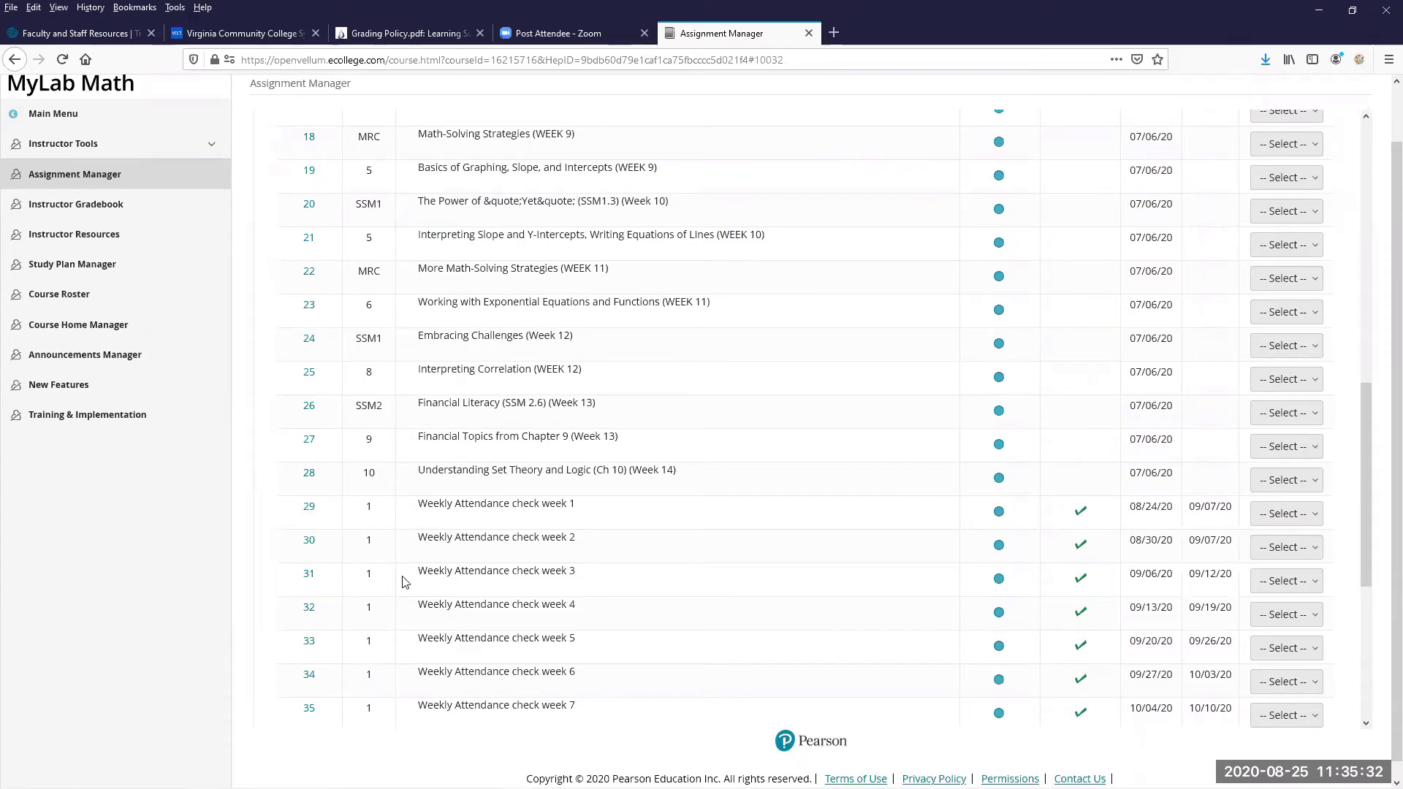
{"action": "scroll", "coordinate": [403, 581], "scroll_direction": "down", "scroll_amount": 2}
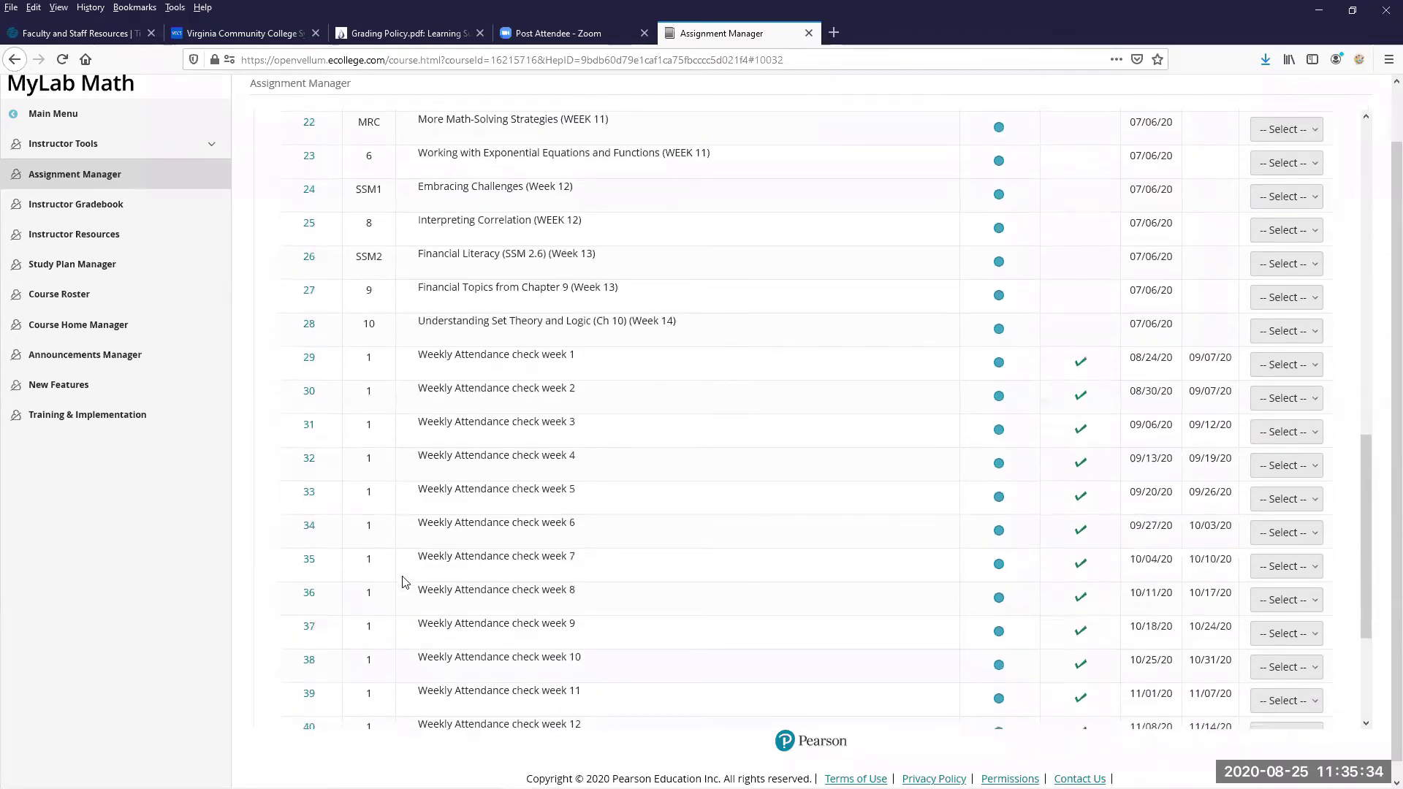
{"action": "scroll", "coordinate": [403, 581], "scroll_direction": "up", "scroll_amount": 5}
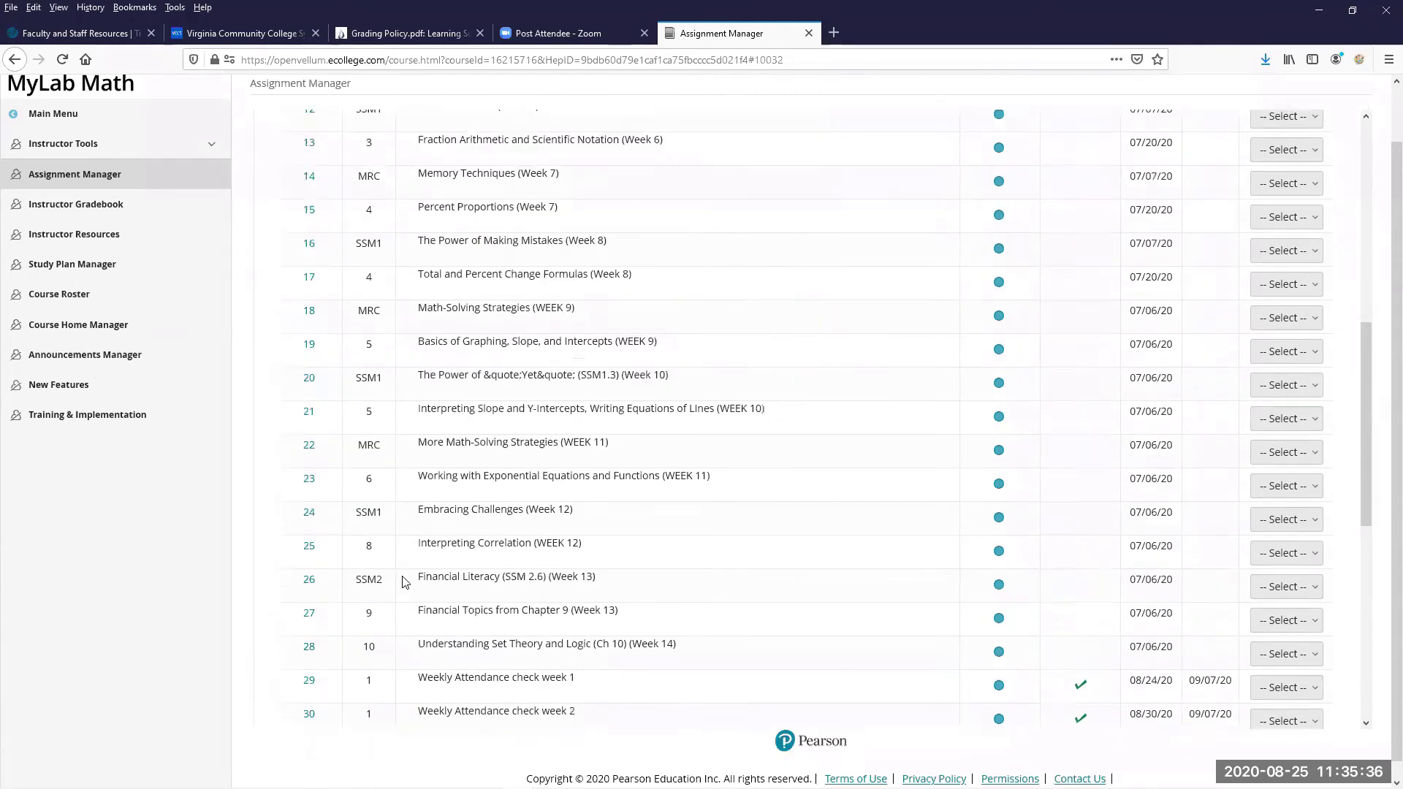
{"action": "scroll", "coordinate": [403, 581], "scroll_direction": "up", "scroll_amount": 6}
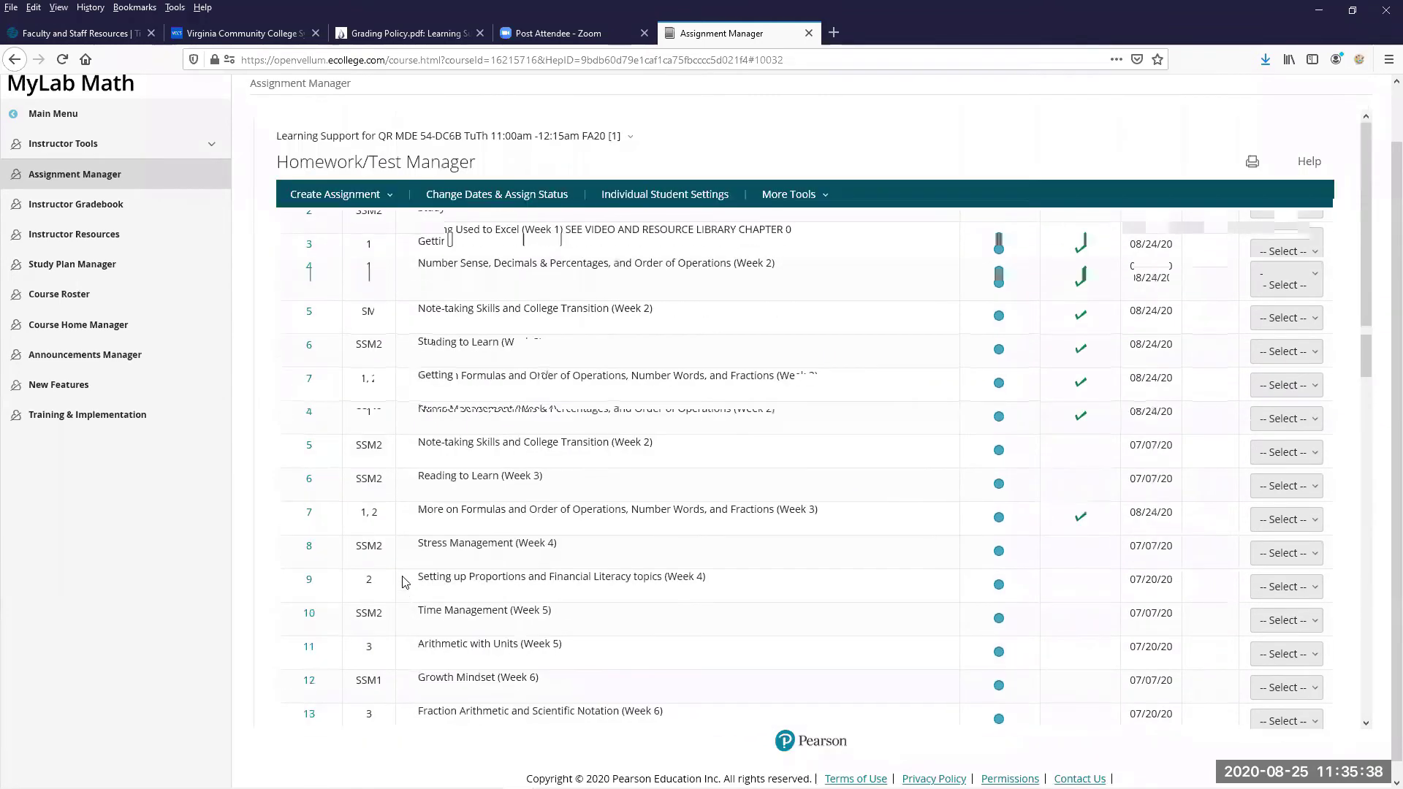
{"action": "scroll", "coordinate": [404, 581], "scroll_direction": "down", "scroll_amount": 6}
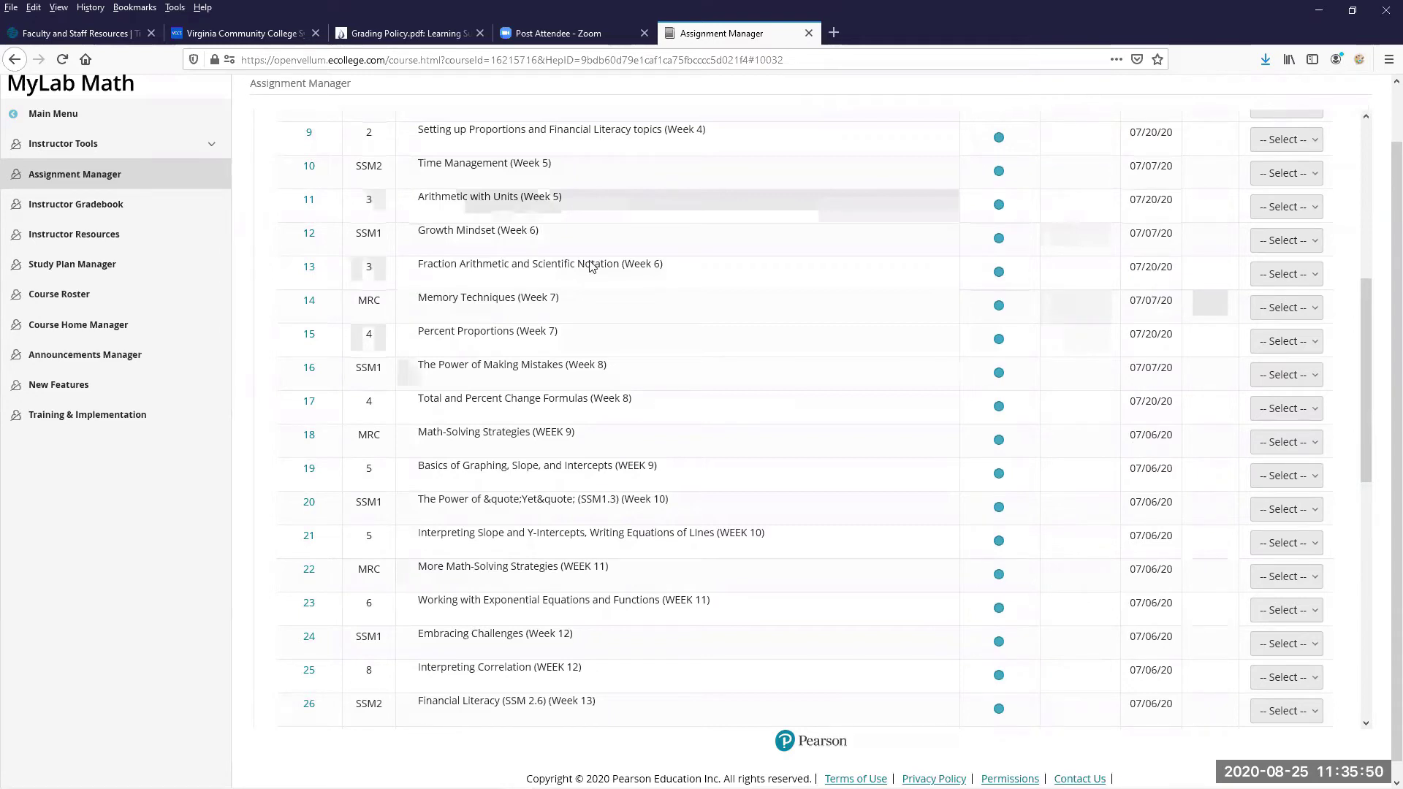
{"action": "scroll", "coordinate": [611, 582], "scroll_direction": "up", "scroll_amount": 6}
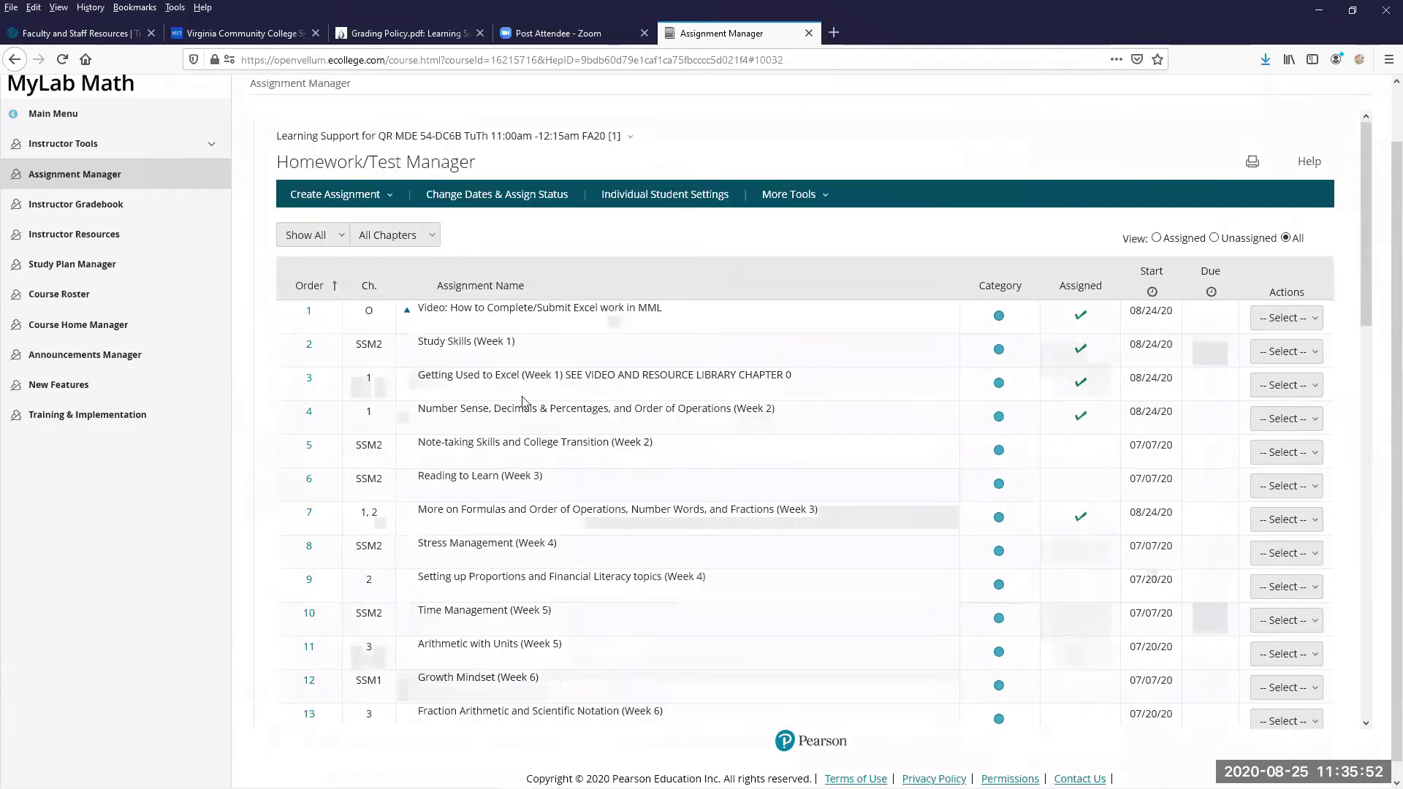
Switch to the Canvas course modules, open MATH LAB LETTER TO STUDENTS FALL 2020 (1).pdf from Start Here, and read the tutoring information.
{"action": "left_click", "coordinate": [378, 35]}
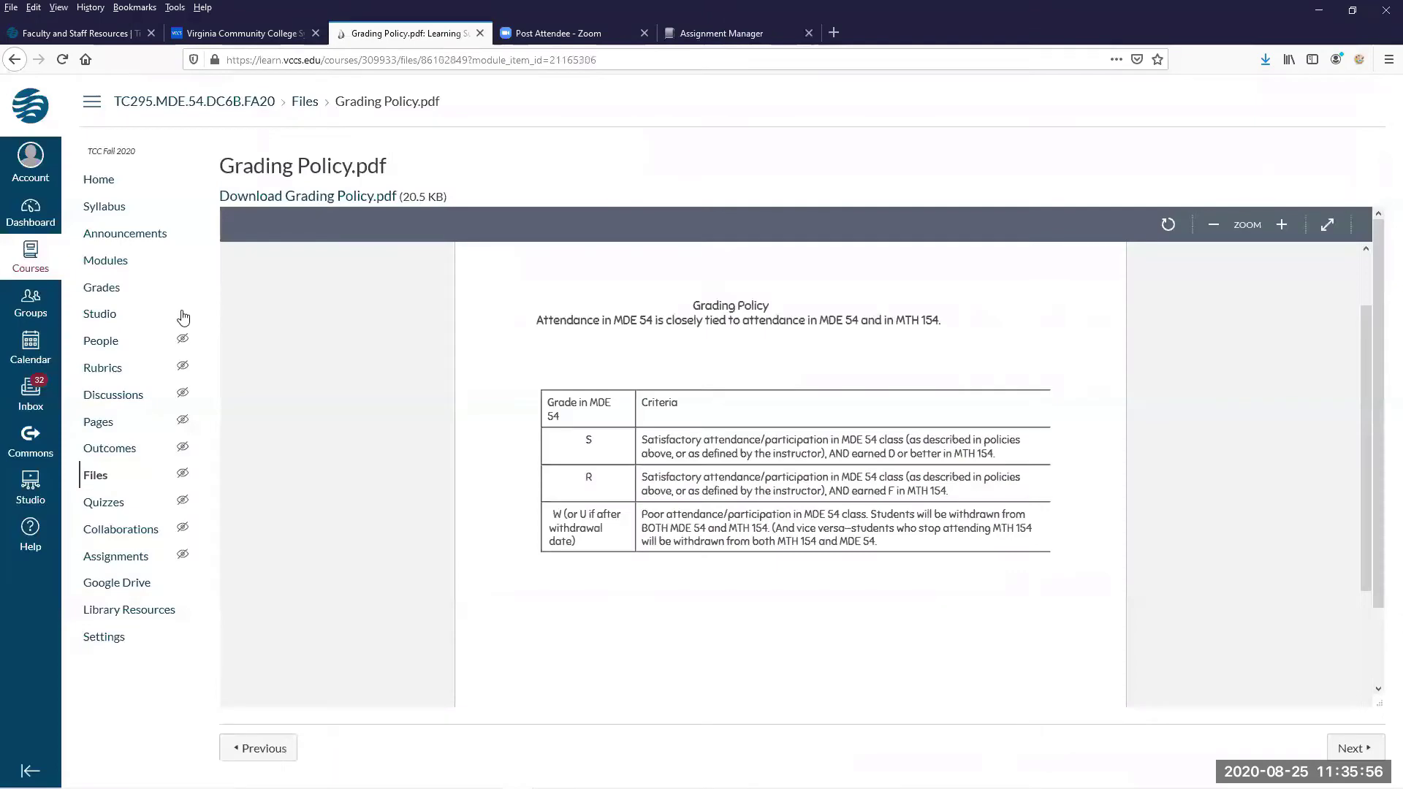
{"action": "left_click", "coordinate": [122, 270]}
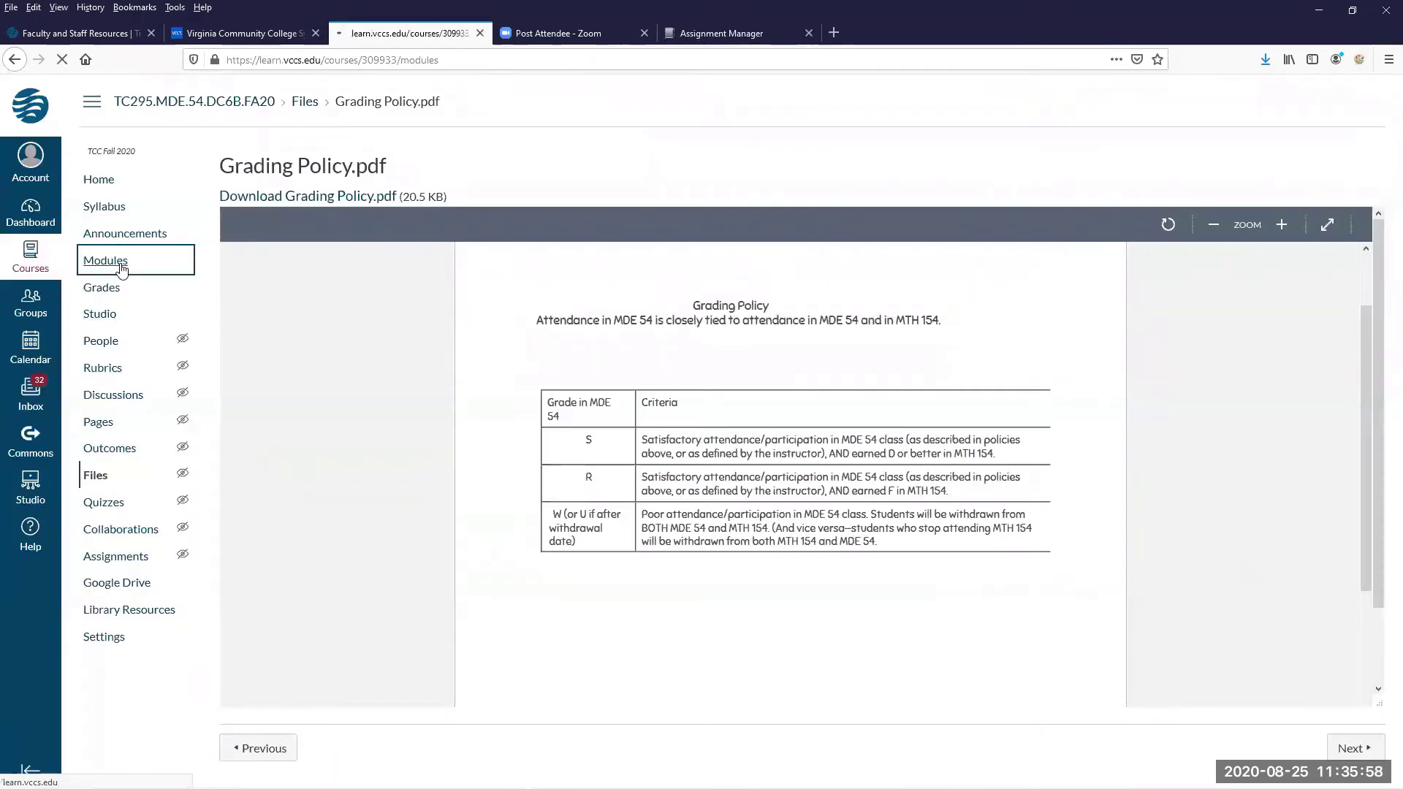
{"action": "scroll", "coordinate": [658, 463], "scroll_direction": "down", "scroll_amount": 8}
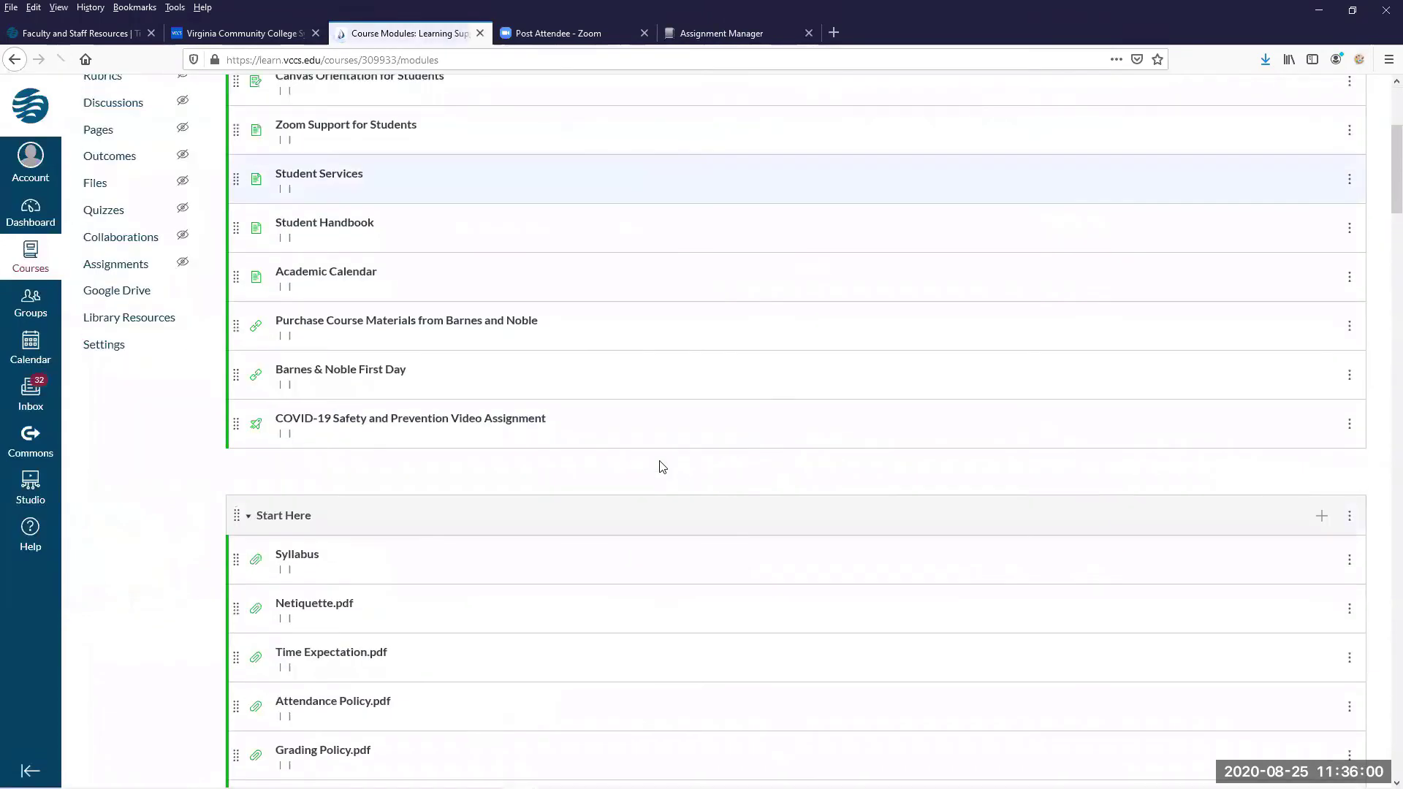
{"action": "scroll", "coordinate": [661, 465], "scroll_direction": "up", "scroll_amount": 1}
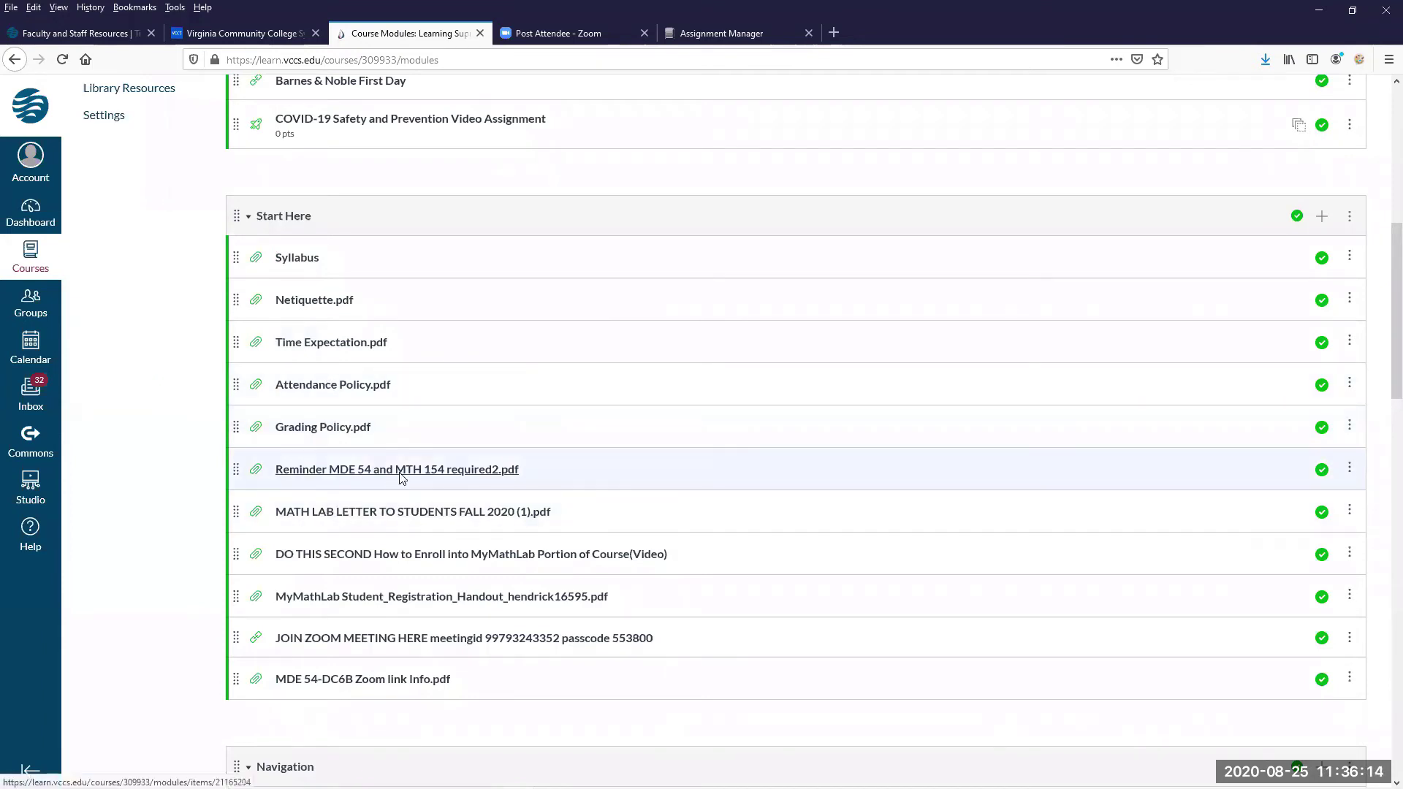
{"action": "left_click", "coordinate": [448, 512]}
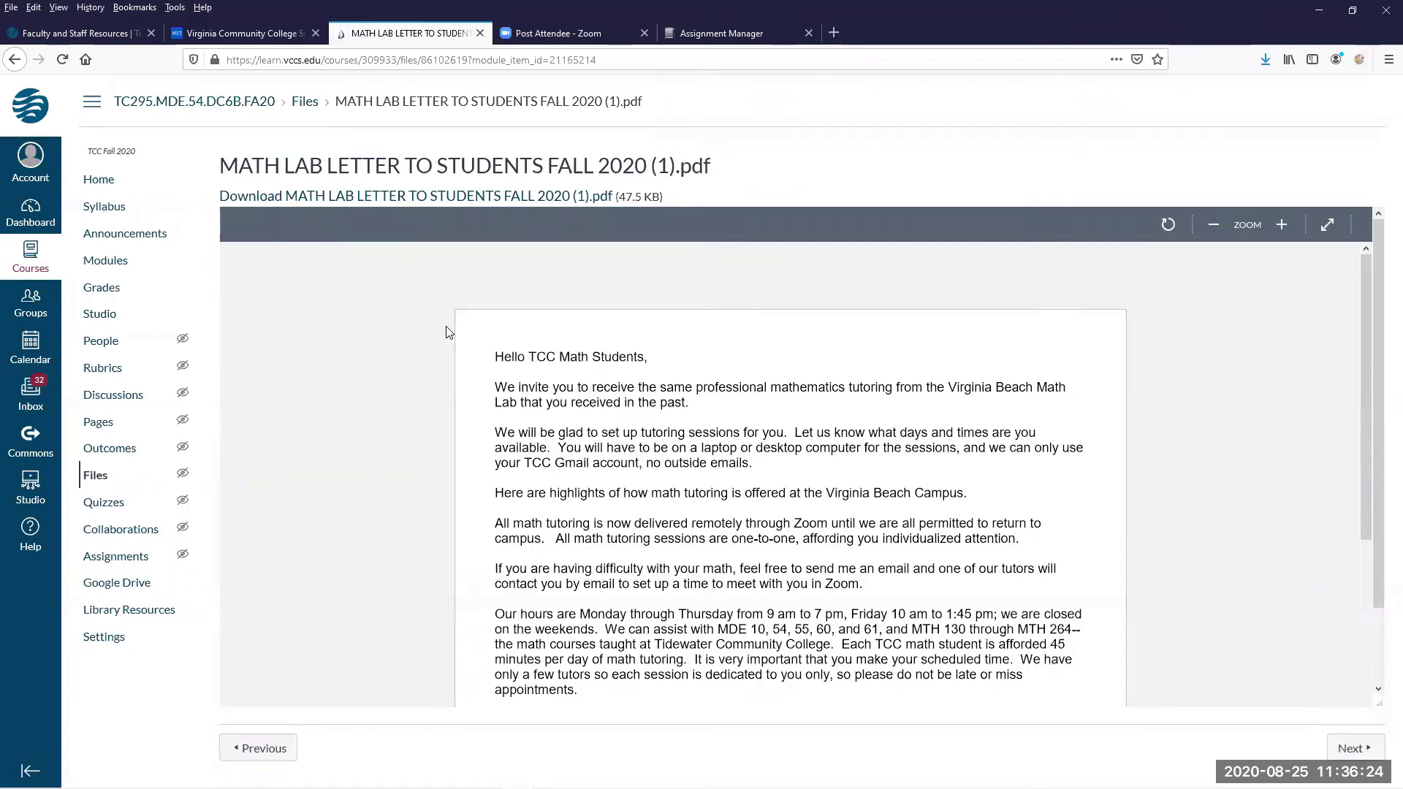
{"action": "scroll", "coordinate": [448, 332], "scroll_direction": "down", "scroll_amount": 4}
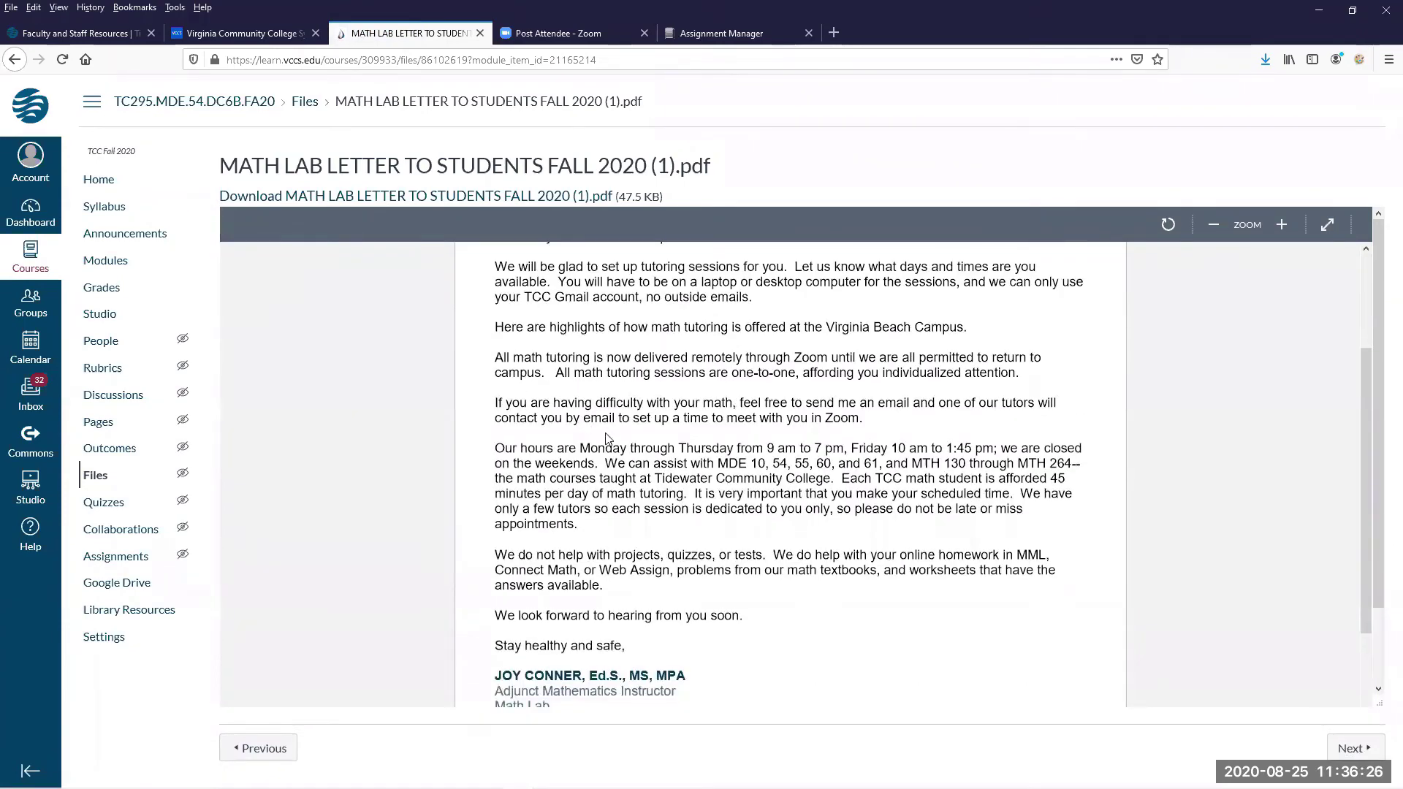
{"action": "scroll", "coordinate": [605, 439], "scroll_direction": "up", "scroll_amount": 2}
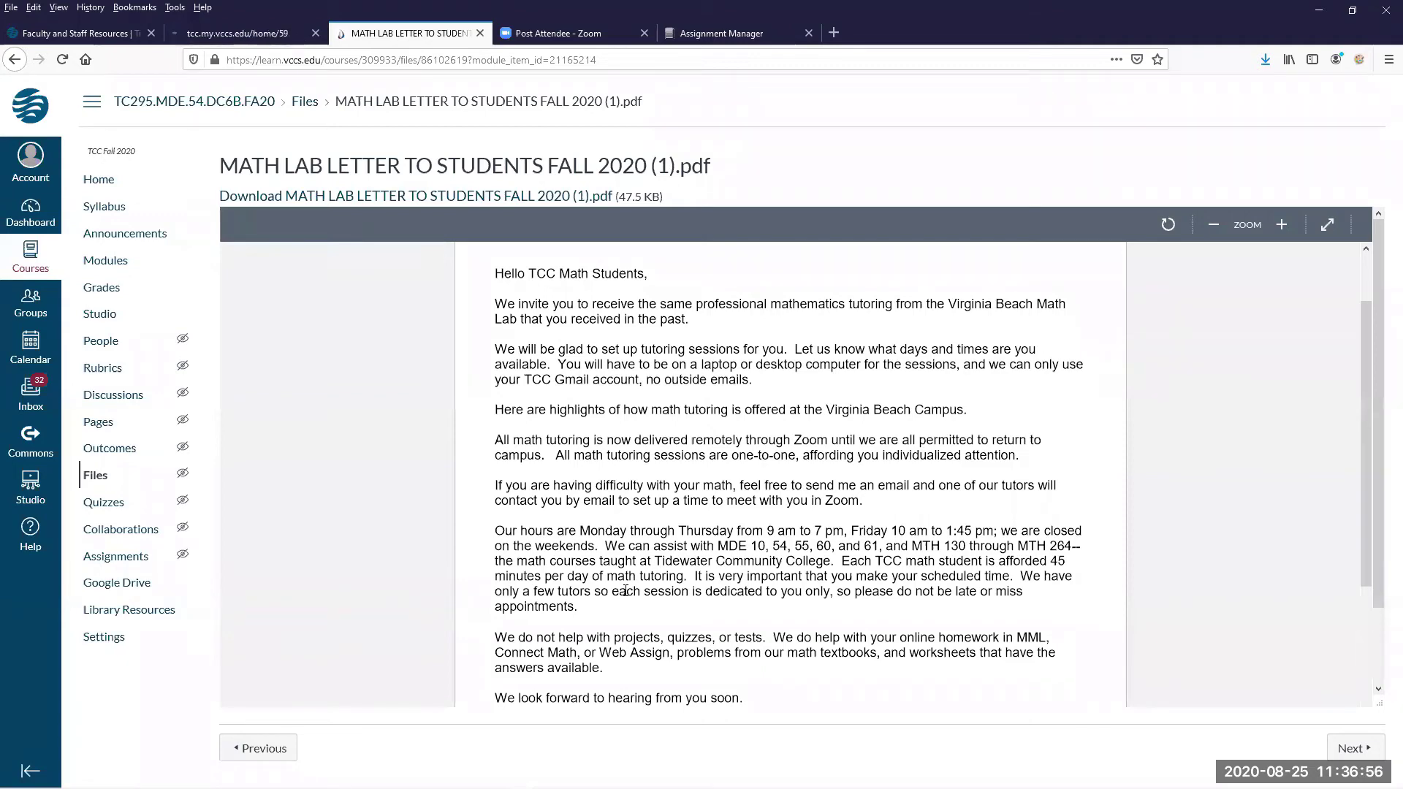
Go back to the course modules and review the Start Here, Navigation, MDE 54 Homework Video Solutions and topic video modules.
{"action": "left_click", "coordinate": [15, 61]}
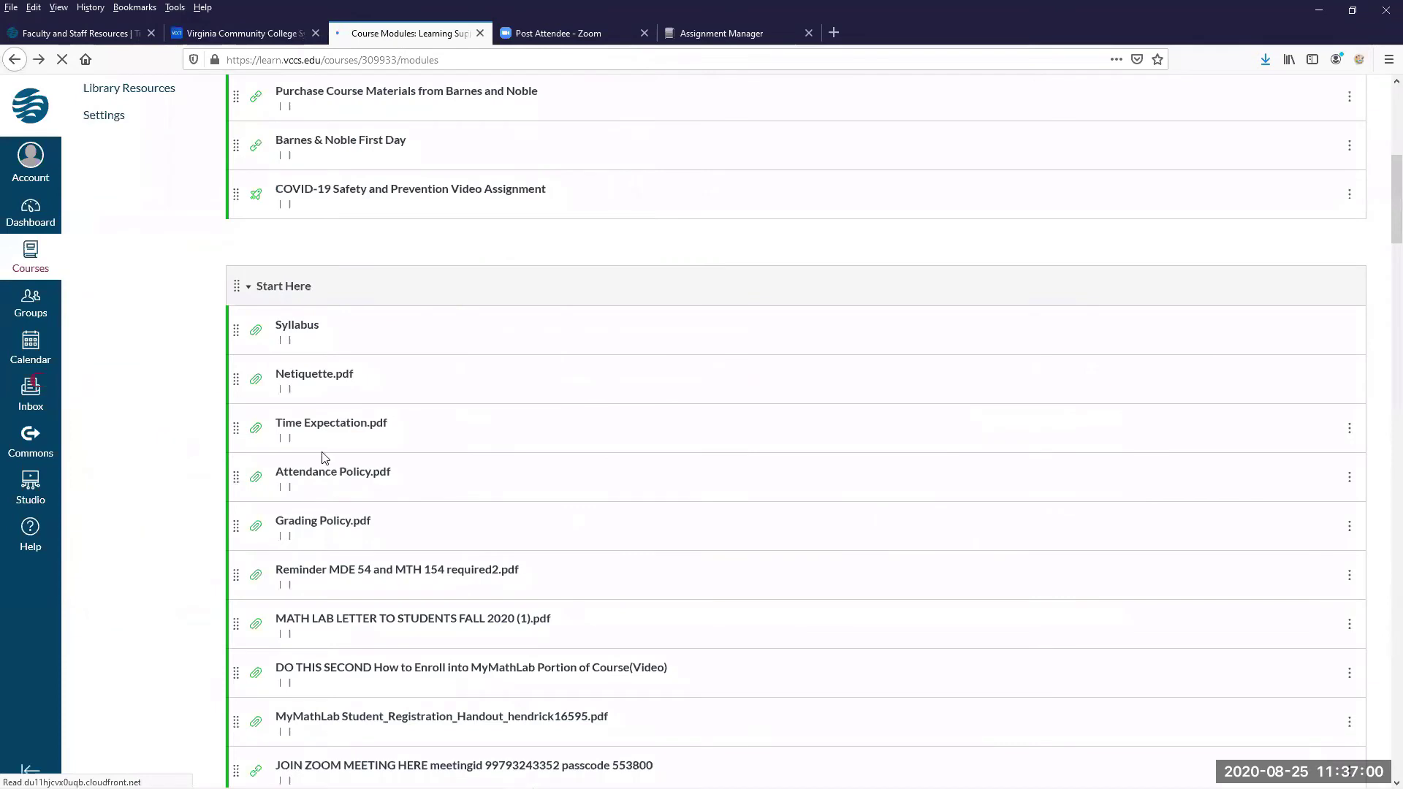
{"action": "scroll", "coordinate": [329, 457], "scroll_direction": "down", "scroll_amount": 3}
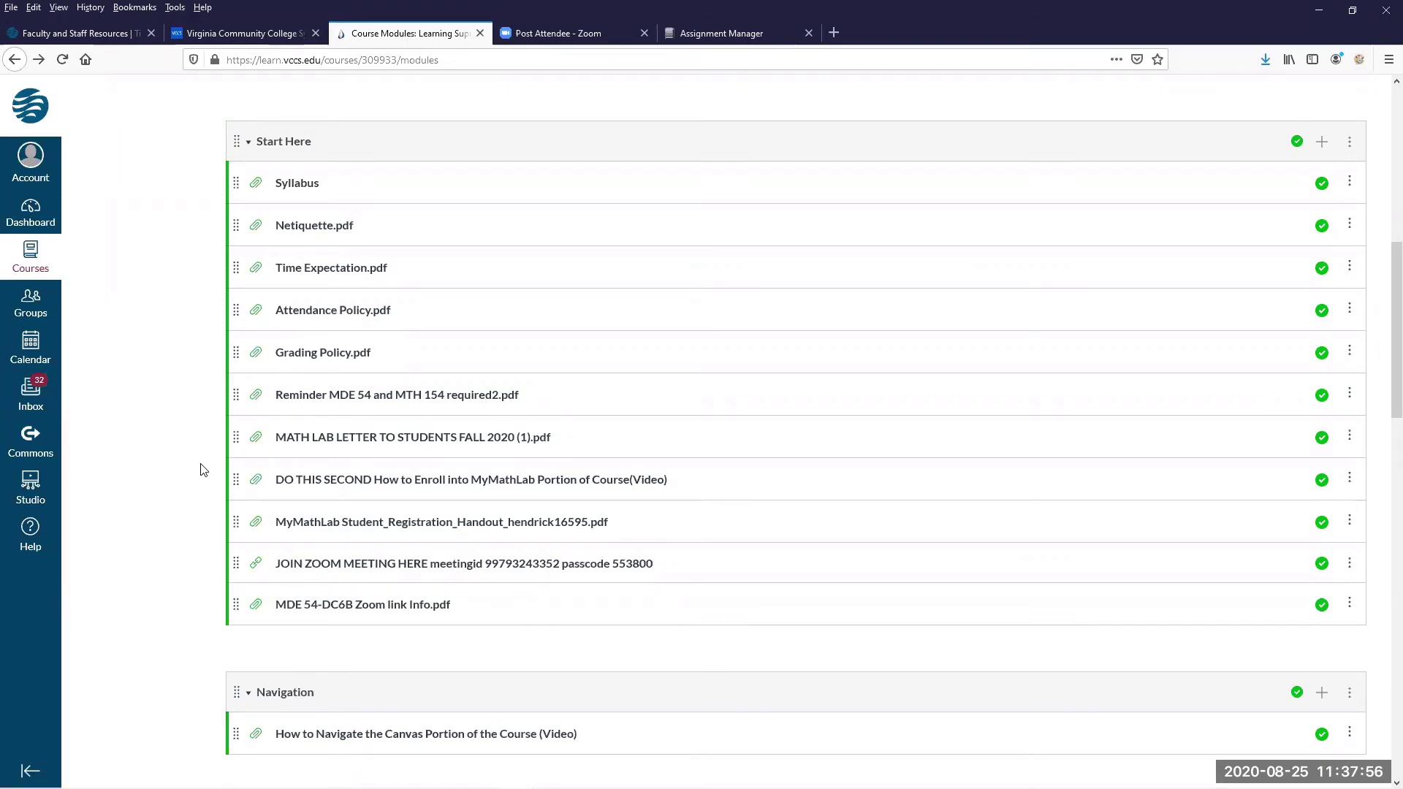
{"action": "scroll", "coordinate": [203, 470], "scroll_direction": "down", "scroll_amount": 5}
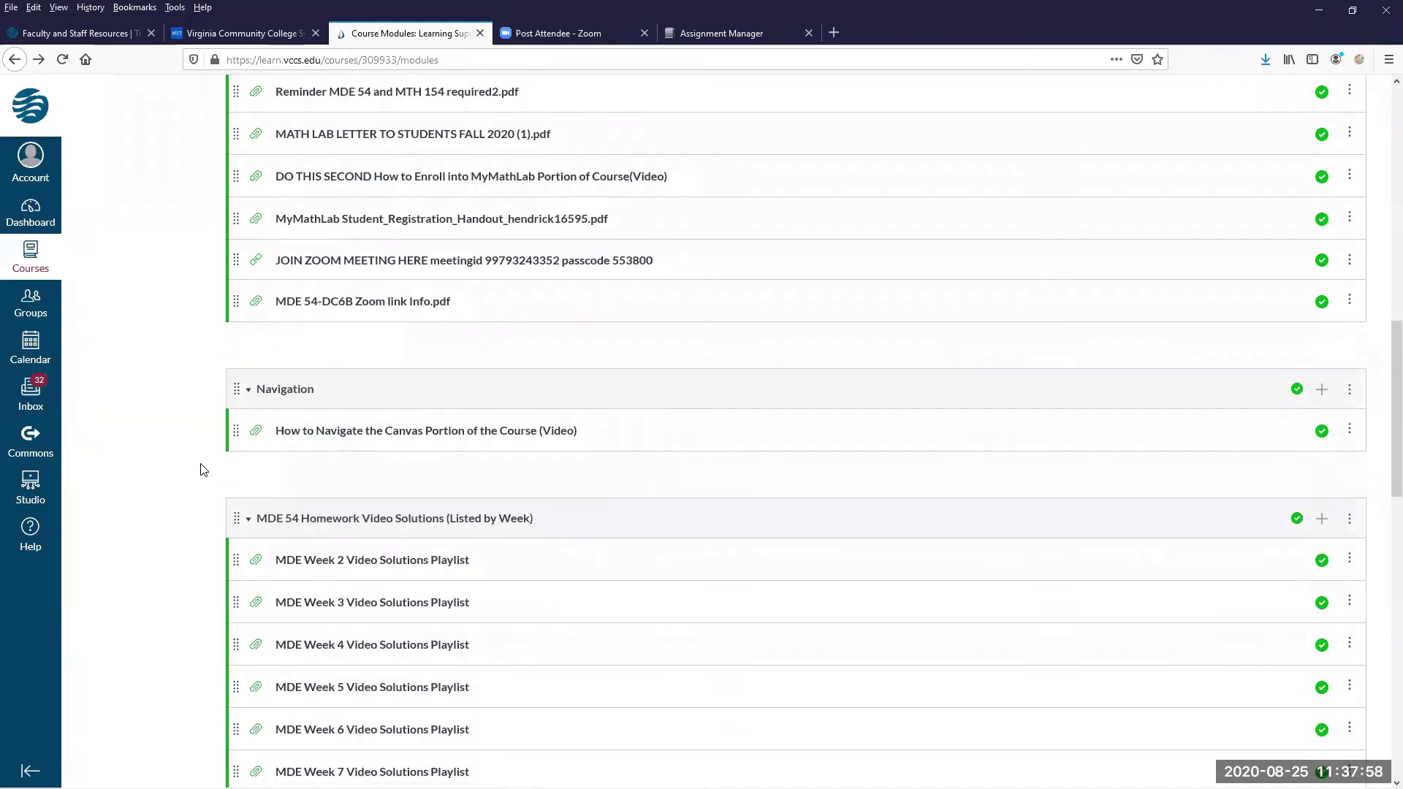
{"action": "scroll", "coordinate": [203, 470], "scroll_direction": "down", "scroll_amount": 12}
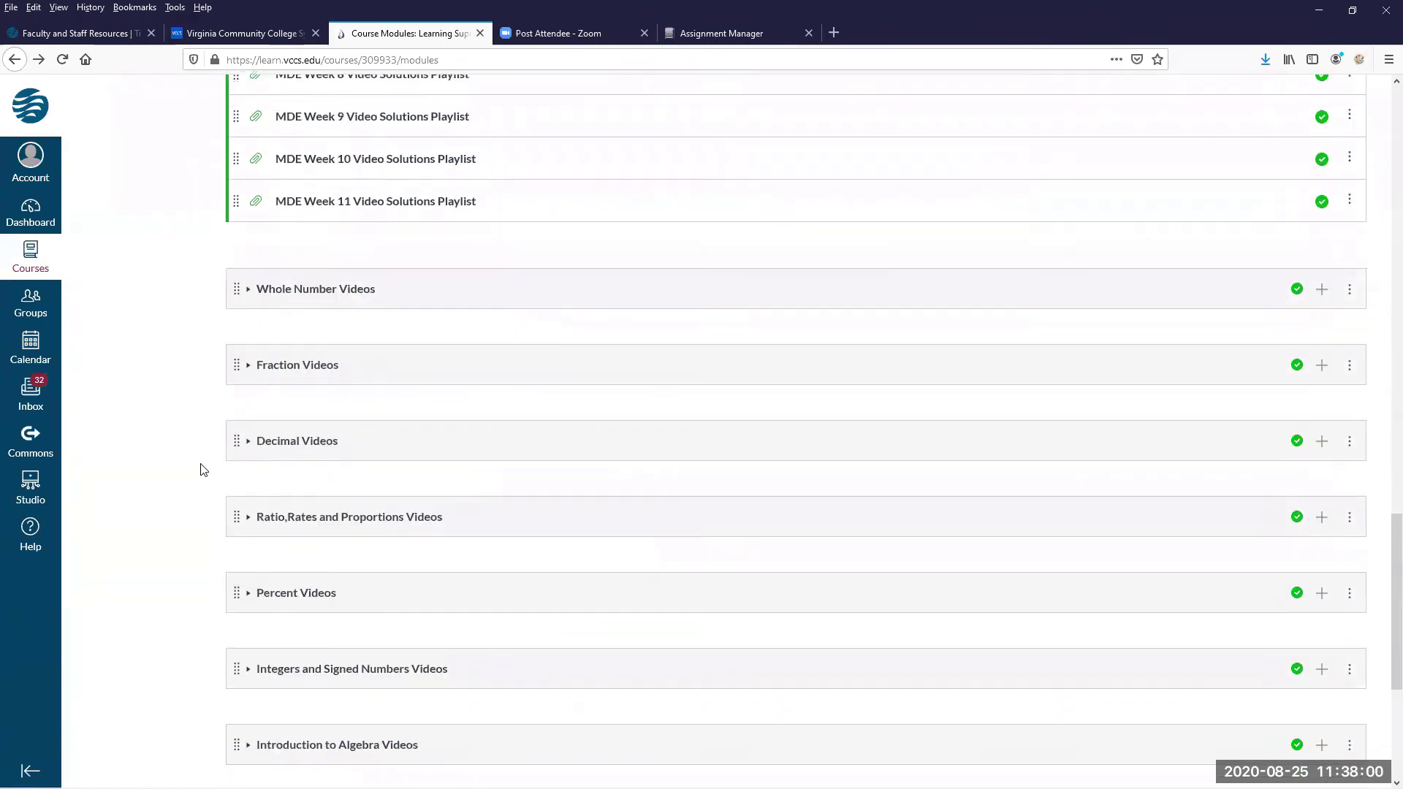
{"action": "scroll", "coordinate": [203, 469], "scroll_direction": "up", "scroll_amount": 10}
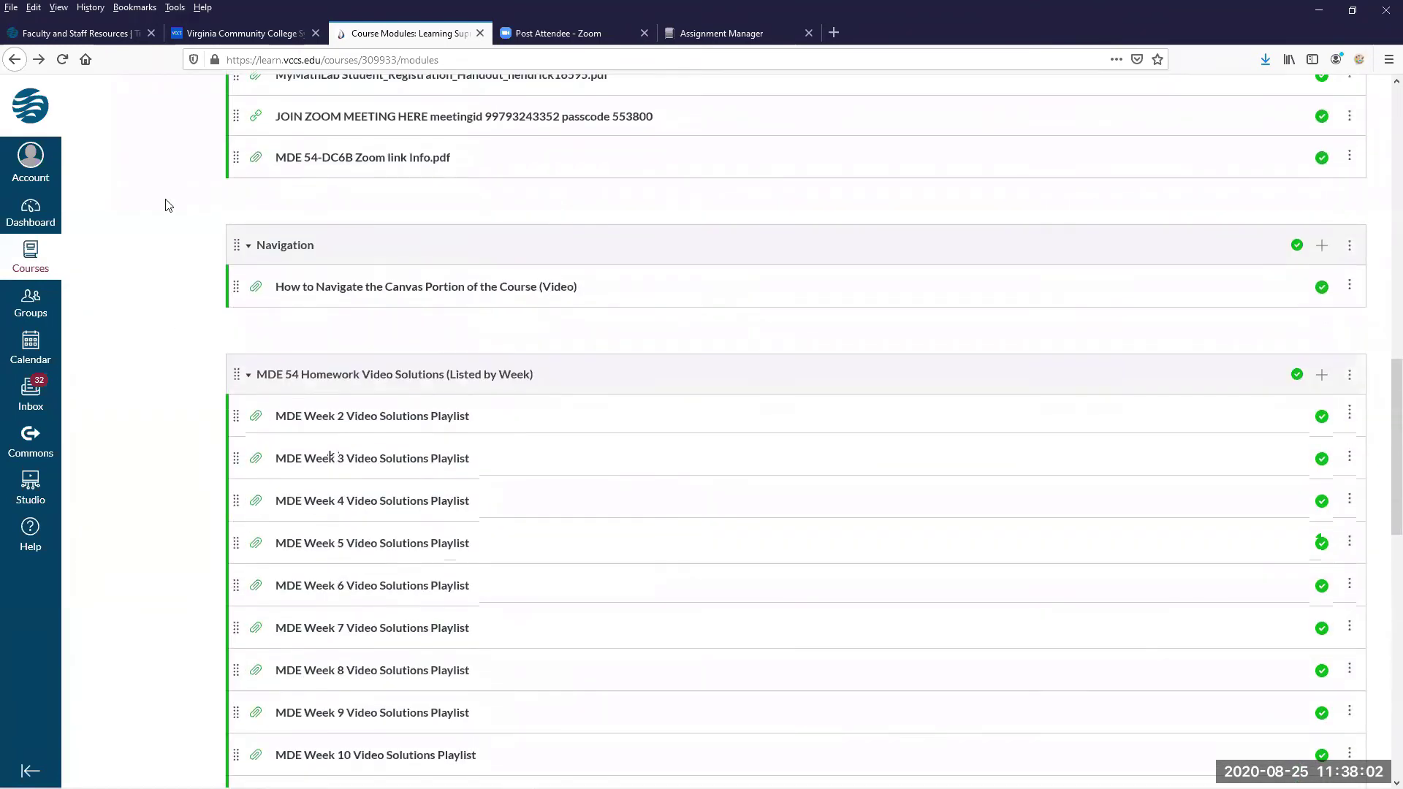
{"action": "scroll", "coordinate": [192, 280], "scroll_direction": "up", "scroll_amount": 5}
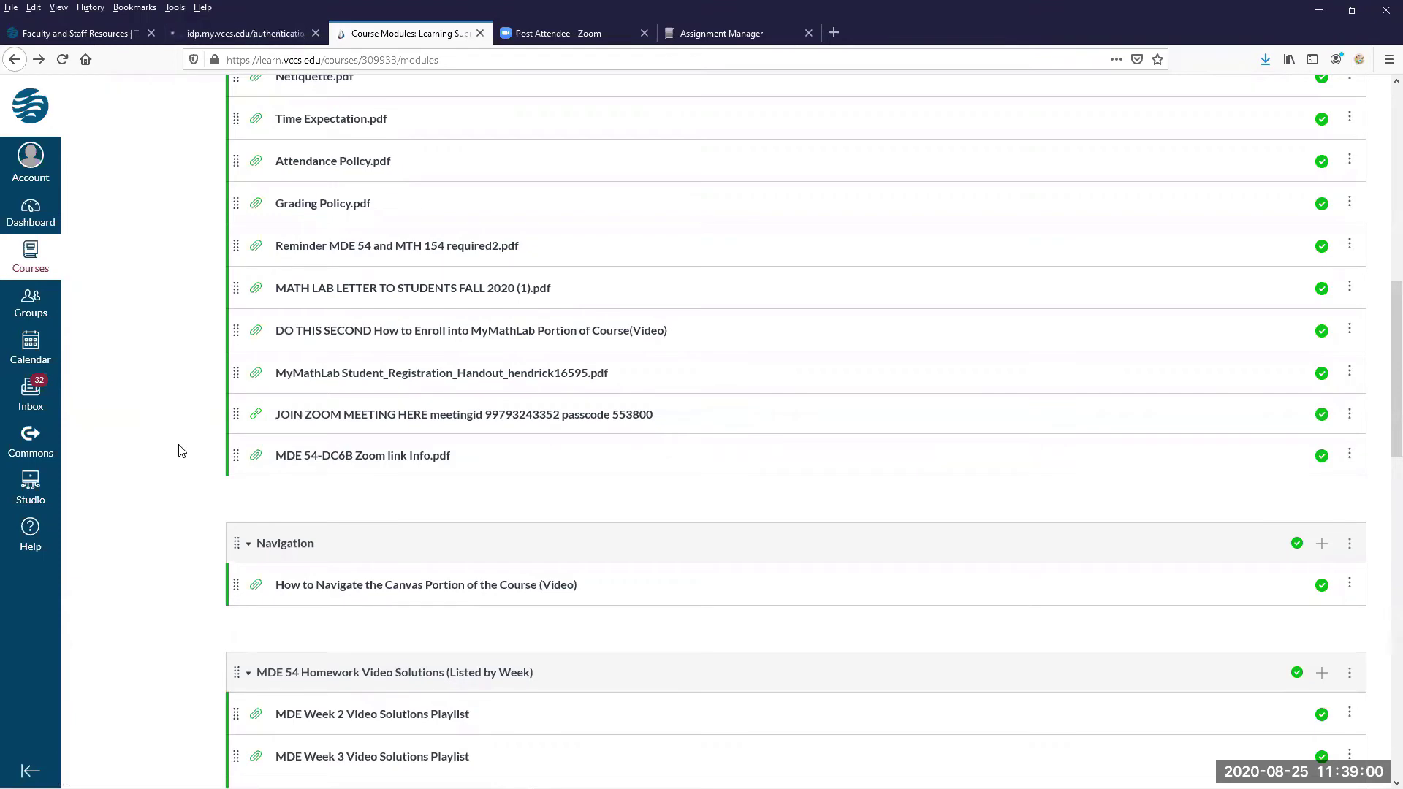
{"action": "scroll", "coordinate": [181, 451], "scroll_direction": "down", "scroll_amount": 1}
{"action": "scroll", "coordinate": [181, 451], "scroll_direction": "down", "scroll_amount": 5}
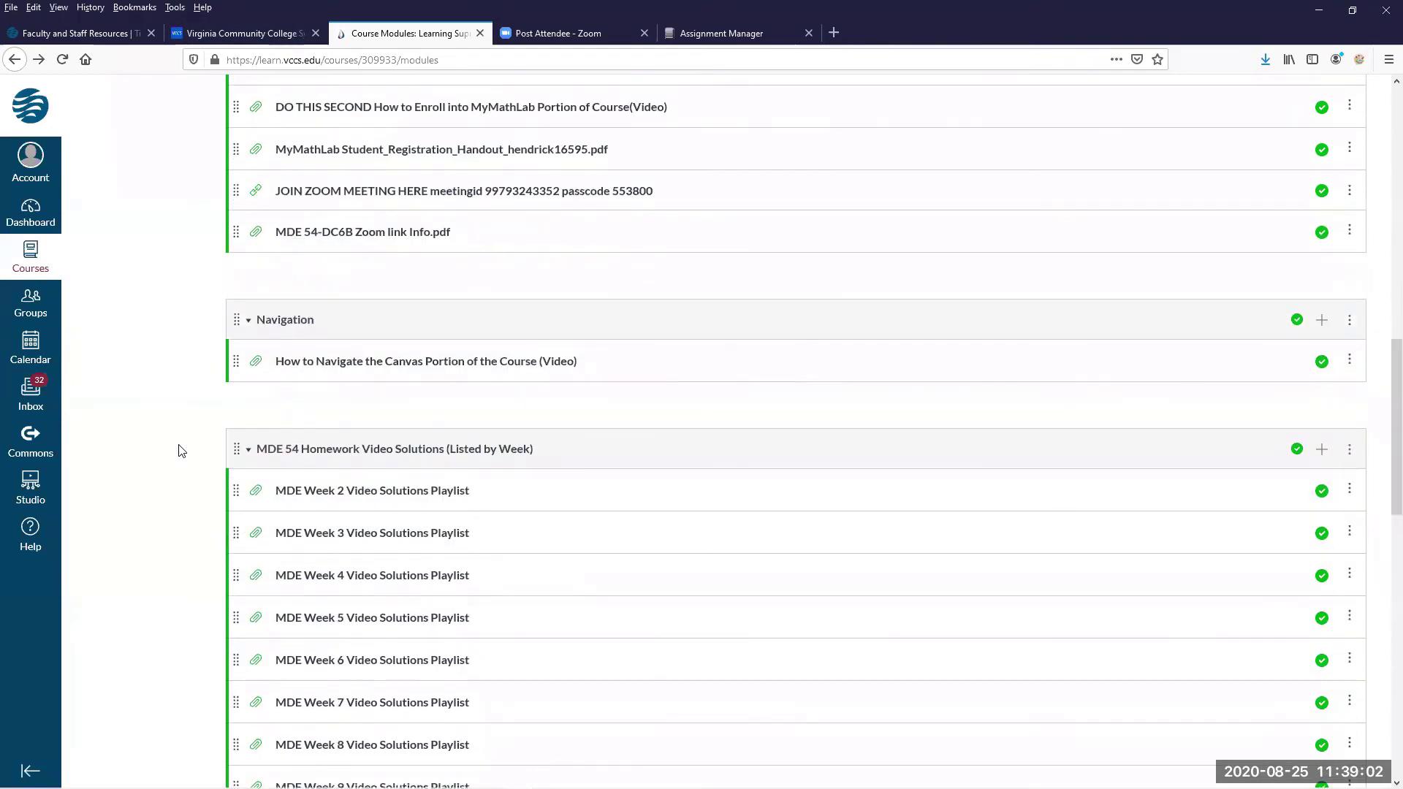
{"action": "scroll", "coordinate": [181, 451], "scroll_direction": "down", "scroll_amount": 2}
Open Reminder MDE 54 and MTH 154 required2.pdf from the Start Here module and read the dual-enrollment requirement.
{"action": "scroll", "coordinate": [181, 451], "scroll_direction": "up", "scroll_amount": 6}
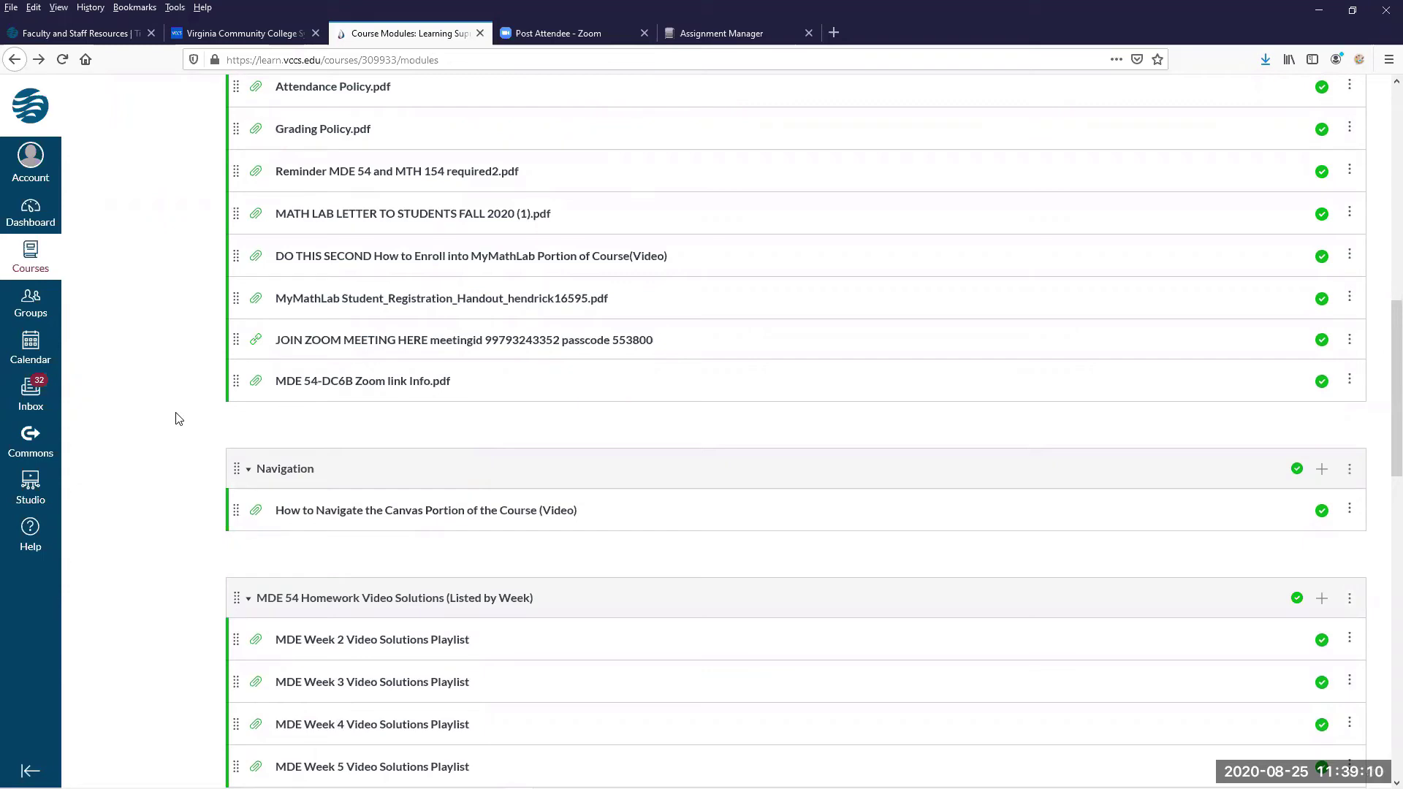
{"action": "scroll", "coordinate": [178, 418], "scroll_direction": "up", "scroll_amount": 4}
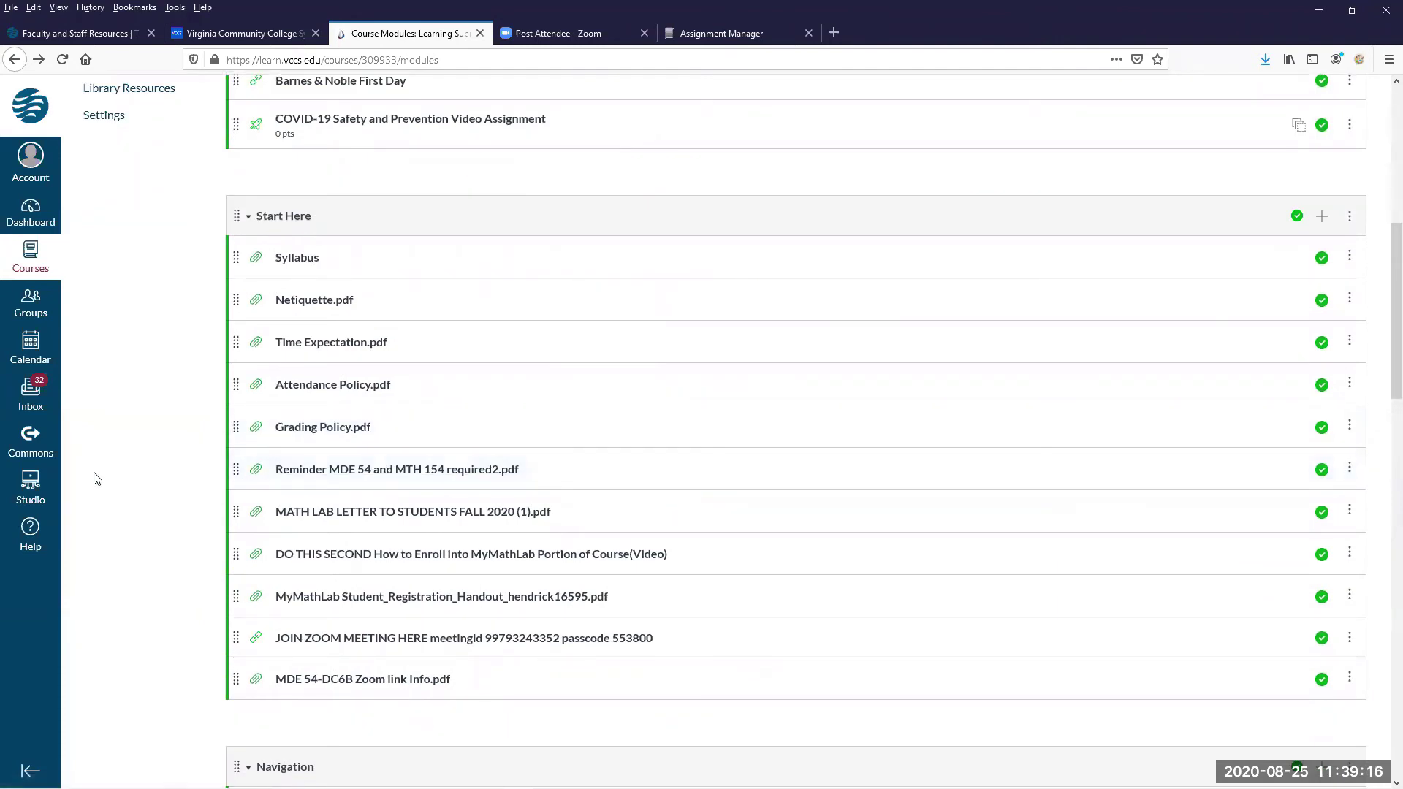
{"action": "left_click", "coordinate": [495, 476]}
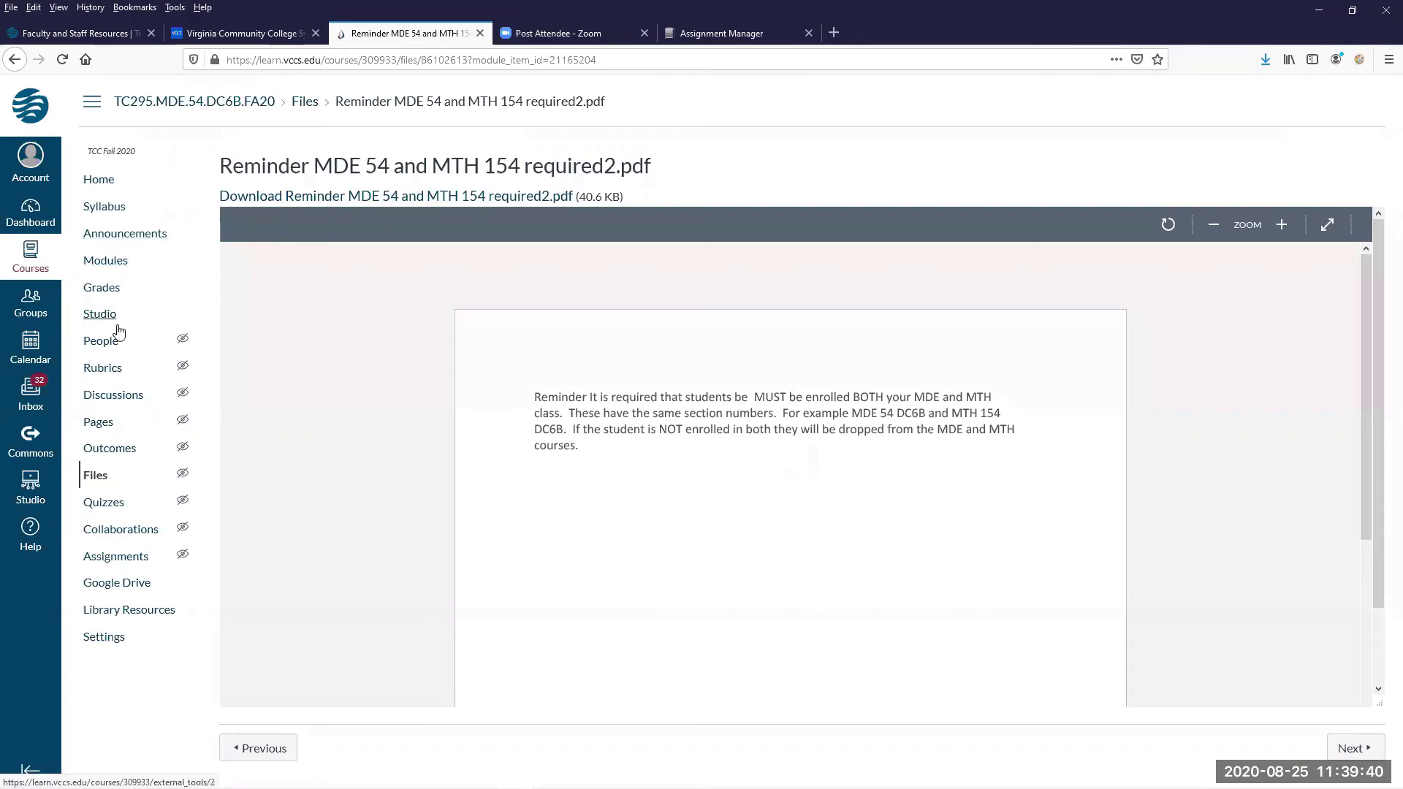
Return to the course modules and look over the Start Here items, the Canvas navigation video and the weekly homework video playlists.
{"action": "left_click", "coordinate": [98, 267]}
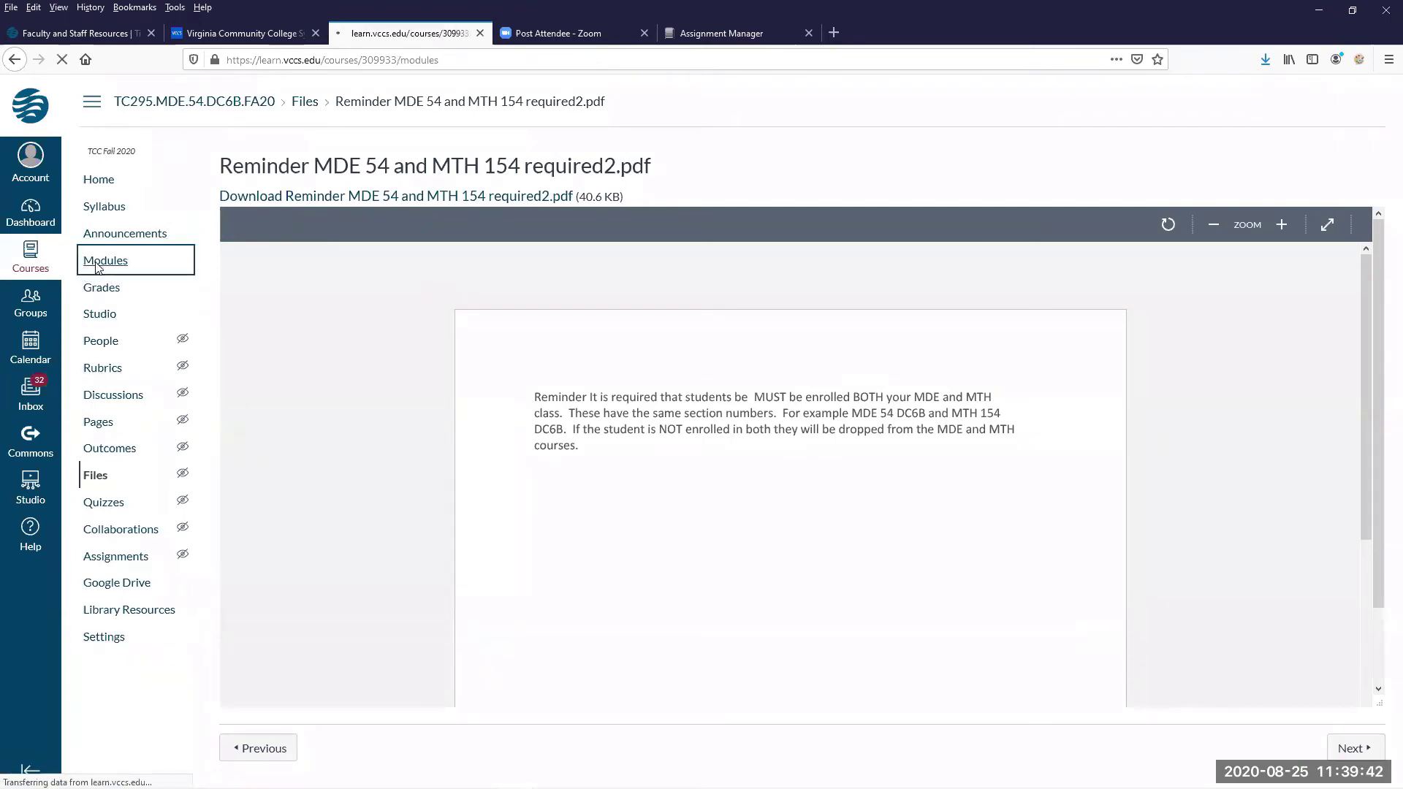
{"action": "scroll", "coordinate": [507, 522], "scroll_direction": "down", "scroll_amount": 8}
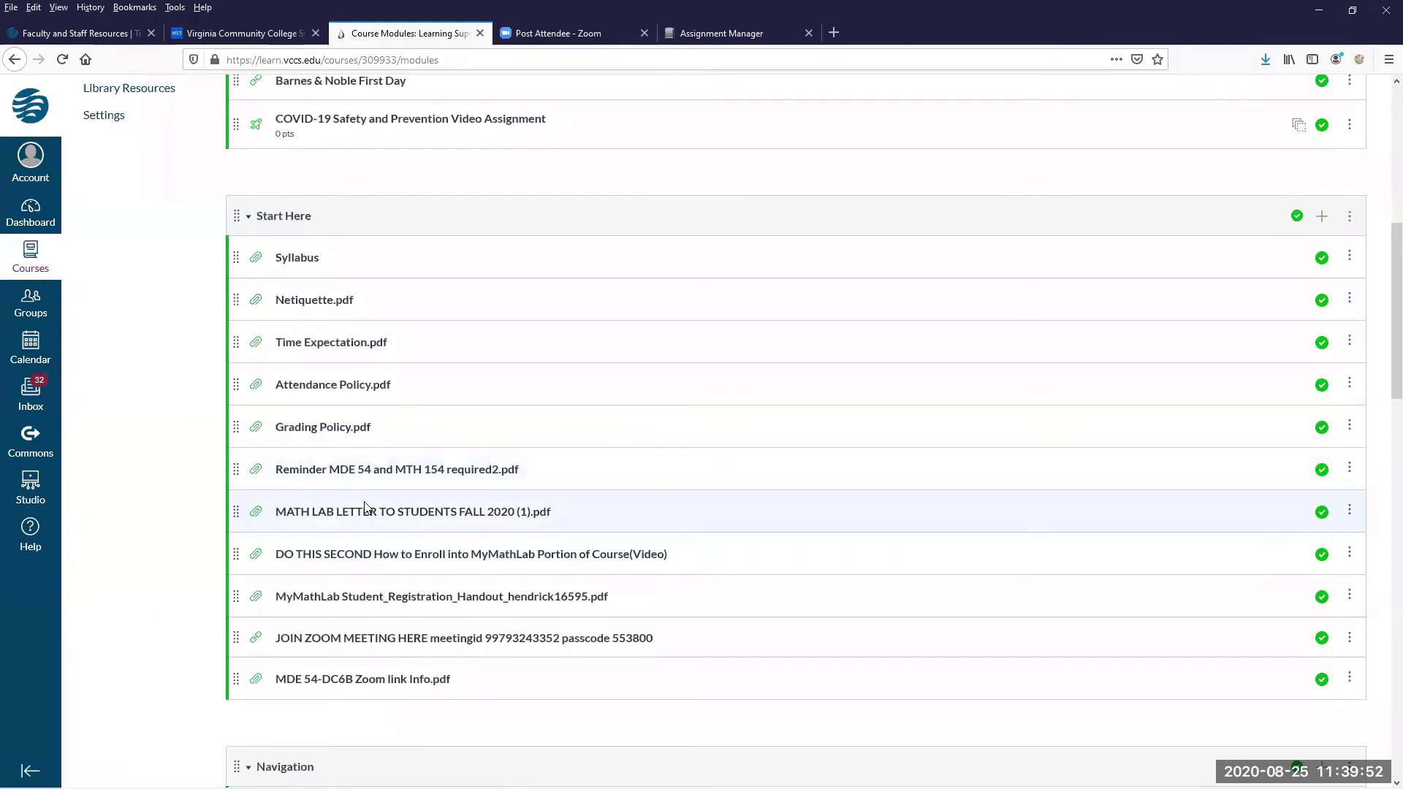
{"action": "scroll", "coordinate": [364, 507], "scroll_direction": "down", "scroll_amount": 2}
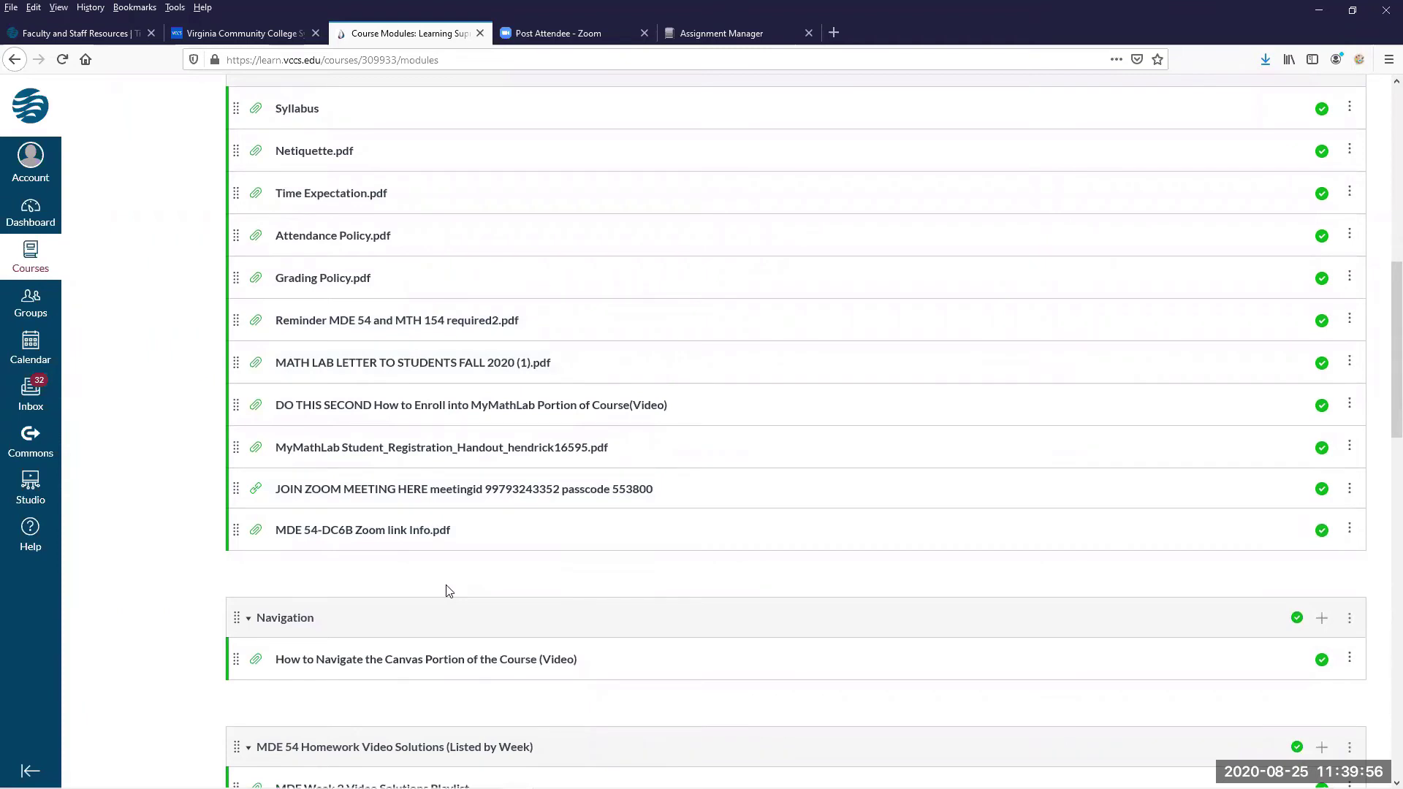
{"action": "scroll", "coordinate": [448, 591], "scroll_direction": "up", "scroll_amount": 1}
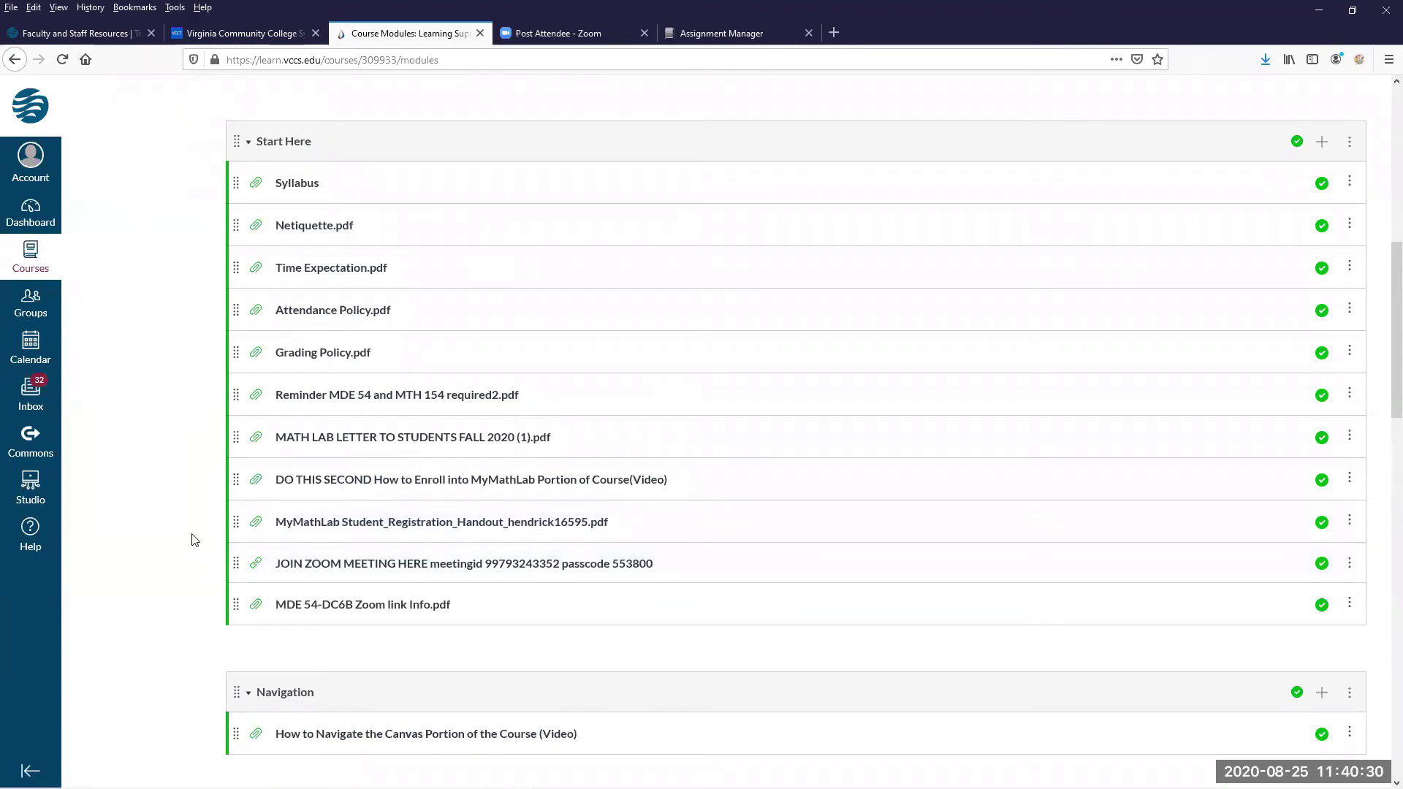
{"action": "scroll", "coordinate": [194, 540], "scroll_direction": "down", "scroll_amount": 2}
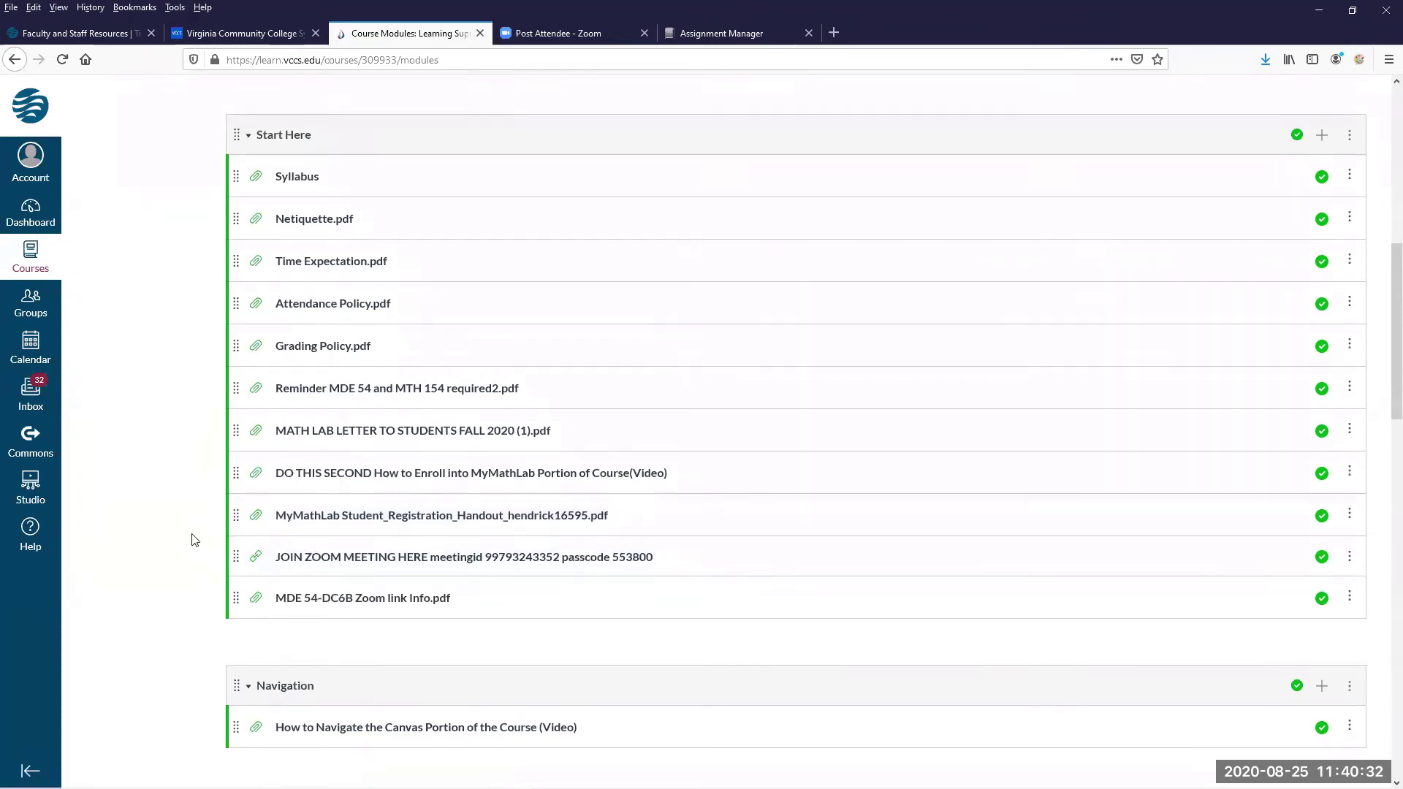
{"action": "scroll", "coordinate": [194, 540], "scroll_direction": "down", "scroll_amount": 5}
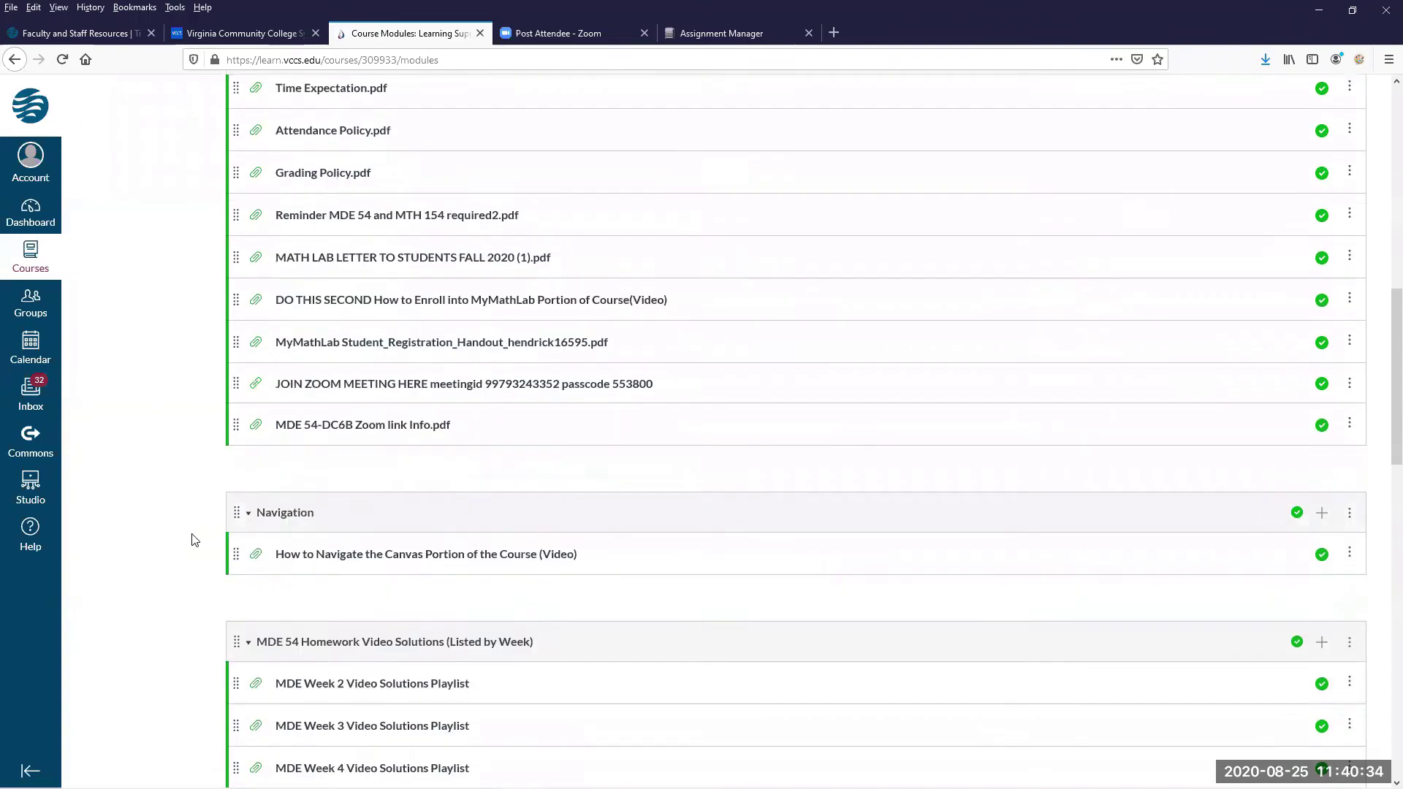
{"action": "scroll", "coordinate": [195, 540], "scroll_direction": "down", "scroll_amount": 3}
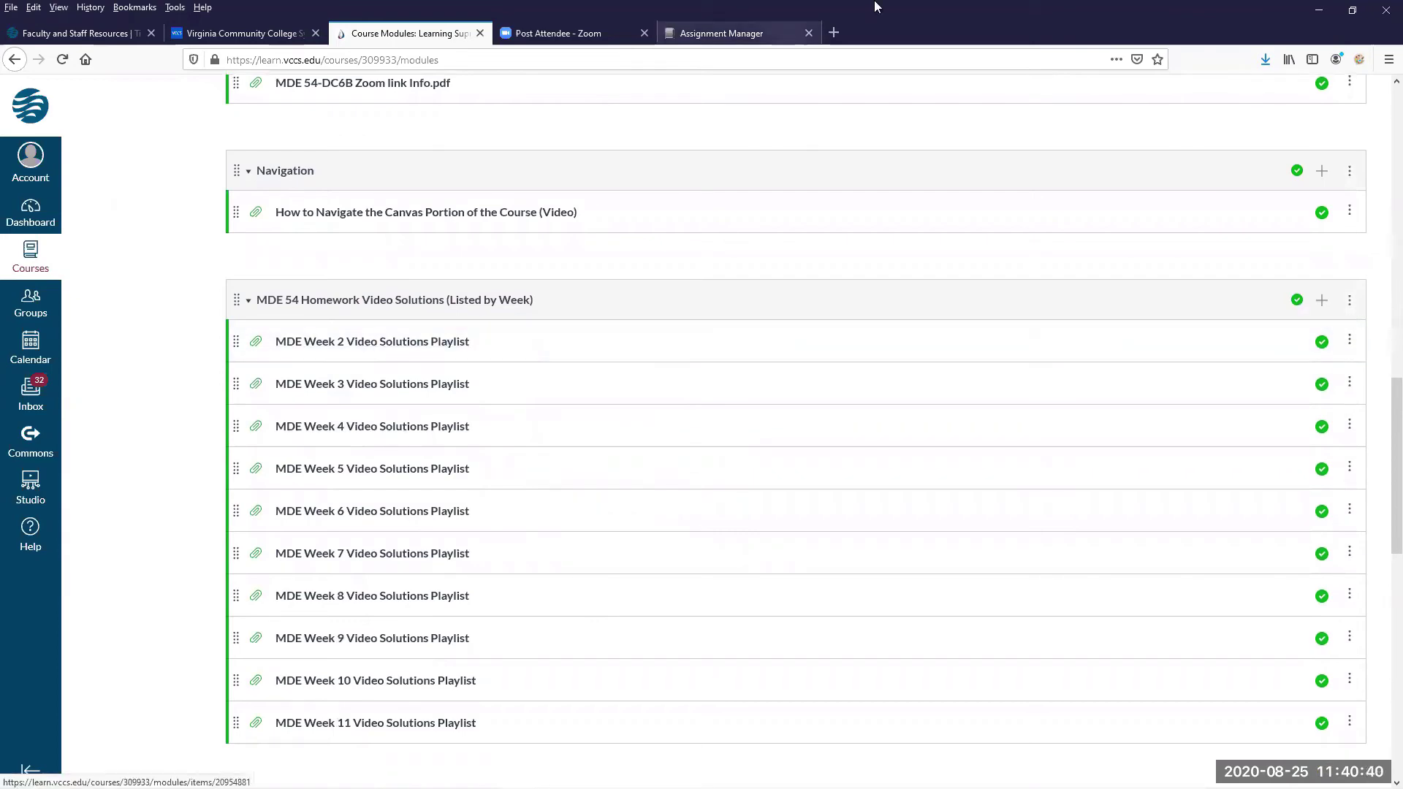
Switch to the MyLab Math Assignment Manager and look over the homework assignments for the first weeks.
{"action": "left_click", "coordinate": [741, 32]}
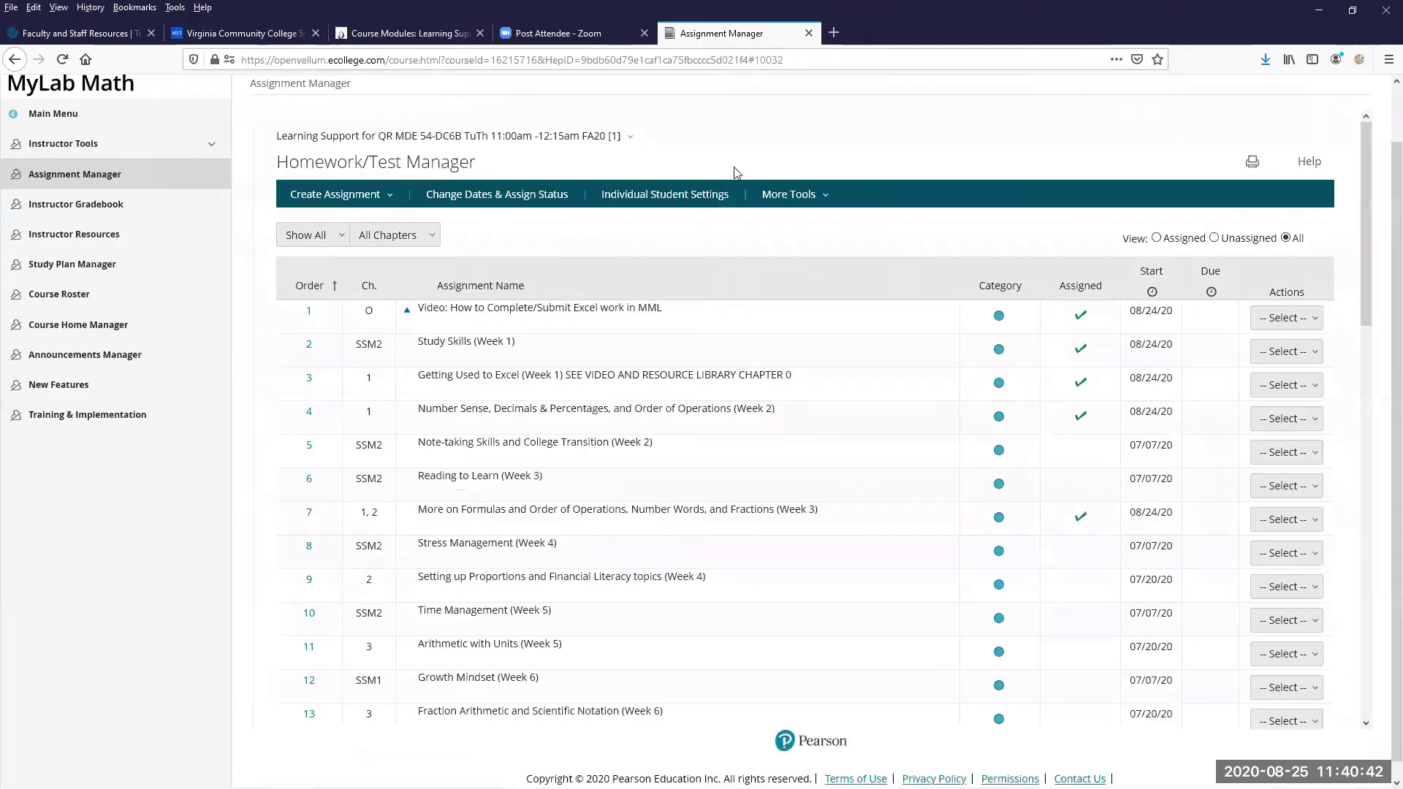
{"action": "scroll", "coordinate": [737, 172], "scroll_direction": "down", "scroll_amount": 3}
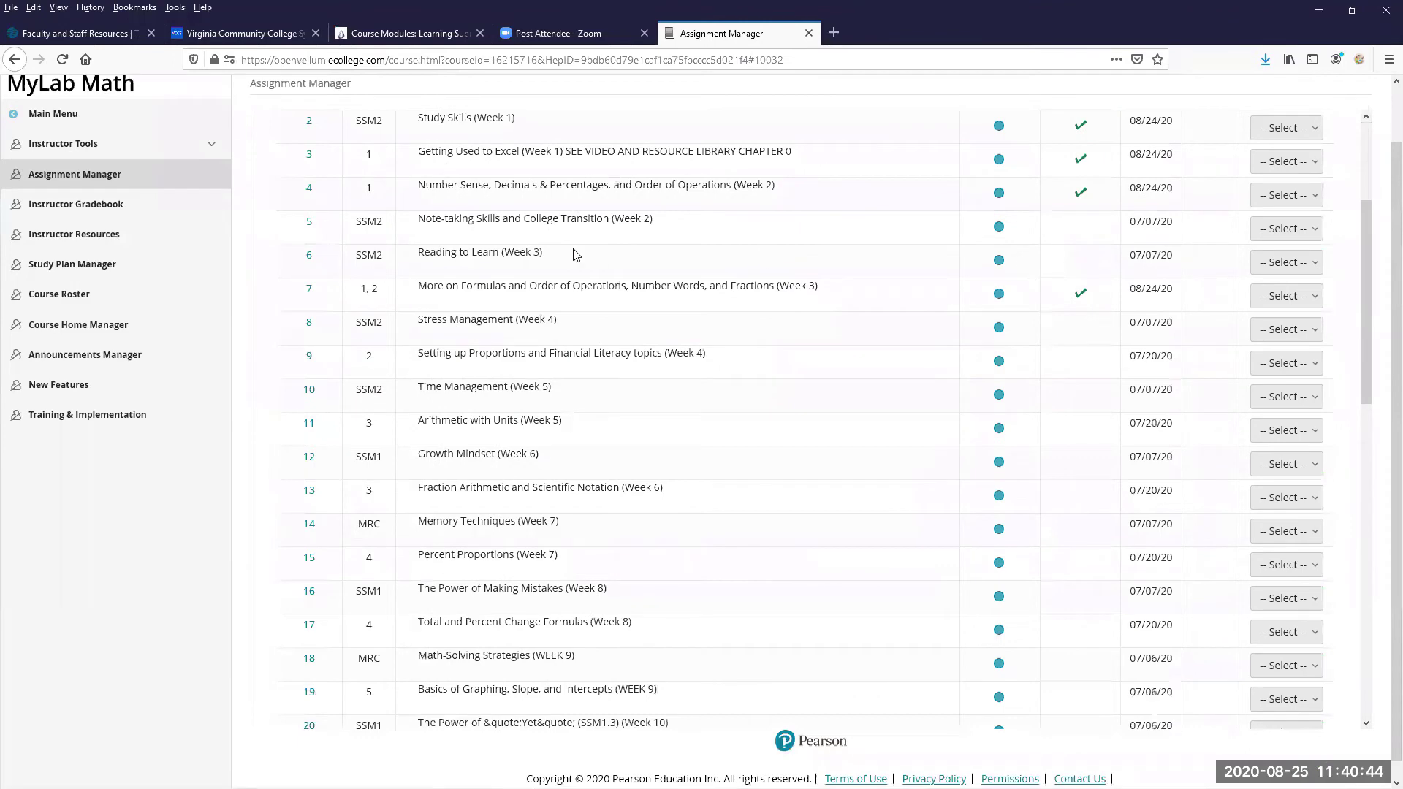
{"action": "scroll", "coordinate": [684, 283], "scroll_direction": "up", "scroll_amount": 2}
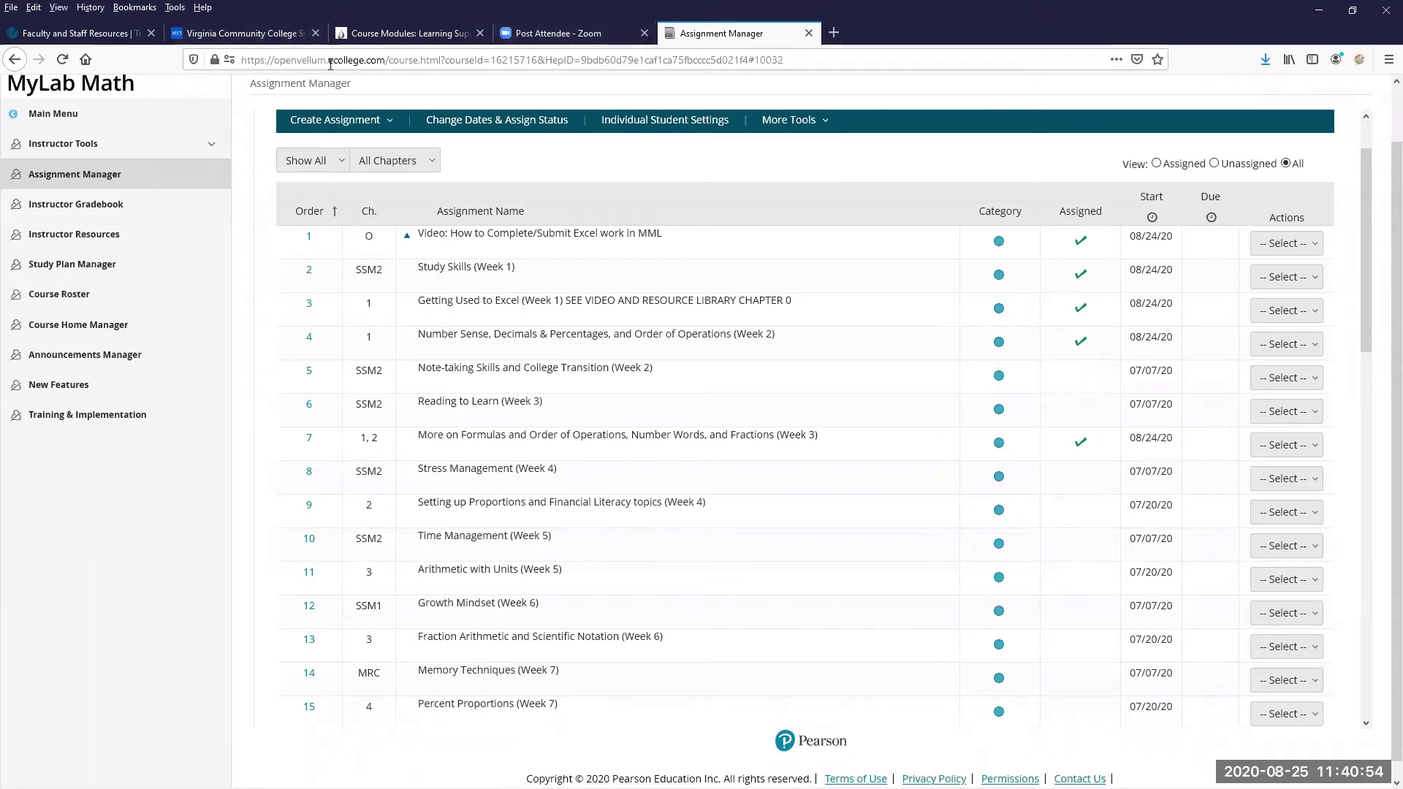
Switch to the Canvas course modules, open the MDE Week 2 Video Solutions Playlist and follow its YouTube playlist link.
{"action": "left_click", "coordinate": [376, 50]}
{"action": "left_click", "coordinate": [387, 32]}
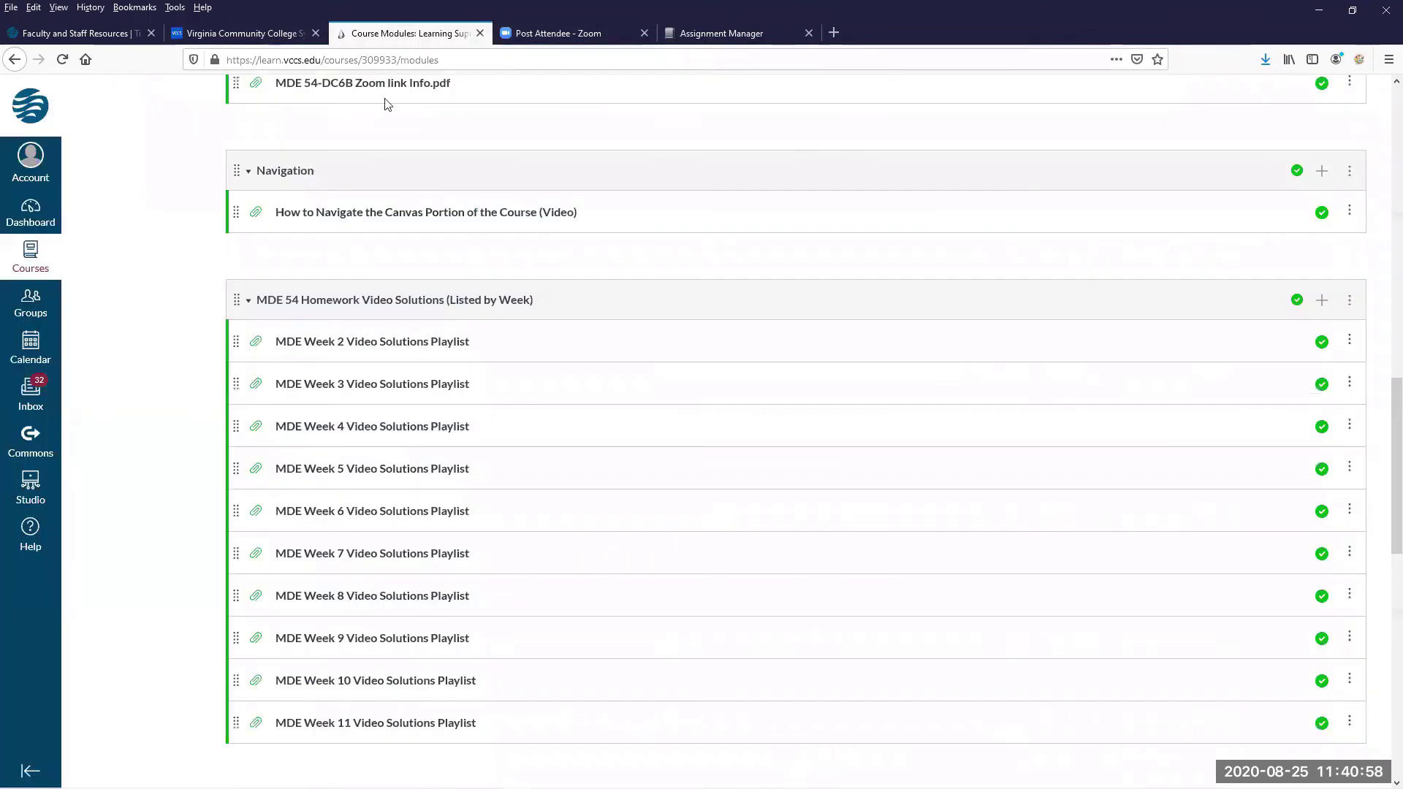
{"action": "left_click", "coordinate": [334, 346]}
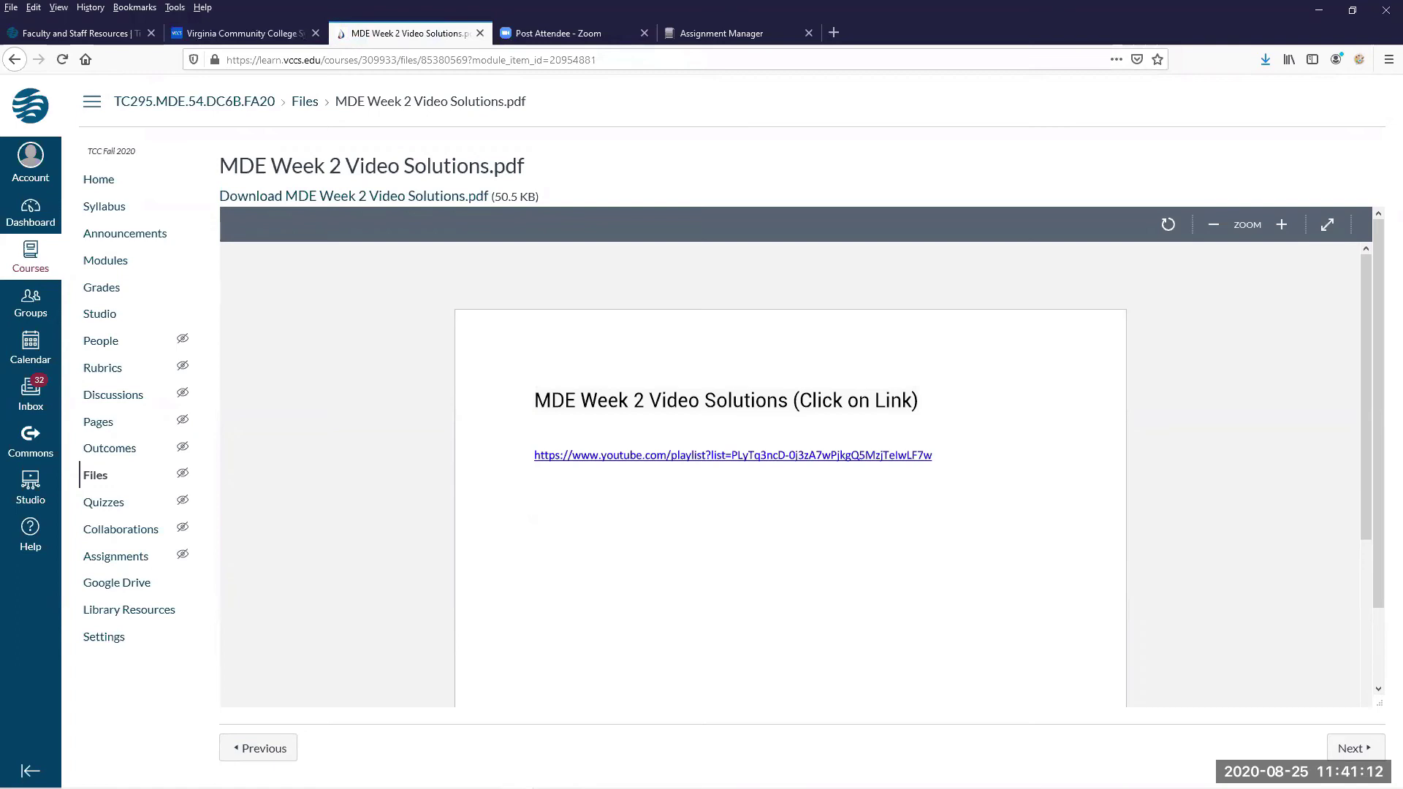
{"action": "left_click", "coordinate": [646, 456]}
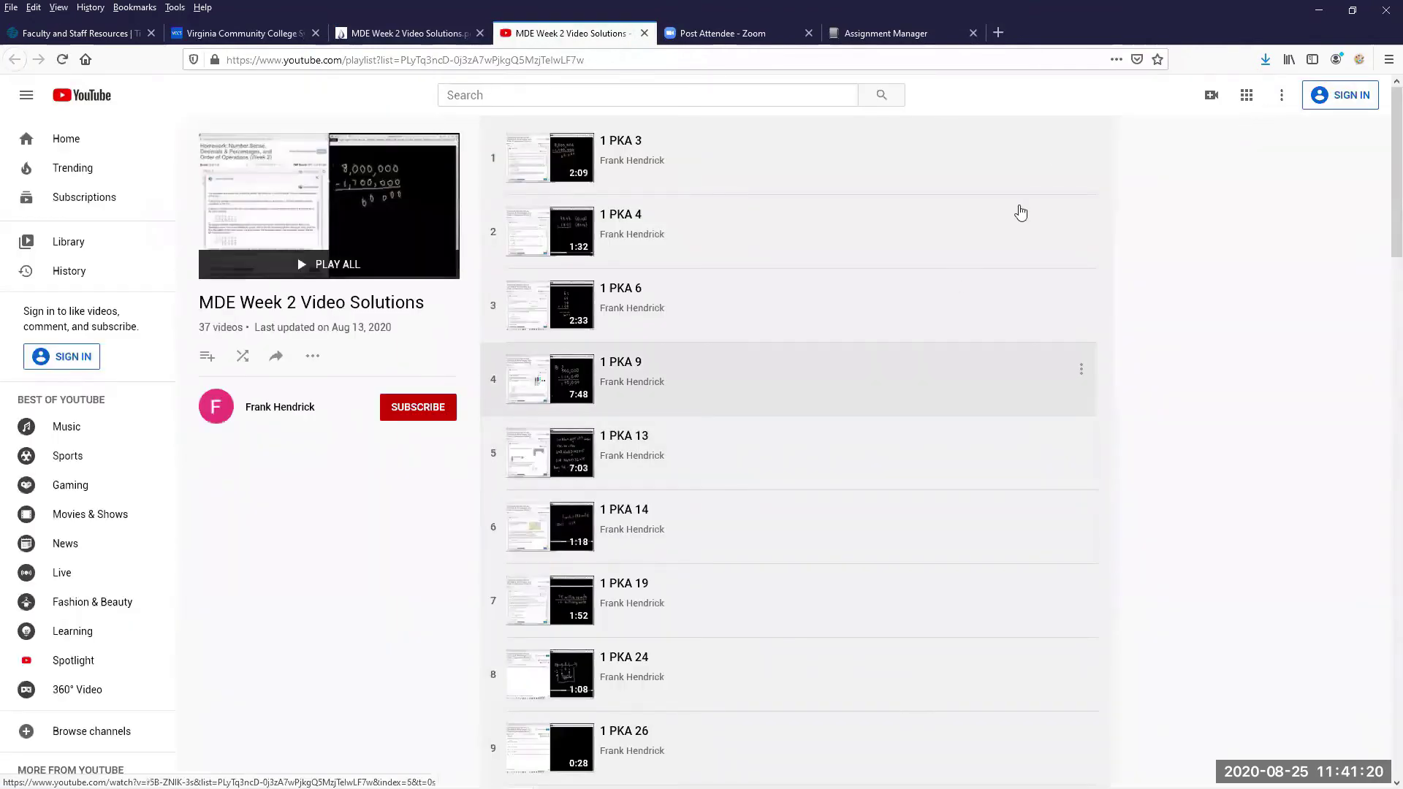
Close the YouTube playlist and return to the course modules in a maximized browser window.
{"action": "left_click", "coordinate": [1351, 12]}
{"action": "key", "text": "super+Left"}
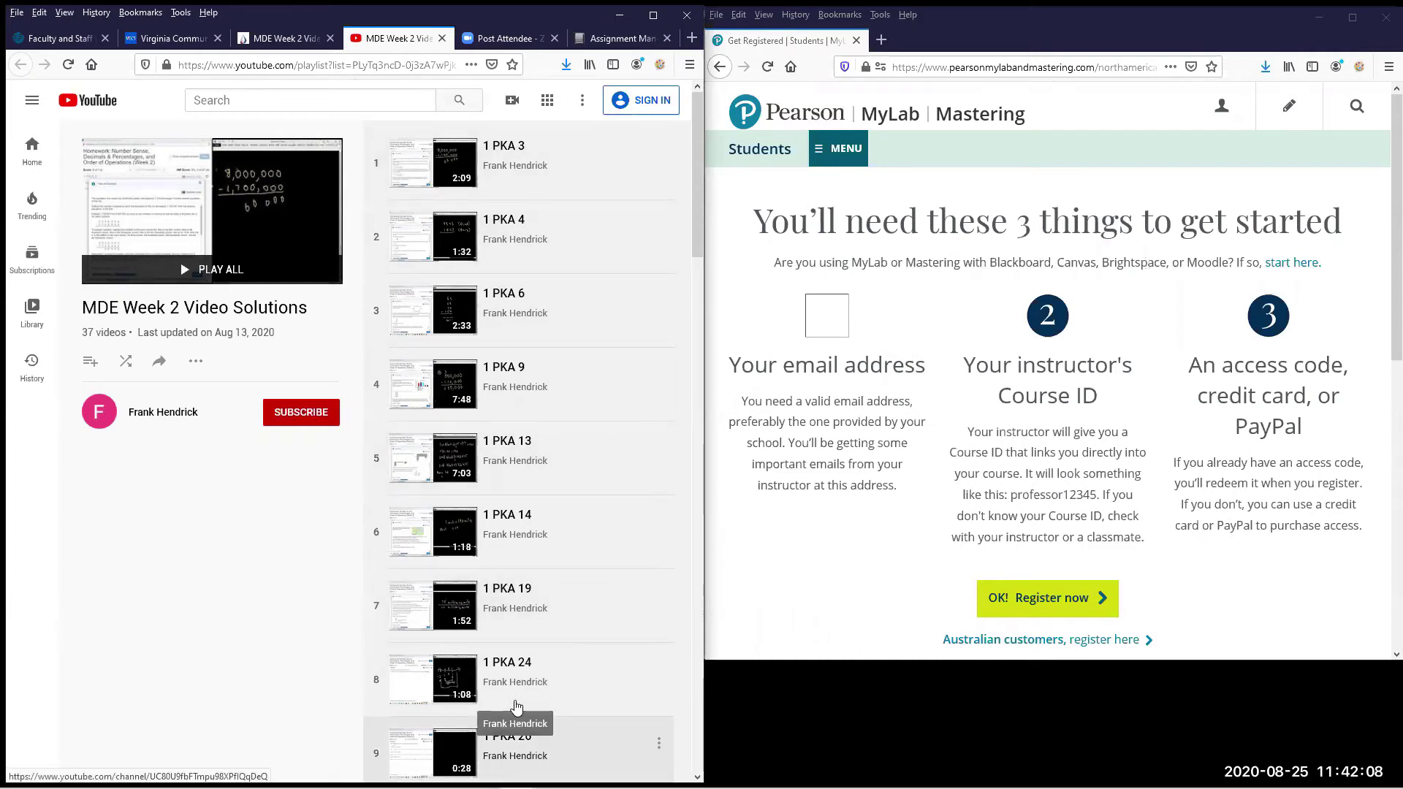
{"action": "left_click", "coordinate": [442, 38]}
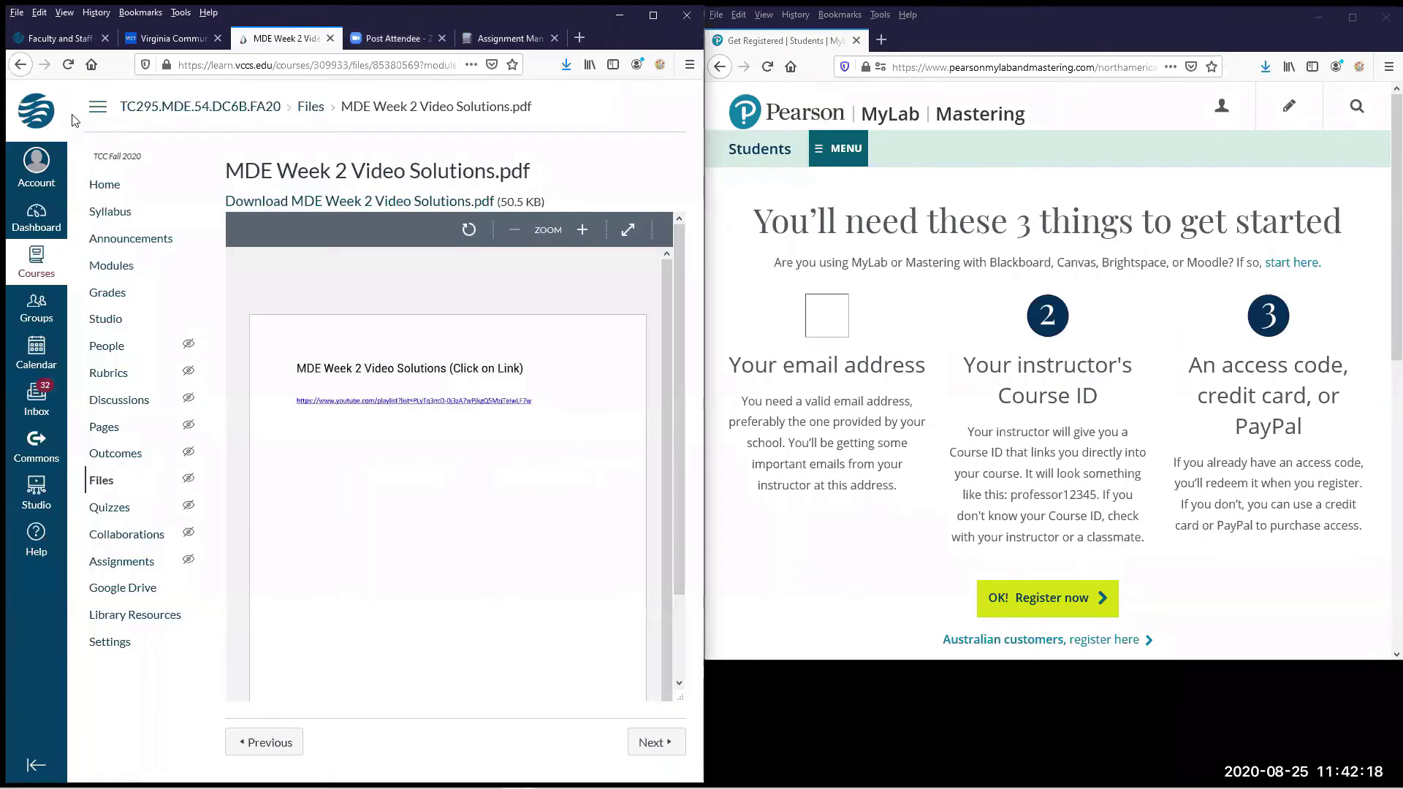
{"action": "left_click", "coordinate": [110, 266]}
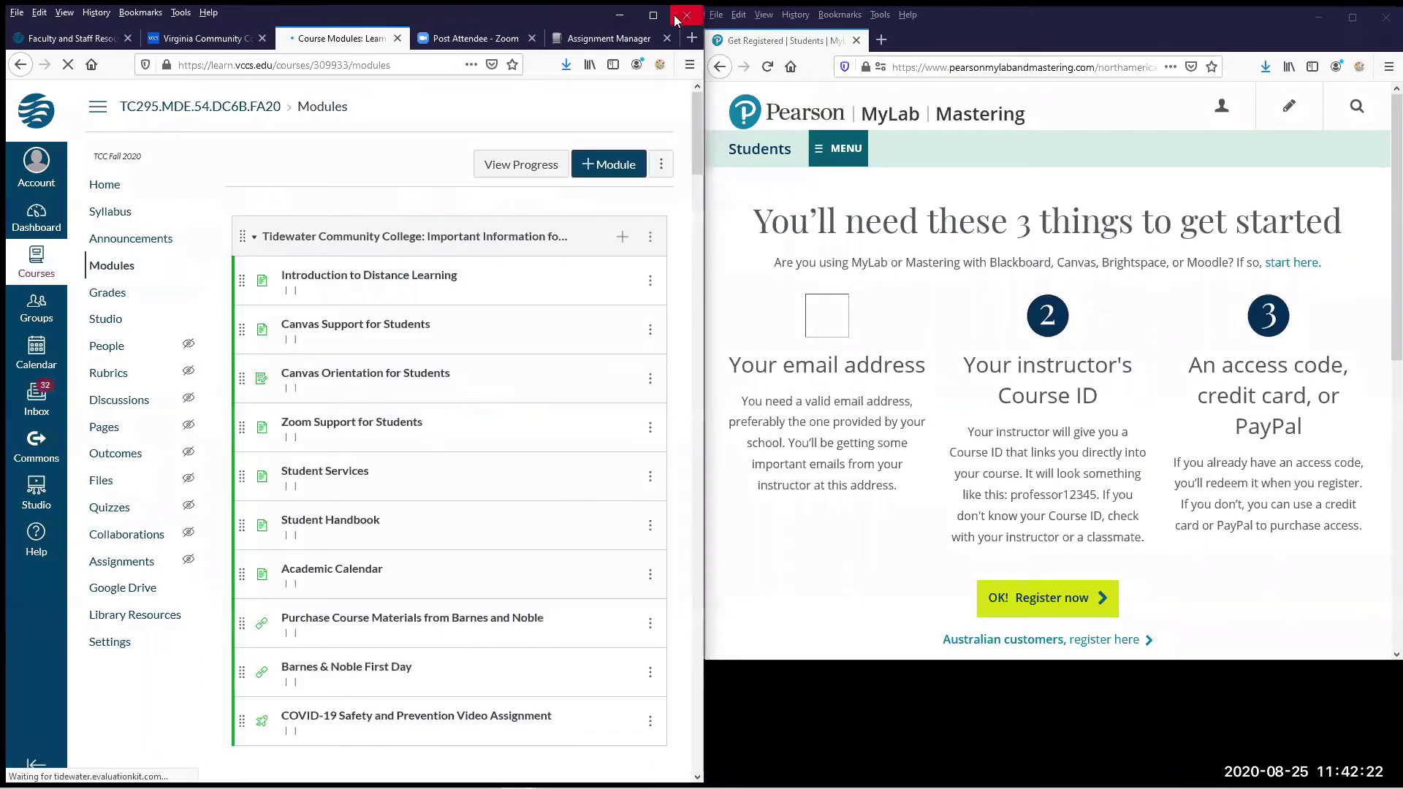
{"action": "left_click", "coordinate": [655, 16]}
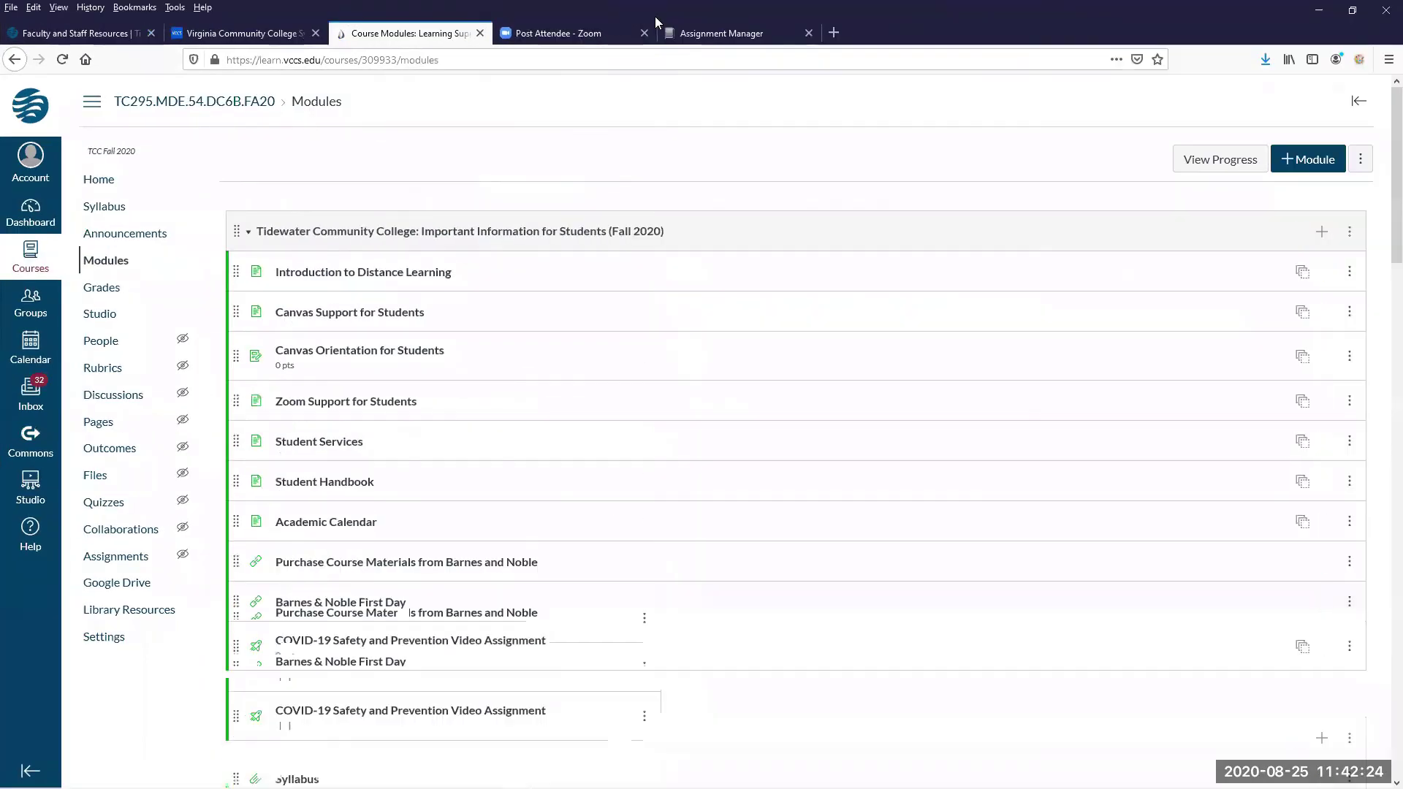
Expand the Whole Number Videos module and open List of Video Topics in Whole Numbers.
{"action": "scroll", "coordinate": [661, 73], "scroll_direction": "down", "scroll_amount": 9}
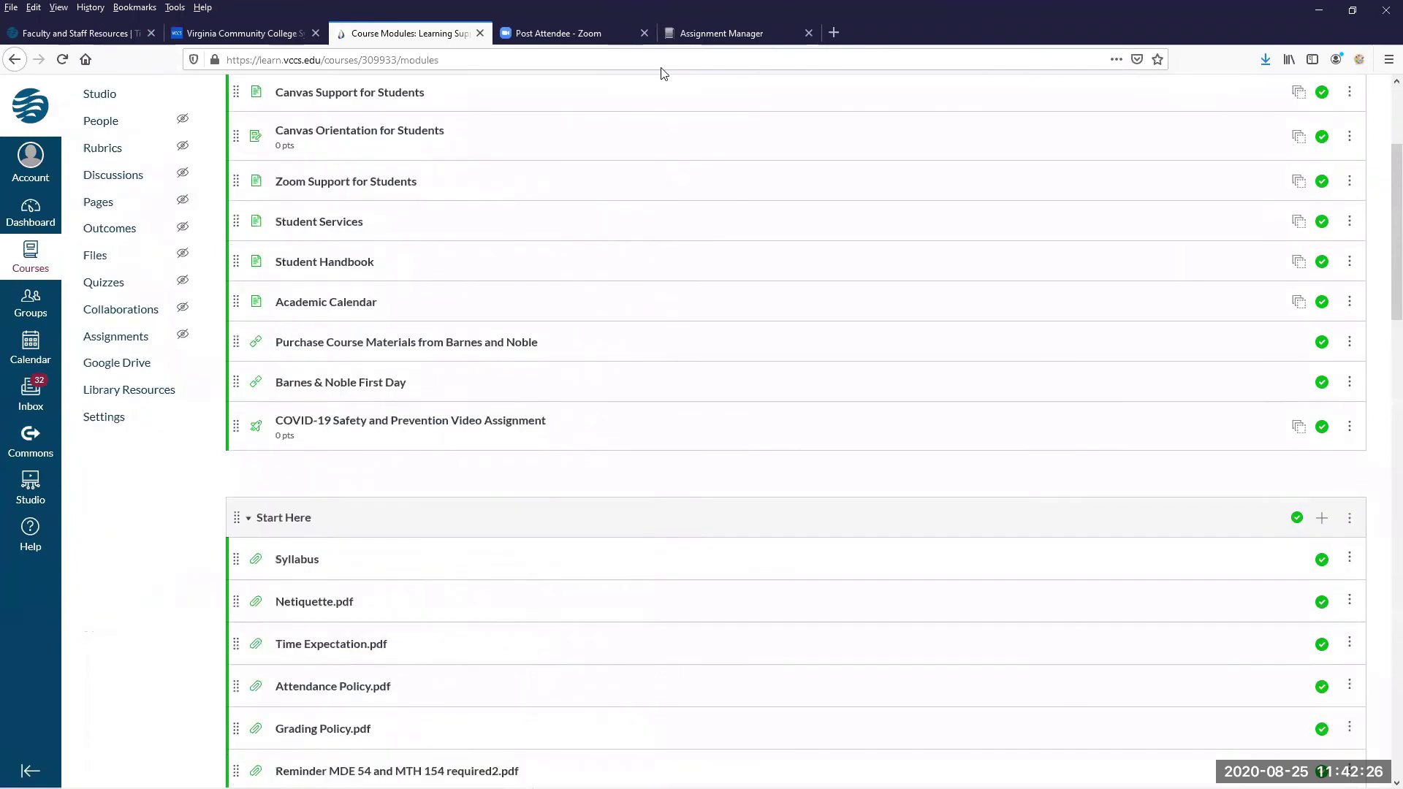
{"action": "scroll", "coordinate": [664, 73], "scroll_direction": "down", "scroll_amount": 1}
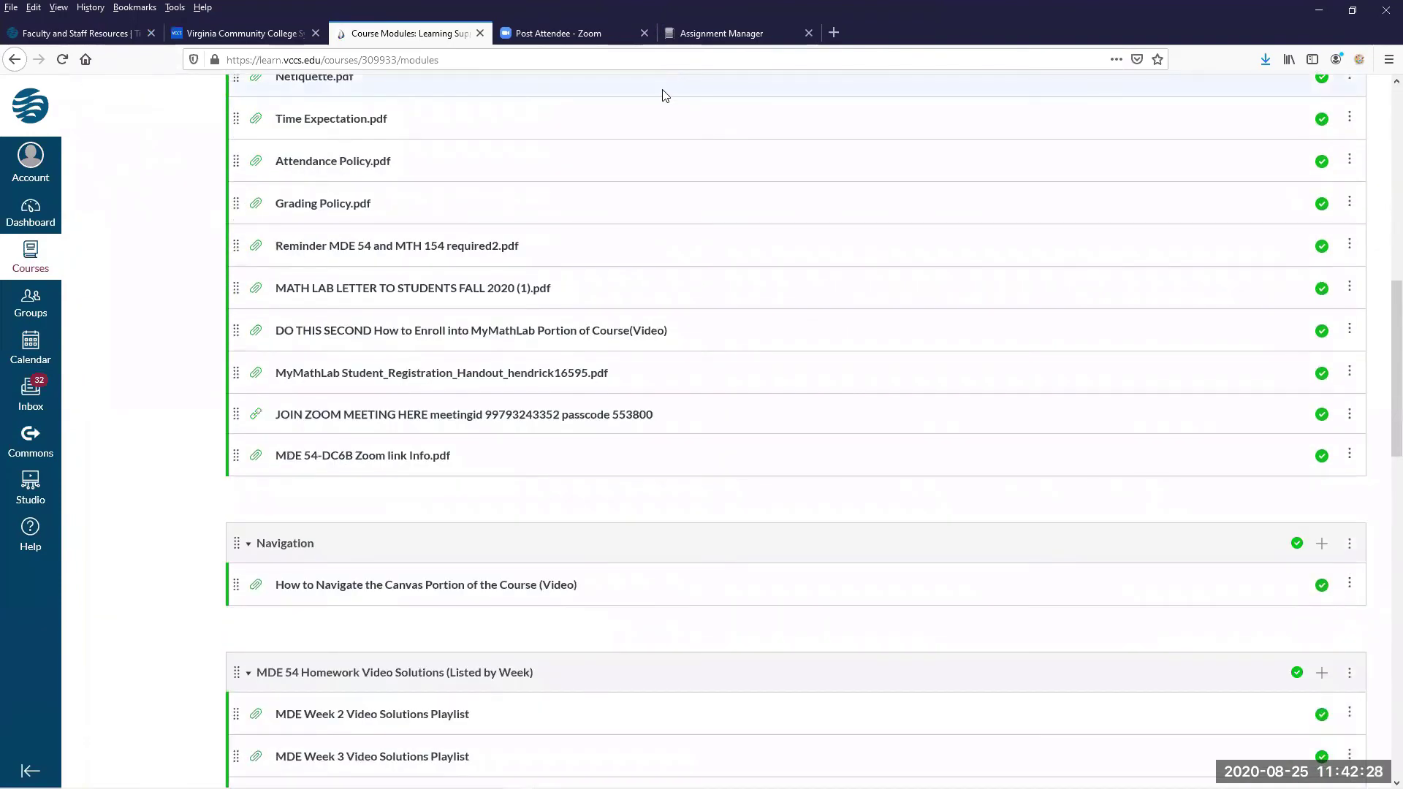
{"action": "scroll", "coordinate": [664, 95], "scroll_direction": "down", "scroll_amount": 3}
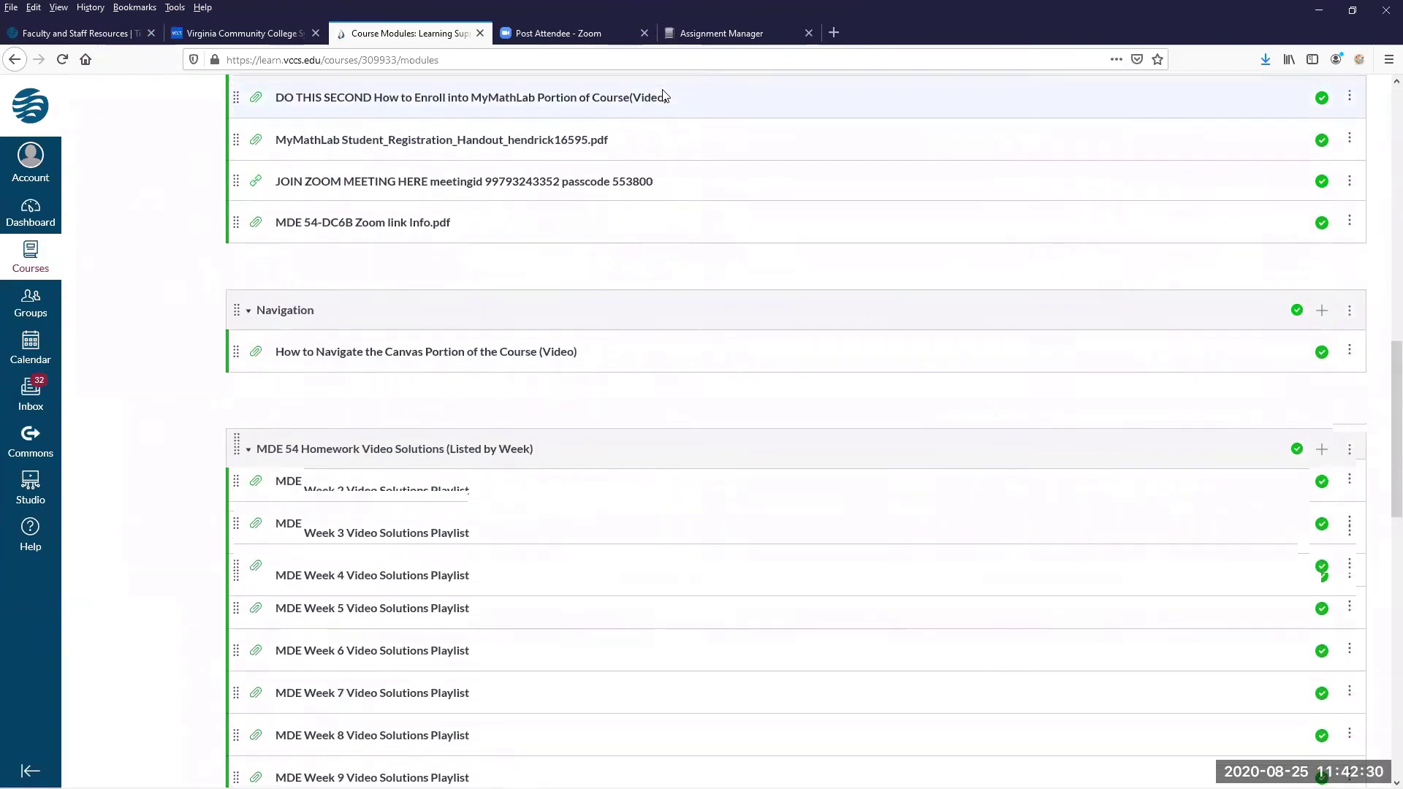
{"action": "scroll", "coordinate": [662, 93], "scroll_direction": "down", "scroll_amount": 9}
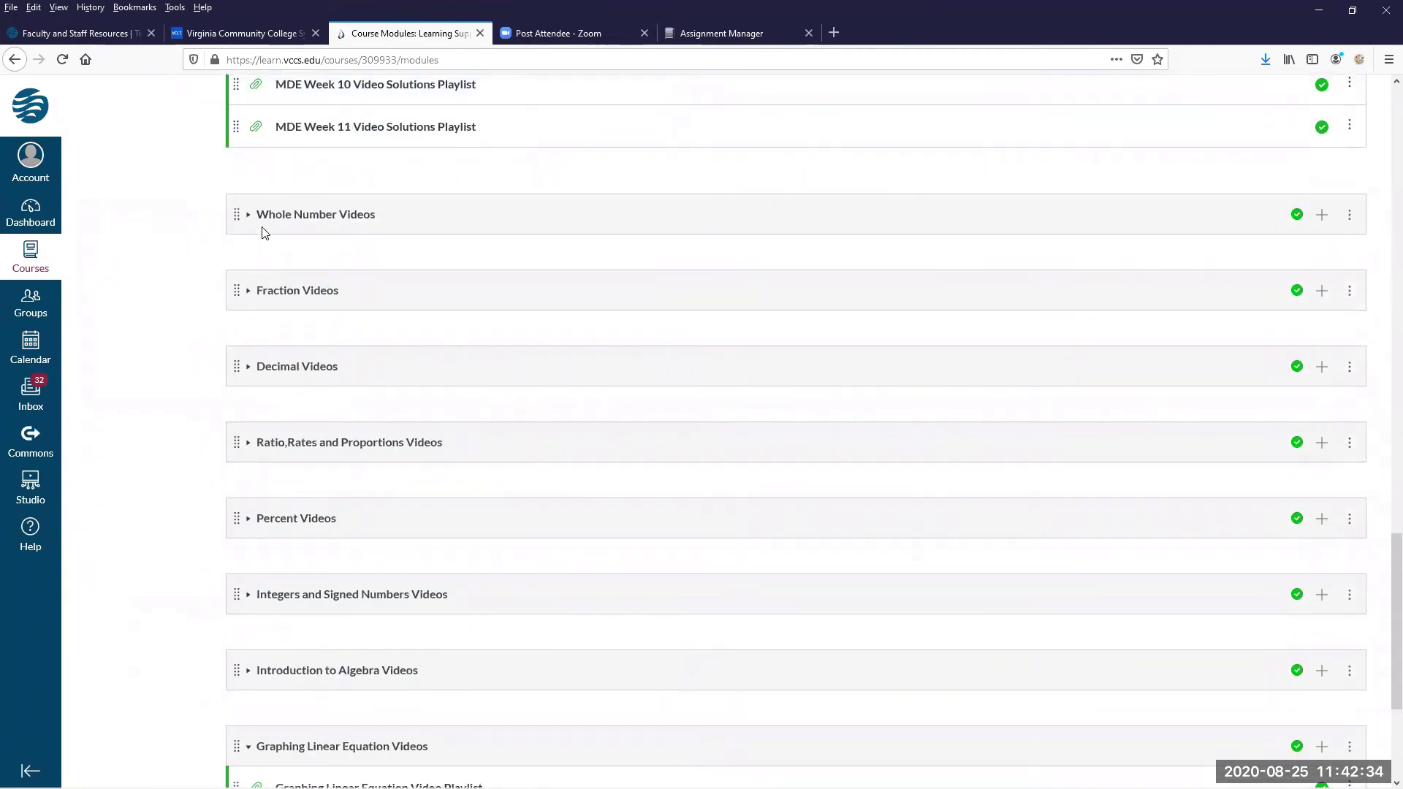
{"action": "scroll", "coordinate": [264, 233], "scroll_direction": "up", "scroll_amount": 4}
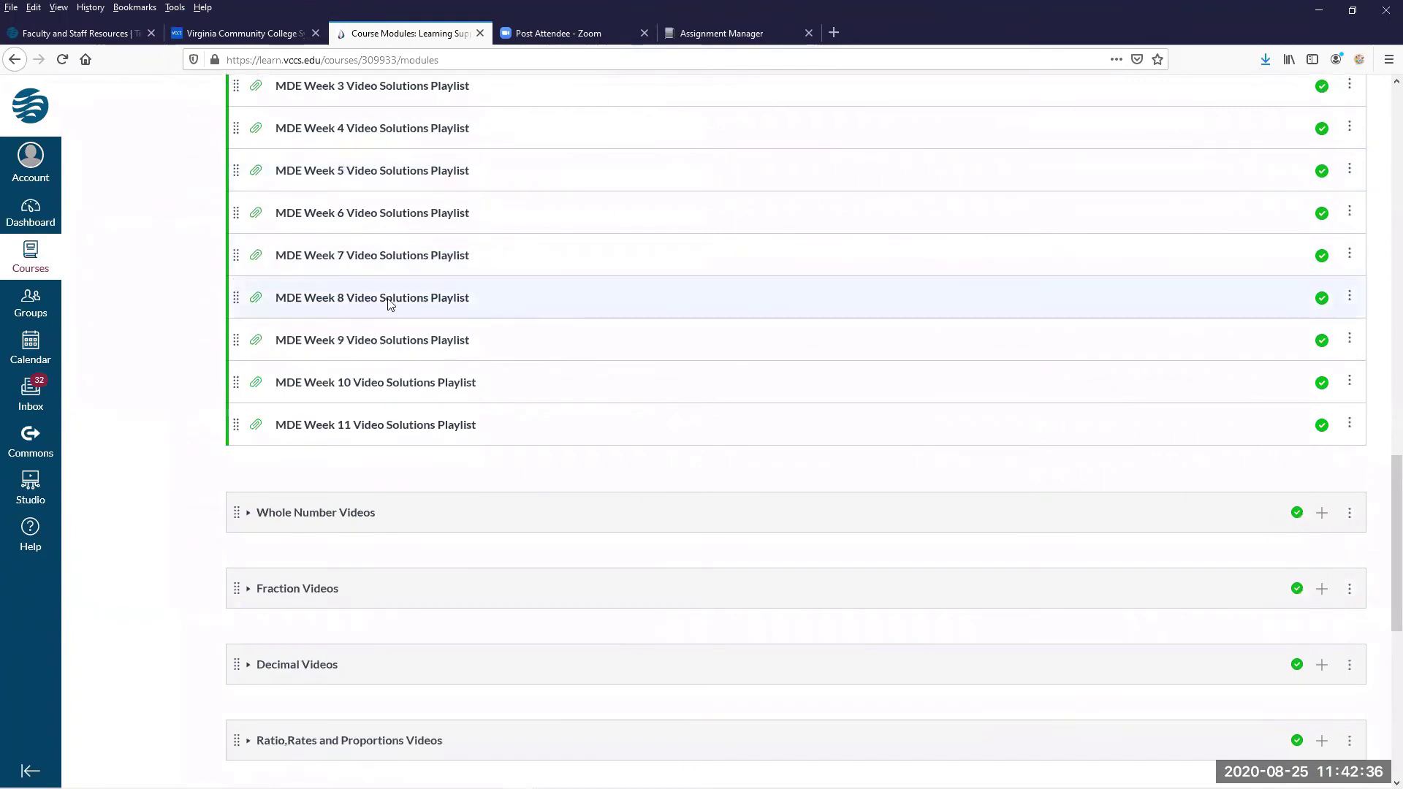
{"action": "left_click", "coordinate": [246, 515]}
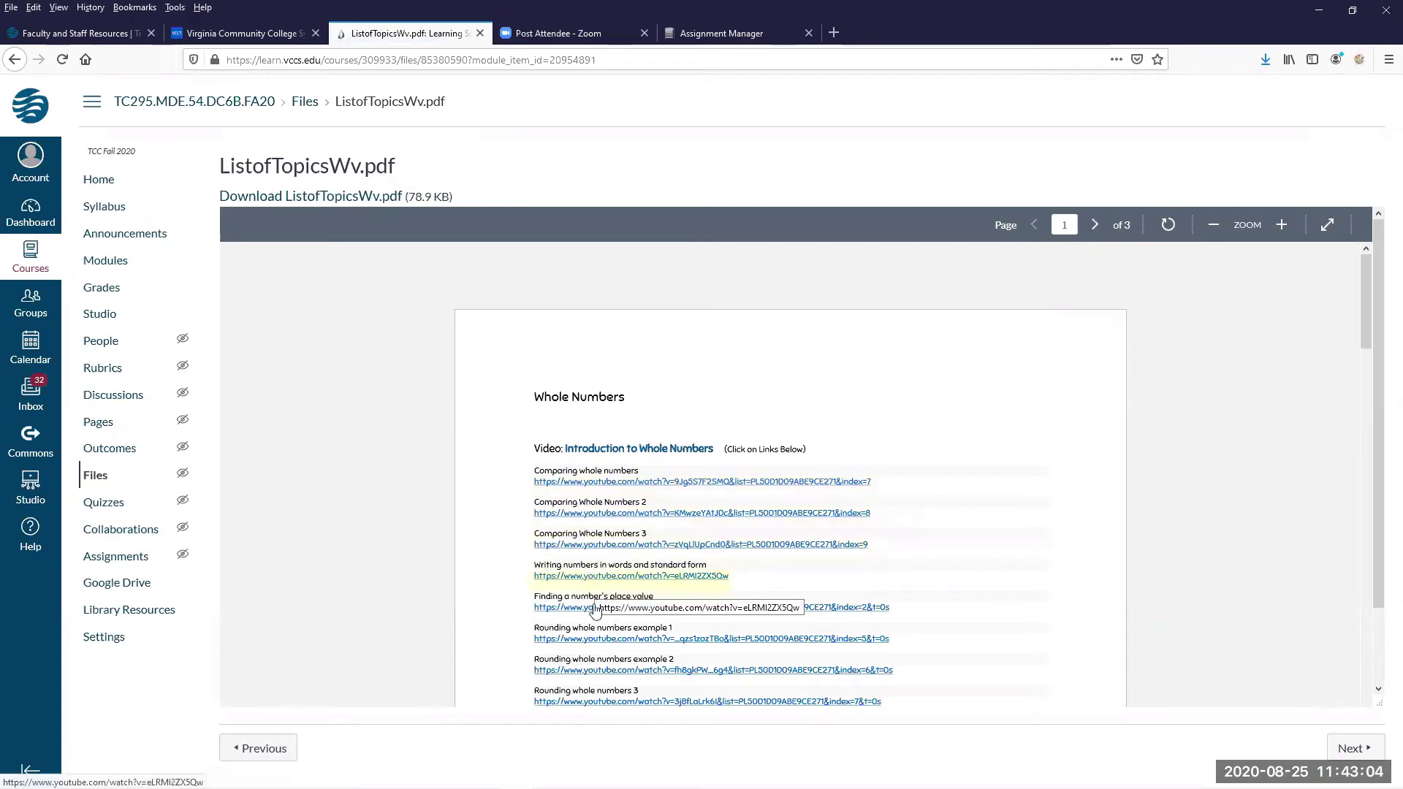
Look through the video links on introduction, addition, subtraction, multiplication and division of whole numbers in ListofTopicsWv.pdf.
{"action": "scroll", "coordinate": [596, 592], "scroll_direction": "down", "scroll_amount": 3}
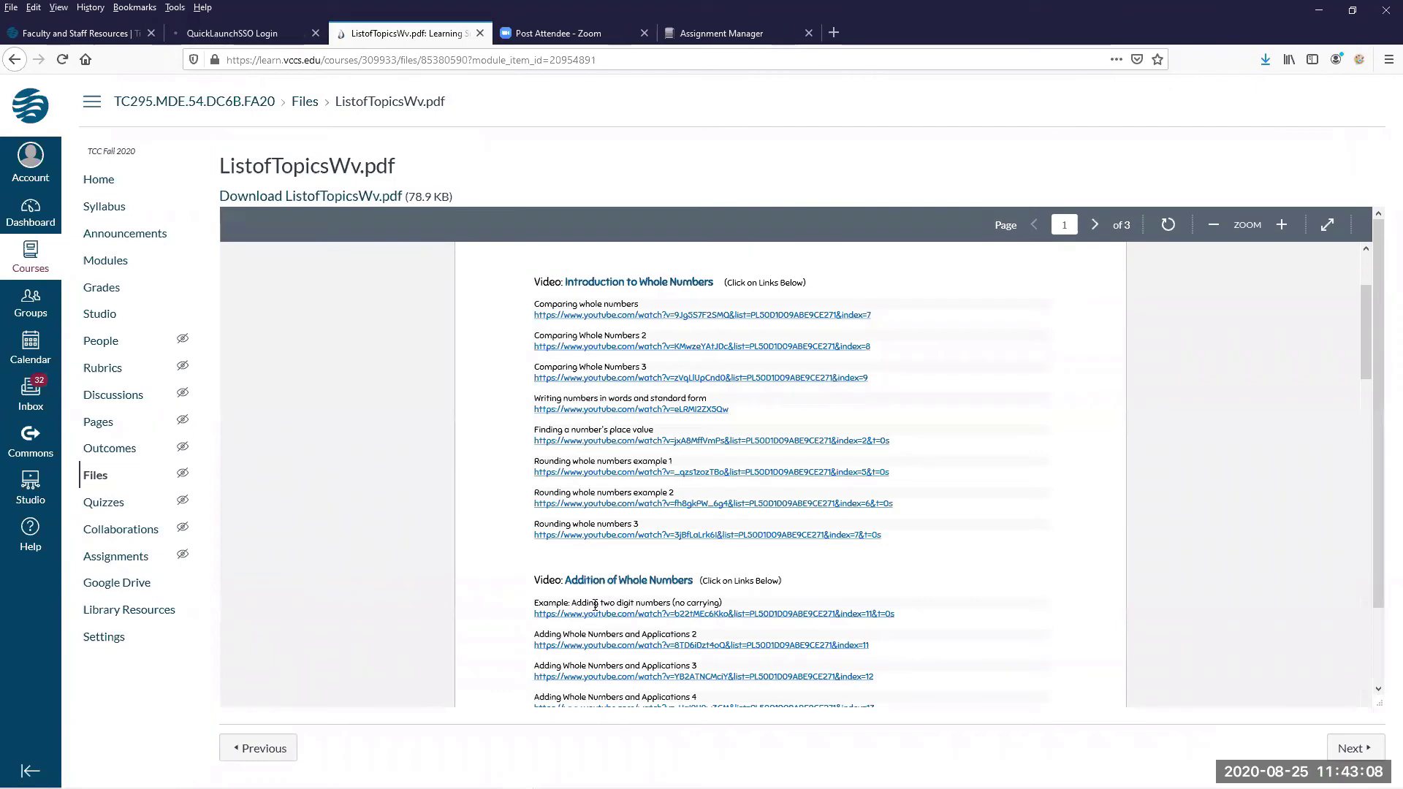
{"action": "scroll", "coordinate": [595, 606], "scroll_direction": "down", "scroll_amount": 3}
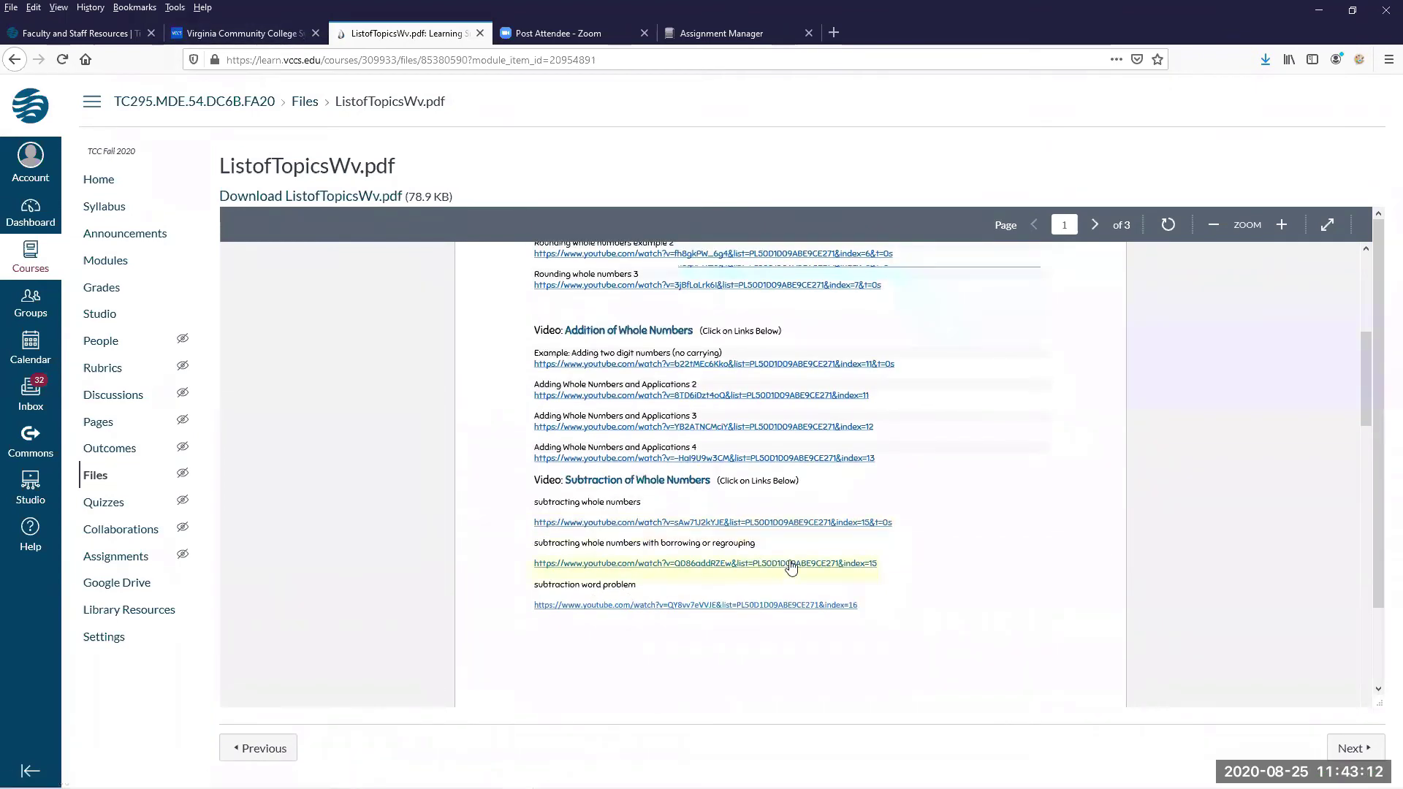
{"action": "scroll", "coordinate": [628, 621], "scroll_direction": "down", "scroll_amount": 2}
{"action": "scroll", "coordinate": [627, 622], "scroll_direction": "down", "scroll_amount": 5}
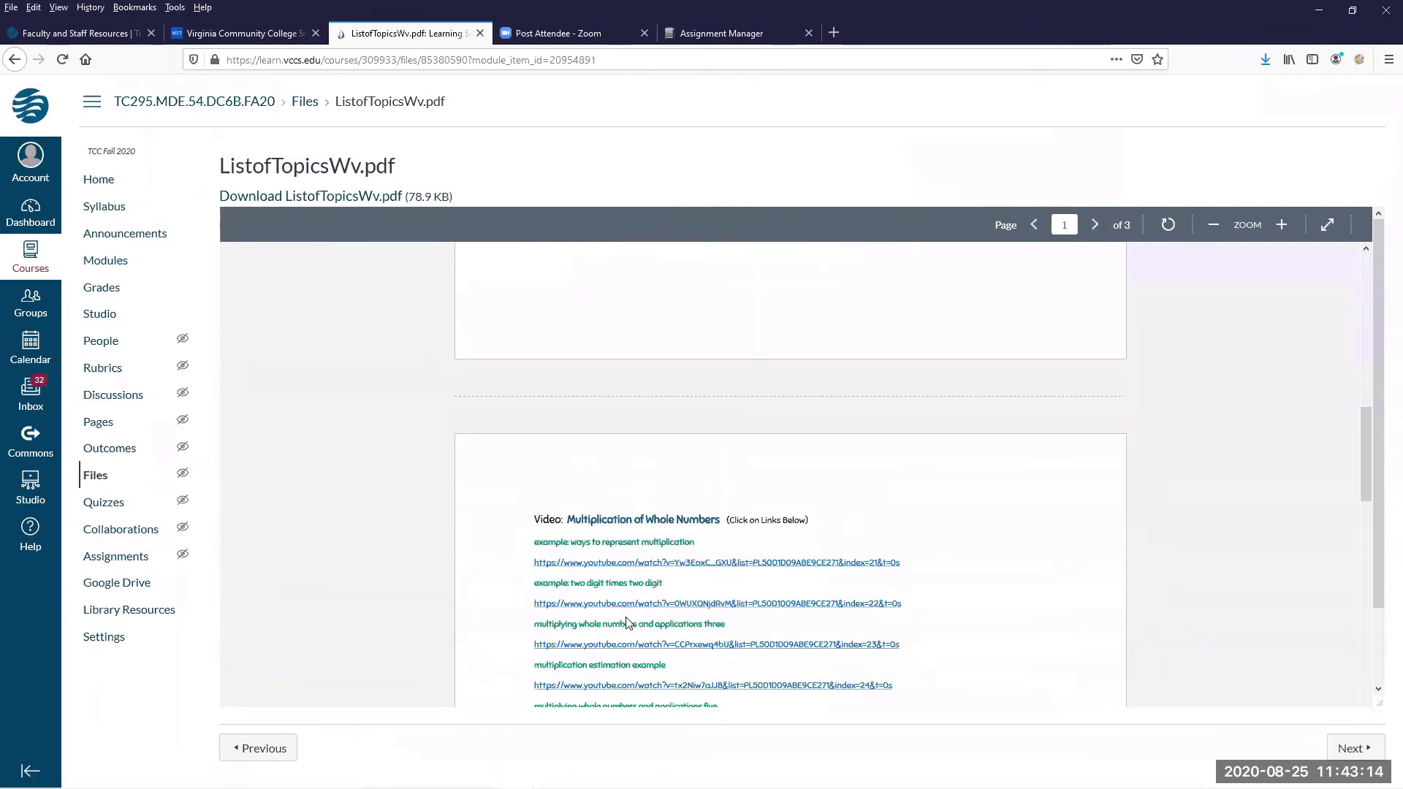
{"action": "scroll", "coordinate": [627, 623], "scroll_direction": "down", "scroll_amount": 3}
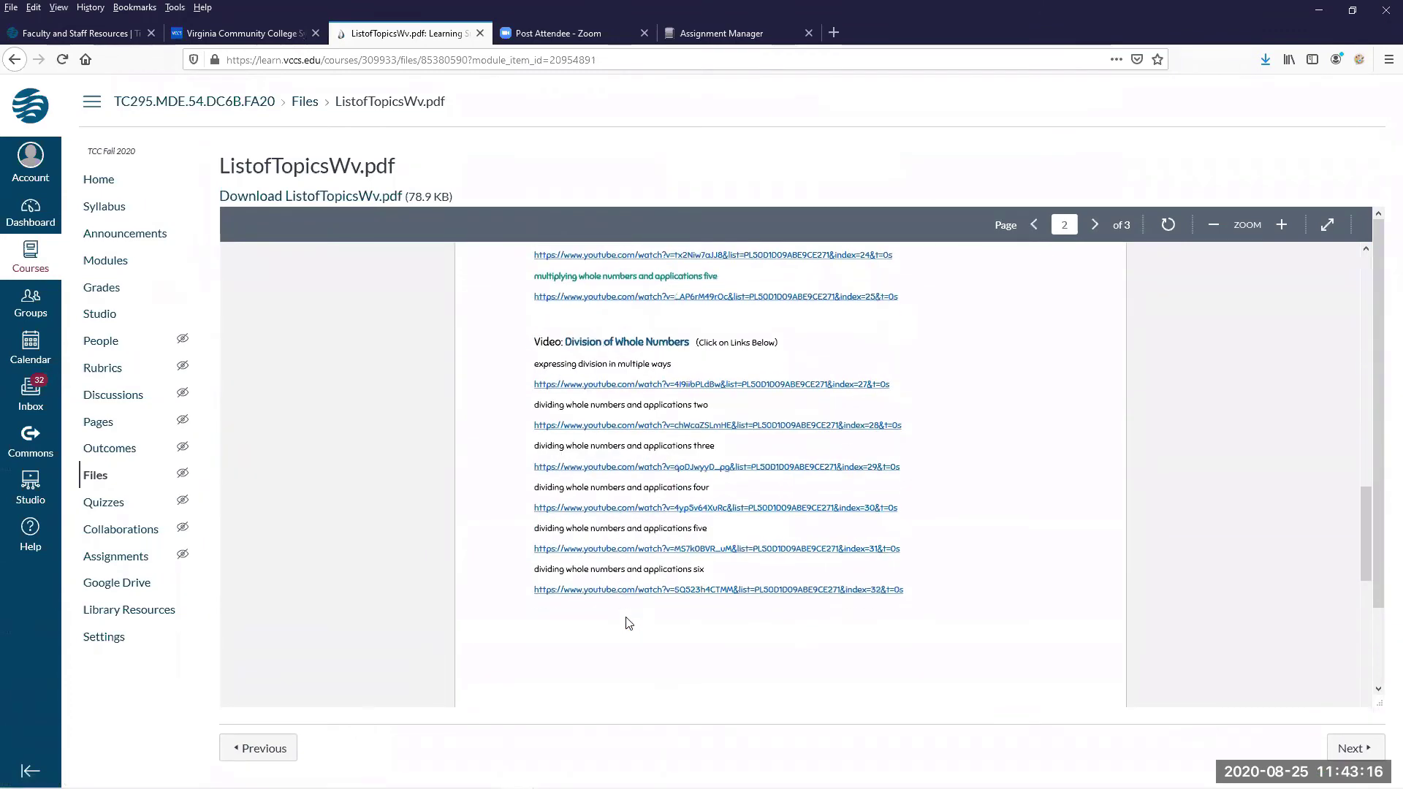
{"action": "scroll", "coordinate": [629, 623], "scroll_direction": "down", "scroll_amount": 2}
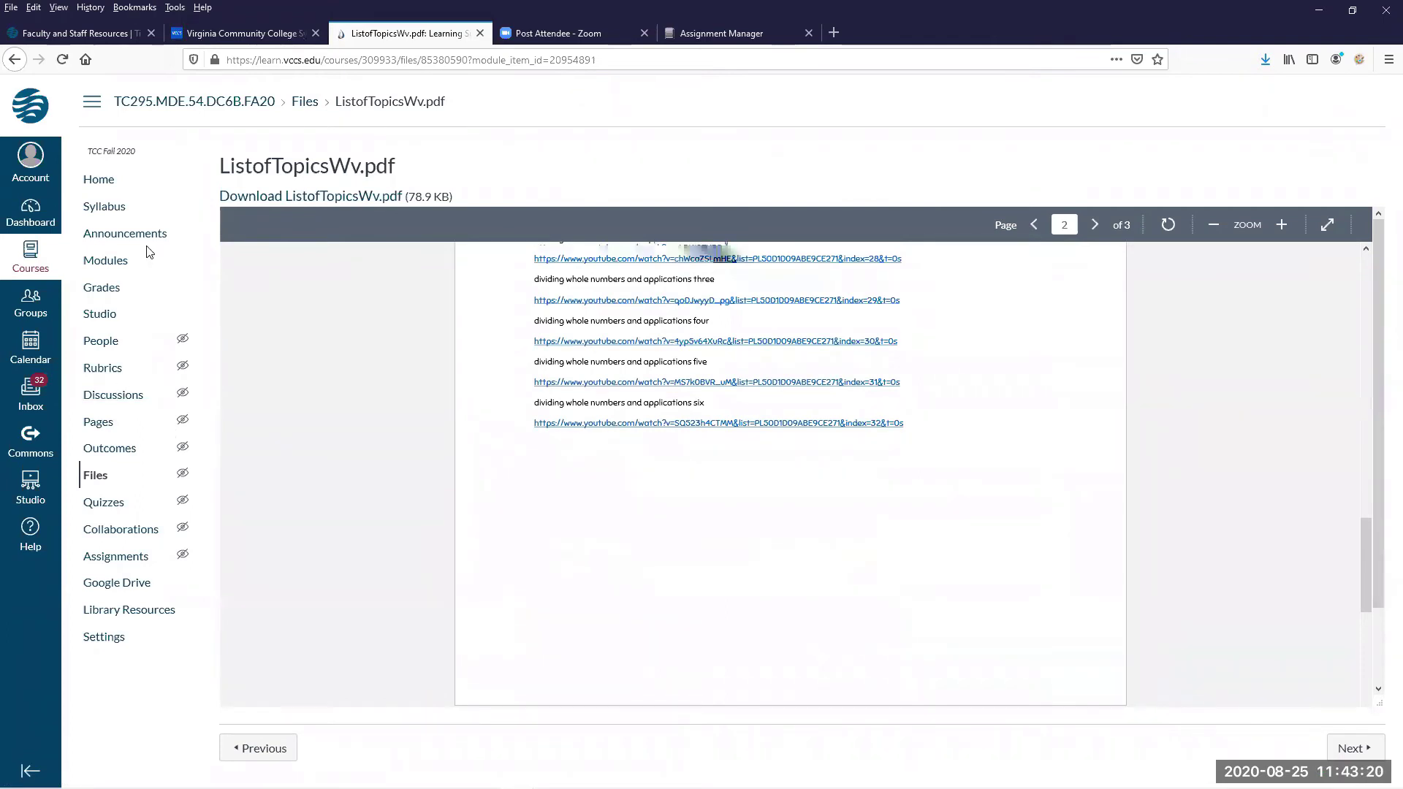
Return to the course modules, expand Introduction to Algebra Videos and open List of Video Topics in Introduction to Algebra.
{"action": "left_click", "coordinate": [14, 60]}
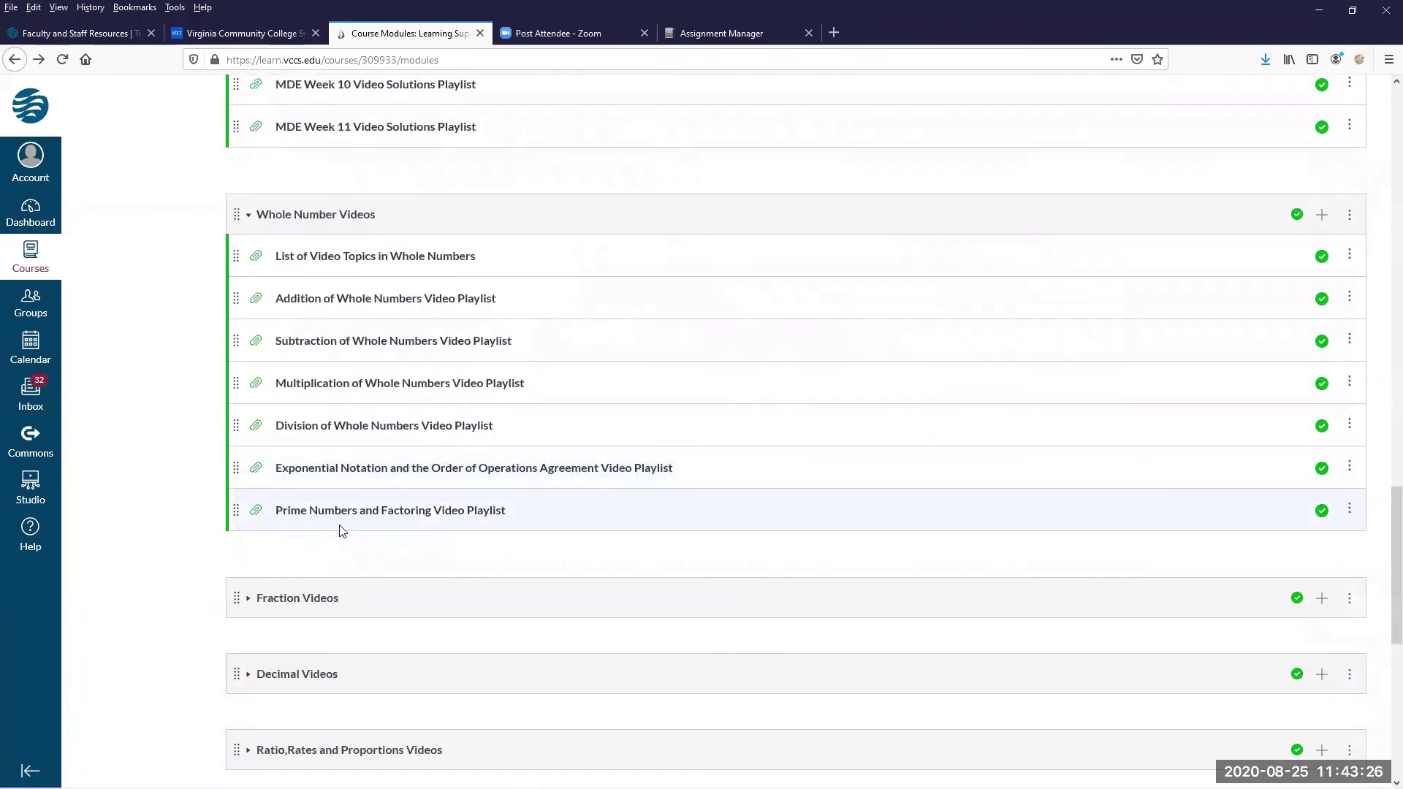
{"action": "scroll", "coordinate": [340, 532], "scroll_direction": "down", "scroll_amount": 2}
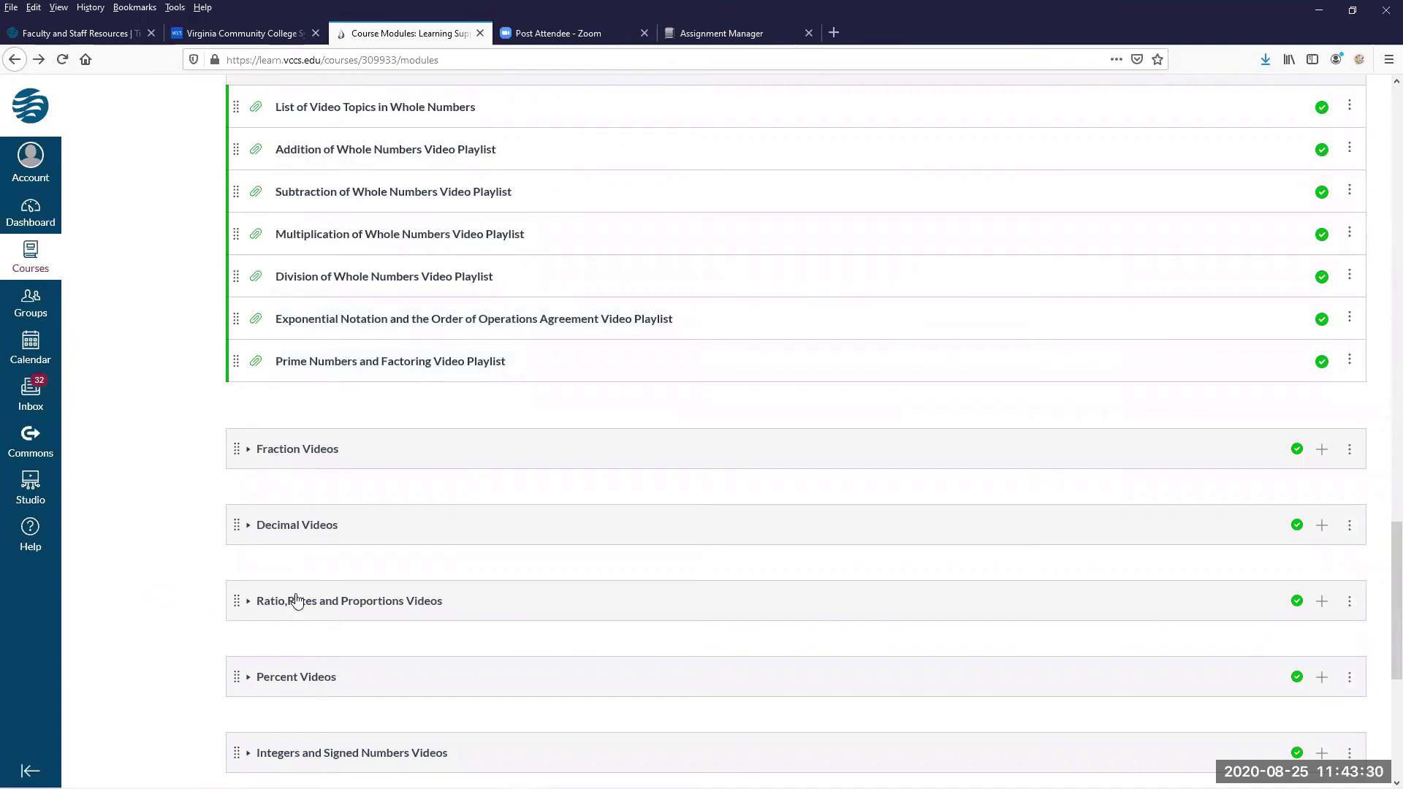
{"action": "scroll", "coordinate": [296, 601], "scroll_direction": "down", "scroll_amount": 3}
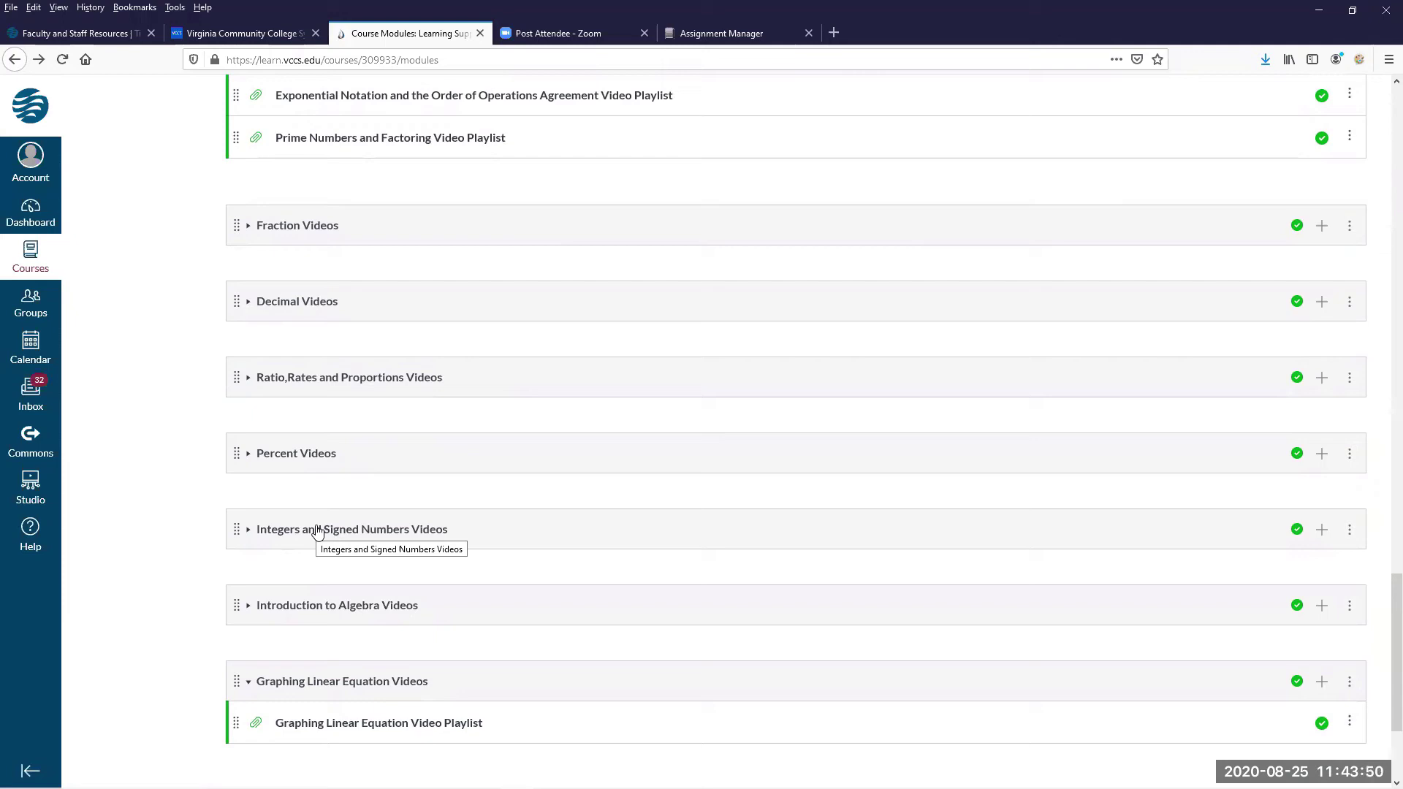
{"action": "scroll", "coordinate": [317, 531], "scroll_direction": "down", "scroll_amount": 2}
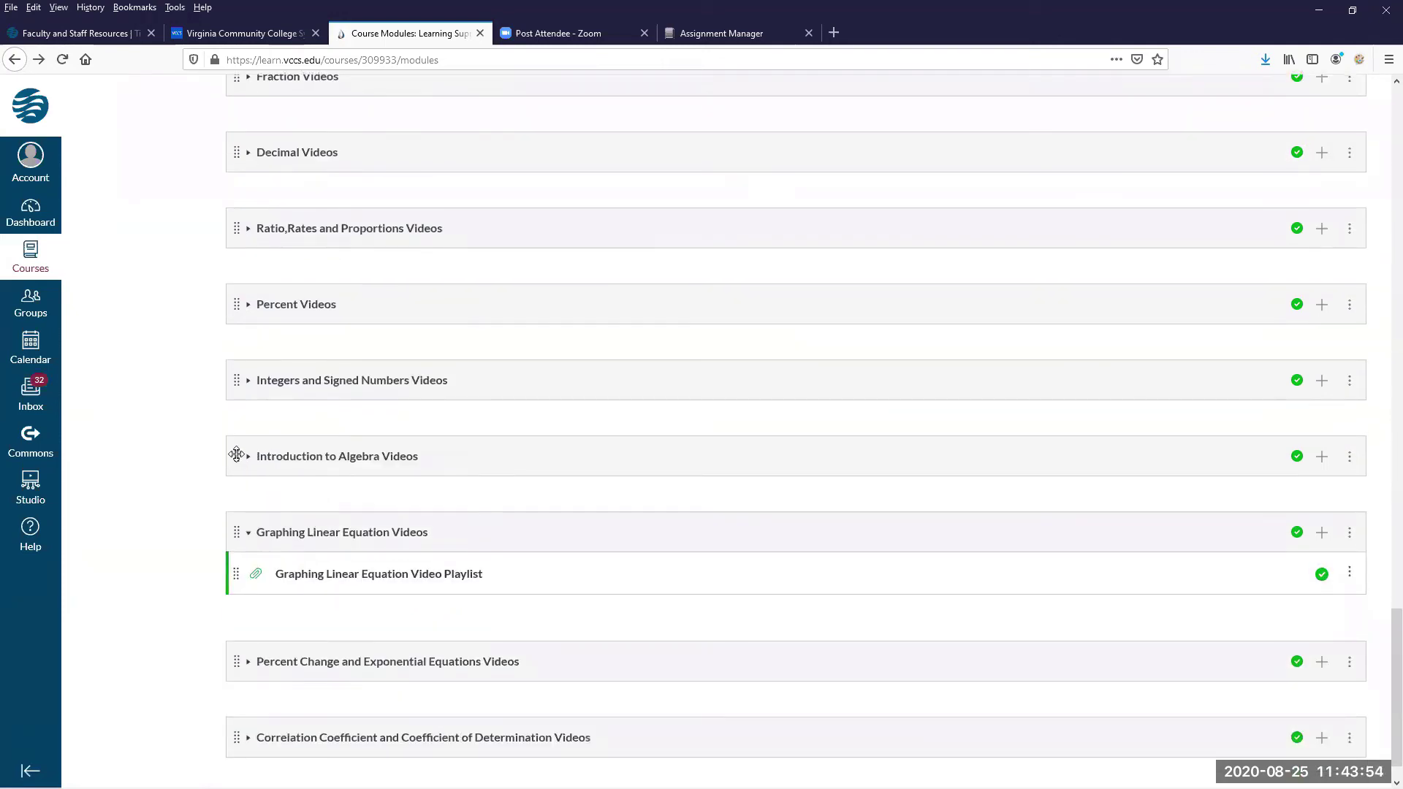
{"action": "left_click", "coordinate": [247, 464]}
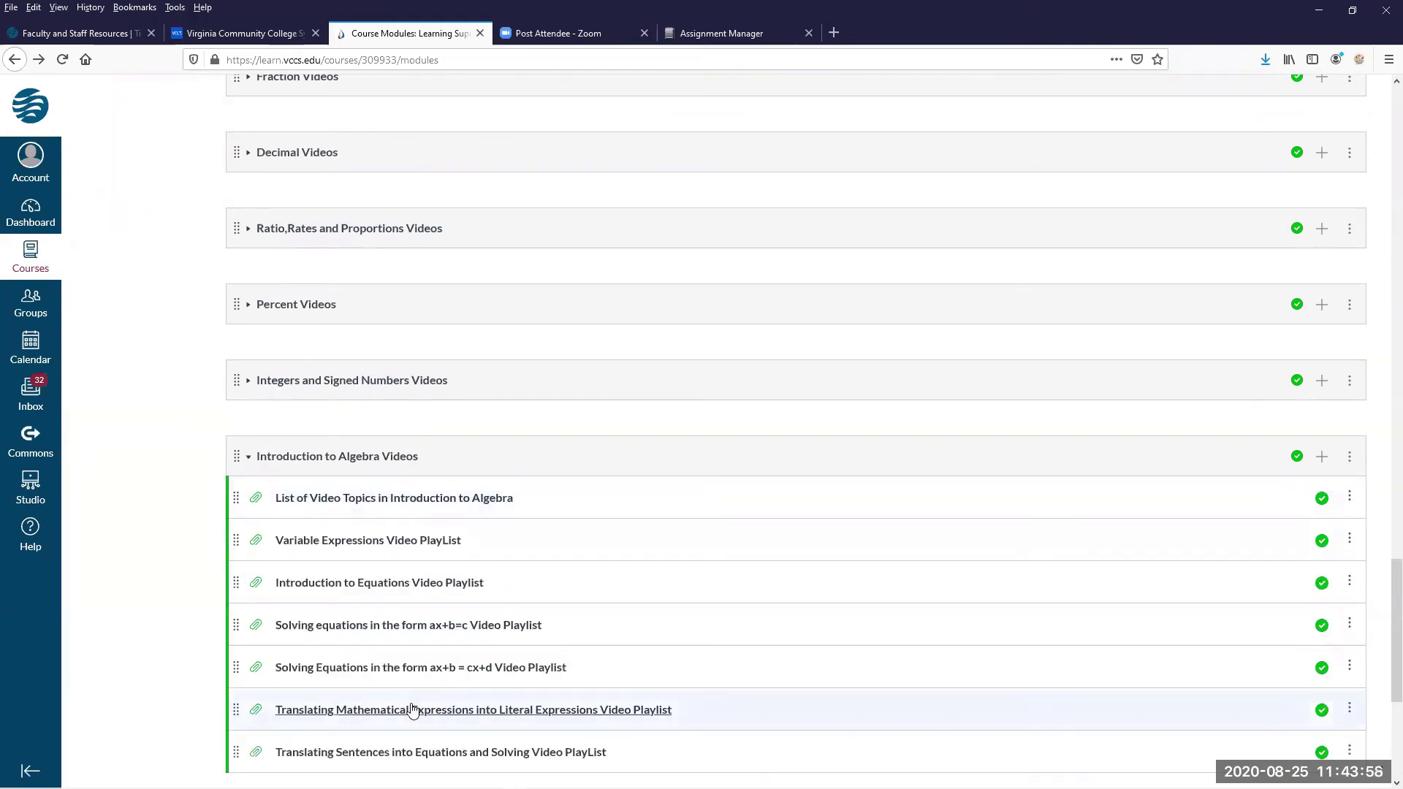
{"action": "left_click", "coordinate": [349, 510]}
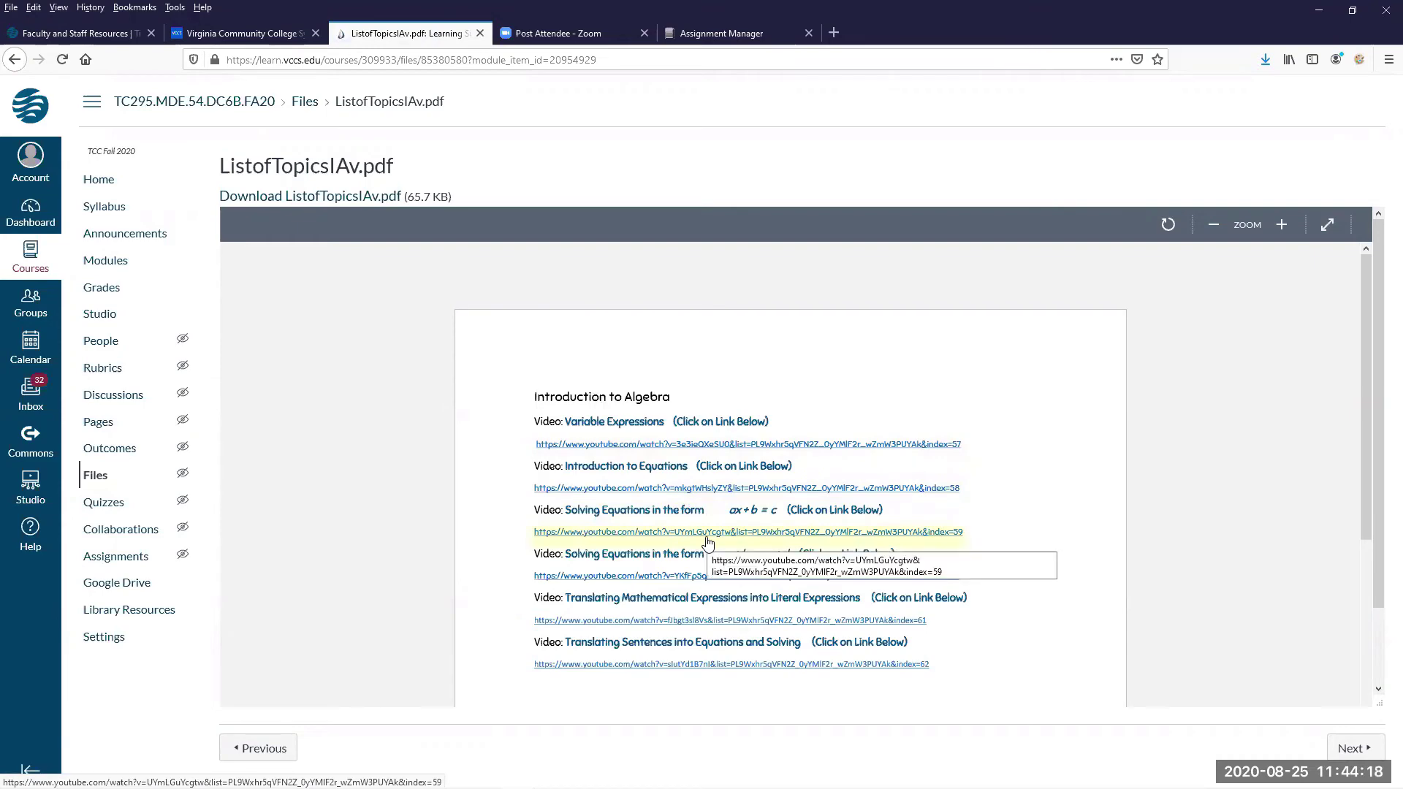
Review the Introduction to Algebra links and preview the video on solving equations in the form ax + b = cx + d.
{"action": "scroll", "coordinate": [707, 542], "scroll_direction": "down", "scroll_amount": 5}
{"action": "scroll", "coordinate": [708, 542], "scroll_direction": "up", "scroll_amount": 5}
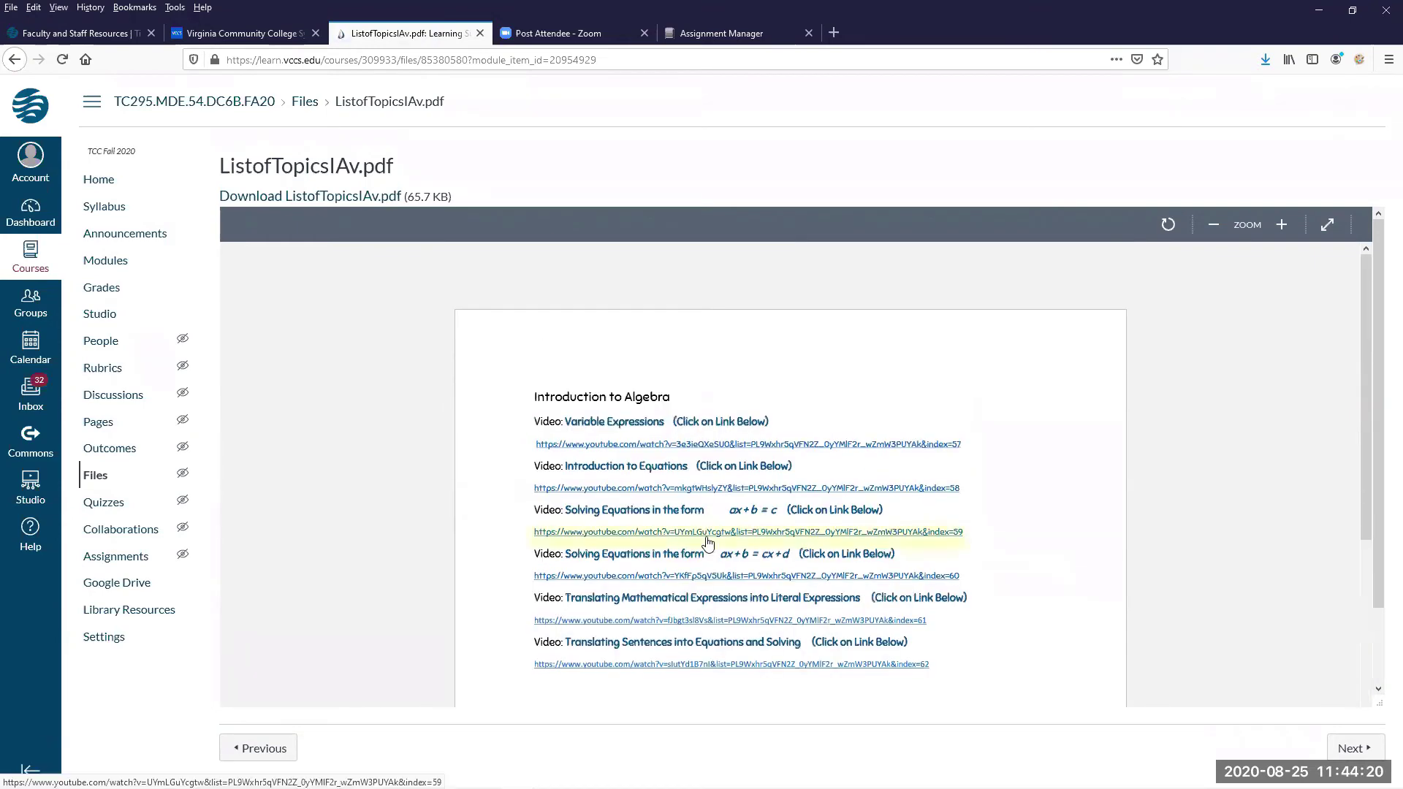
{"action": "scroll", "coordinate": [708, 542], "scroll_direction": "down", "scroll_amount": 1}
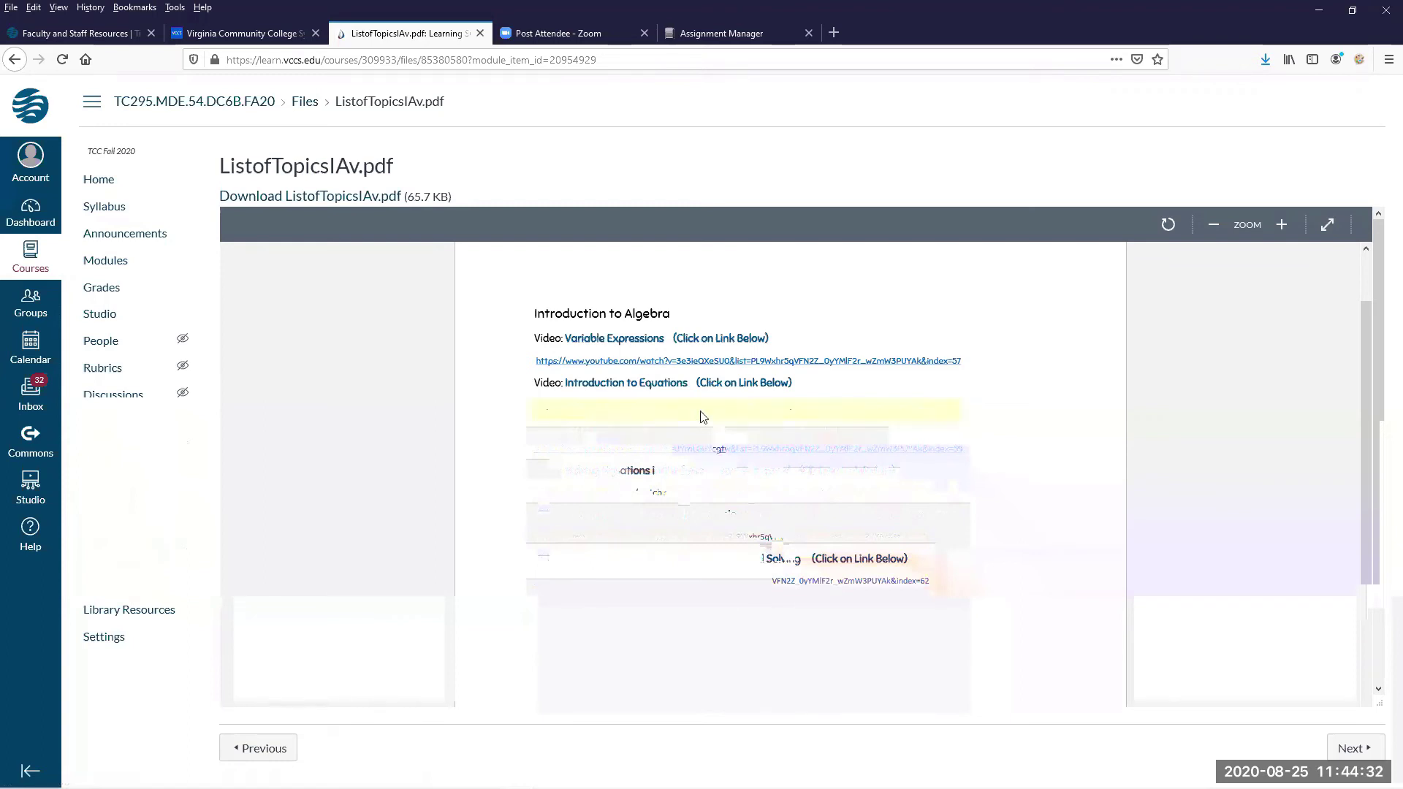
{"action": "left_click", "coordinate": [680, 495]}
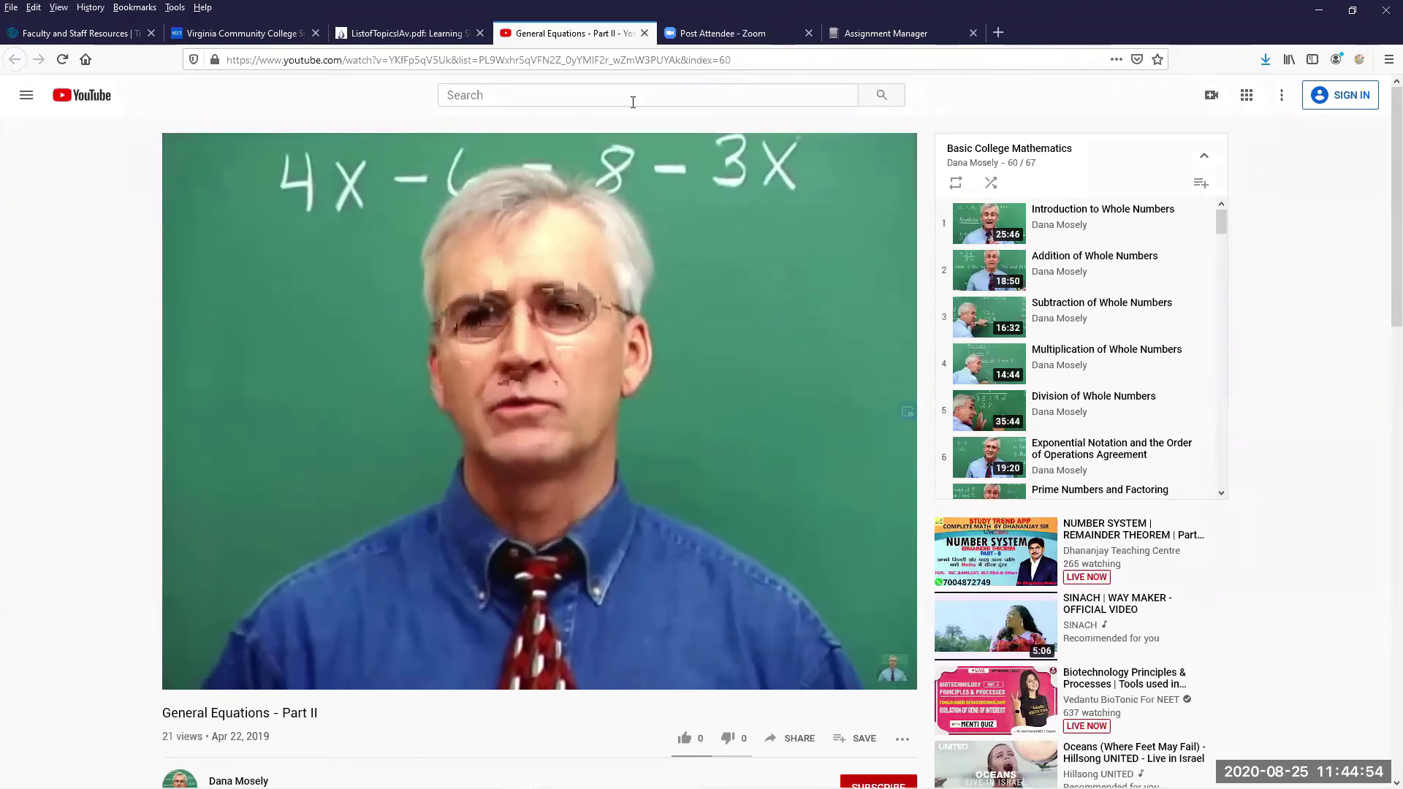
{"action": "left_click", "coordinate": [644, 34]}
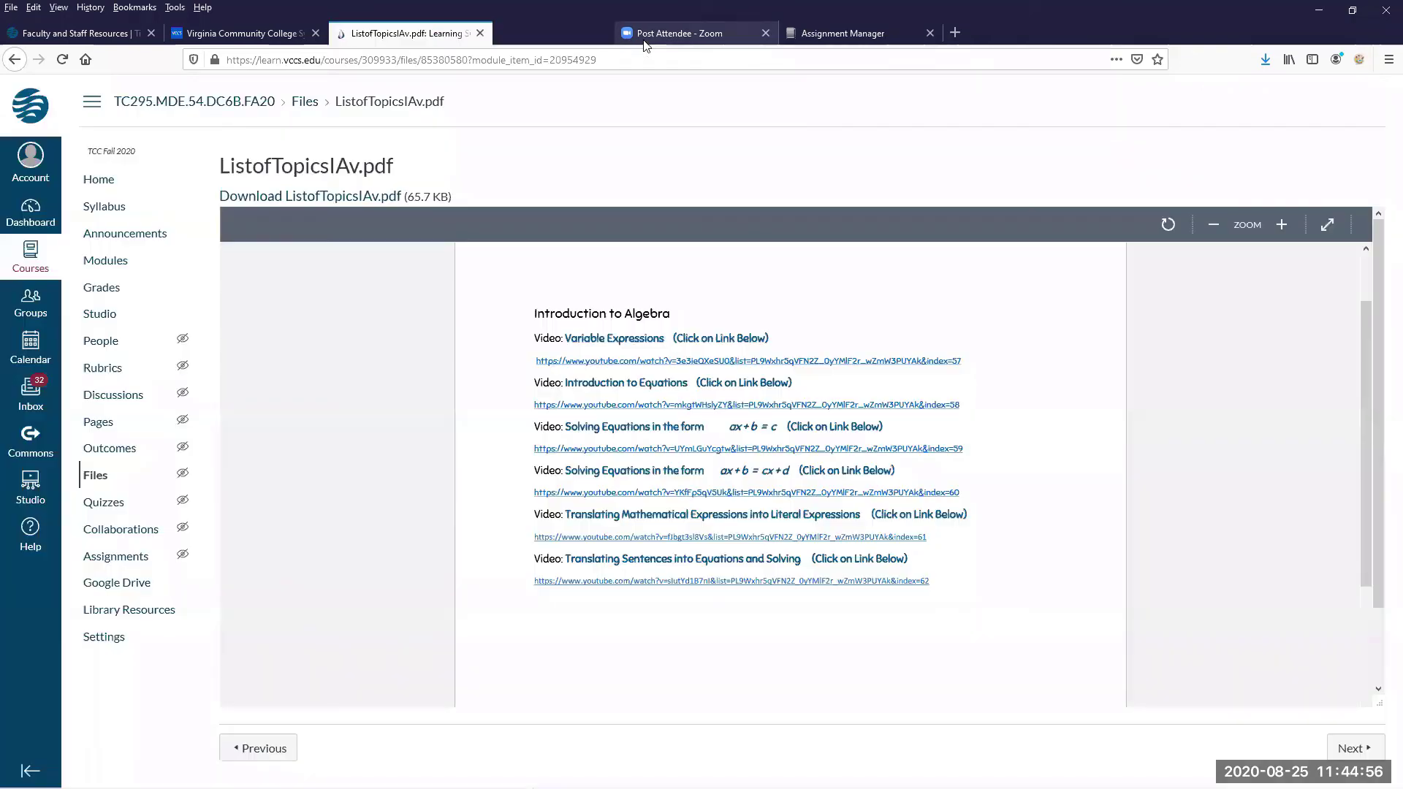
Return to the modules, collapse Introduction to Algebra Videos and open the Graphing Linear Equation Video Playlist.
{"action": "left_click", "coordinate": [21, 61]}
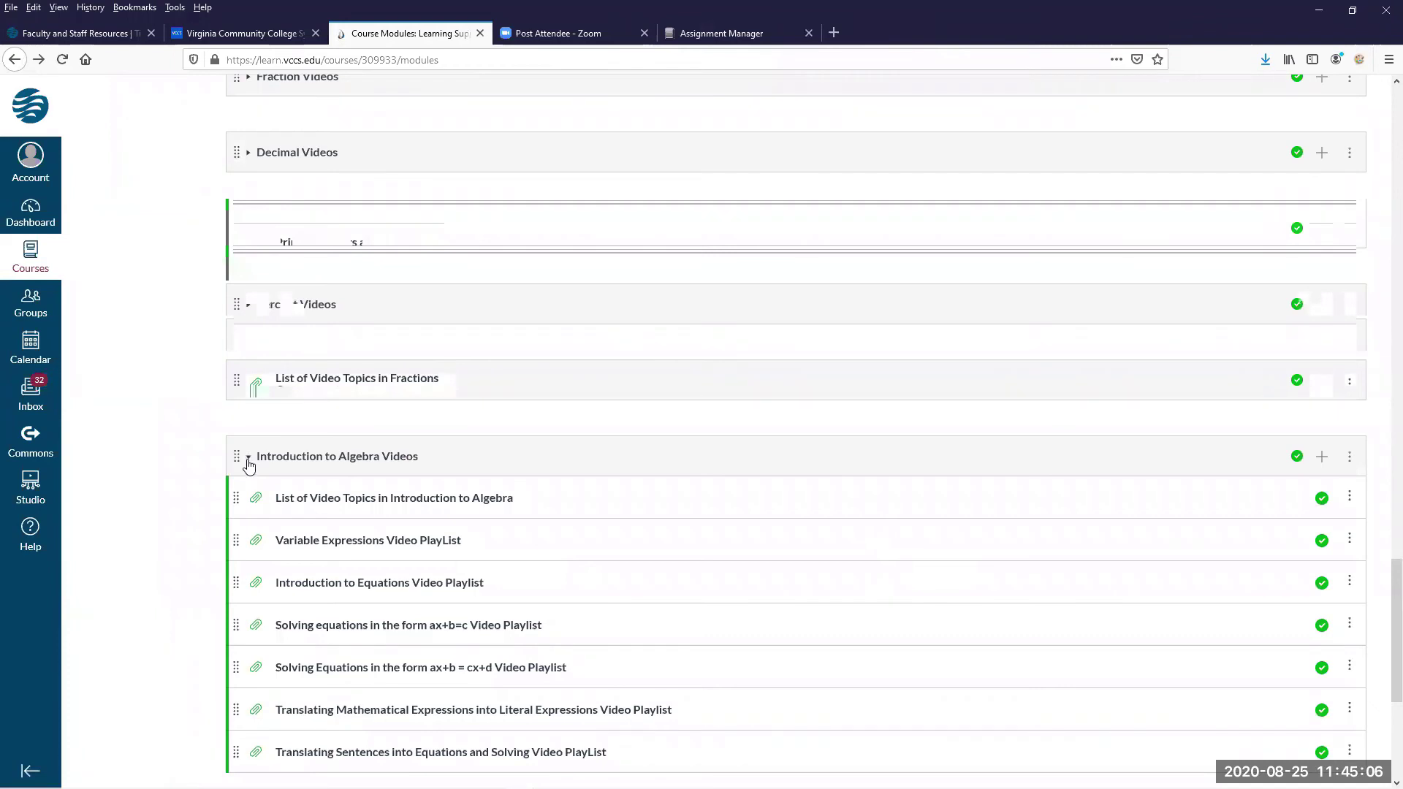
{"action": "left_click", "coordinate": [249, 466]}
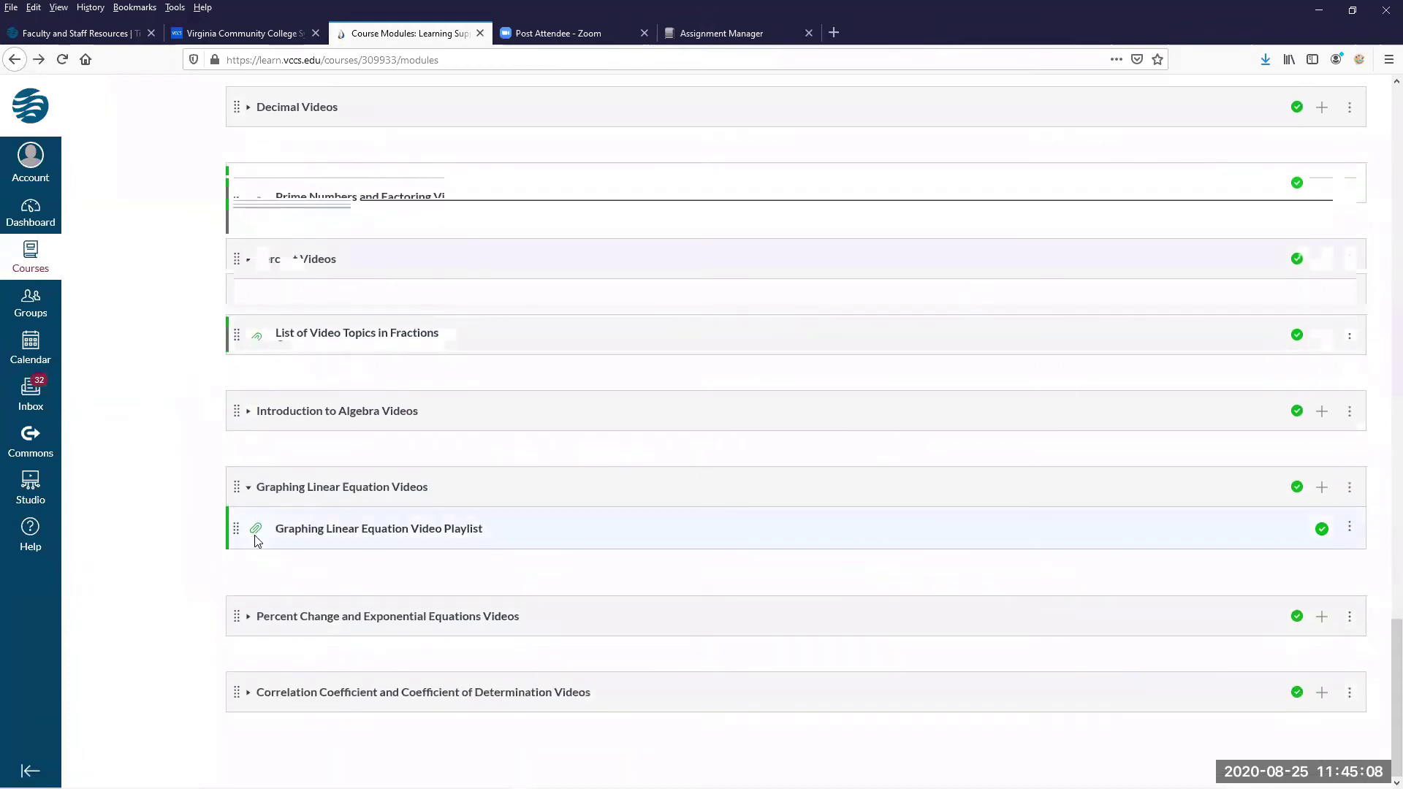
{"action": "left_click", "coordinate": [340, 536]}
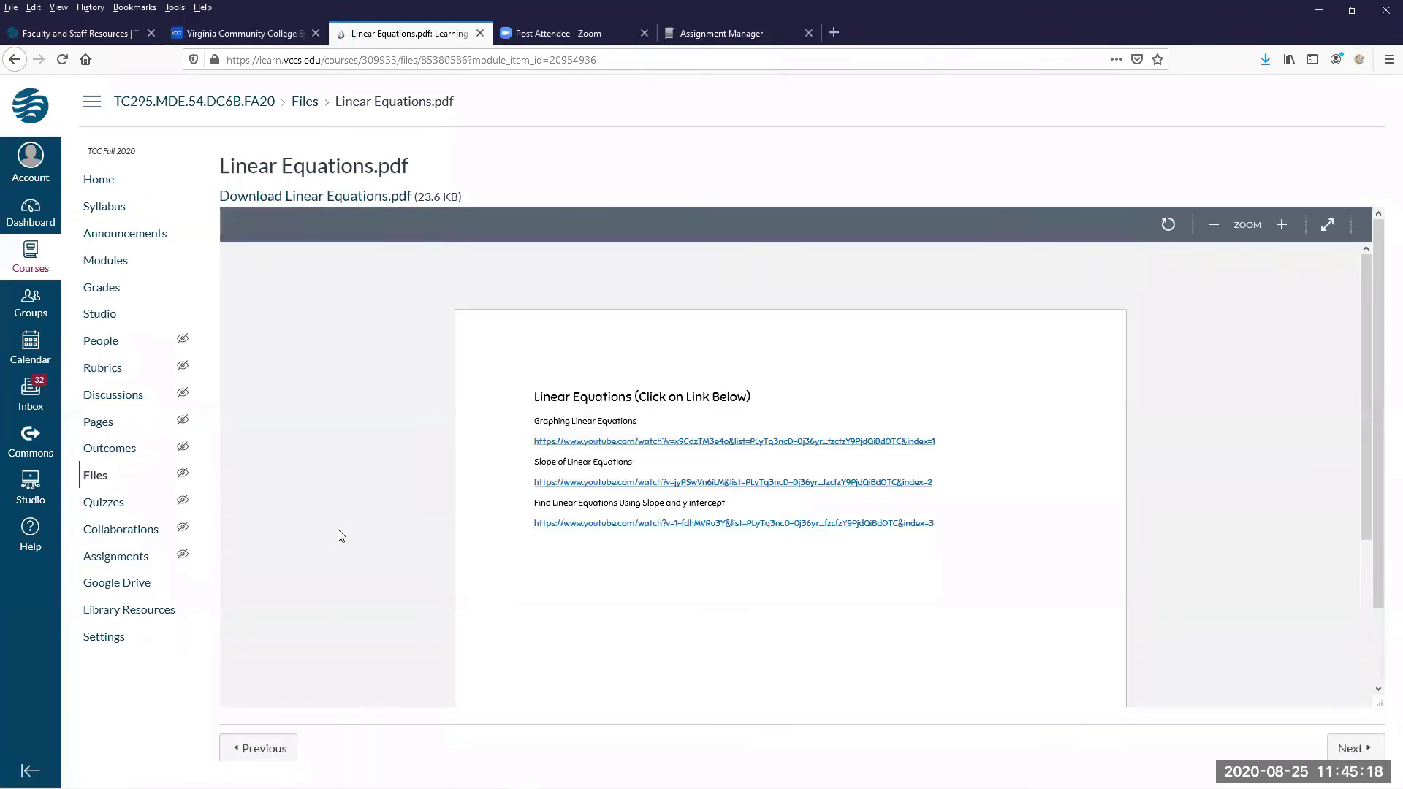
Preview the Graphing Linear Equations video on YouTube and return to the topic video modules of the course.
{"action": "left_click", "coordinate": [590, 443]}
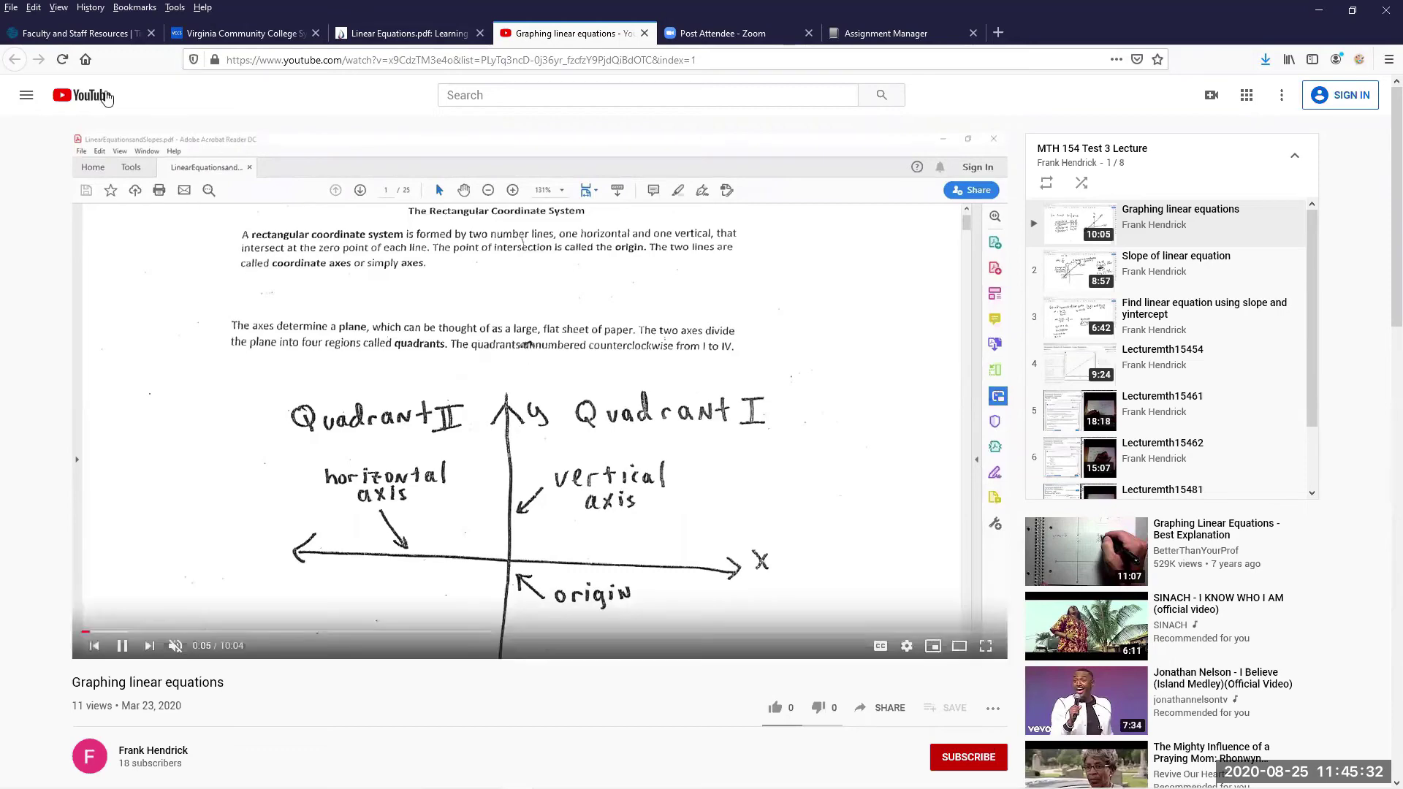
{"action": "left_click", "coordinate": [644, 34]}
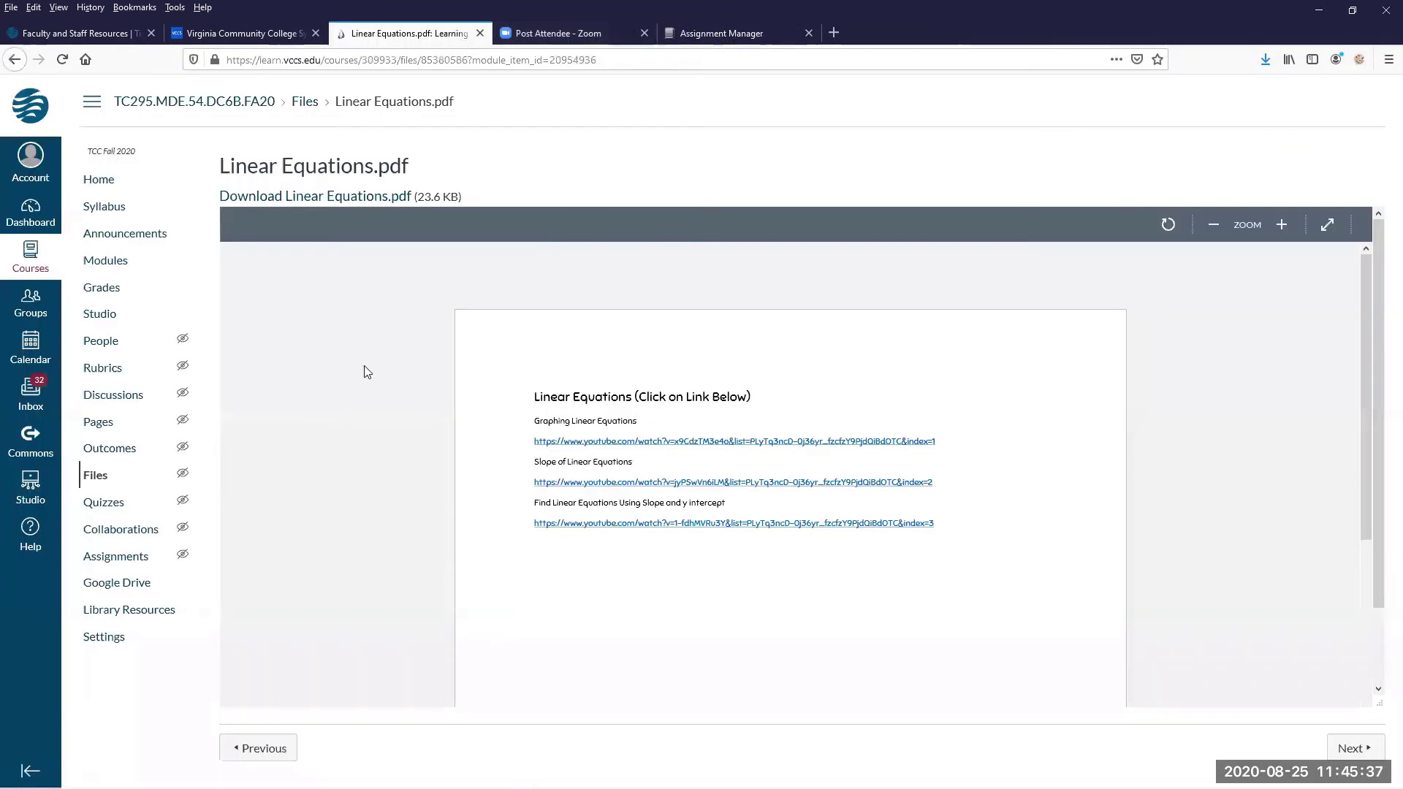
{"action": "left_click", "coordinate": [14, 60]}
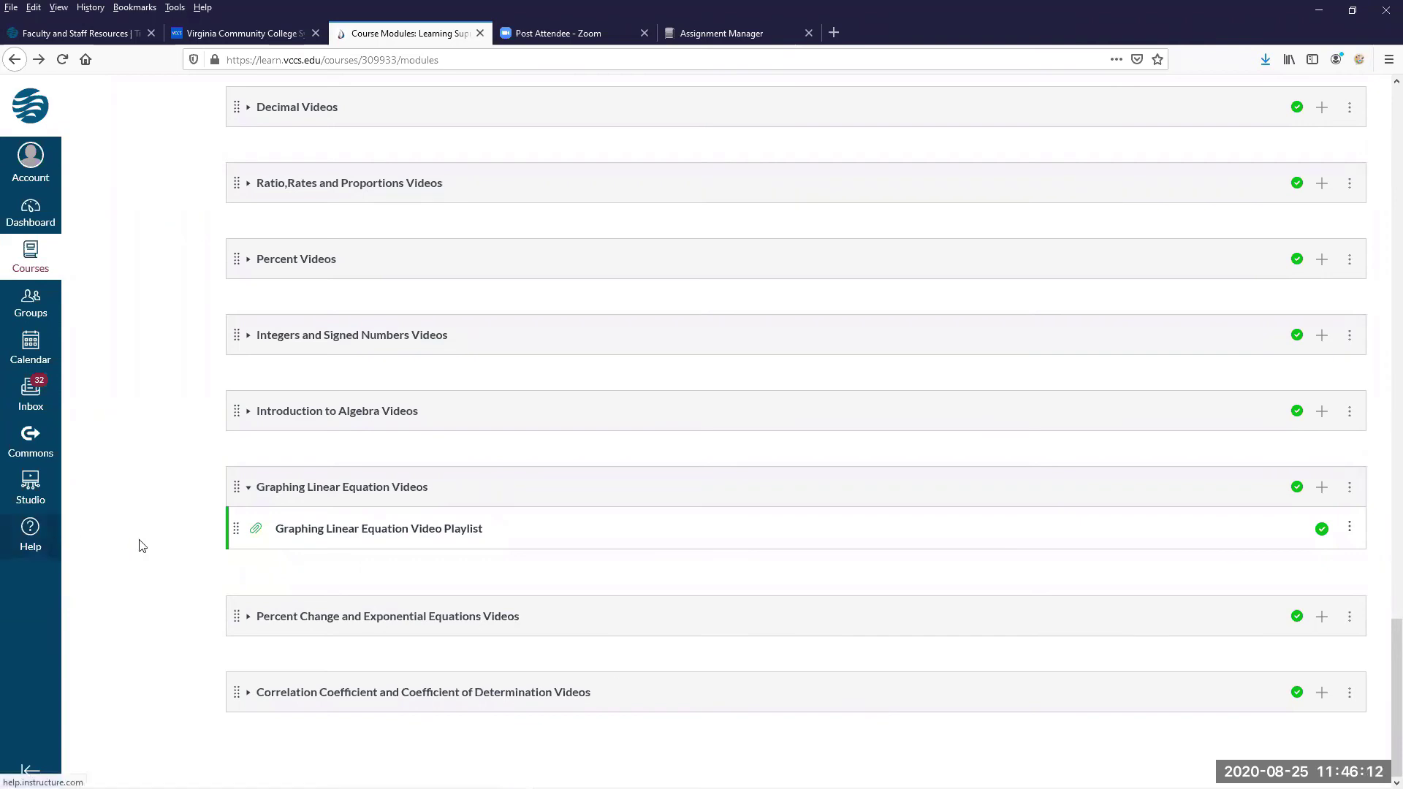
{"action": "scroll", "coordinate": [167, 549], "scroll_direction": "up", "scroll_amount": 15}
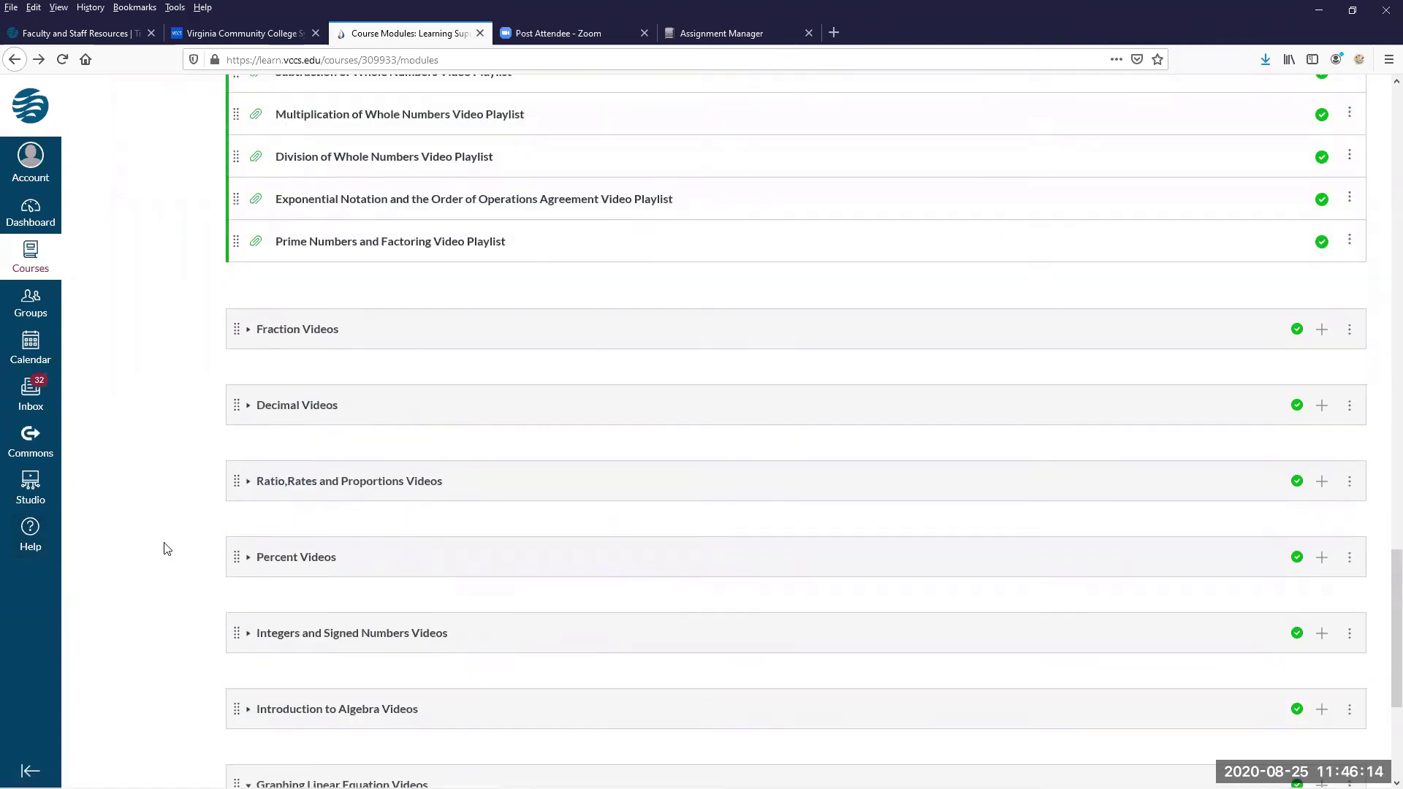
Open the MDE 54 syllabus from the Start Here module and review it through the topics covered and Time Expectation sections.
{"action": "scroll", "coordinate": [167, 549], "scroll_direction": "up", "scroll_amount": 8}
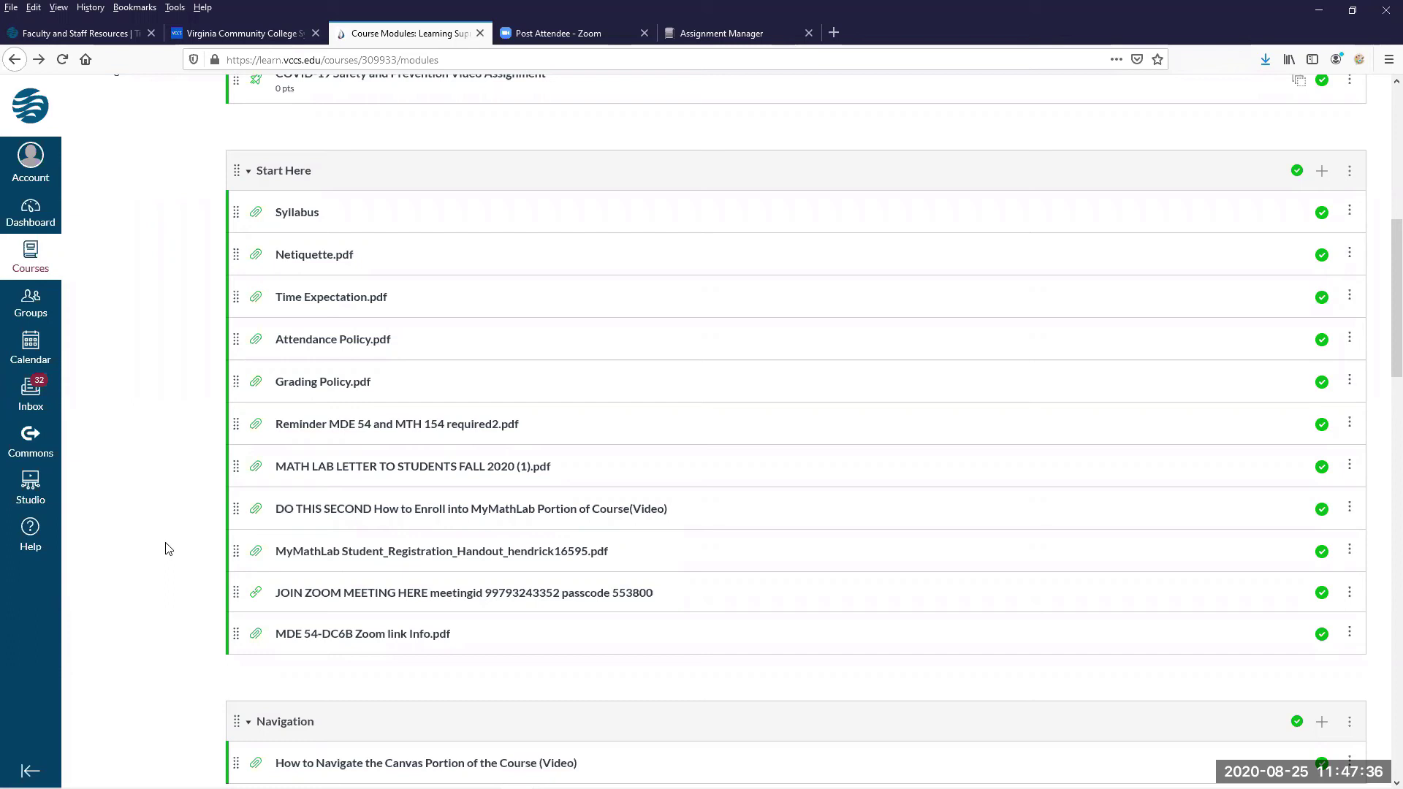
{"action": "left_click", "coordinate": [302, 214]}
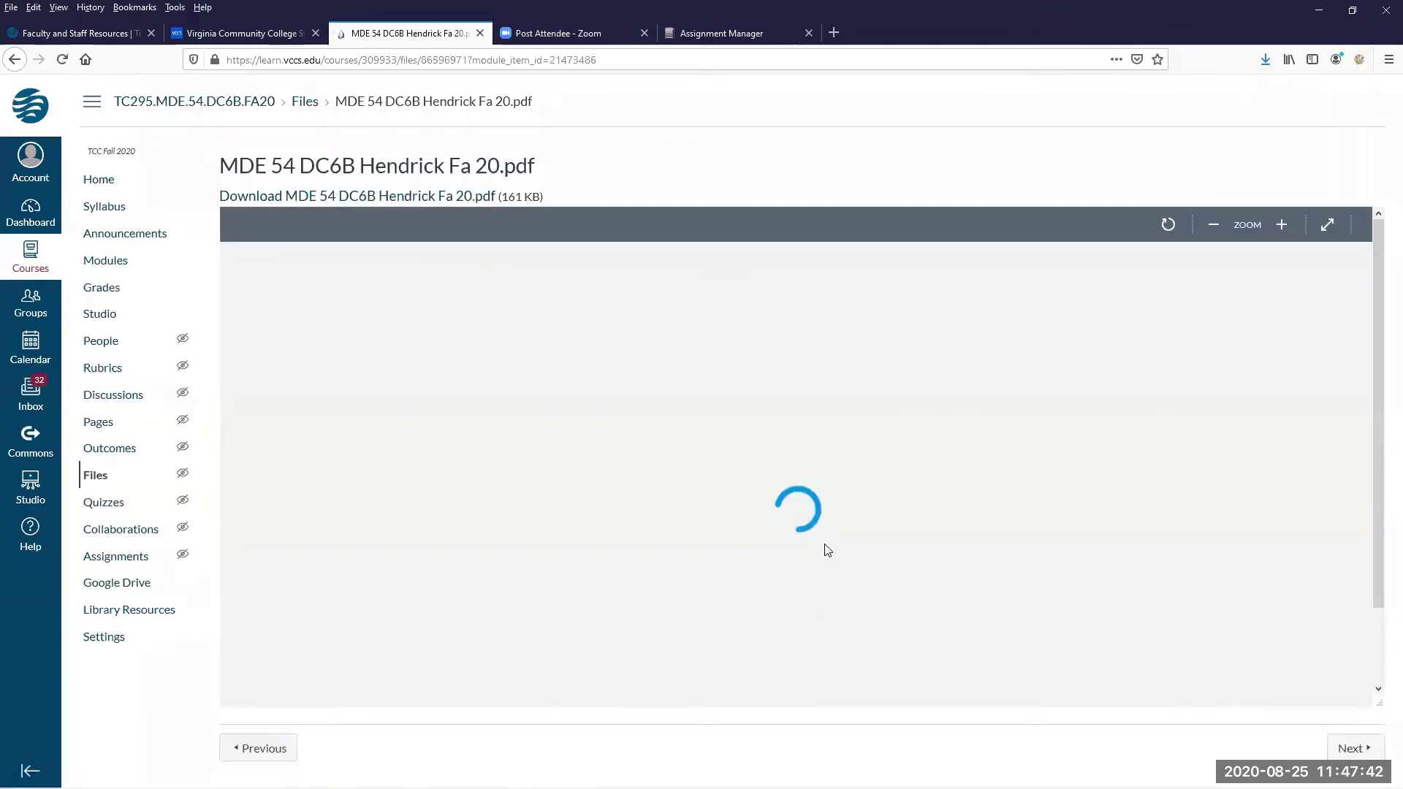
{"action": "scroll", "coordinate": [810, 536], "scroll_direction": "down", "scroll_amount": 5}
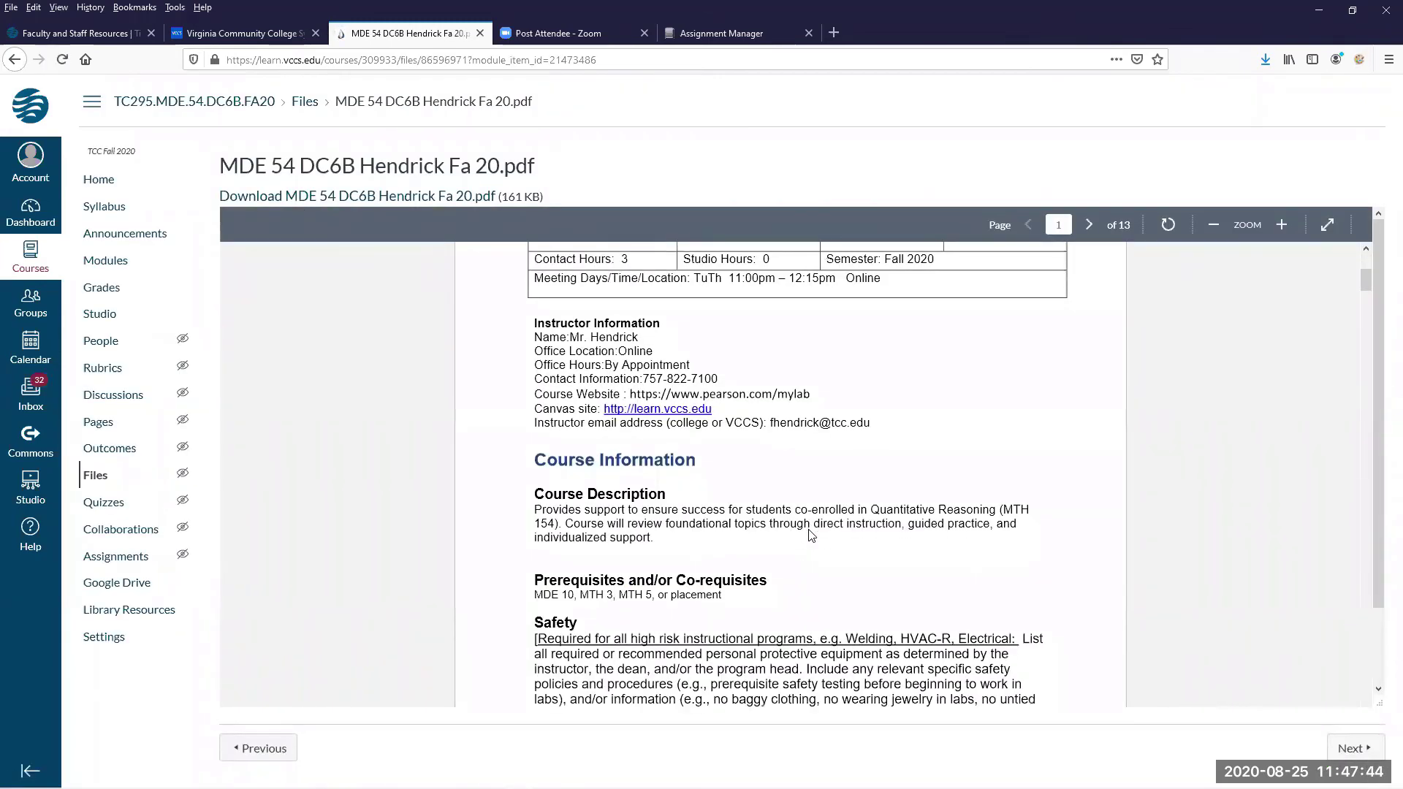
{"action": "scroll", "coordinate": [810, 536], "scroll_direction": "down", "scroll_amount": 5}
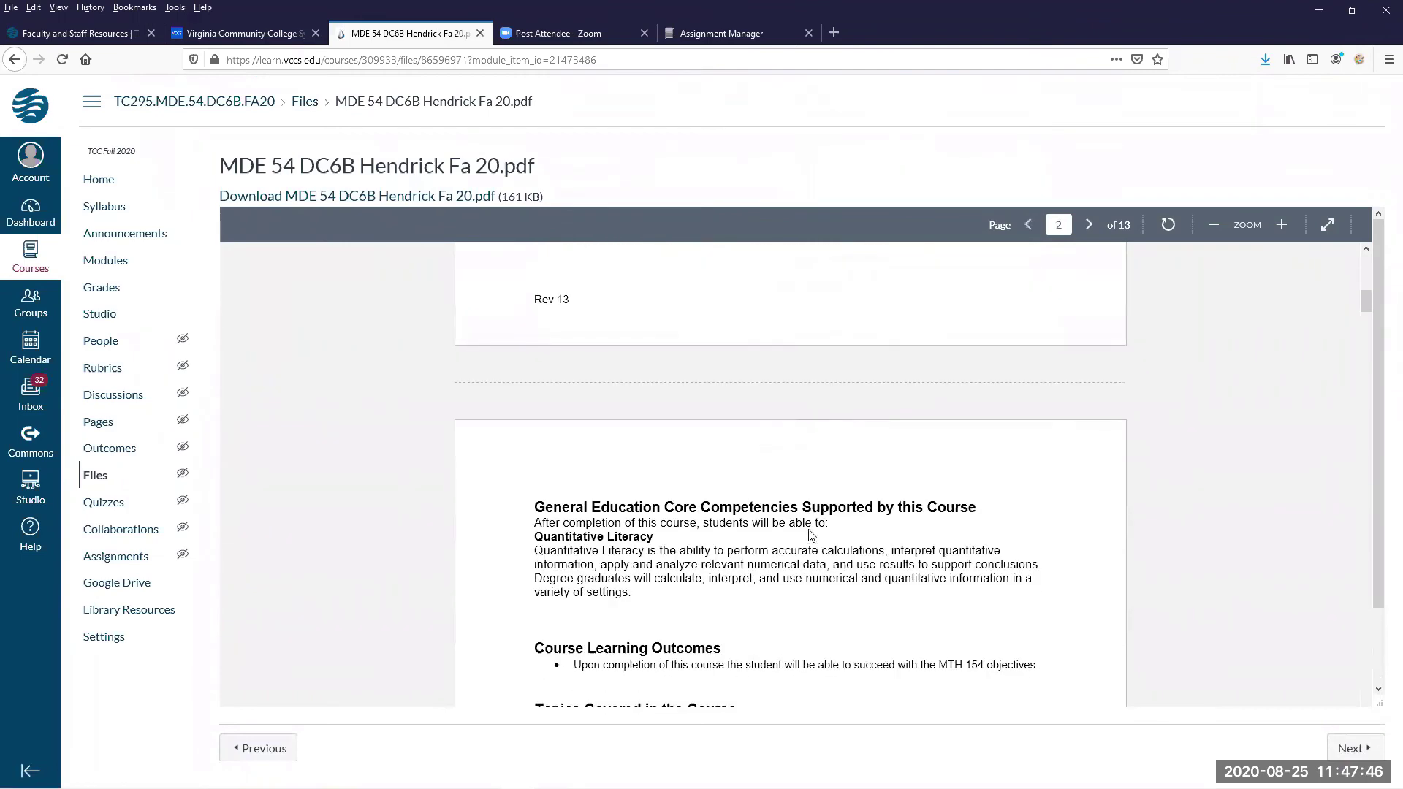
{"action": "scroll", "coordinate": [809, 535], "scroll_direction": "down", "scroll_amount": 7}
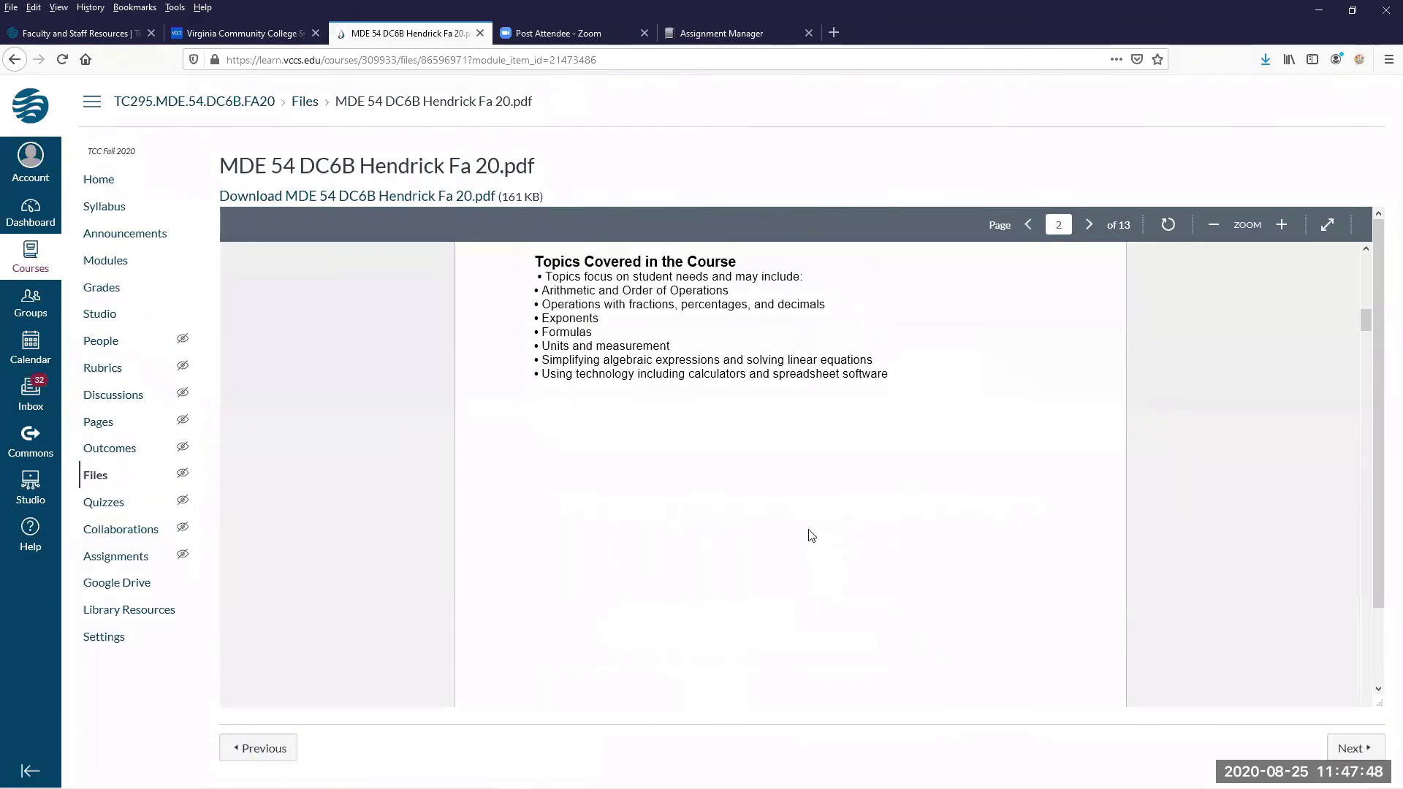
{"action": "scroll", "coordinate": [809, 535], "scroll_direction": "down", "scroll_amount": 3}
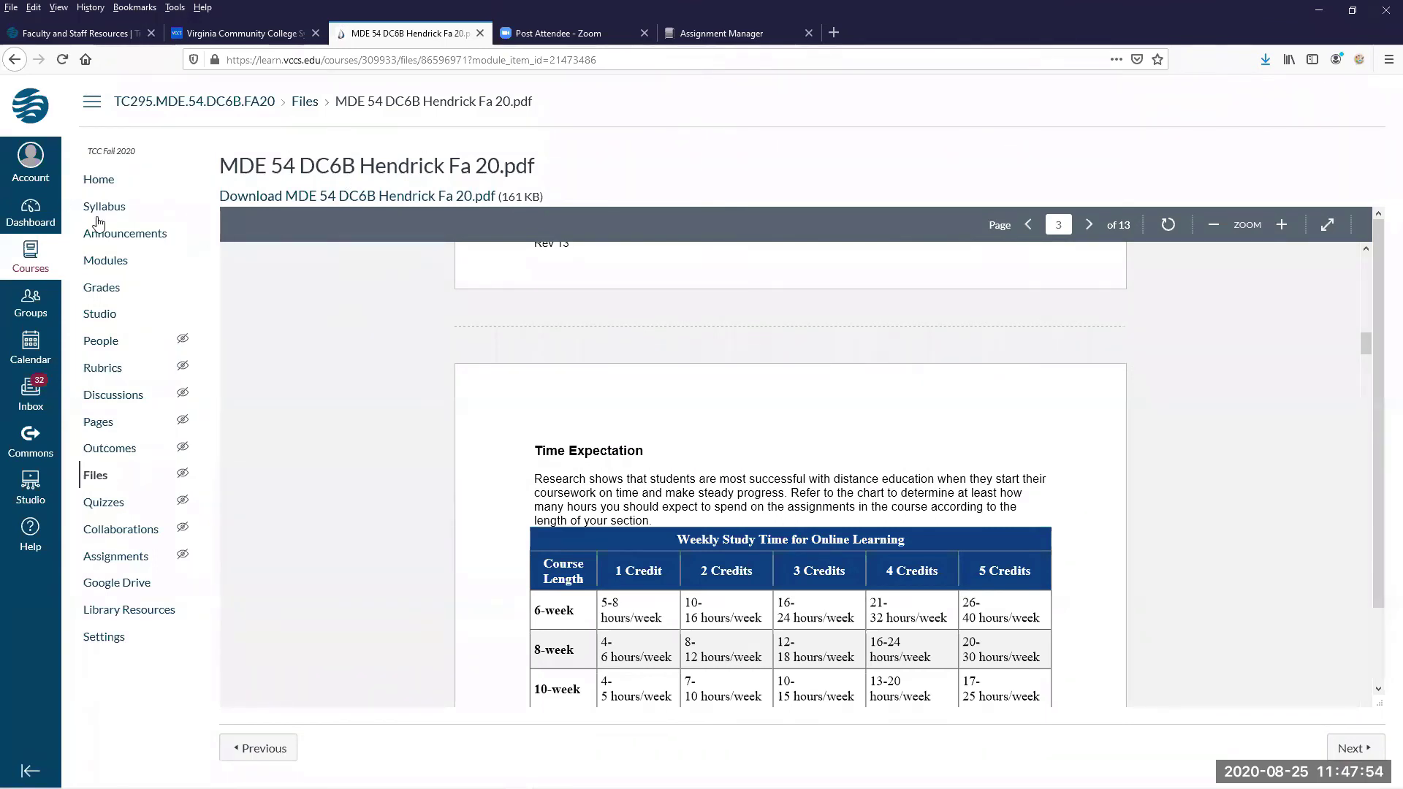
Return to the dashboard, enter the TC295.MTH.154.DC6B.FA20 course and open its syllabus from the Start Here module.
{"action": "left_click", "coordinate": [34, 220]}
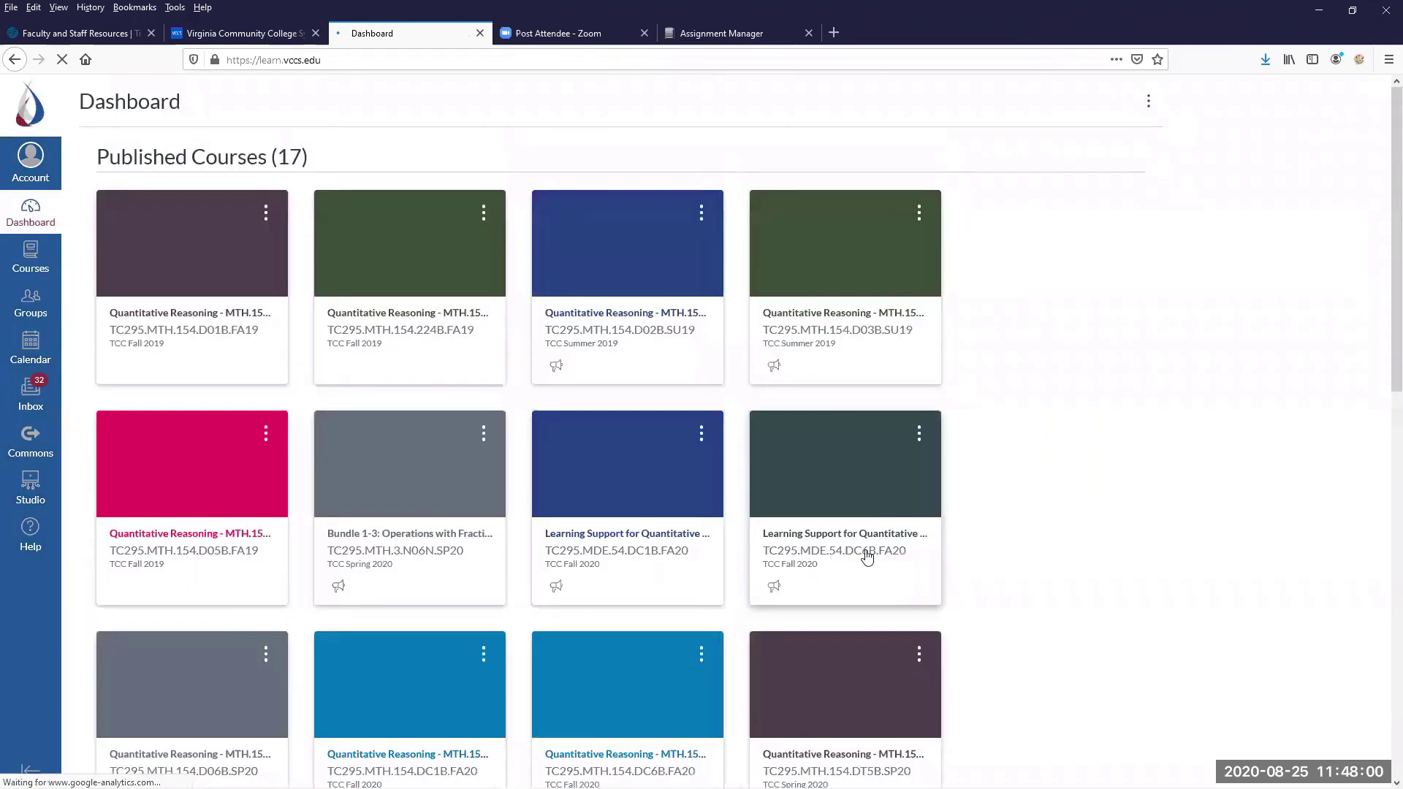
{"action": "scroll", "coordinate": [865, 577], "scroll_direction": "down", "scroll_amount": 2}
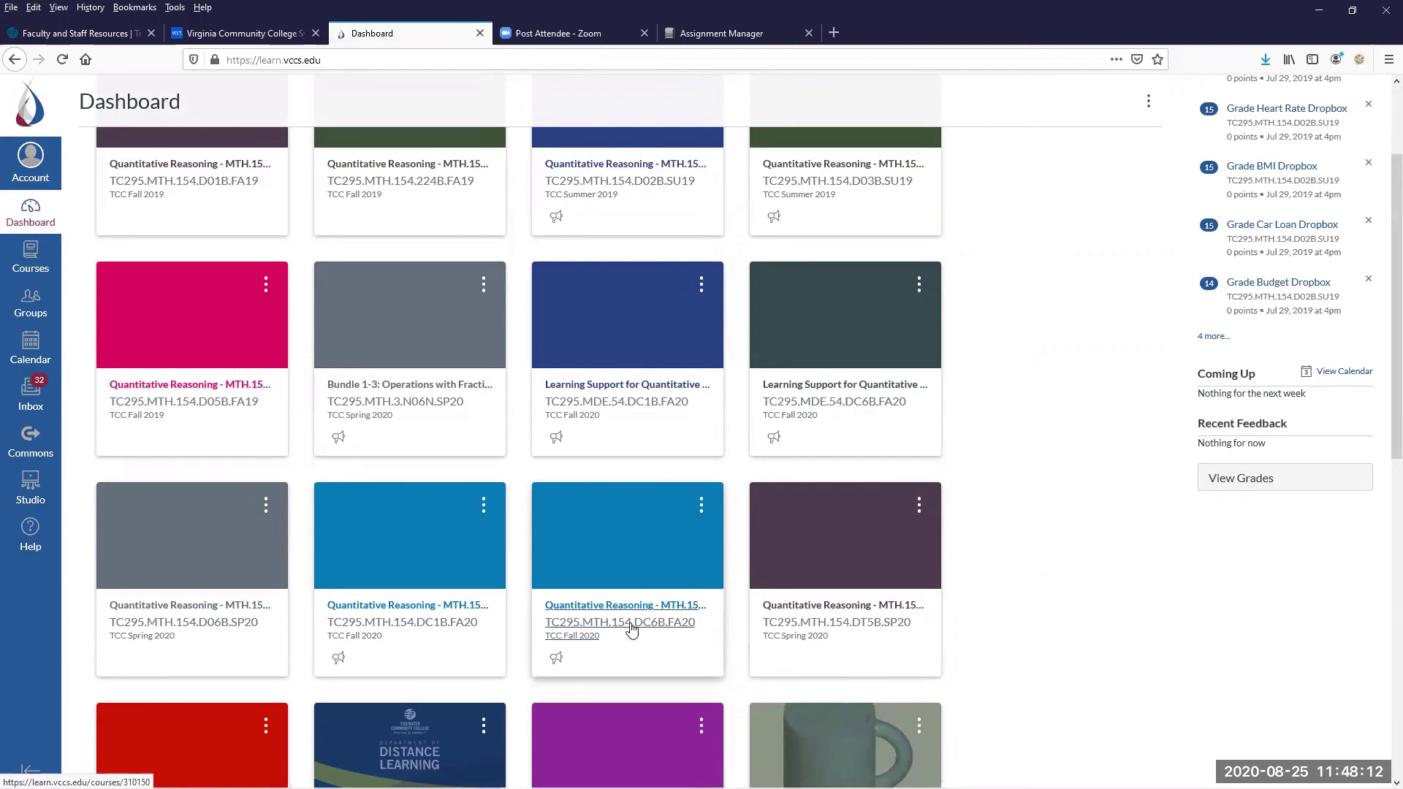
{"action": "left_click", "coordinate": [631, 630]}
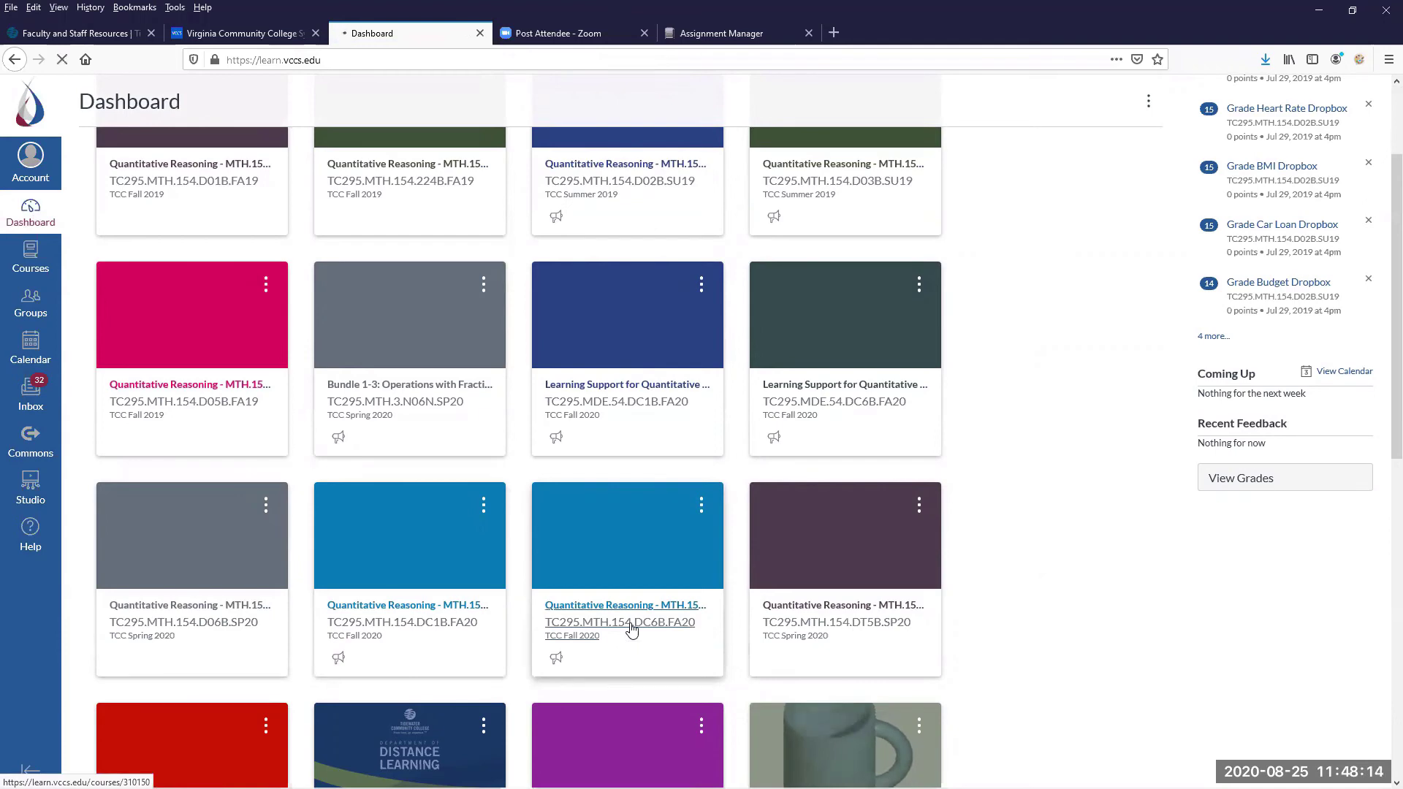
{"action": "scroll", "coordinate": [429, 560], "scroll_direction": "down", "scroll_amount": 1}
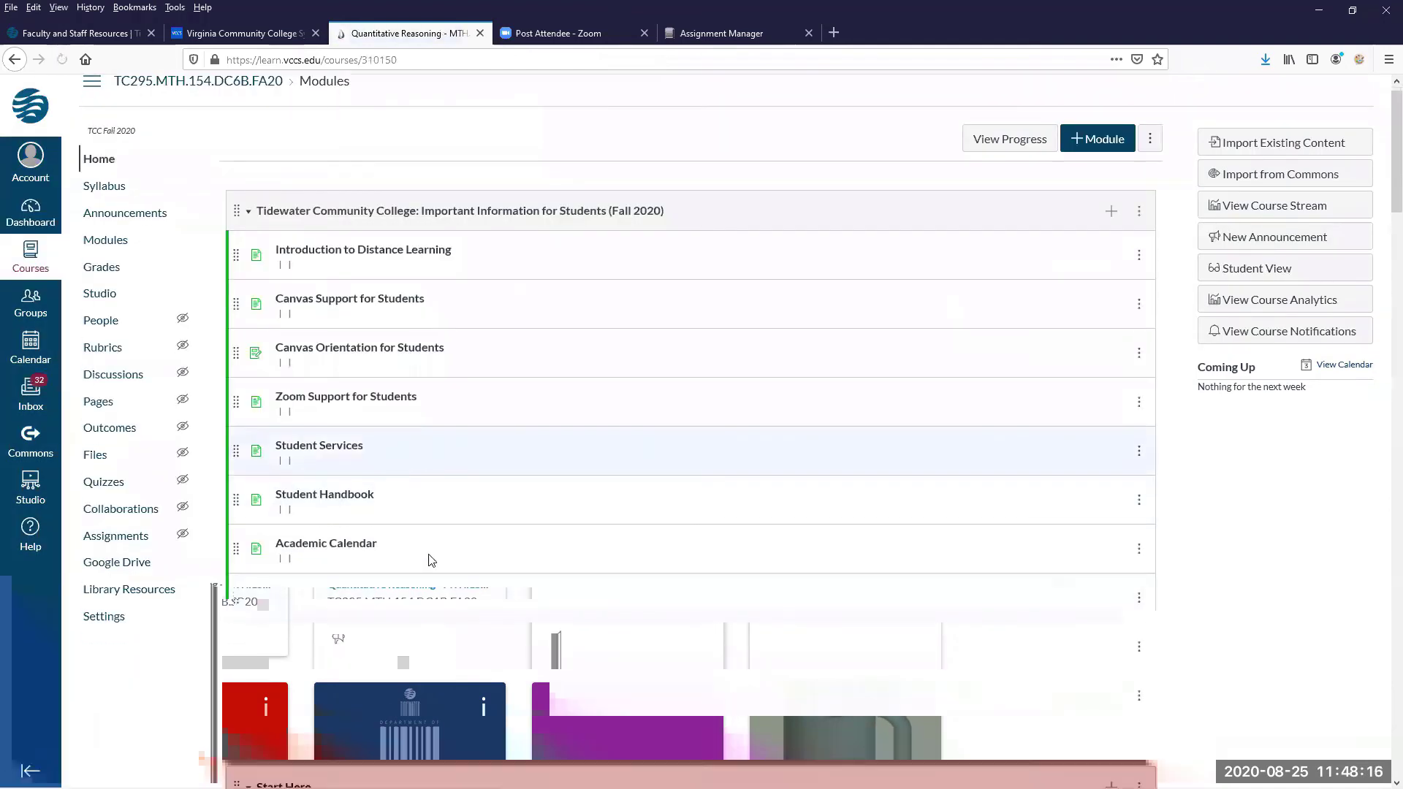
{"action": "scroll", "coordinate": [429, 560], "scroll_direction": "down", "scroll_amount": 3}
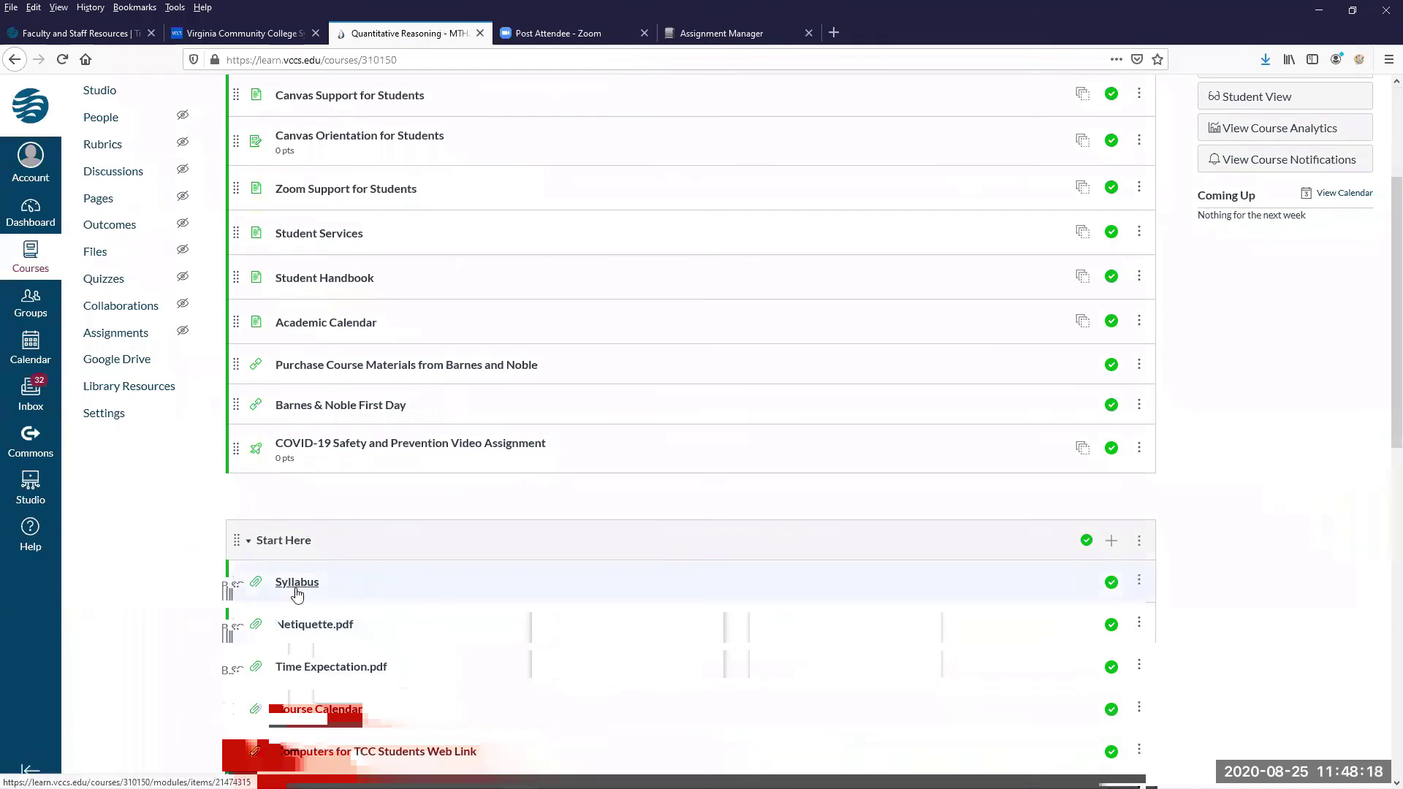
{"action": "left_click", "coordinate": [296, 588]}
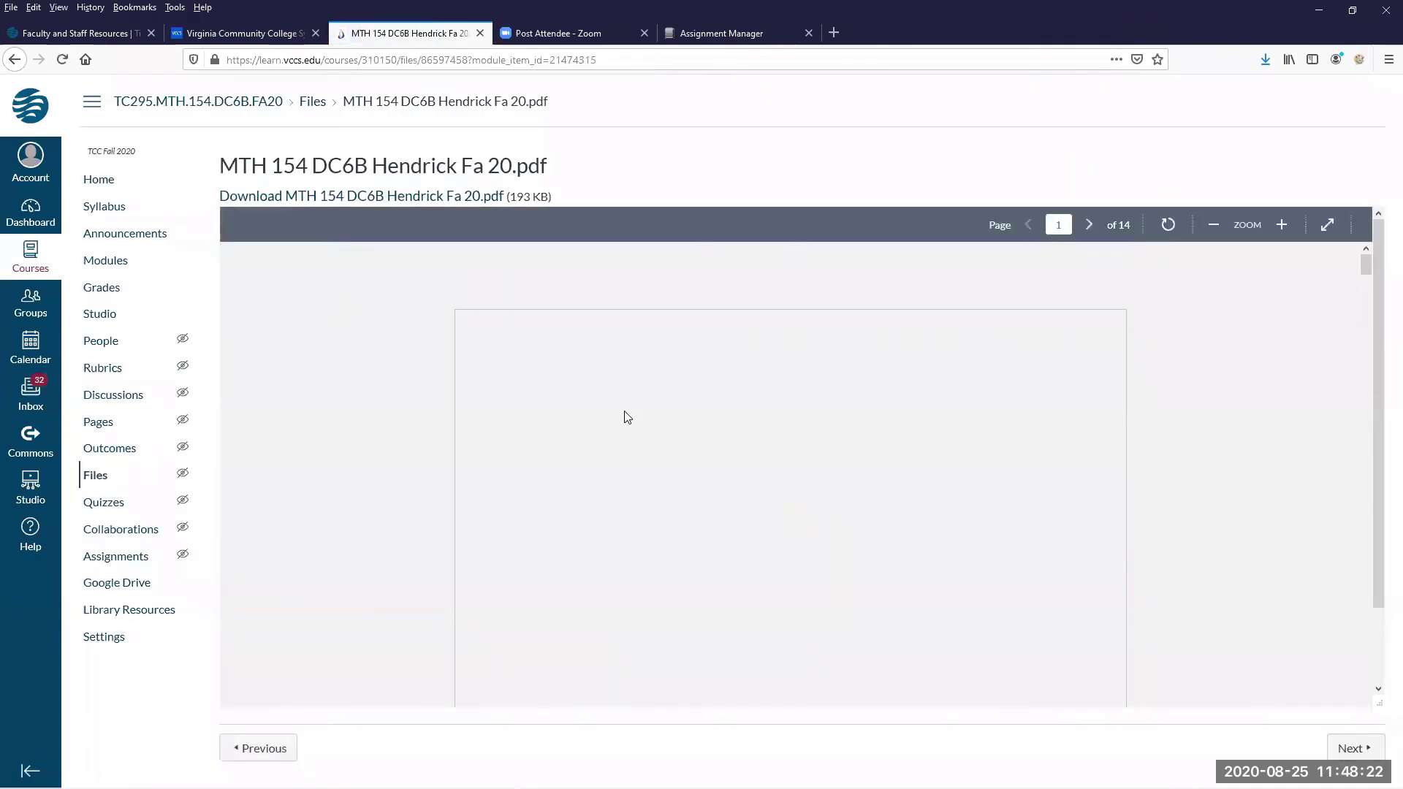
Review the MTH 154 syllabus from instructor information through course topics and delivery to the required texts and MML access code.
{"action": "scroll", "coordinate": [627, 417], "scroll_direction": "down", "scroll_amount": 10}
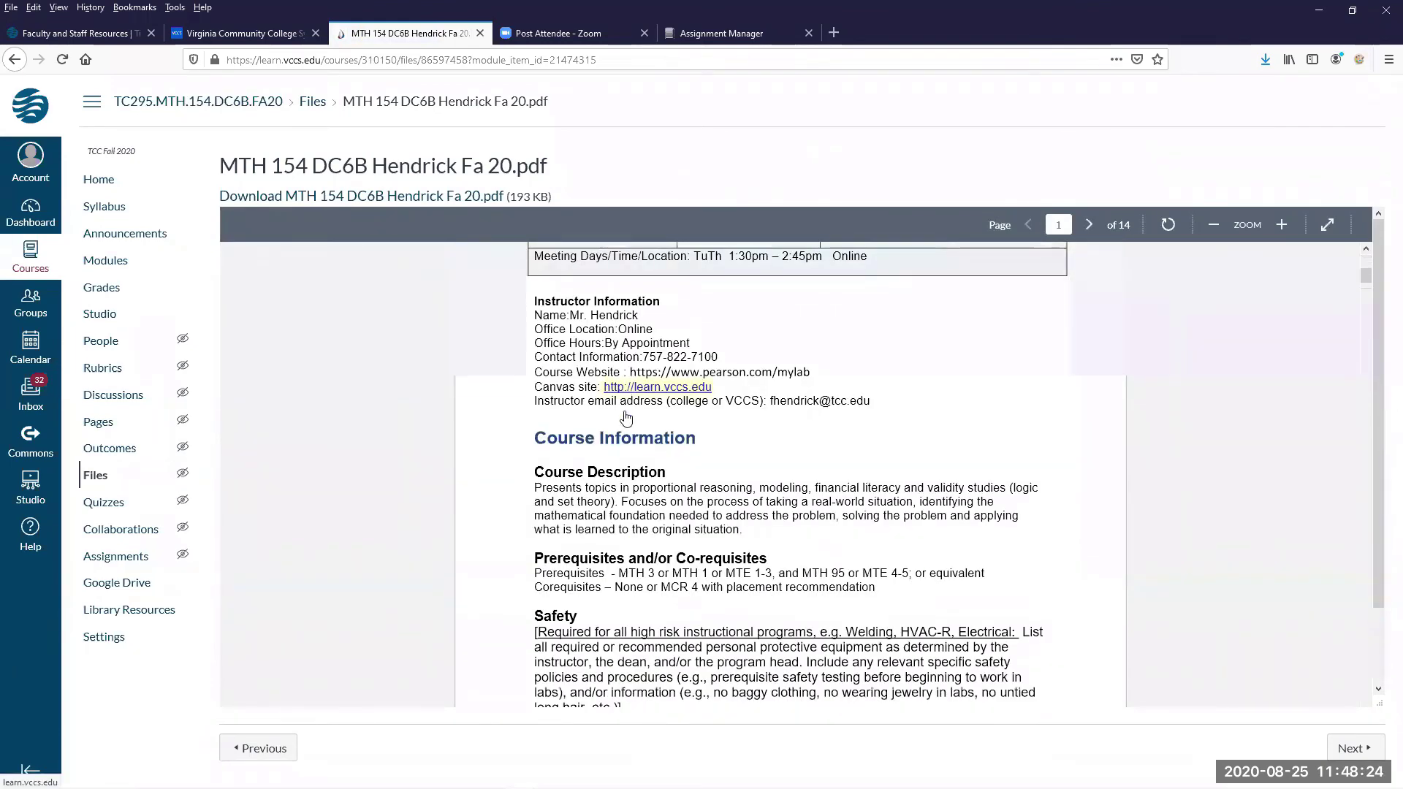
{"action": "scroll", "coordinate": [626, 418], "scroll_direction": "down", "scroll_amount": 7}
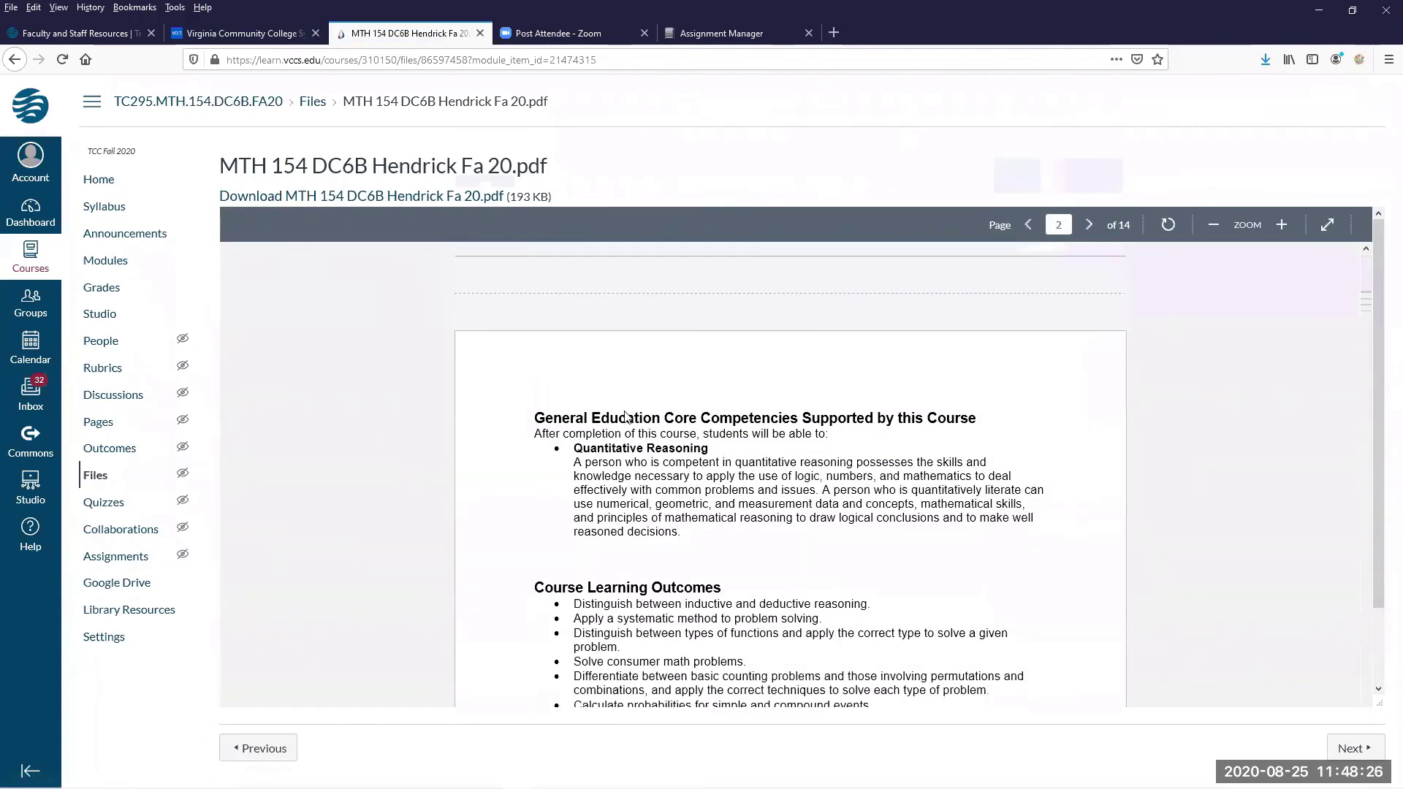
{"action": "scroll", "coordinate": [626, 417], "scroll_direction": "up", "scroll_amount": 7}
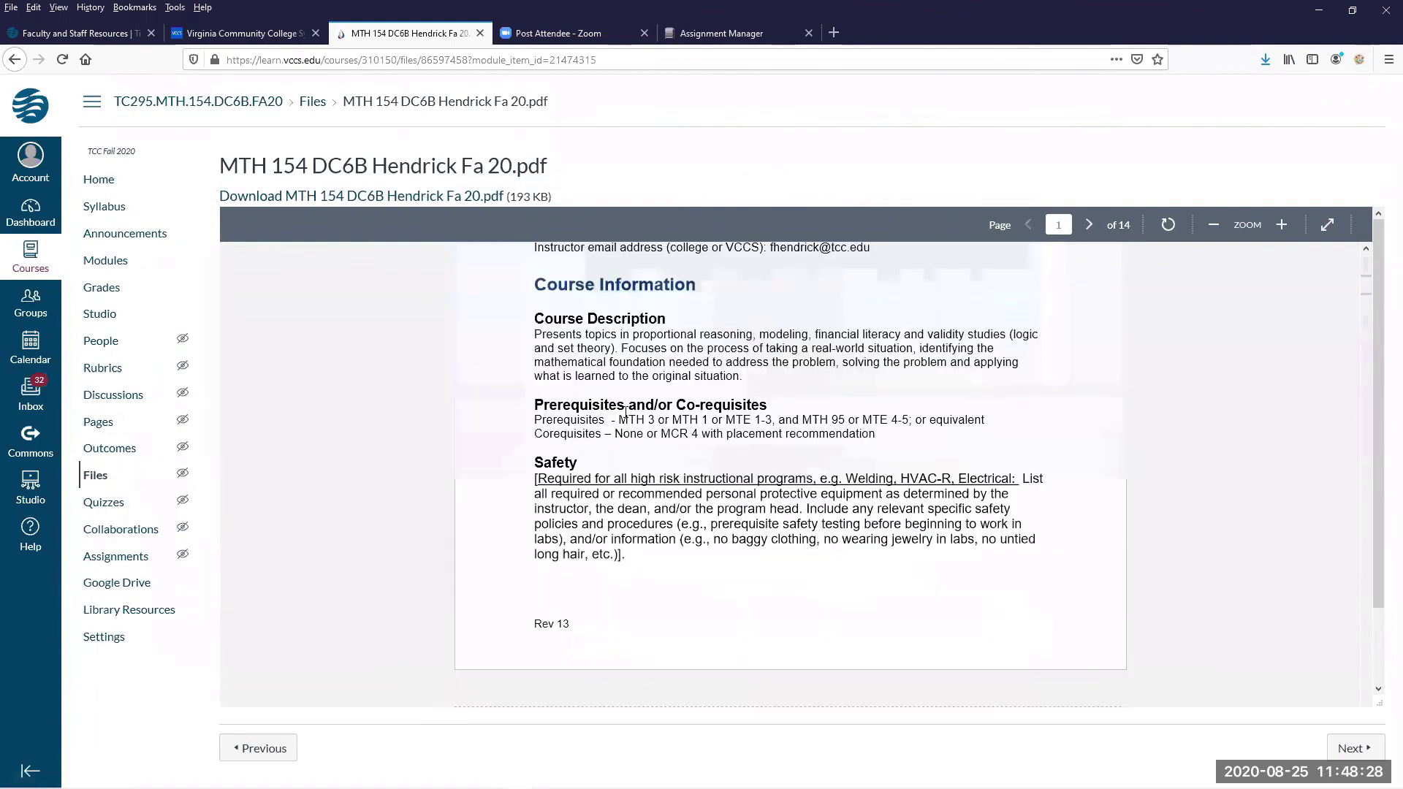
{"action": "scroll", "coordinate": [626, 413], "scroll_direction": "down", "scroll_amount": 10}
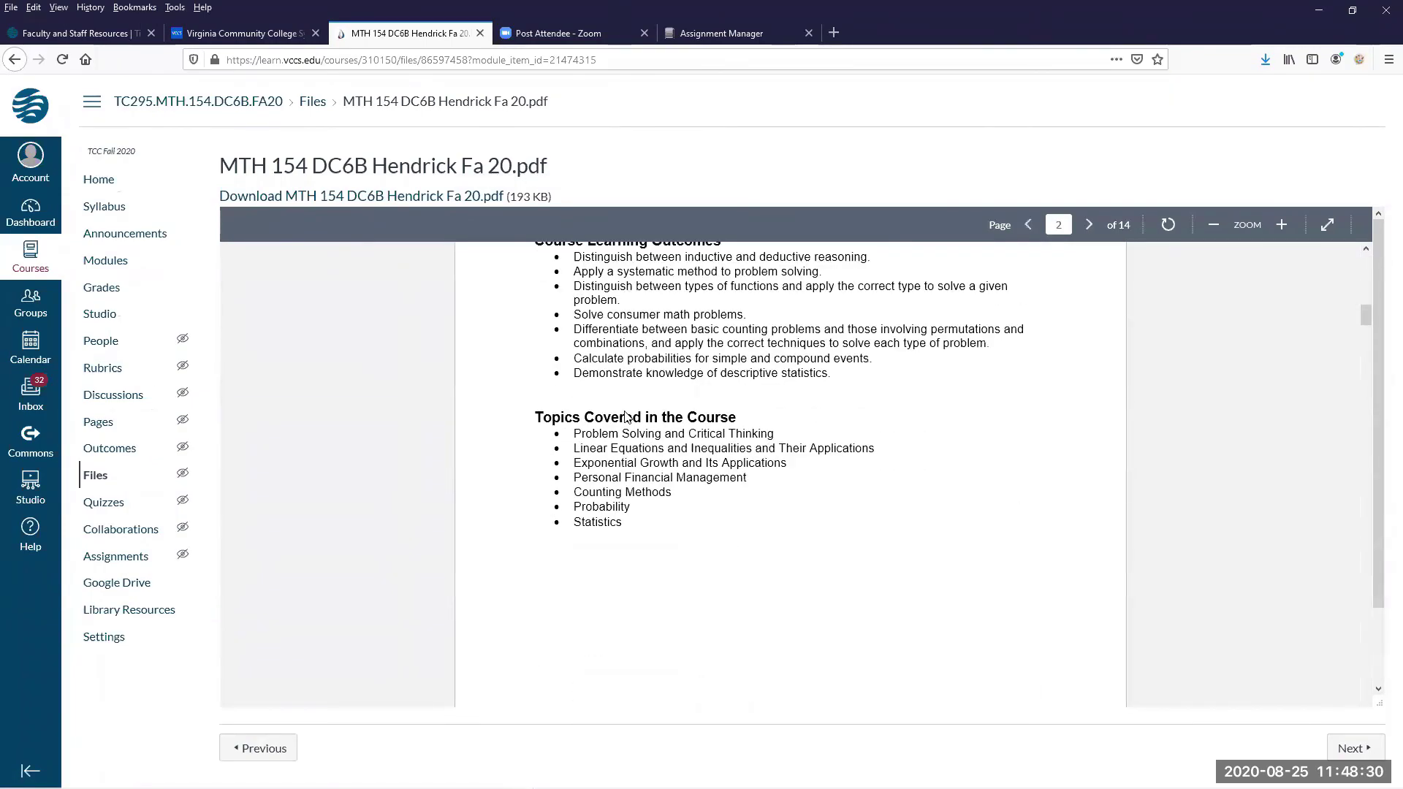
{"action": "scroll", "coordinate": [626, 417], "scroll_direction": "down", "scroll_amount": 10}
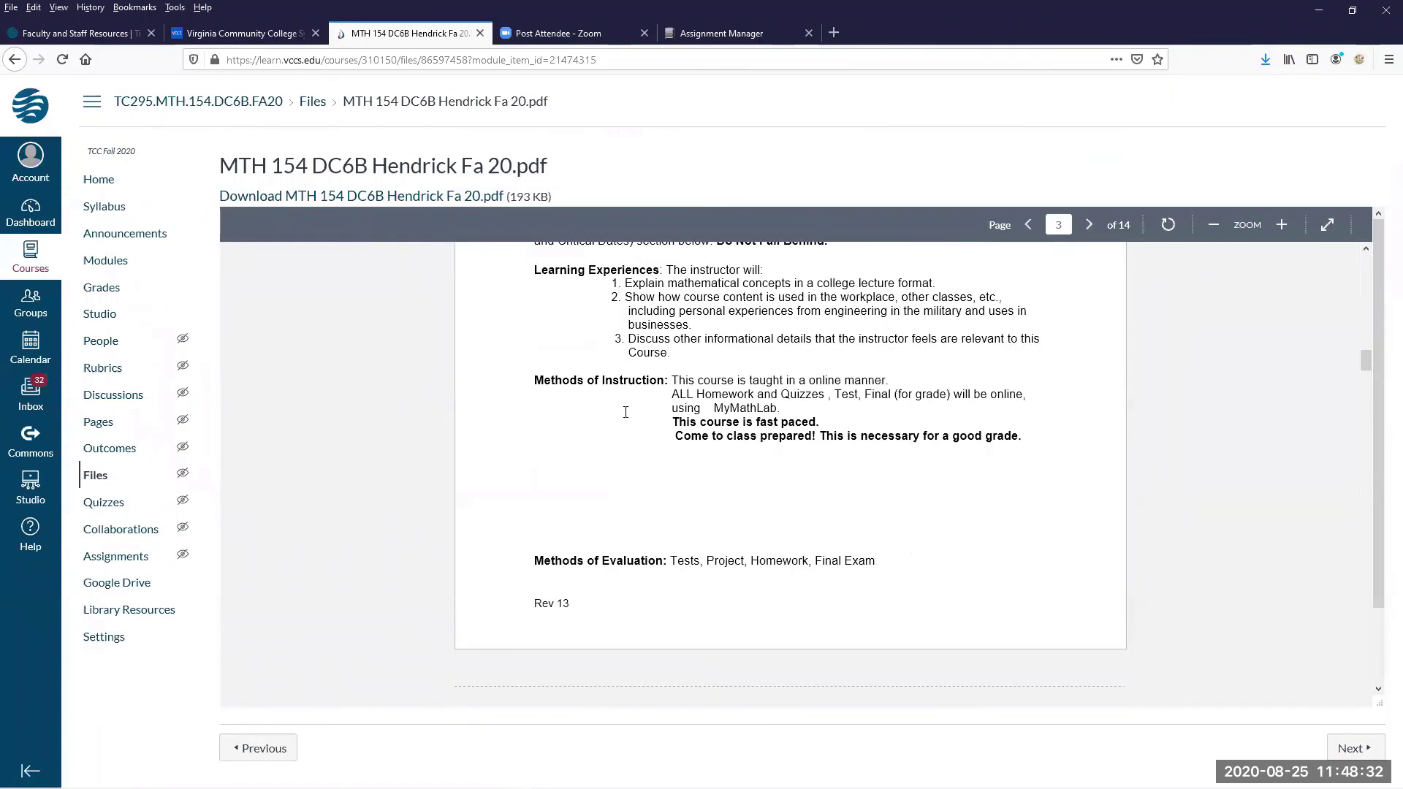
{"action": "scroll", "coordinate": [626, 412], "scroll_direction": "down", "scroll_amount": 5}
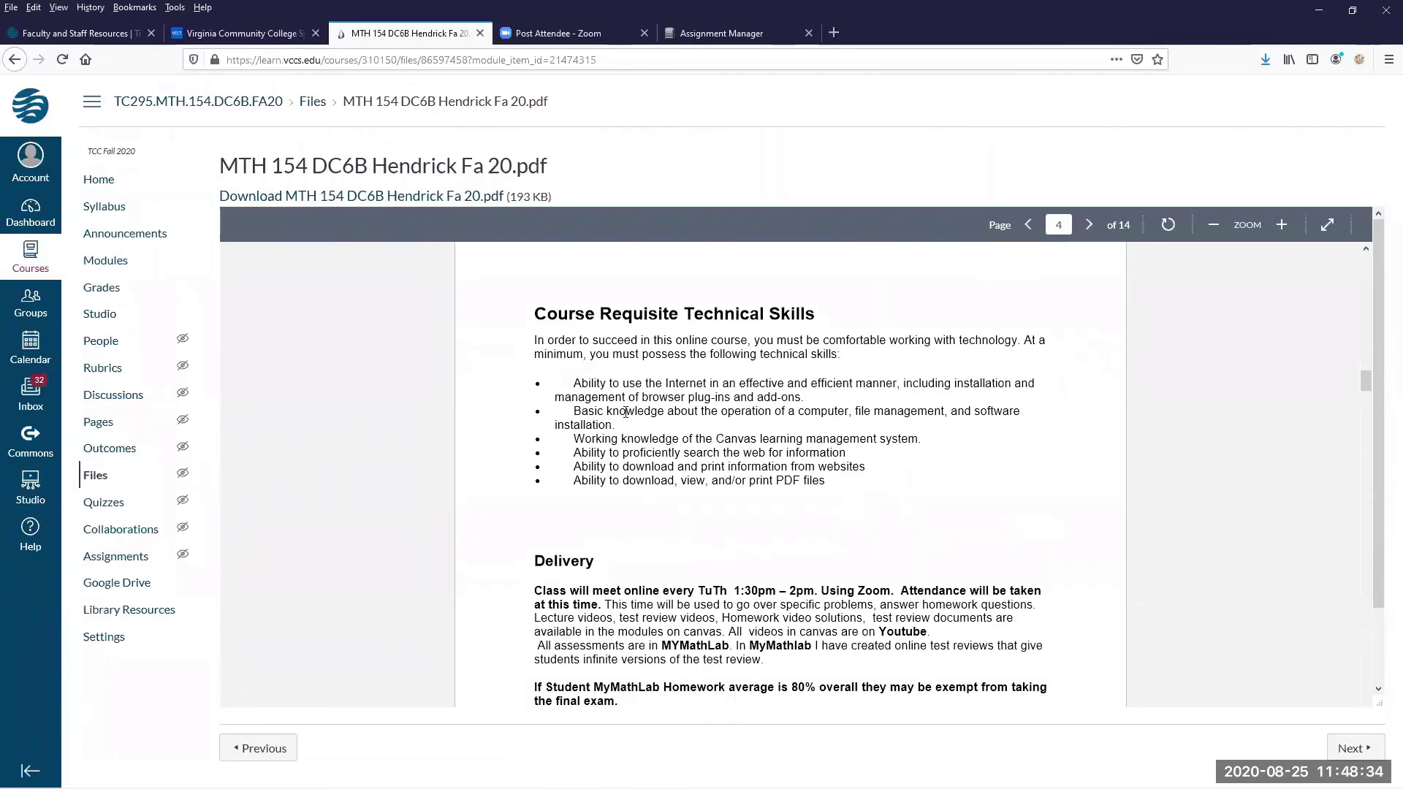
{"action": "scroll", "coordinate": [627, 413], "scroll_direction": "down", "scroll_amount": 6}
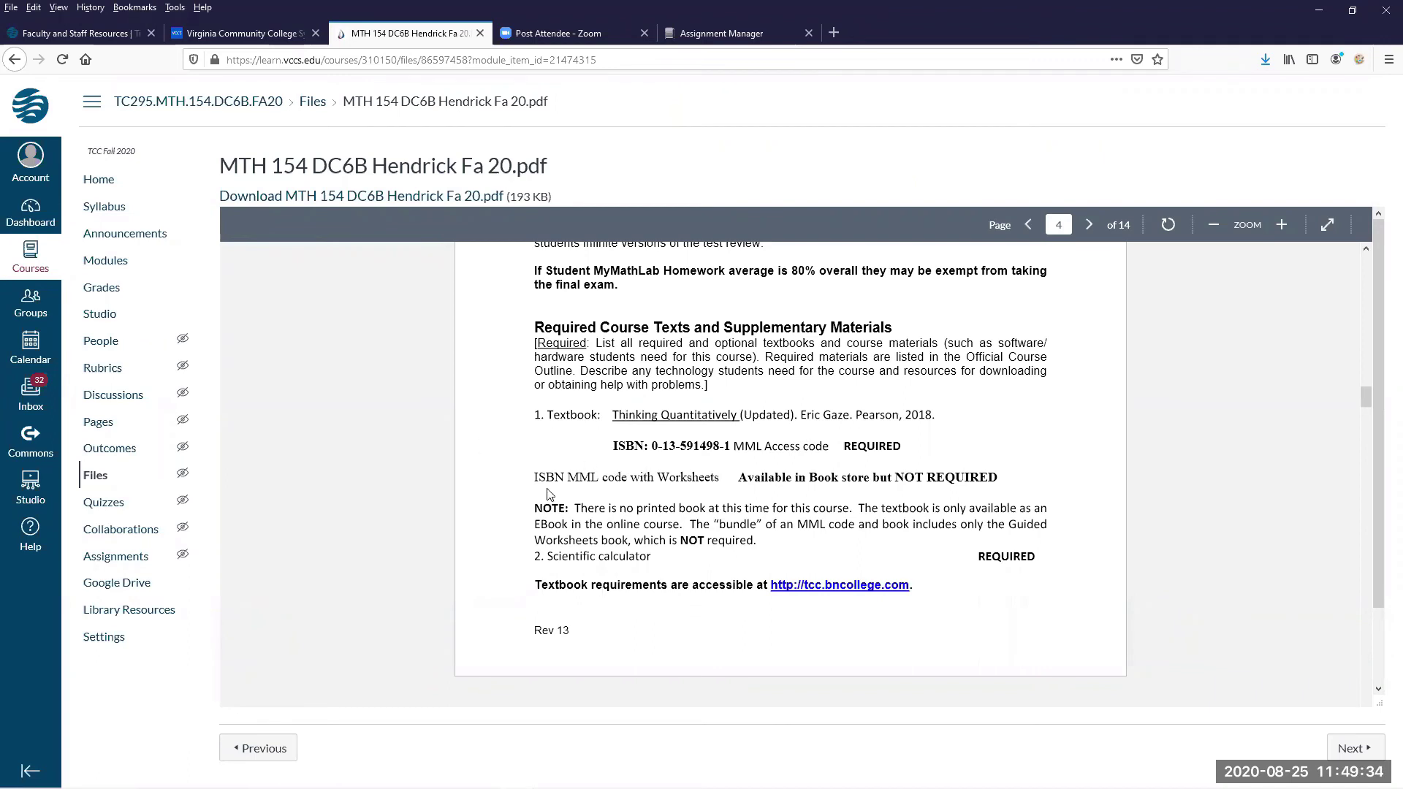
{"action": "left_click_drag", "start_coordinate": [588, 476], "coordinate": [601, 478]}
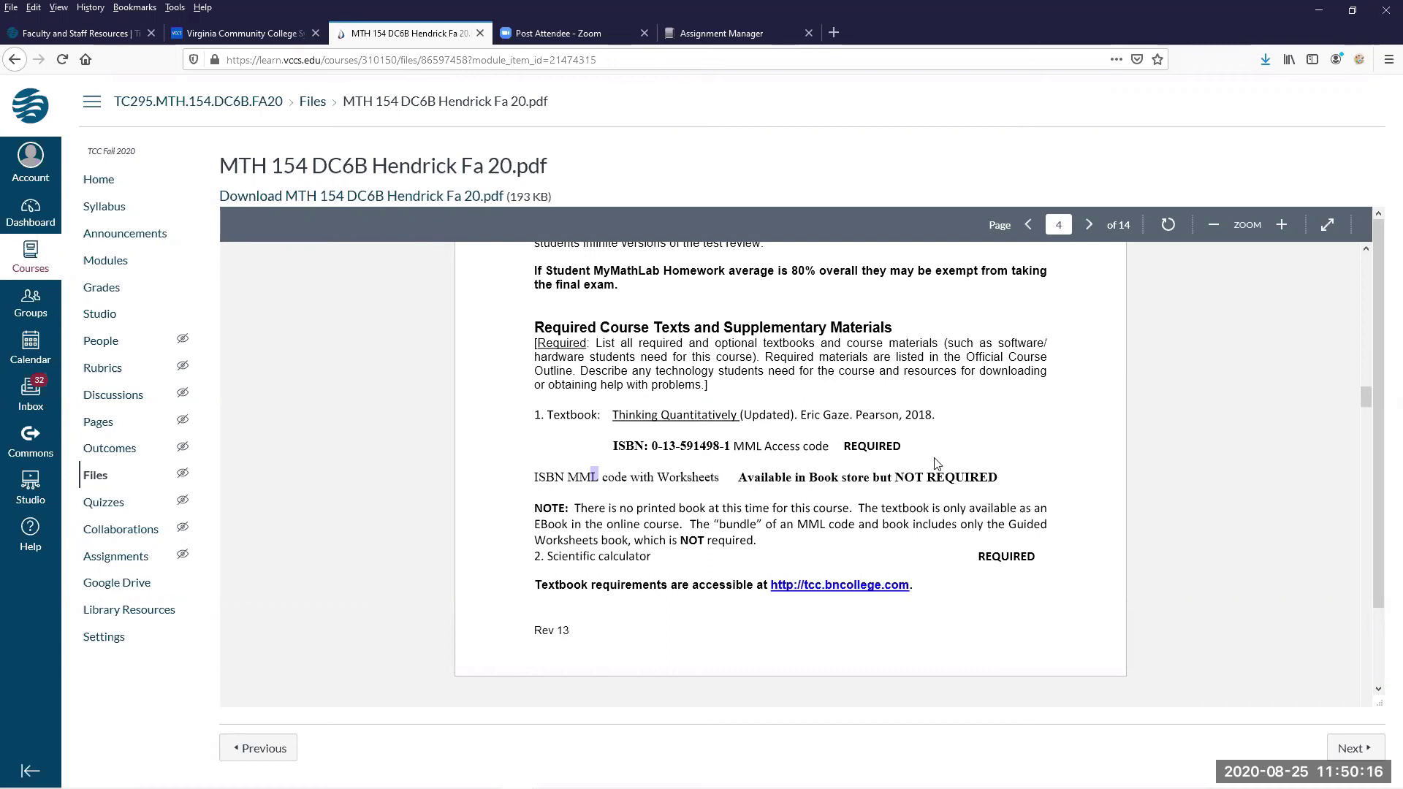
Reopen the TC295.MDE.54.DC6B.FA20 course from the dashboard, and switch to the MyLab Math Assignment Manager to view the weekly attendance checks.
{"action": "left_click", "coordinate": [31, 218]}
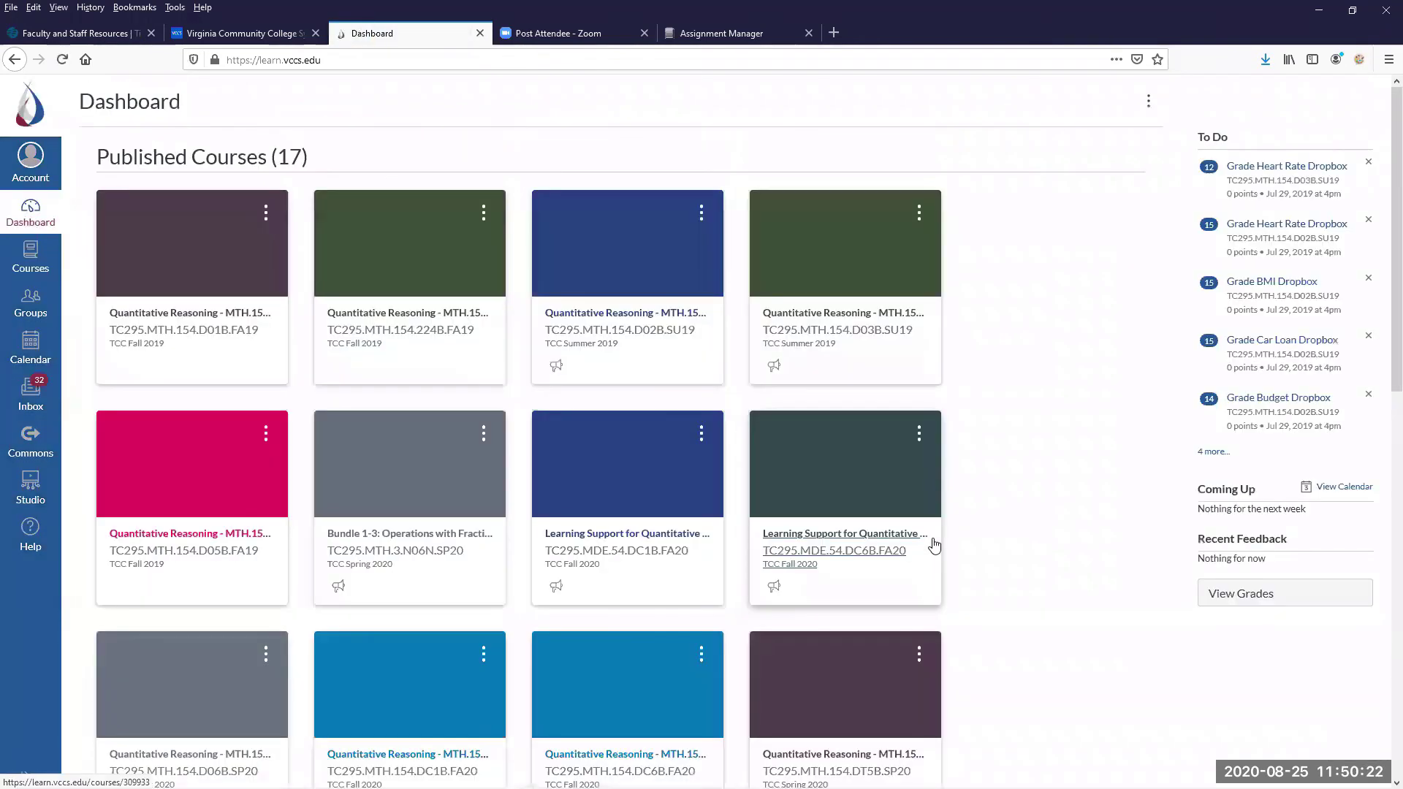
{"action": "left_click", "coordinate": [863, 556]}
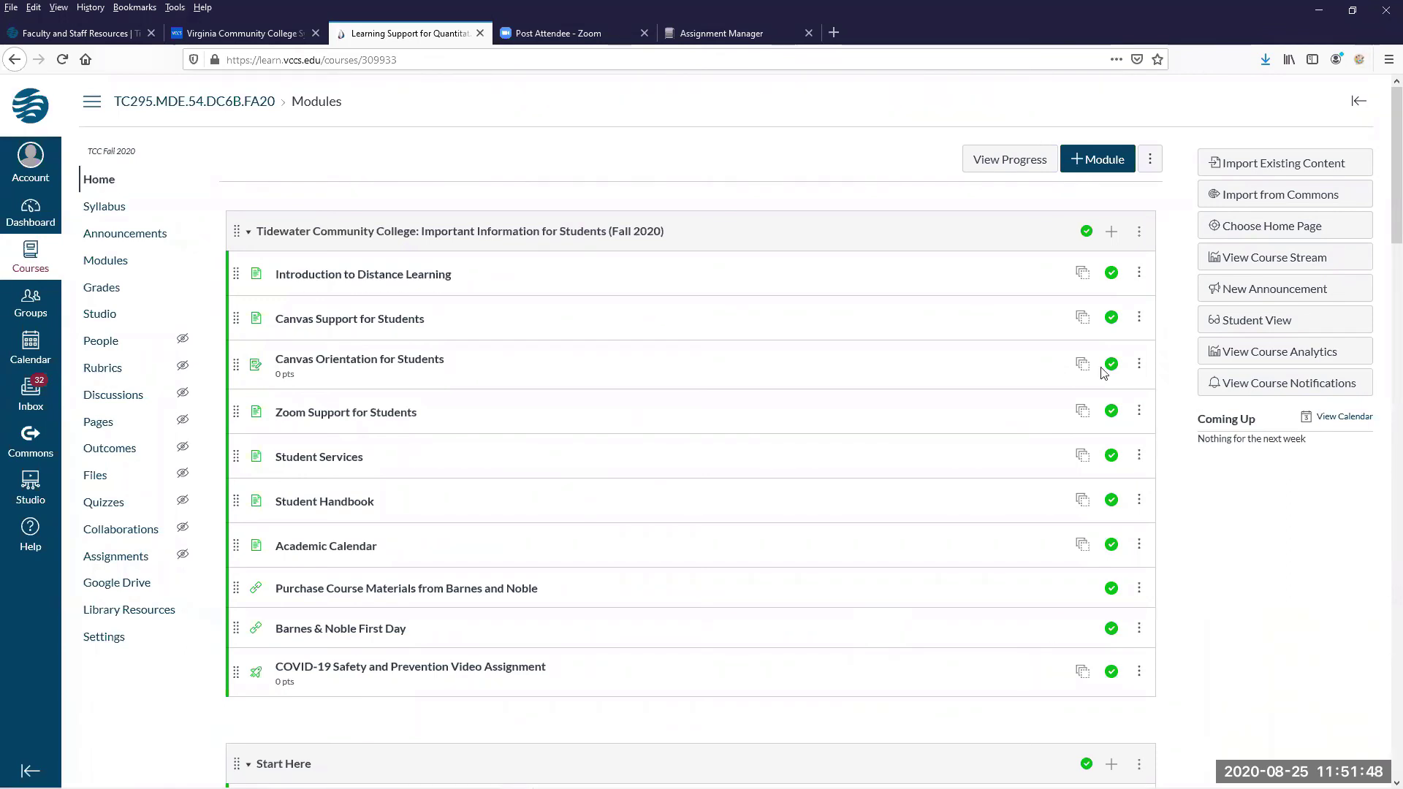
{"action": "left_click", "coordinate": [725, 26]}
{"action": "left_click_drag", "start_coordinate": [1370, 257], "coordinate": [1369, 594]}
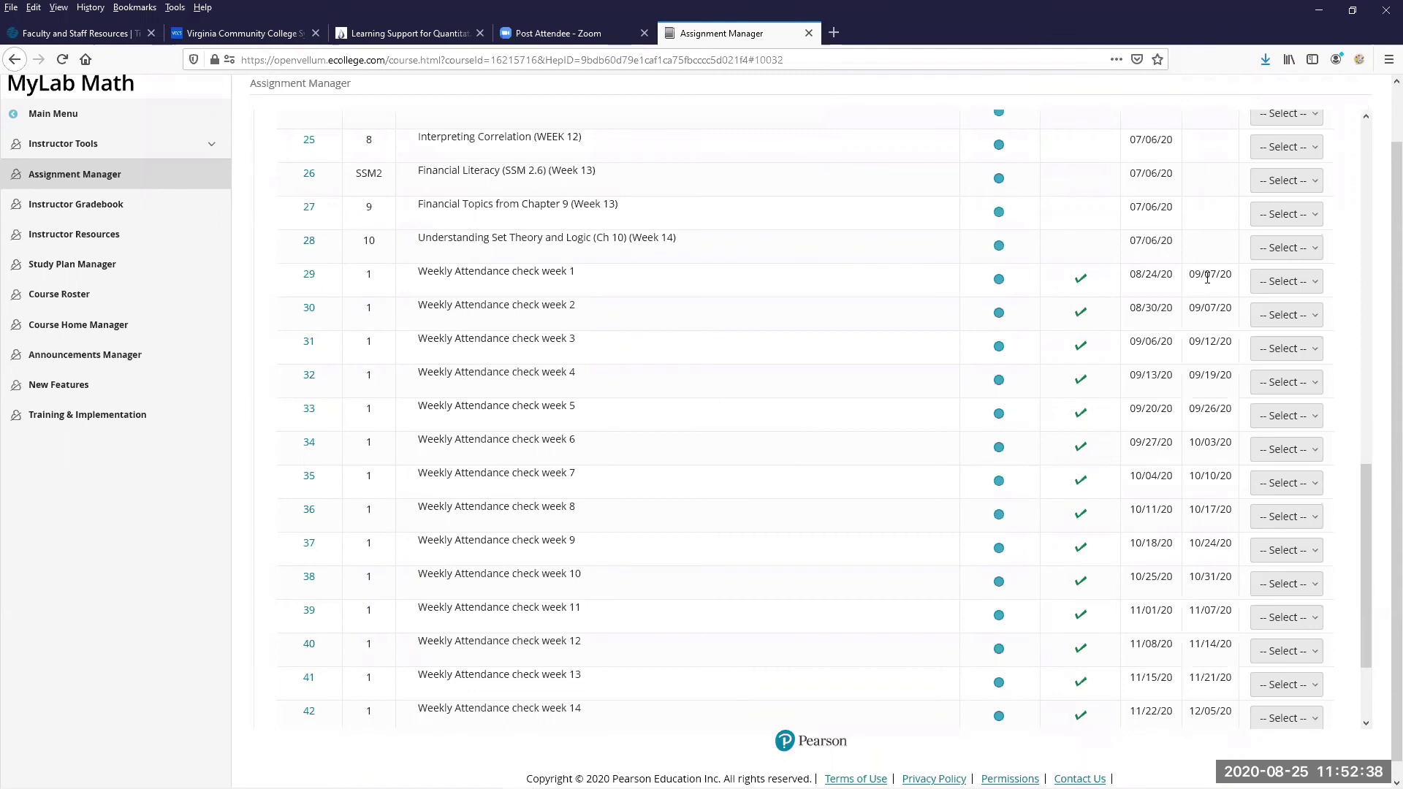
Review the weekly homework assignments in the Homework/Test Manager, from the Week 1 study skills through the Week 10 items.
{"action": "scroll", "coordinate": [1207, 278], "scroll_direction": "up", "scroll_amount": 12}
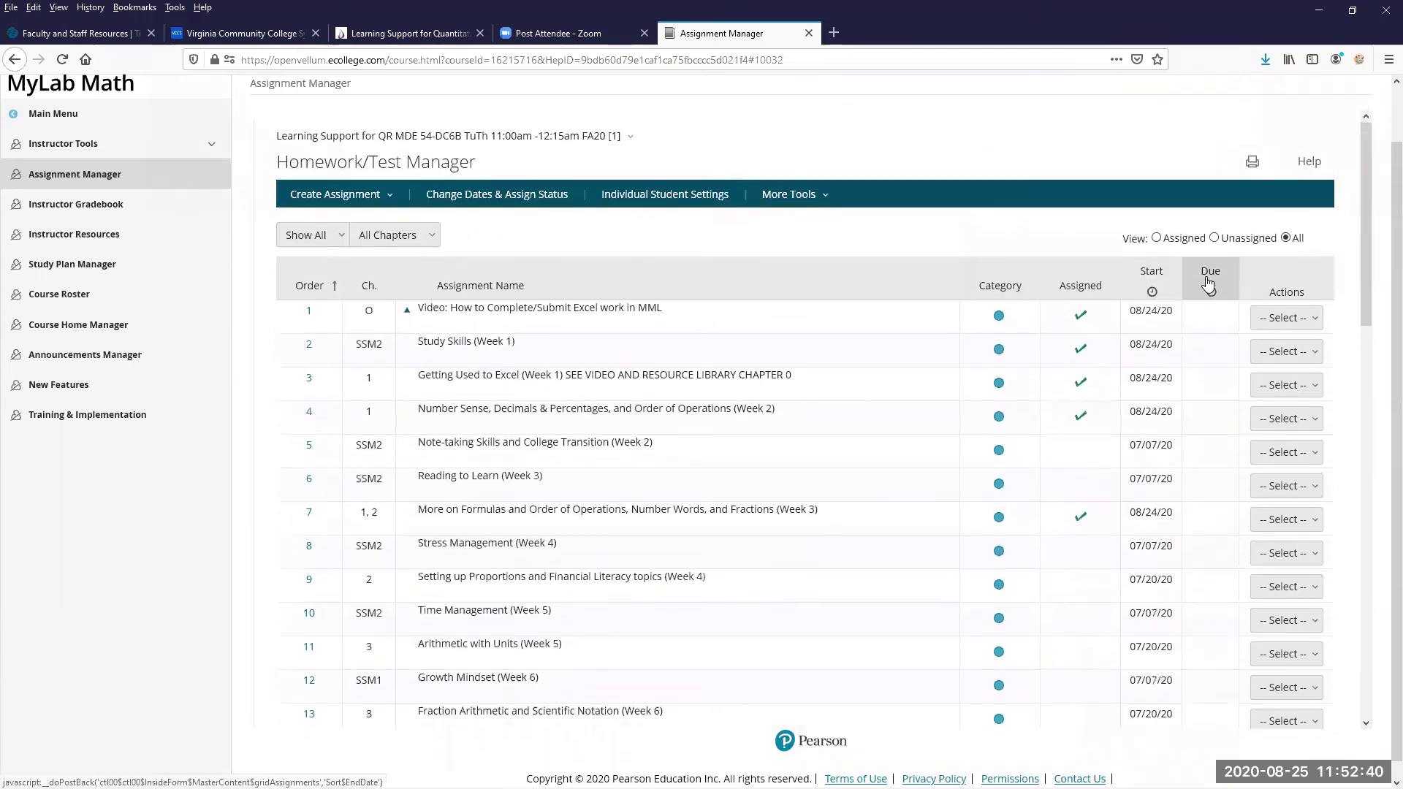
{"action": "scroll", "coordinate": [1207, 282], "scroll_direction": "down", "scroll_amount": 2}
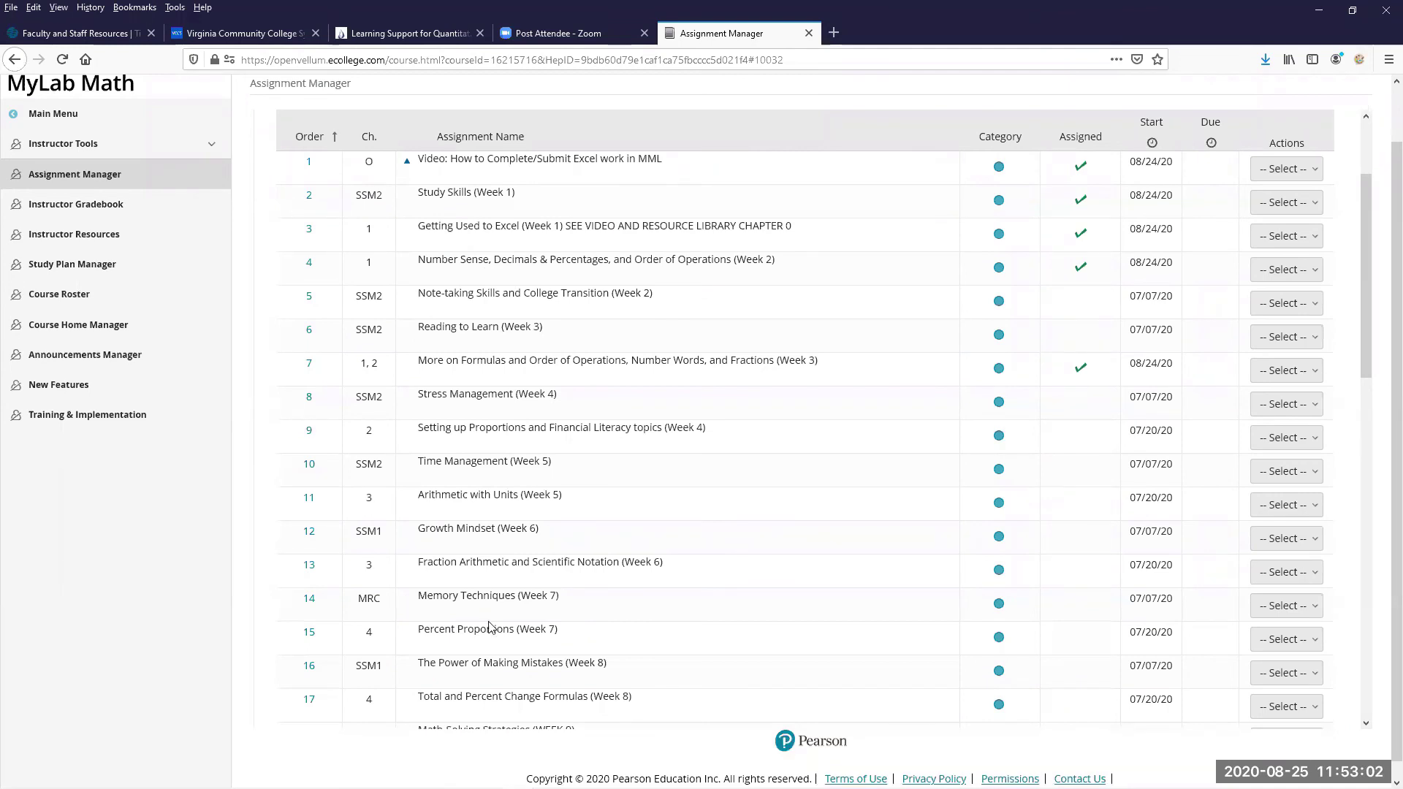
{"action": "scroll", "coordinate": [480, 644], "scroll_direction": "down", "scroll_amount": 1}
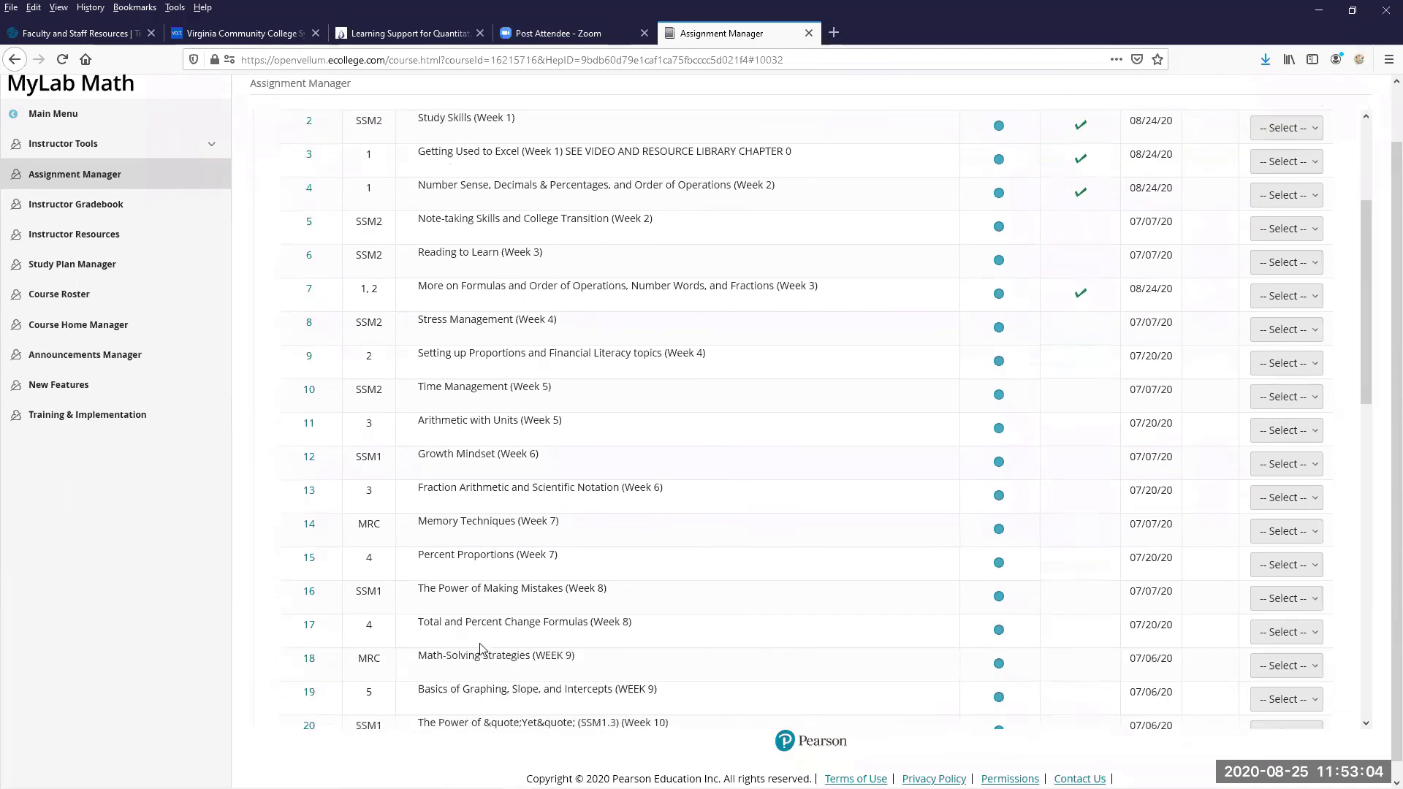
{"action": "scroll", "coordinate": [480, 647], "scroll_direction": "up", "scroll_amount": 5}
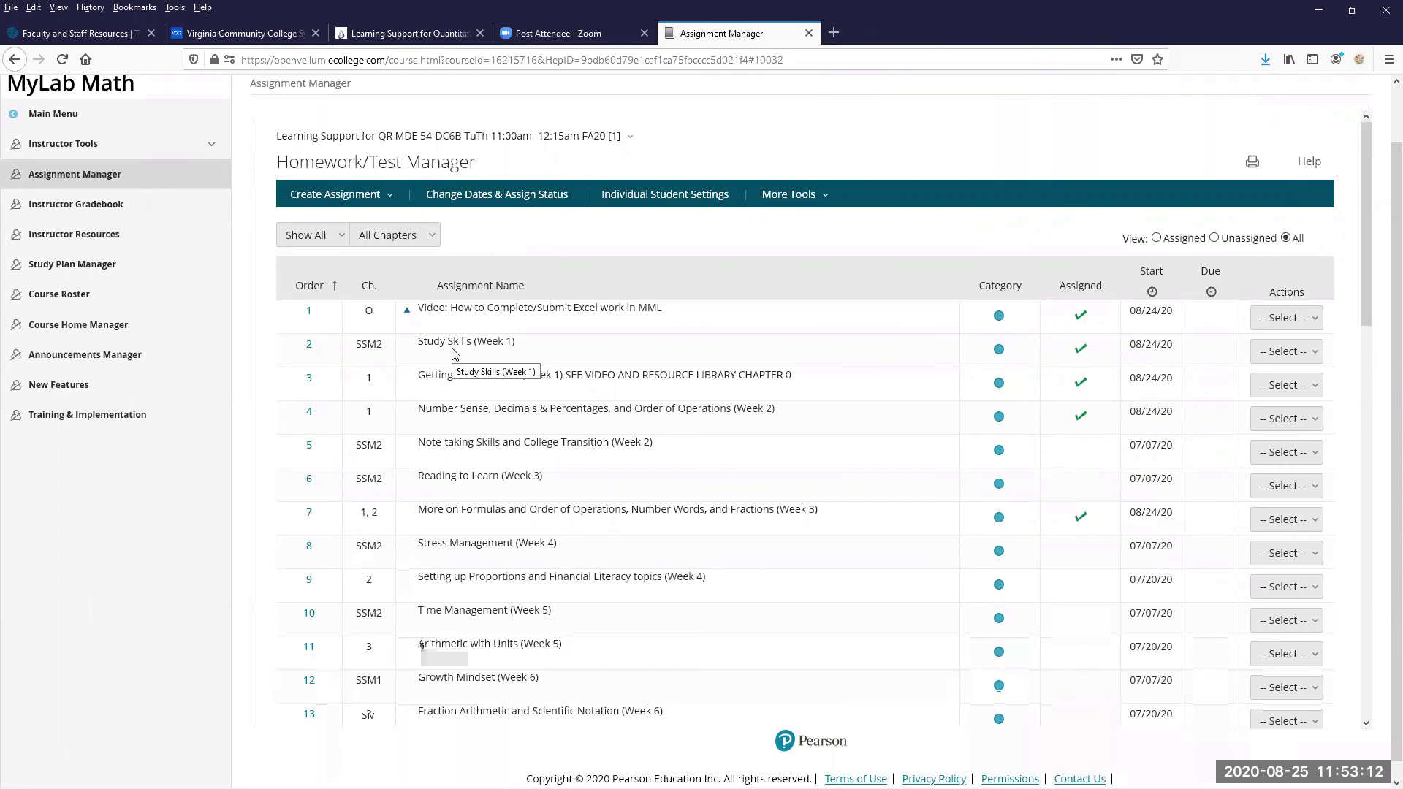
Assign the homework Setting up Proportions and Financial Literacy topics (Week 4) to the class.
{"action": "scroll", "coordinate": [452, 353], "scroll_direction": "down", "scroll_amount": 3}
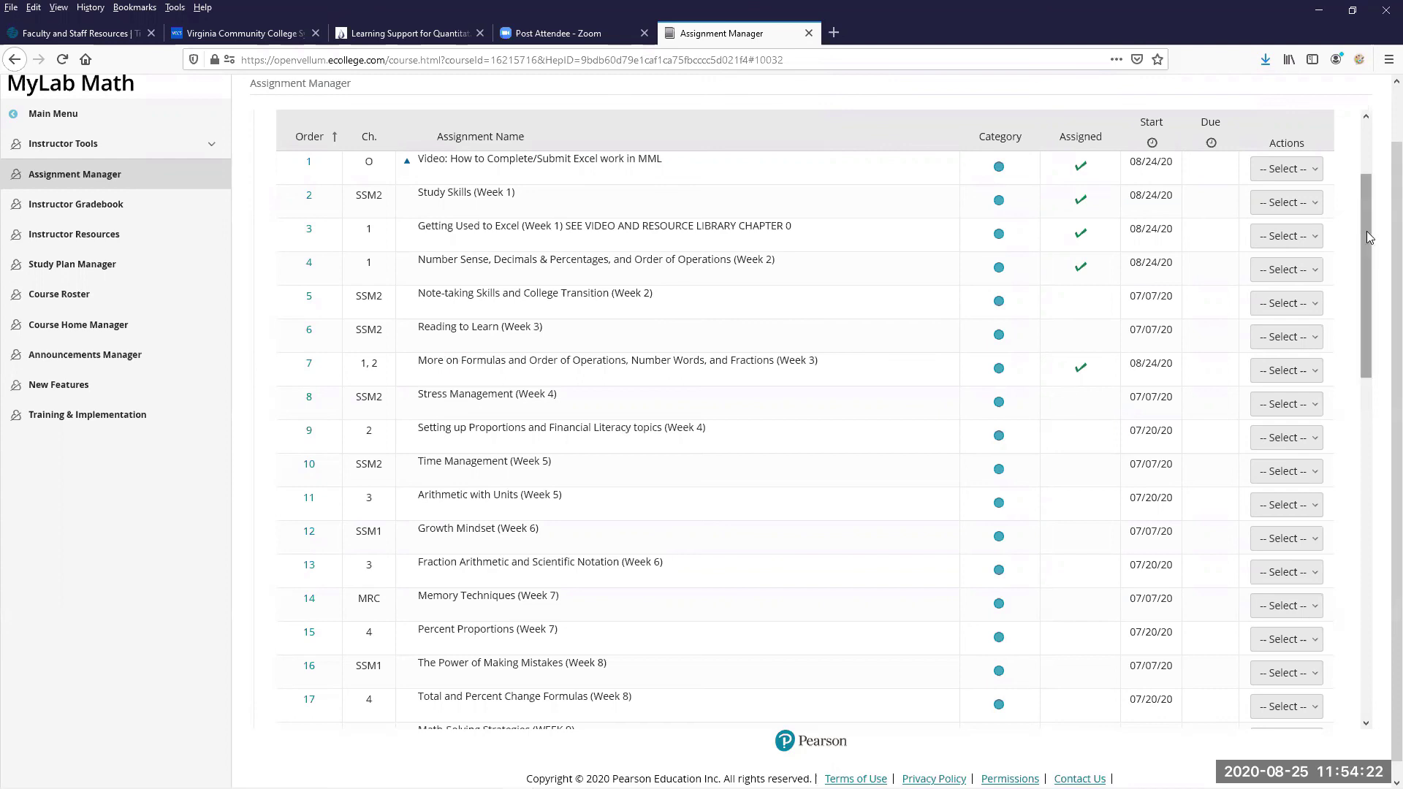
{"action": "left_click_drag", "start_coordinate": [1368, 224], "coordinate": [1351, 173]}
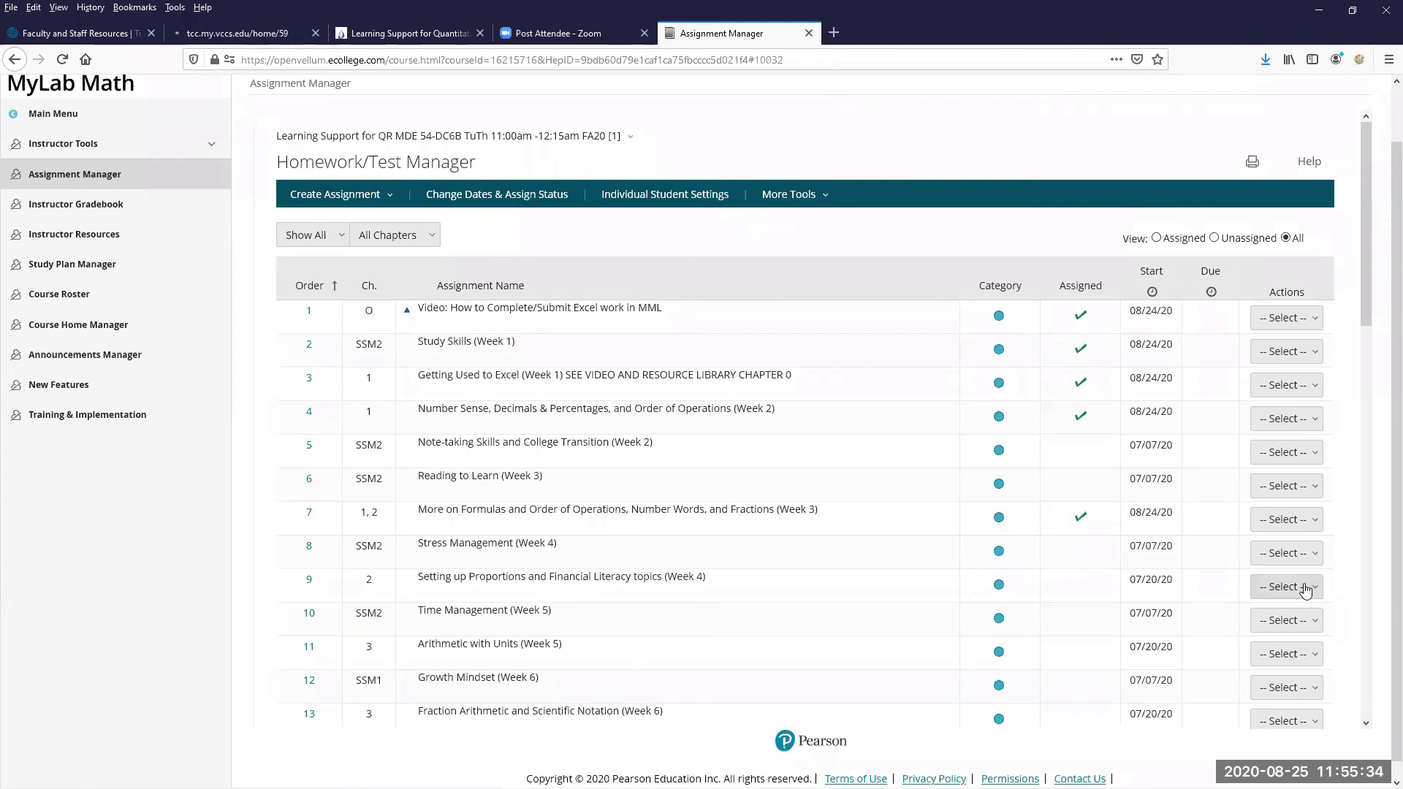
{"action": "left_click", "coordinate": [1280, 588]}
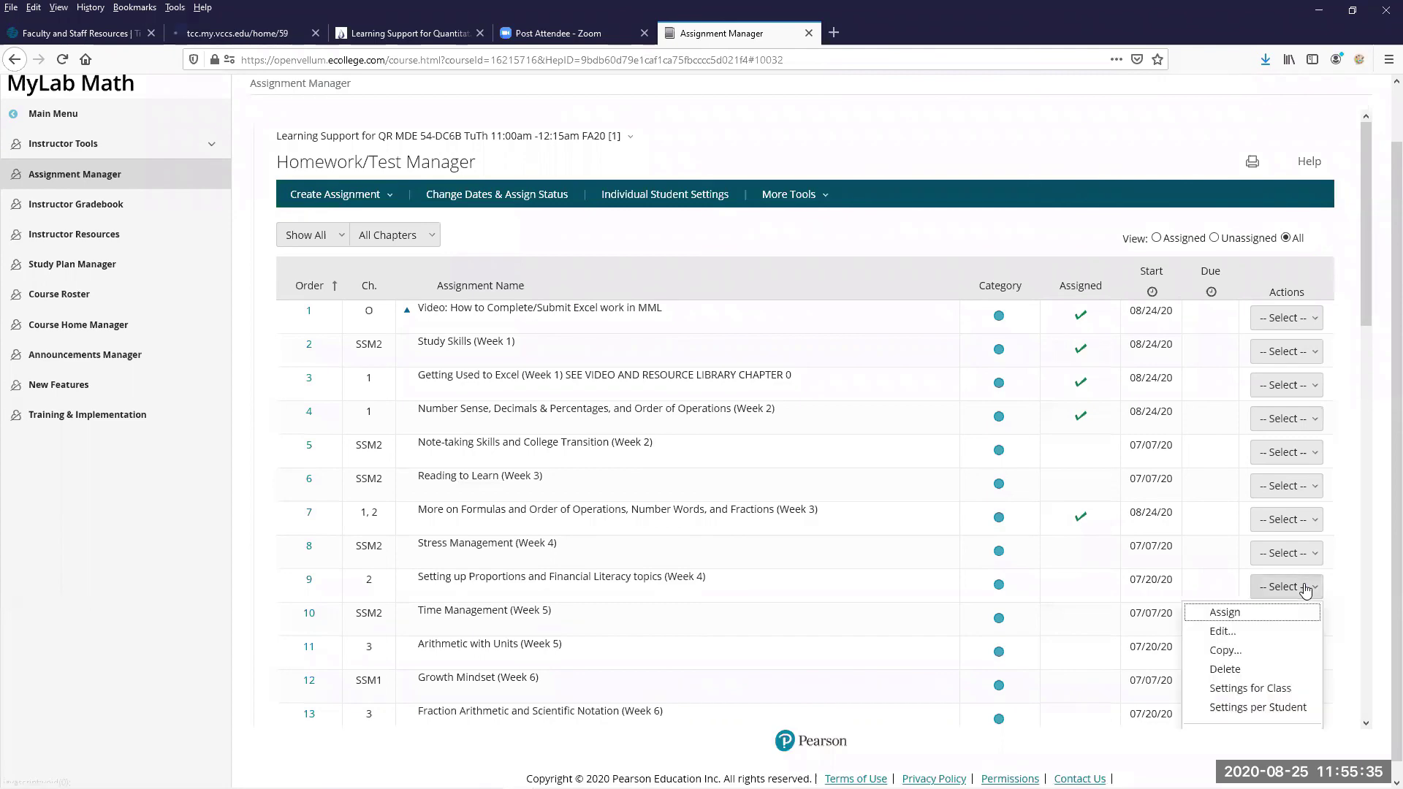
{"action": "left_click", "coordinate": [1269, 618]}
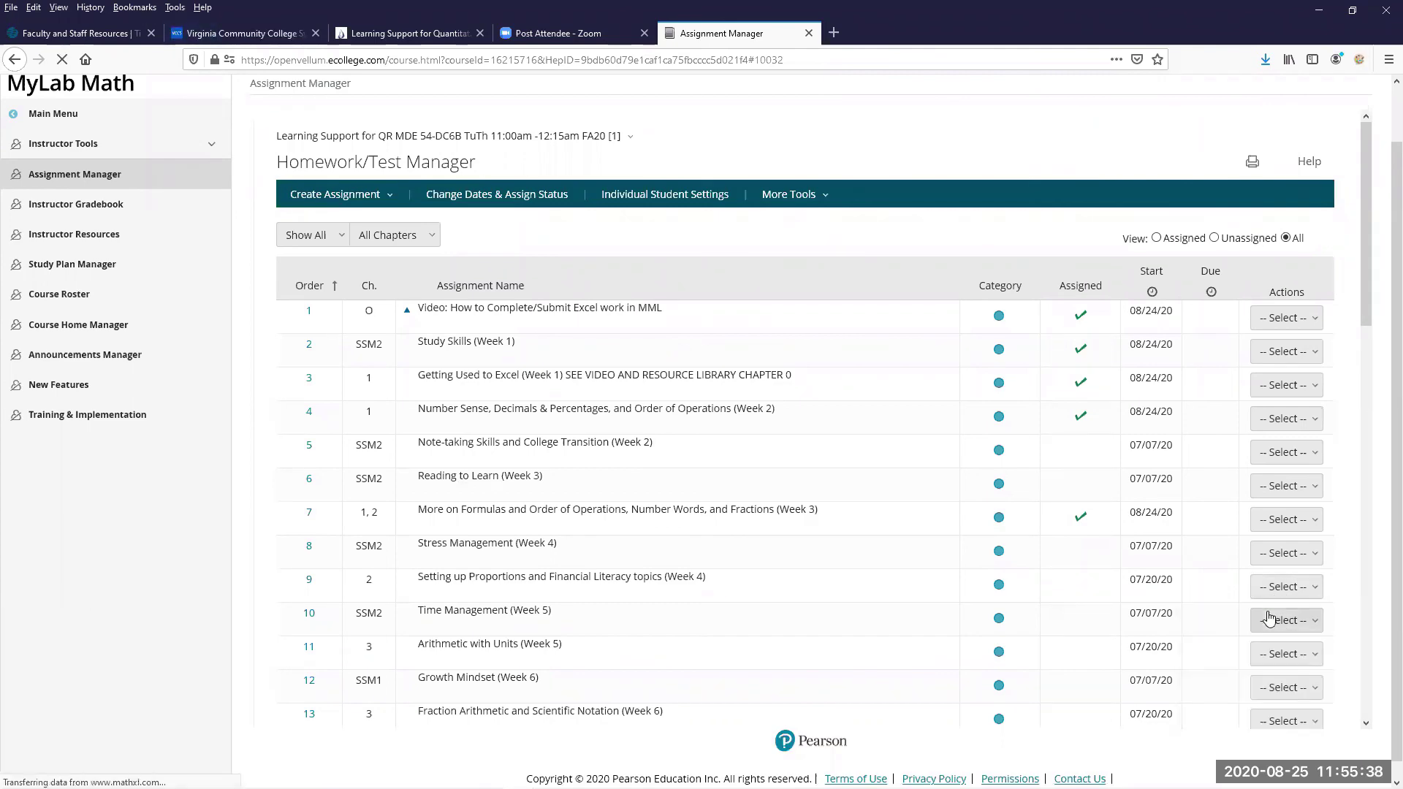